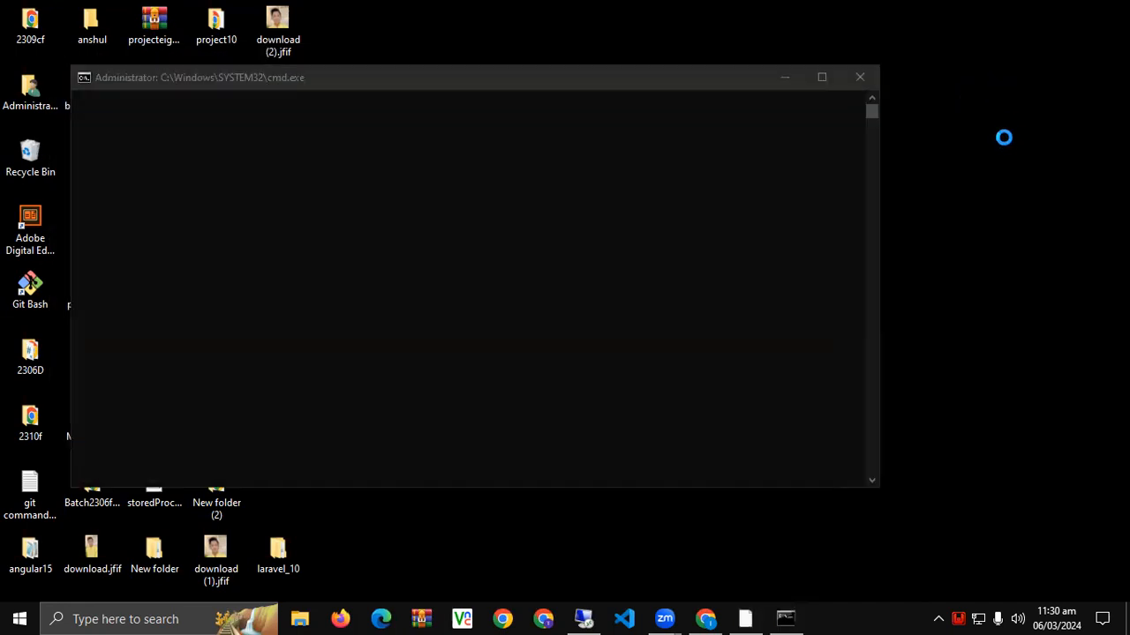
Refresh the desktop twice and expand the hidden tray icons to check WampServer
{"action": "right_click", "coordinate": [990, 82]}
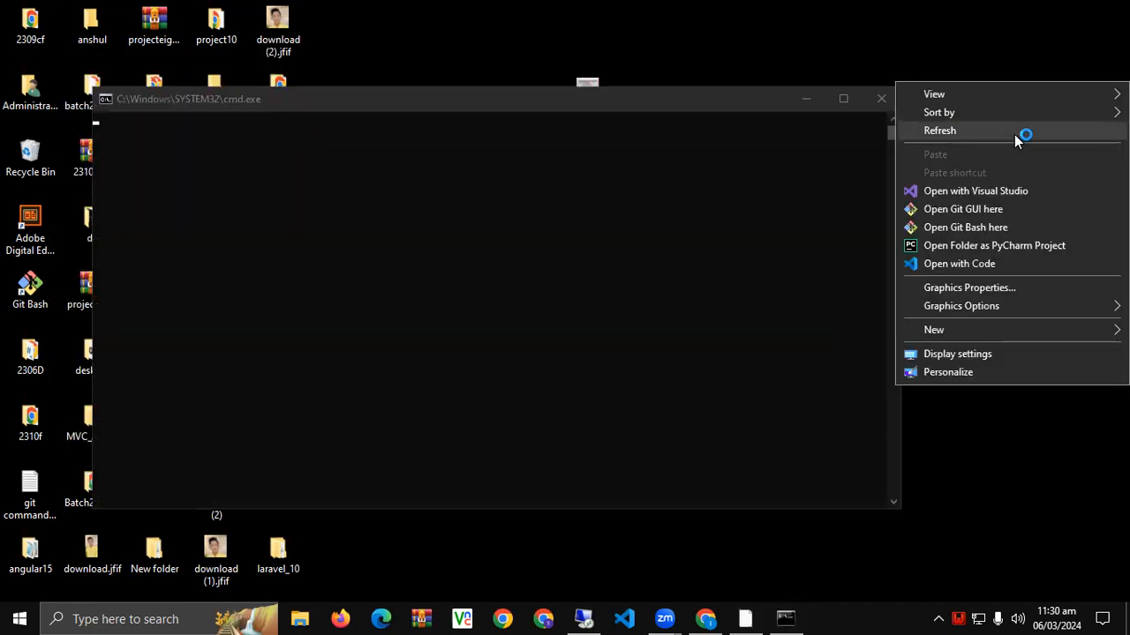
{"action": "left_click", "coordinate": [1014, 134]}
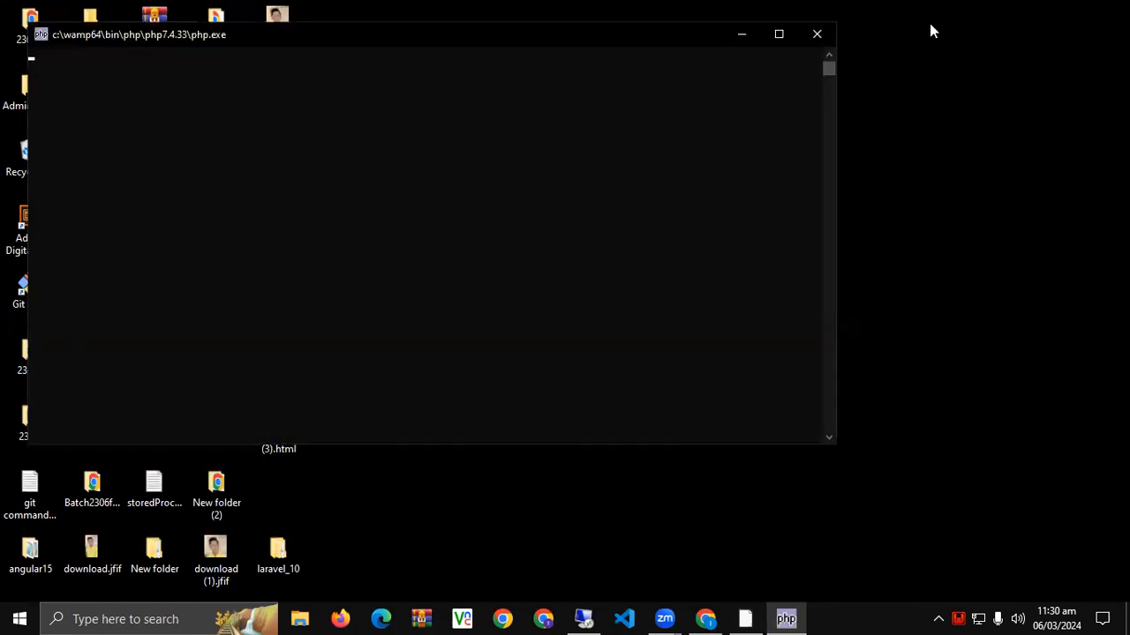
{"action": "right_click", "coordinate": [974, 71]}
{"action": "left_click", "coordinate": [984, 118]}
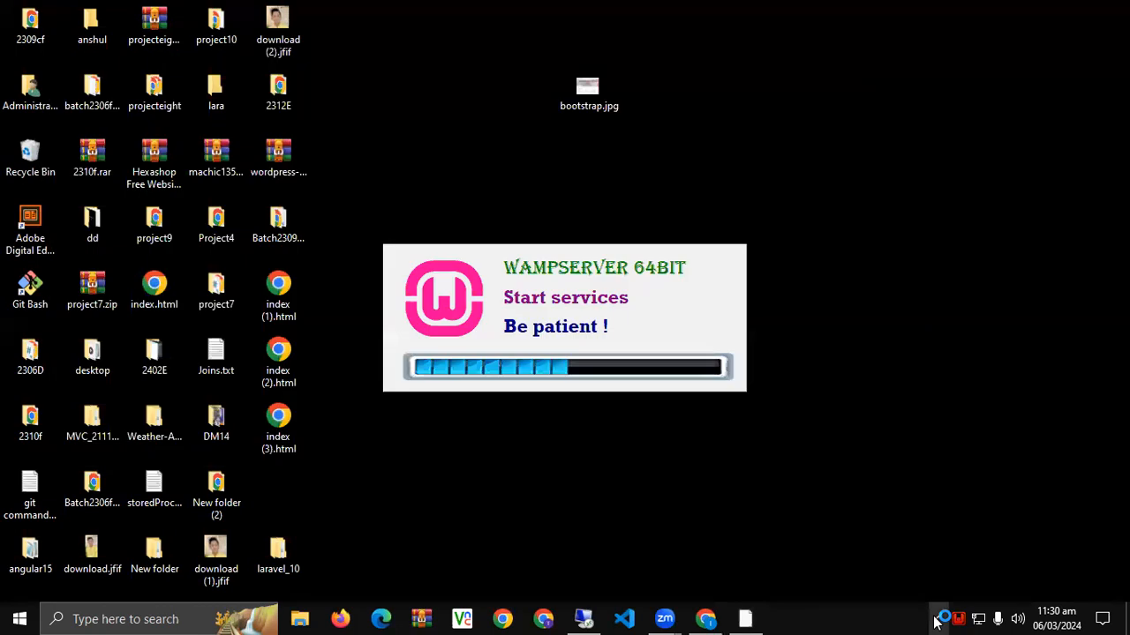
{"action": "left_click", "coordinate": [937, 622]}
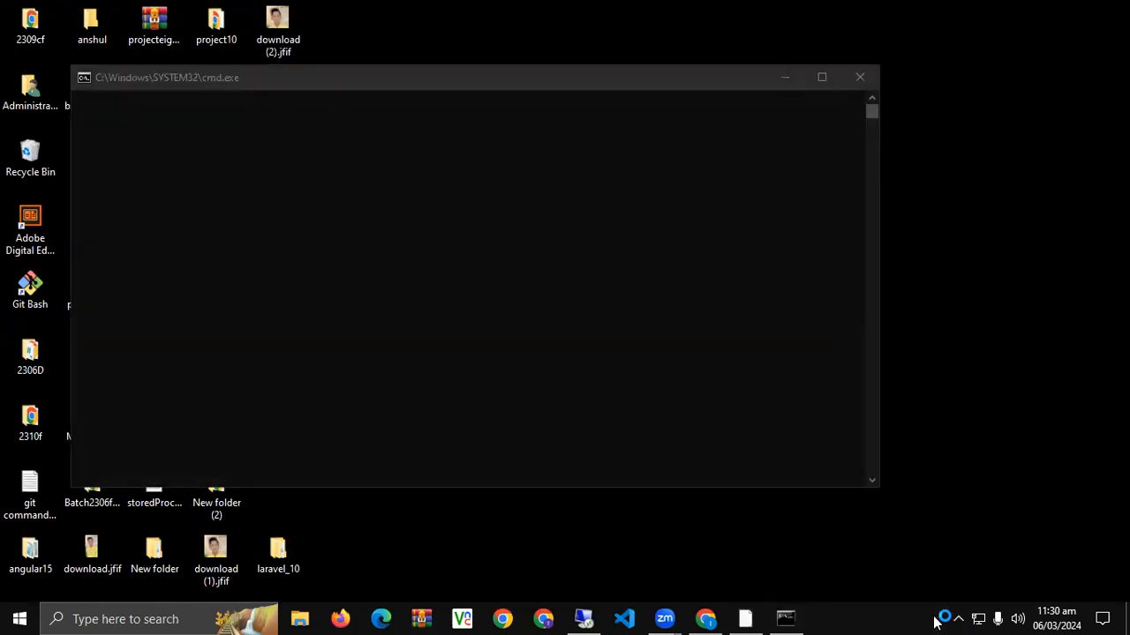
{"action": "left_click", "coordinate": [954, 623]}
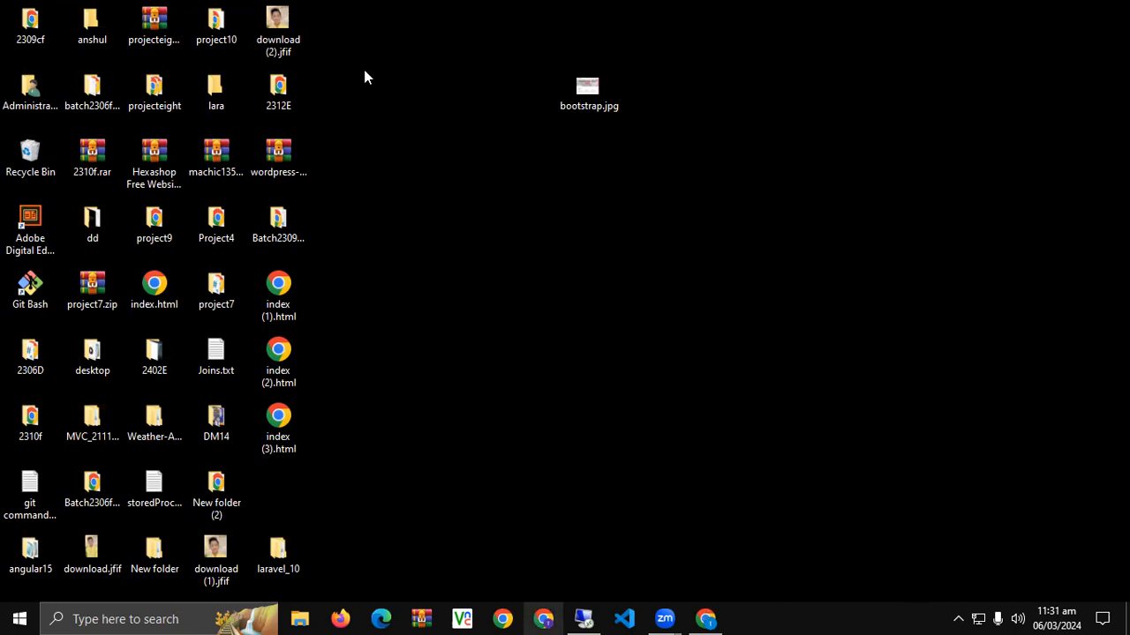
Load localhost:2124/dm-14 in Chrome and accept switching to the existing profile
{"action": "type", "text": "l"}
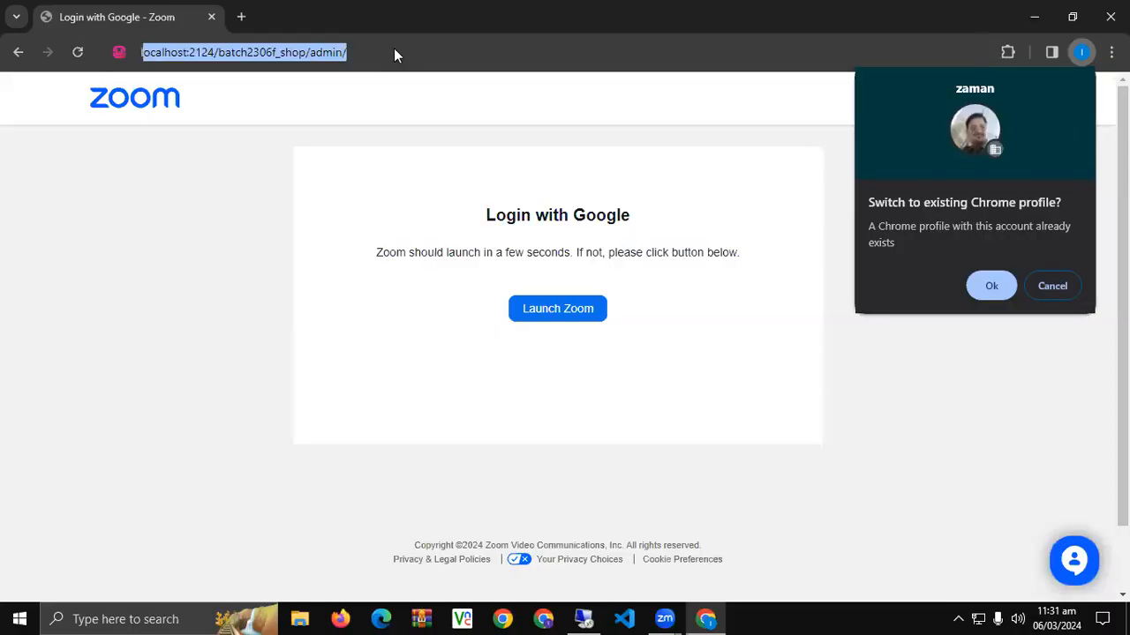
{"action": "key", "text": "Right"}
{"action": "key", "text": "BackSpace"}
{"action": "type", "text": "\\"}
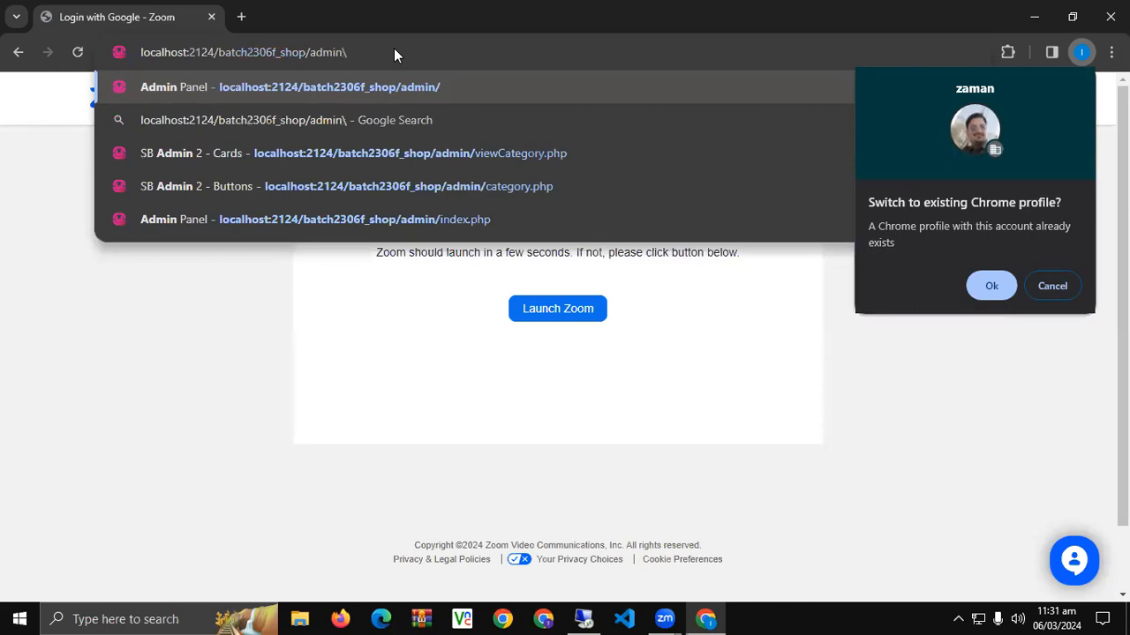
{"action": "key", "text": "BackSpace"}
{"action": "key", "text": "BackSpace"}
{"action": "key", "text": "BackSpace"}
{"action": "key", "text": "BackSpace"}
{"action": "key", "text": "BackSpace"}
{"action": "key", "text": "BackSpace"}
{"action": "key", "text": "BackSpace"}
{"action": "key", "text": "BackSpace"}
{"action": "key", "text": "BackSpace"}
{"action": "key", "text": "BackSpace"}
{"action": "key", "text": "BackSpace"}
{"action": "key", "text": "BackSpace"}
{"action": "key", "text": "BackSpace"}
{"action": "key", "text": "BackSpace"}
{"action": "key", "text": "BackSpace"}
{"action": "key", "text": "BackSpace"}
{"action": "key", "text": "BackSpace"}
{"action": "key", "text": "BackSpace"}
{"action": "key", "text": "BackSpace"}
{"action": "key", "text": "BackSpace"}
{"action": "type", "text": "d"}
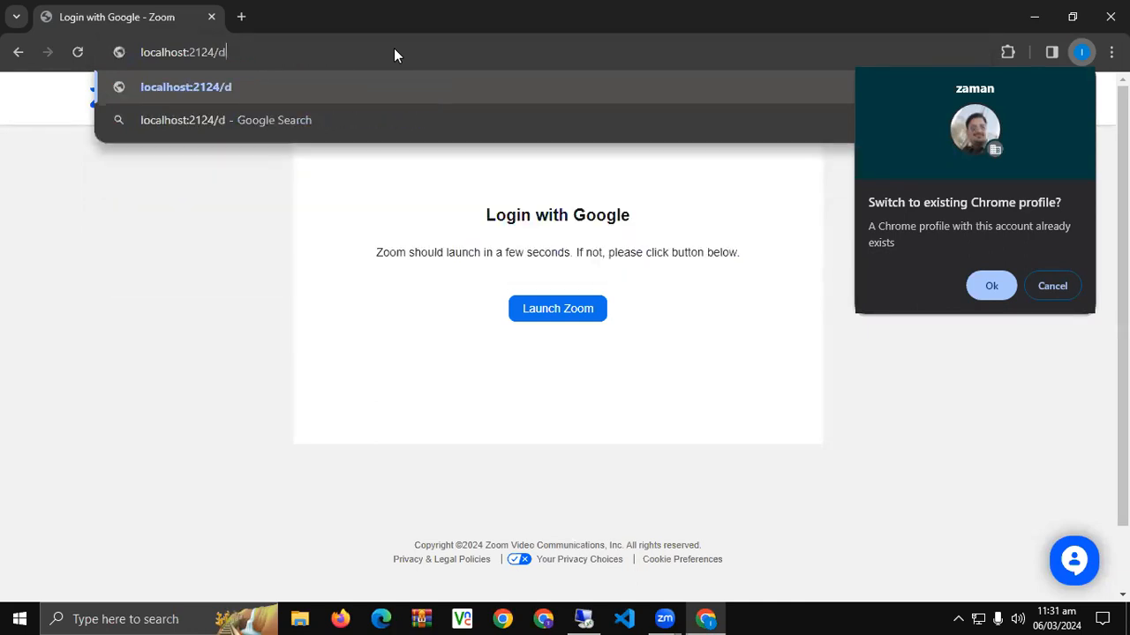
{"action": "type", "text": "m-"}
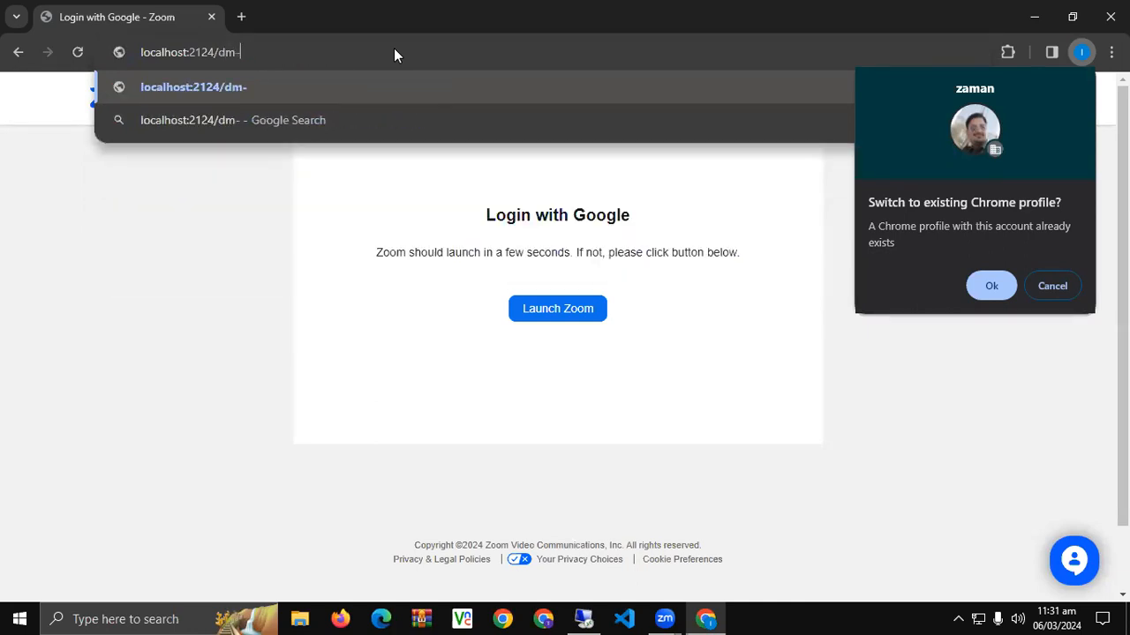
{"action": "type", "text": "14"}
{"action": "key", "text": "Return"}
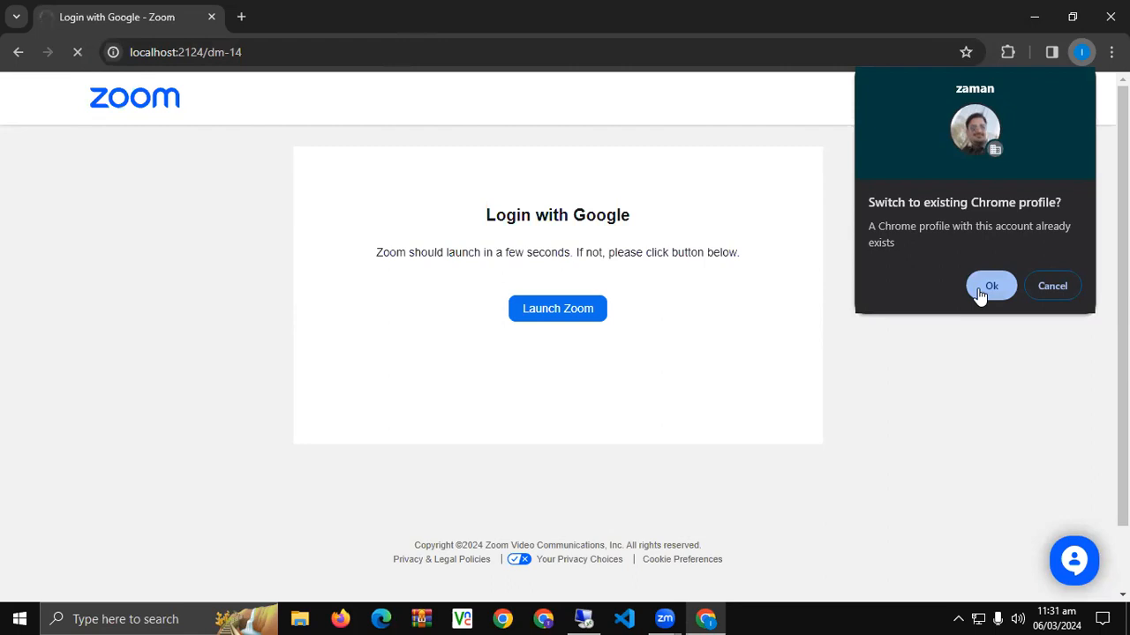
{"action": "key", "text": "Return"}
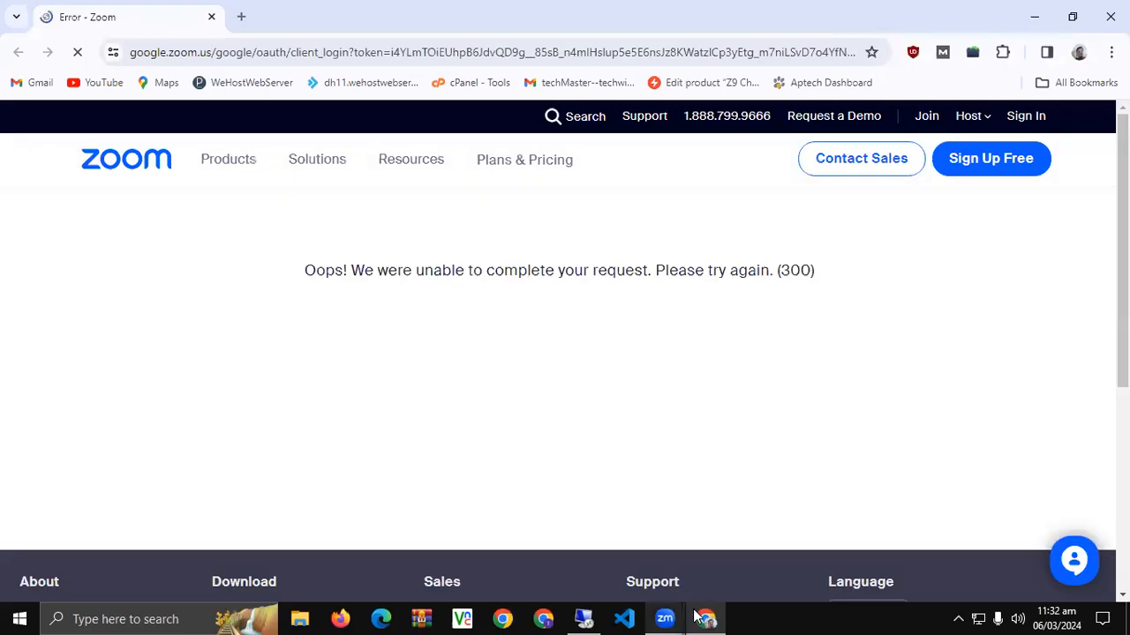
Load the localhost:2124/dm-14 WordPress login page from the address suggestion
{"action": "left_click", "coordinate": [702, 619]}
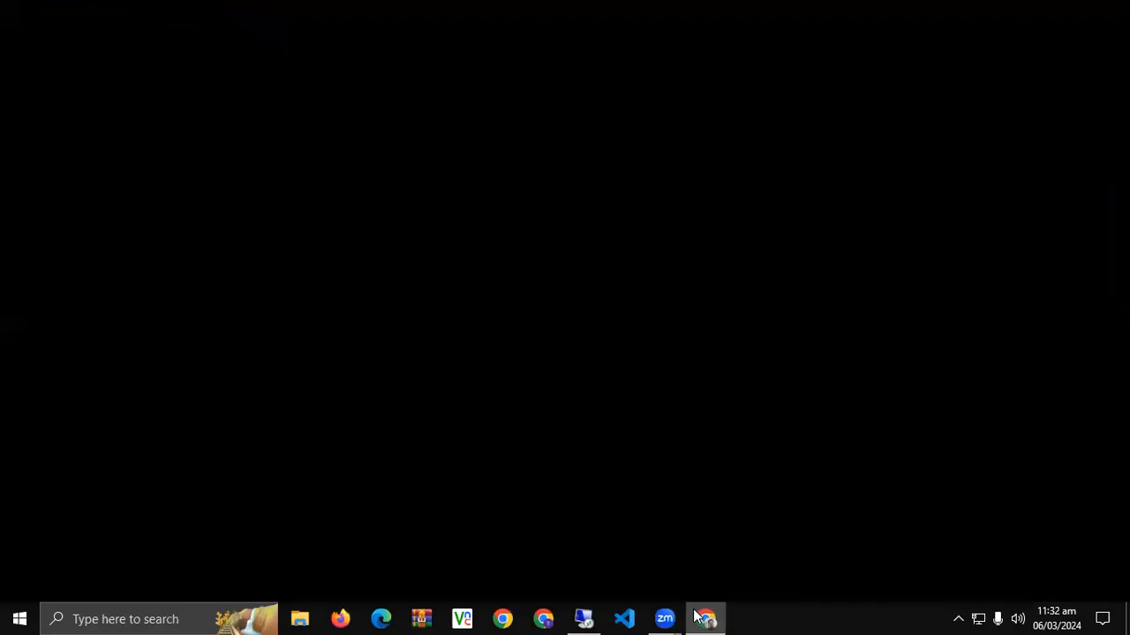
{"action": "left_click", "coordinate": [212, 55]}
{"action": "type", "text": "lo"}
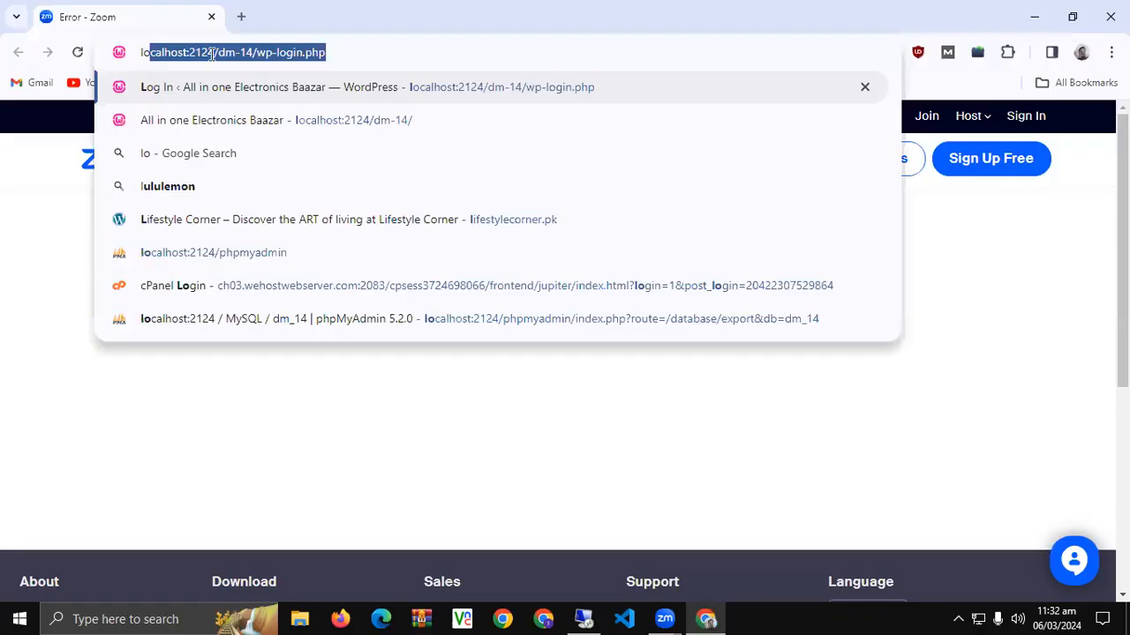
{"action": "type", "text": "cal"}
{"action": "key", "text": "Right"}
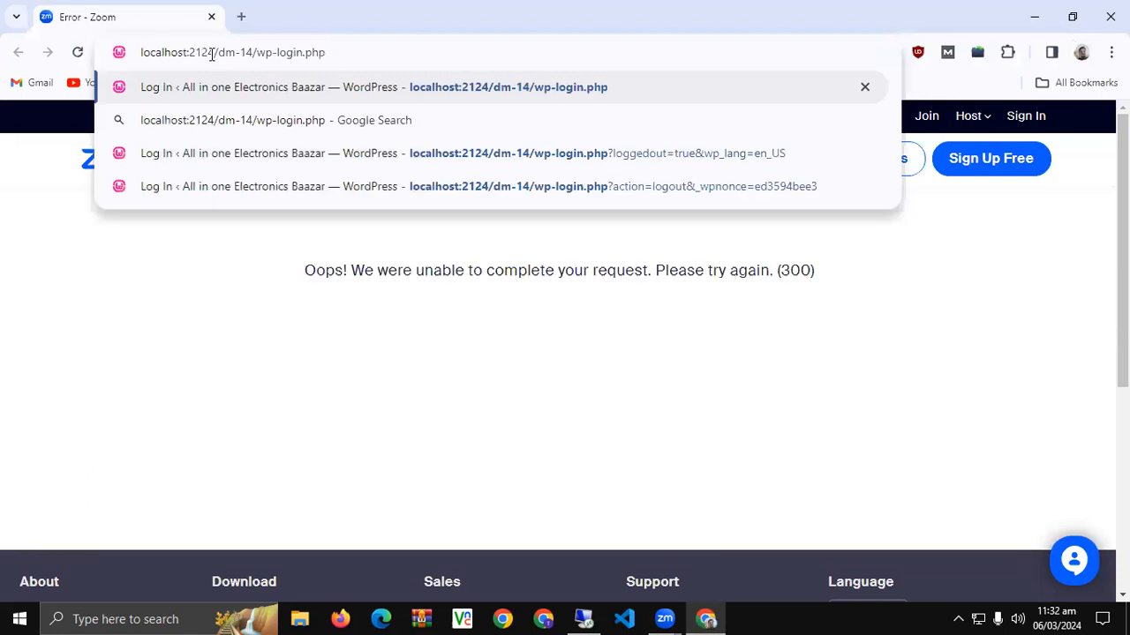
{"action": "key", "text": "Return"}
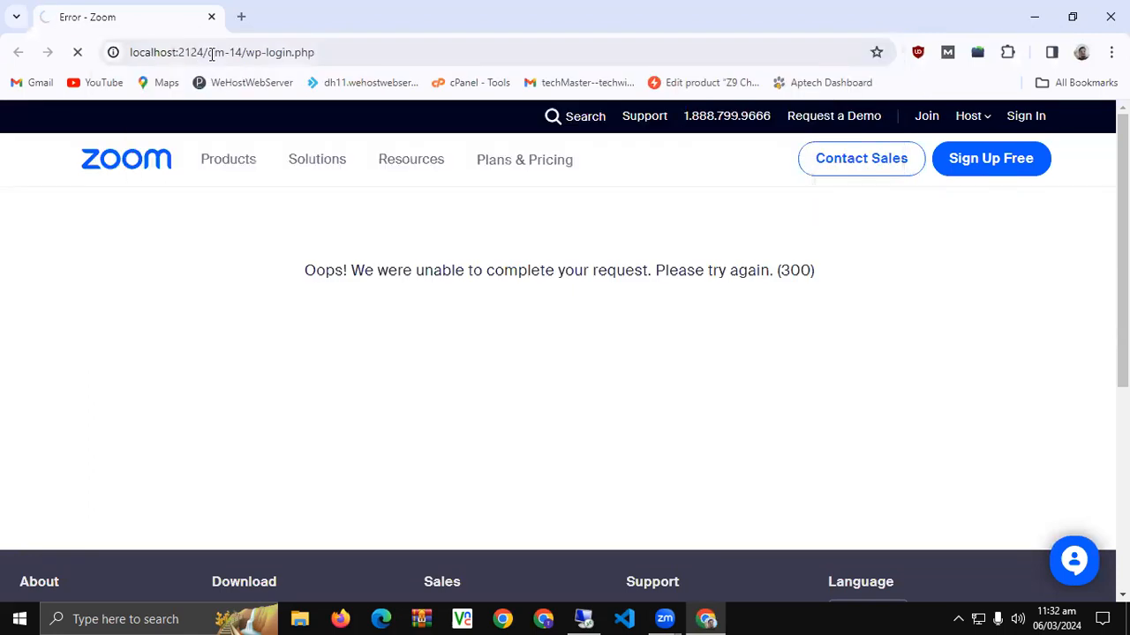
Search Chrome settings for proxy and turn off the computer's manual proxy server
{"action": "key", "text": "ctrl+t"}
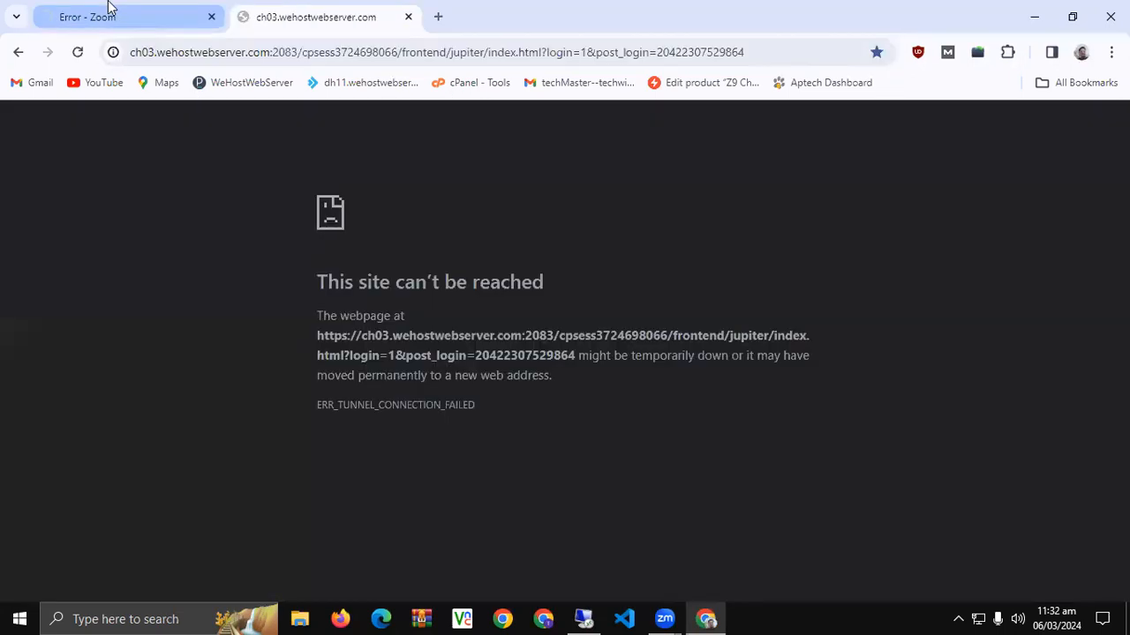
{"action": "key", "text": "super+d"}
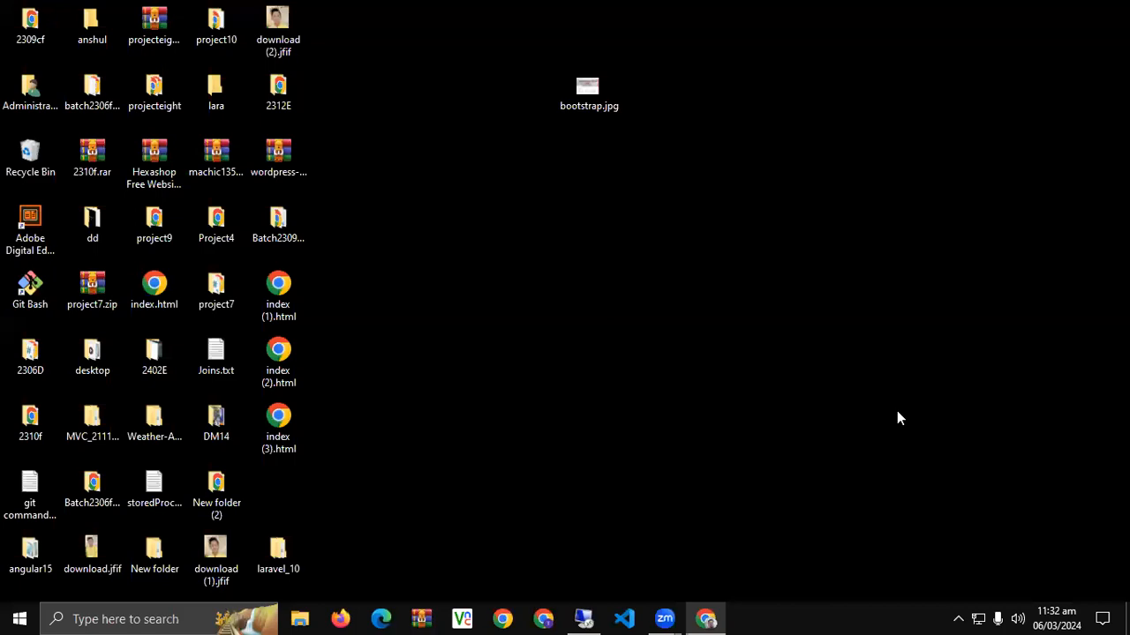
{"action": "key", "text": "super+d"}
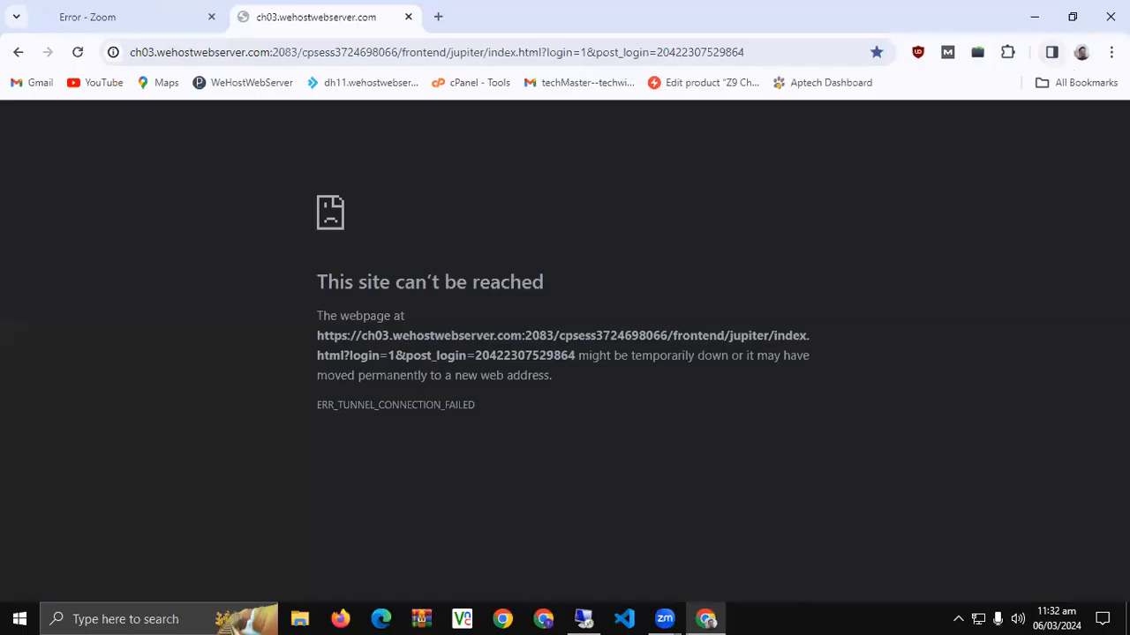
{"action": "key", "text": "alt+f"}
{"action": "left_click", "coordinate": [924, 470]}
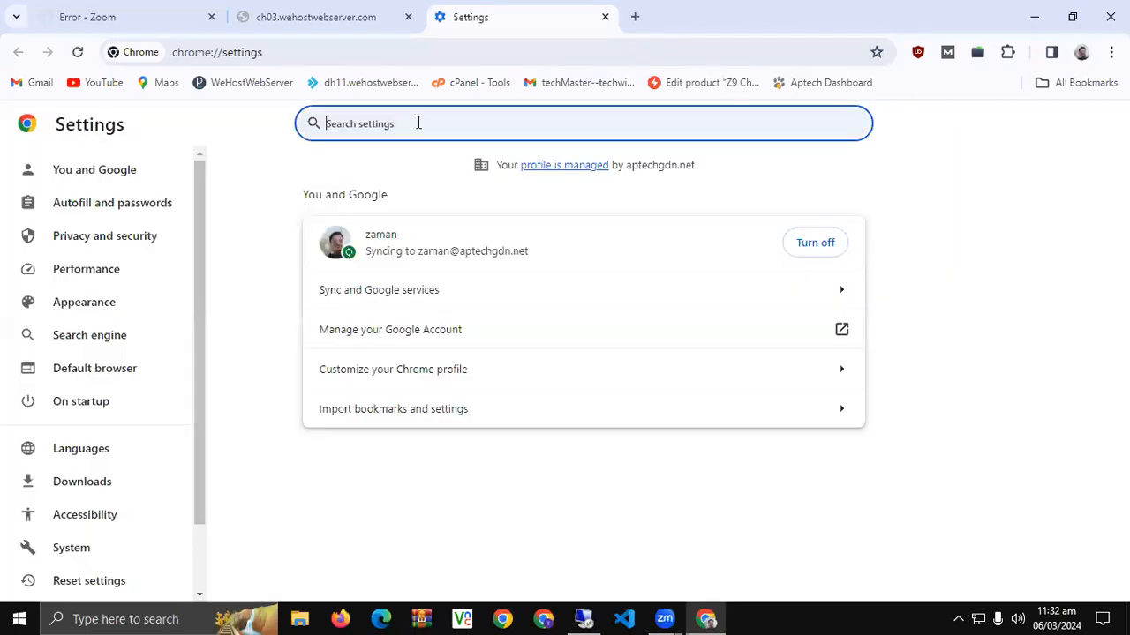
{"action": "type", "text": "xy"}
{"action": "left_click", "coordinate": [454, 308]}
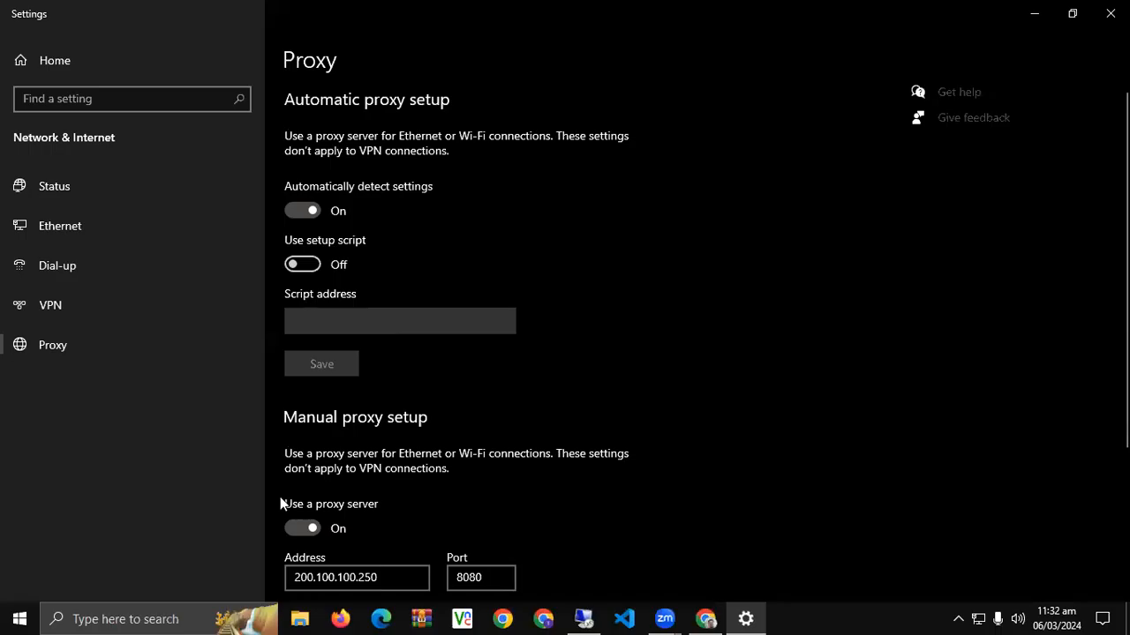
{"action": "left_click", "coordinate": [303, 527]}
{"action": "scroll", "coordinate": [318, 509], "scroll_direction": "down", "scroll_amount": 3}
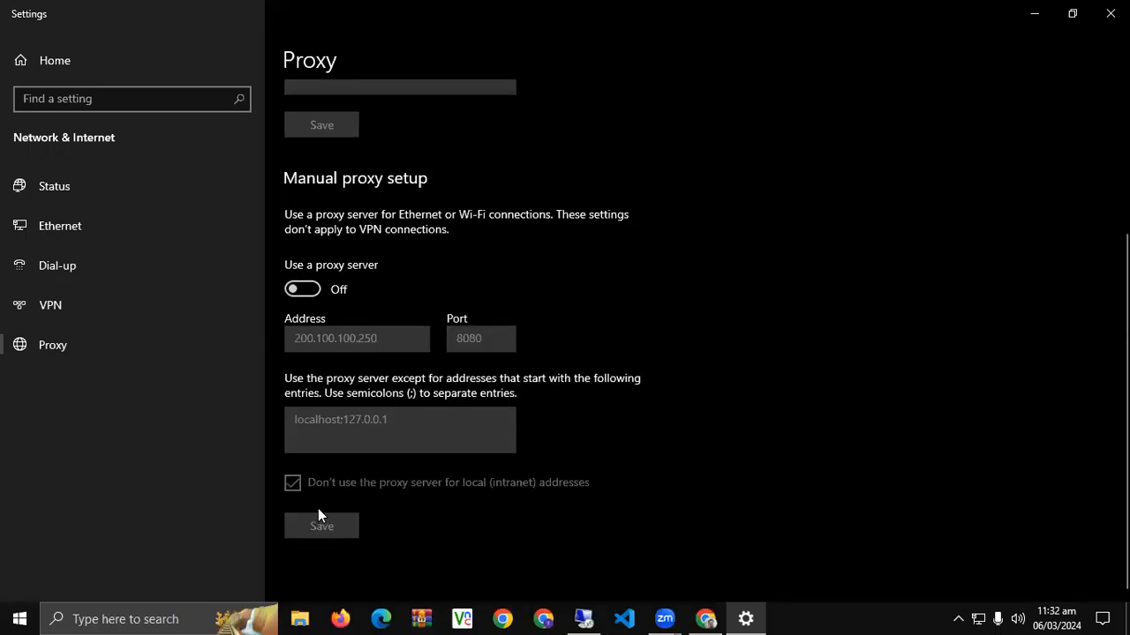
Reload the cPanel page, then go back to the dm-14 login tab
{"action": "key", "text": "alt+F4"}
{"action": "left_click", "coordinate": [272, 8]}
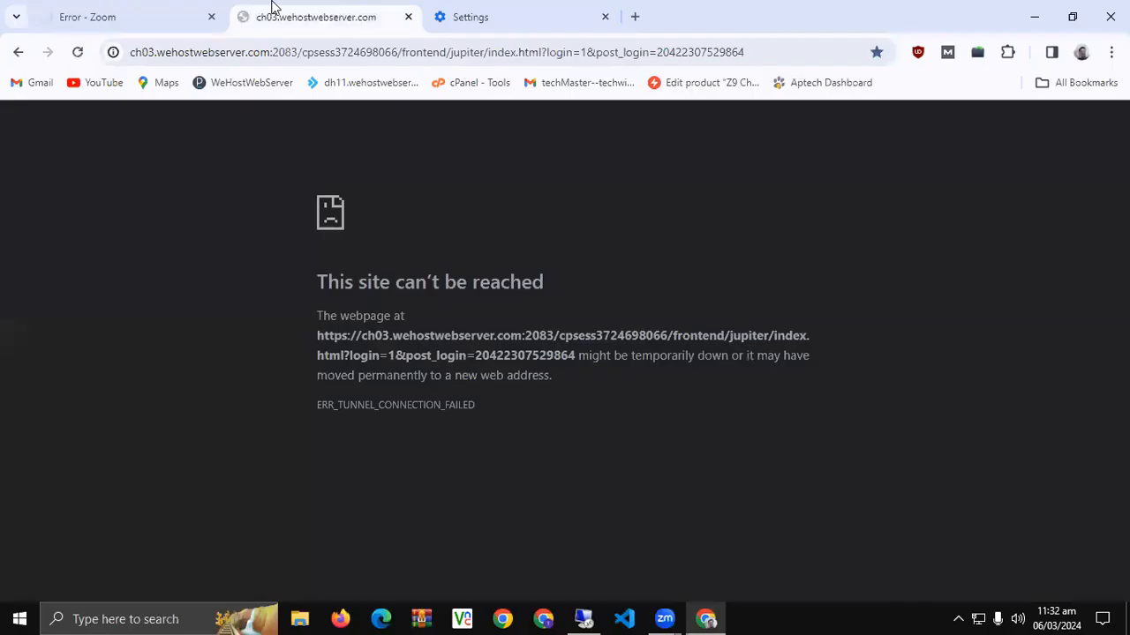
{"action": "key", "text": "ctrl+l"}
{"action": "key", "text": "Return"}
{"action": "left_click", "coordinate": [139, 8]}
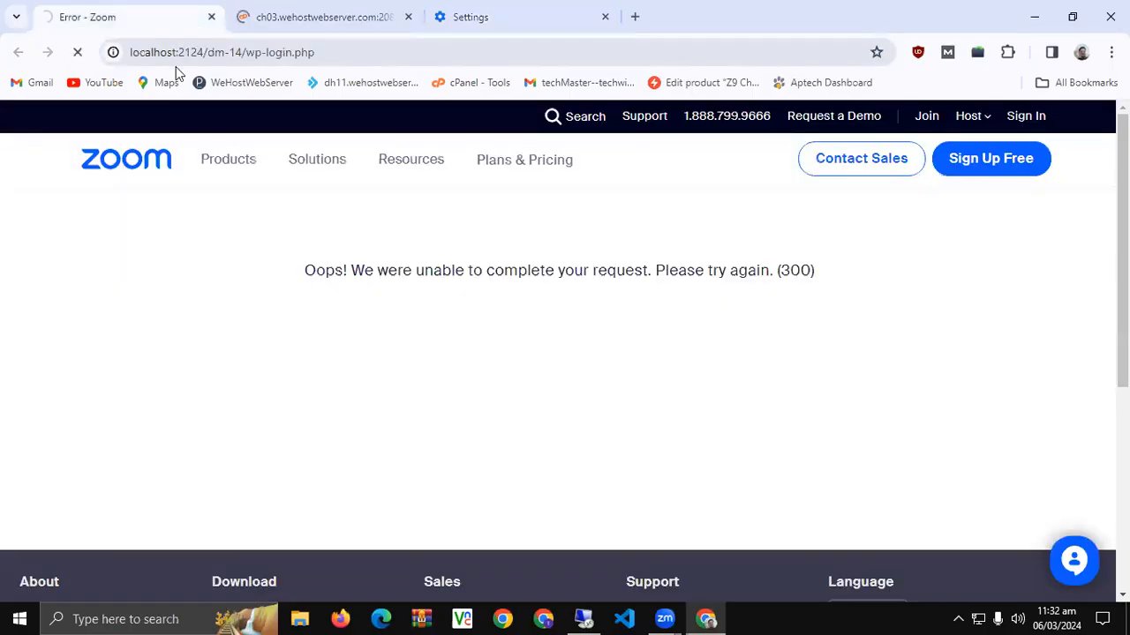
Log in to cPanel from its login tab
{"action": "left_click", "coordinate": [345, 57]}
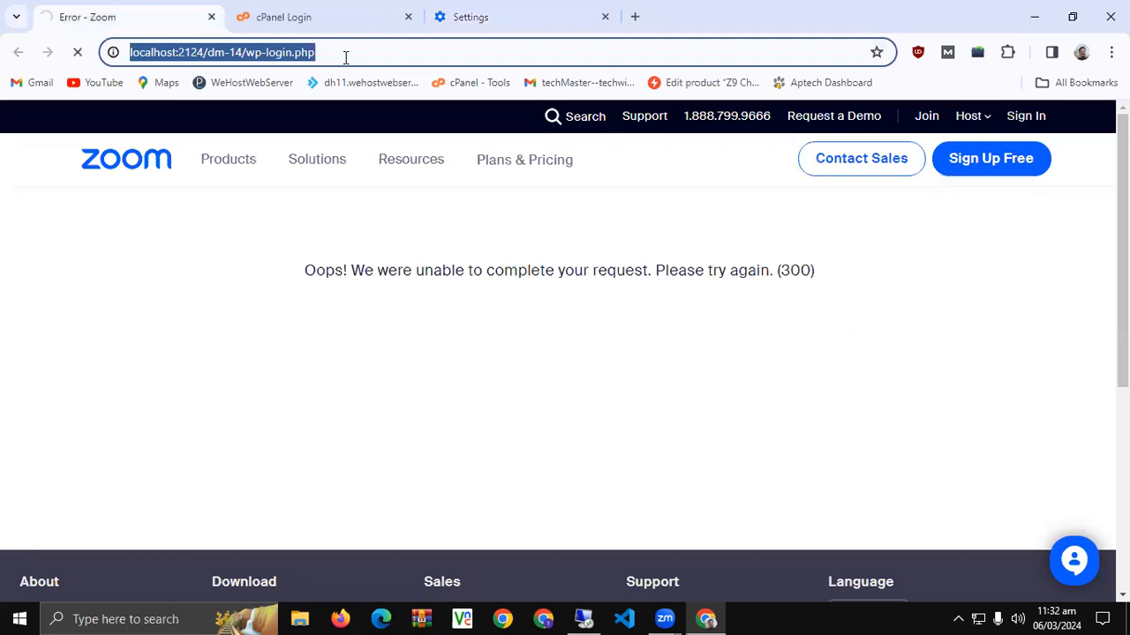
{"action": "left_click", "coordinate": [345, 58]}
{"action": "left_click", "coordinate": [336, 11]}
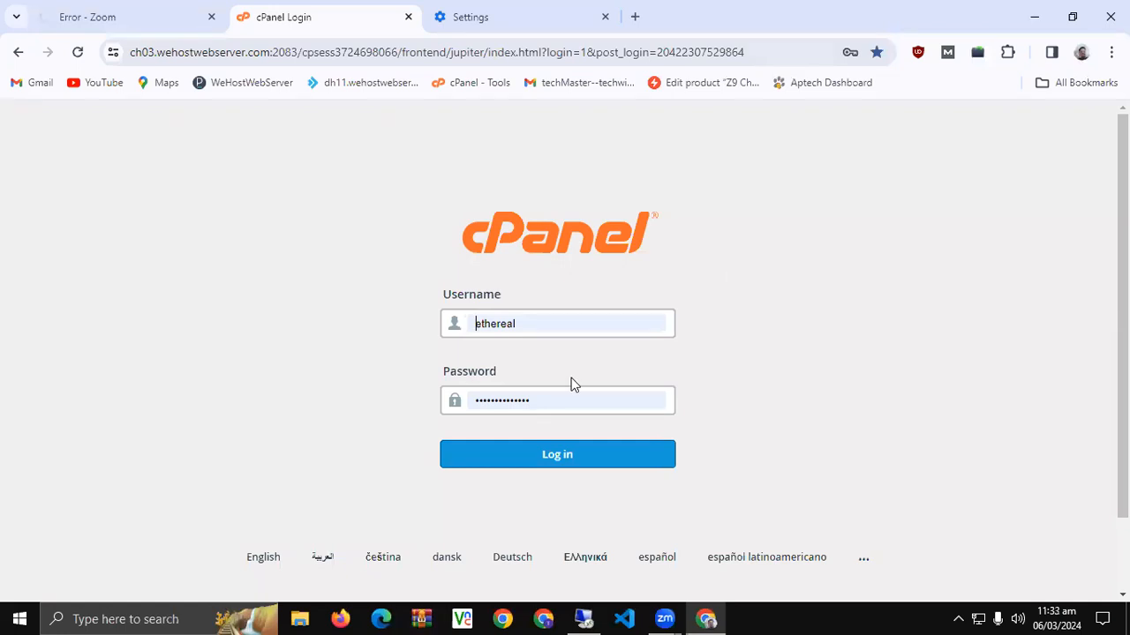
{"action": "left_click", "coordinate": [554, 446]}
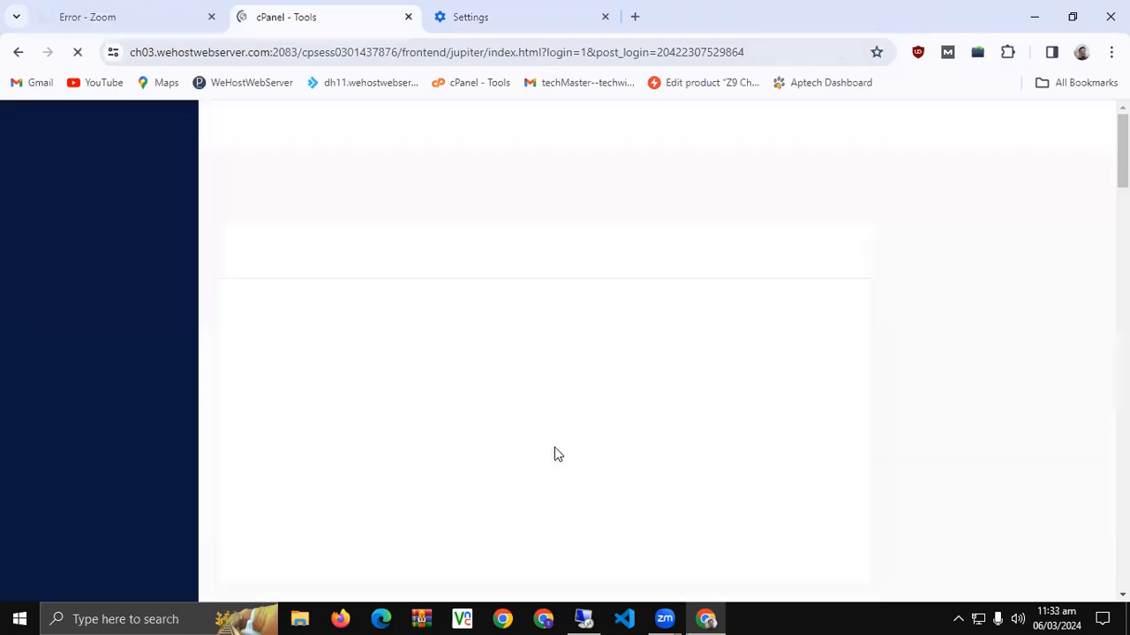
Review the account statistics, highlighting 1.5 GB bandwidth and 4 subdomains
{"action": "scroll", "coordinate": [880, 368], "scroll_direction": "down", "scroll_amount": 4}
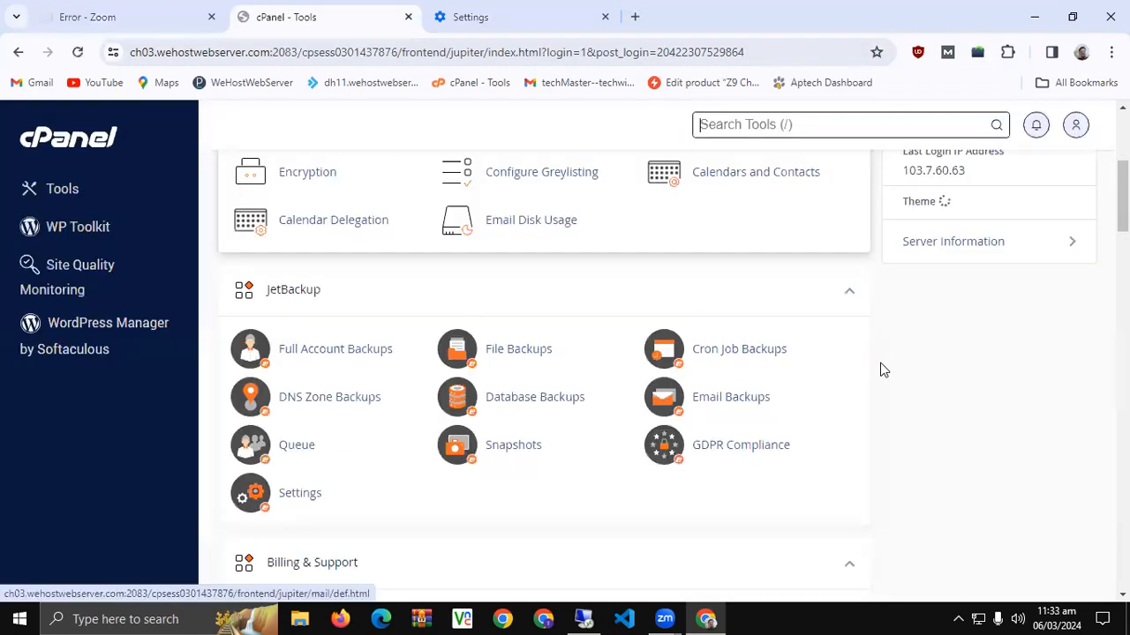
{"action": "scroll", "coordinate": [820, 377], "scroll_direction": "down", "scroll_amount": 3}
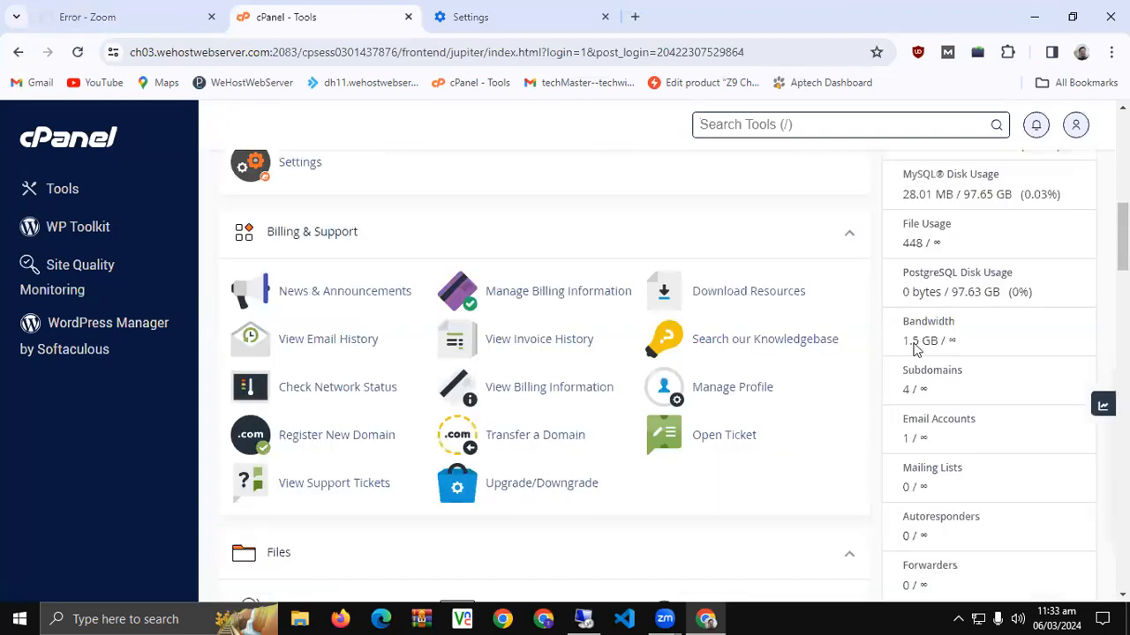
{"action": "left_click_drag", "start_coordinate": [902, 341], "coordinate": [936, 343]}
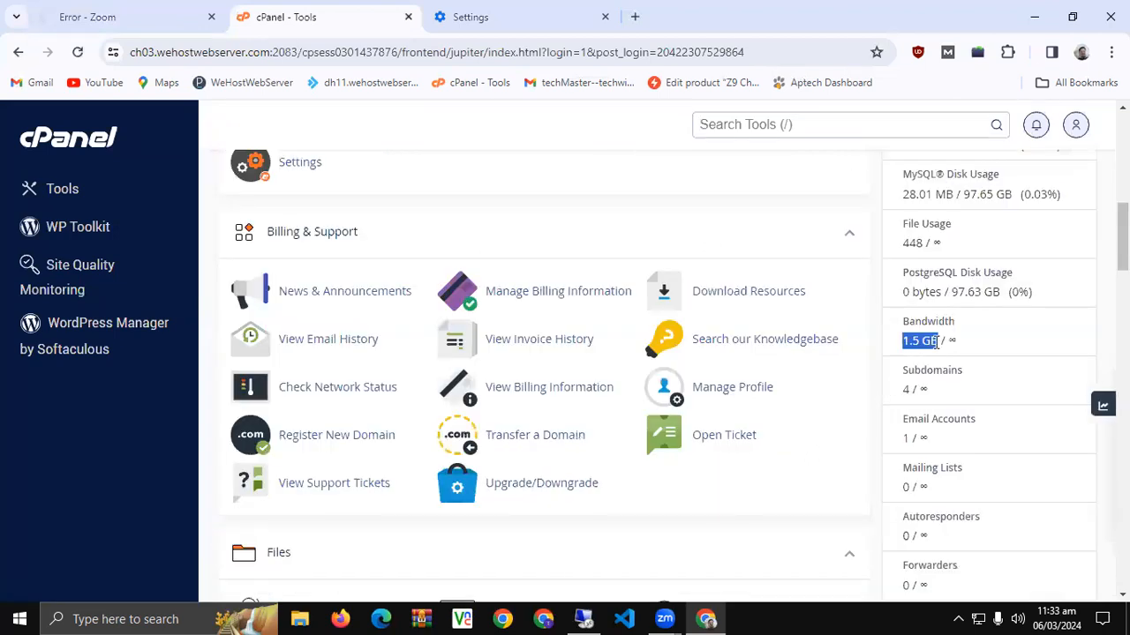
{"action": "left_click_drag", "start_coordinate": [902, 389], "coordinate": [925, 389]}
{"action": "left_click", "coordinate": [924, 389]}
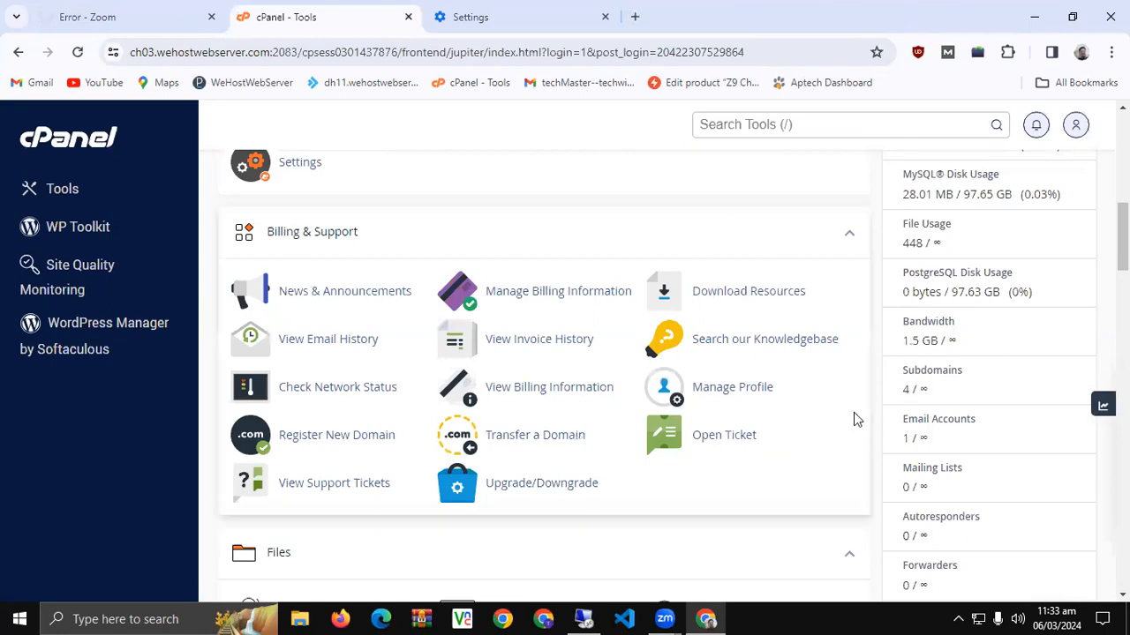
{"action": "scroll", "coordinate": [602, 369], "scroll_direction": "down", "scroll_amount": 4}
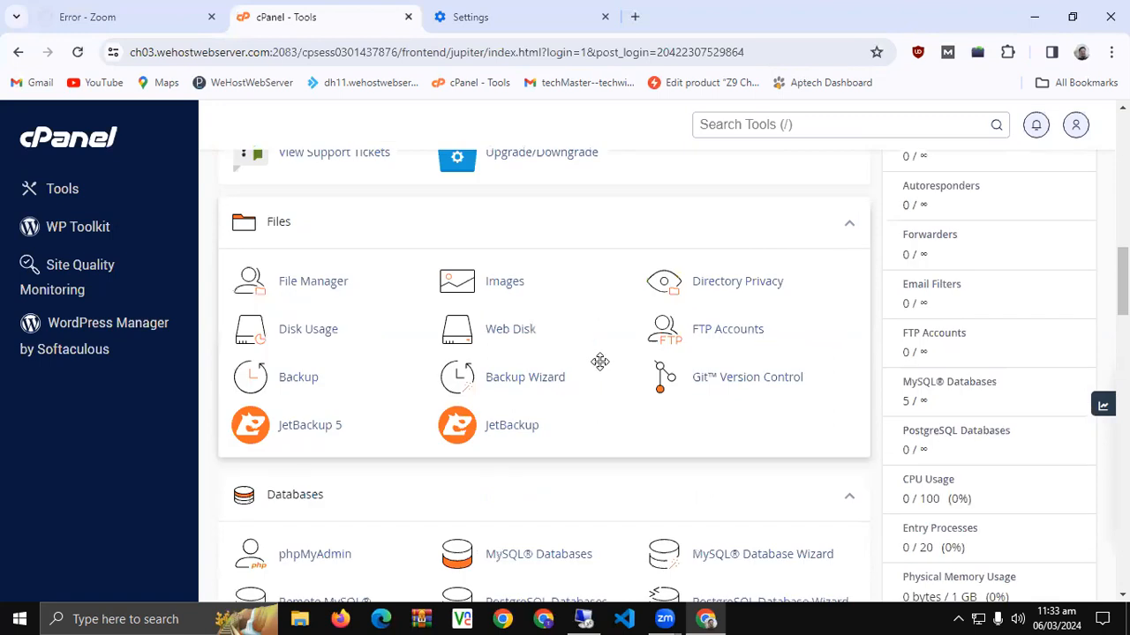
{"action": "scroll", "coordinate": [984, 369], "scroll_direction": "up", "scroll_amount": 6}
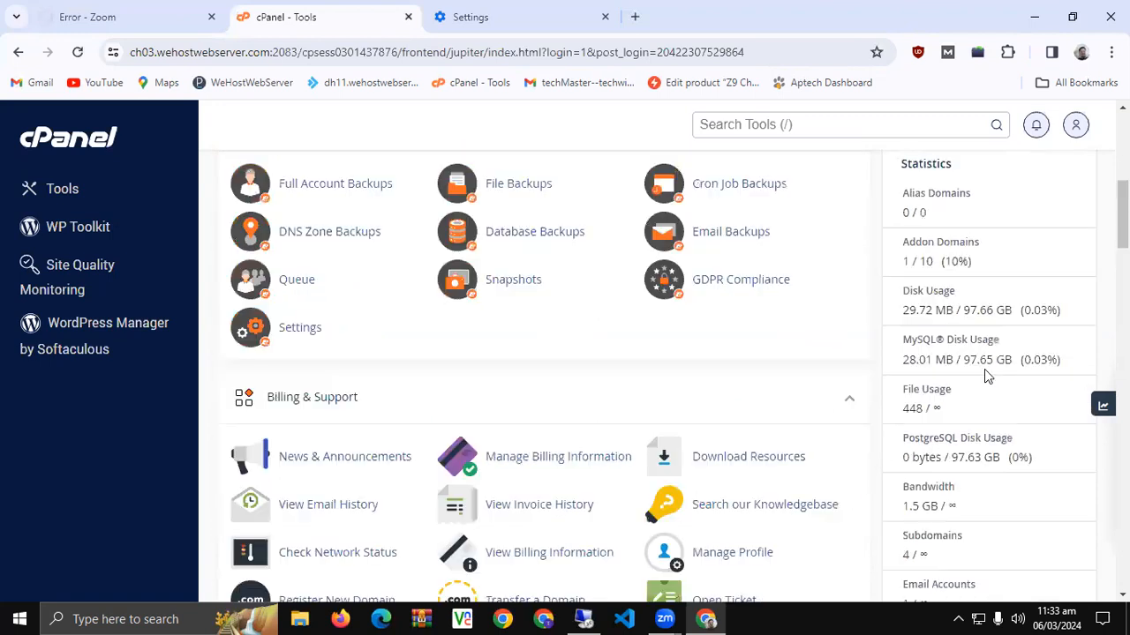
{"action": "scroll", "coordinate": [984, 369], "scroll_direction": "up", "scroll_amount": 3}
{"action": "scroll", "coordinate": [988, 300], "scroll_direction": "up", "scroll_amount": 3}
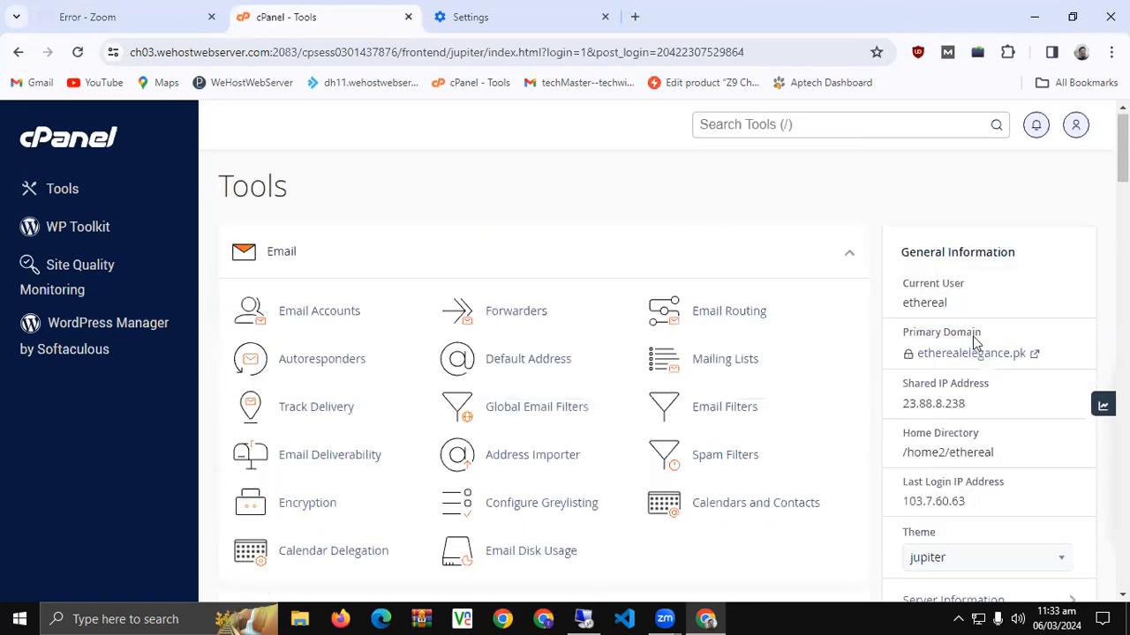
Open etherealelegance.pk in a new tab and view the live storefront's address
{"action": "left_click", "coordinate": [944, 362]}
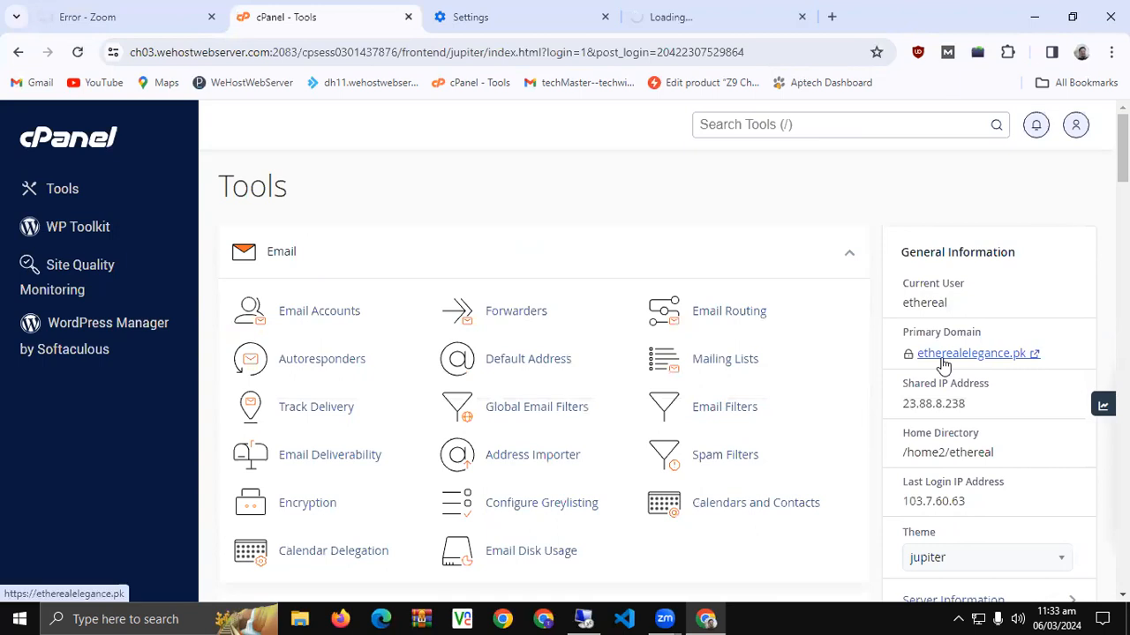
{"action": "left_click", "coordinate": [712, 4]}
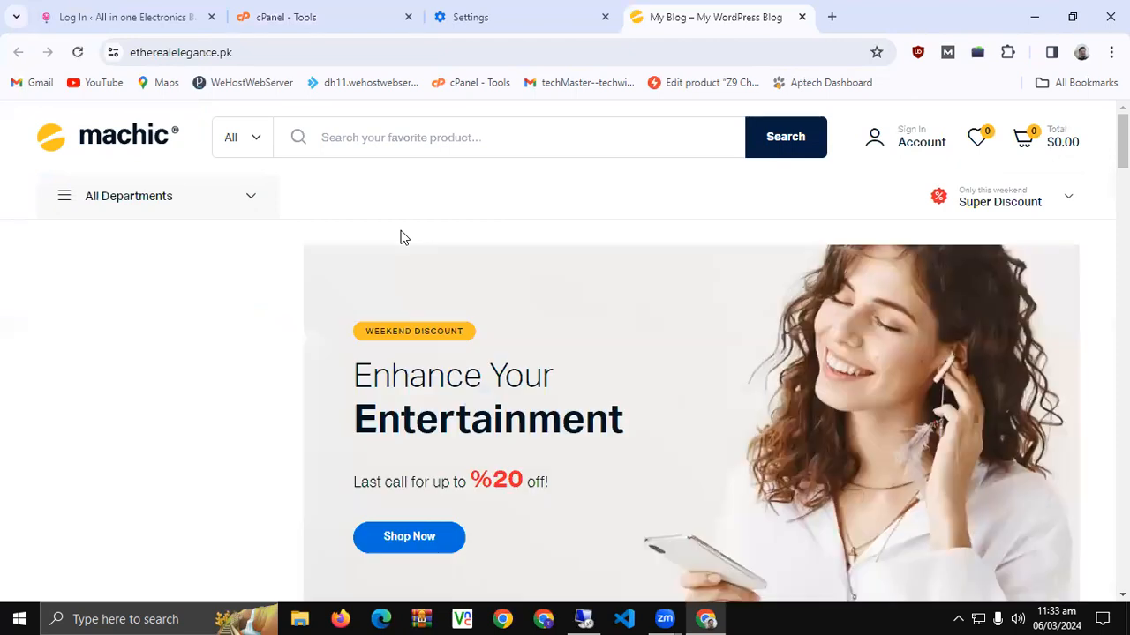
{"action": "left_click", "coordinate": [331, 55]}
{"action": "key", "text": "ctrl+c"}
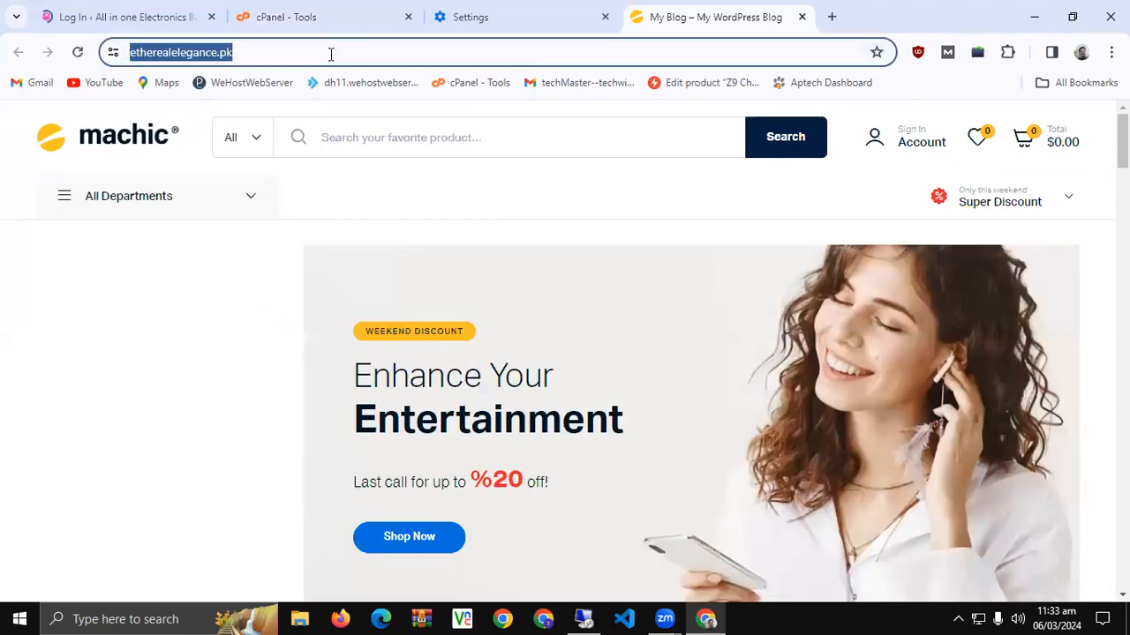
Open WordPress Manager by Softaculous in a new tab, then return to cPanel Tools
{"action": "left_click", "coordinate": [391, 7]}
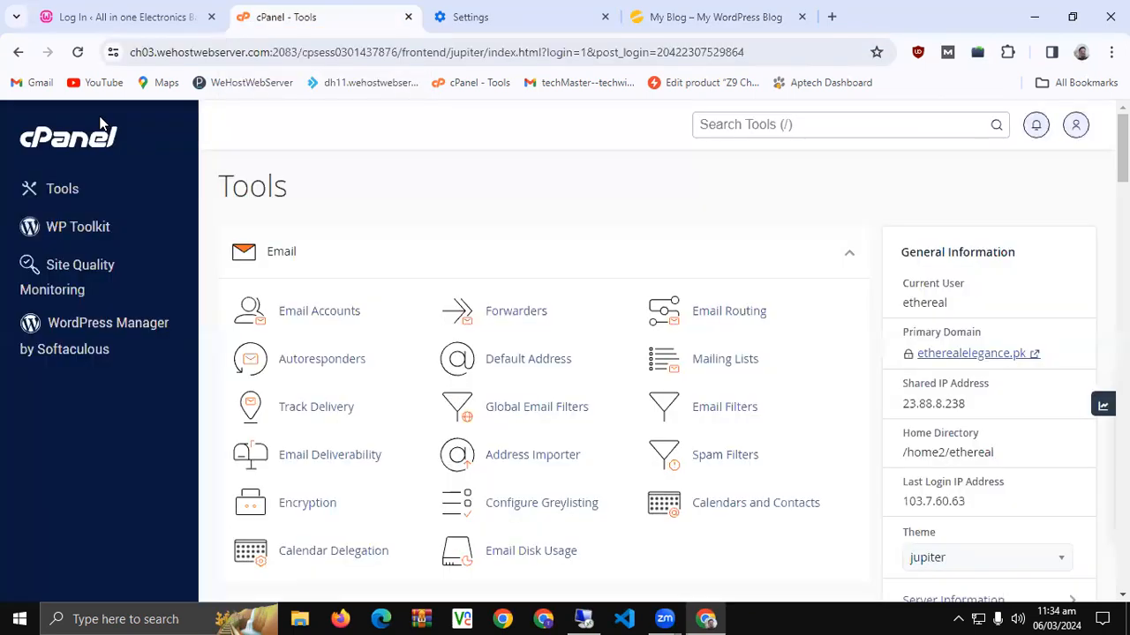
{"action": "left_click", "coordinate": [112, 331]}
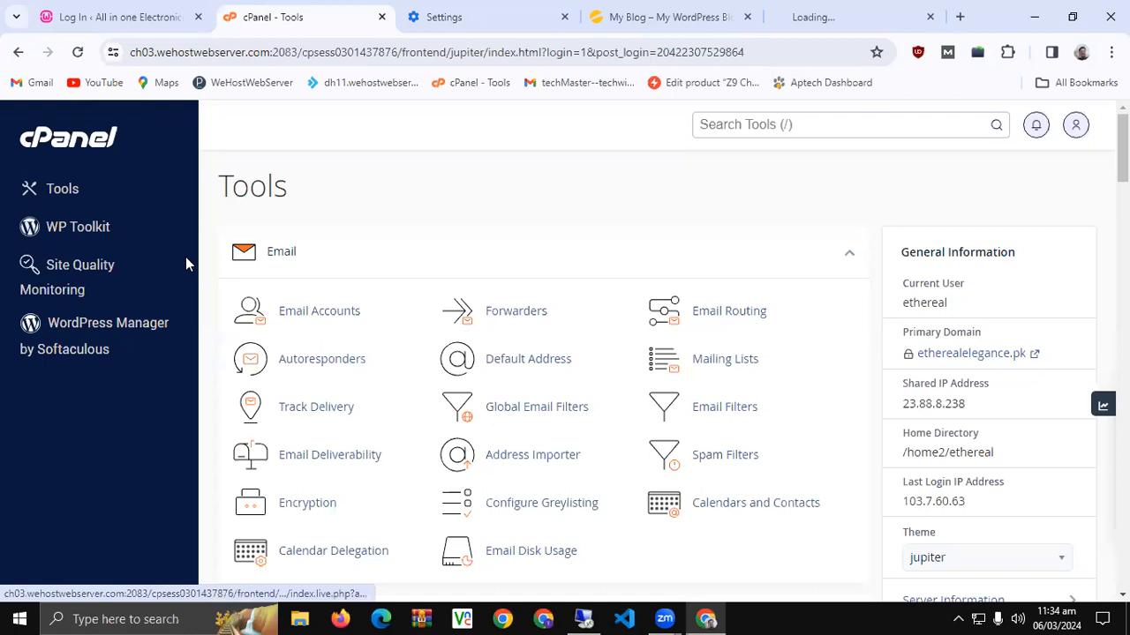
{"action": "left_click", "coordinate": [791, 7]}
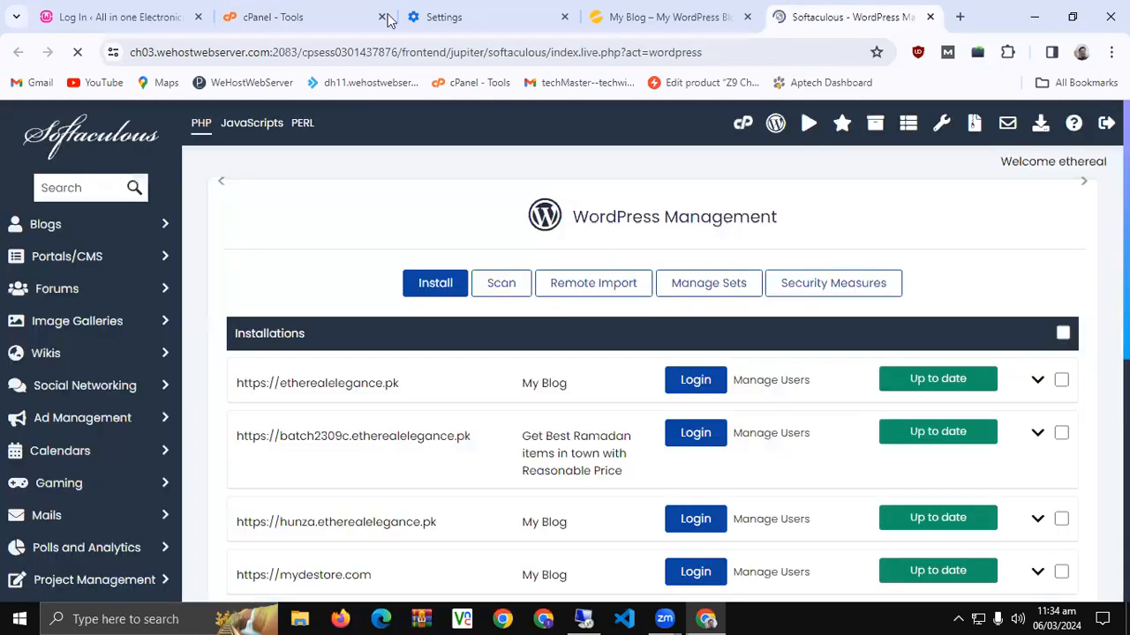
{"action": "key", "text": "ctrl+2"}
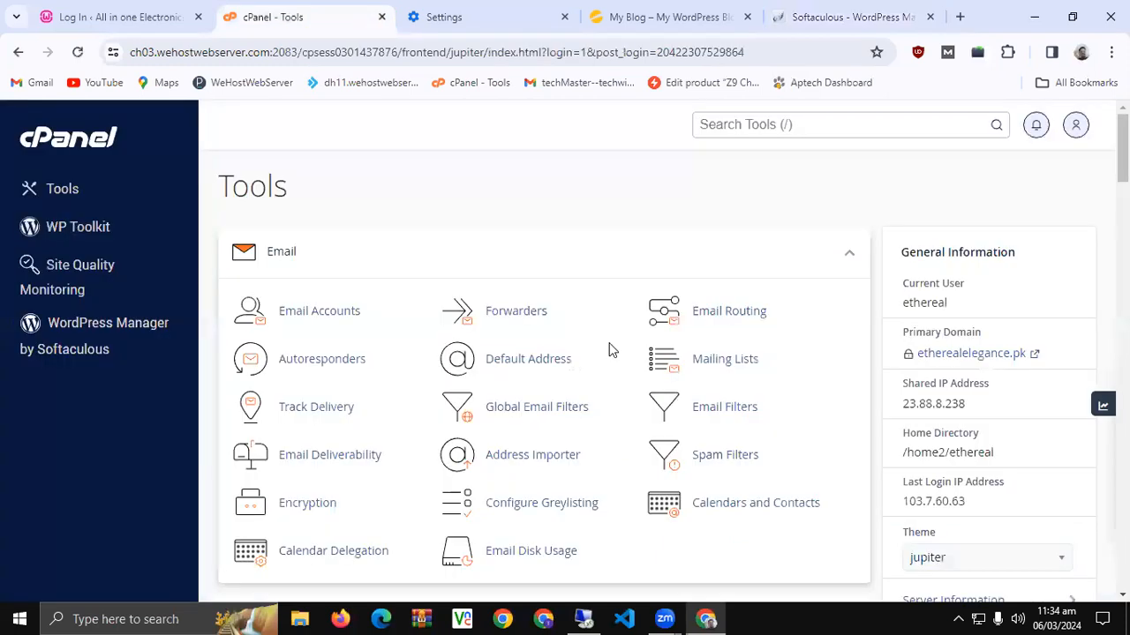
Open cPanel's Domains management page
{"action": "scroll", "coordinate": [609, 350], "scroll_direction": "down", "scroll_amount": 4}
{"action": "scroll", "coordinate": [611, 350], "scroll_direction": "down", "scroll_amount": 5}
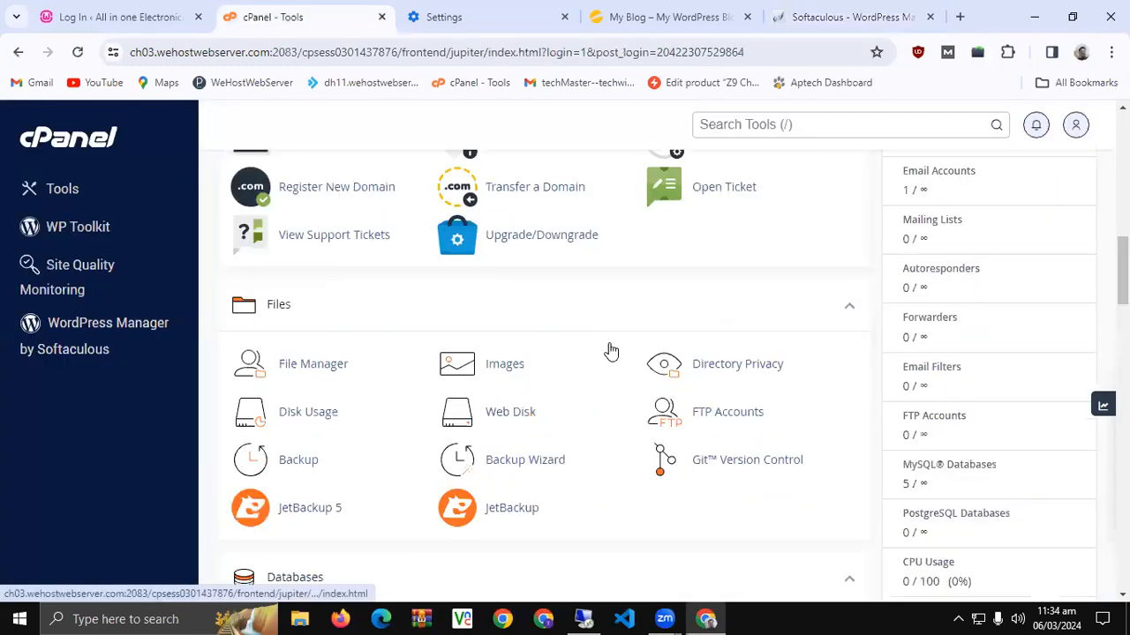
{"action": "scroll", "coordinate": [610, 351], "scroll_direction": "down", "scroll_amount": 4}
{"action": "scroll", "coordinate": [610, 351], "scroll_direction": "down", "scroll_amount": 2}
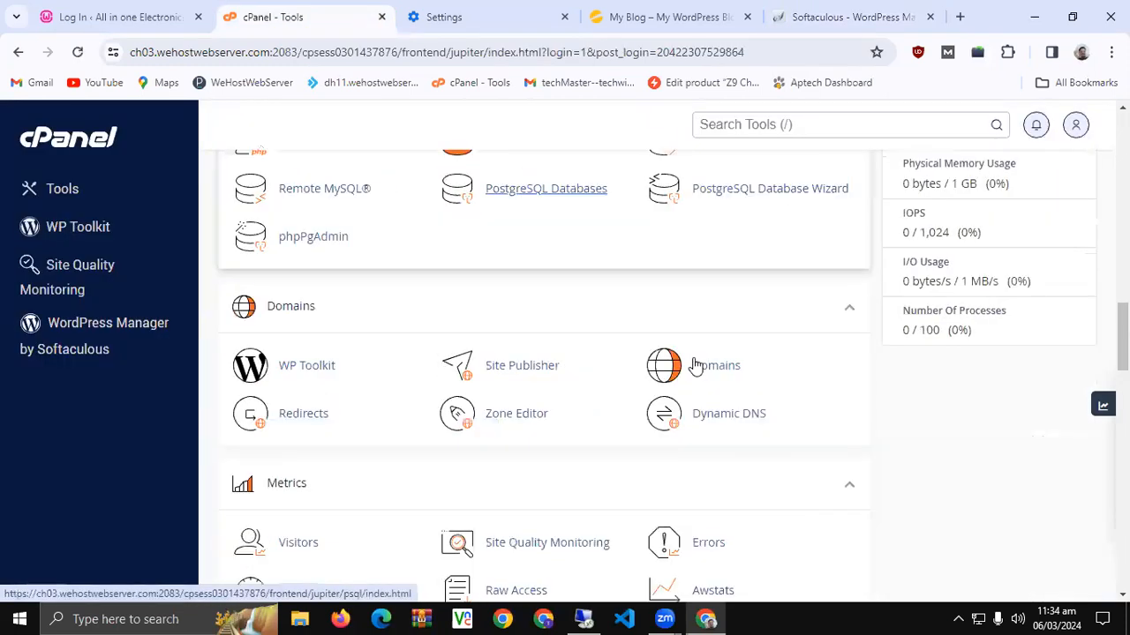
{"action": "left_click", "coordinate": [586, 367]}
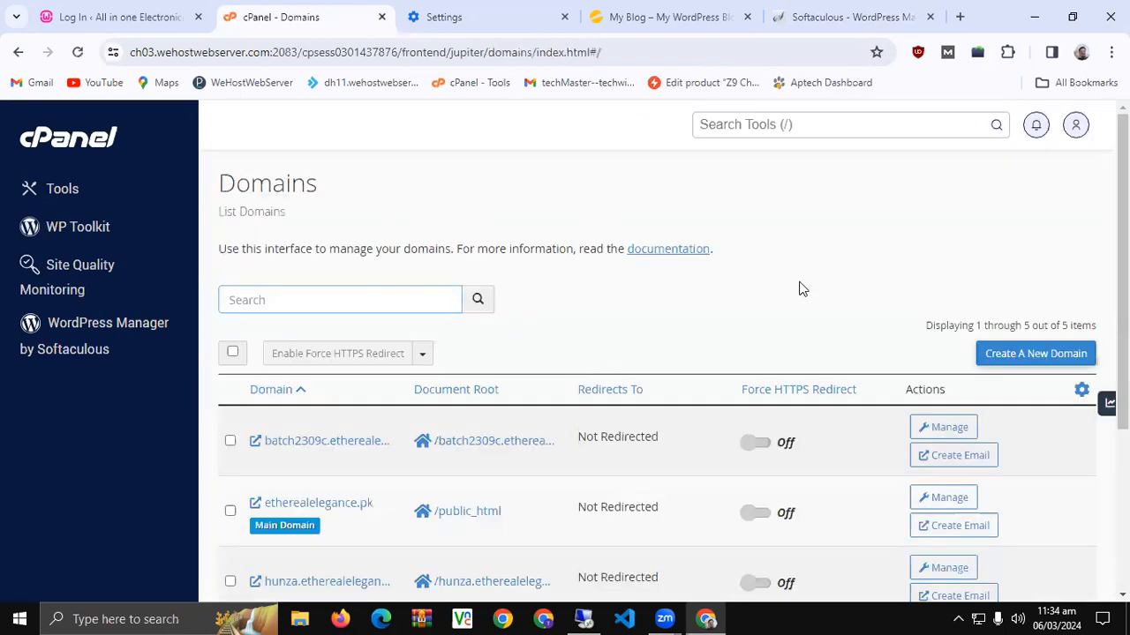
{"action": "scroll", "coordinate": [800, 289], "scroll_direction": "down", "scroll_amount": 2}
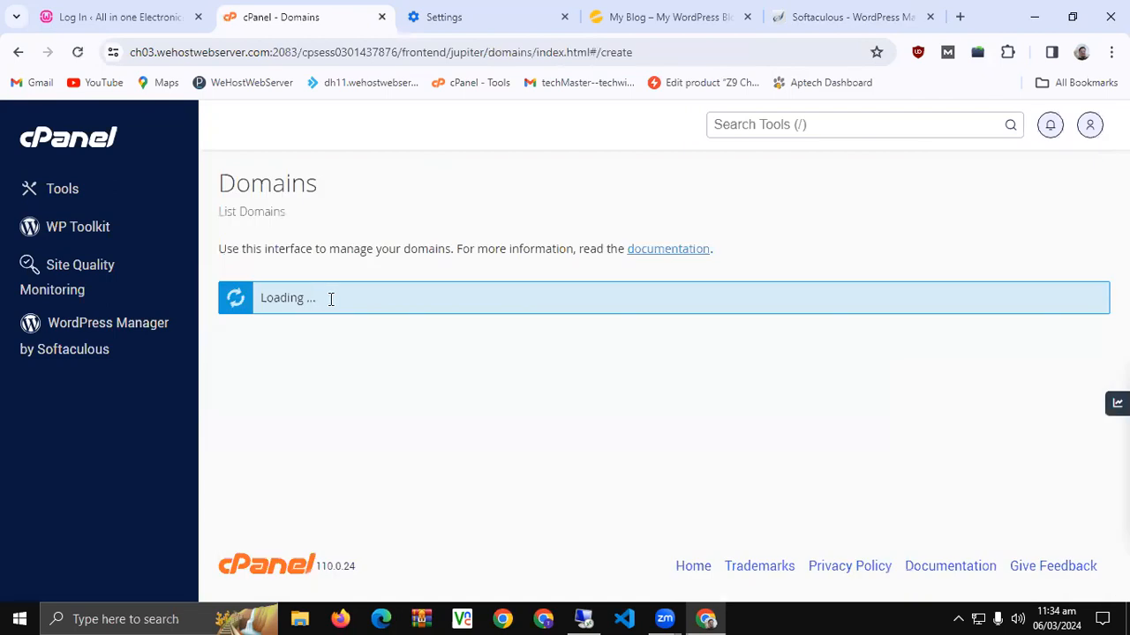
{"action": "scroll", "coordinate": [395, 248], "scroll_direction": "down", "scroll_amount": 2}
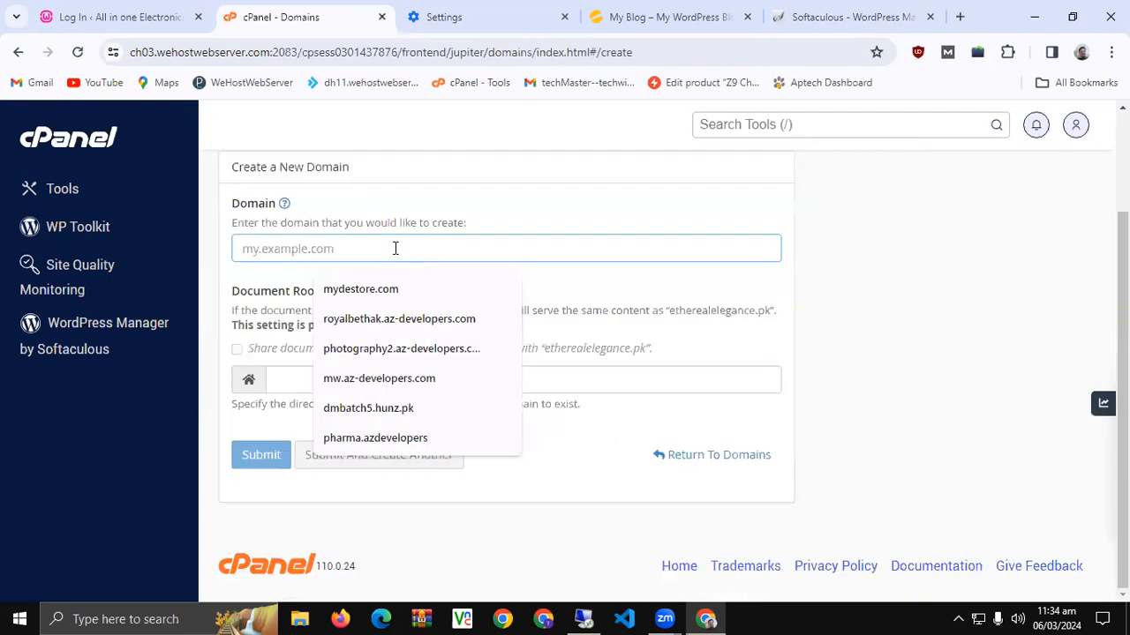
{"action": "type", "text": "dm"}
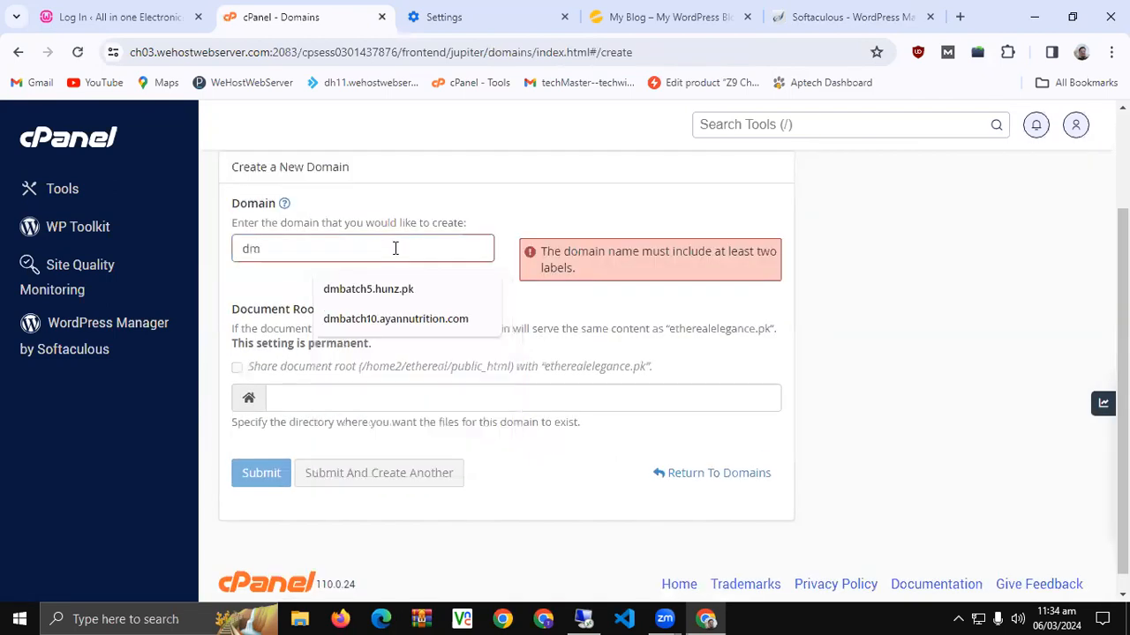
{"action": "type", "text": "-14."}
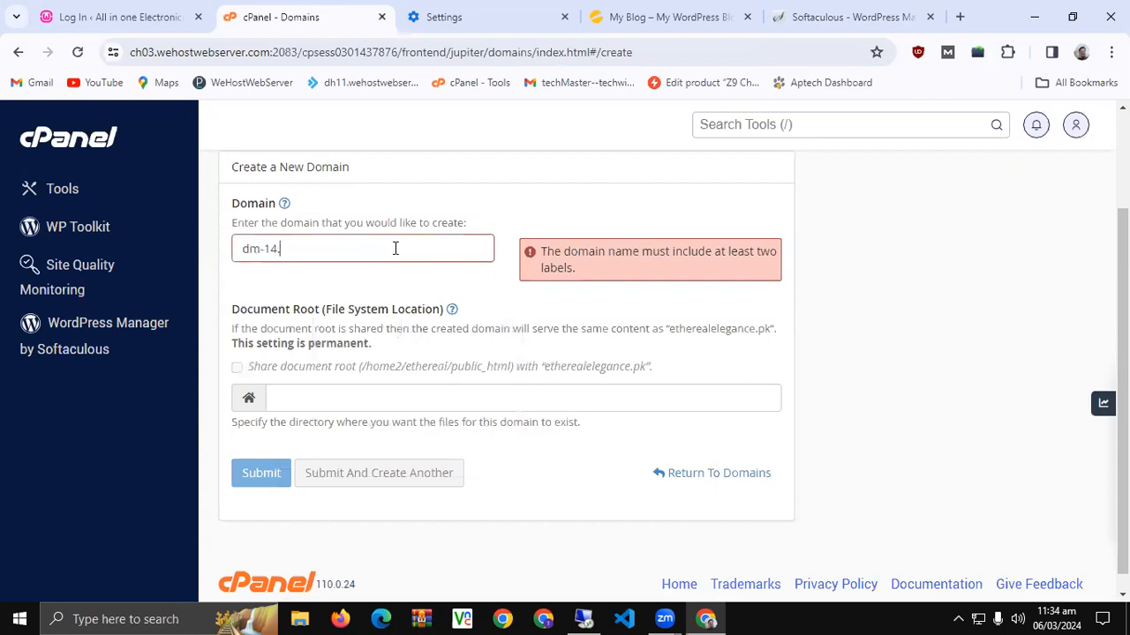
{"action": "key", "text": "ctrl+v"}
{"action": "key", "text": "Left"}
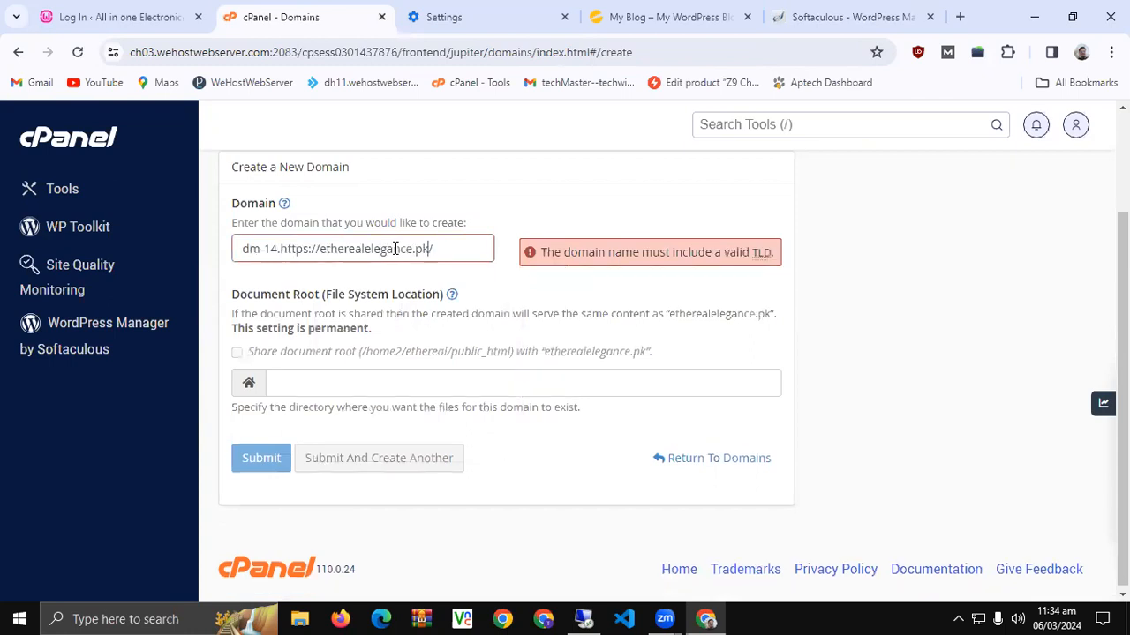
{"action": "key", "text": "Left"}
{"action": "key", "text": "Left"}
{"action": "key", "text": "Left"}
{"action": "key", "text": "Left"}
{"action": "key", "text": "Left"}
{"action": "key", "text": "Left"}
{"action": "key", "text": "Left"}
{"action": "key", "text": "Left"}
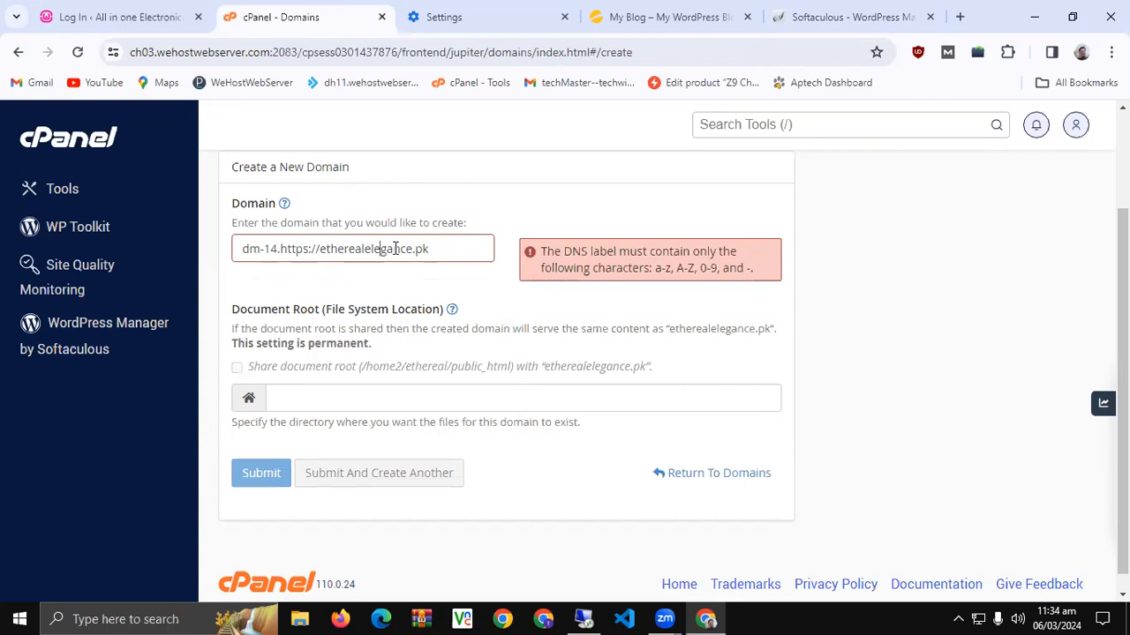
{"action": "key", "text": "Left"}
{"action": "key", "text": "Left"}
{"action": "key", "text": "Left"}
{"action": "key", "text": "Left"}
{"action": "key", "text": "Left"}
{"action": "key", "text": "BackSpace"}
{"action": "key", "text": "BackSpace"}
{"action": "key", "text": "BackSpace"}
{"action": "key", "text": "BackSpace"}
{"action": "key", "text": "BackSpace"}
{"action": "key", "text": "BackSpace"}
{"action": "key", "text": "BackSpace"}
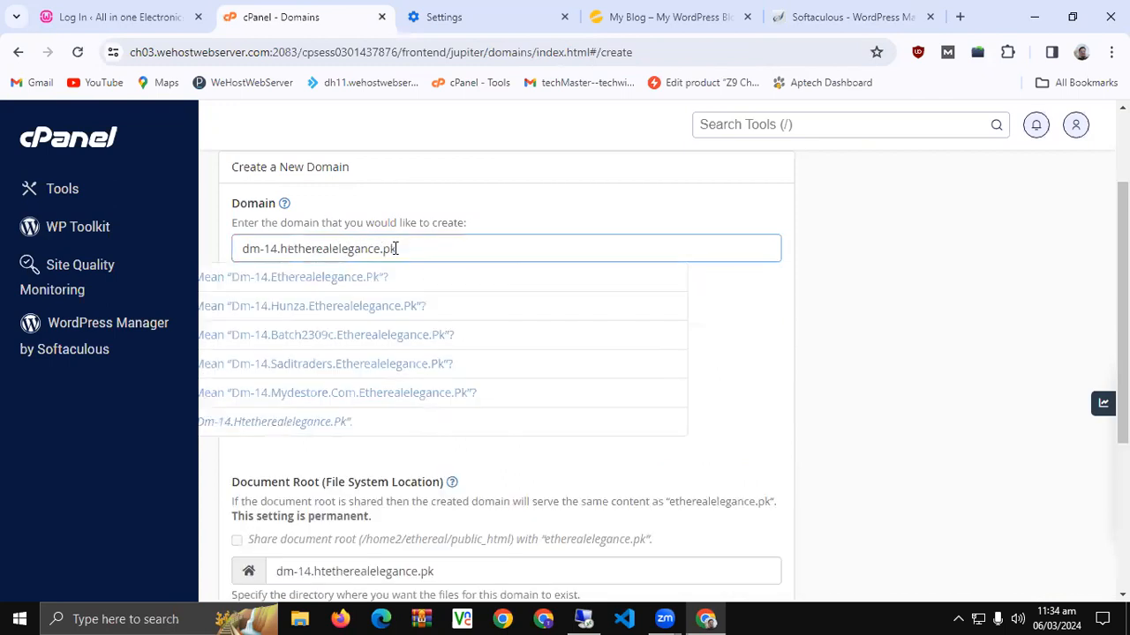
{"action": "key", "text": "BackSpace"}
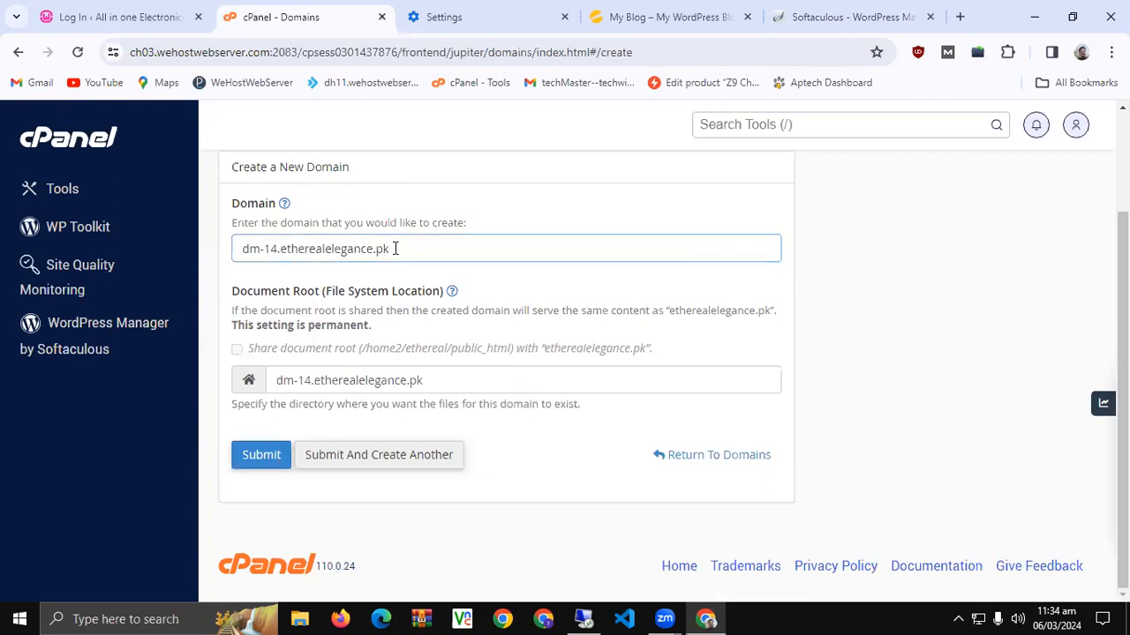
{"action": "left_click", "coordinate": [279, 249]}
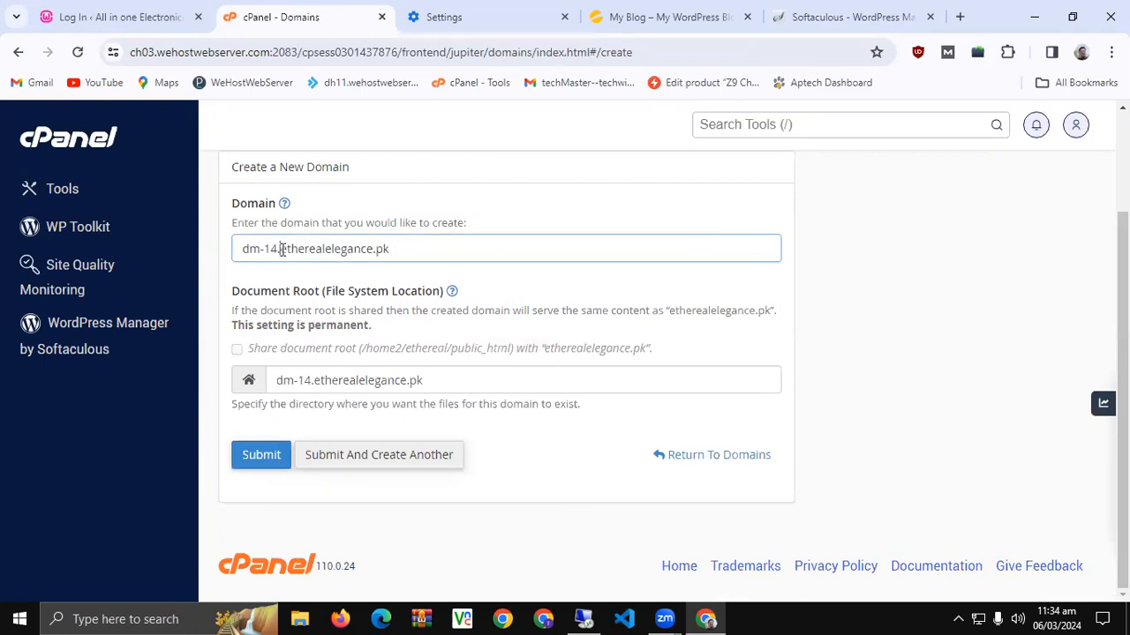
{"action": "left_click", "coordinate": [470, 249], "text": "shift"}
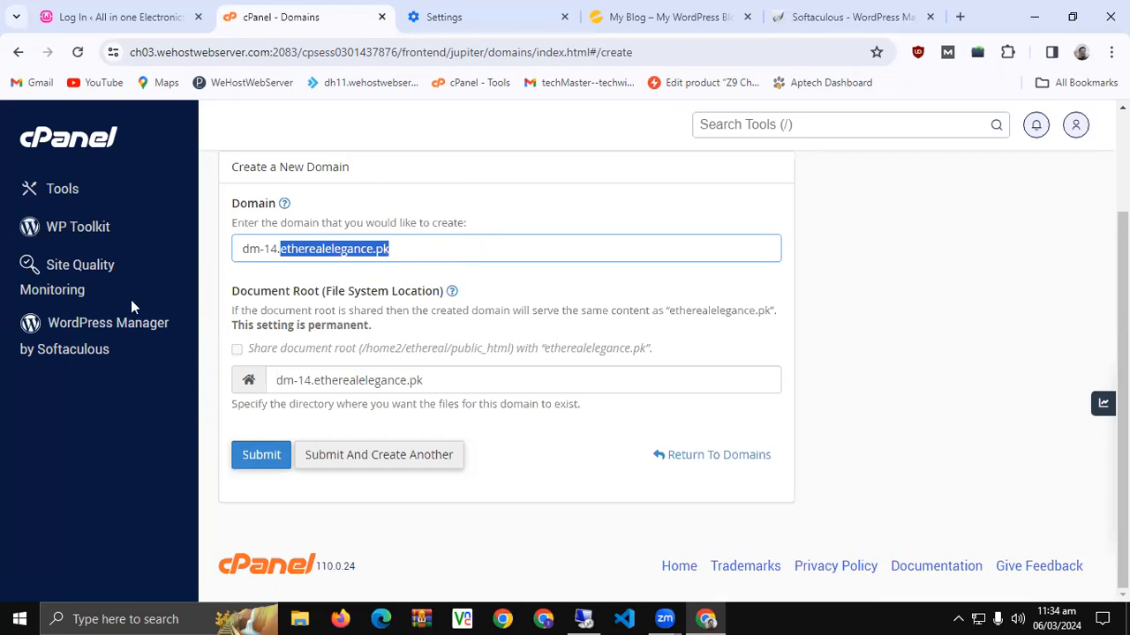
{"action": "left_click", "coordinate": [276, 259]}
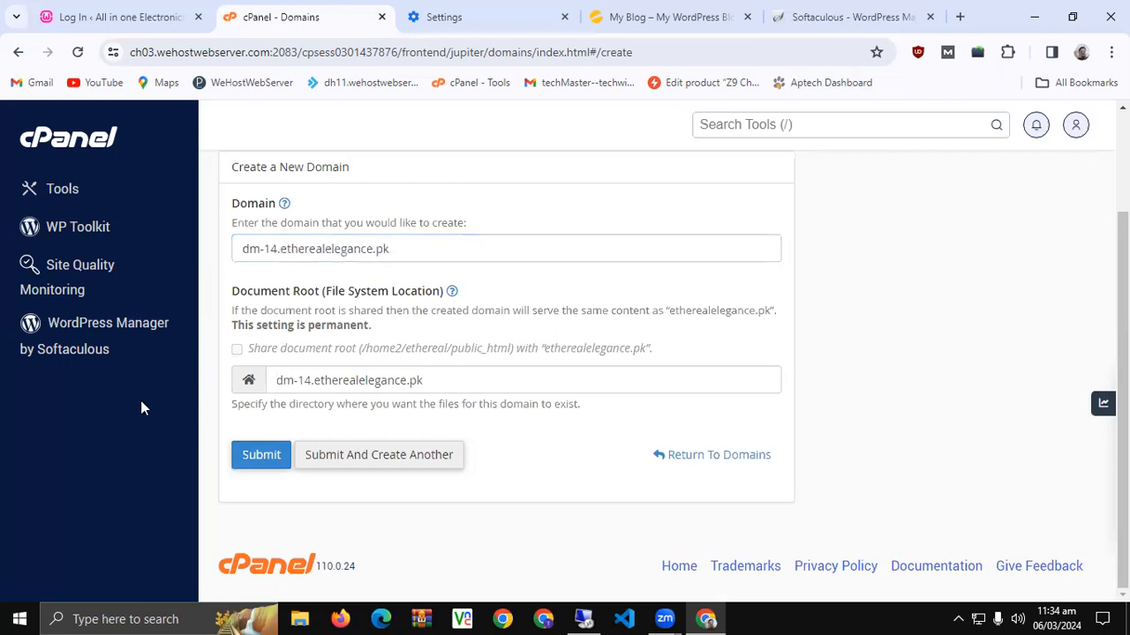
Submit the domain and confirm its document root /home2/ethereal/dm-14.etherealelegance.pk
{"action": "left_click", "coordinate": [261, 461]}
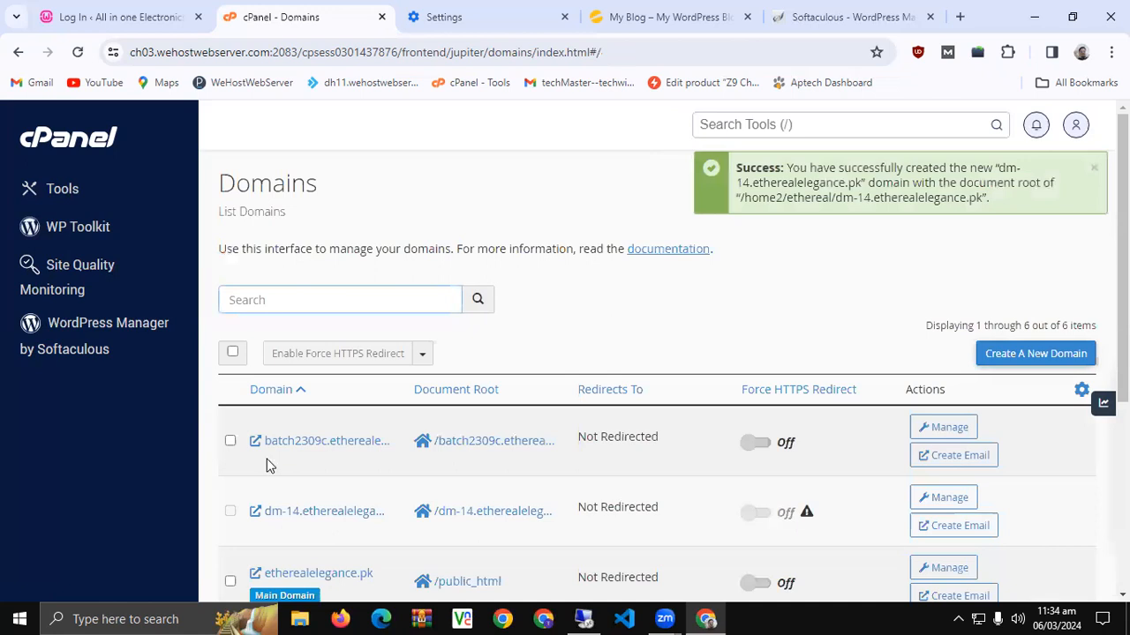
{"action": "scroll", "coordinate": [269, 462], "scroll_direction": "down", "scroll_amount": 4}
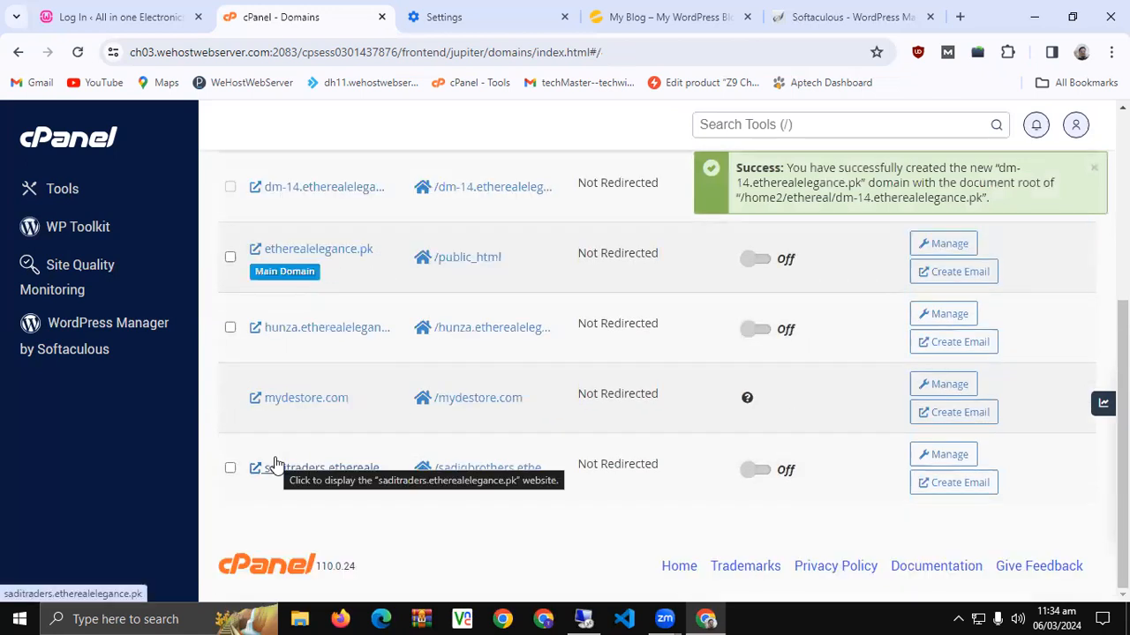
{"action": "scroll", "coordinate": [275, 465], "scroll_direction": "up", "scroll_amount": 1}
{"action": "scroll", "coordinate": [274, 465], "scroll_direction": "up", "scroll_amount": 1}
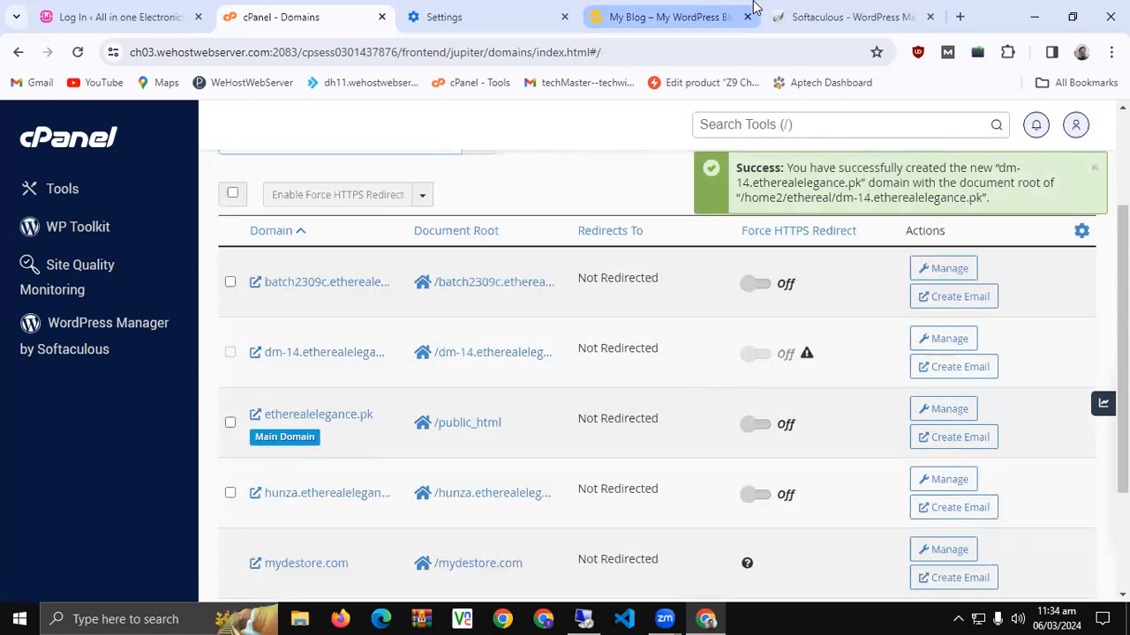
Start a Softaculous WordPress install on dm-14.etherealelegance.pk with the 'wp' directory cleared
{"action": "left_click", "coordinate": [847, 16]}
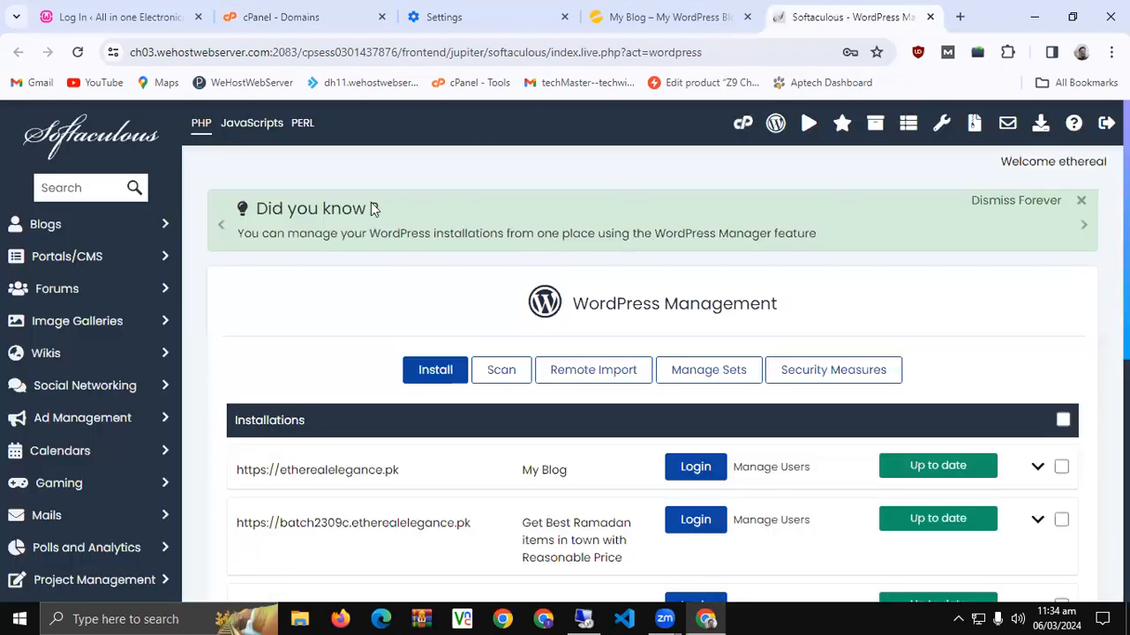
{"action": "left_click", "coordinate": [425, 374]}
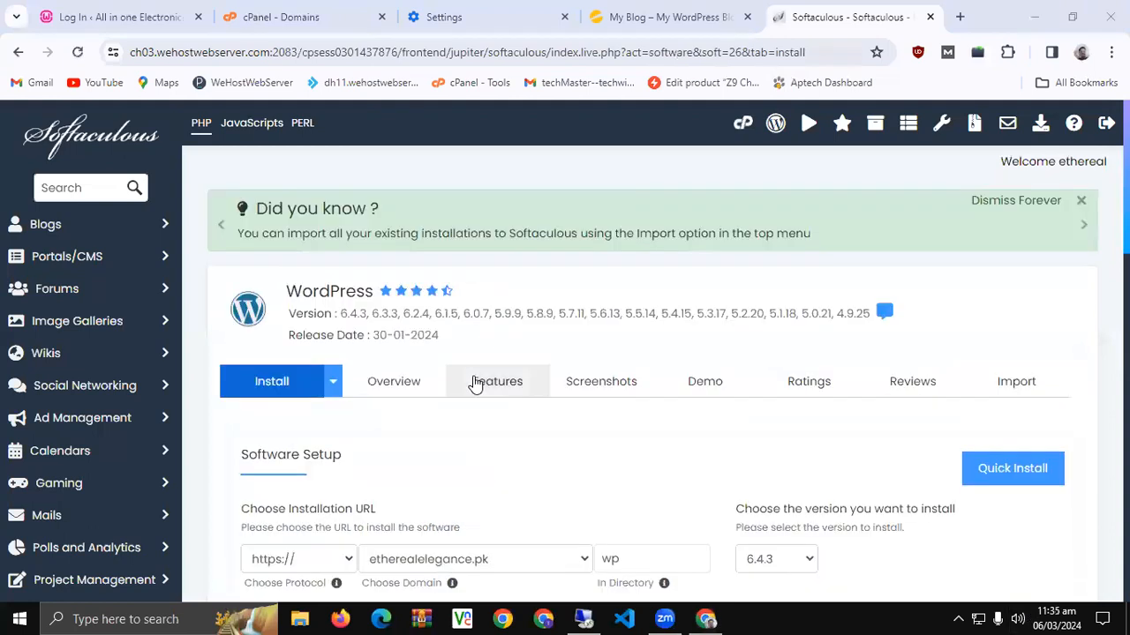
{"action": "scroll", "coordinate": [475, 384], "scroll_direction": "down", "scroll_amount": 2}
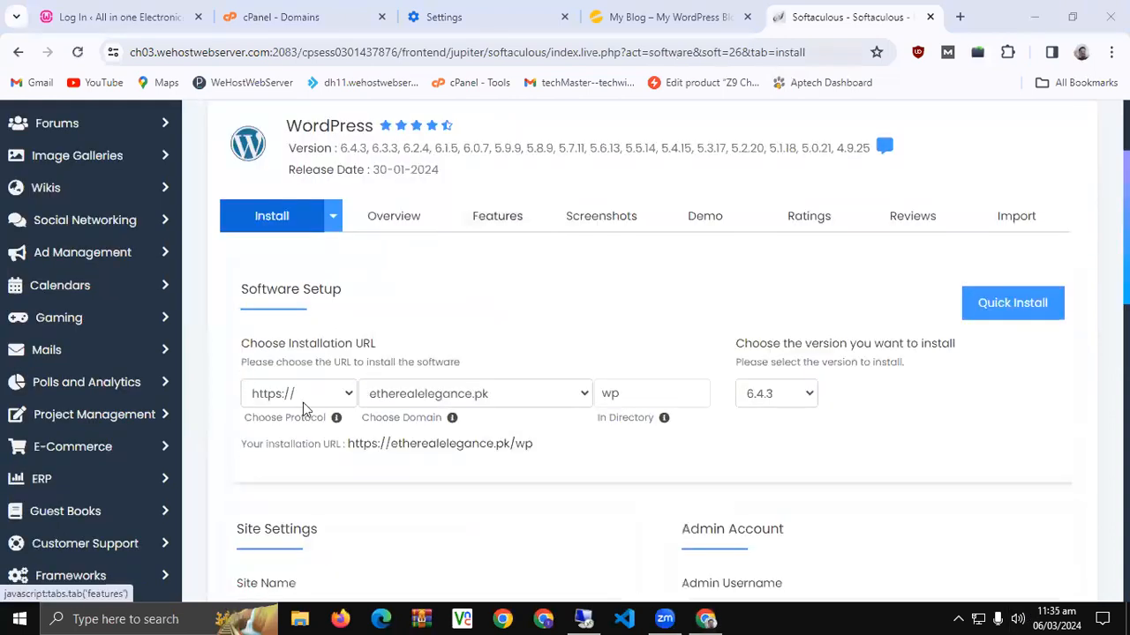
{"action": "left_click", "coordinate": [589, 400]}
{"action": "left_click", "coordinate": [501, 495]}
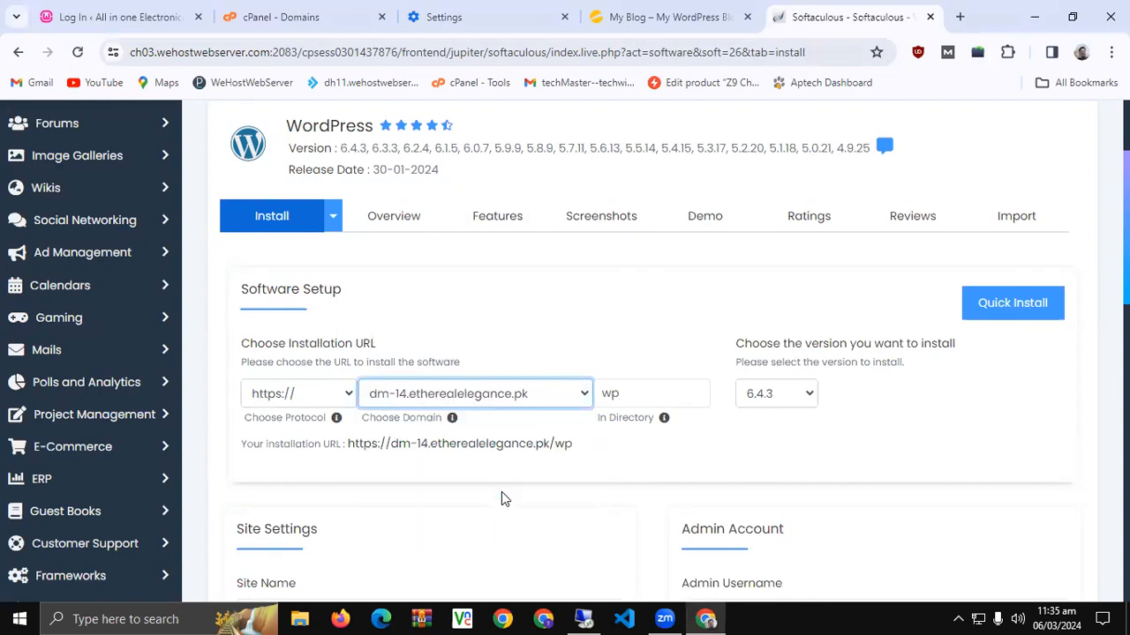
{"action": "double_click", "coordinate": [651, 394]}
{"action": "key", "text": "BackSpace"}
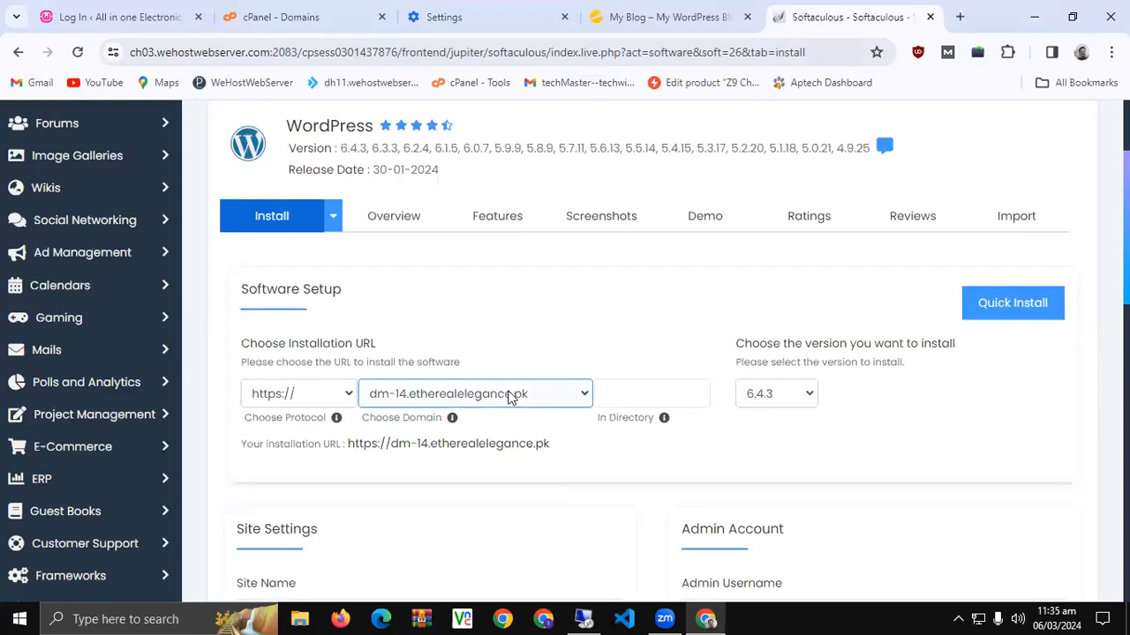
Run the installation and open the new site's wp-admin dashboard
{"action": "scroll", "coordinate": [574, 446], "scroll_direction": "down", "scroll_amount": 3}
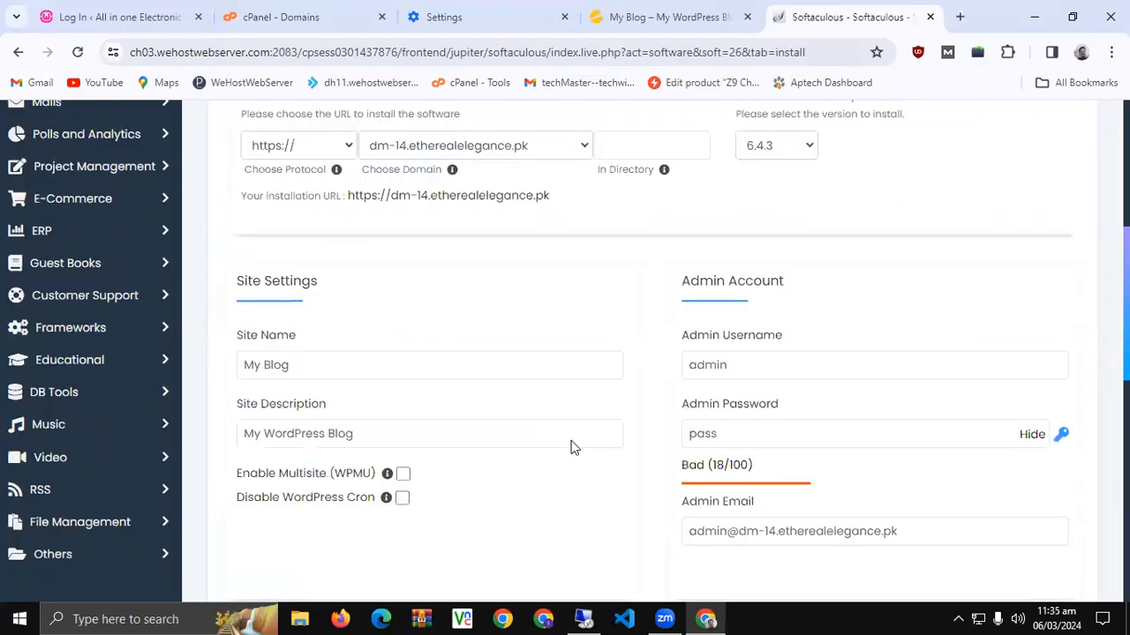
{"action": "scroll", "coordinate": [570, 446], "scroll_direction": "down", "scroll_amount": 4}
{"action": "scroll", "coordinate": [571, 439], "scroll_direction": "down", "scroll_amount": 3}
{"action": "scroll", "coordinate": [570, 436], "scroll_direction": "up", "scroll_amount": 3}
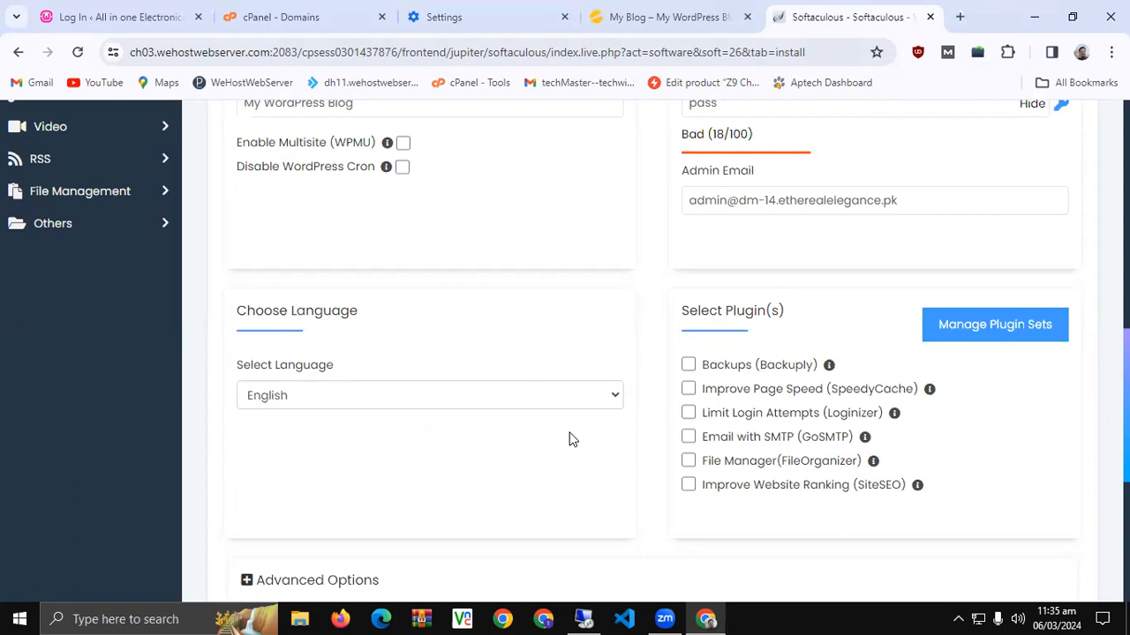
{"action": "scroll", "coordinate": [570, 439], "scroll_direction": "down", "scroll_amount": 4}
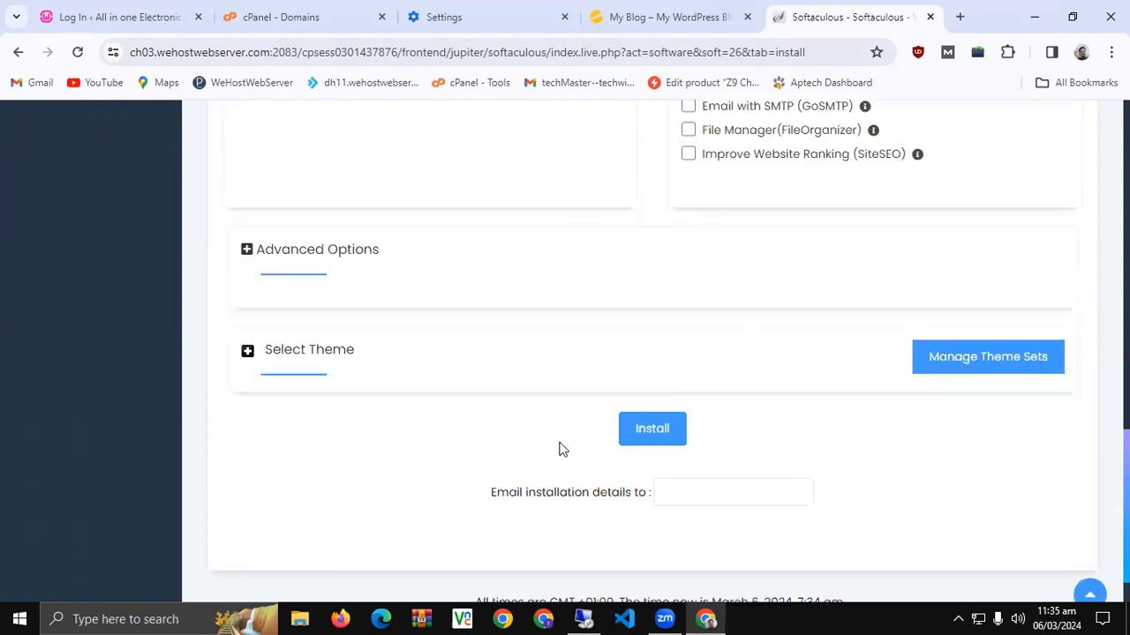
{"action": "left_click", "coordinate": [654, 437]}
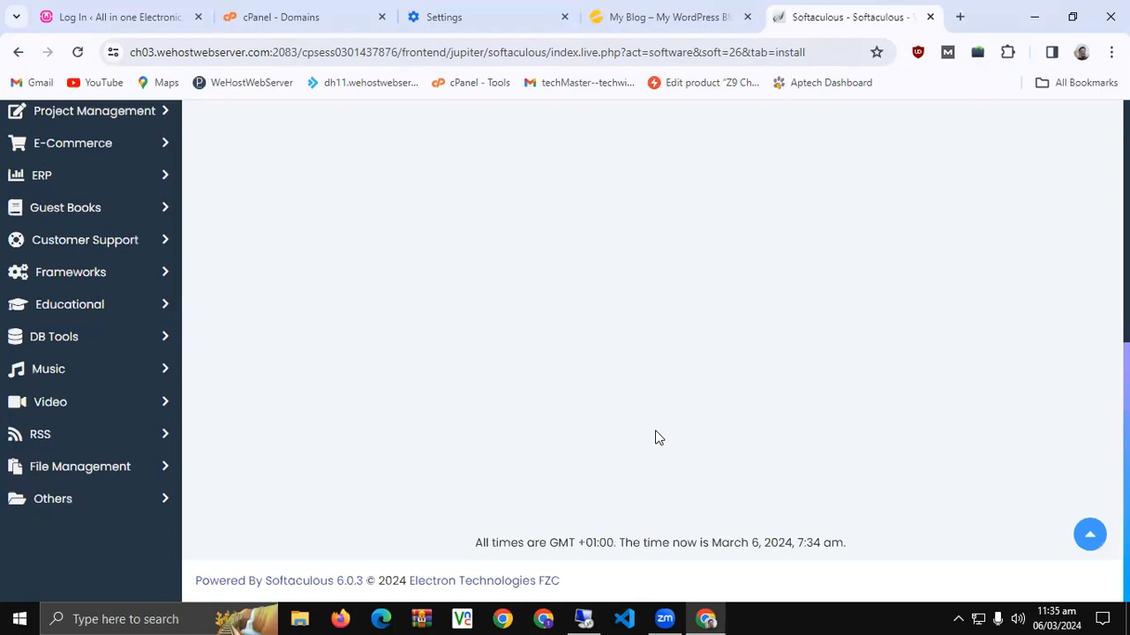
{"action": "scroll", "coordinate": [658, 438], "scroll_direction": "up", "scroll_amount": 5}
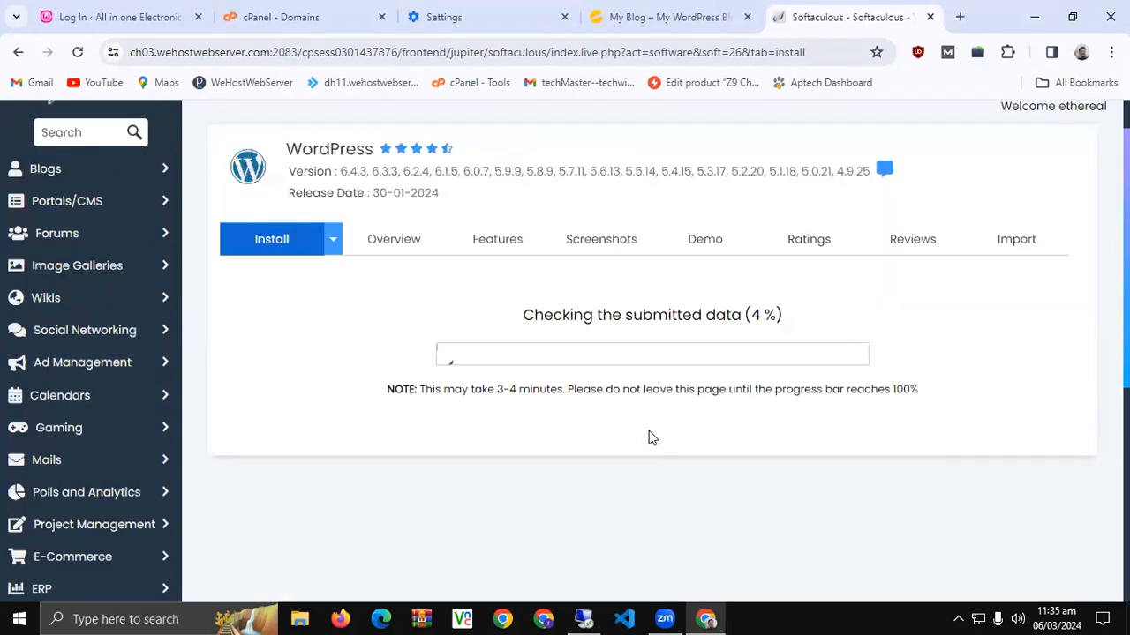
{"action": "scroll", "coordinate": [632, 449], "scroll_direction": "up", "scroll_amount": 1}
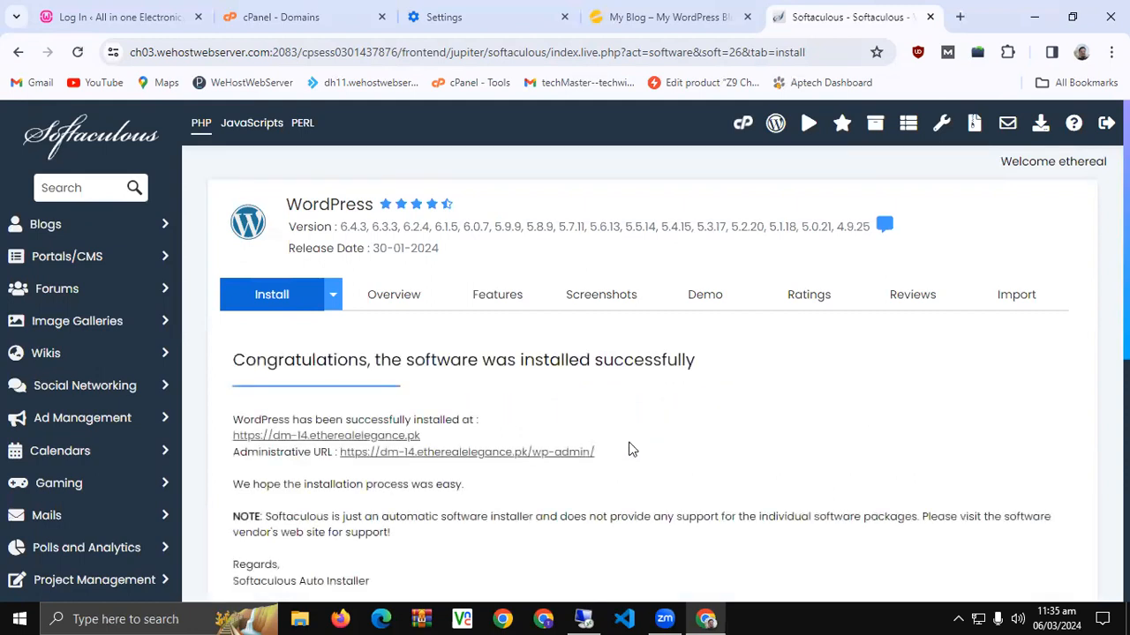
{"action": "left_click", "coordinate": [564, 457]}
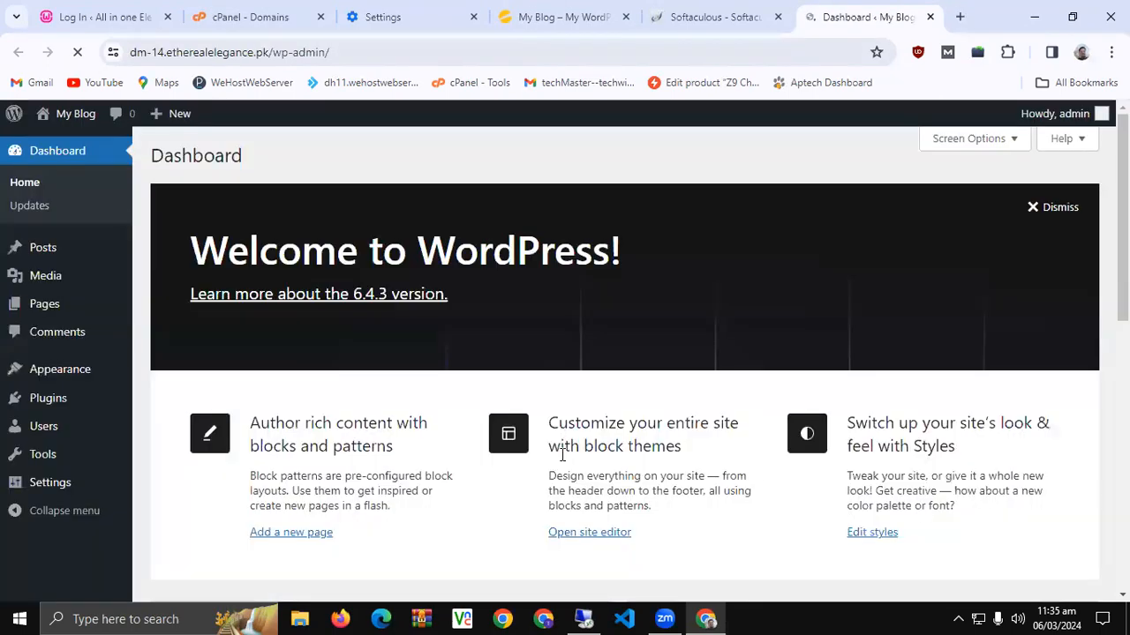
Dismiss the Welcome panel, preview the live site in a background tab, then go to Plugins > Add New Plugin
{"action": "mouse_move", "coordinate": [68, 122]}
{"action": "middle_click", "coordinate": [37, 145]}
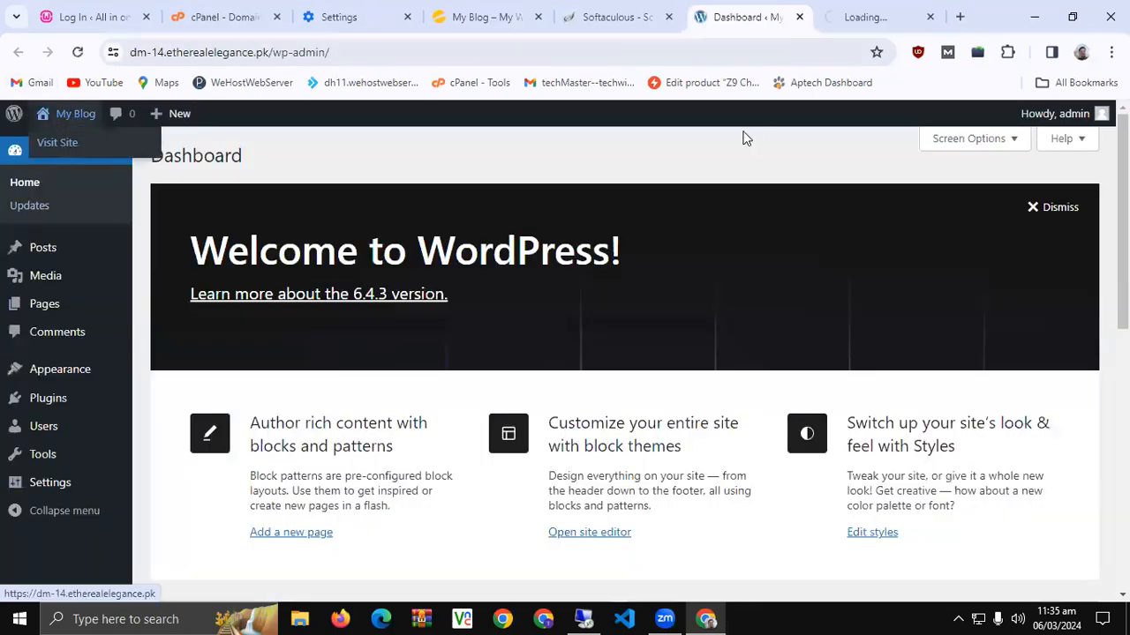
{"action": "left_click", "coordinate": [1059, 208]}
{"action": "left_click", "coordinate": [867, 10]}
{"action": "left_click", "coordinate": [755, 16]}
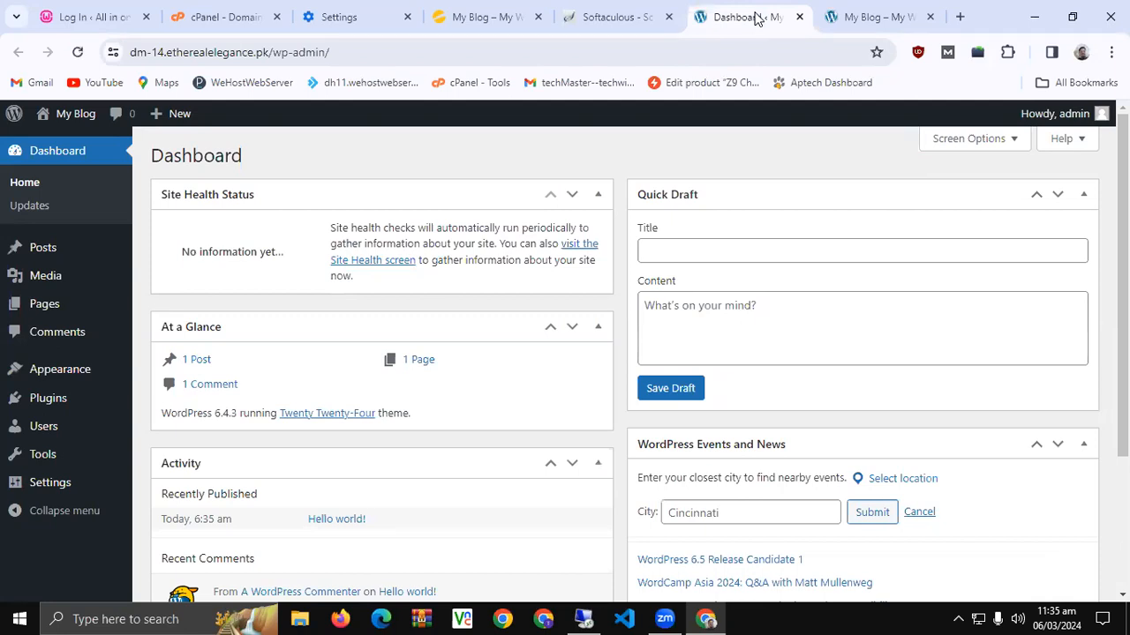
{"action": "mouse_move", "coordinate": [48, 398]}
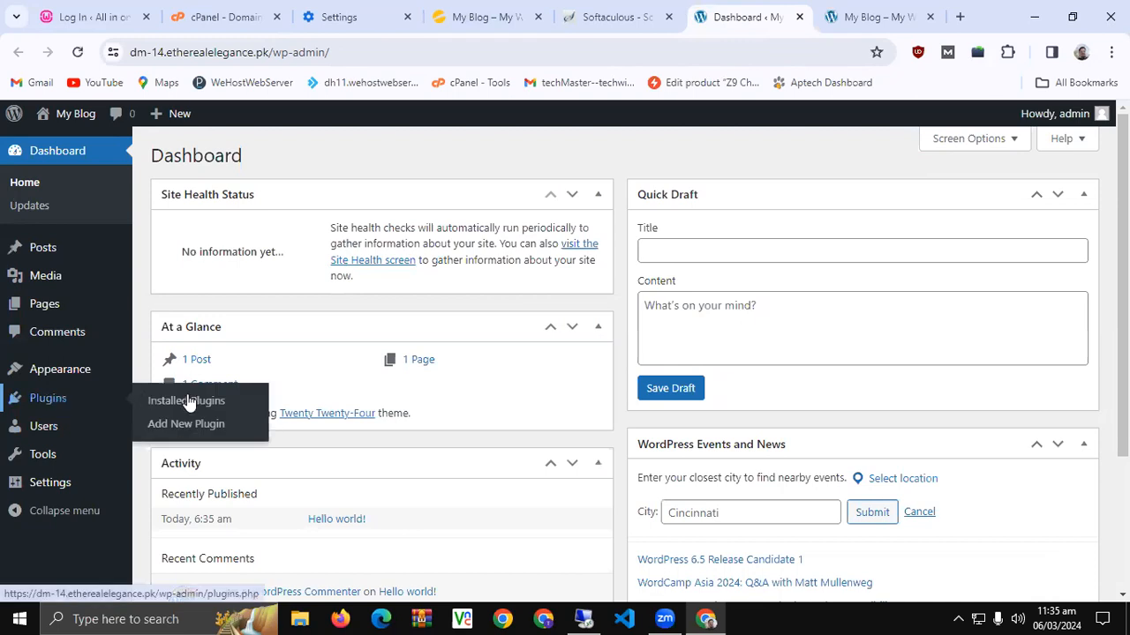
{"action": "left_click", "coordinate": [49, 436]}
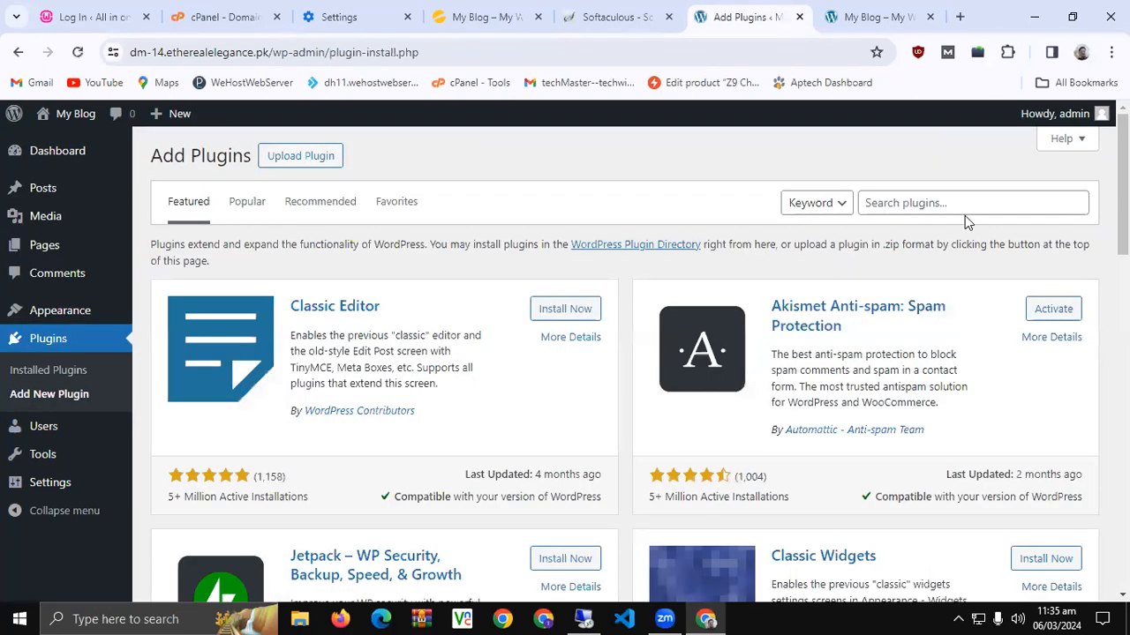
Search plugins for 'all in one wp', then install and activate All-in-One WP Migration
{"action": "left_click", "coordinate": [931, 204]}
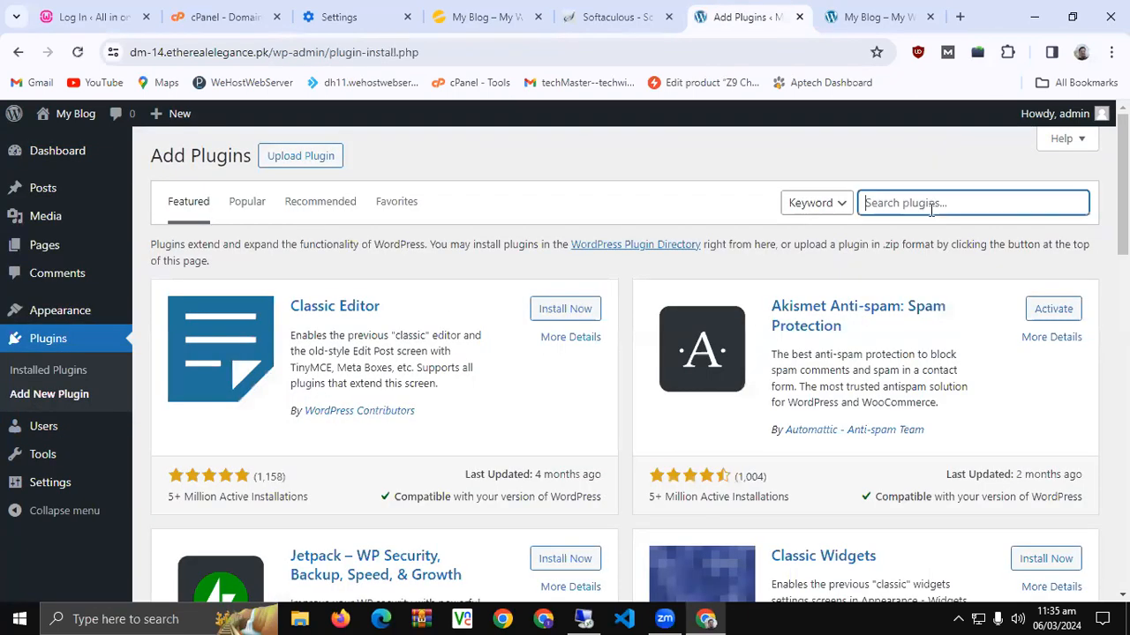
{"action": "type", "text": "all in one wp"}
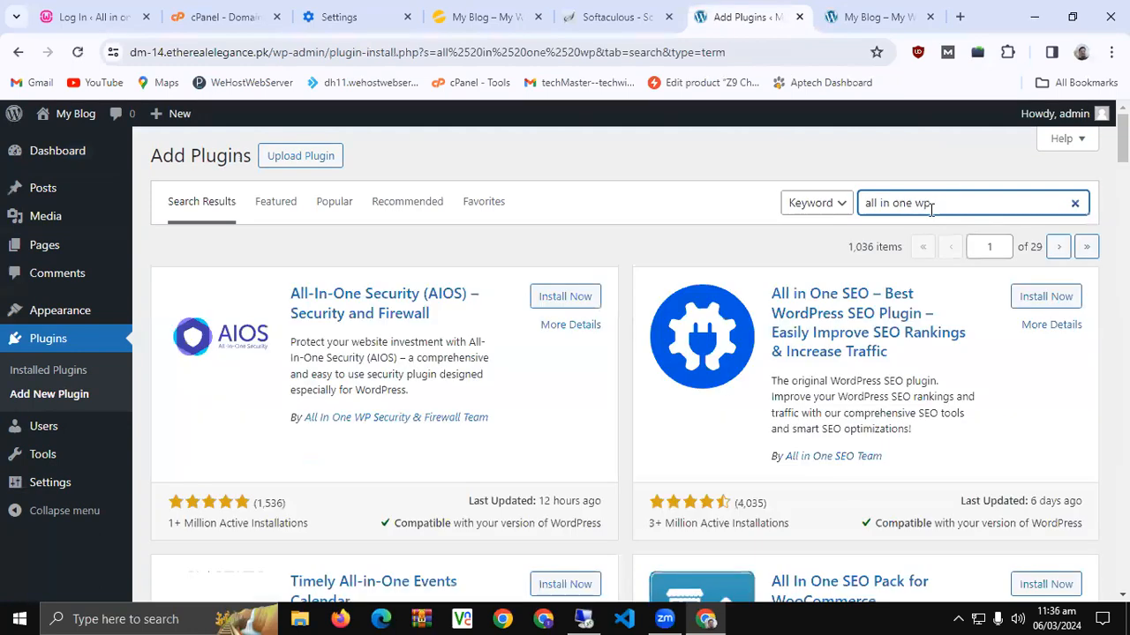
{"action": "scroll", "coordinate": [459, 417], "scroll_direction": "down", "scroll_amount": 1}
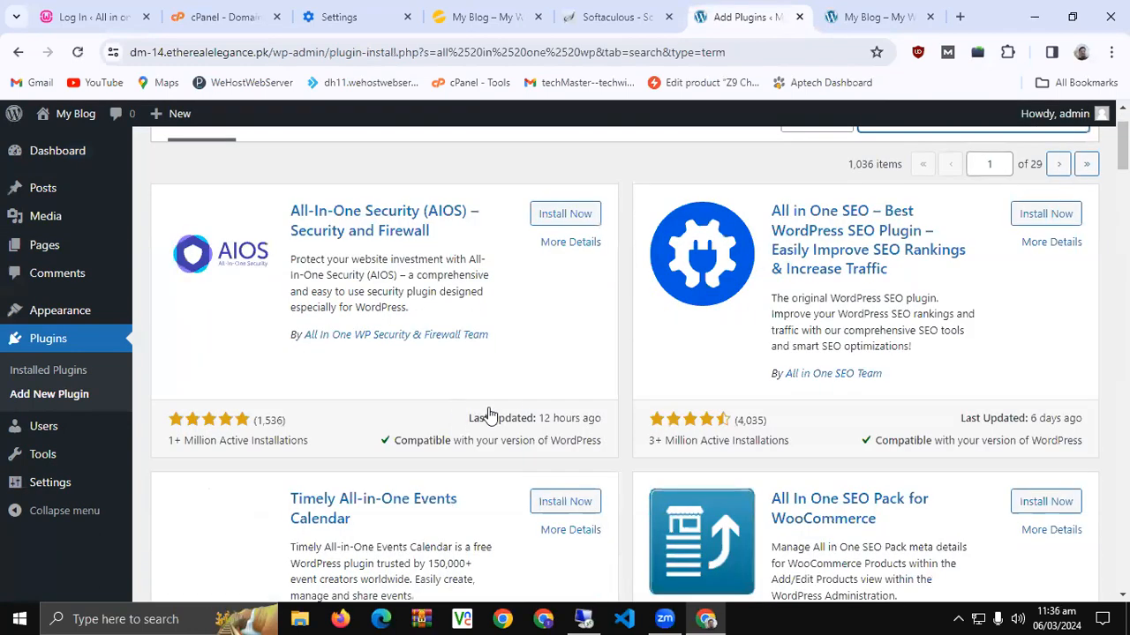
{"action": "scroll", "coordinate": [486, 391], "scroll_direction": "down", "scroll_amount": 2}
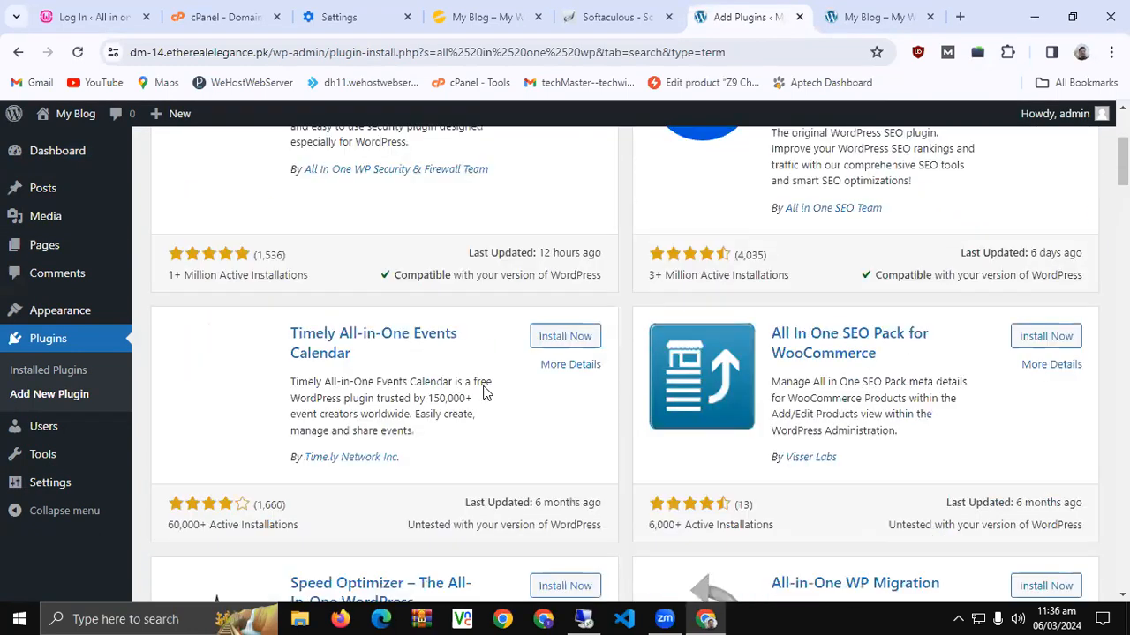
{"action": "scroll", "coordinate": [484, 391], "scroll_direction": "up", "scroll_amount": 3}
{"action": "scroll", "coordinate": [574, 388], "scroll_direction": "down", "scroll_amount": 3}
{"action": "scroll", "coordinate": [565, 384], "scroll_direction": "down", "scroll_amount": 2}
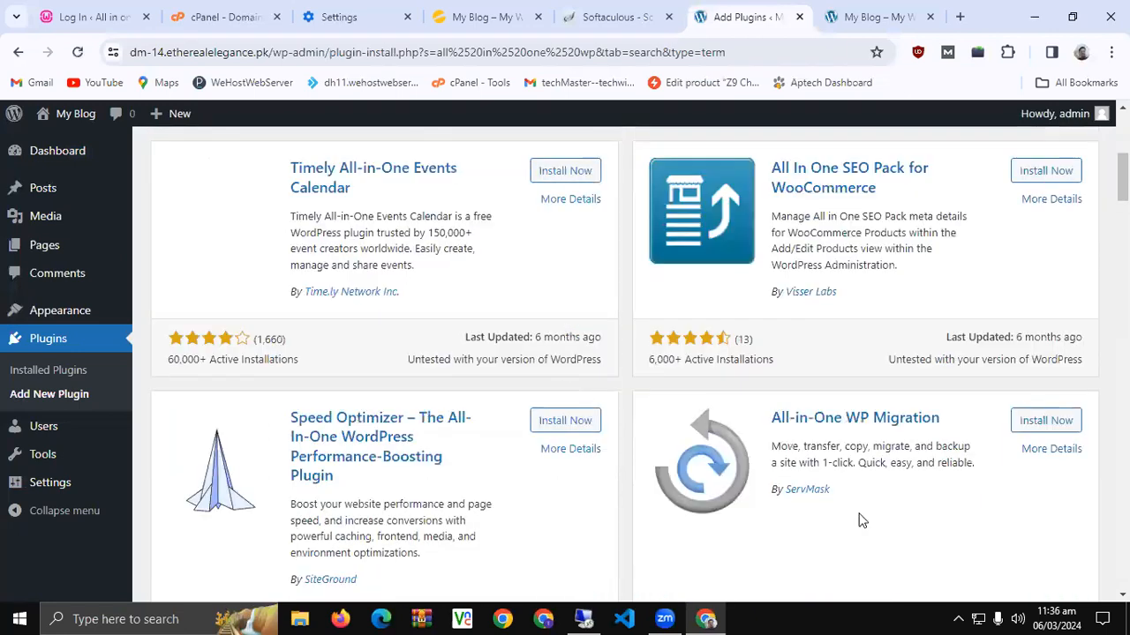
{"action": "left_click", "coordinate": [1046, 421]}
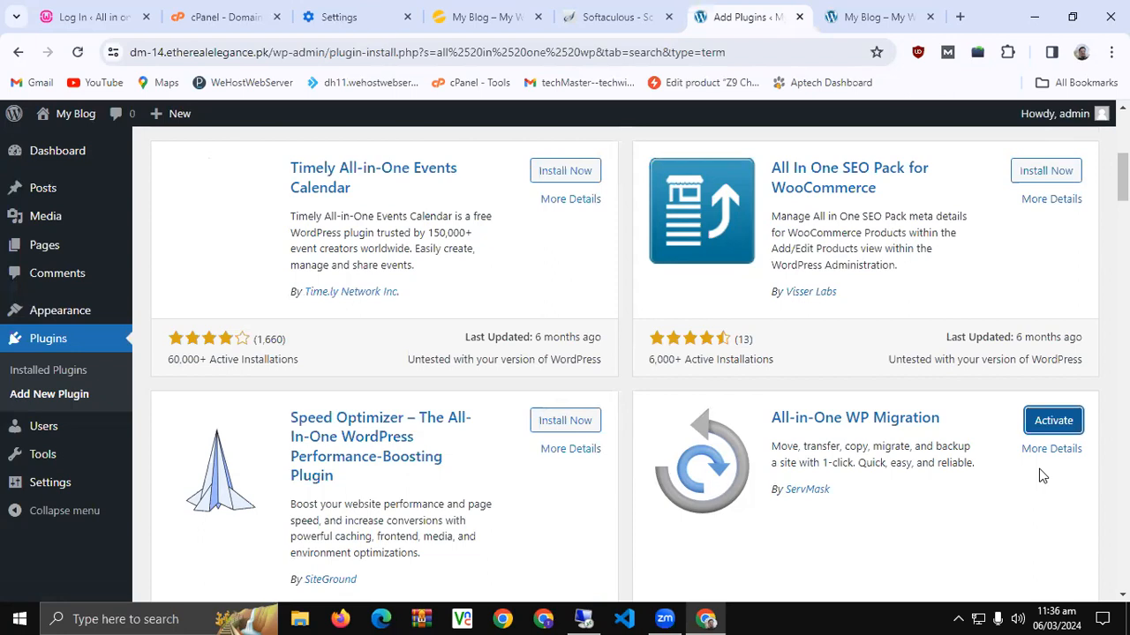
{"action": "left_click", "coordinate": [1055, 422]}
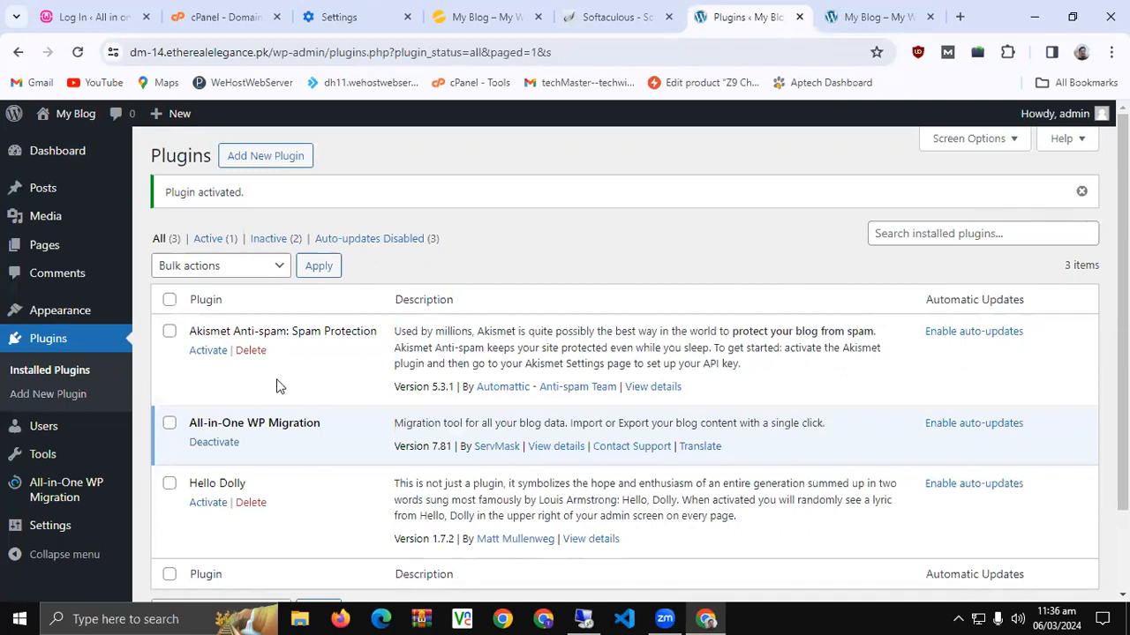
Open the All-in-One WP Migration Import page and highlight its 2 MB maximum upload size note
{"action": "mouse_move", "coordinate": [56, 454]}
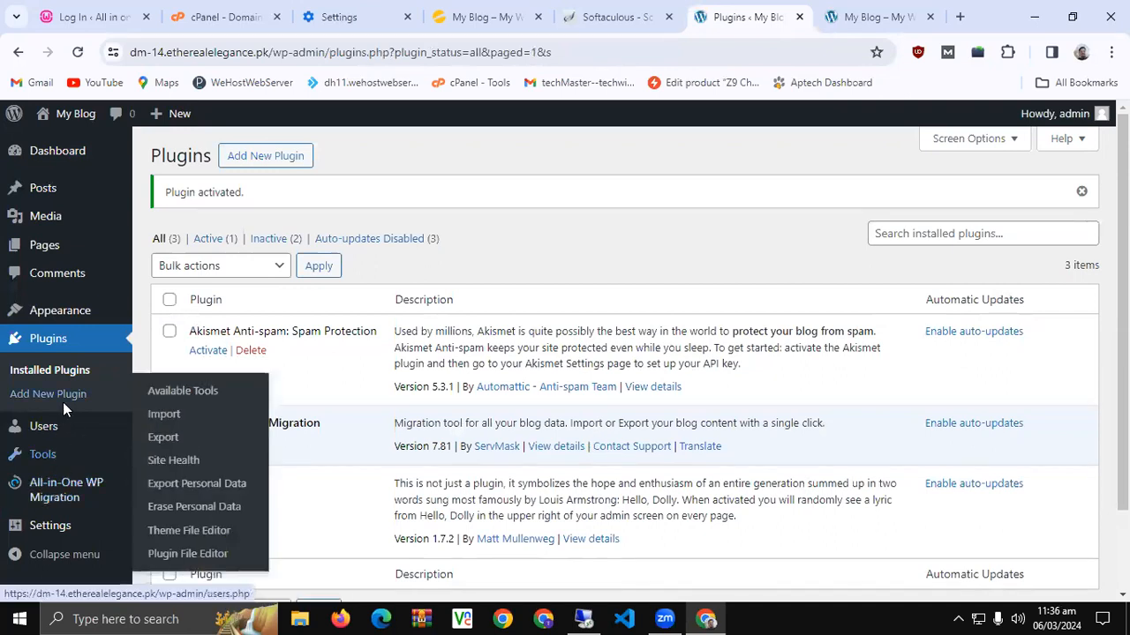
{"action": "mouse_move", "coordinate": [80, 504]}
{"action": "left_click", "coordinate": [176, 486]}
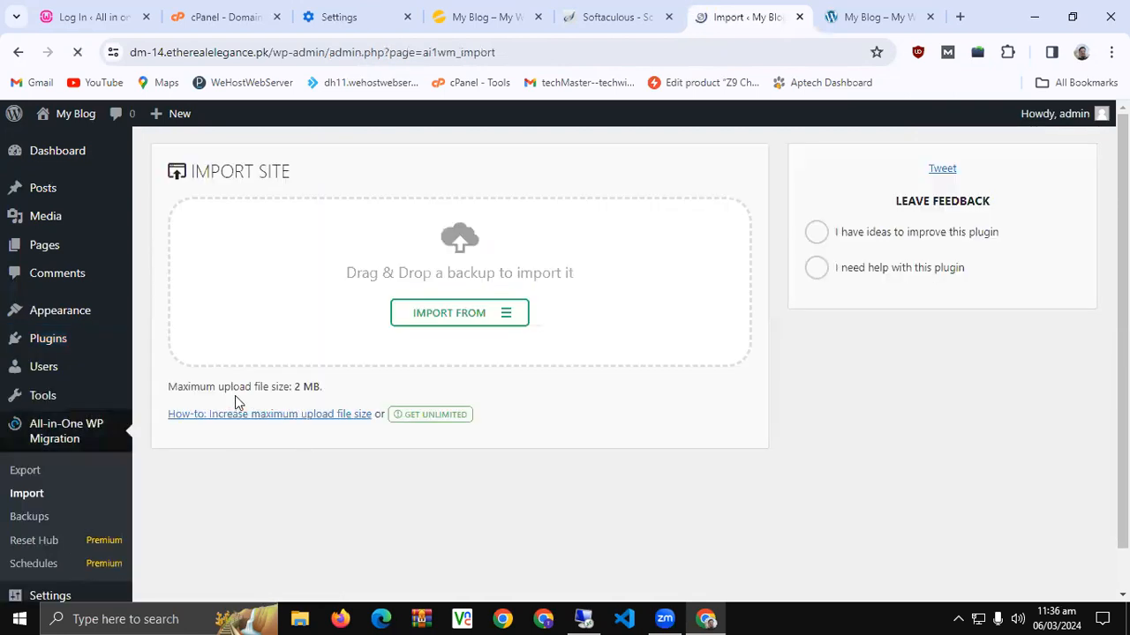
{"action": "left_click_drag", "start_coordinate": [186, 388], "coordinate": [324, 395]}
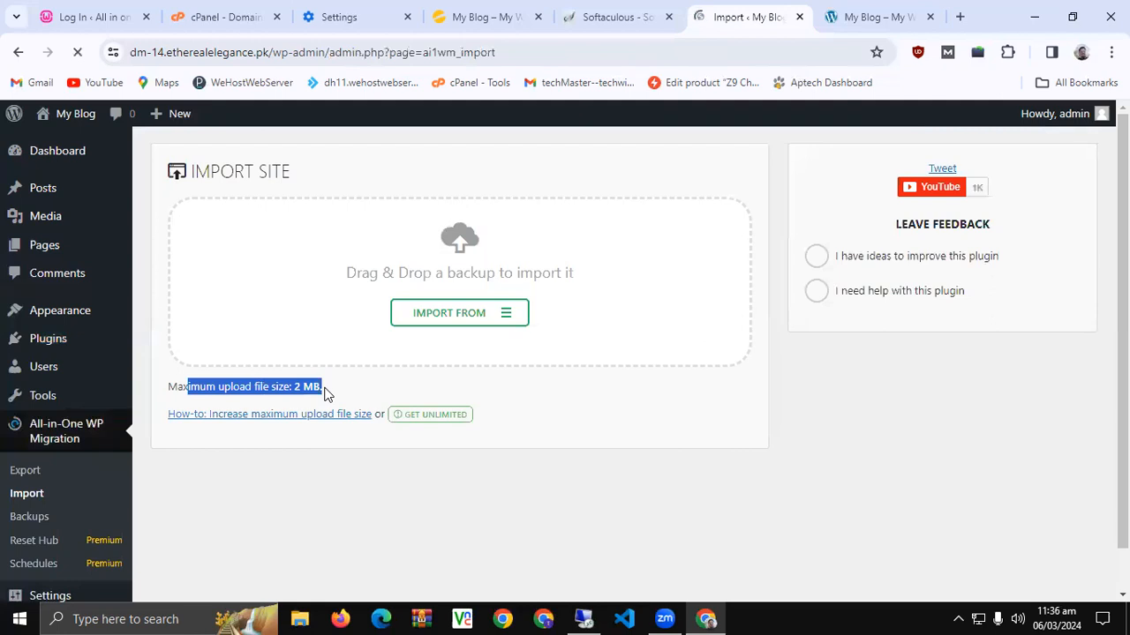
{"action": "left_click", "coordinate": [344, 458]}
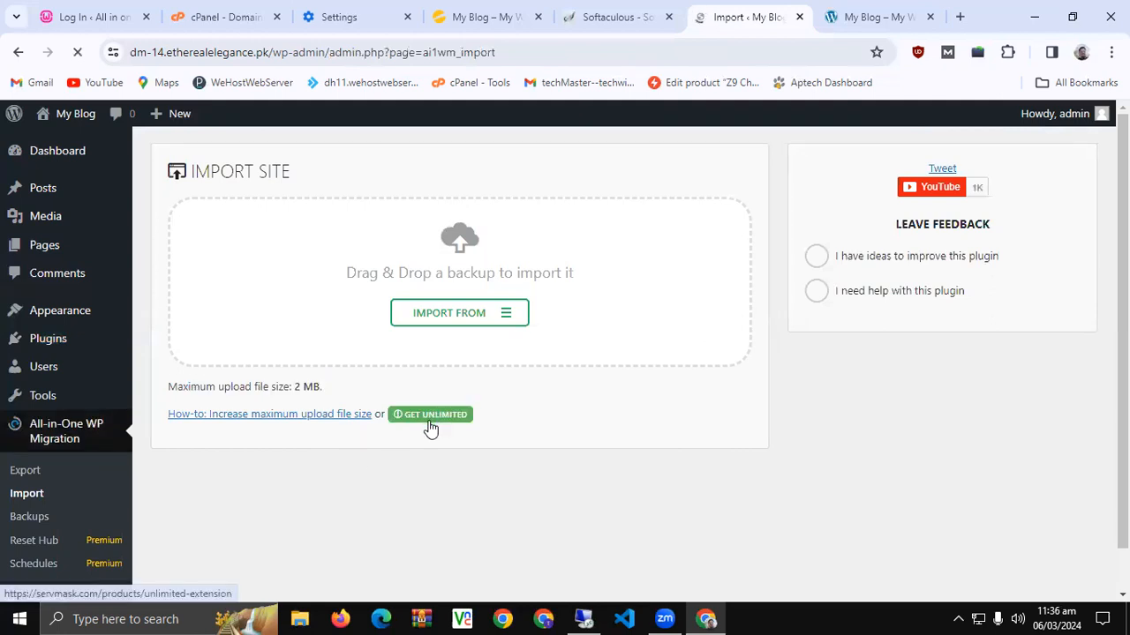
{"action": "mouse_move", "coordinate": [60, 340]}
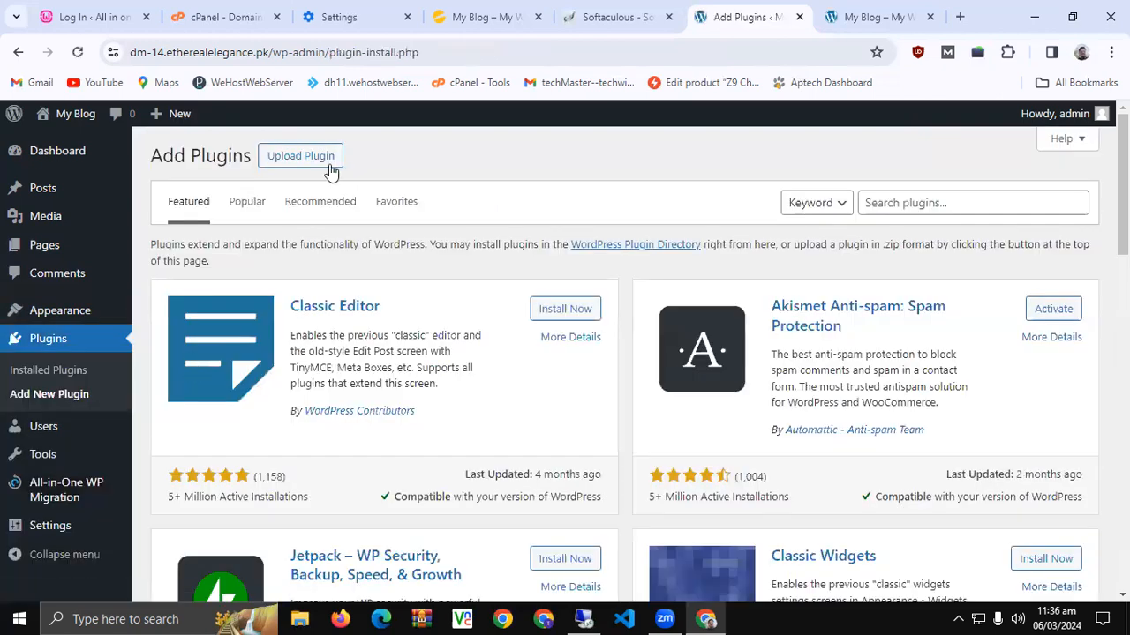
Open the Upload Plugin box and browse the Downloads folder for a plugin zip
{"action": "left_click", "coordinate": [309, 163]}
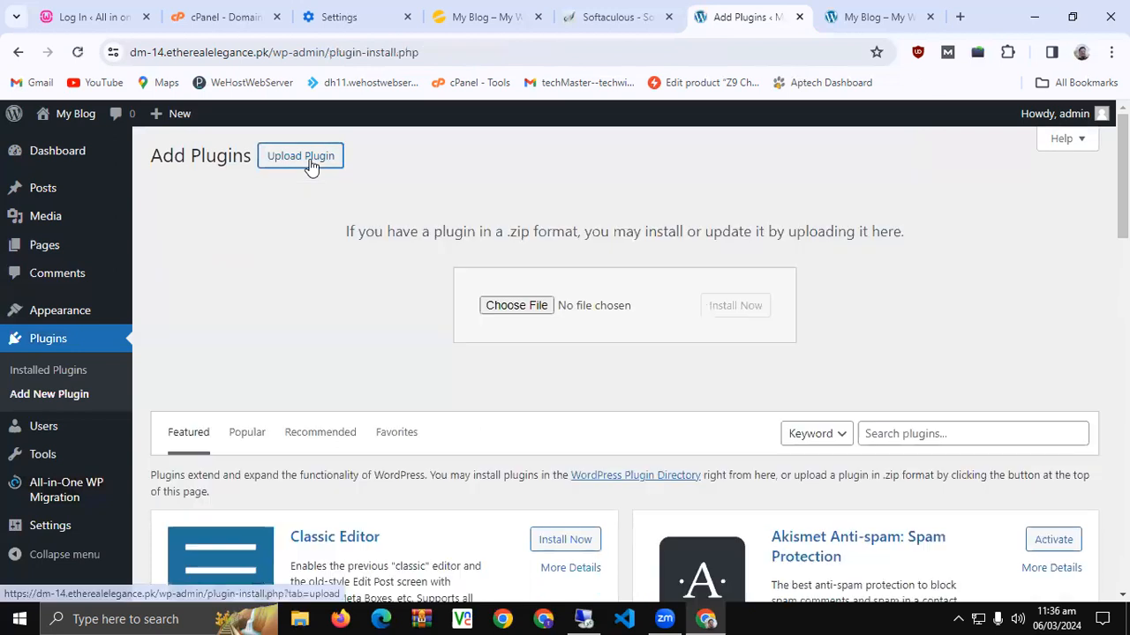
{"action": "left_click", "coordinate": [512, 305]}
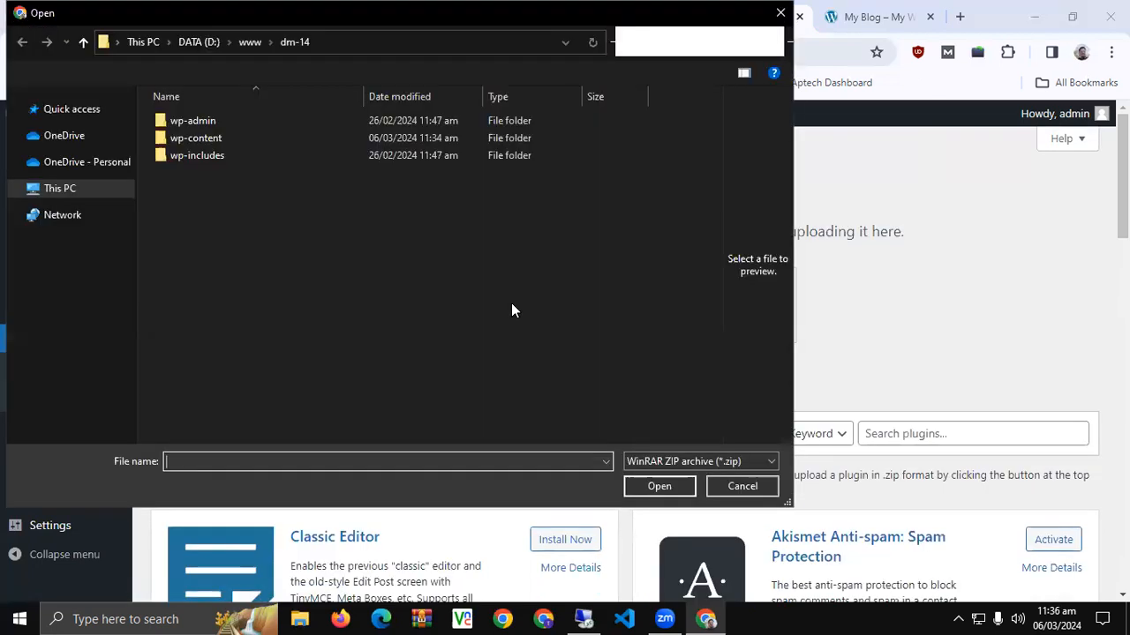
{"action": "left_click", "coordinate": [75, 148]}
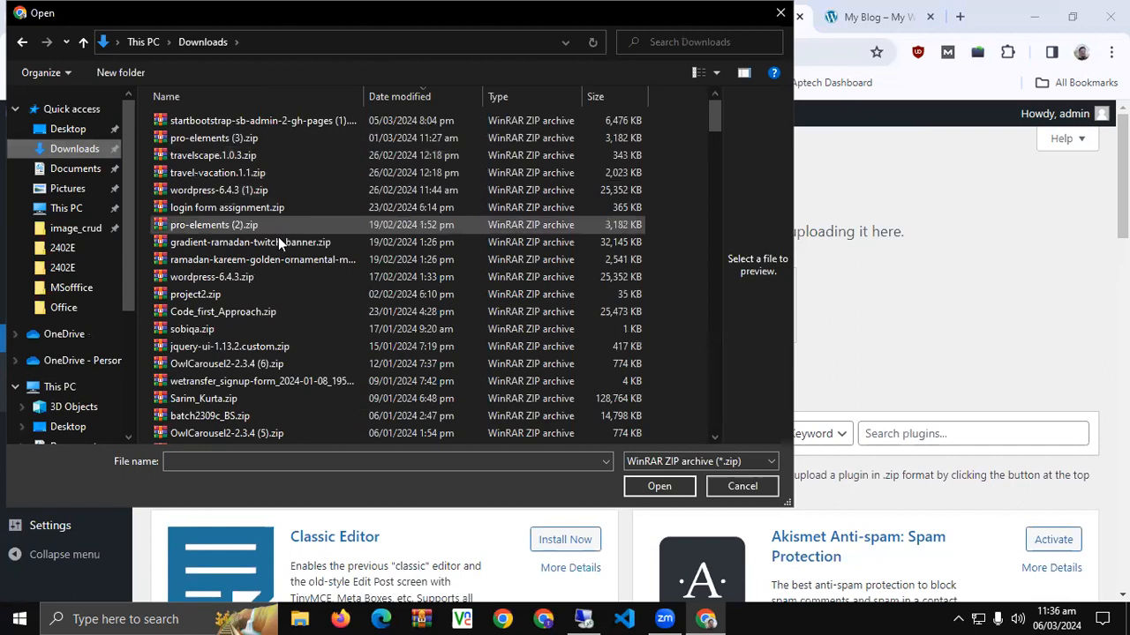
{"action": "scroll", "coordinate": [278, 236], "scroll_direction": "down", "scroll_amount": 2}
{"action": "scroll", "coordinate": [279, 244], "scroll_direction": "down", "scroll_amount": 3}
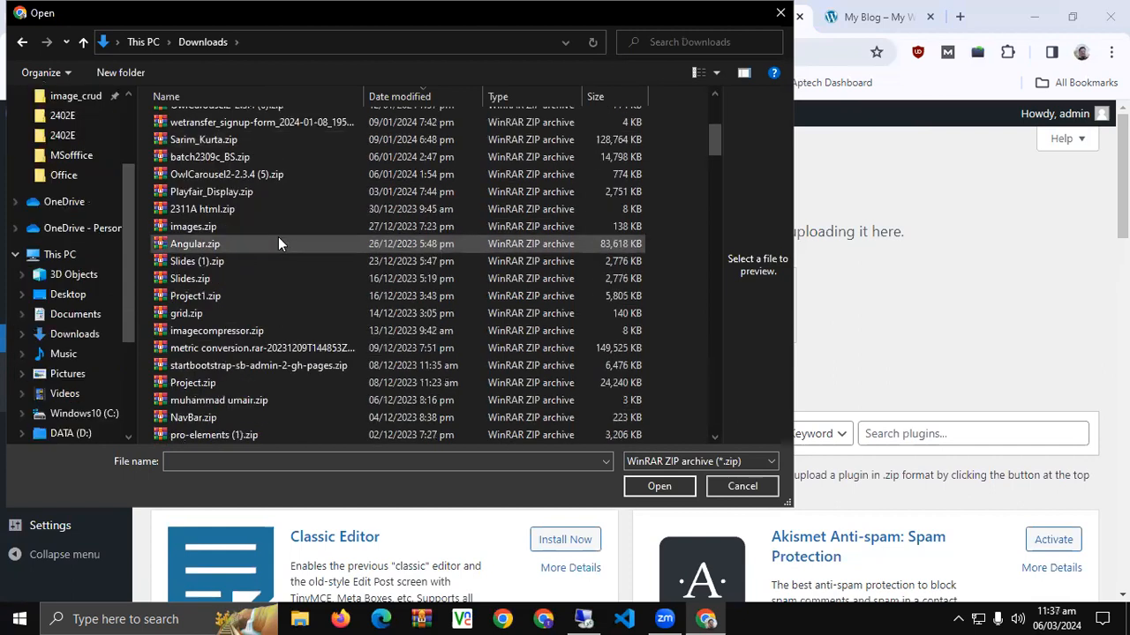
{"action": "scroll", "coordinate": [279, 244], "scroll_direction": "down", "scroll_amount": 5}
{"action": "scroll", "coordinate": [278, 243], "scroll_direction": "down", "scroll_amount": 15}
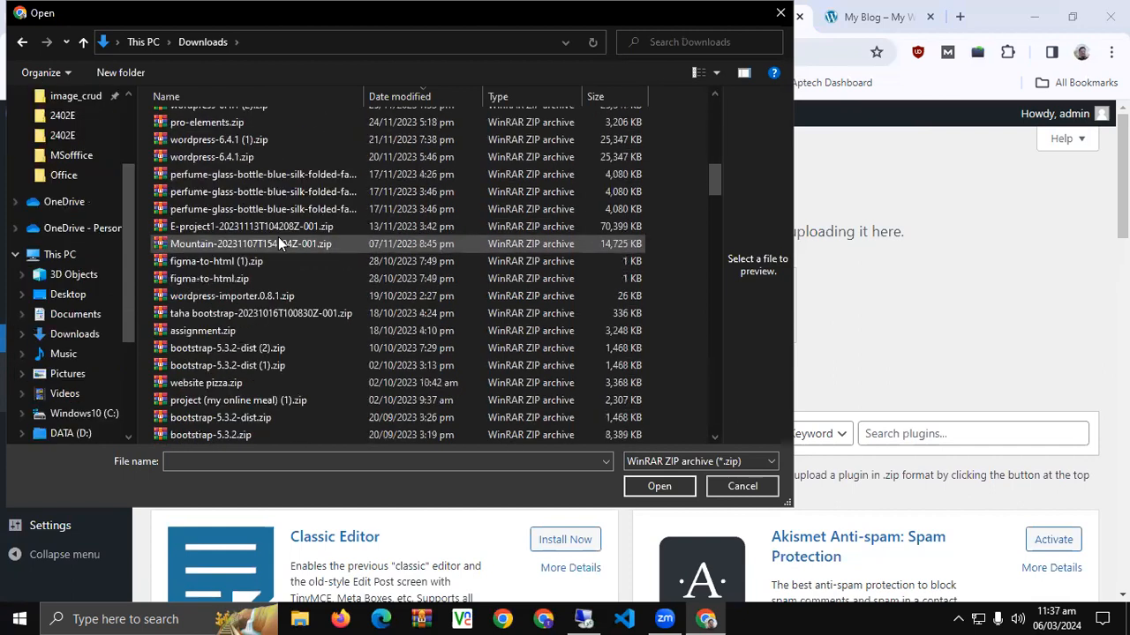
{"action": "scroll", "coordinate": [278, 236], "scroll_direction": "down", "scroll_amount": 4}
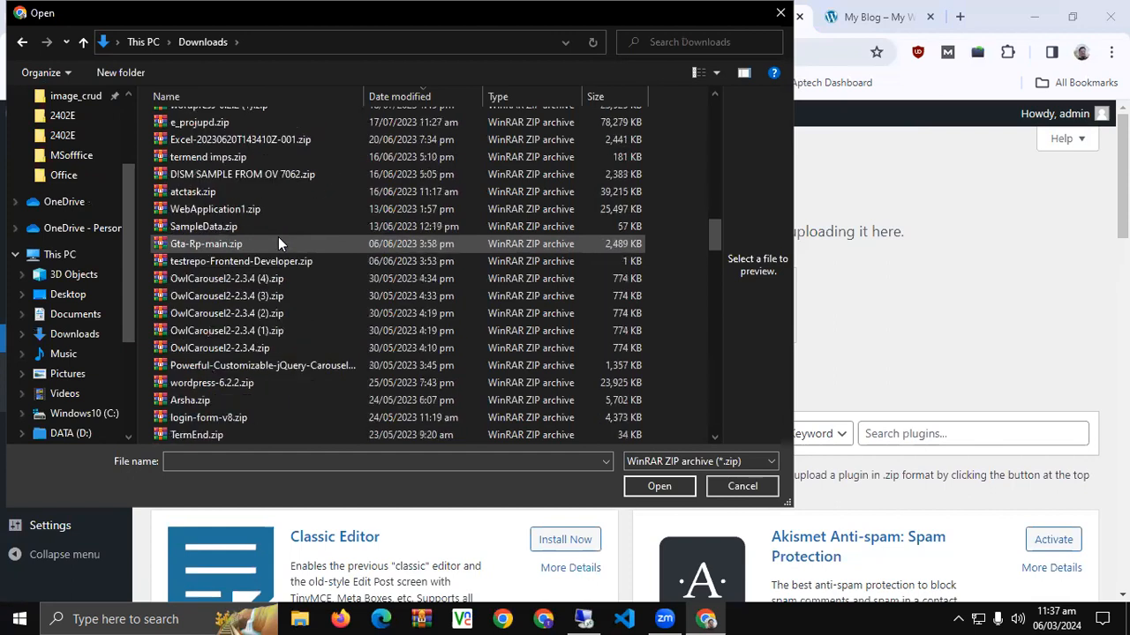
{"action": "scroll", "coordinate": [278, 236], "scroll_direction": "down", "scroll_amount": 5}
{"action": "scroll", "coordinate": [289, 317], "scroll_direction": "up", "scroll_amount": 20}
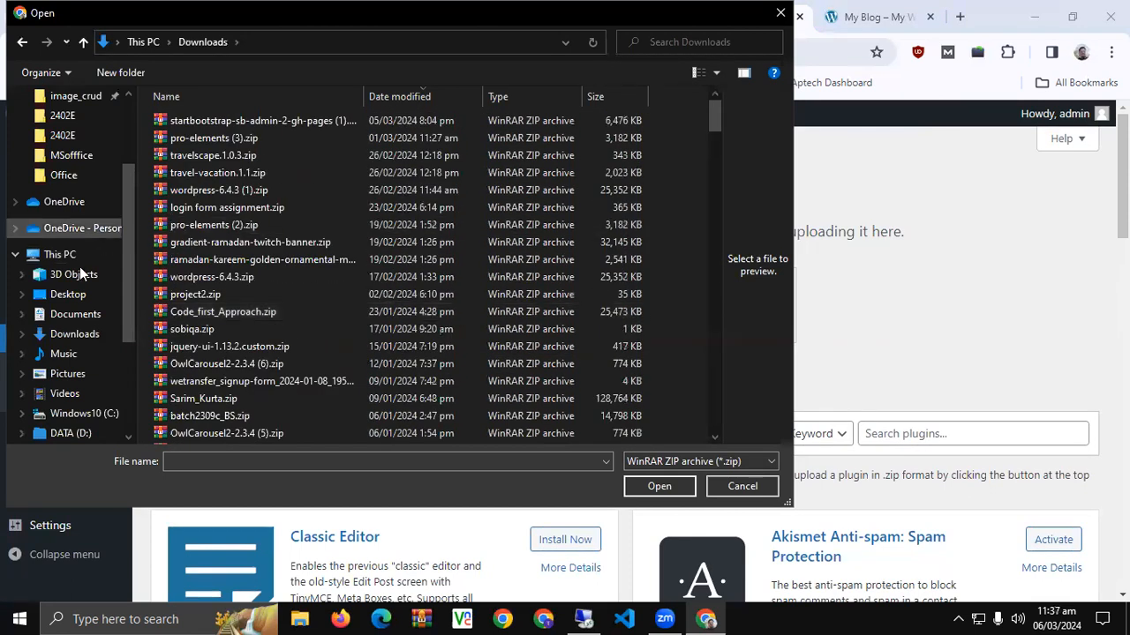
Look through the Desktop folder and try filtering its files by modification date
{"action": "left_click", "coordinate": [67, 295]}
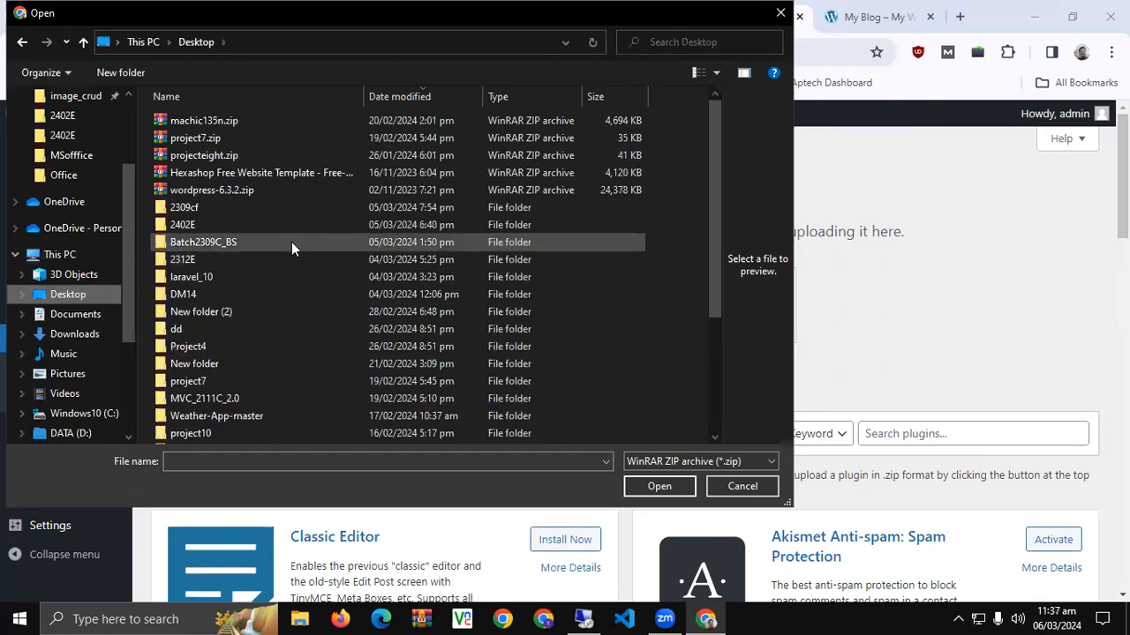
{"action": "left_click", "coordinate": [477, 95]}
{"action": "left_click", "coordinate": [477, 95]}
{"action": "left_click", "coordinate": [477, 96]}
{"action": "left_click_drag", "start_coordinate": [714, 120], "coordinate": [726, 38]}
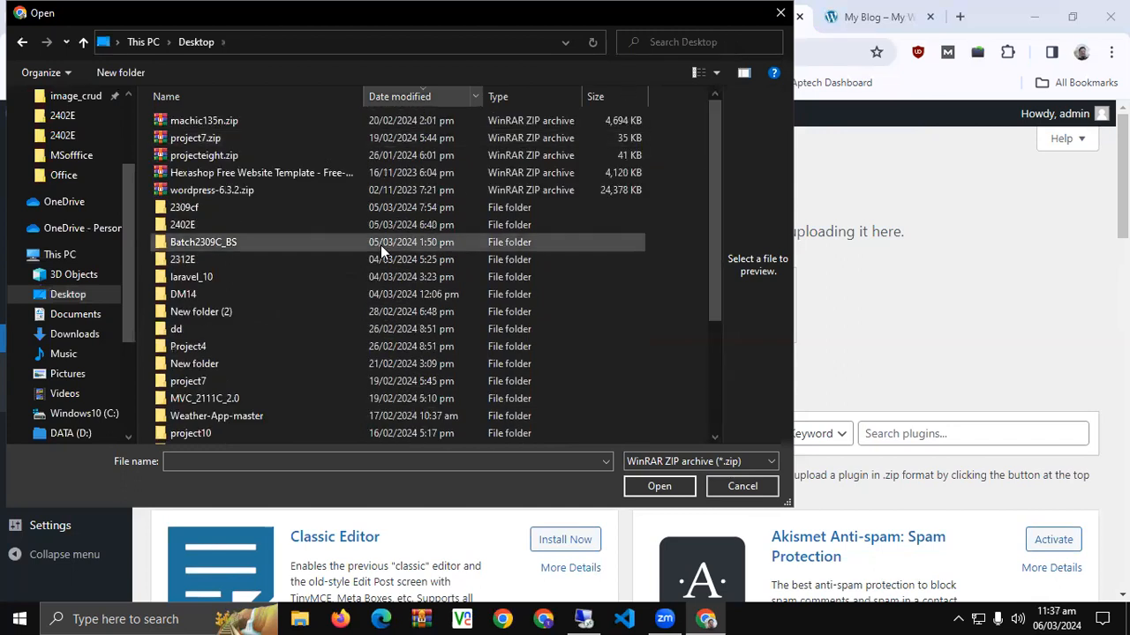
Back in Downloads, cycle through the files and folders whose names start with 'a'
{"action": "left_click", "coordinate": [80, 333]}
{"action": "left_click", "coordinate": [265, 172]}
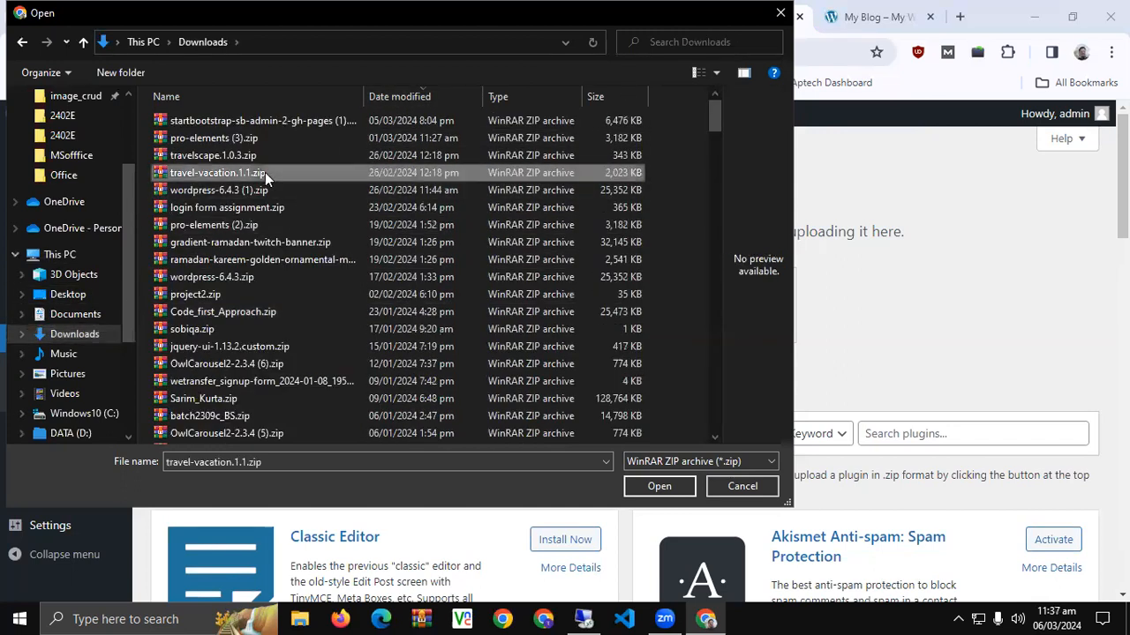
{"action": "key", "text": "a"}
{"action": "key", "text": "a"}
{"action": "key", "text": "a"}
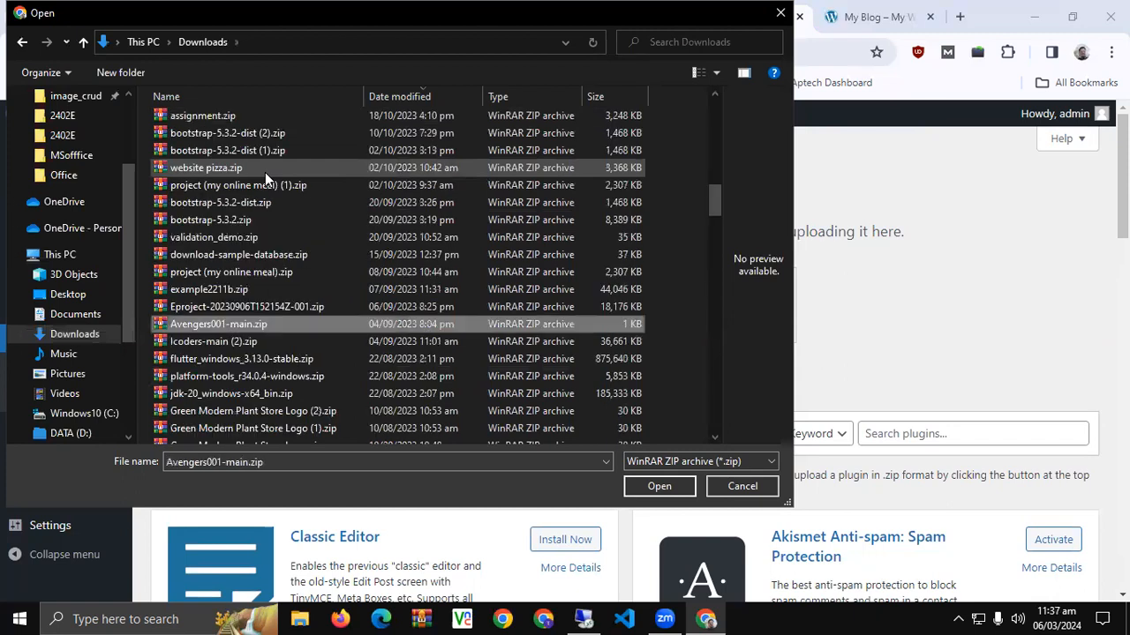
{"action": "key", "text": "a"}
{"action": "key", "text": "a"}
{"action": "key", "text": "s"}
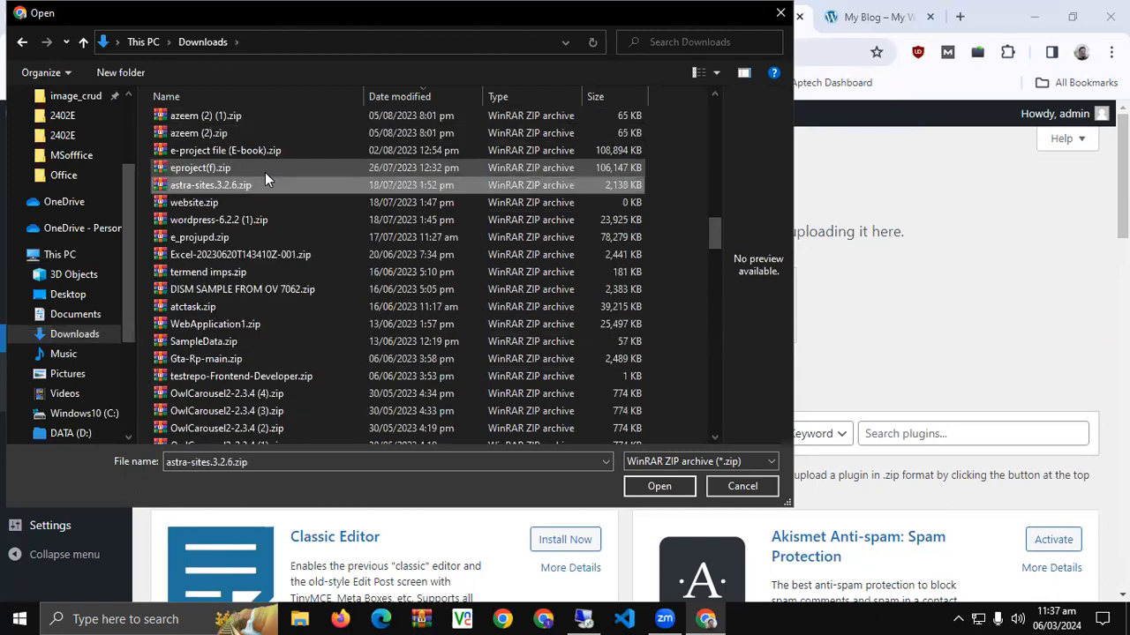
{"action": "key", "text": "a"}
{"action": "key", "text": "t"}
{"action": "key", "text": "a"}
{"action": "key", "text": "a"}
{"action": "key", "text": "a"}
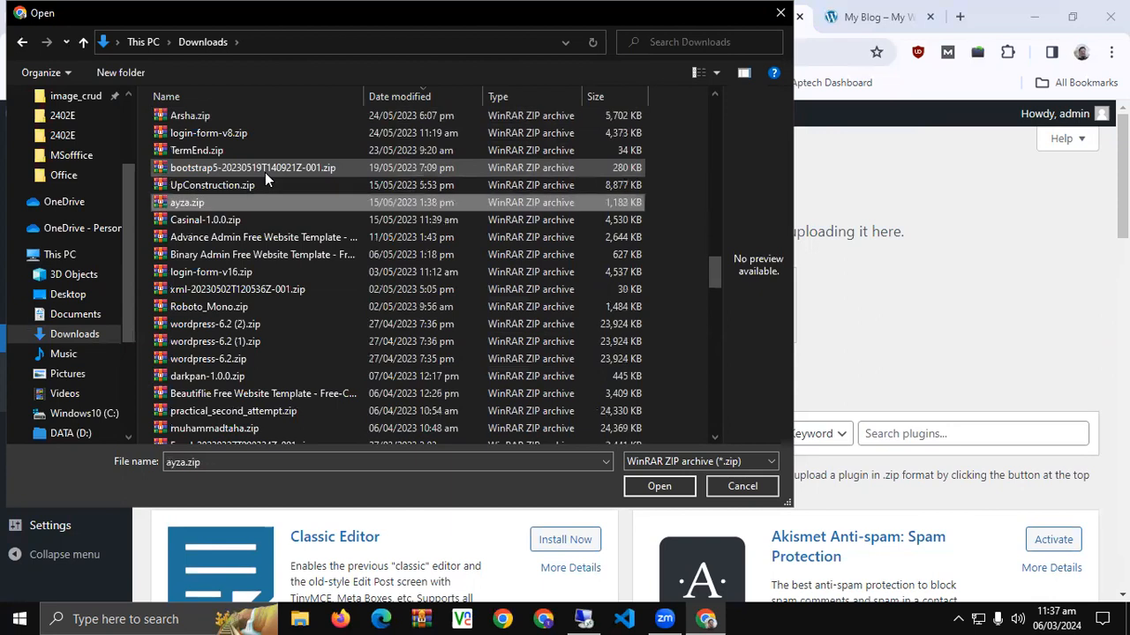
{"action": "key", "text": "a"}
{"action": "key", "text": "a"}
{"action": "key", "text": "a"}
{"action": "key", "text": "a"}
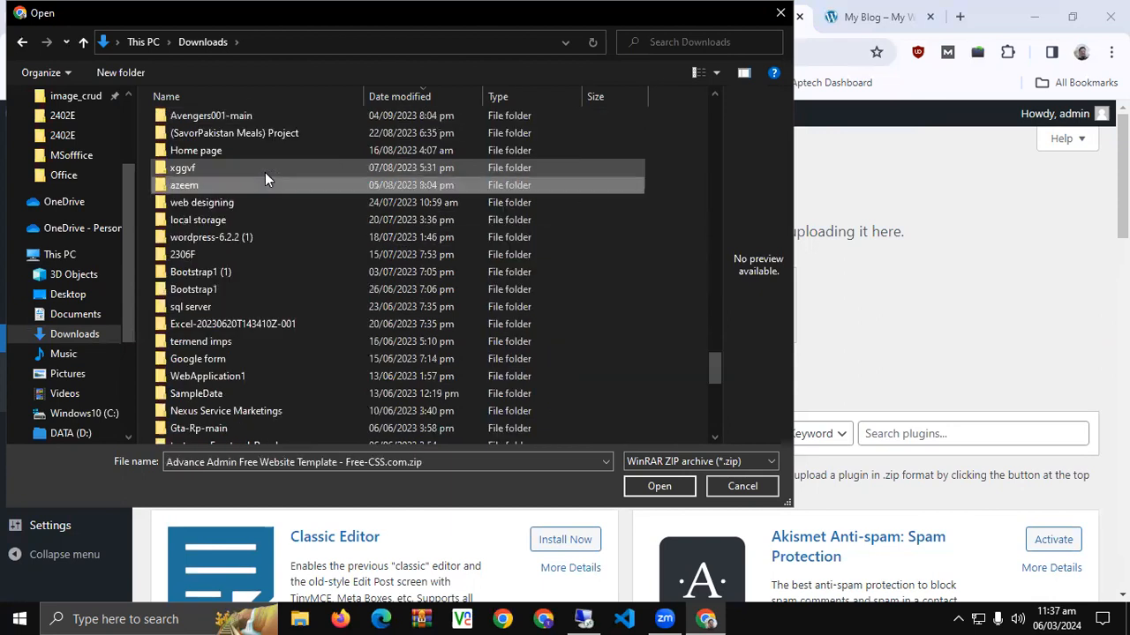
{"action": "key", "text": "a"}
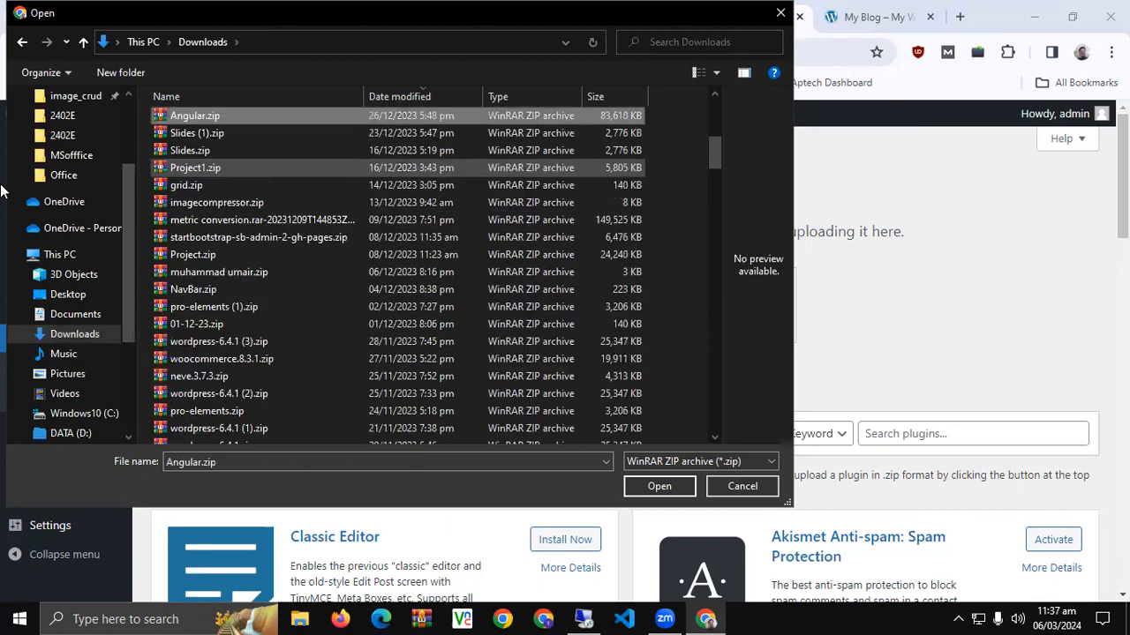
Reload Downloads, then switch to Desktop and jump to its folders starting with 'a'
{"action": "left_click", "coordinate": [80, 339]}
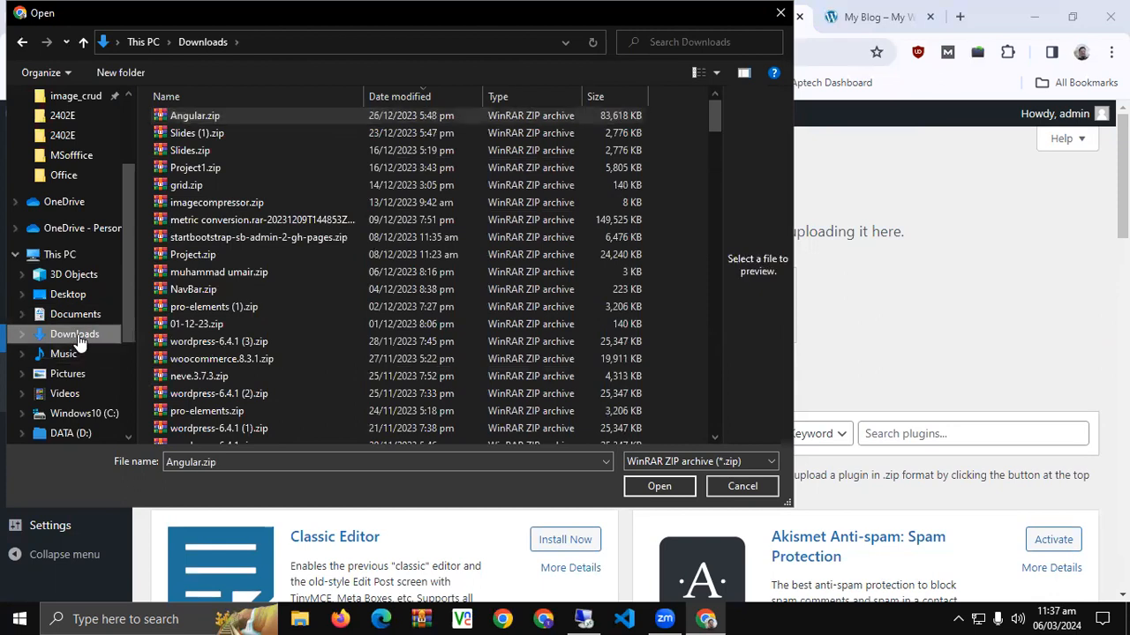
{"action": "left_click", "coordinate": [76, 298]}
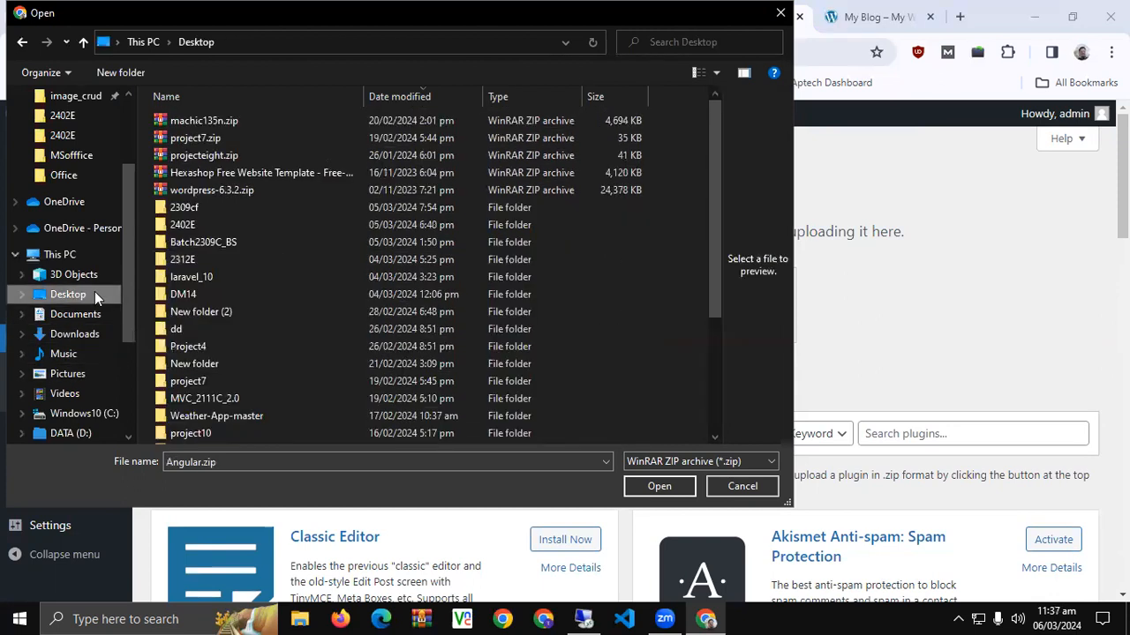
{"action": "key", "text": "a"}
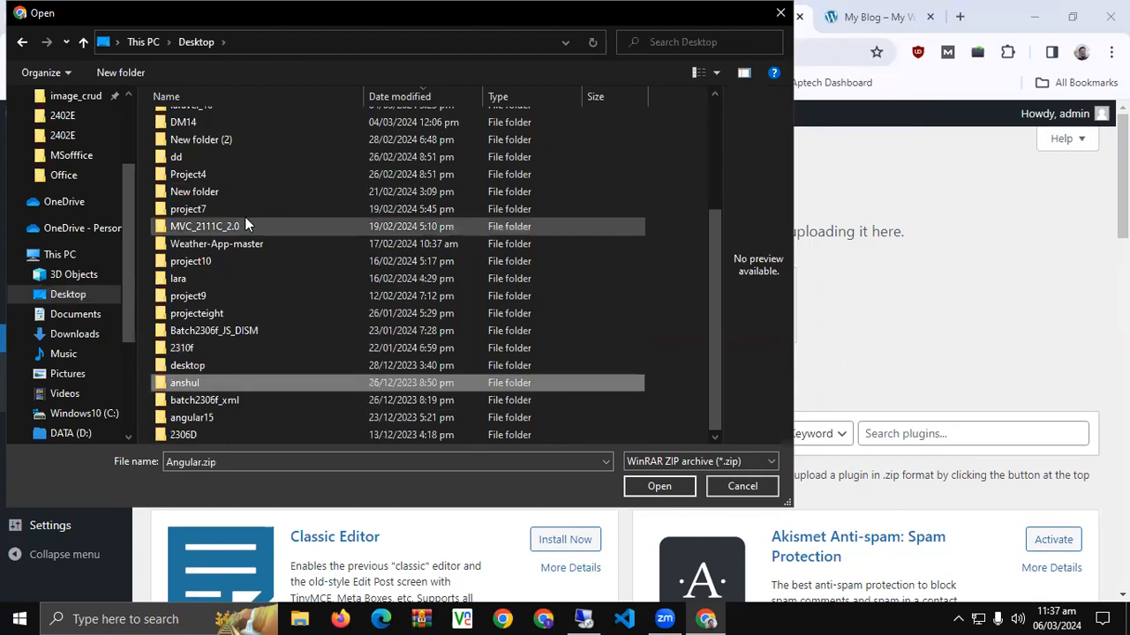
Cancel the file picker and Google 'all in one wp migration unlimited extension' in a new tab
{"action": "left_click", "coordinate": [708, 484]}
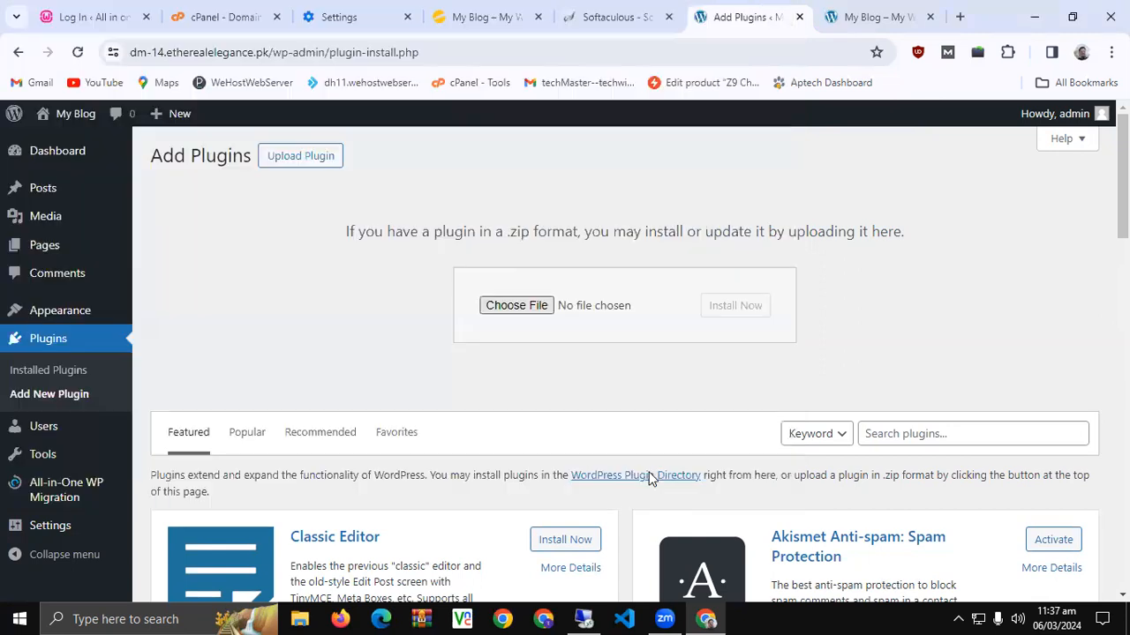
{"action": "left_click", "coordinate": [961, 18]}
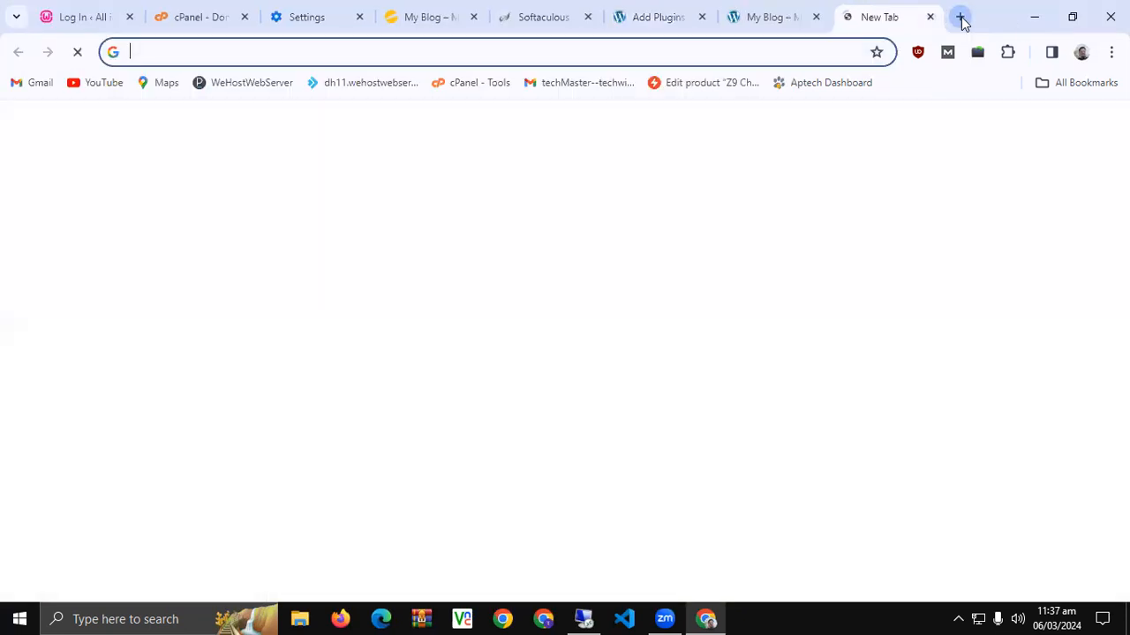
{"action": "type", "text": "all in"}
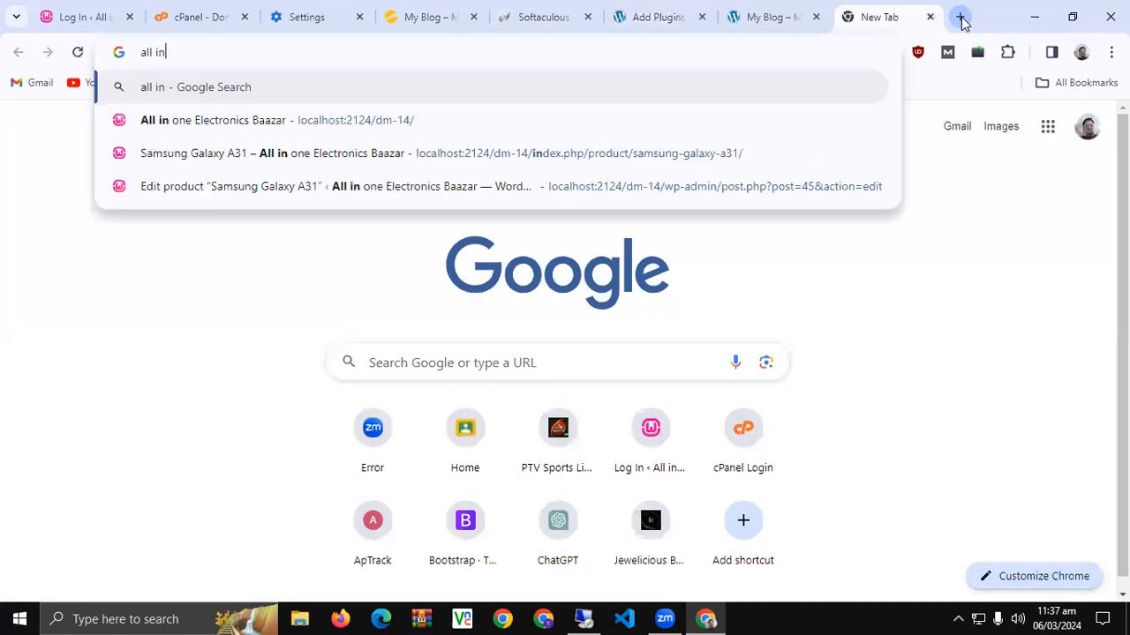
{"action": "type", "text": " one wp m"}
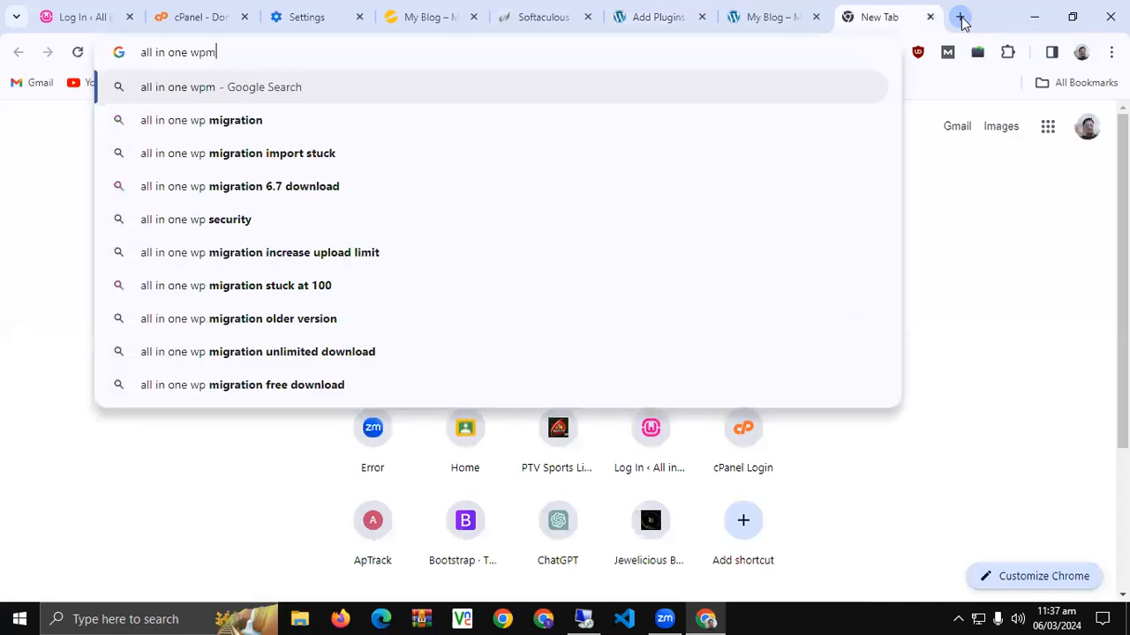
{"action": "key", "text": "BackSpace"}
{"action": "key", "text": "Down"}
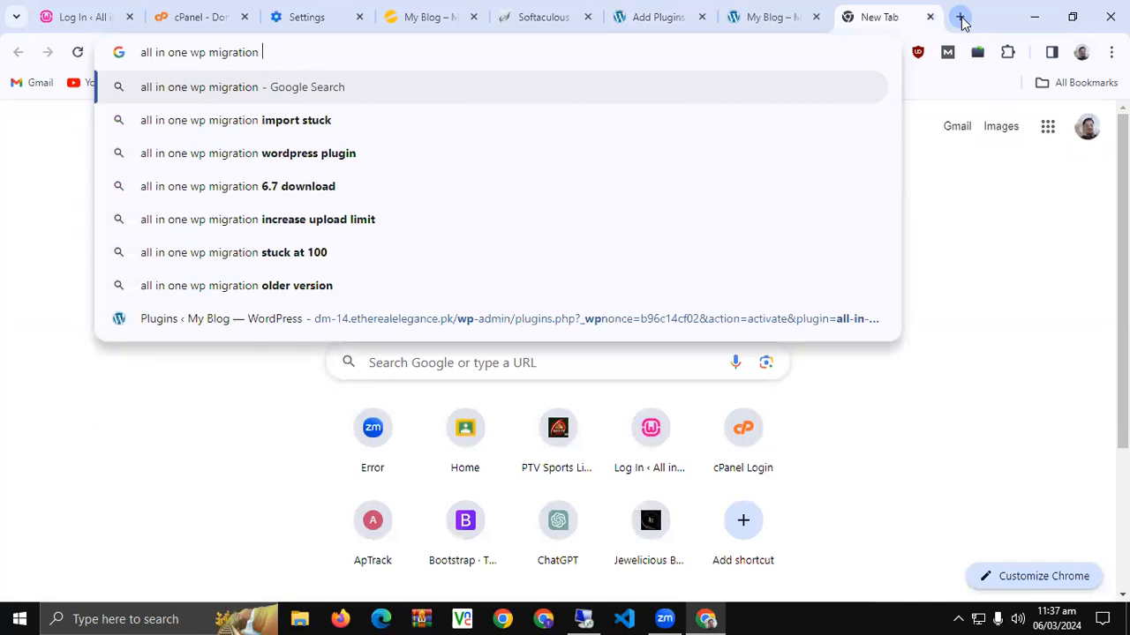
{"action": "type", "text": "un"}
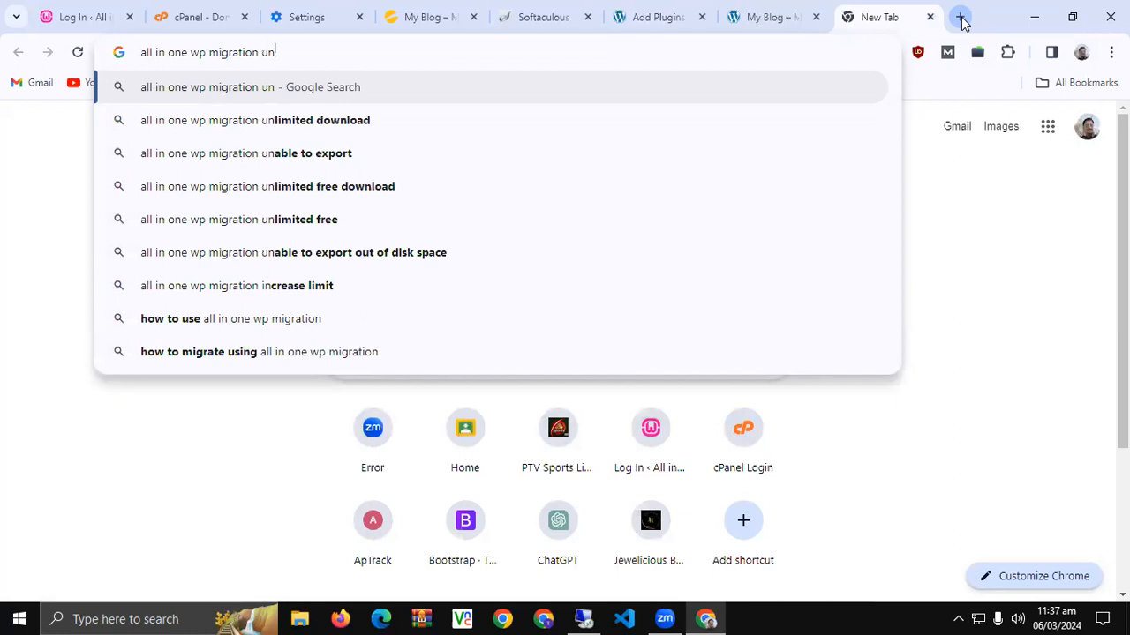
{"action": "key", "text": "Down"}
{"action": "key", "text": "BackSpace"}
{"action": "key", "text": "BackSpace"}
{"action": "key", "text": "BackSpace"}
{"action": "key", "text": "BackSpace"}
{"action": "key", "text": "BackSpace"}
{"action": "key", "text": "BackSpace"}
{"action": "key", "text": "BackSpace"}
{"action": "key", "text": "BackSpace"}
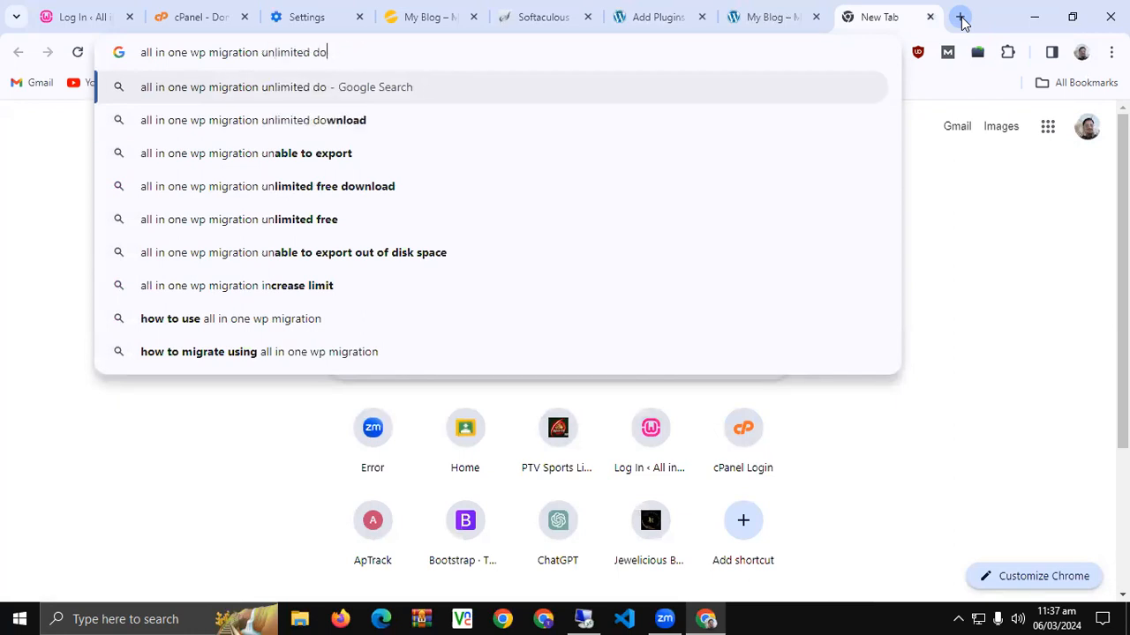
{"action": "type", "text": "extension"}
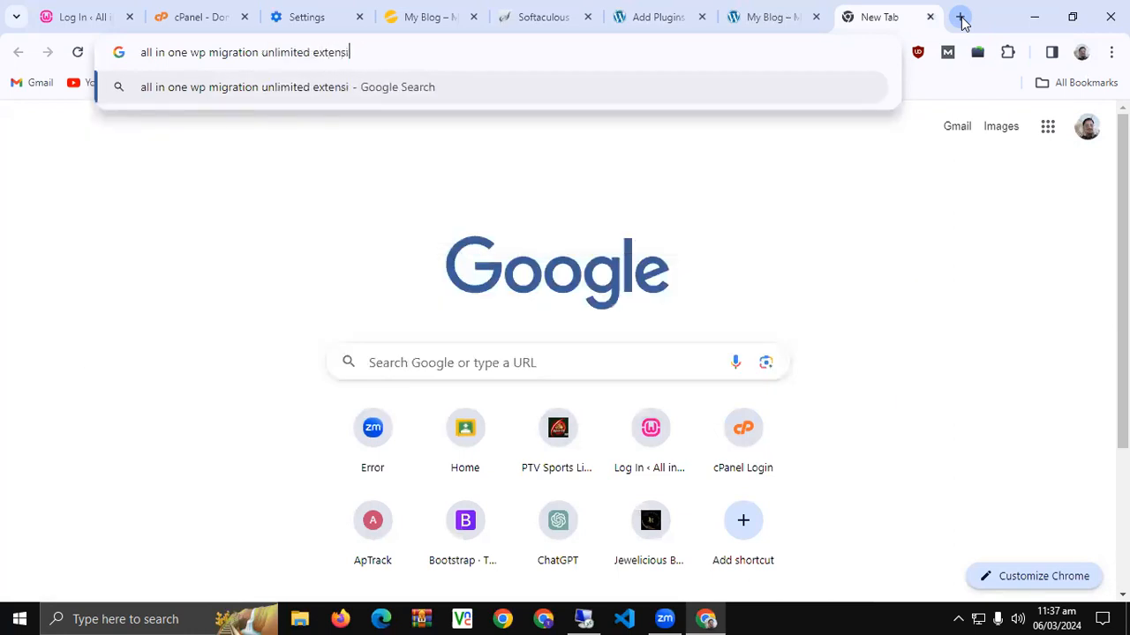
{"action": "key", "text": "Return"}
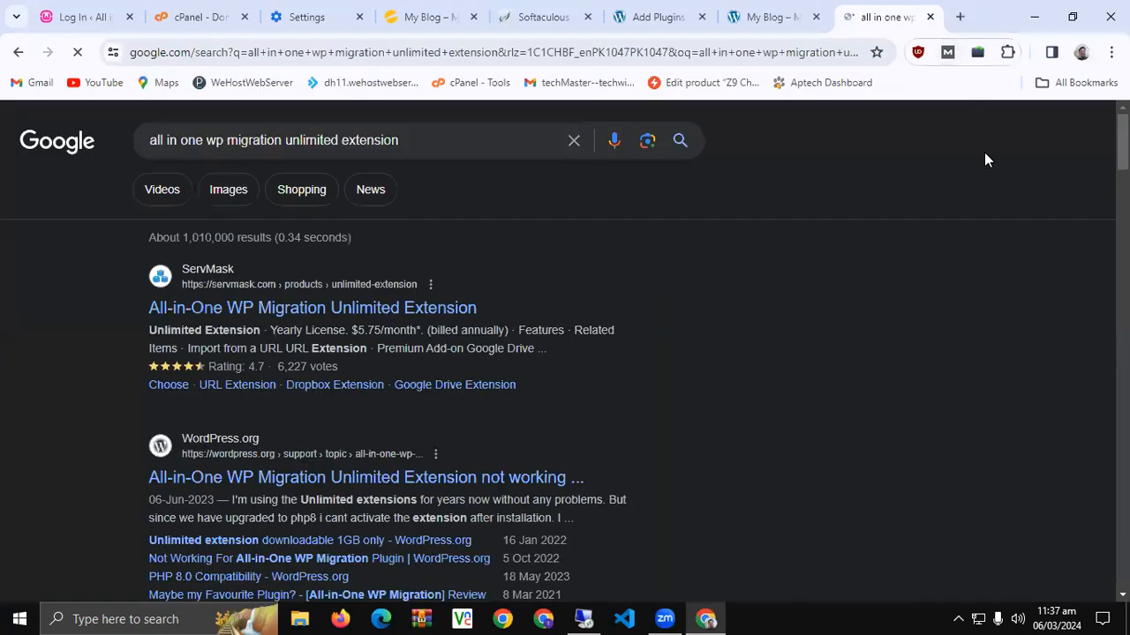
Extend the Google query with 'free download' and rerun the search
{"action": "scroll", "coordinate": [469, 300], "scroll_direction": "down", "scroll_amount": 9}
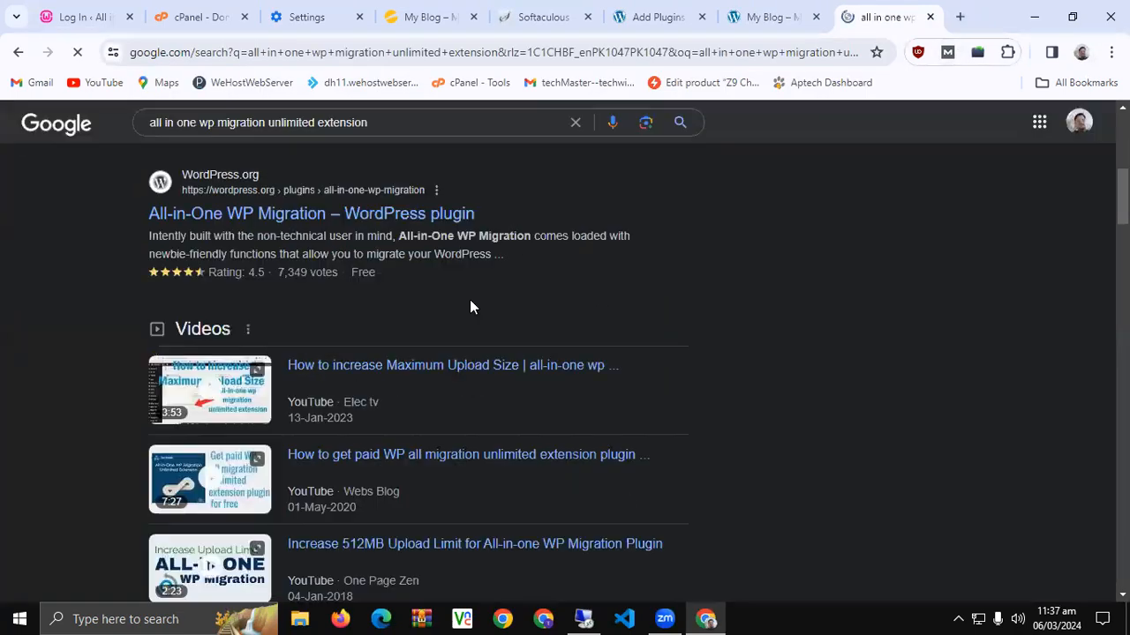
{"action": "scroll", "coordinate": [469, 299], "scroll_direction": "down", "scroll_amount": 4}
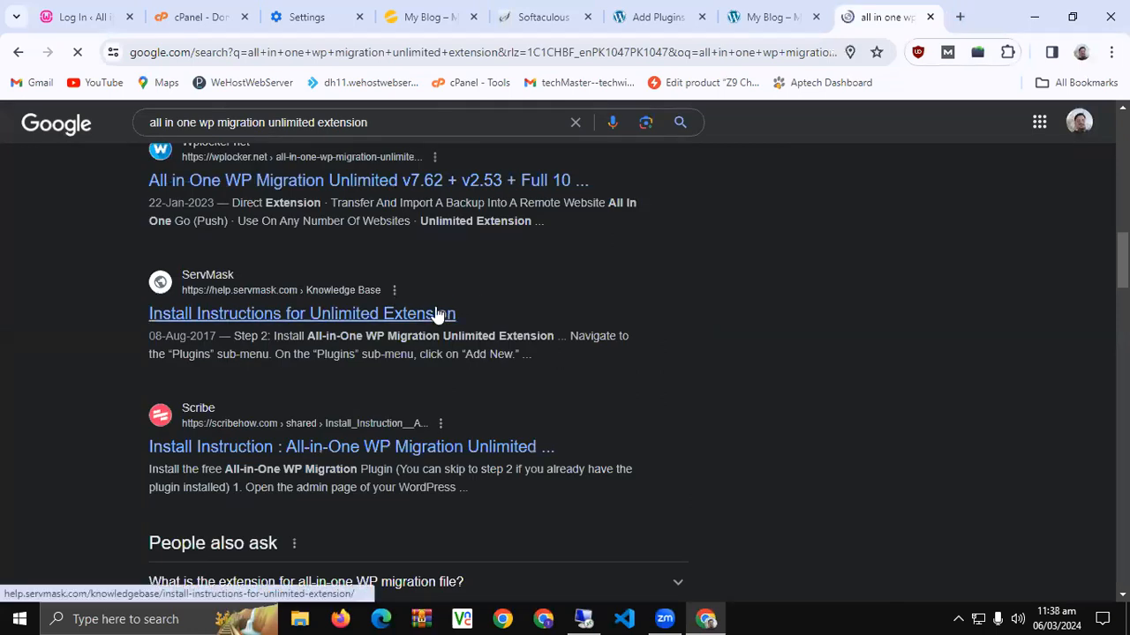
{"action": "scroll", "coordinate": [437, 315], "scroll_direction": "down", "scroll_amount": 2}
{"action": "left_click", "coordinate": [392, 122]}
{"action": "type", "text": "free dwon"}
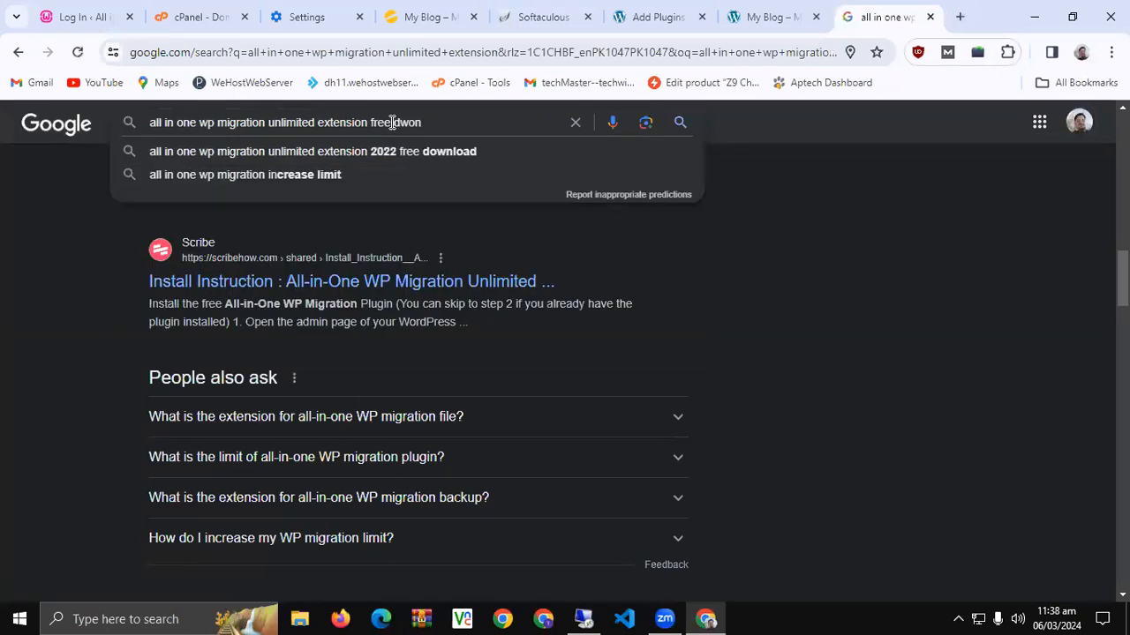
{"action": "key", "text": "BackSpace"}
{"action": "key", "text": "BackSpace"}
{"action": "key", "text": "BackSpace"}
{"action": "key", "text": "BackSpace"}
{"action": "type", "text": "download"}
{"action": "key", "text": "Return"}
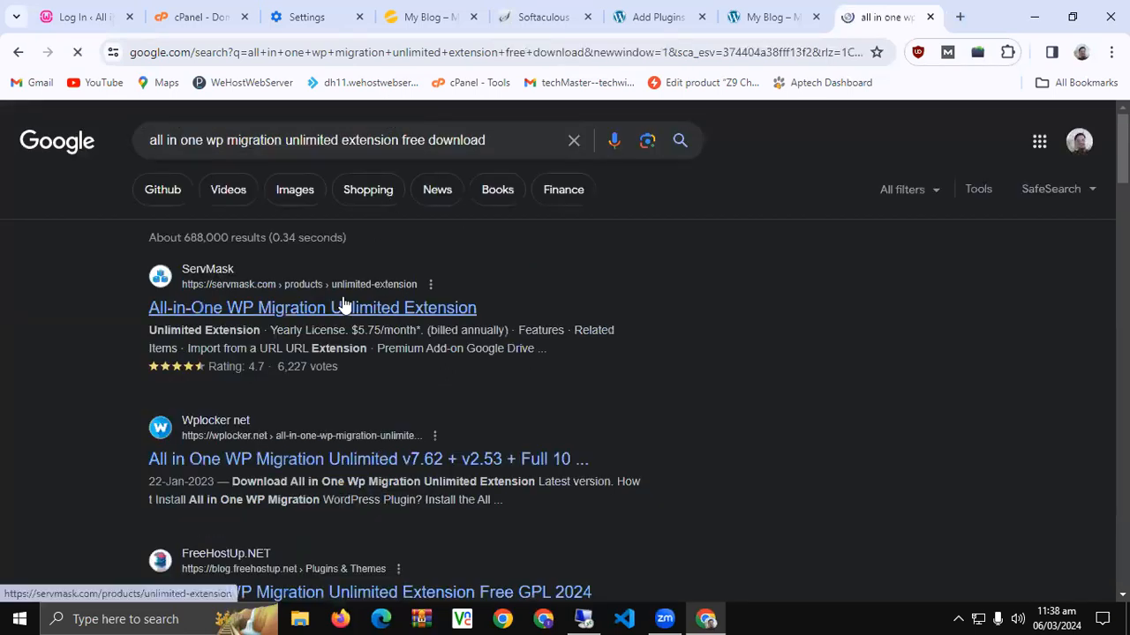
Open the get-nulled.com extension result in a background tab, then switch to the remote desktop
{"action": "scroll", "coordinate": [344, 305], "scroll_direction": "down", "scroll_amount": 2}
{"action": "scroll", "coordinate": [344, 304], "scroll_direction": "down", "scroll_amount": 2}
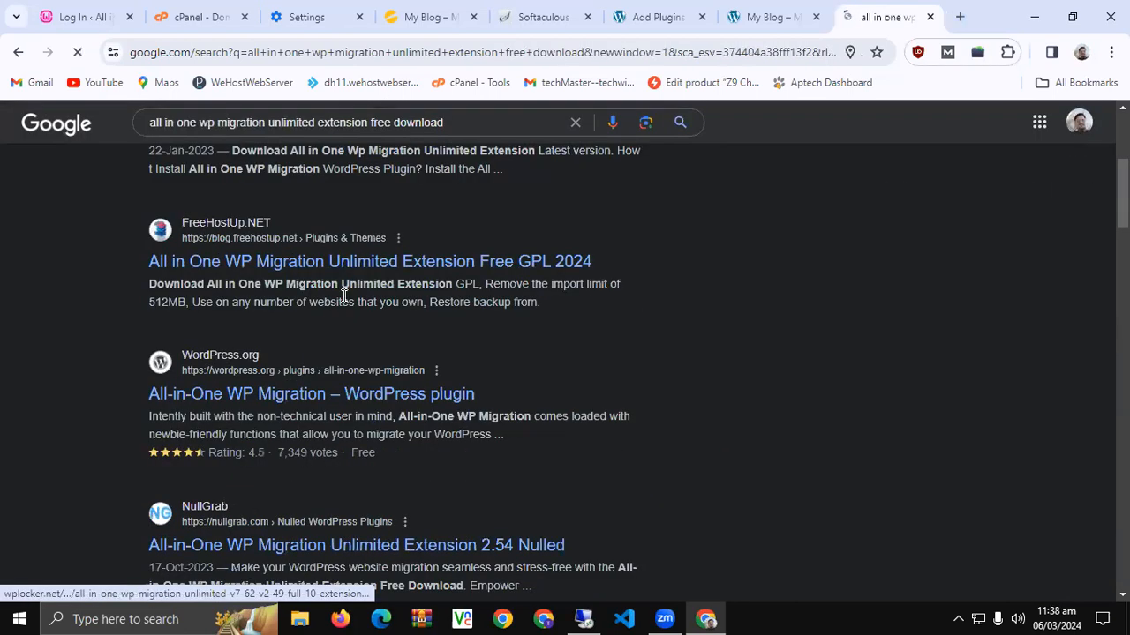
{"action": "scroll", "coordinate": [345, 300], "scroll_direction": "down", "scroll_amount": 4}
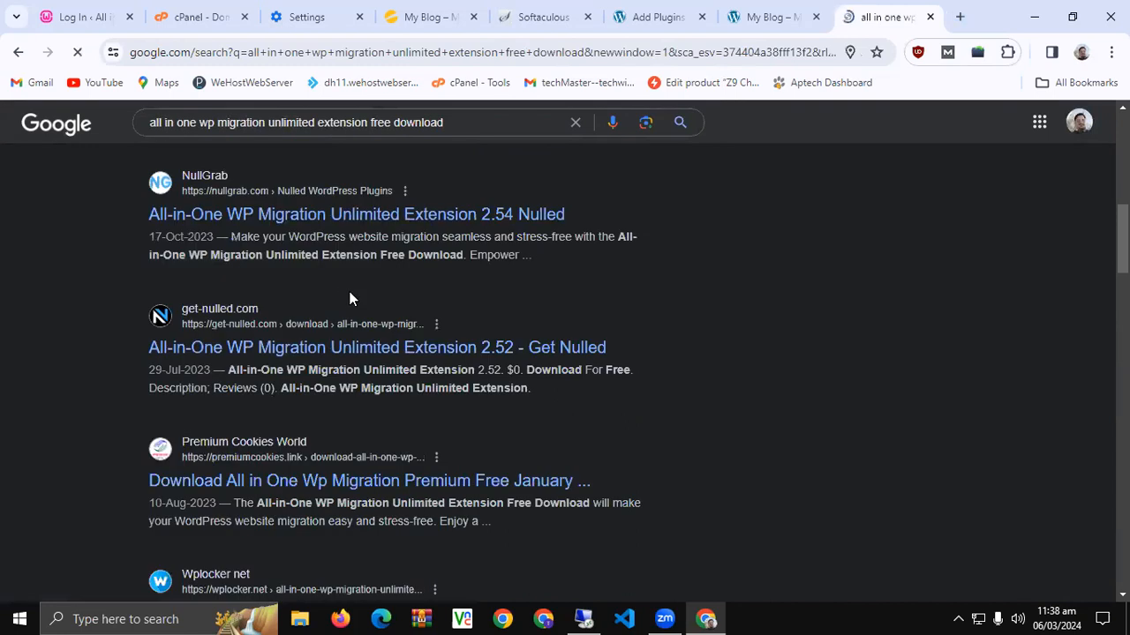
{"action": "middle_click", "coordinate": [325, 350]}
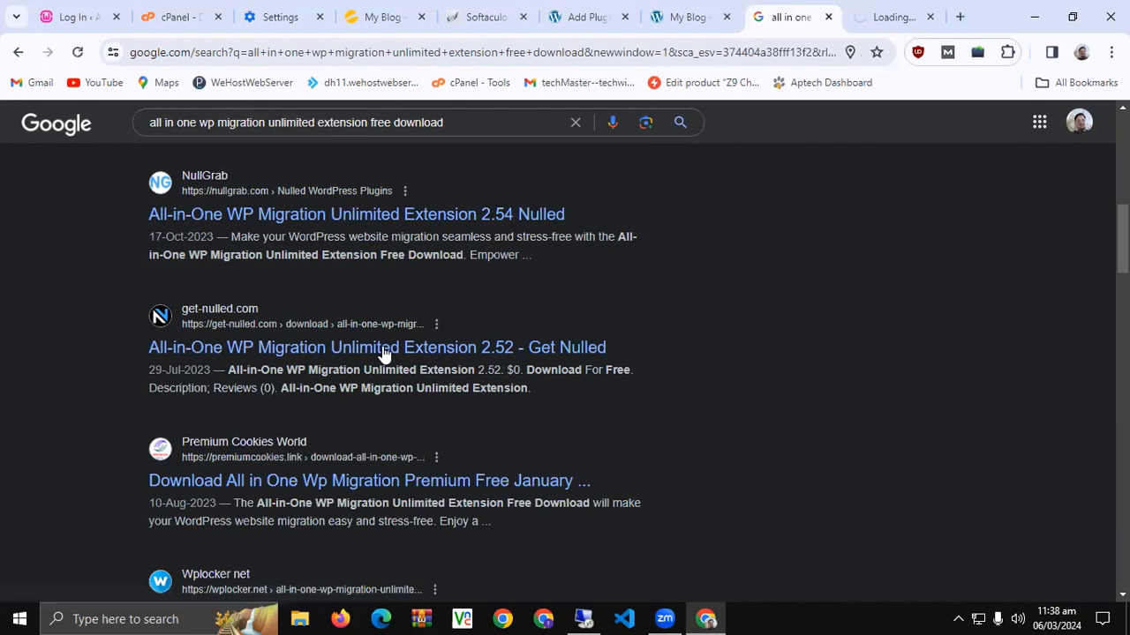
{"action": "scroll", "coordinate": [357, 345], "scroll_direction": "down", "scroll_amount": 4}
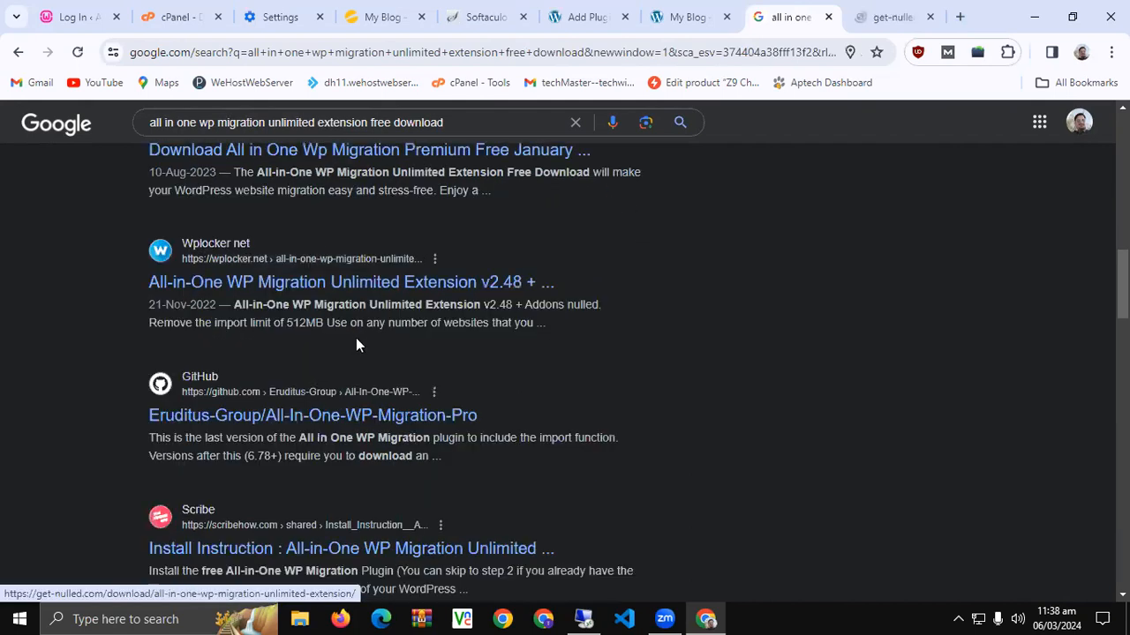
{"action": "scroll", "coordinate": [358, 344], "scroll_direction": "down", "scroll_amount": 3}
{"action": "scroll", "coordinate": [360, 338], "scroll_direction": "down", "scroll_amount": 3}
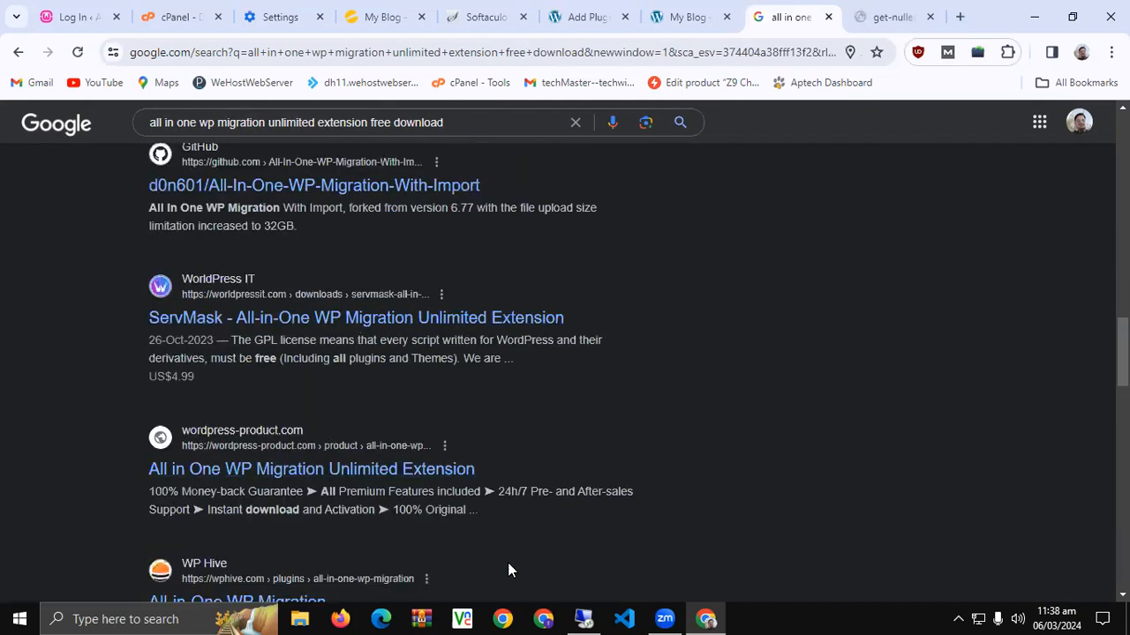
{"action": "left_click", "coordinate": [586, 617]}
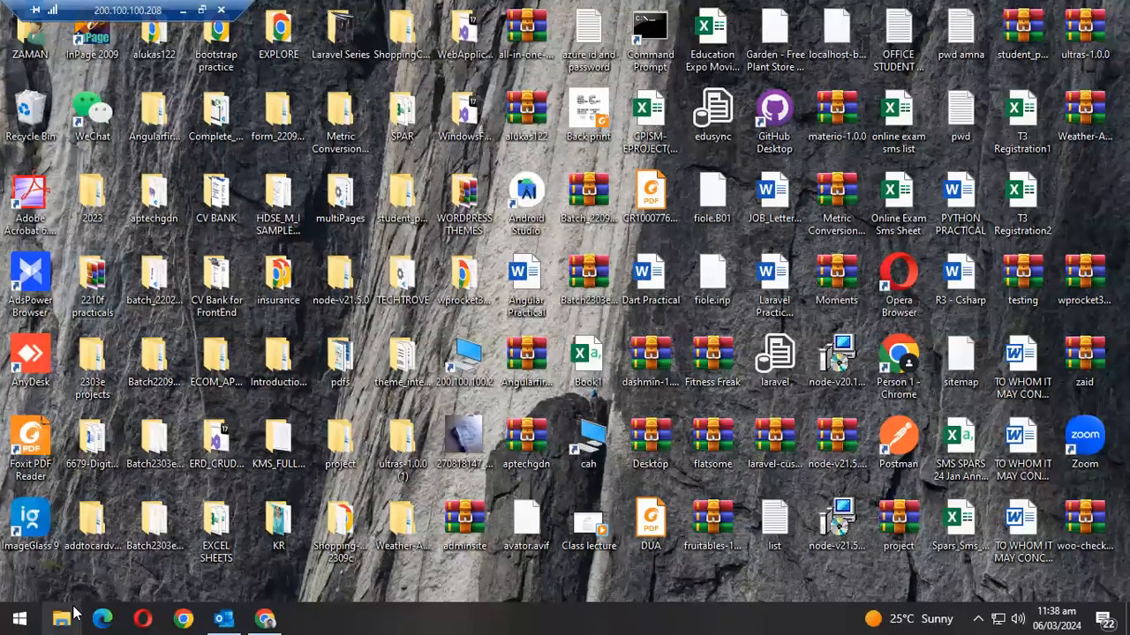
In File Explorer's Downloads, widen the Name column and select the unlimited-extension 2.54 zip
{"action": "left_click", "coordinate": [74, 616]}
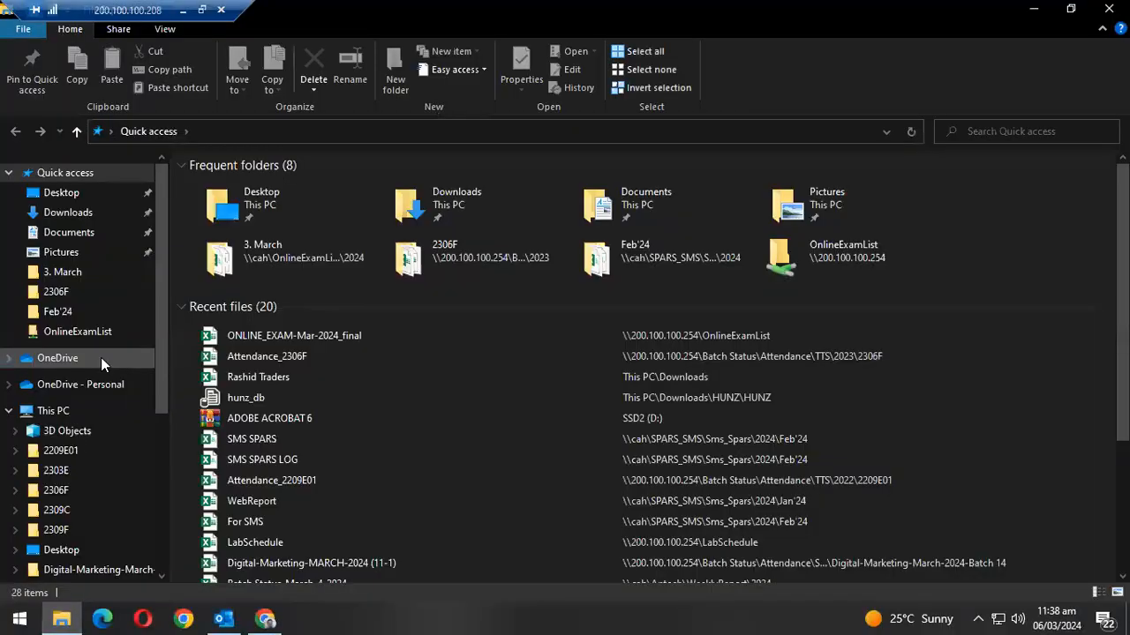
{"action": "left_click", "coordinate": [71, 212]}
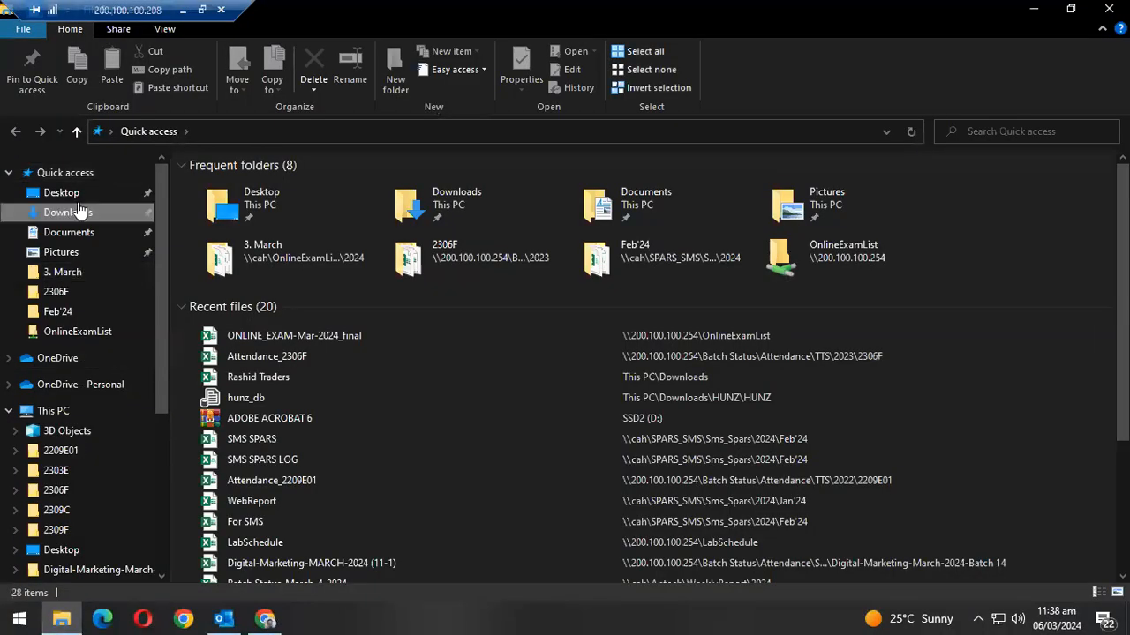
{"action": "key", "text": "a"}
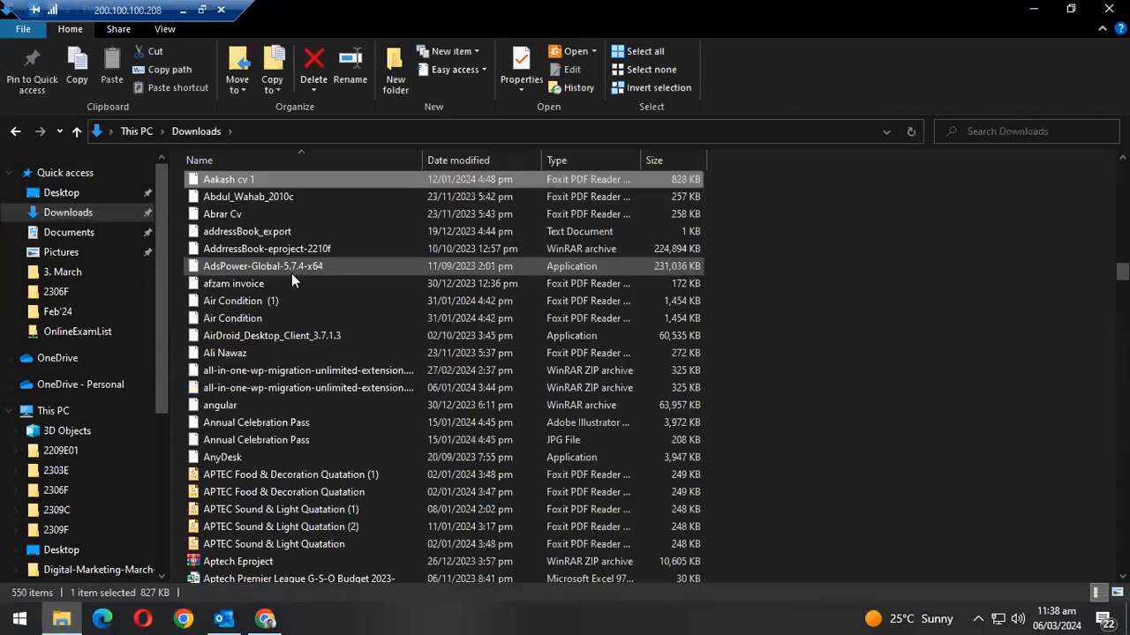
{"action": "key", "text": "a"}
{"action": "left_click_drag", "start_coordinate": [422, 160], "coordinate": [527, 159]}
{"action": "left_click", "coordinate": [424, 388]}
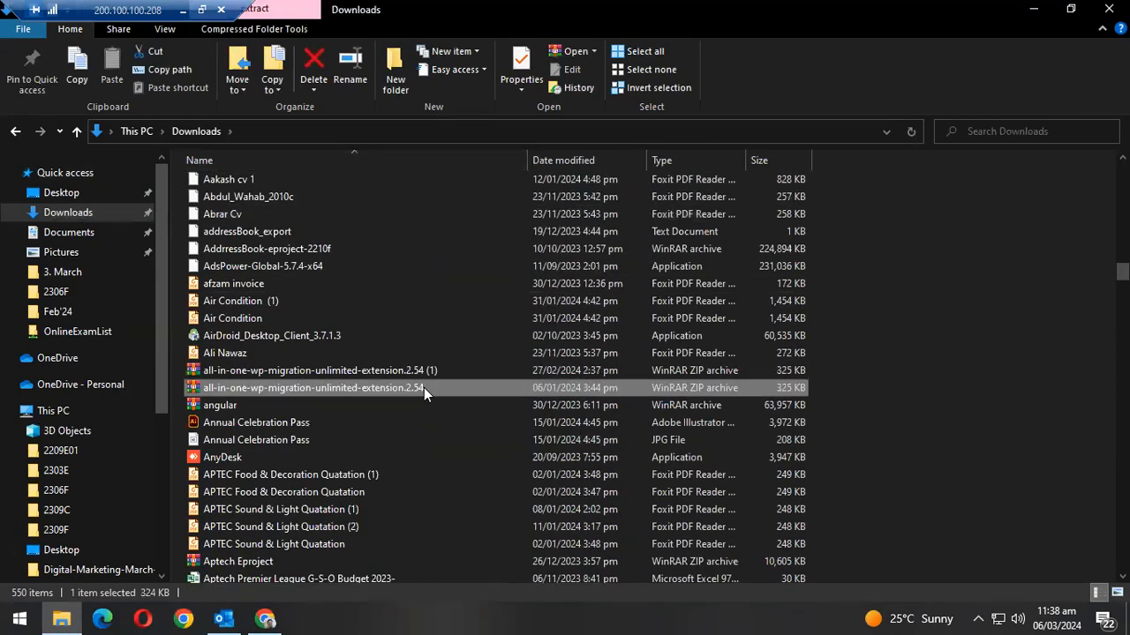
Return to the local computer and close the two search result tabs
{"action": "left_click", "coordinate": [182, 9]}
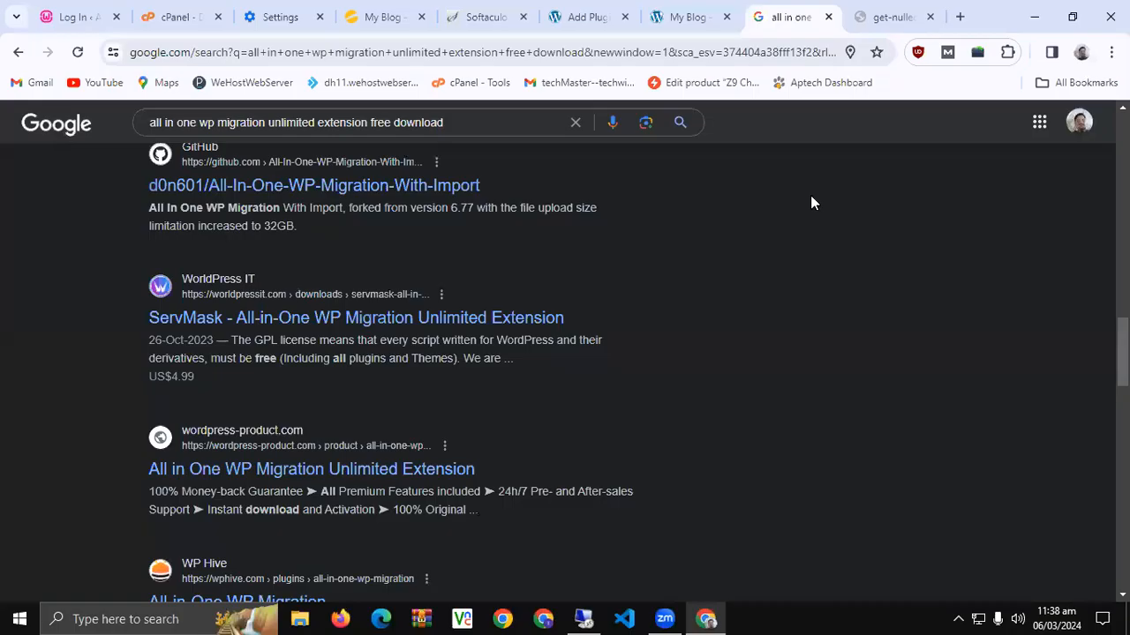
{"action": "left_click", "coordinate": [828, 17]}
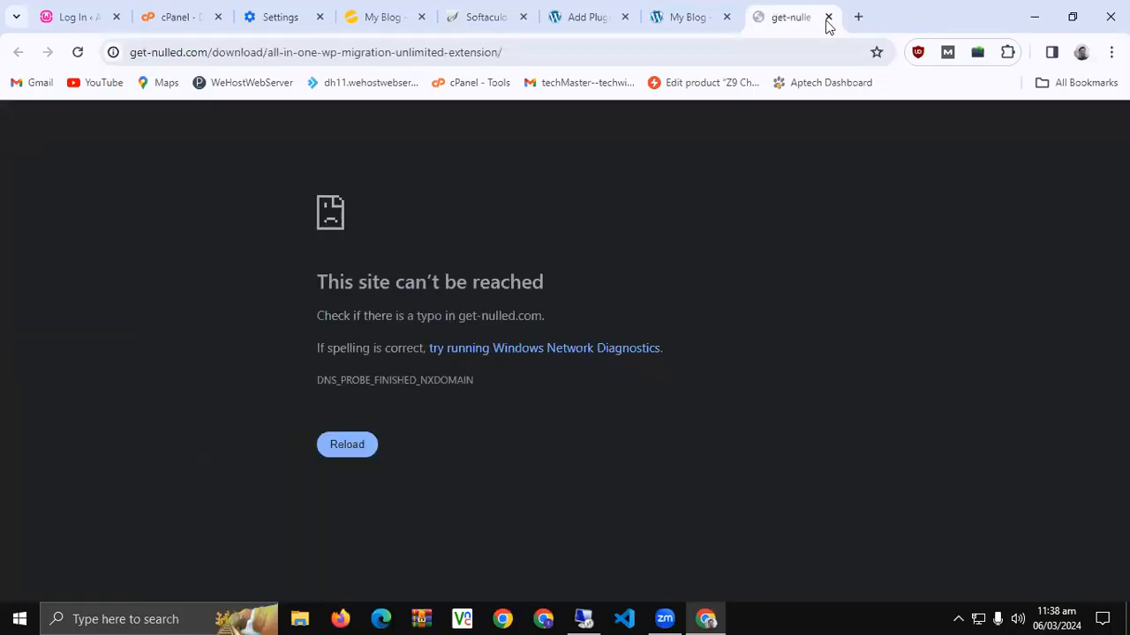
{"action": "left_click", "coordinate": [826, 17]}
Paste the unlimited-extension 2.54 zip onto the desktop, then start choosing a plugin file in WordPress
{"action": "key", "text": "super+d"}
{"action": "right_click", "coordinate": [780, 198]}
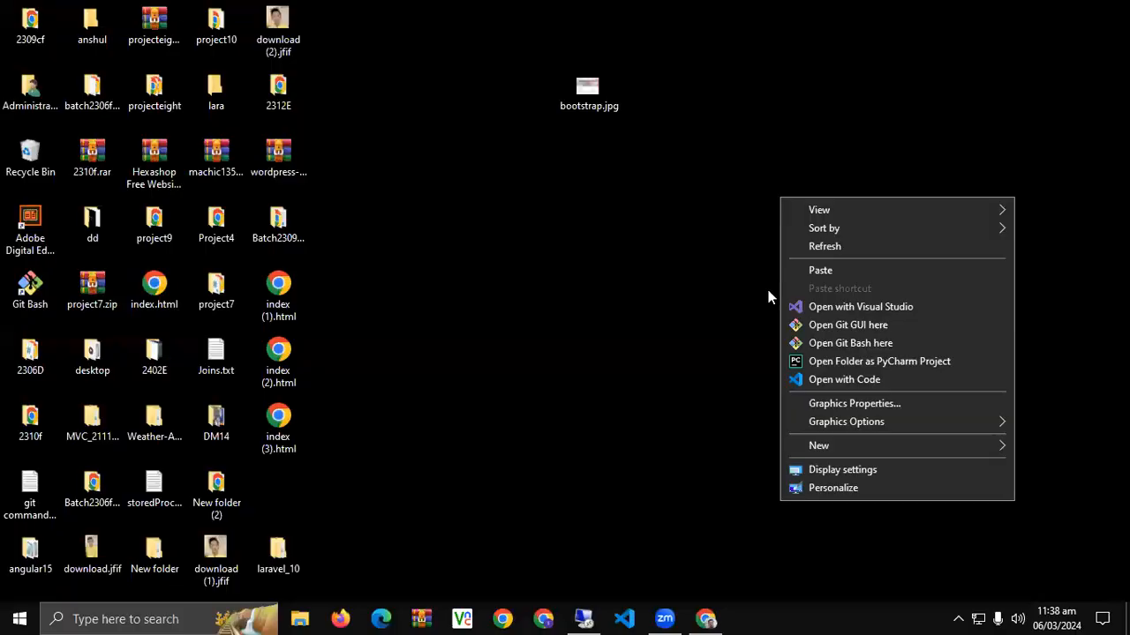
{"action": "left_click", "coordinate": [607, 385]}
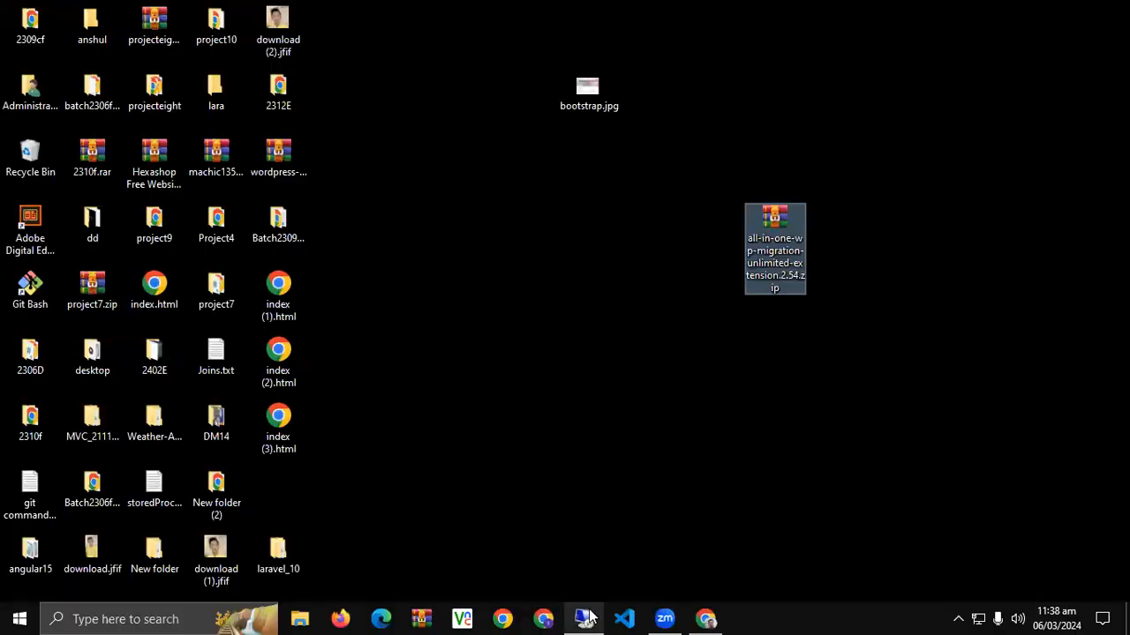
{"action": "left_click", "coordinate": [705, 617]}
{"action": "left_click", "coordinate": [519, 306]}
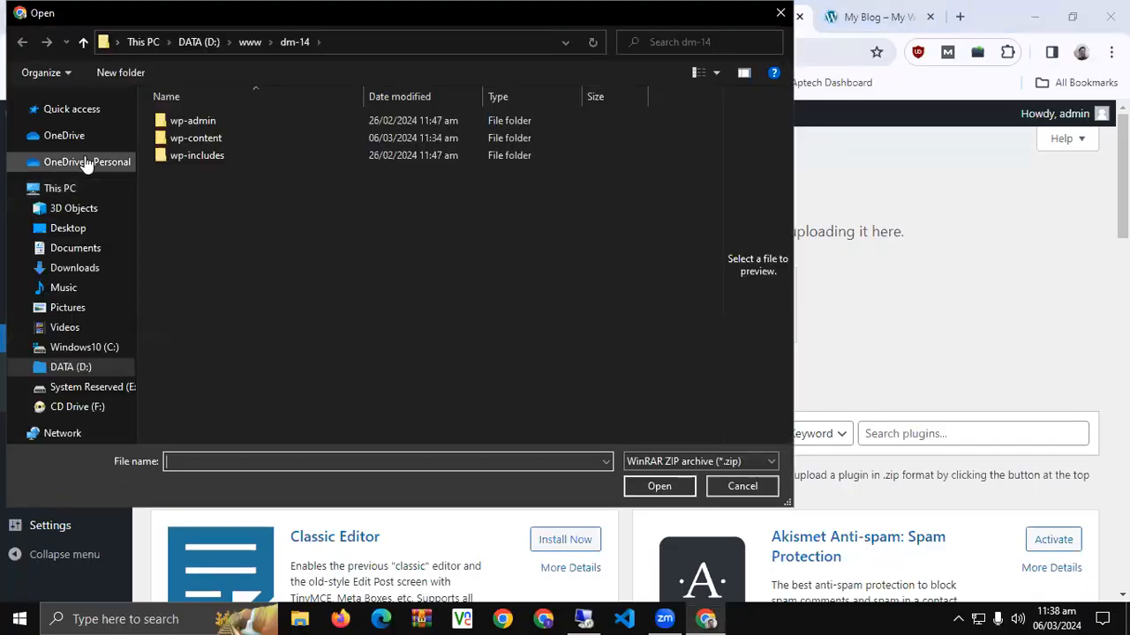
Upload the unlimited-extension 2.54 zip from the Desktop, install it and activate the plugin
{"action": "left_click", "coordinate": [68, 129]}
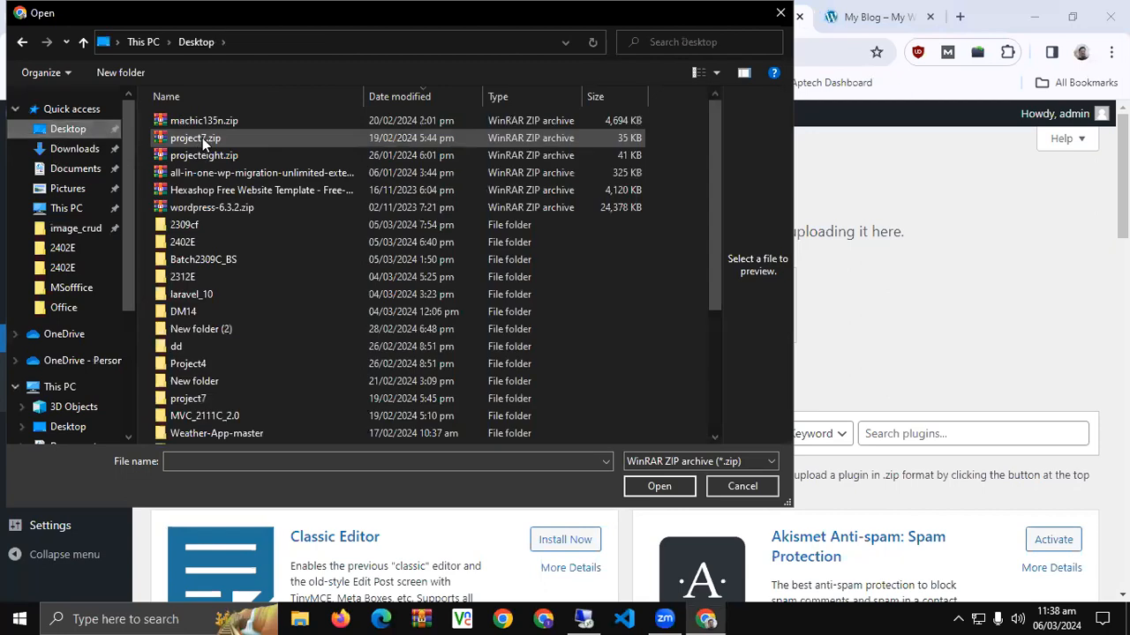
{"action": "double_click", "coordinate": [238, 172]}
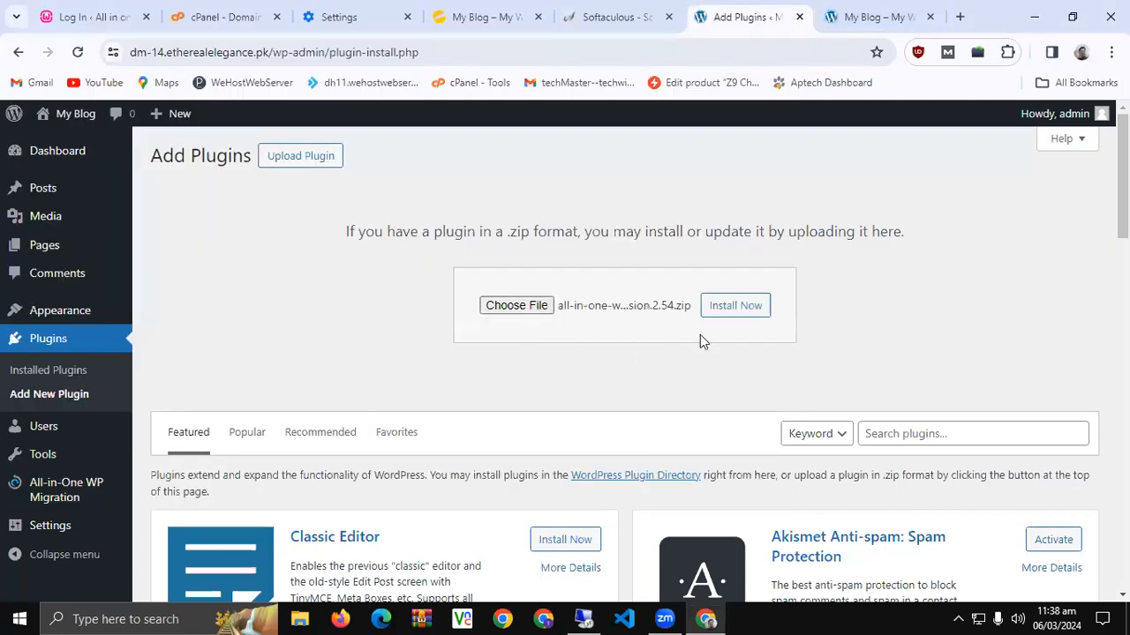
{"action": "key", "text": "Return"}
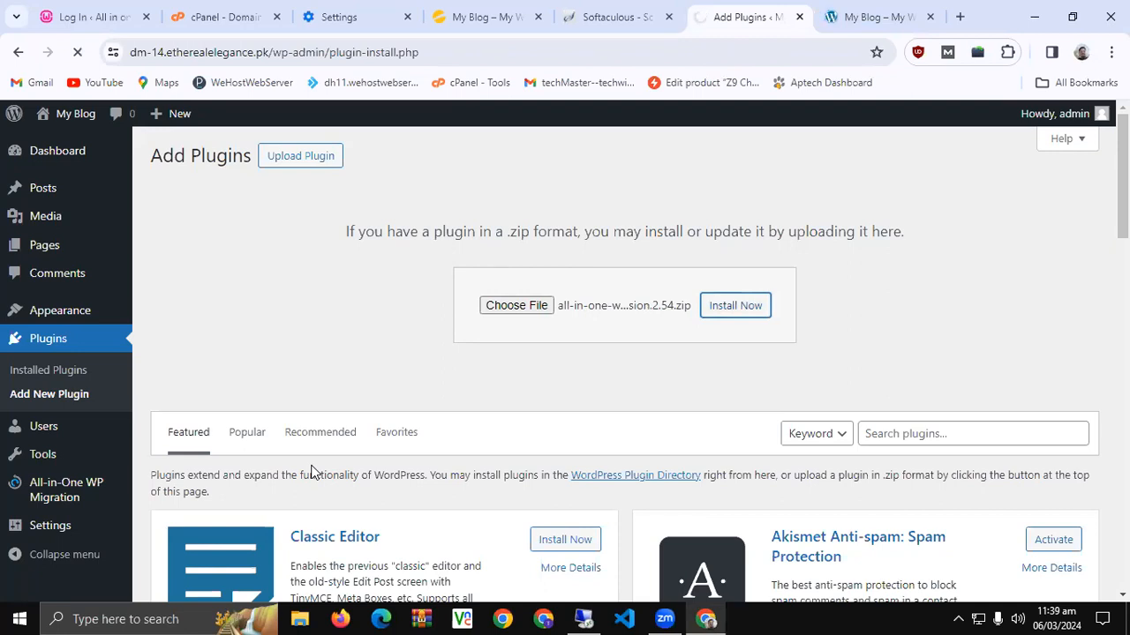
{"action": "left_click", "coordinate": [192, 298]}
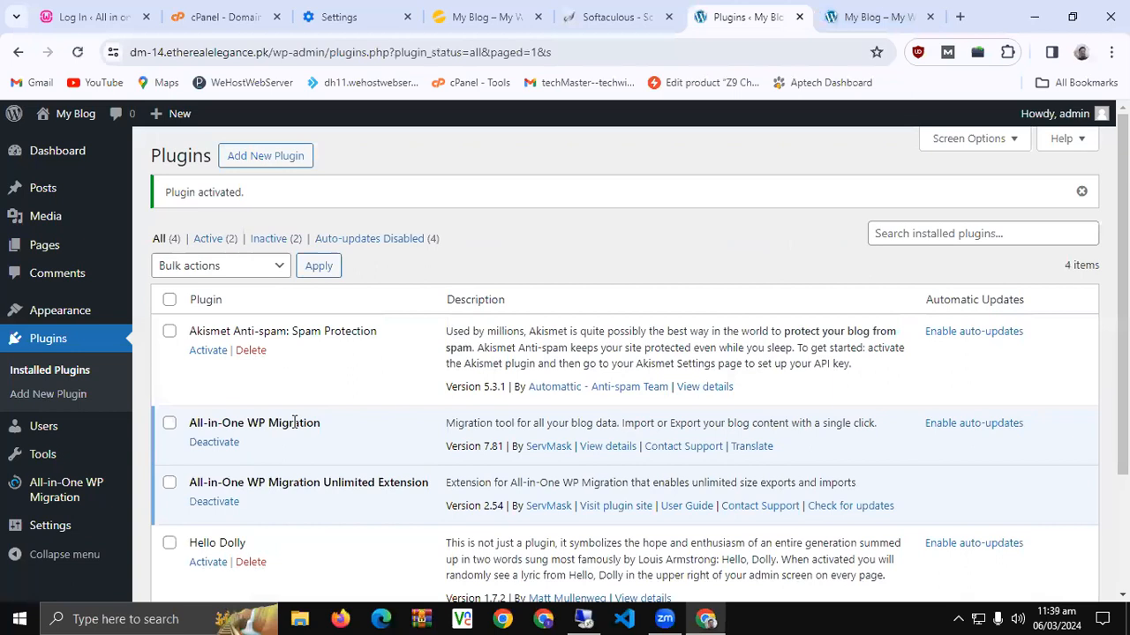
Check the Import page now shows an Unlimited upload size, then log in to the local dm-14 admin
{"action": "scroll", "coordinate": [301, 423], "scroll_direction": "down", "scroll_amount": 3}
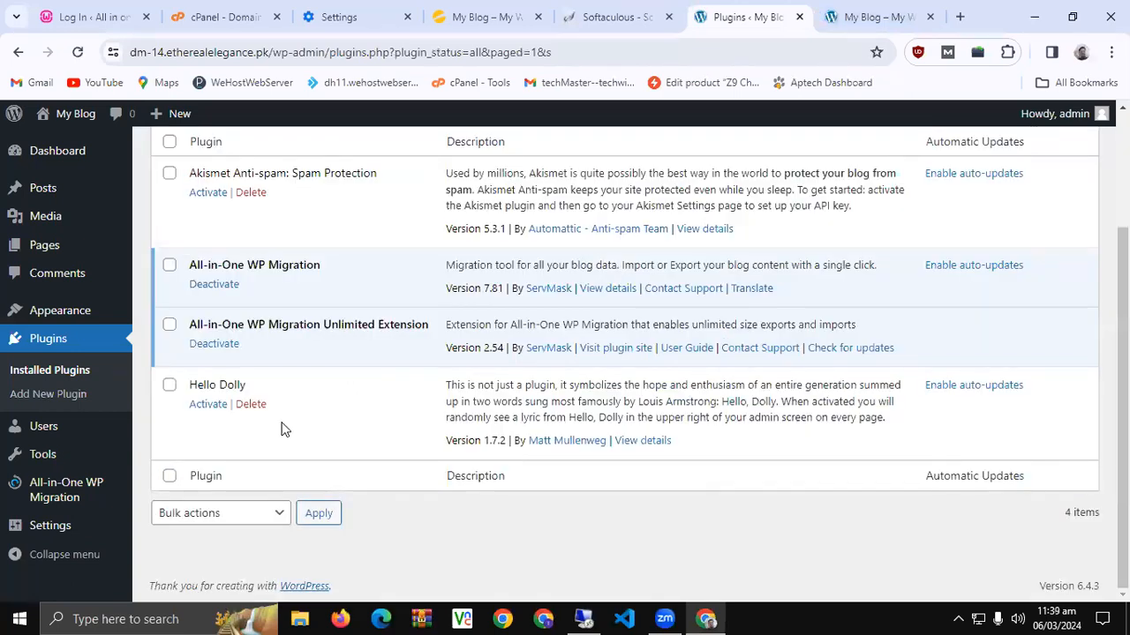
{"action": "mouse_move", "coordinate": [40, 487]}
{"action": "left_click", "coordinate": [194, 425]}
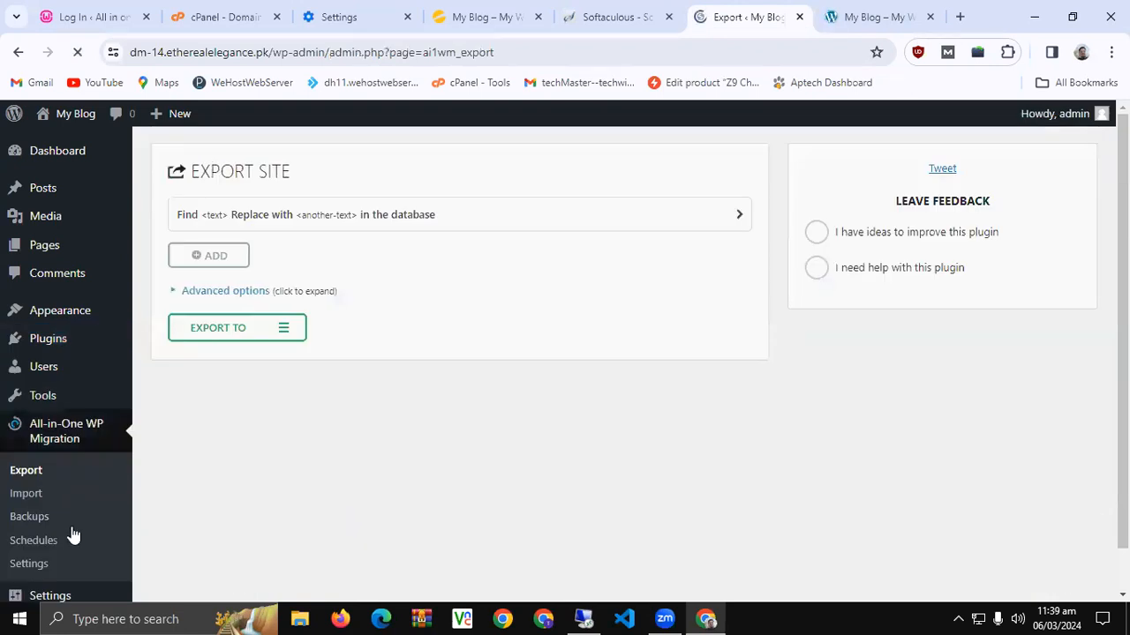
{"action": "left_click", "coordinate": [64, 497]}
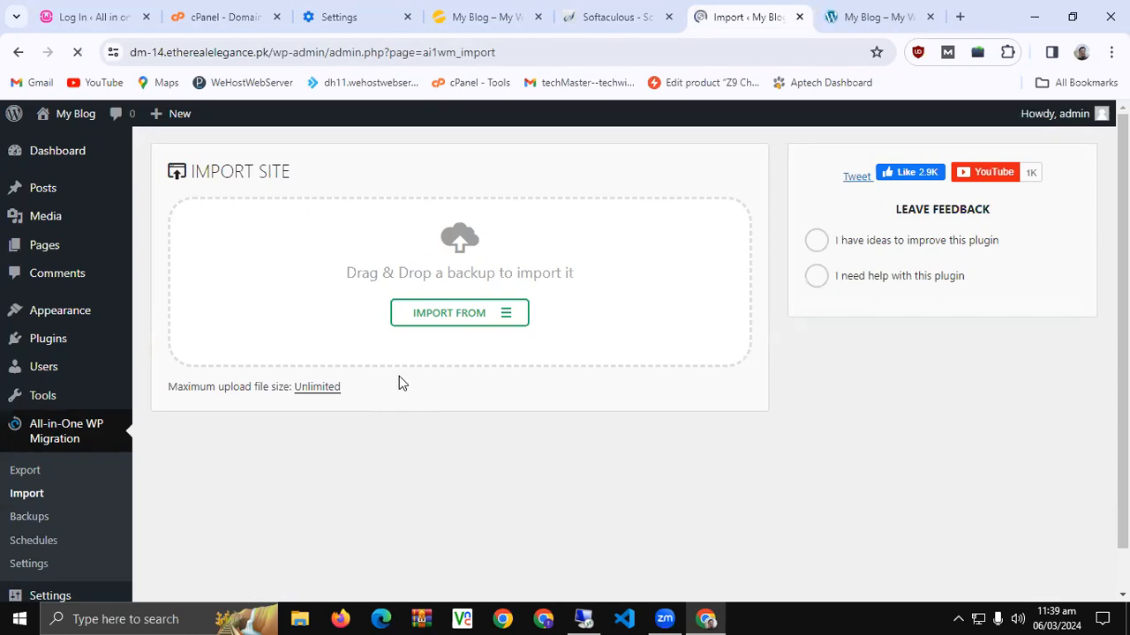
{"action": "left_click", "coordinate": [69, 13]}
{"action": "left_click", "coordinate": [651, 415]}
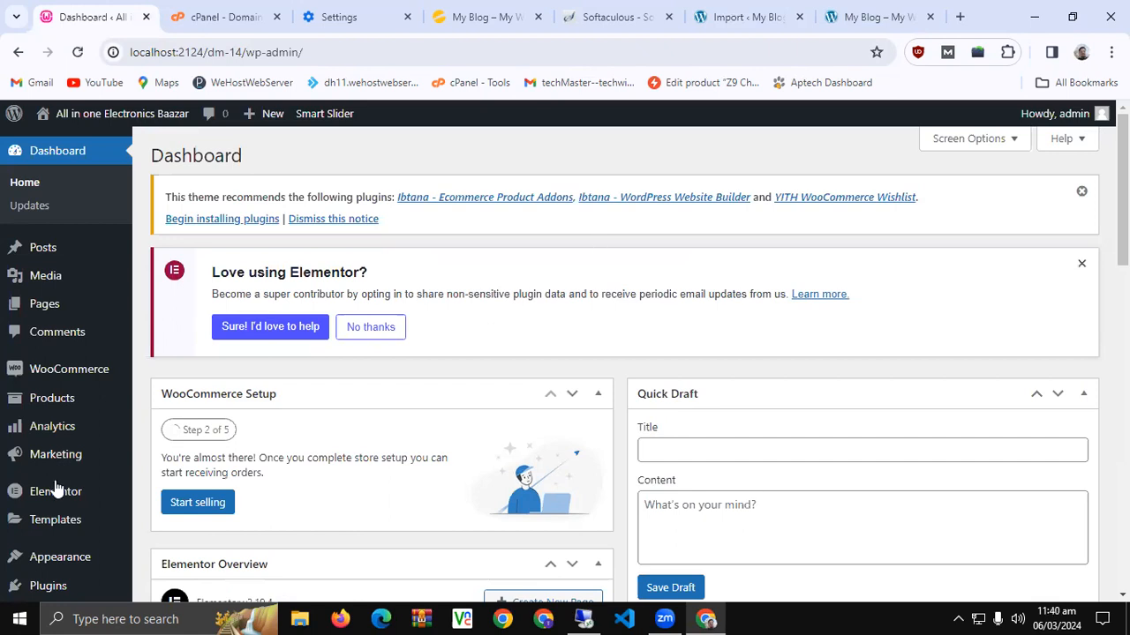
On Add Plugins, search the plugin directory for 'all in one wp'
{"action": "scroll", "coordinate": [57, 476], "scroll_direction": "down", "scroll_amount": 3}
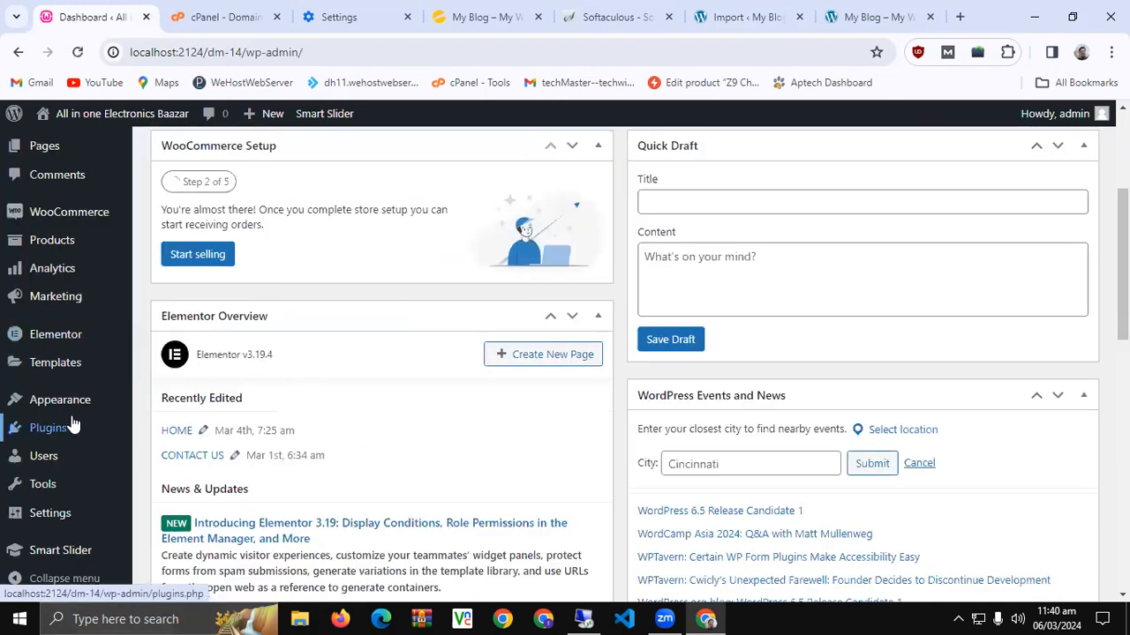
{"action": "mouse_move", "coordinate": [108, 433]}
{"action": "left_click", "coordinate": [168, 457]}
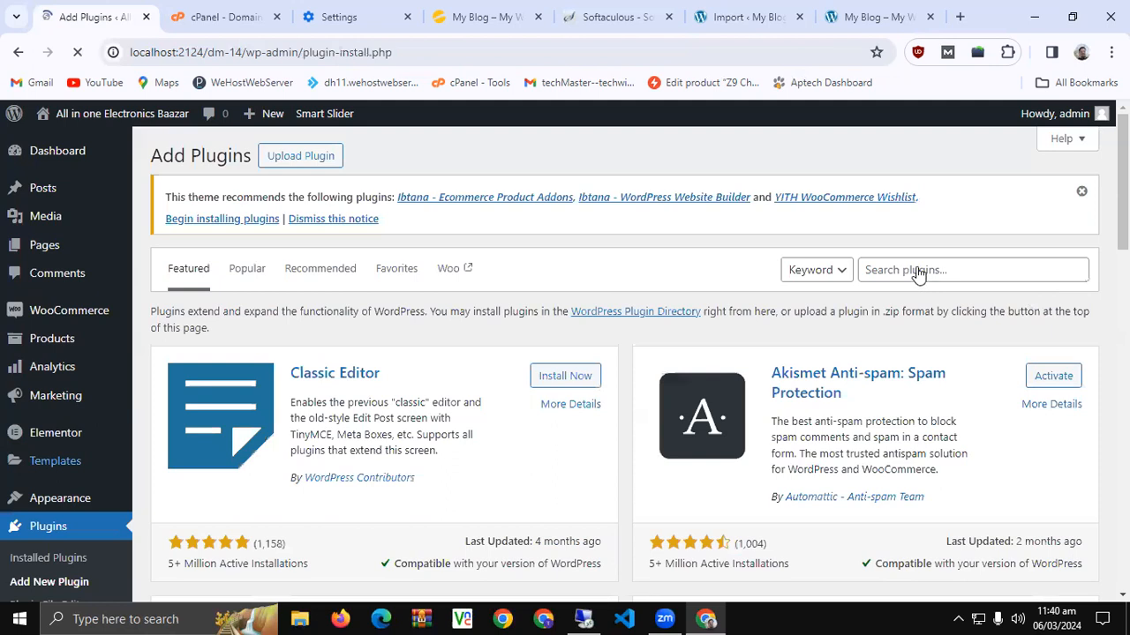
{"action": "left_click", "coordinate": [897, 274]}
{"action": "type", "text": "all in one wp"}
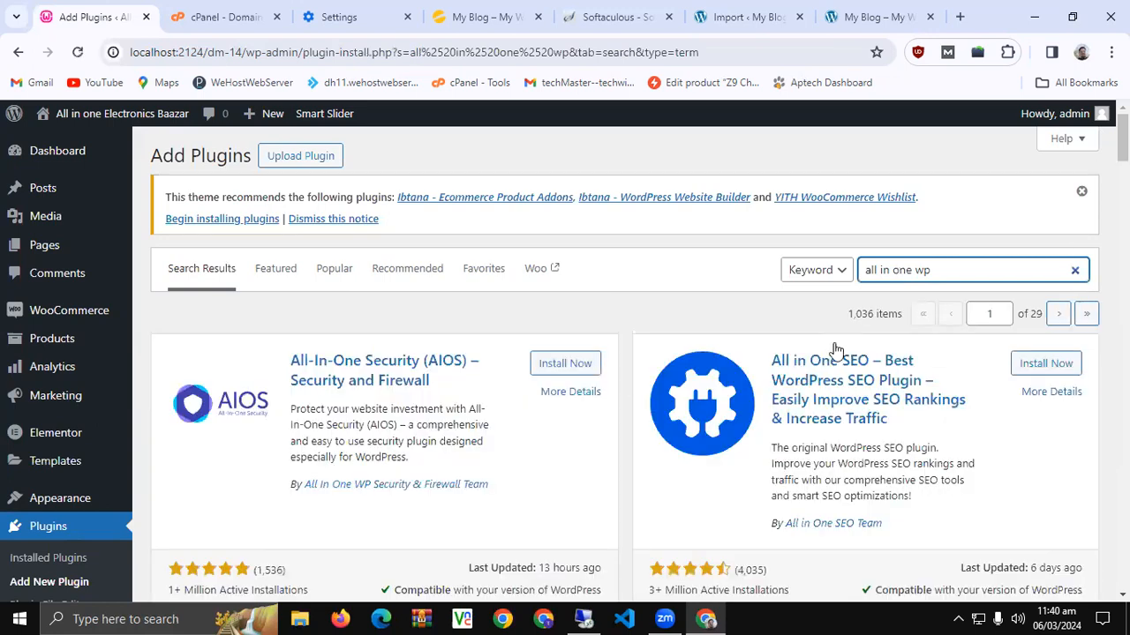
Install and activate the All-in-One WP Migration plugin from the search results
{"action": "scroll", "coordinate": [802, 386], "scroll_direction": "down", "scroll_amount": 3}
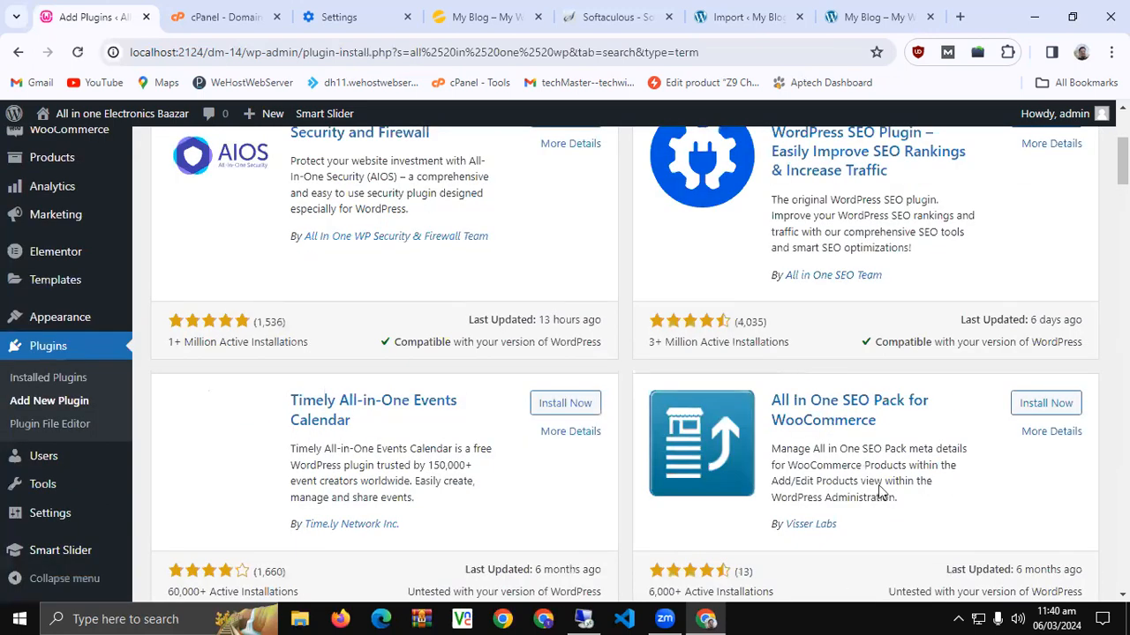
{"action": "scroll", "coordinate": [1050, 510], "scroll_direction": "down", "scroll_amount": 2}
{"action": "left_click", "coordinate": [1018, 496]}
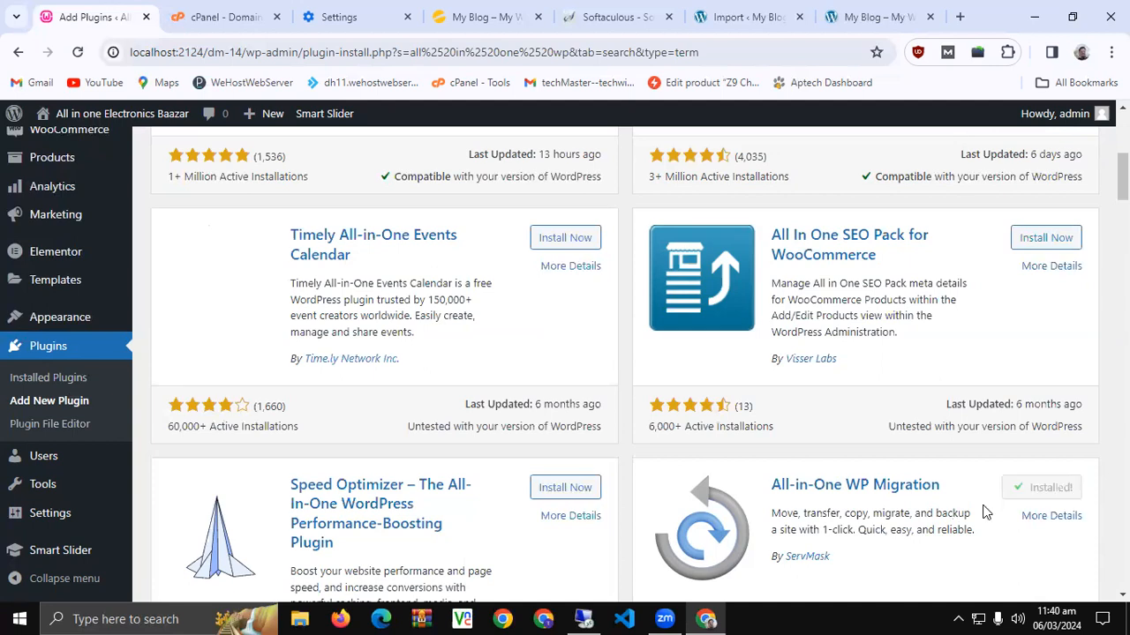
{"action": "left_click", "coordinate": [806, 556]}
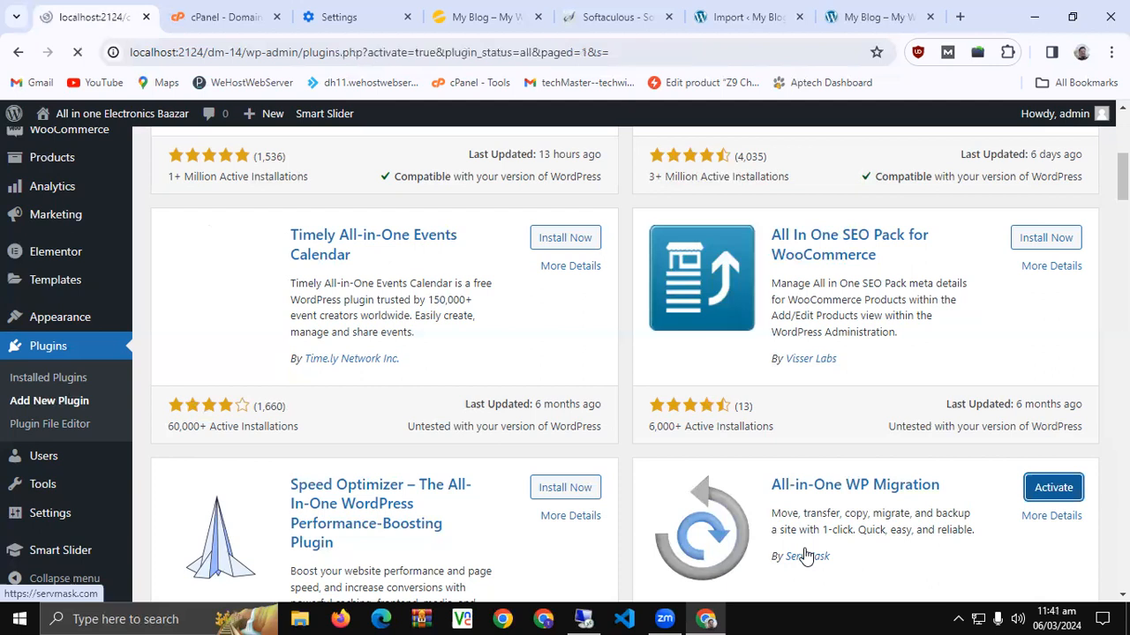
Go to the All-in-One WP Migration Export page
{"action": "scroll", "coordinate": [263, 463], "scroll_direction": "down", "scroll_amount": 3}
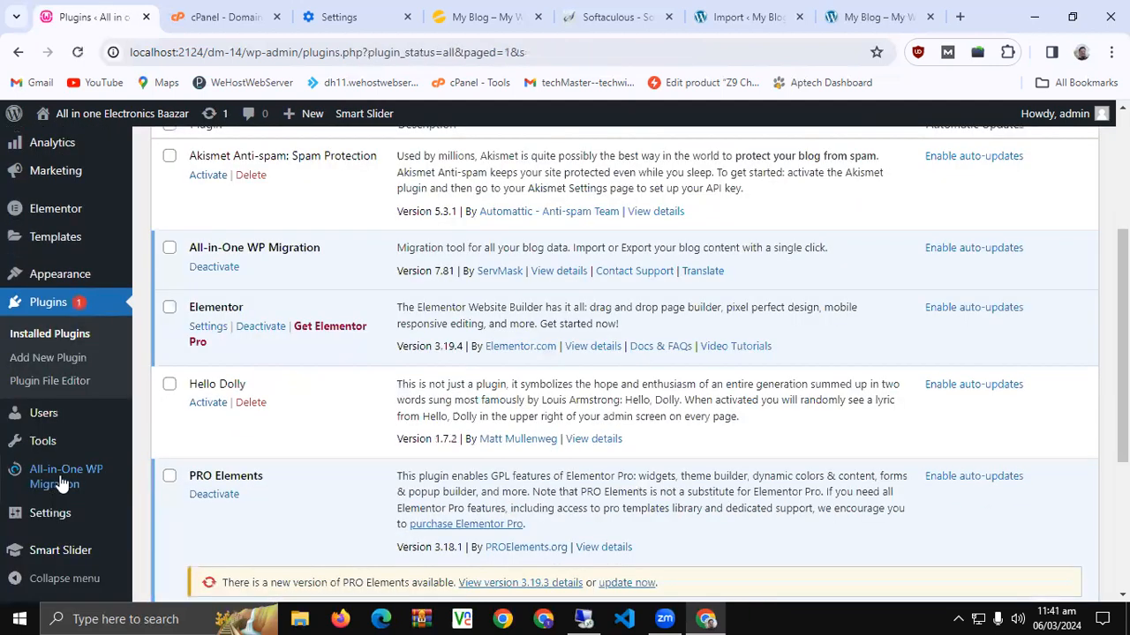
{"action": "mouse_move", "coordinate": [60, 481]}
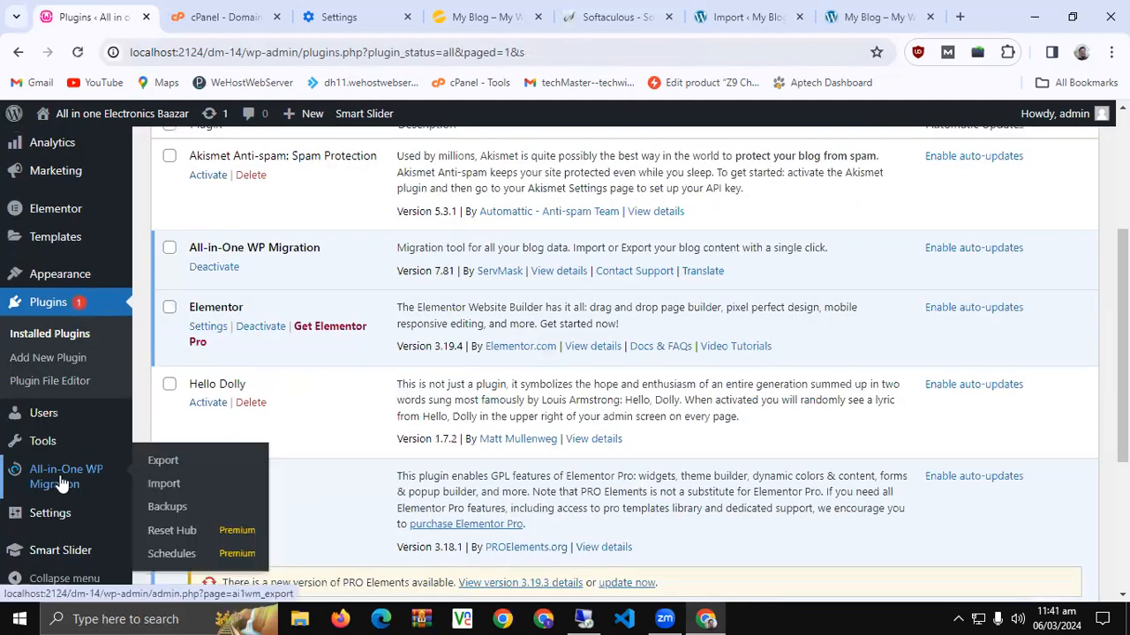
{"action": "left_click", "coordinate": [172, 465]}
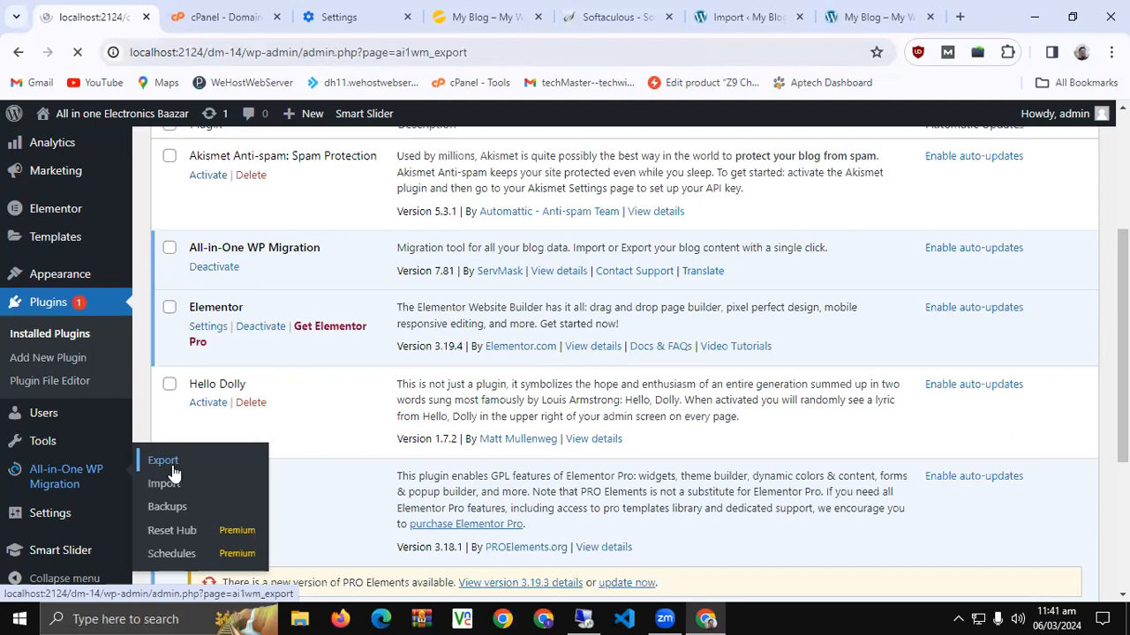
Export the local dm-14 site to a file as a 161 MB backup and close the completion notice
{"action": "left_click", "coordinate": [261, 507]}
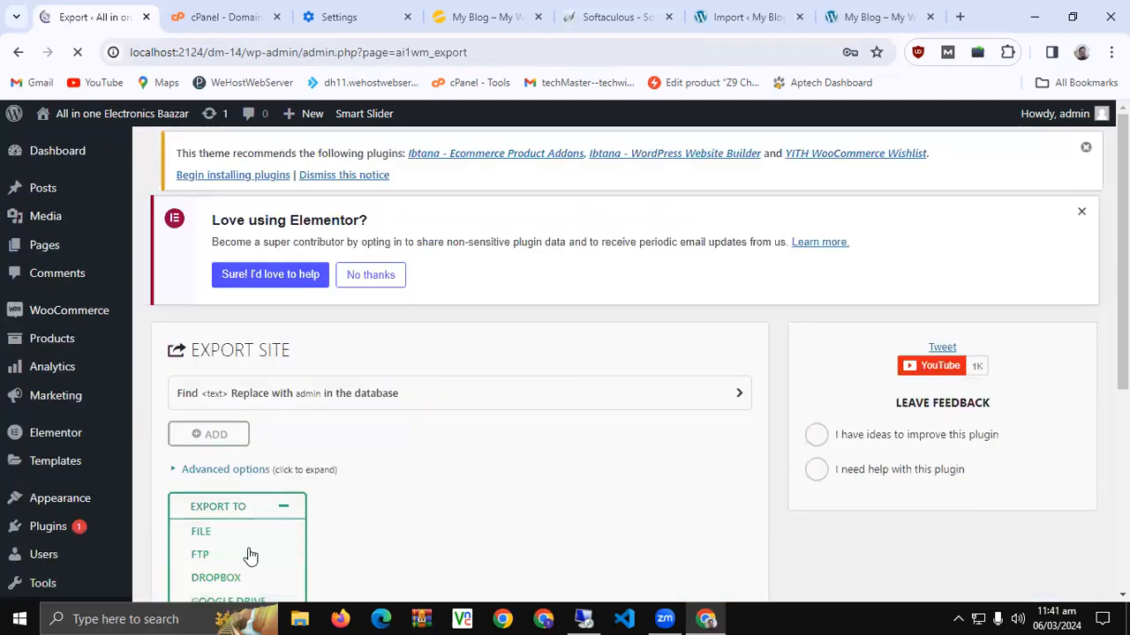
{"action": "left_click", "coordinate": [252, 535]}
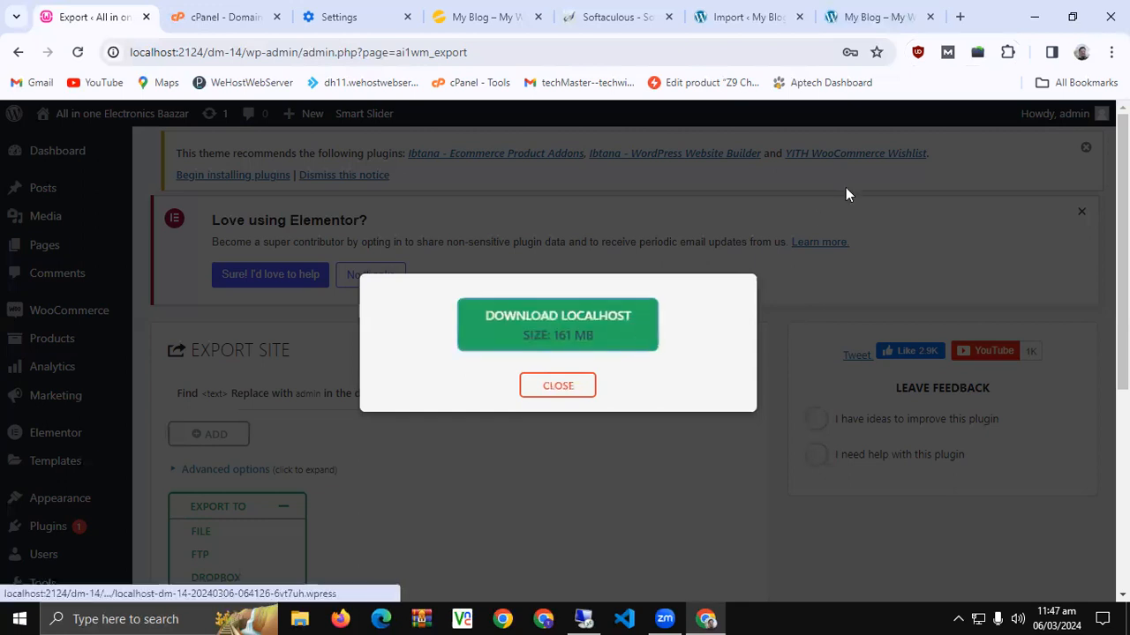
{"action": "left_click", "coordinate": [567, 389]}
Check the 161 MB localhost-dm-14 .wpress backup finished downloading, then go to the live Import page
{"action": "mouse_move", "coordinate": [69, 444]}
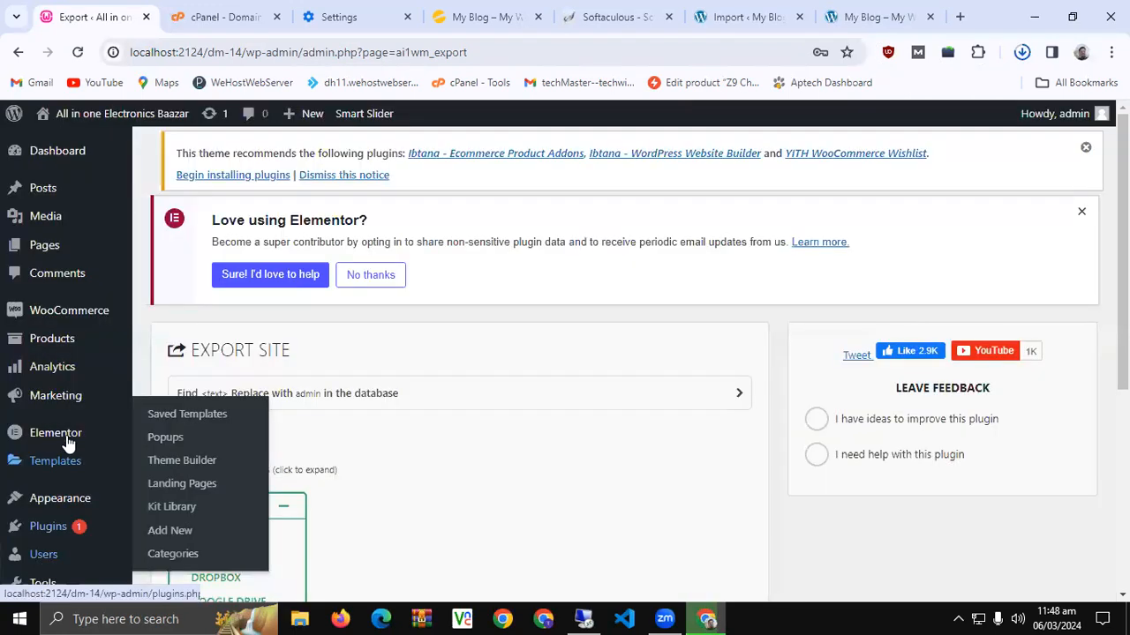
{"action": "scroll", "coordinate": [69, 444], "scroll_direction": "down", "scroll_amount": 2}
{"action": "scroll", "coordinate": [49, 505], "scroll_direction": "down", "scroll_amount": 1}
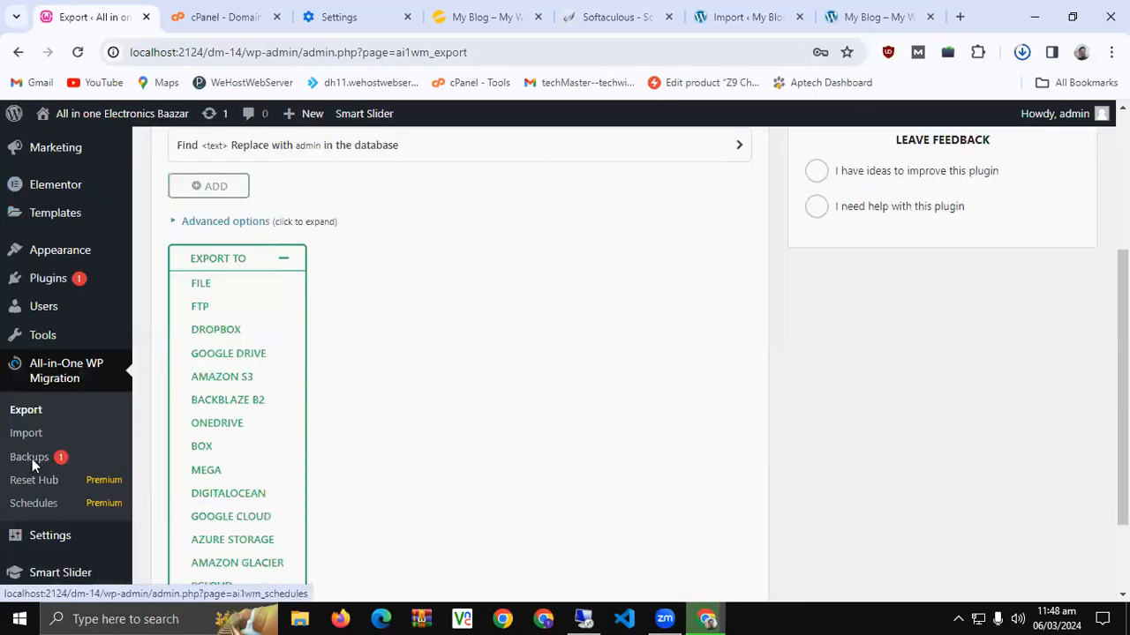
{"action": "left_click", "coordinate": [30, 458]}
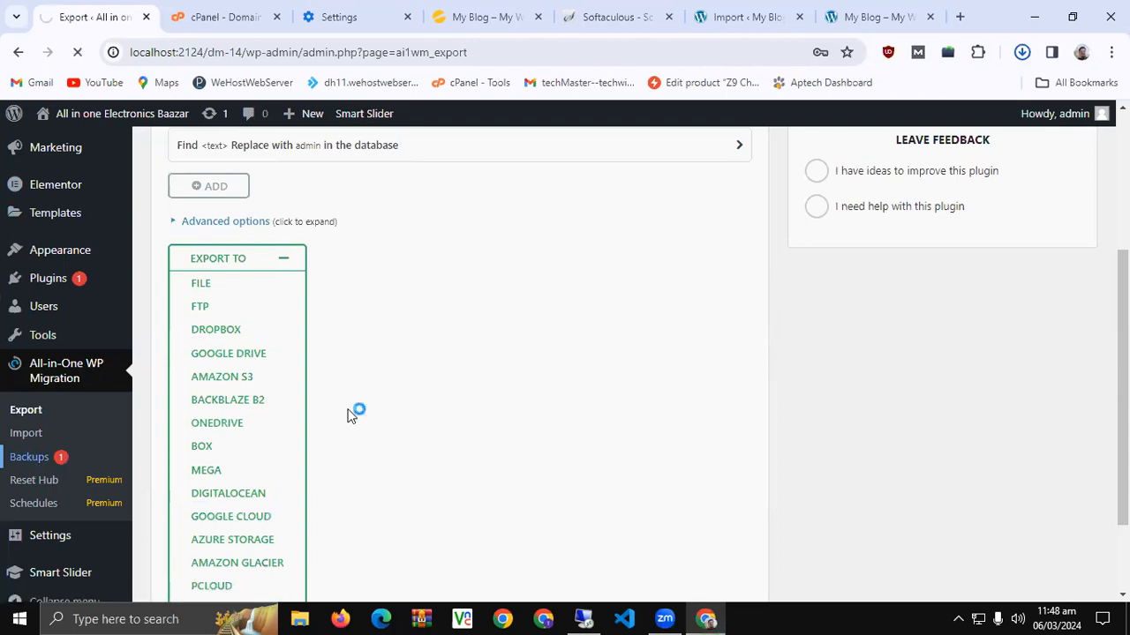
{"action": "left_click", "coordinate": [1022, 55]}
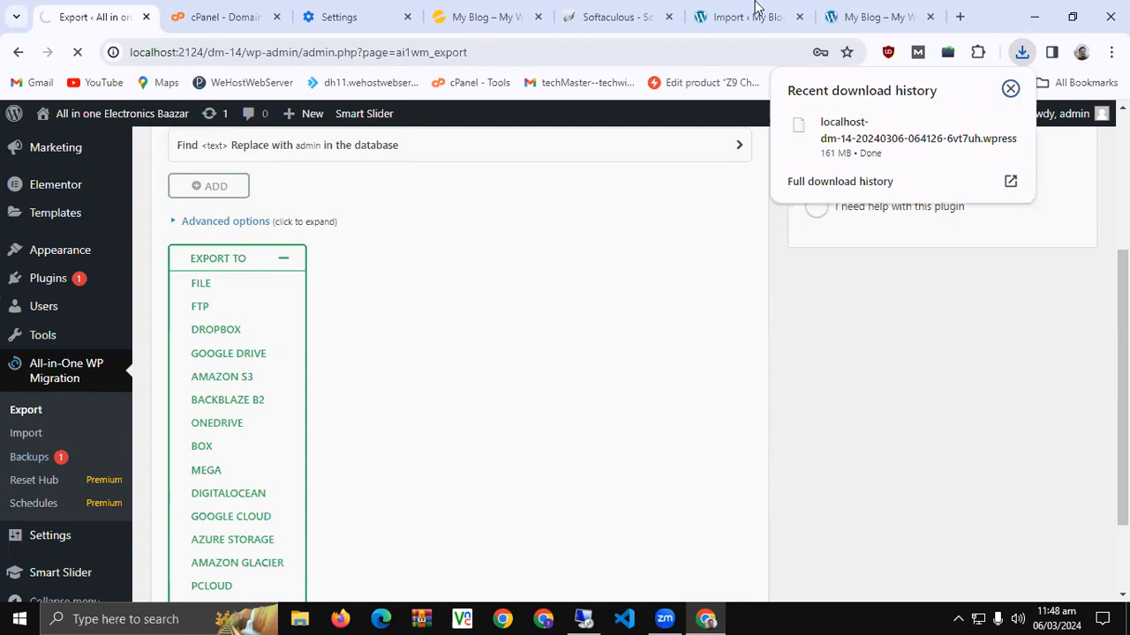
{"action": "left_click", "coordinate": [755, 16]}
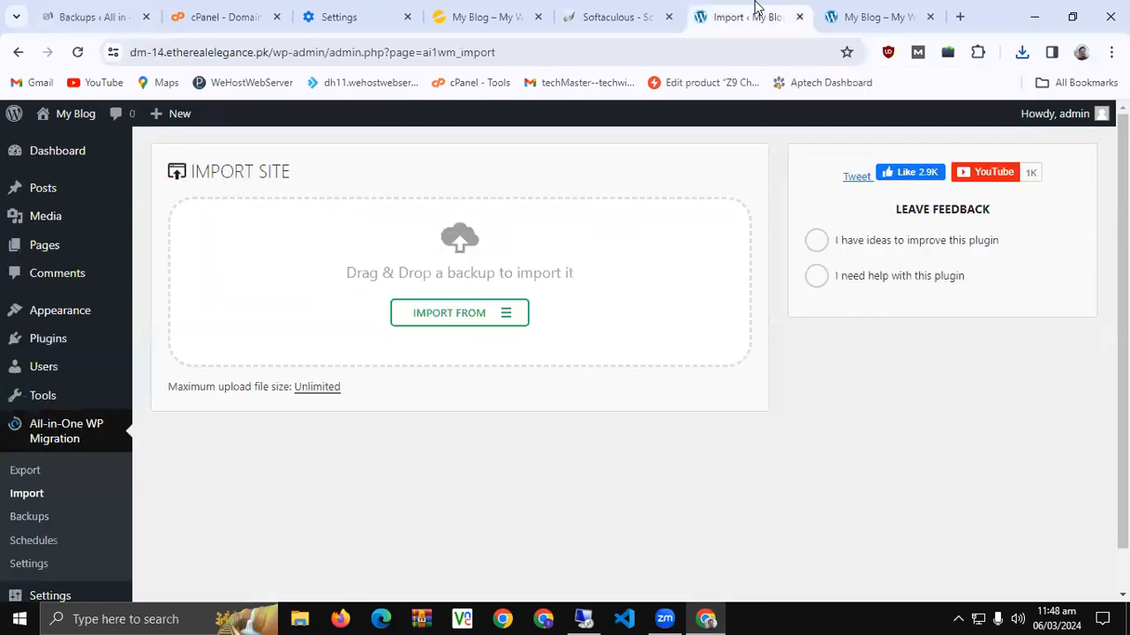
Try importing the localhost-dm-14 .wpress file from Downloads and dismiss the 'update Unlimited Extension' error
{"action": "left_click", "coordinate": [456, 316]}
{"action": "left_click", "coordinate": [444, 344]}
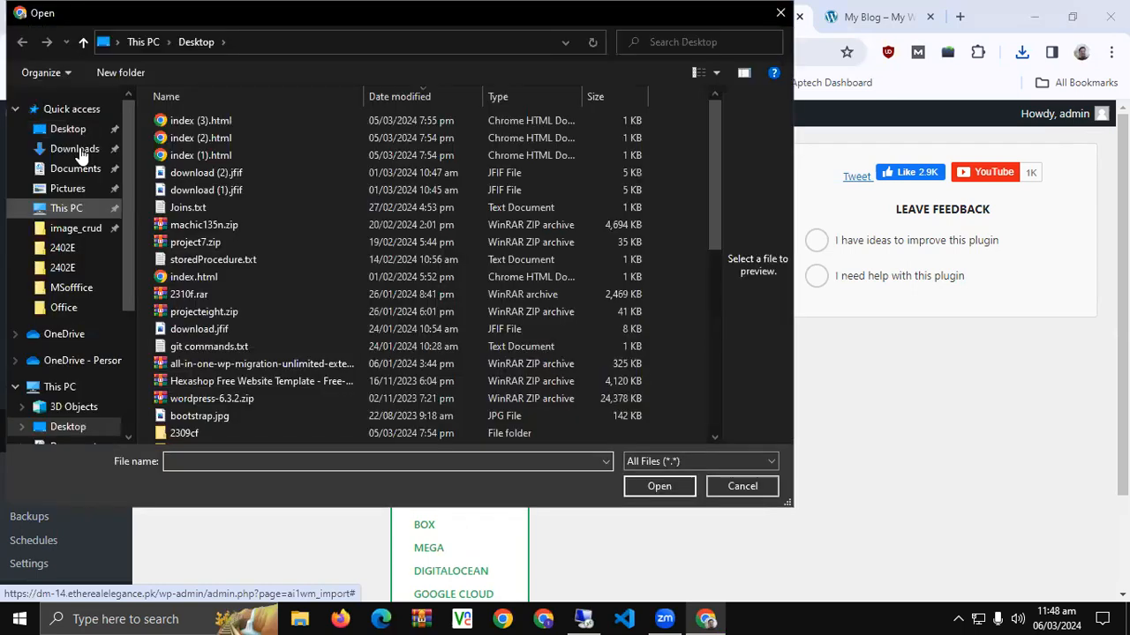
{"action": "left_click", "coordinate": [74, 149]}
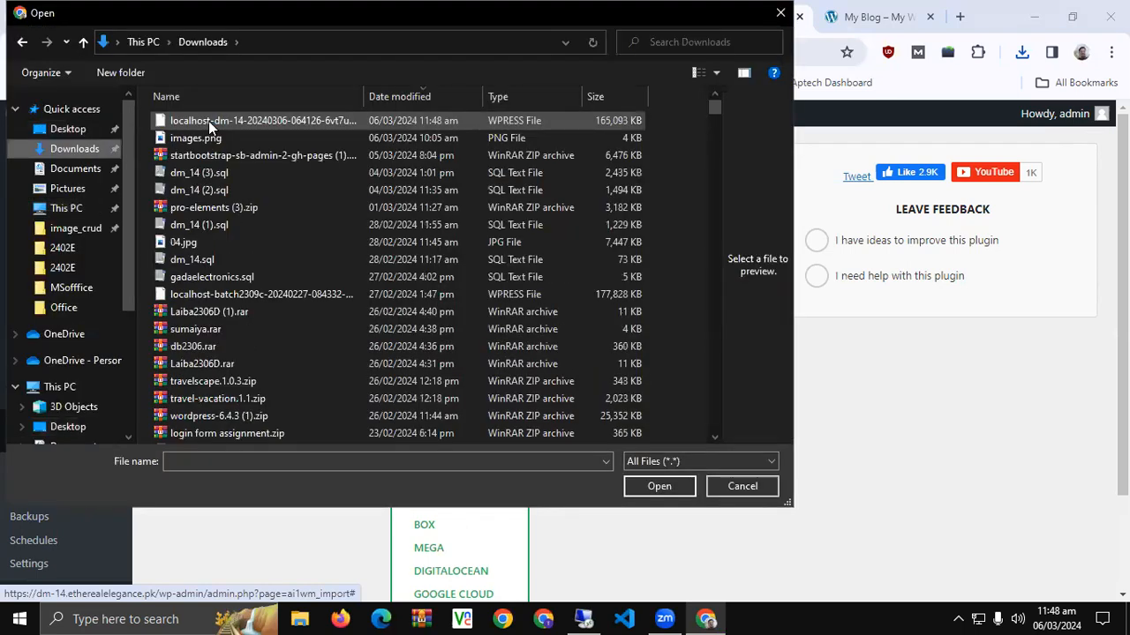
{"action": "double_click", "coordinate": [209, 121]}
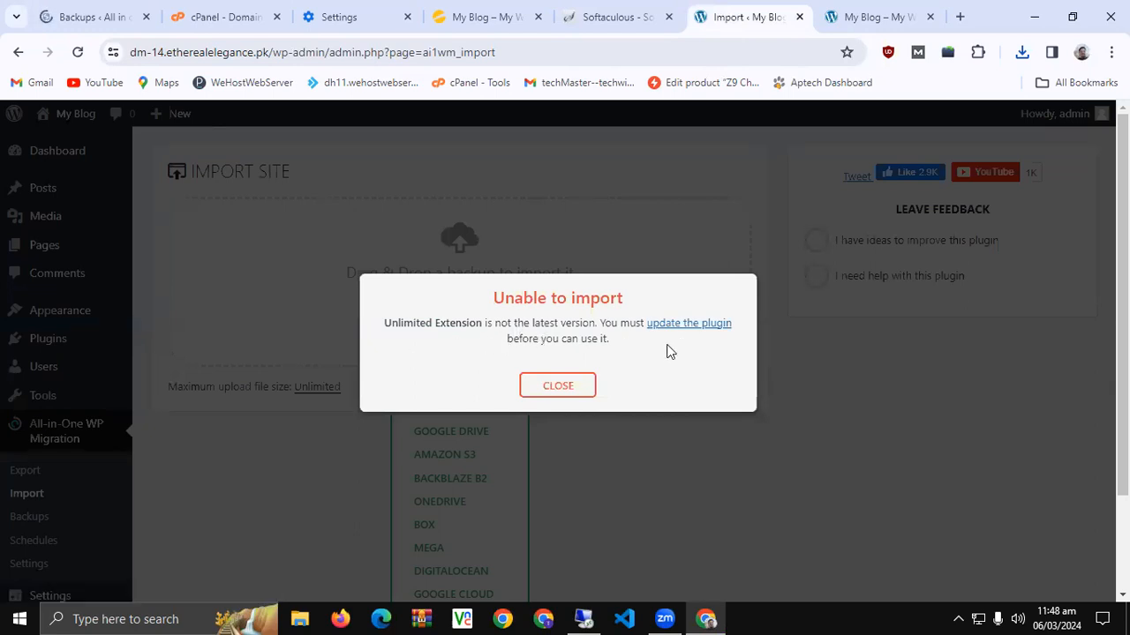
{"action": "left_click", "coordinate": [569, 388]}
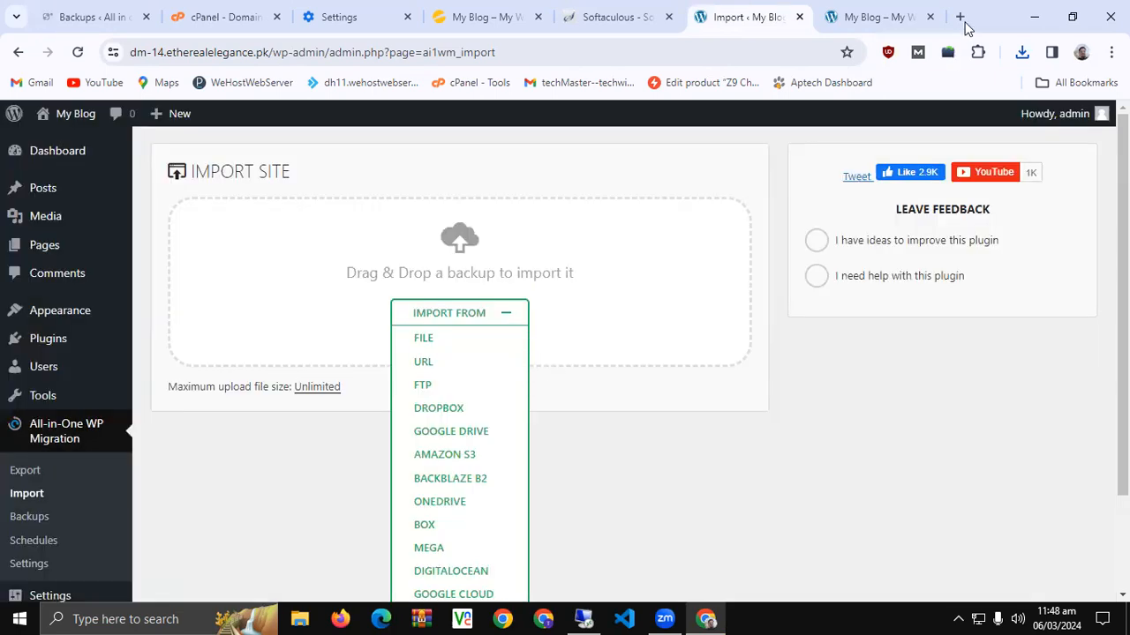
{"action": "left_click", "coordinate": [962, 19]}
Search Google for 'all in one wp migration unlimited extension free download' and open the PluginNext result
{"action": "type", "text": "all"}
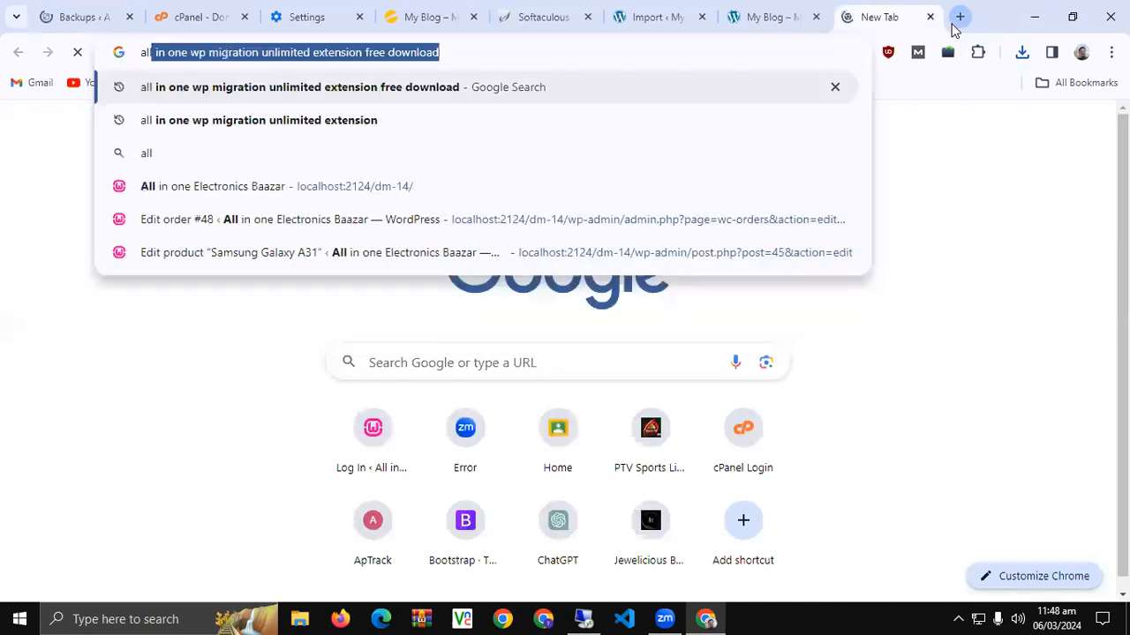
{"action": "key", "text": "Return"}
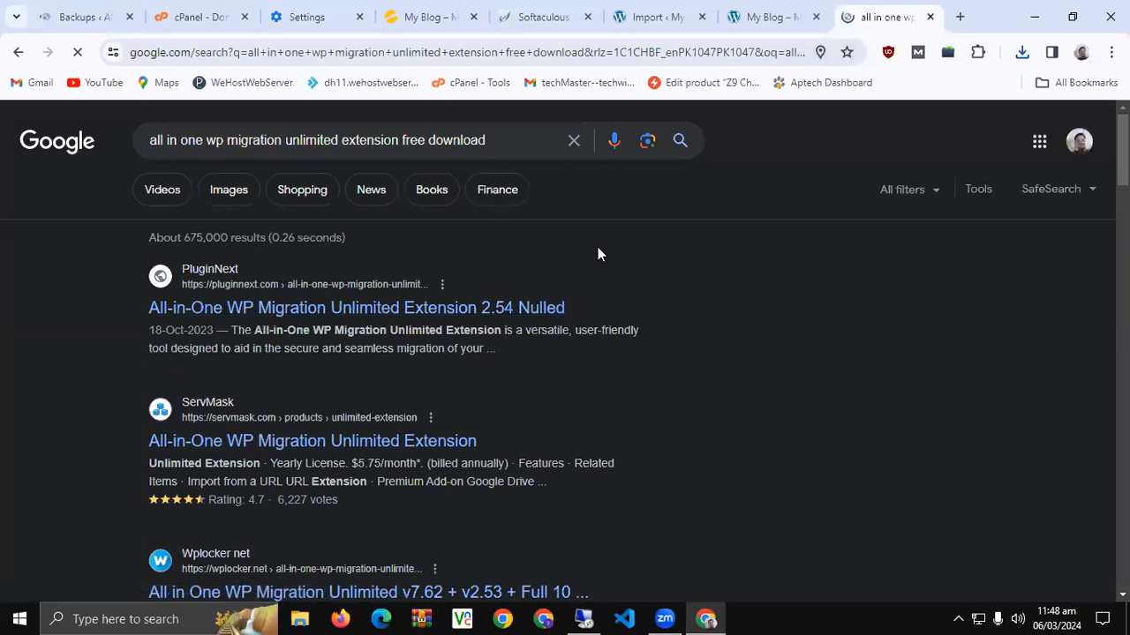
{"action": "middle_click", "coordinate": [470, 313]}
{"action": "left_click", "coordinate": [887, 17]}
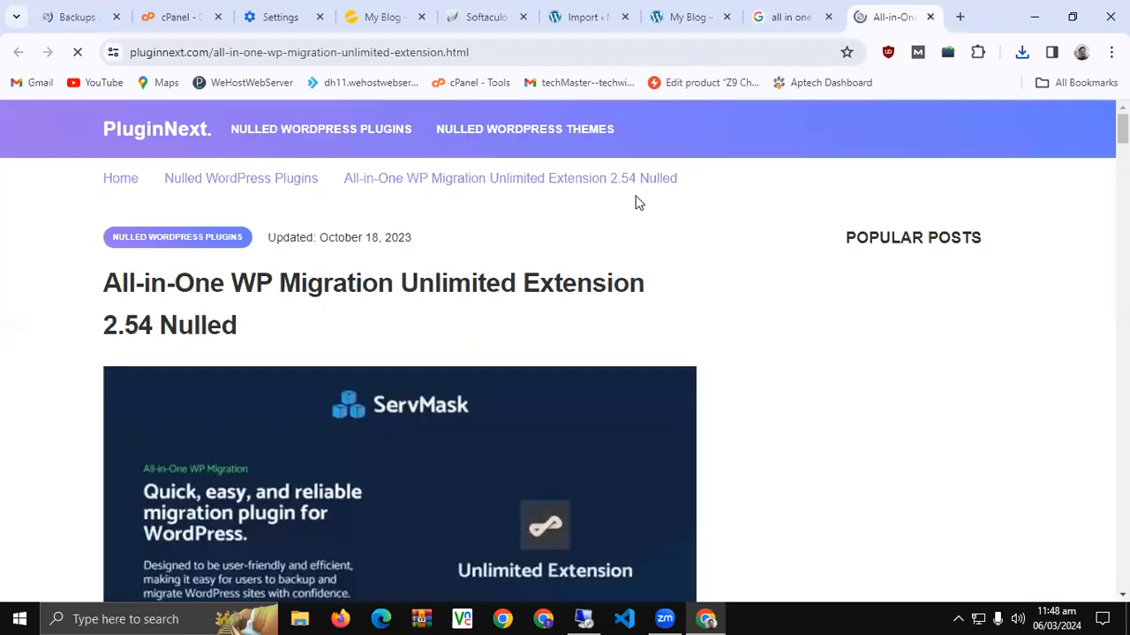
Download the Unlimited Extension v2.54 zip (325 KB) from PluginNext and confirm it finished
{"action": "scroll", "coordinate": [437, 386], "scroll_direction": "down", "scroll_amount": 5}
{"action": "scroll", "coordinate": [438, 388], "scroll_direction": "down", "scroll_amount": 5}
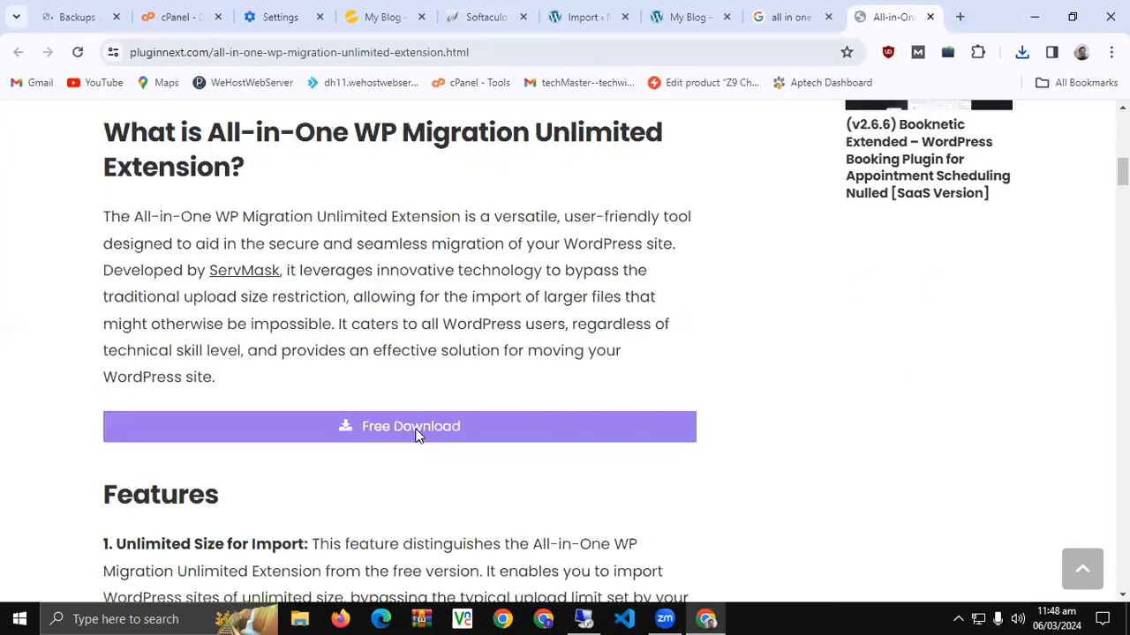
{"action": "left_click", "coordinate": [411, 429]}
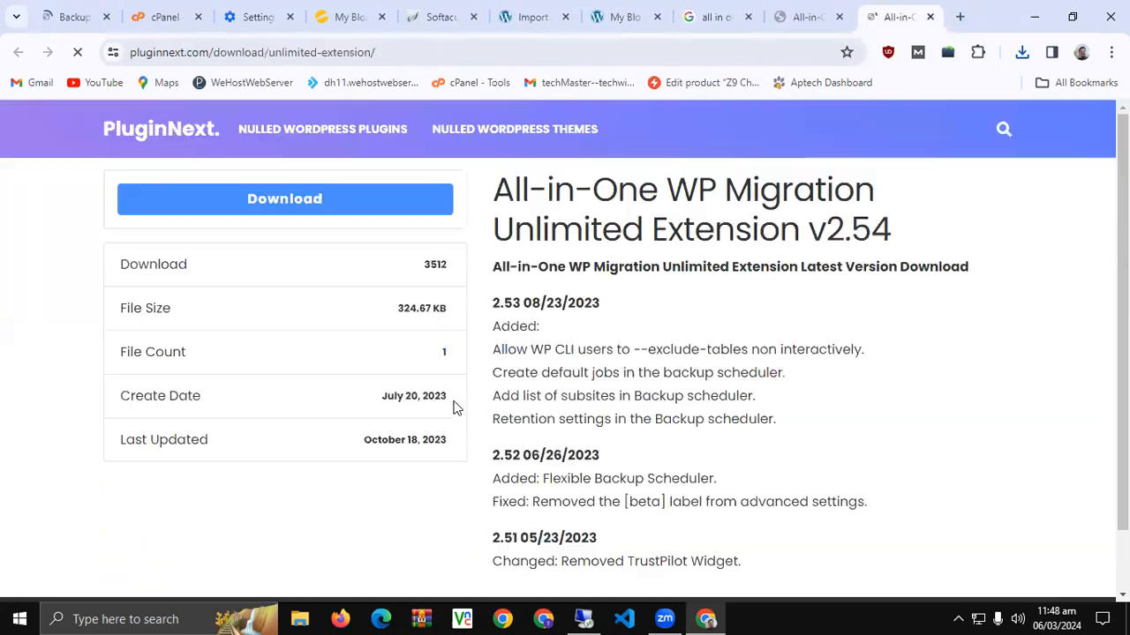
{"action": "scroll", "coordinate": [600, 422], "scroll_direction": "down", "scroll_amount": 2}
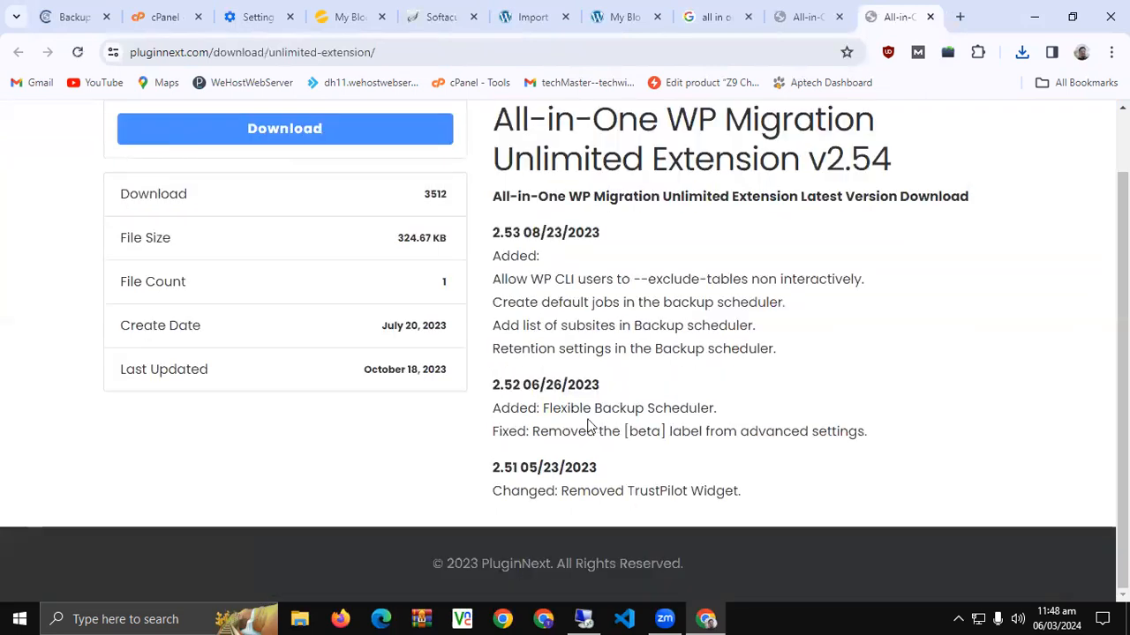
{"action": "scroll", "coordinate": [590, 423], "scroll_direction": "up", "scroll_amount": 1}
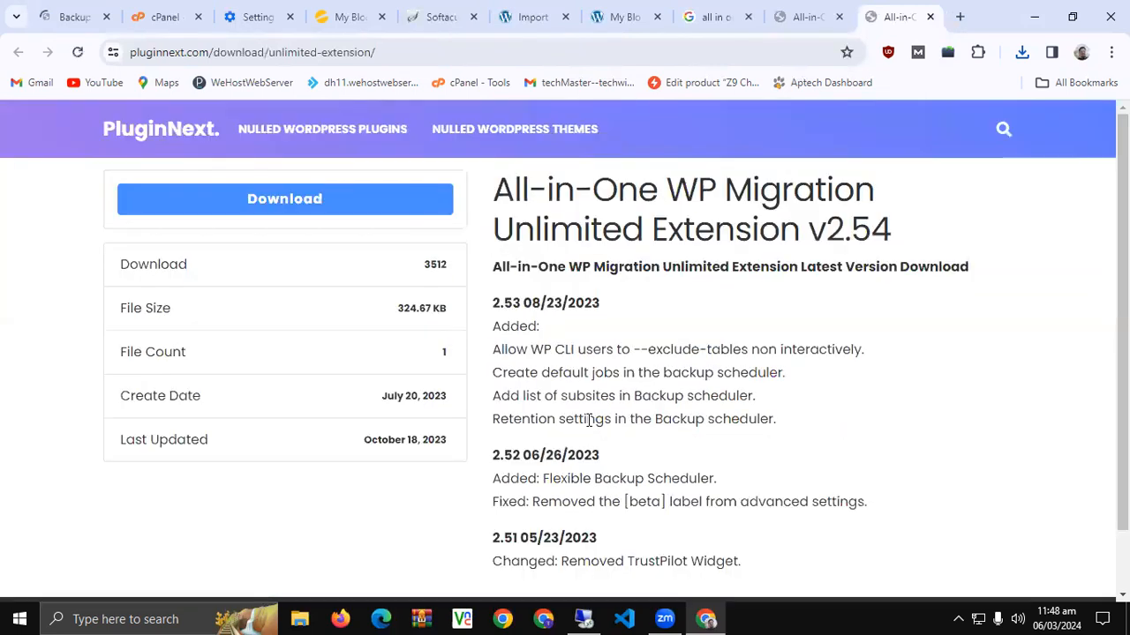
{"action": "scroll", "coordinate": [590, 424], "scroll_direction": "down", "scroll_amount": 1}
{"action": "left_click", "coordinate": [371, 308]}
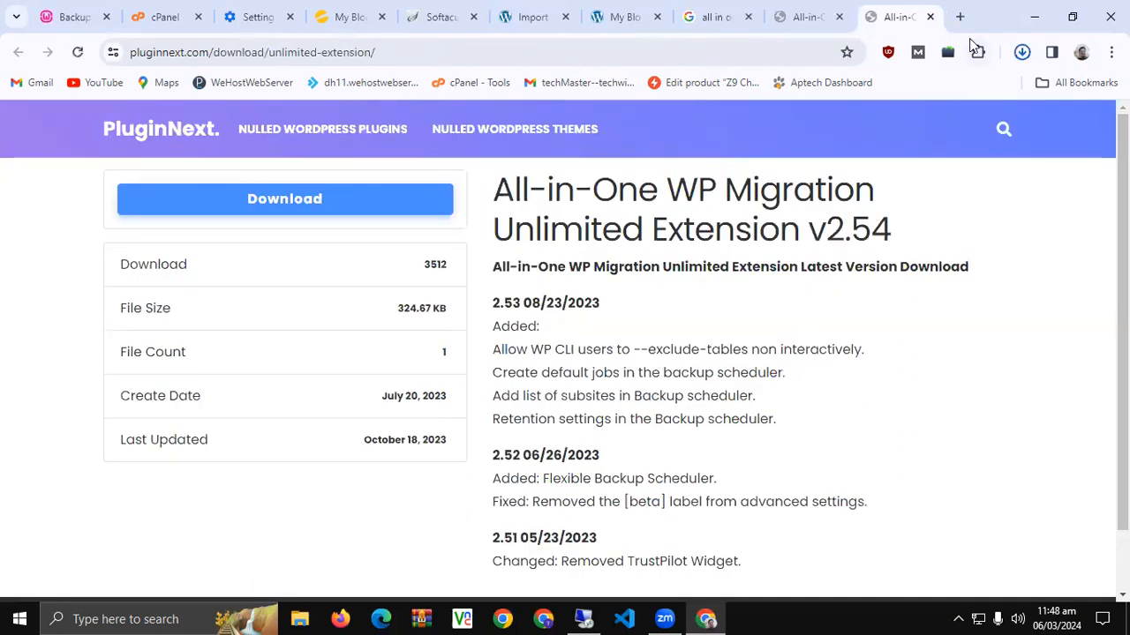
{"action": "left_click", "coordinate": [1022, 53]}
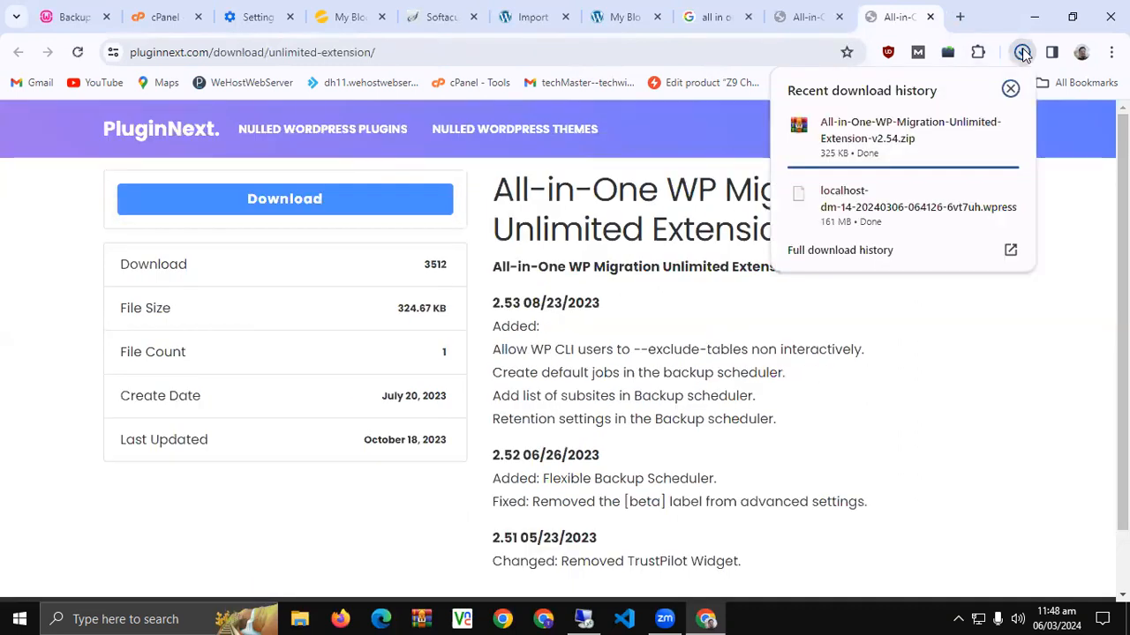
{"action": "left_click", "coordinate": [722, 9]}
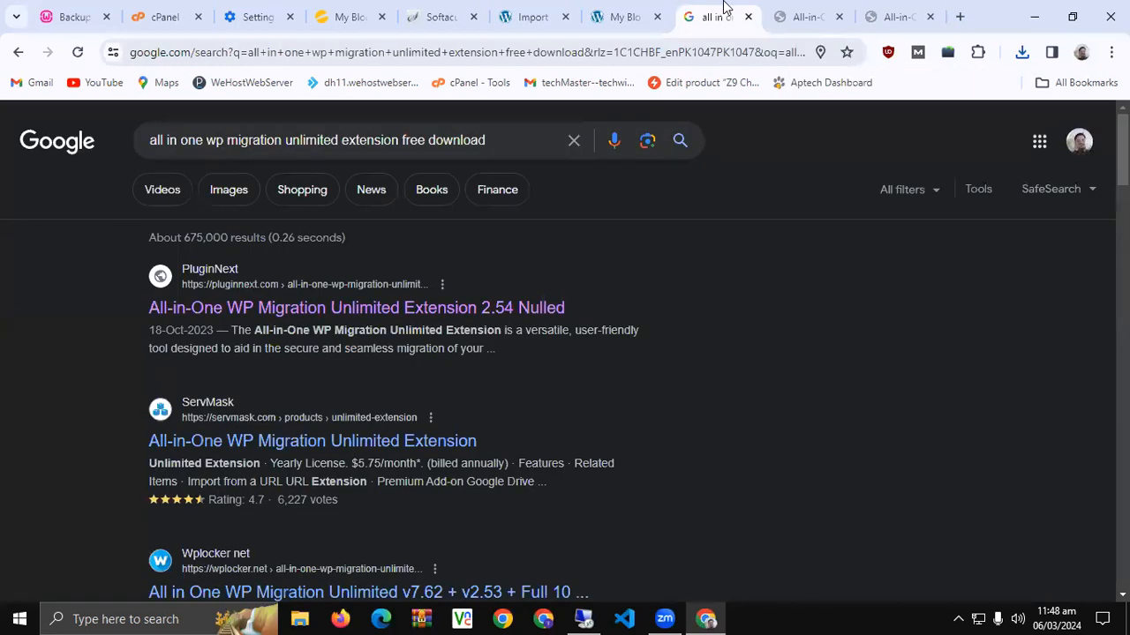
Return to the WordPress admin and open the installed Plugins list
{"action": "left_click", "coordinate": [801, 11]}
{"action": "left_click", "coordinate": [649, 11]}
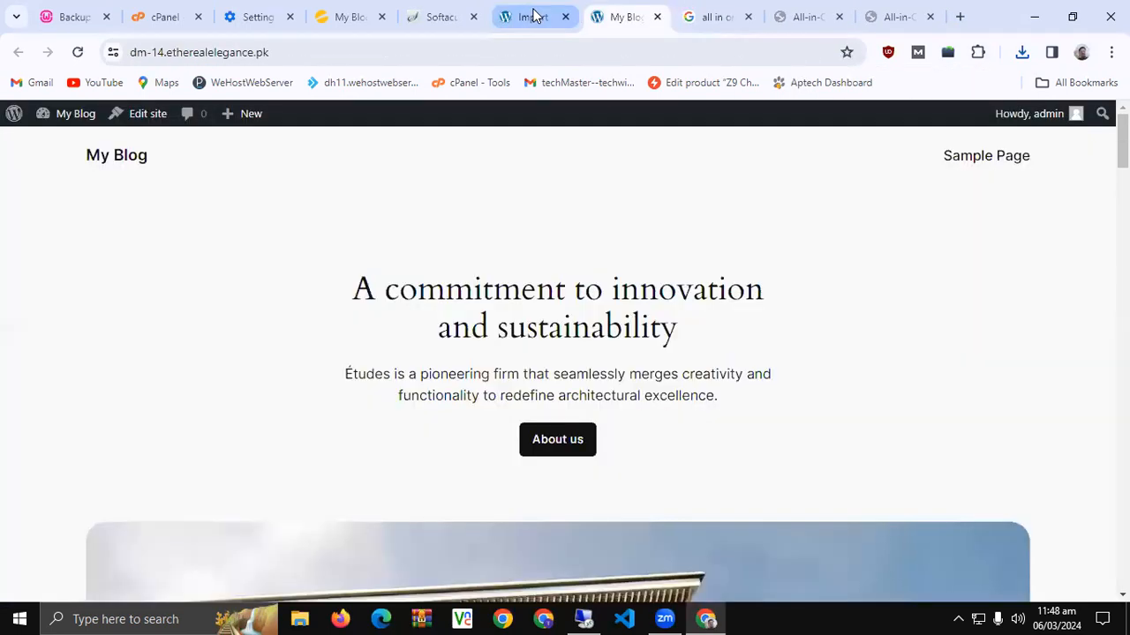
{"action": "left_click", "coordinate": [535, 16]}
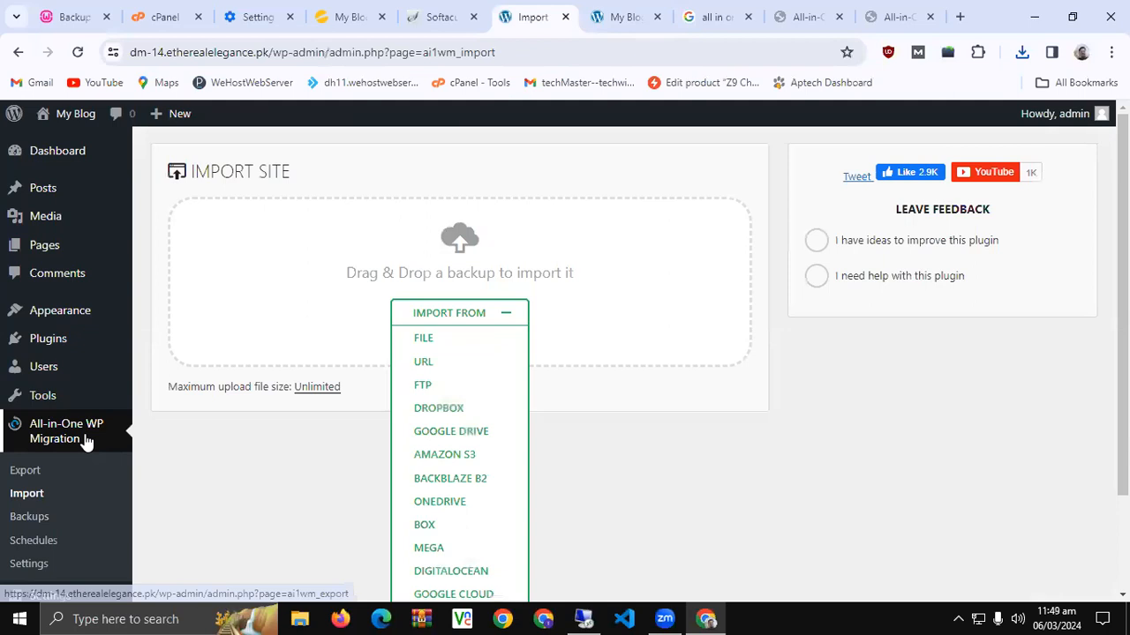
{"action": "scroll", "coordinate": [27, 326], "scroll_direction": "down", "scroll_amount": 2}
{"action": "scroll", "coordinate": [50, 338], "scroll_direction": "up", "scroll_amount": 2}
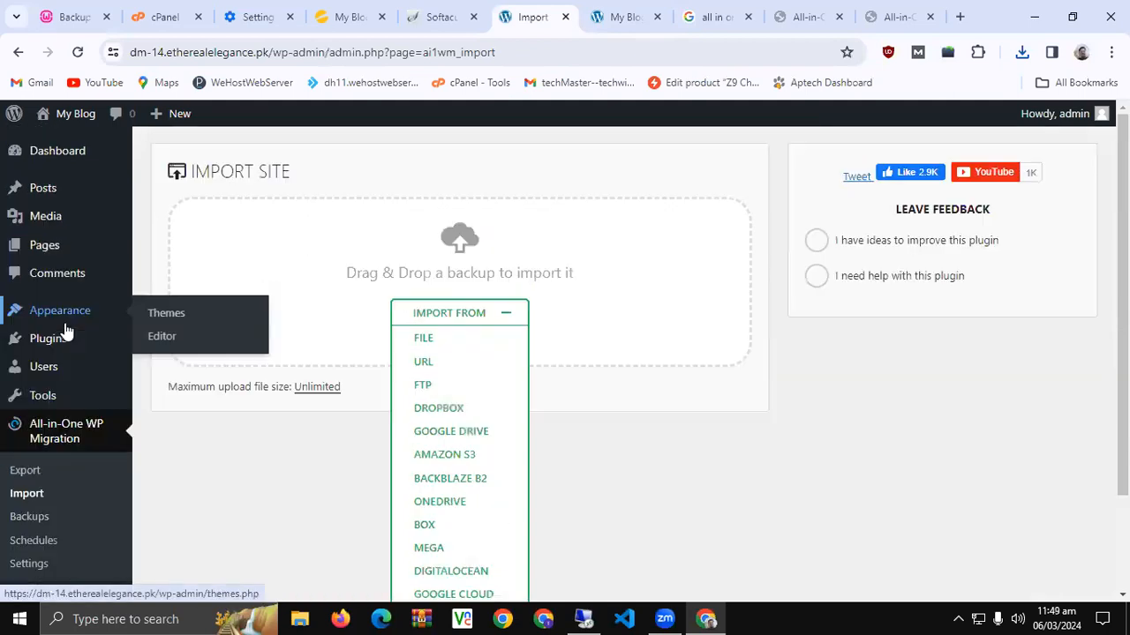
{"action": "left_click", "coordinate": [192, 350]}
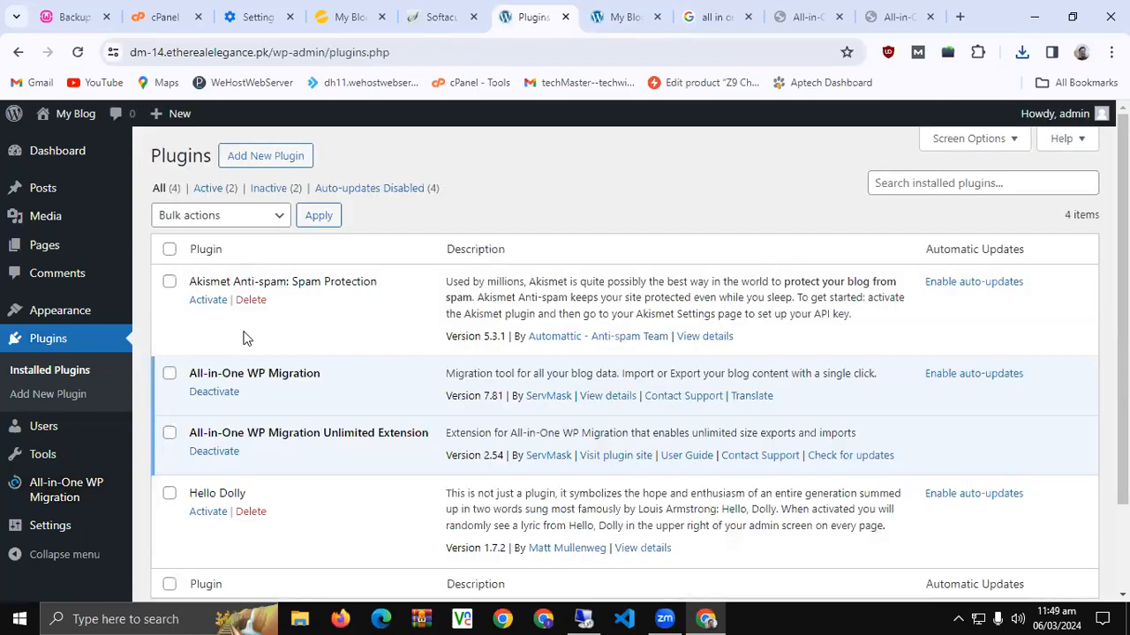
Under Add New Plugin > Upload Plugin, choose the Unlimited Extension v2.54 zip from Downloads
{"action": "left_click", "coordinate": [284, 164]}
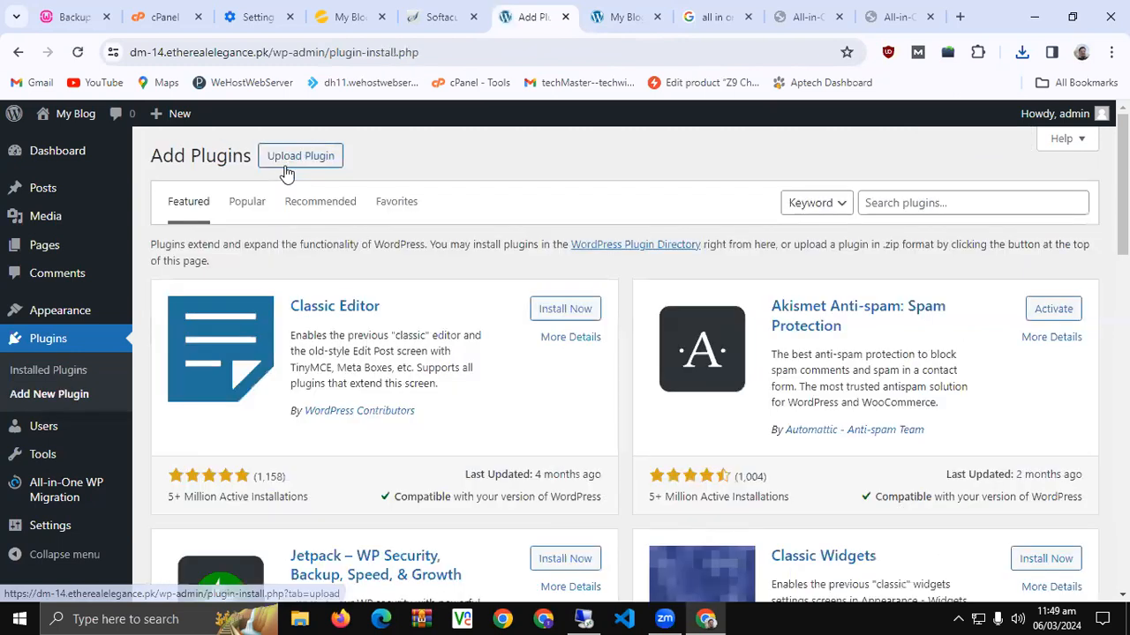
{"action": "left_click", "coordinate": [306, 154]}
{"action": "left_click", "coordinate": [512, 301]}
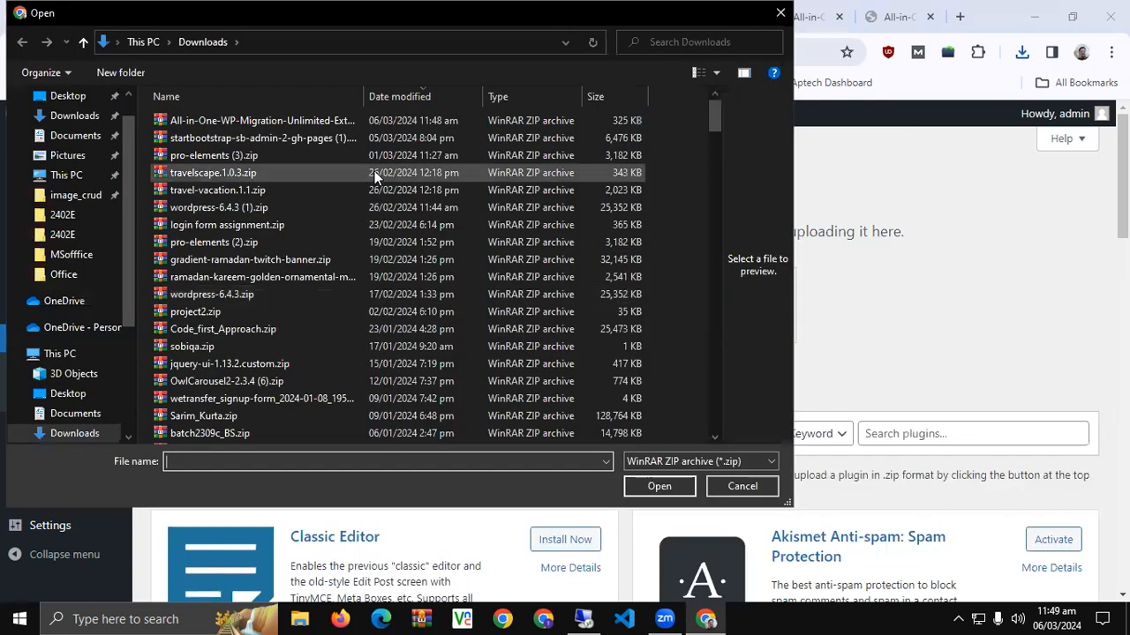
{"action": "double_click", "coordinate": [318, 121]}
Install the zip, replace the current Unlimited Extension with uploaded v2.54, and return to Installed Plugins
{"action": "left_click", "coordinate": [731, 309]}
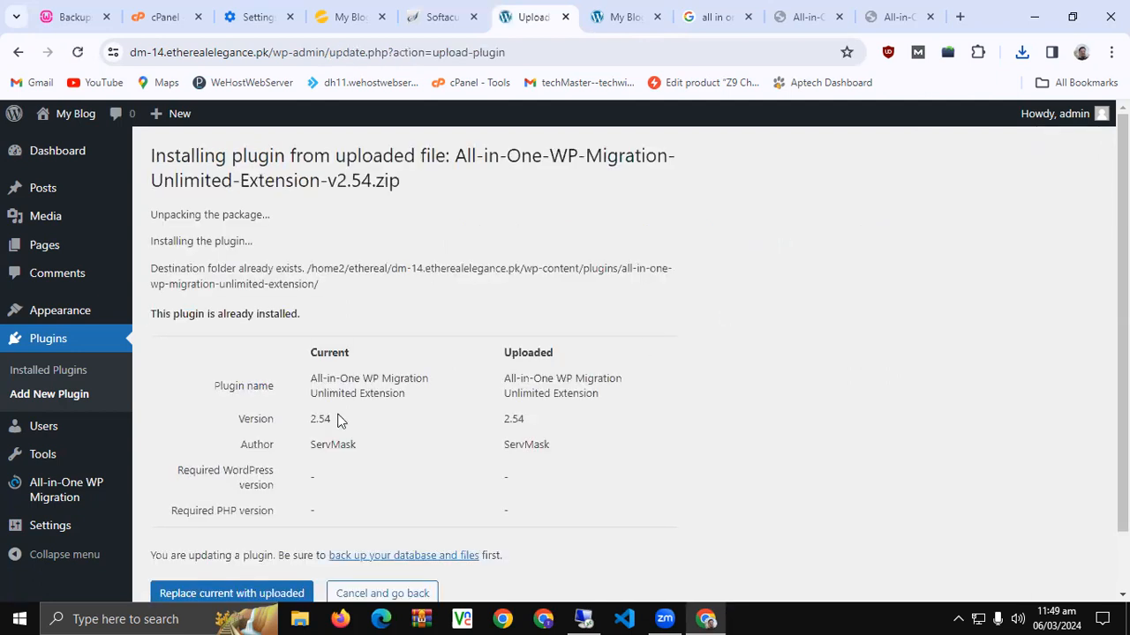
{"action": "scroll", "coordinate": [230, 521], "scroll_direction": "down", "scroll_amount": 1}
{"action": "left_click", "coordinate": [265, 528]}
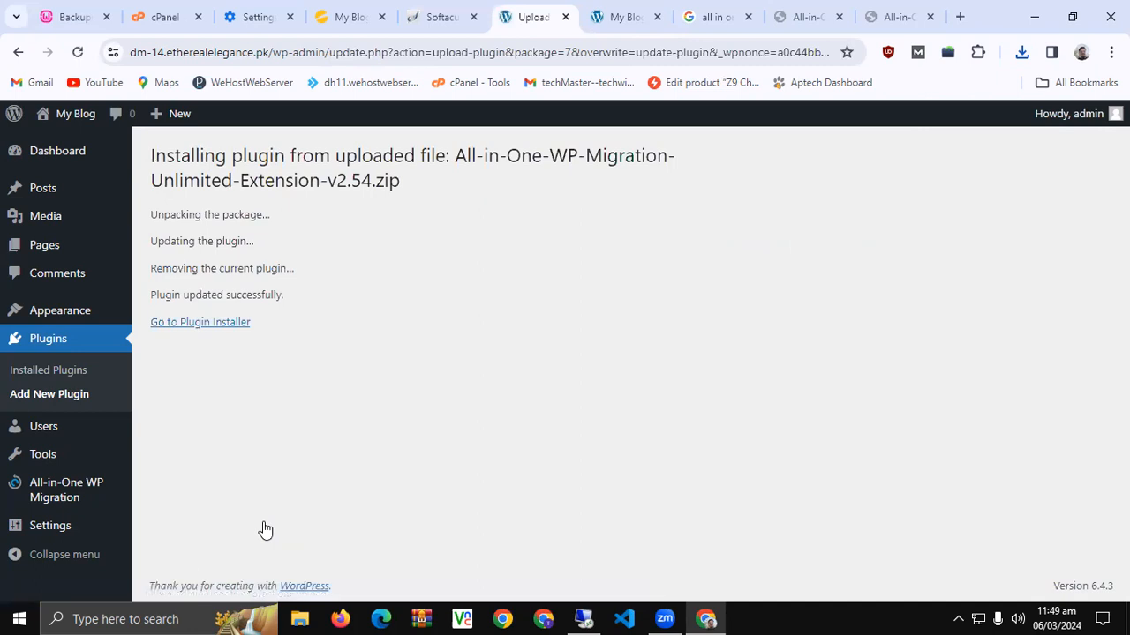
{"action": "left_click", "coordinate": [222, 328]}
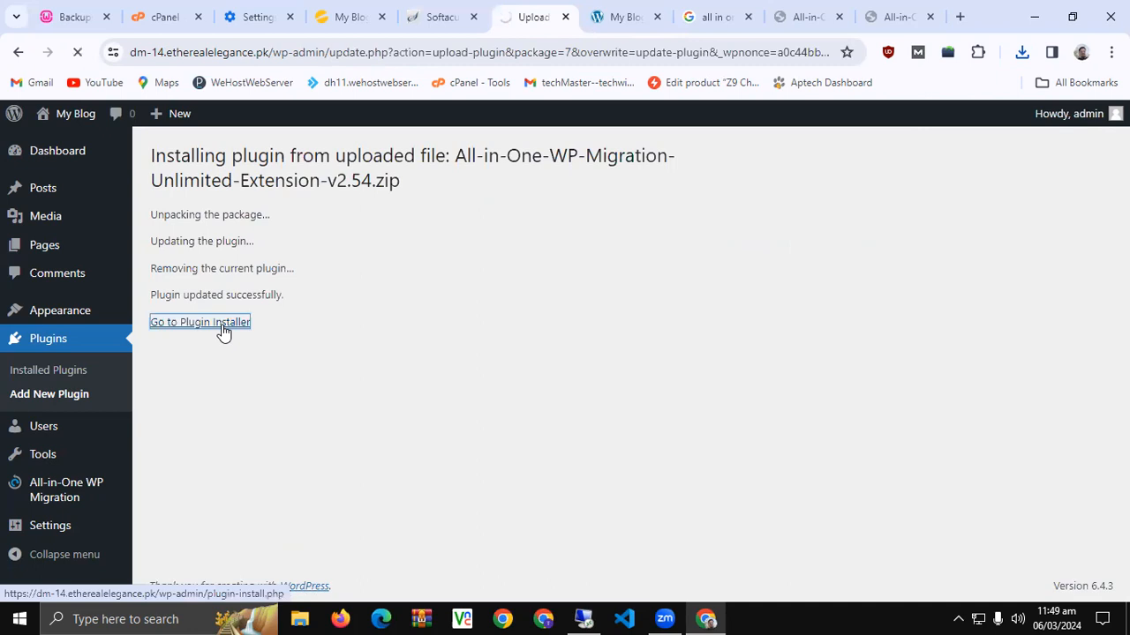
{"action": "left_click", "coordinate": [75, 375]}
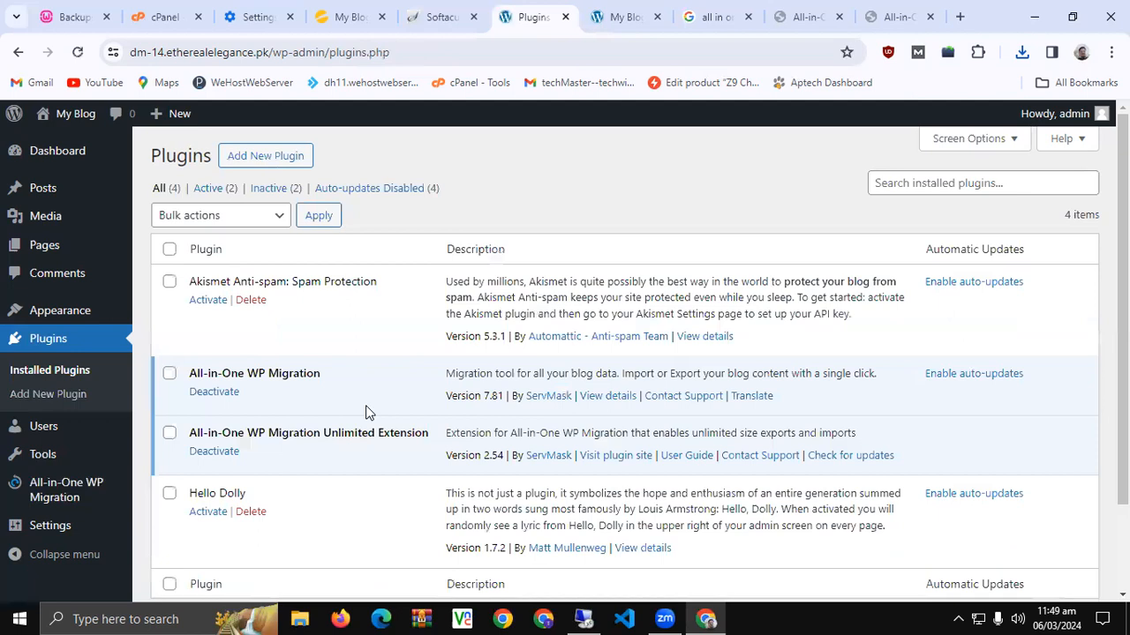
{"action": "left_click", "coordinate": [625, 16]}
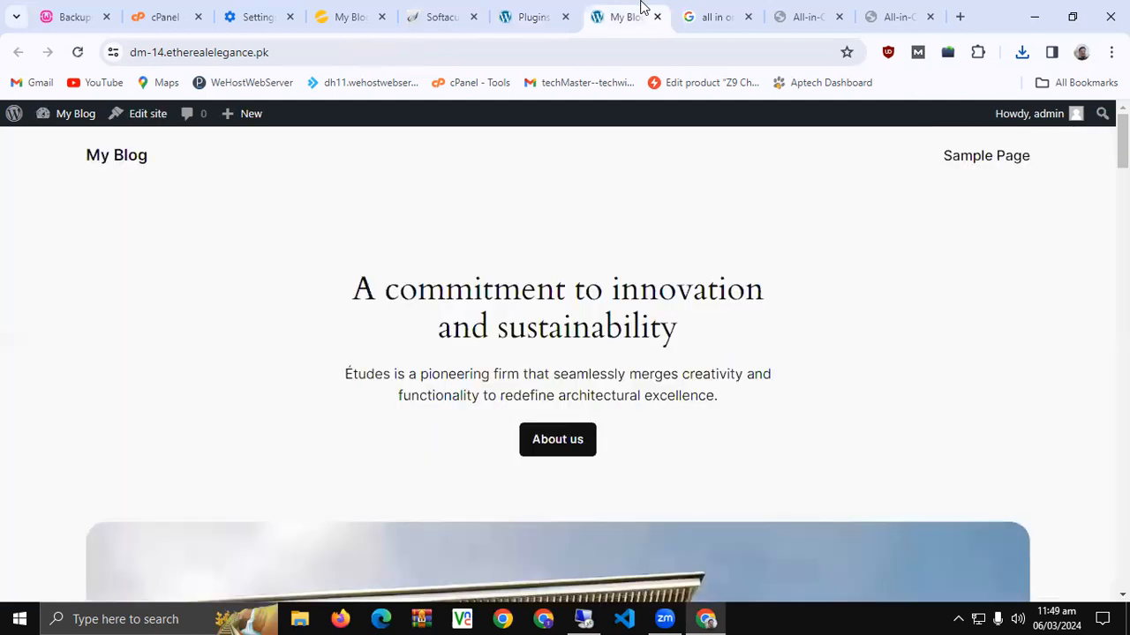
{"action": "left_click", "coordinate": [529, 17]}
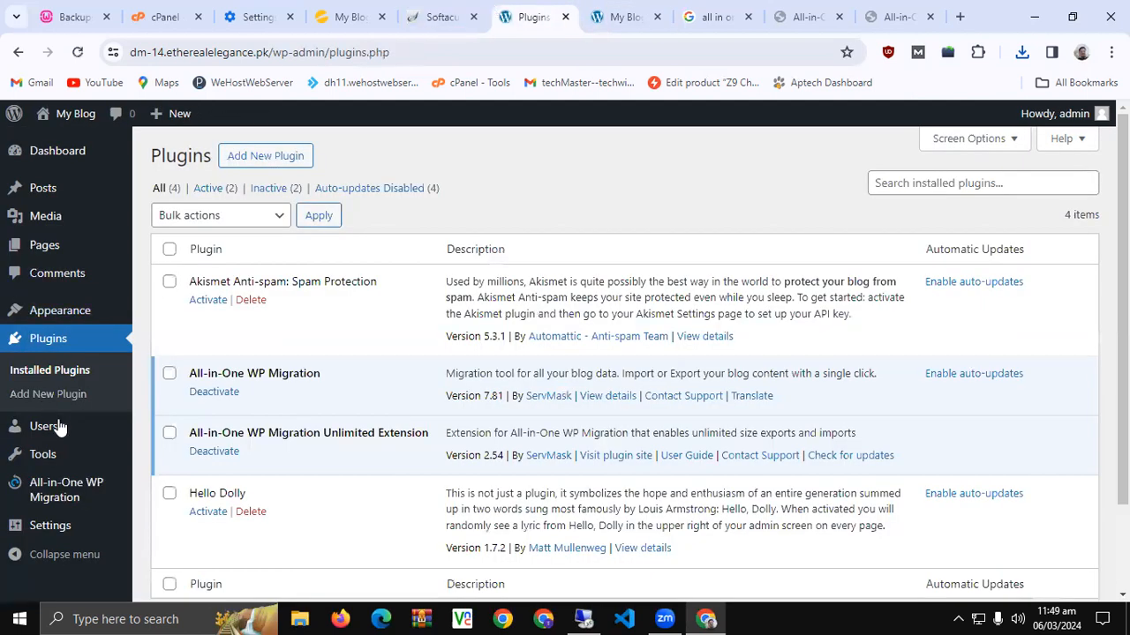
Try importing the Unlimited Extension zip as a site backup and dismiss the incompatible-file error
{"action": "mouse_move", "coordinate": [80, 494]}
{"action": "left_click", "coordinate": [164, 484]}
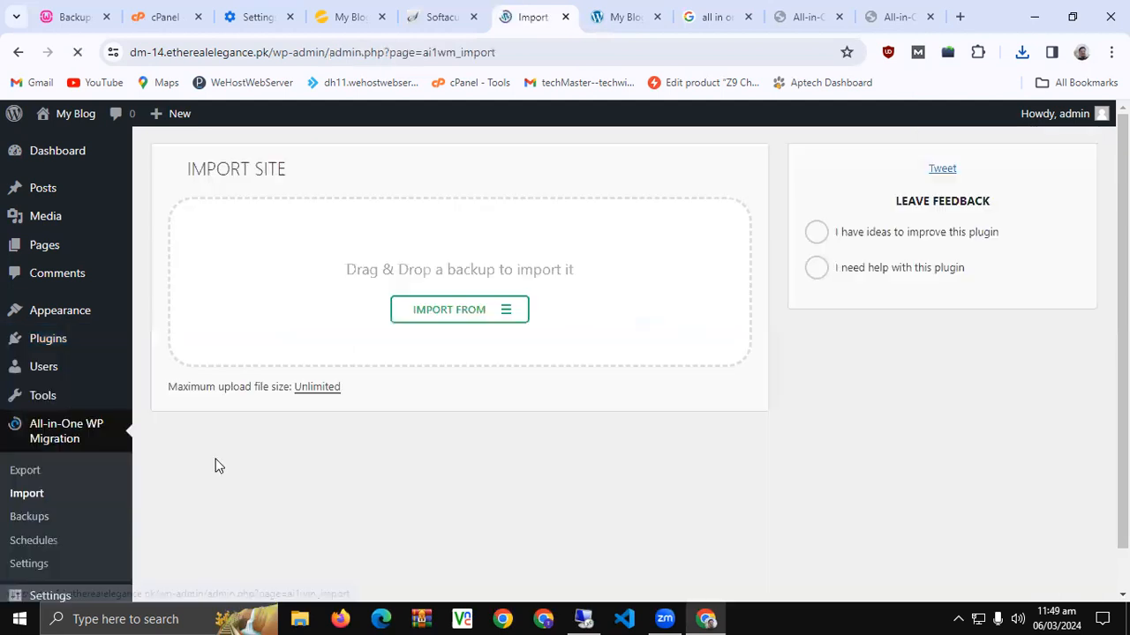
{"action": "left_click", "coordinate": [467, 316]}
{"action": "left_click", "coordinate": [474, 343]}
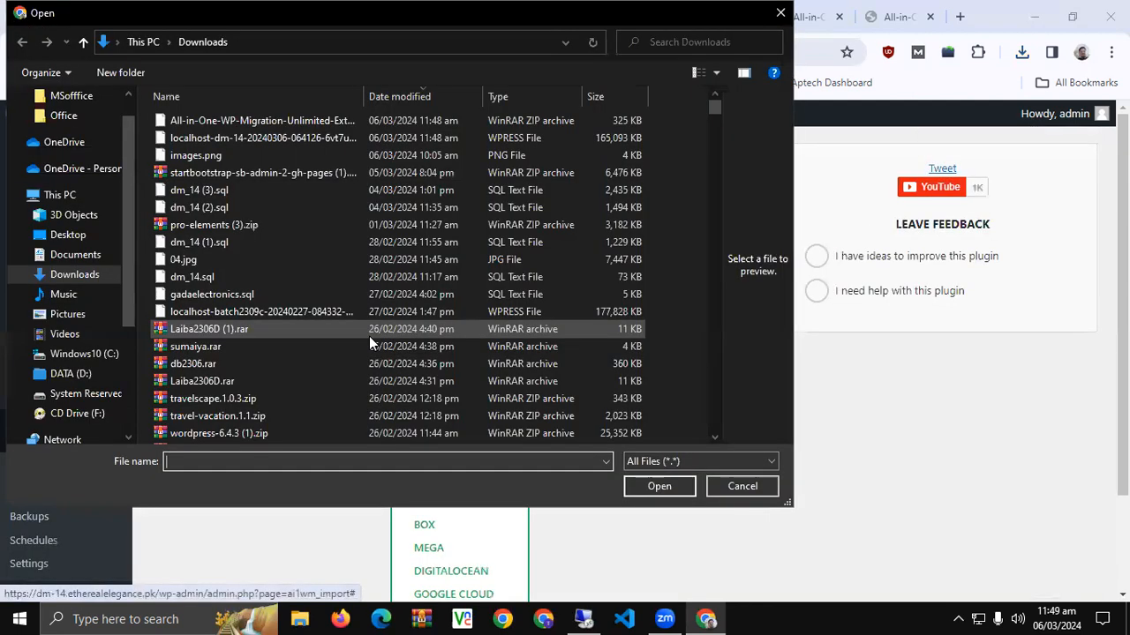
{"action": "double_click", "coordinate": [303, 122]}
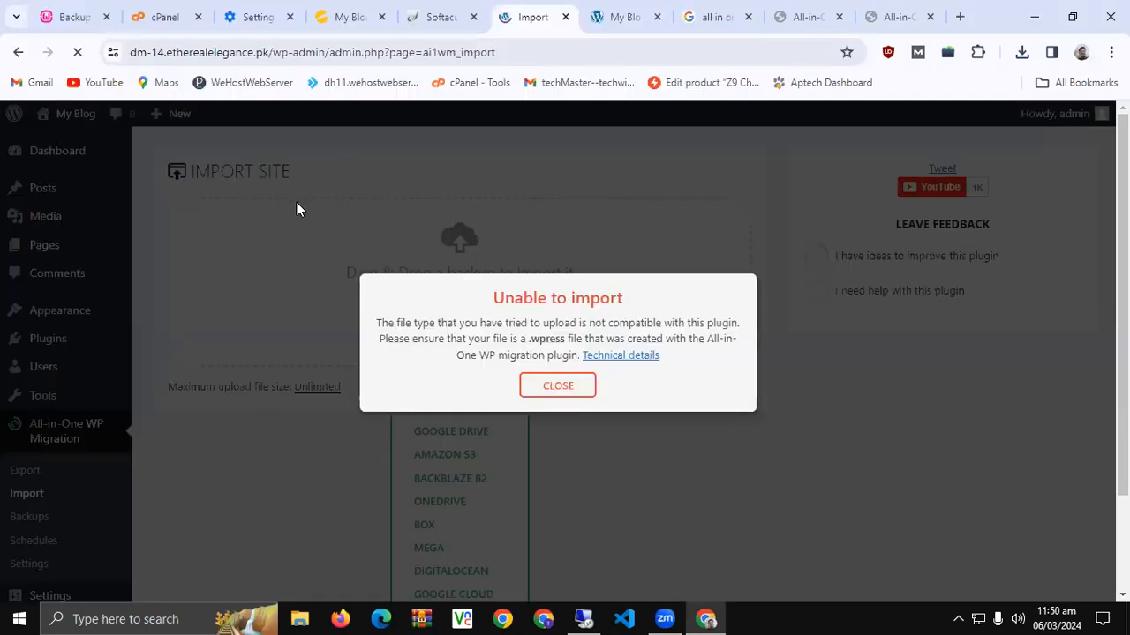
{"action": "left_click", "coordinate": [563, 396]}
Look through the wplocker result for the Unlimited Extension, then close that page
{"action": "left_click", "coordinate": [715, 16]}
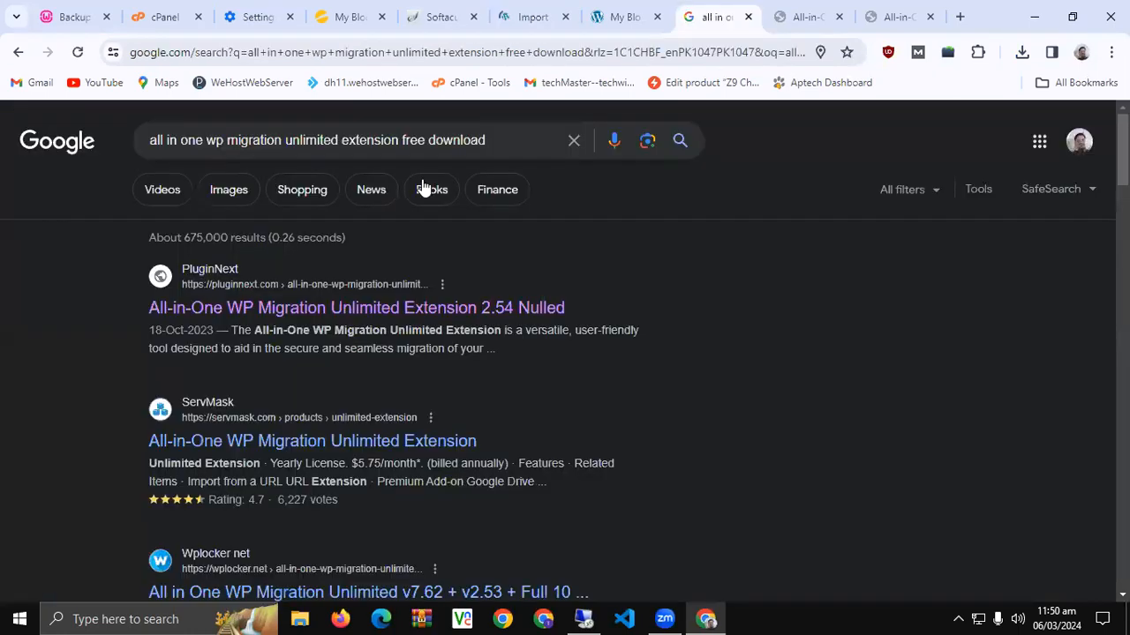
{"action": "scroll", "coordinate": [327, 365], "scroll_direction": "down", "scroll_amount": 2}
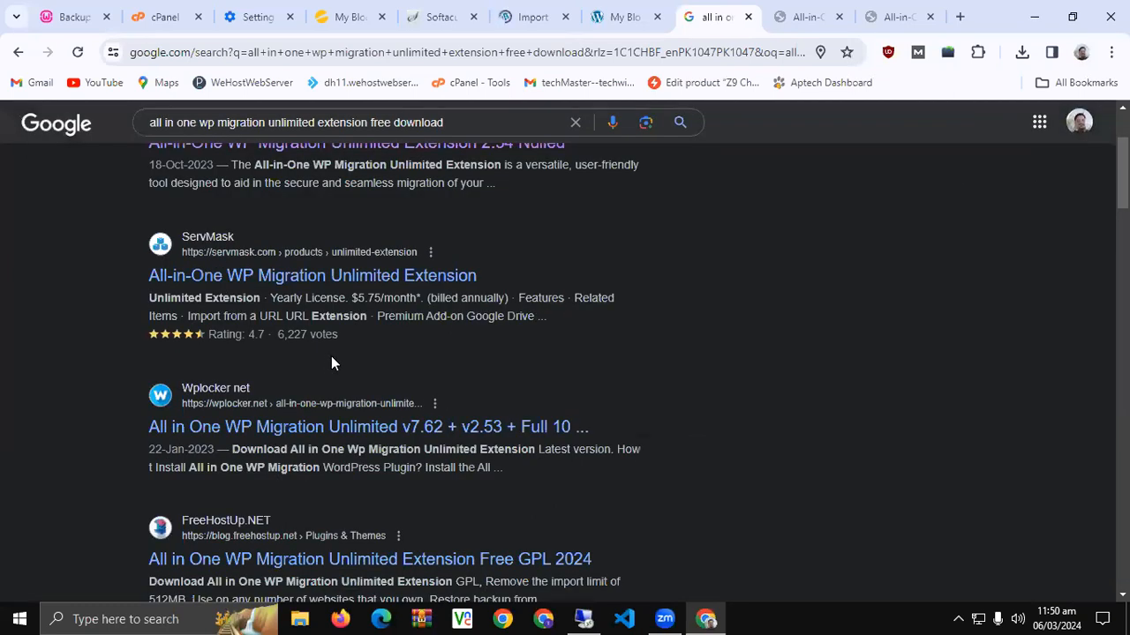
{"action": "scroll", "coordinate": [331, 355], "scroll_direction": "down", "scroll_amount": 1}
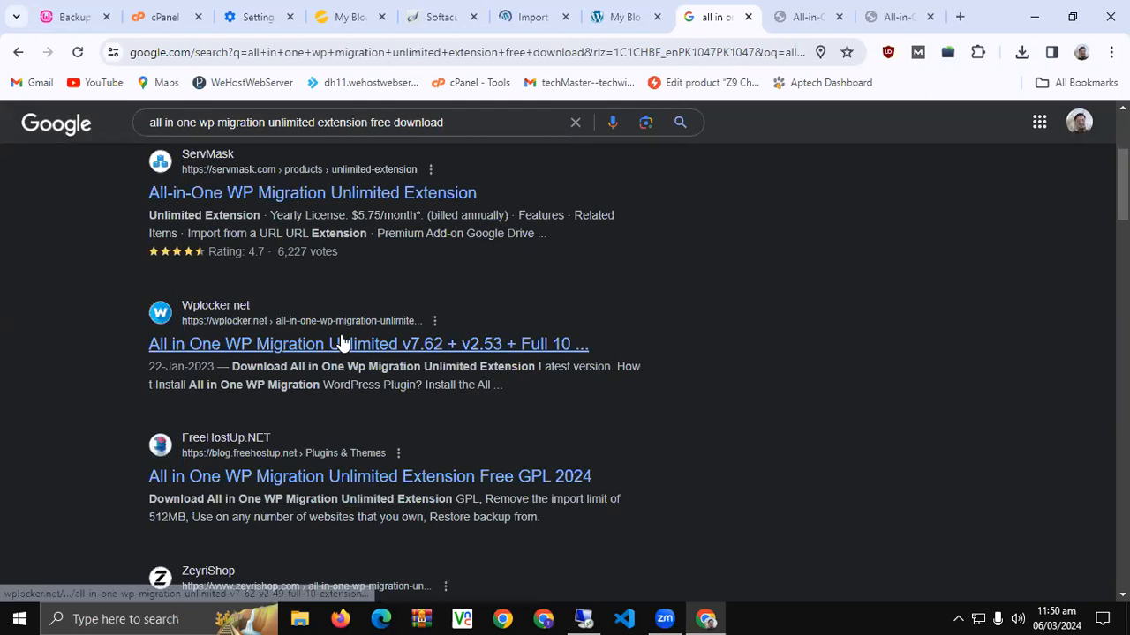
{"action": "middle_click", "coordinate": [342, 344]}
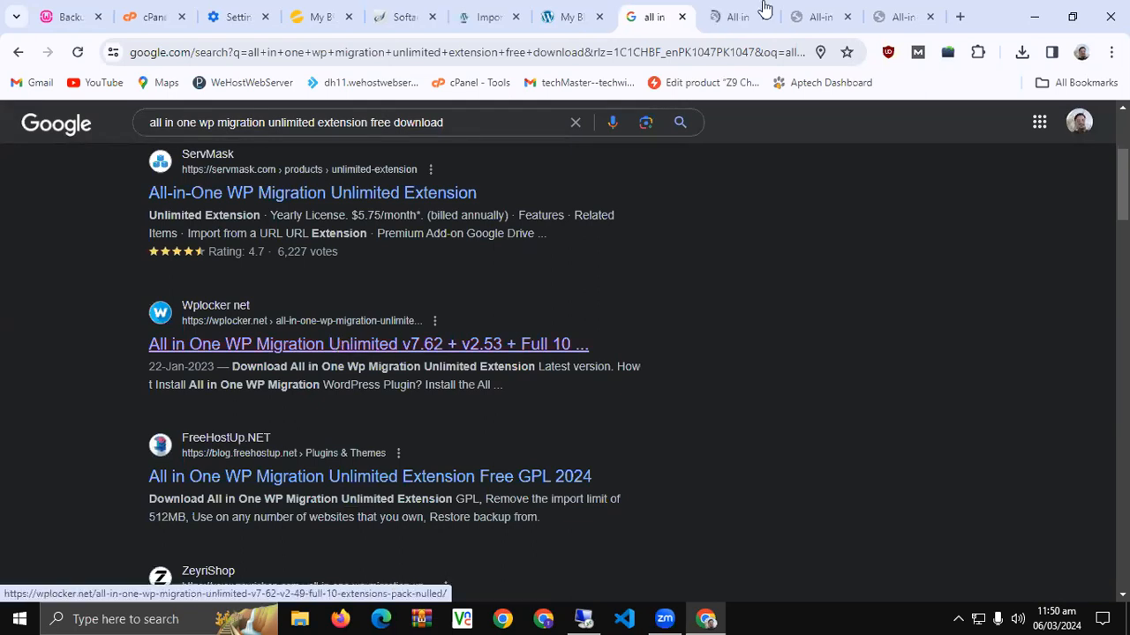
{"action": "left_click", "coordinate": [729, 16]}
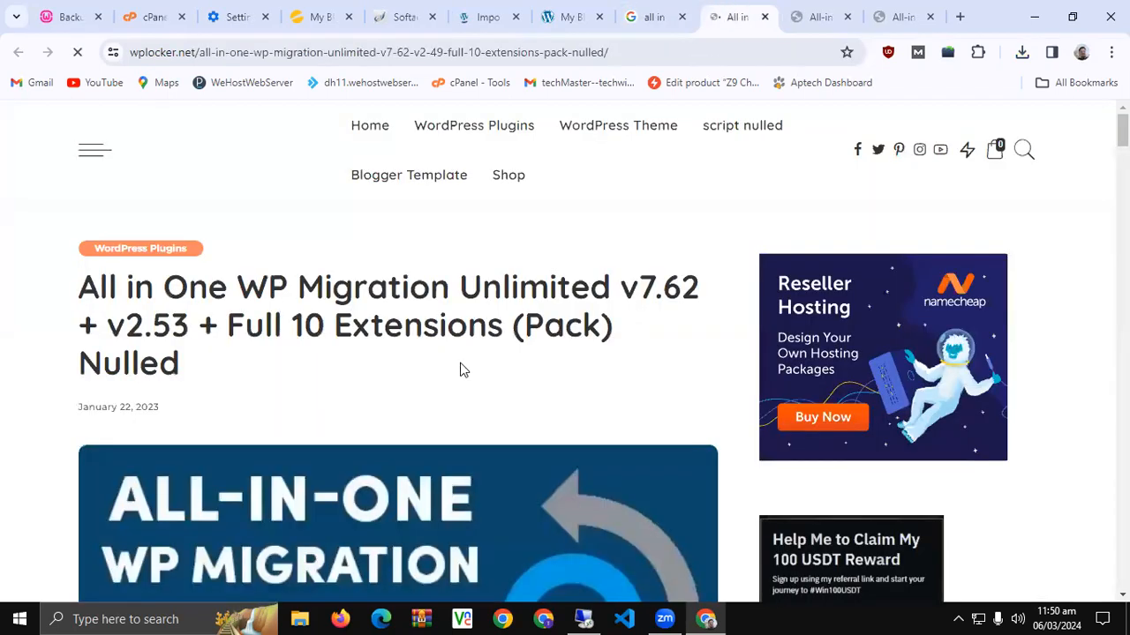
{"action": "scroll", "coordinate": [455, 369], "scroll_direction": "down", "scroll_amount": 10}
{"action": "scroll", "coordinate": [456, 369], "scroll_direction": "down", "scroll_amount": 10}
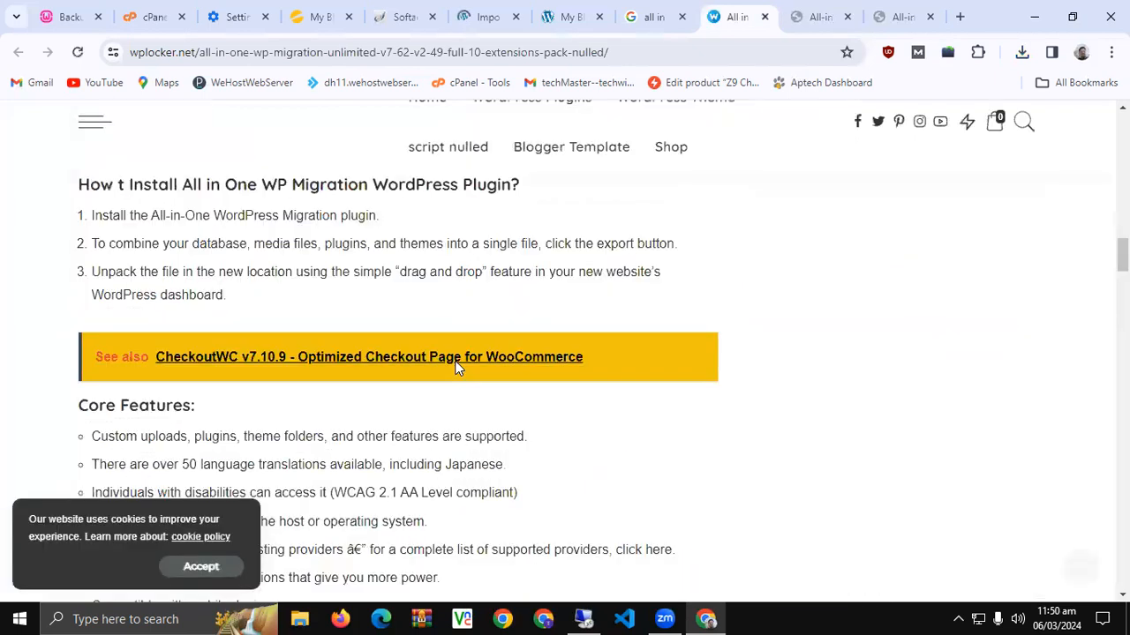
{"action": "scroll", "coordinate": [456, 369], "scroll_direction": "down", "scroll_amount": 5}
{"action": "scroll", "coordinate": [457, 365], "scroll_direction": "down", "scroll_amount": 4}
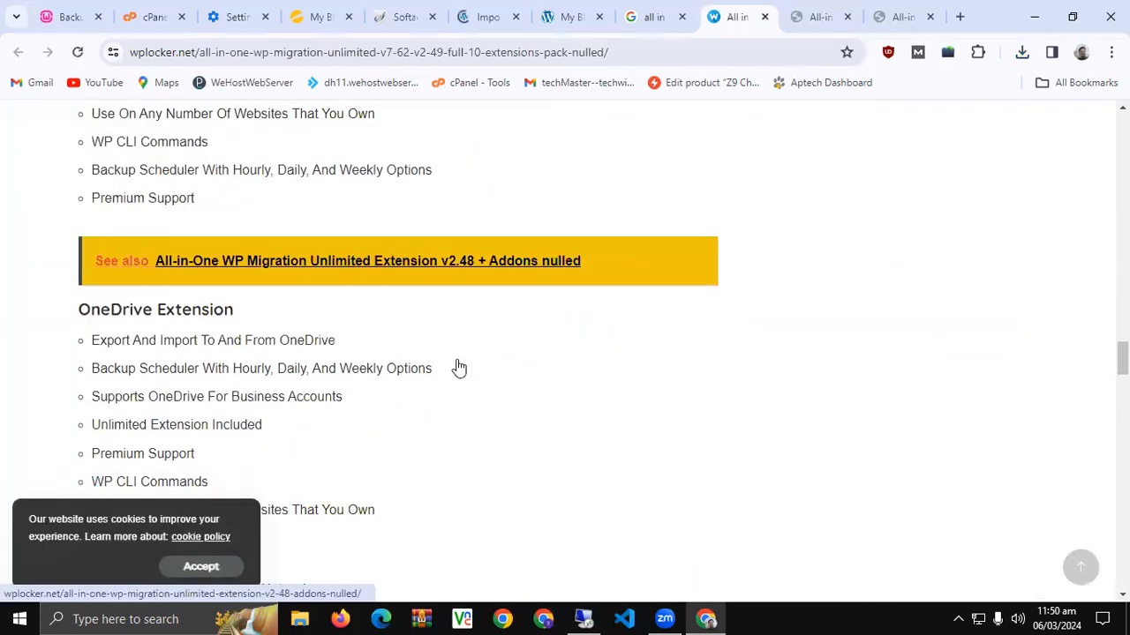
{"action": "scroll", "coordinate": [459, 368], "scroll_direction": "down", "scroll_amount": 4}
{"action": "scroll", "coordinate": [458, 366], "scroll_direction": "down", "scroll_amount": 5}
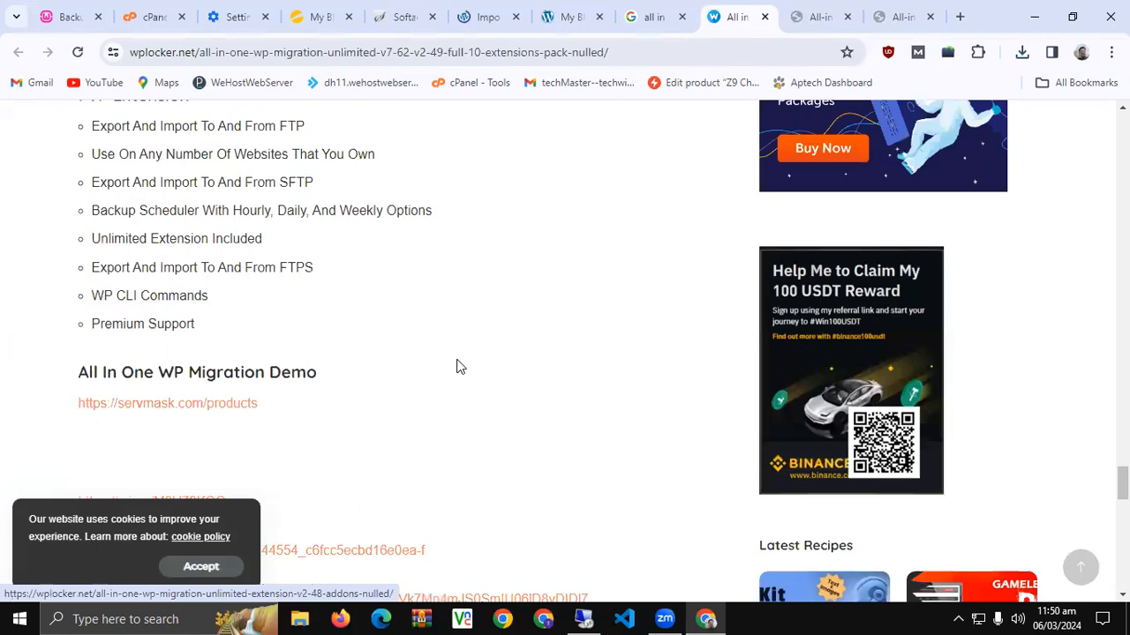
{"action": "left_click", "coordinate": [764, 17]}
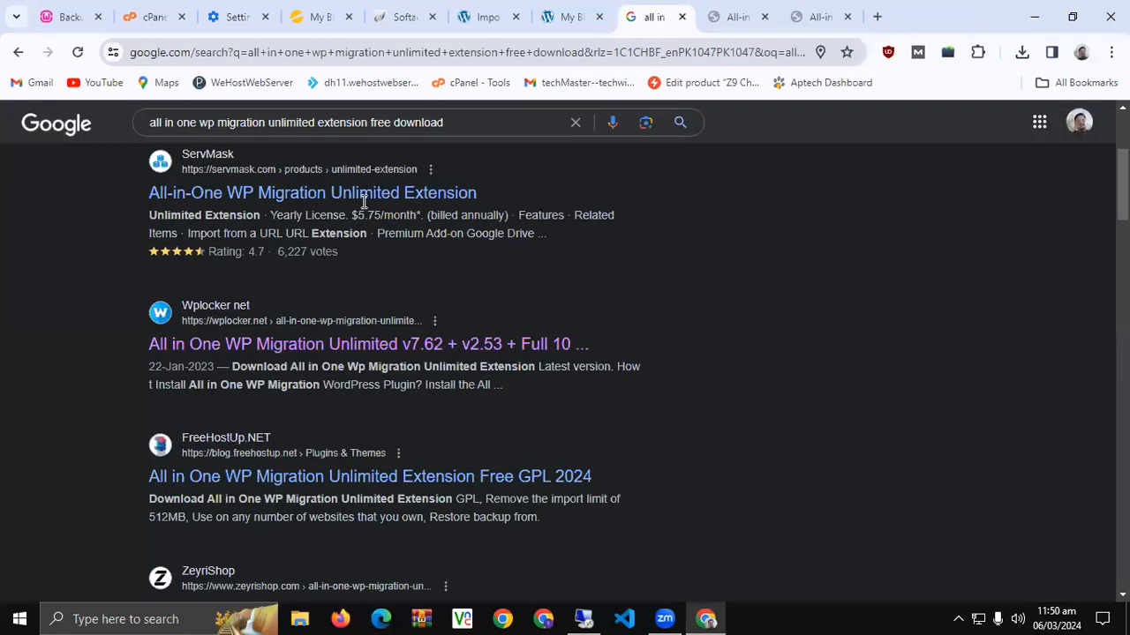
Open the FreeHostUp result, search for the Unlimited Extension license, and open the Advance Version result
{"action": "scroll", "coordinate": [388, 312], "scroll_direction": "down", "scroll_amount": 2}
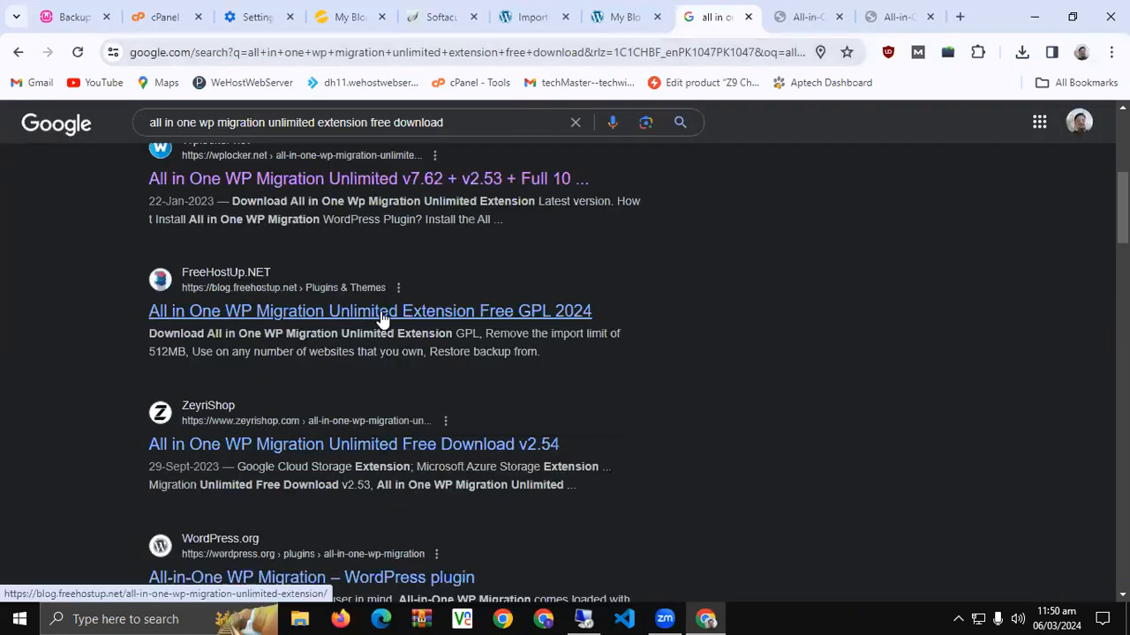
{"action": "middle_click", "coordinate": [382, 319]}
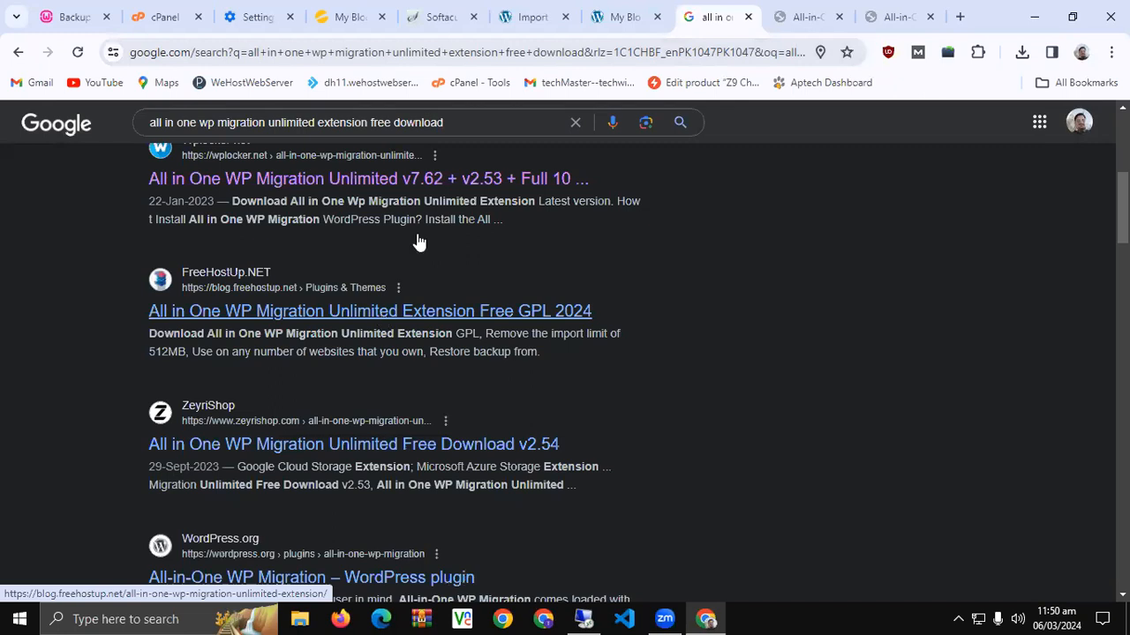
{"action": "left_click", "coordinate": [482, 129]}
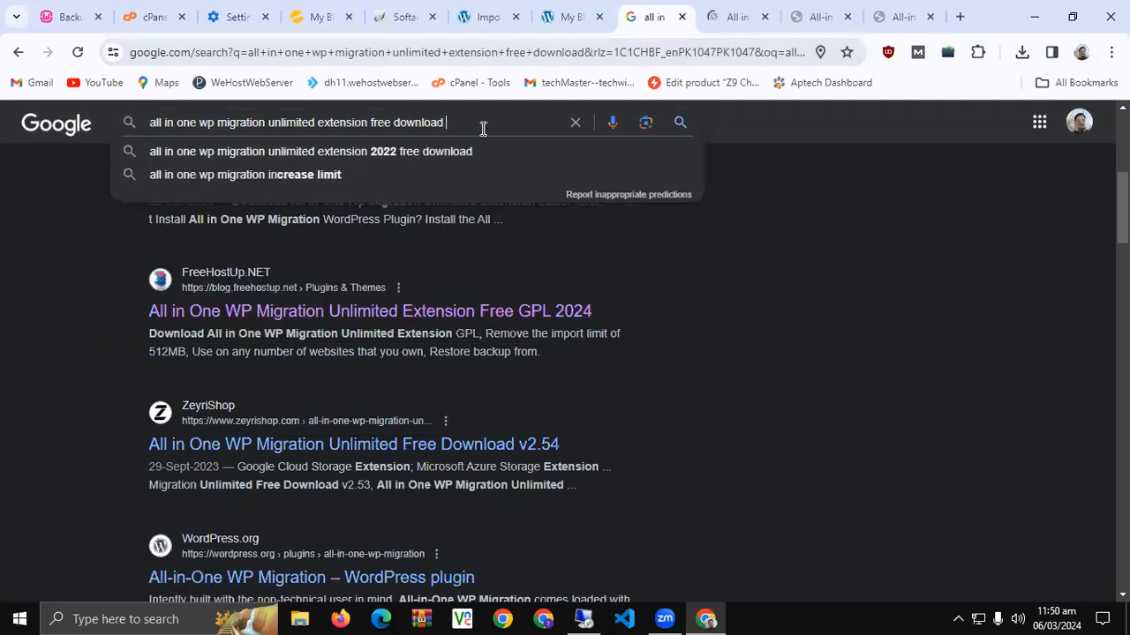
{"action": "type", "text": "gl"}
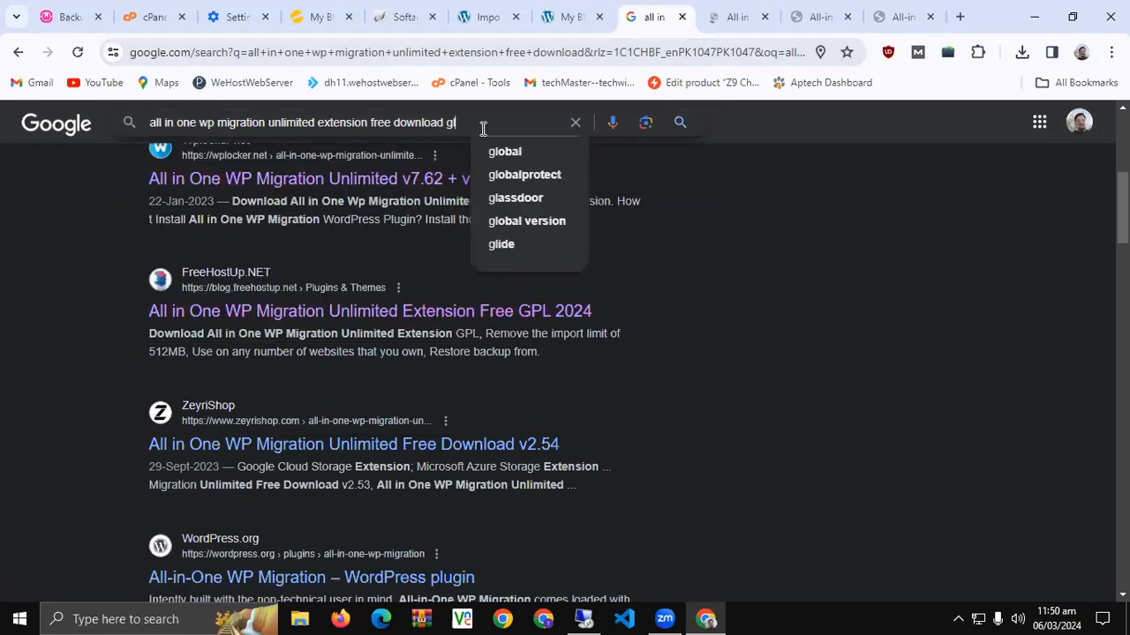
{"action": "type", "text": "iiscepse"}
{"action": "key", "text": "Return"}
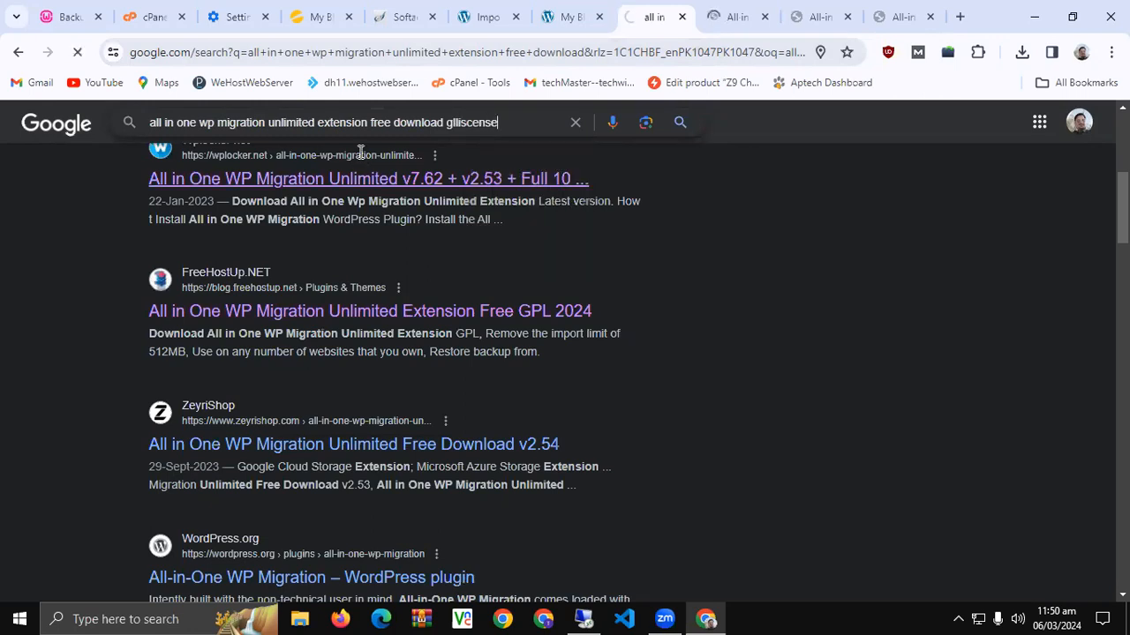
{"action": "left_click", "coordinate": [324, 271]}
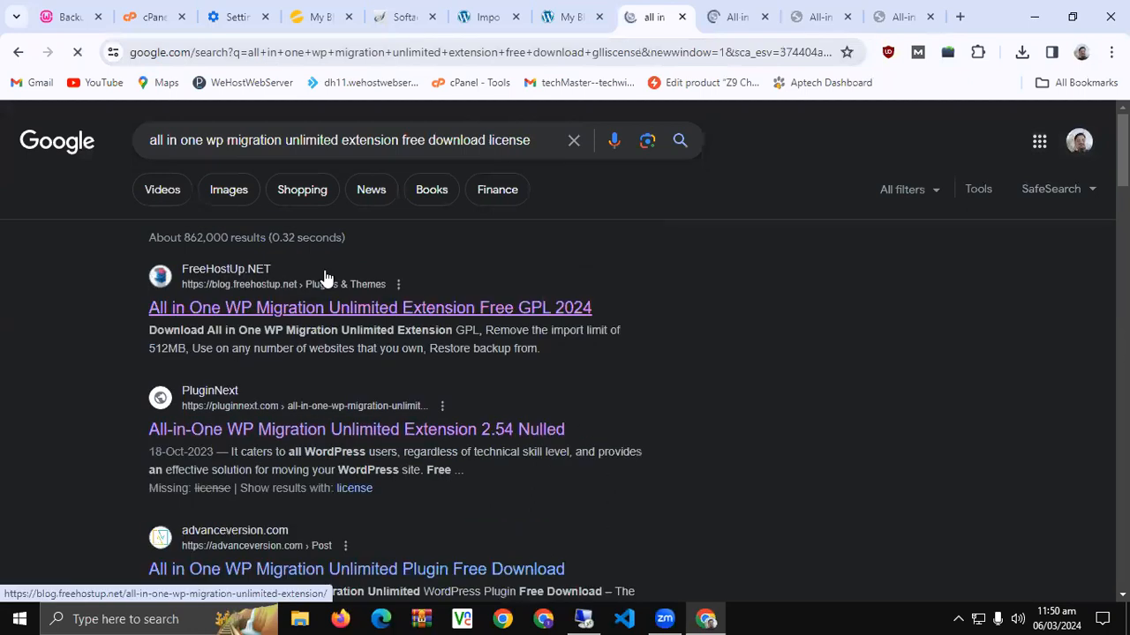
{"action": "scroll", "coordinate": [325, 273], "scroll_direction": "down", "scroll_amount": 3}
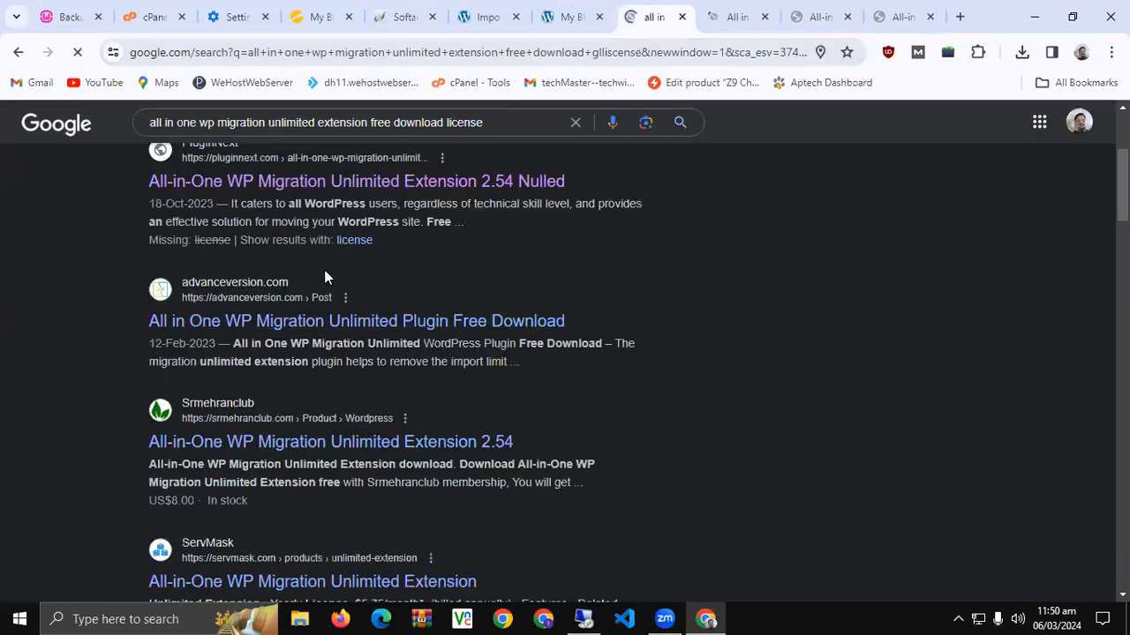
{"action": "right_click", "coordinate": [327, 324]}
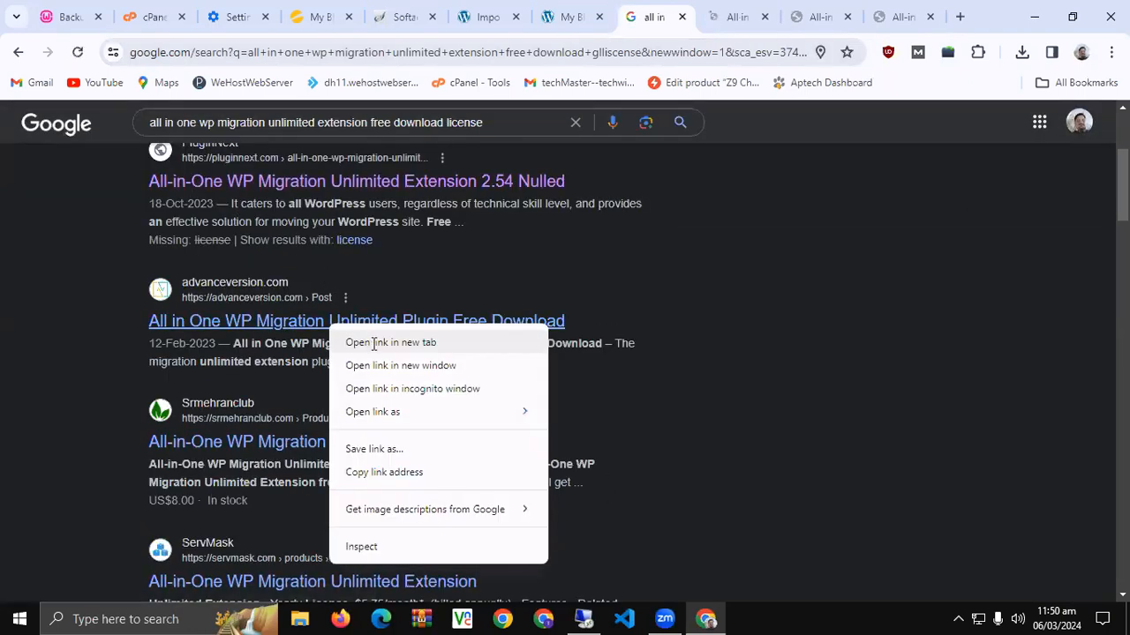
{"action": "left_click", "coordinate": [371, 342]}
On the FreeHostUp article, dismiss the cookie notice and open the blggr.one download link
{"action": "key", "text": "ctrl+Tab"}
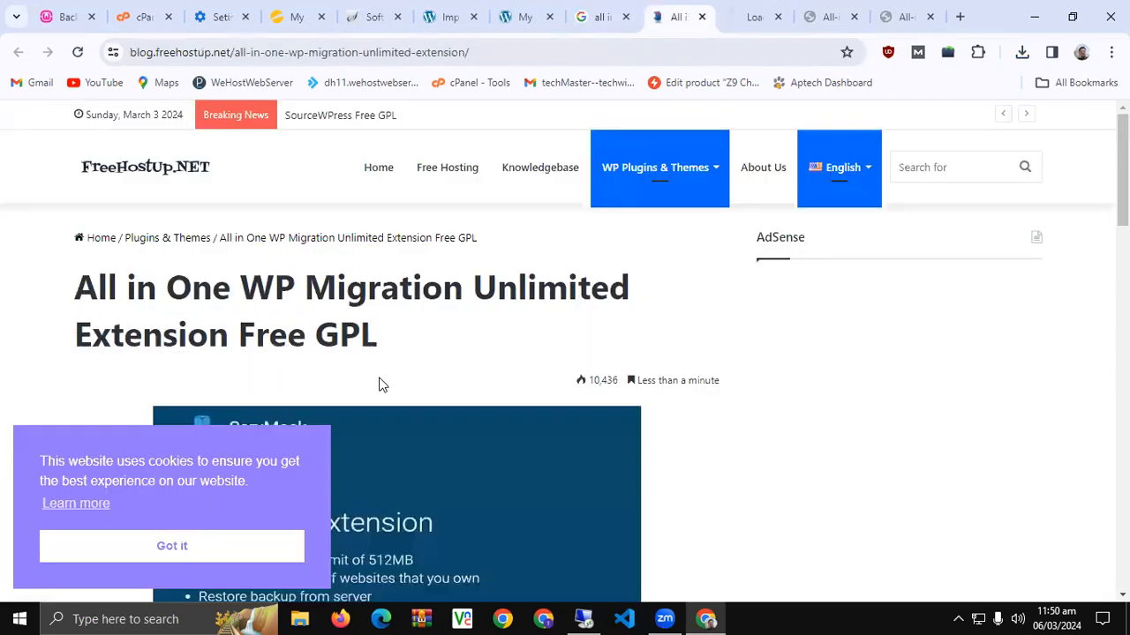
{"action": "scroll", "coordinate": [338, 397], "scroll_direction": "down", "scroll_amount": 5}
{"action": "left_click", "coordinate": [252, 556]}
{"action": "scroll", "coordinate": [411, 386], "scroll_direction": "down", "scroll_amount": 3}
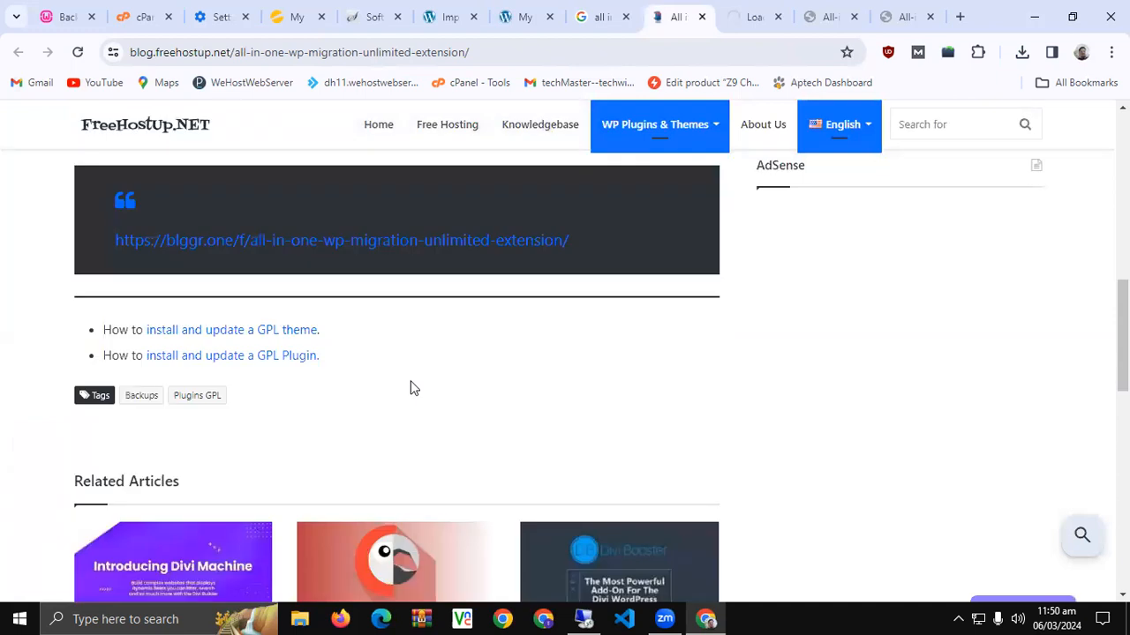
{"action": "left_click", "coordinate": [439, 239]}
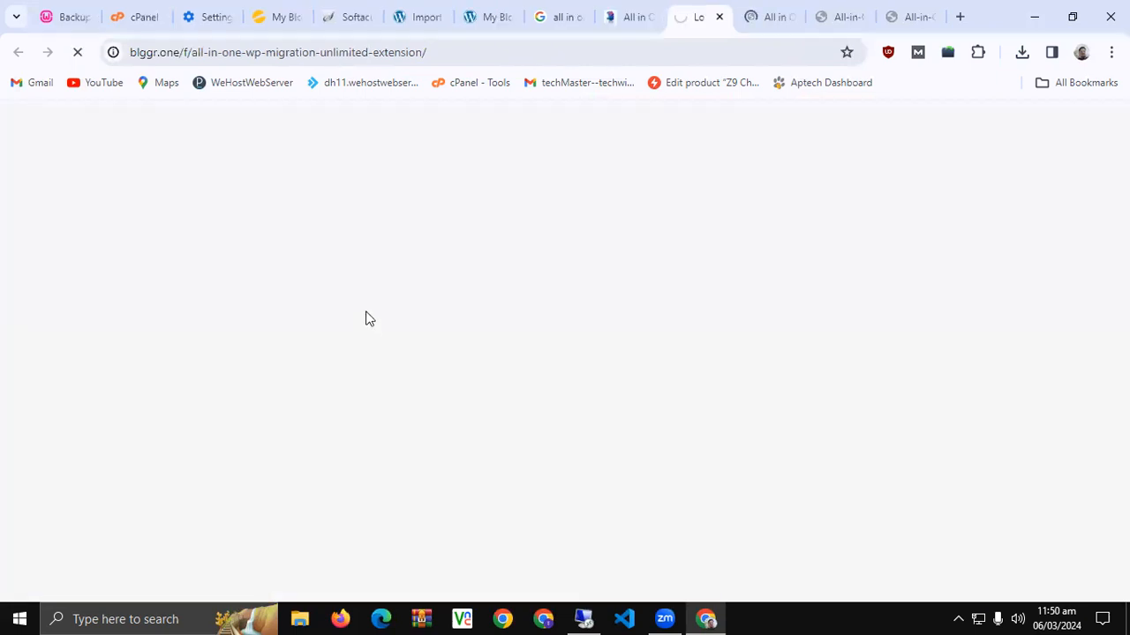
Scroll the Advance Version article and open its Unlimited Extension download article
{"action": "left_click", "coordinate": [786, 9]}
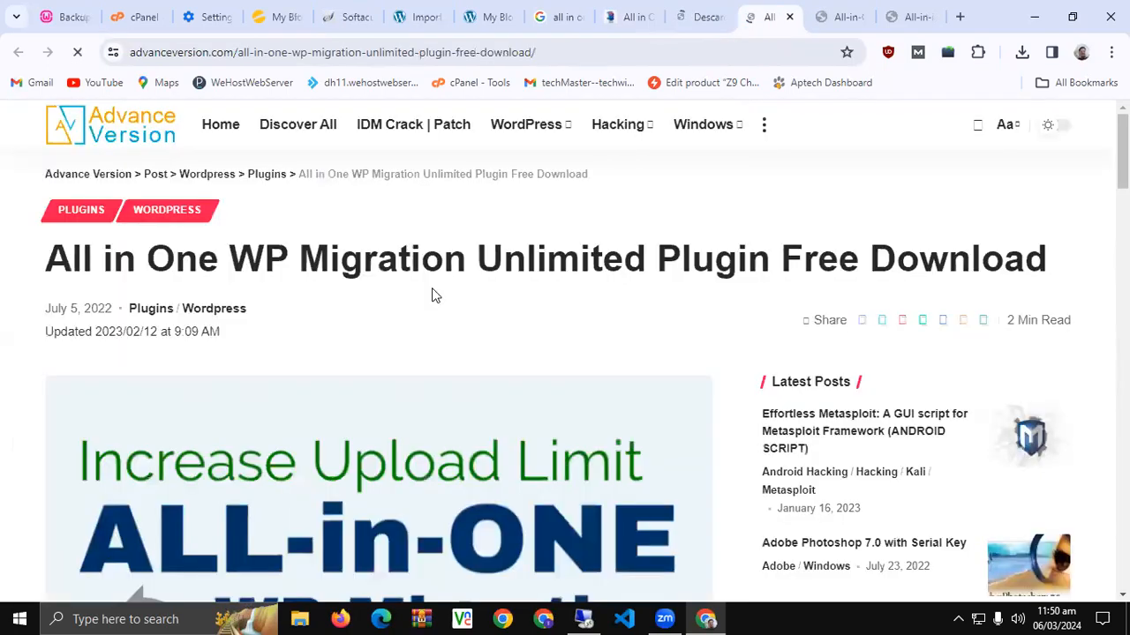
{"action": "scroll", "coordinate": [431, 295], "scroll_direction": "down", "scroll_amount": 10}
{"action": "scroll", "coordinate": [432, 296], "scroll_direction": "down", "scroll_amount": 6}
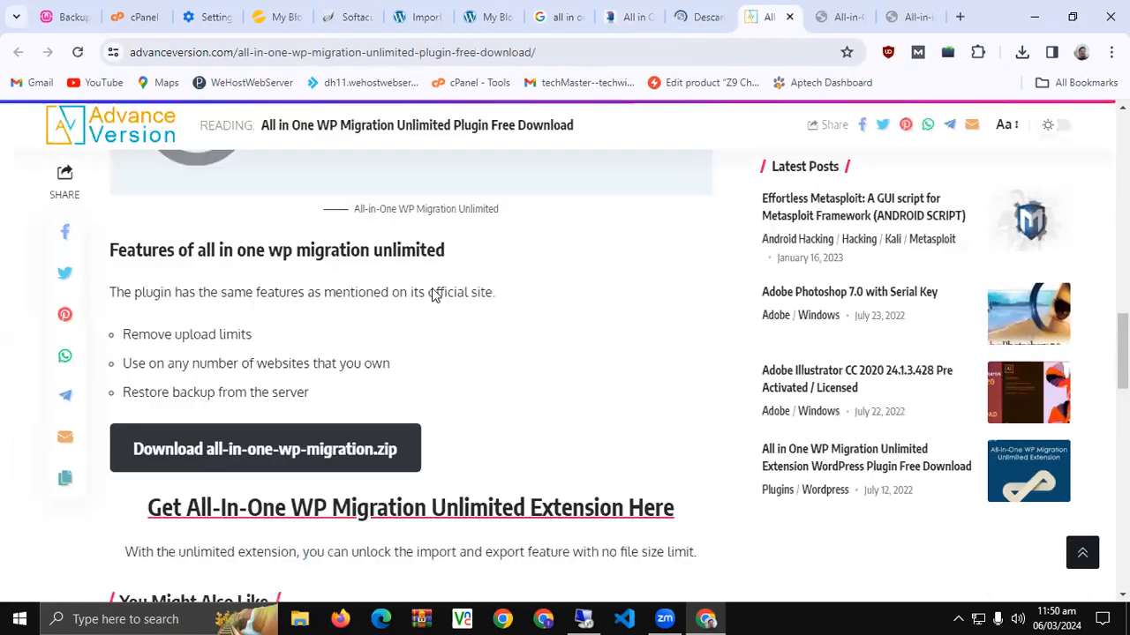
{"action": "scroll", "coordinate": [432, 289], "scroll_direction": "down", "scroll_amount": 3}
{"action": "scroll", "coordinate": [432, 288], "scroll_direction": "up", "scroll_amount": 2}
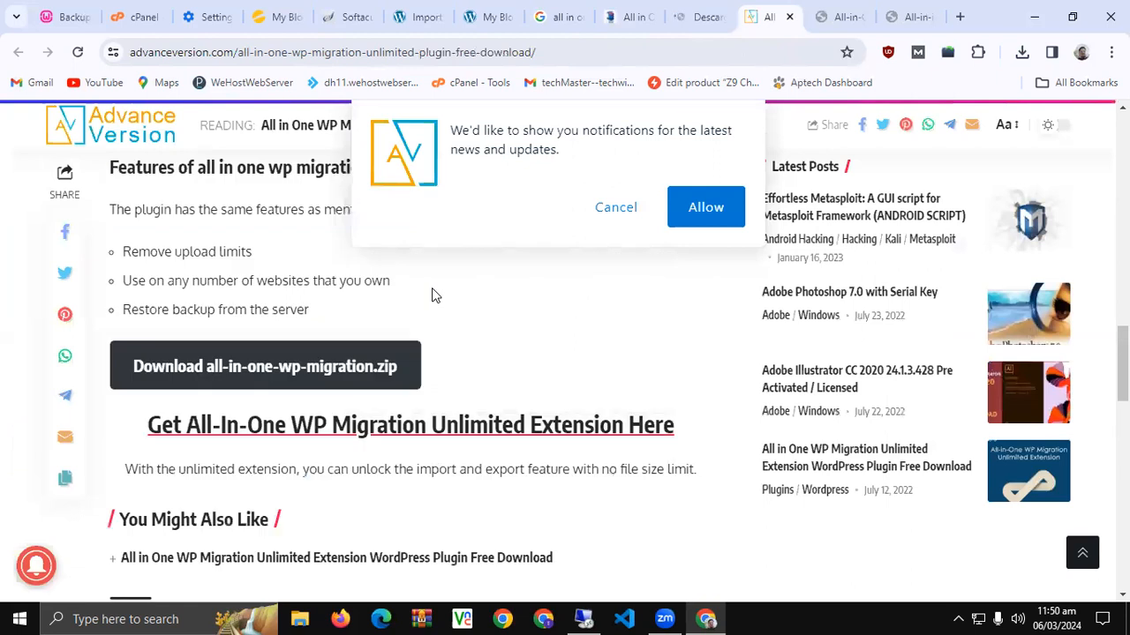
{"action": "scroll", "coordinate": [432, 288], "scroll_direction": "down", "scroll_amount": 5}
{"action": "scroll", "coordinate": [327, 303], "scroll_direction": "up", "scroll_amount": 3}
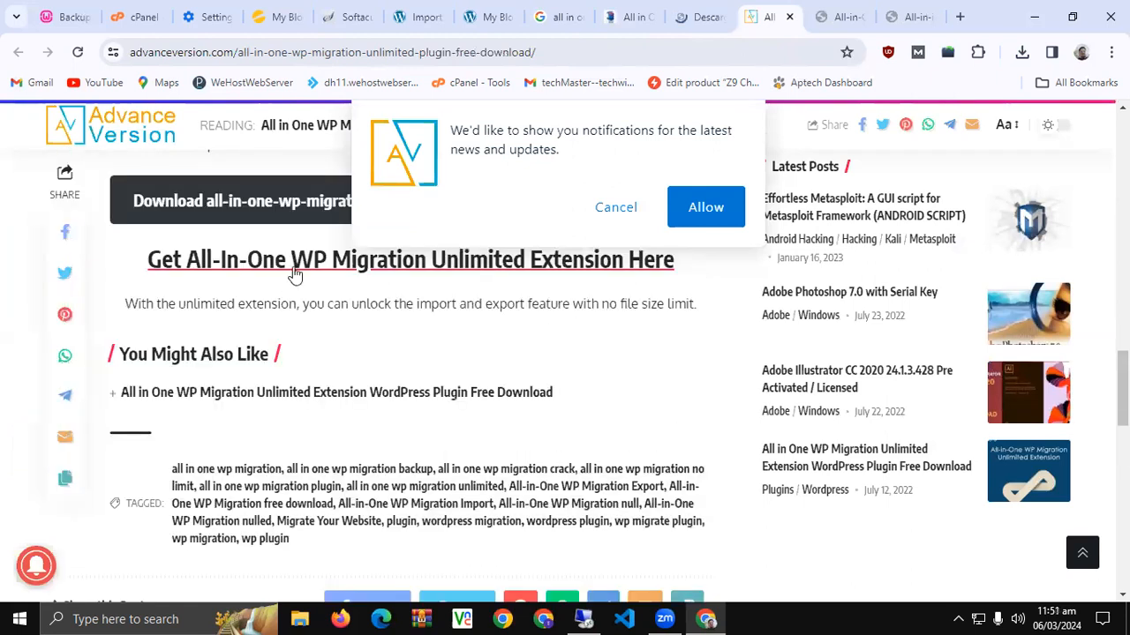
{"action": "left_click", "coordinate": [296, 276]}
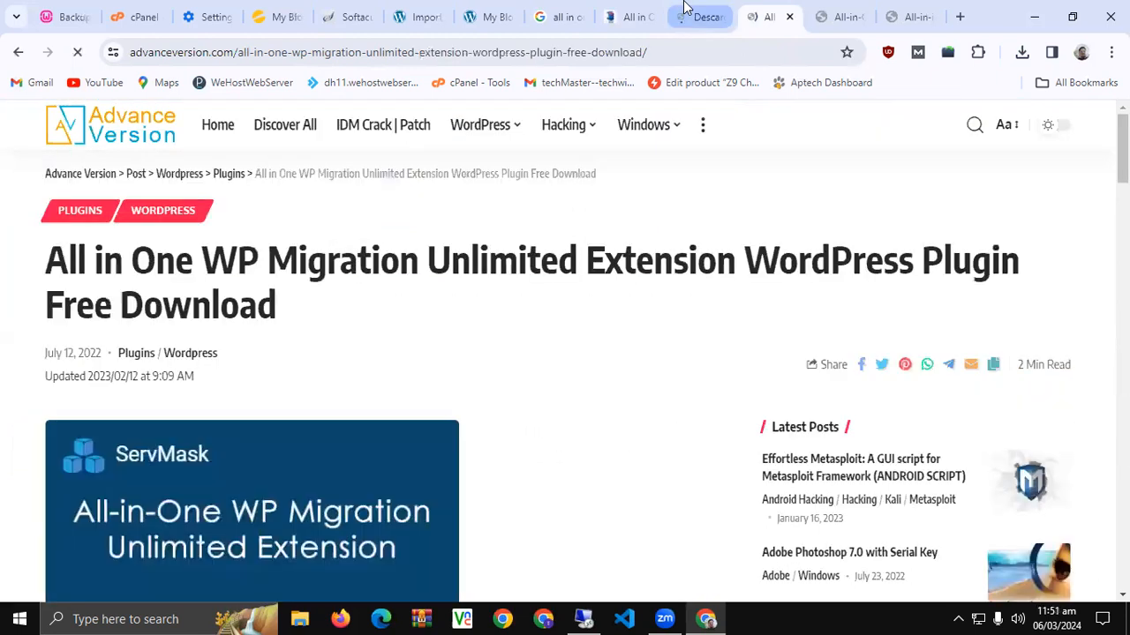
Download all-in-one-wp-migration-unlimited-extension.zip (335 KB) from the blggr.one page
{"action": "left_click", "coordinate": [664, 17]}
{"action": "scroll", "coordinate": [508, 297], "scroll_direction": "down", "scroll_amount": 5}
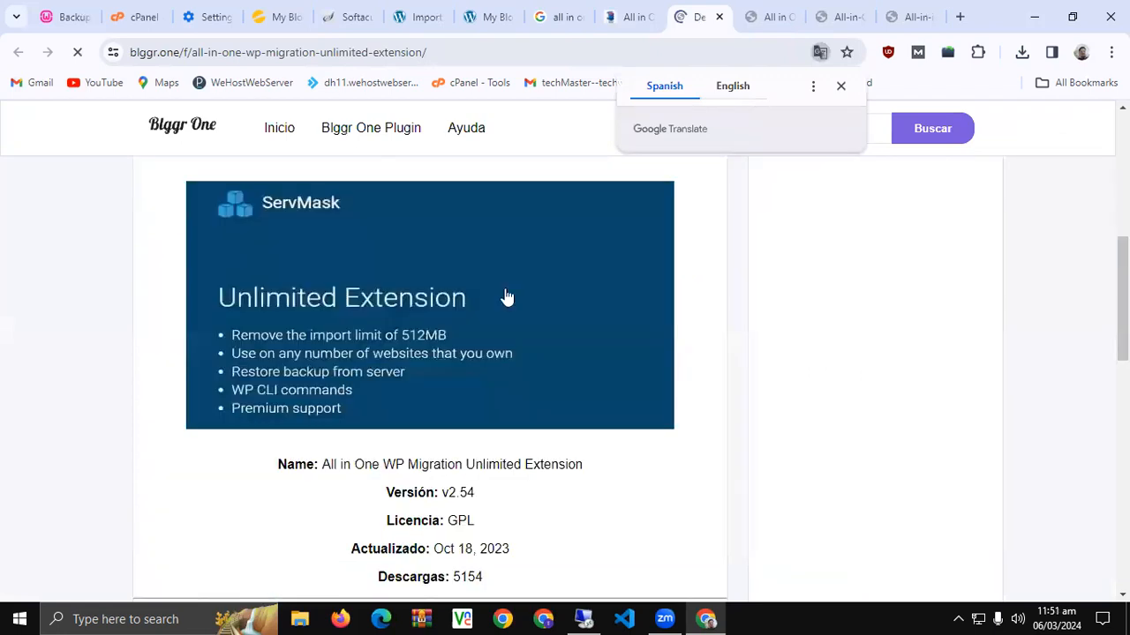
{"action": "scroll", "coordinate": [507, 298], "scroll_direction": "down", "scroll_amount": 3}
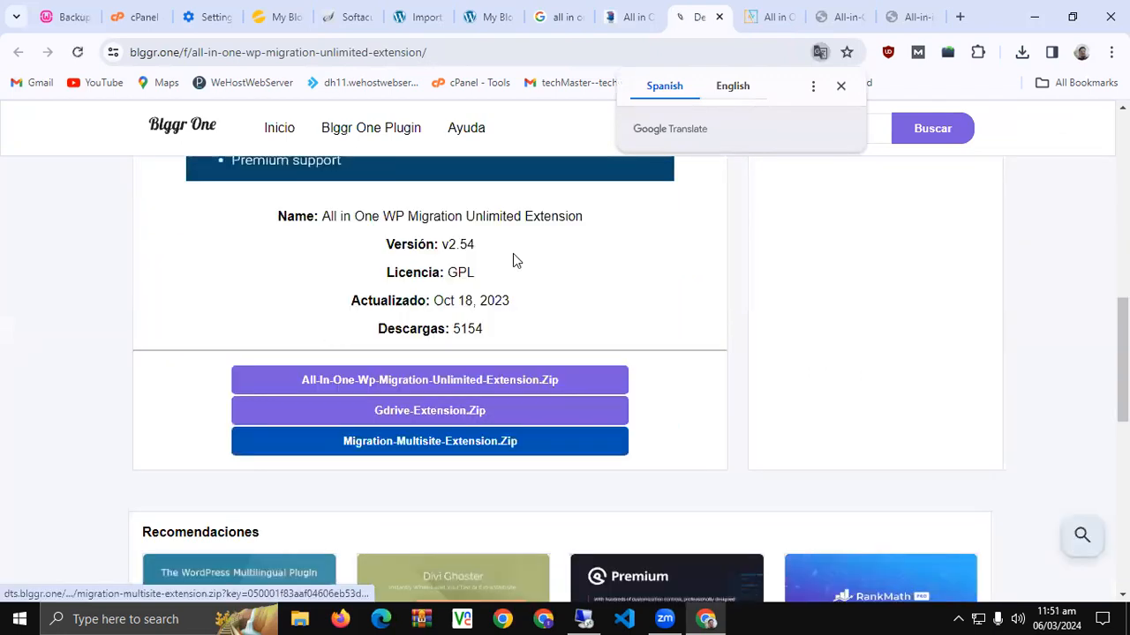
{"action": "left_click", "coordinate": [528, 381]}
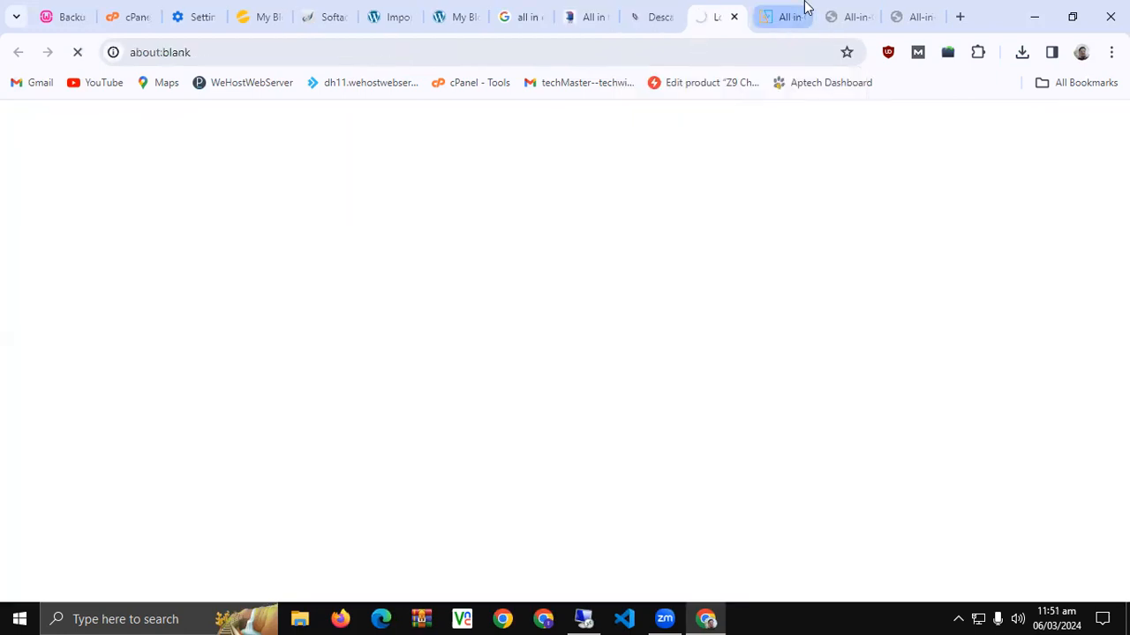
{"action": "scroll", "coordinate": [643, 212], "scroll_direction": "down", "scroll_amount": 5}
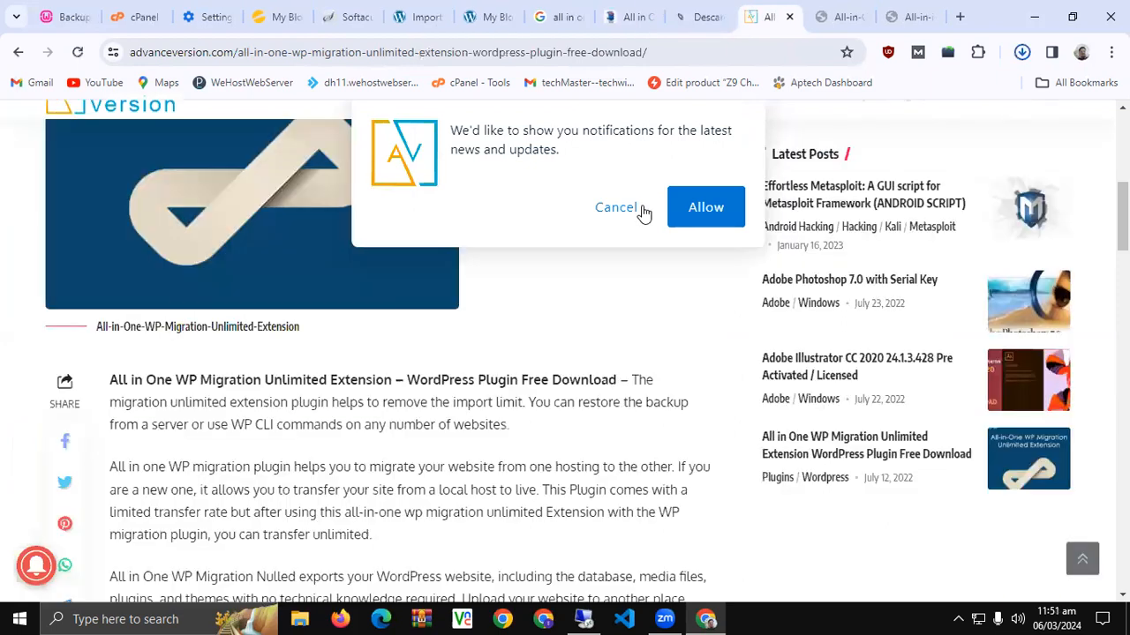
{"action": "scroll", "coordinate": [474, 395], "scroll_direction": "down", "scroll_amount": 5}
{"action": "scroll", "coordinate": [474, 396], "scroll_direction": "down", "scroll_amount": 10}
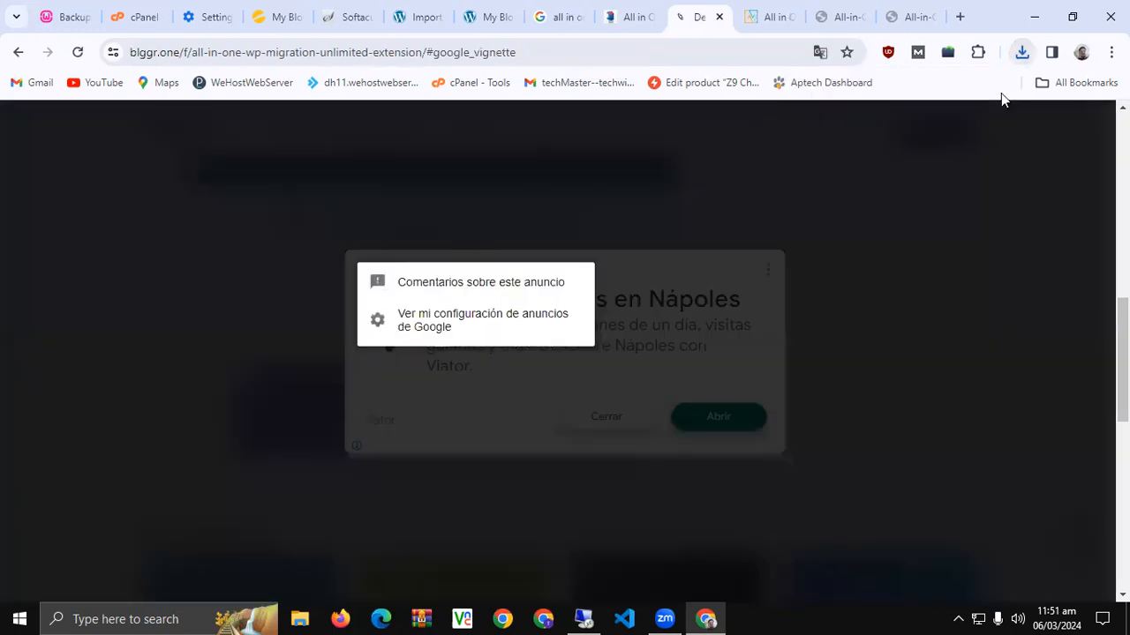
Remove the older 325 KB v2.54 zip from Downloads, copy the folder path, and return to Chrome
{"action": "left_click", "coordinate": [510, 282]}
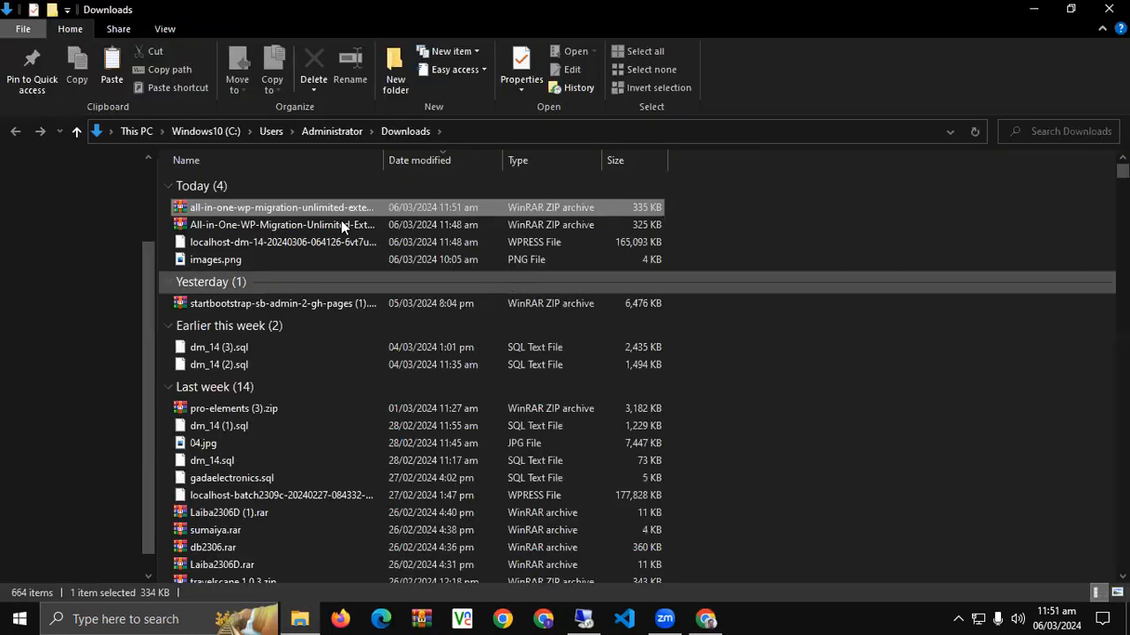
{"action": "double_click", "coordinate": [342, 225]}
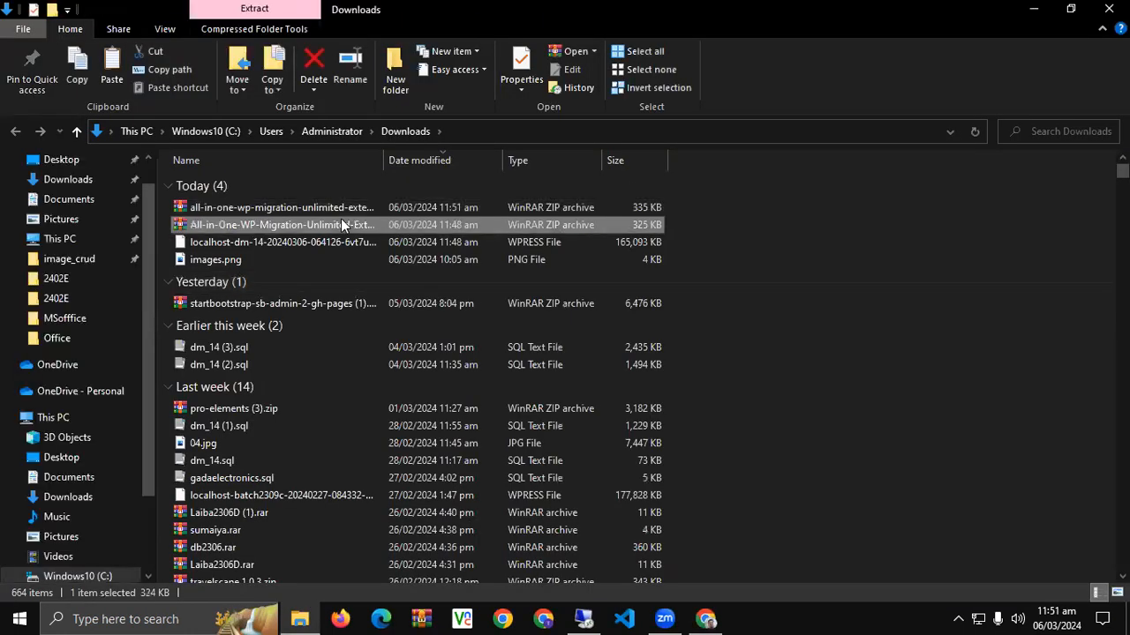
{"action": "left_click", "coordinate": [496, 136]}
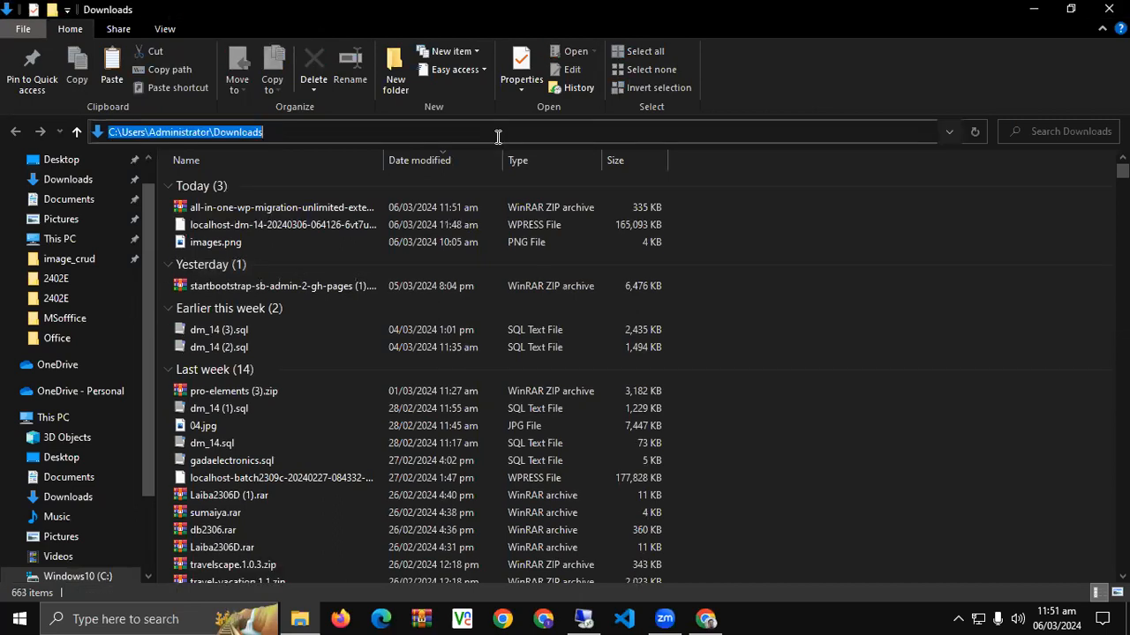
{"action": "key", "text": "ctrl+c"}
{"action": "key", "text": "alt+Tab"}
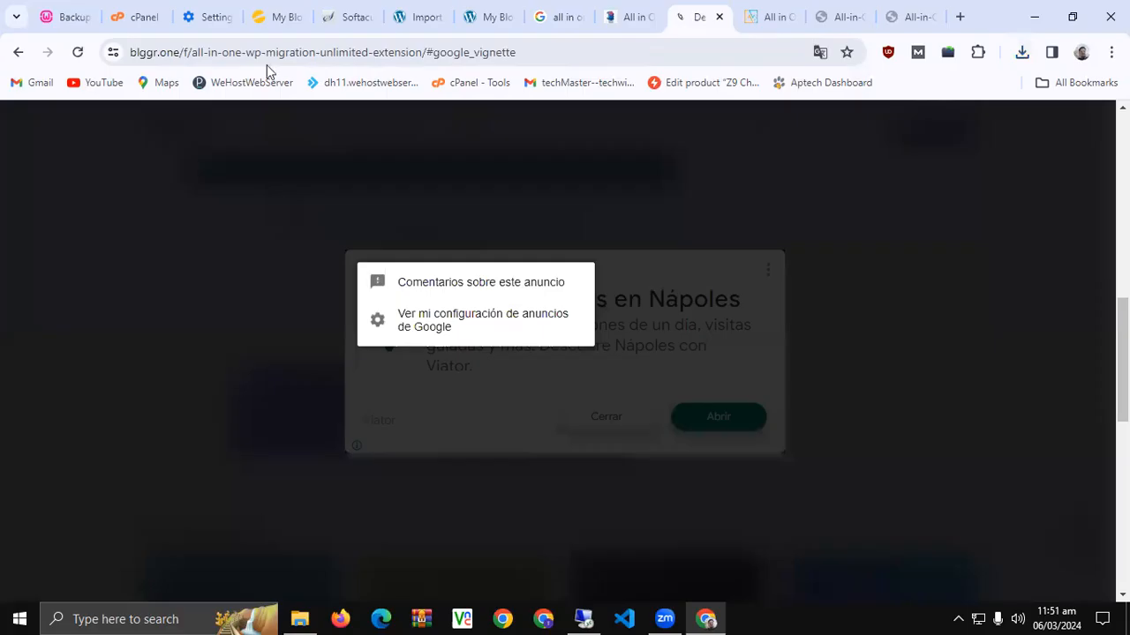
Deactivate and delete the installed All-in-One WP Migration Unlimited Extension plugin
{"action": "left_click", "coordinate": [413, 12]}
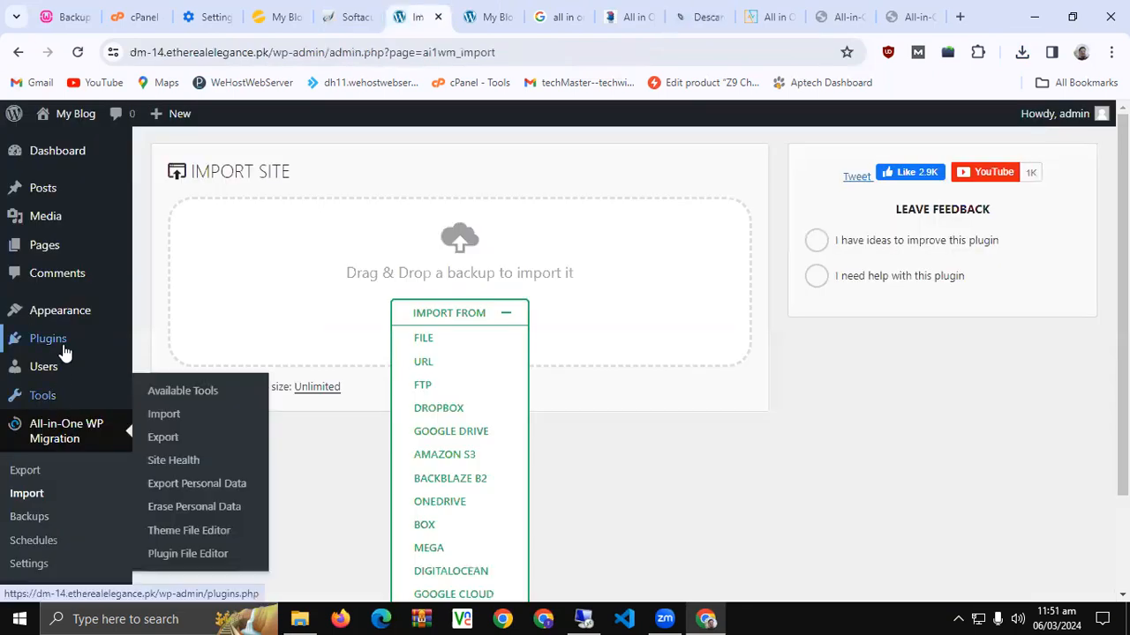
{"action": "key", "text": "Return"}
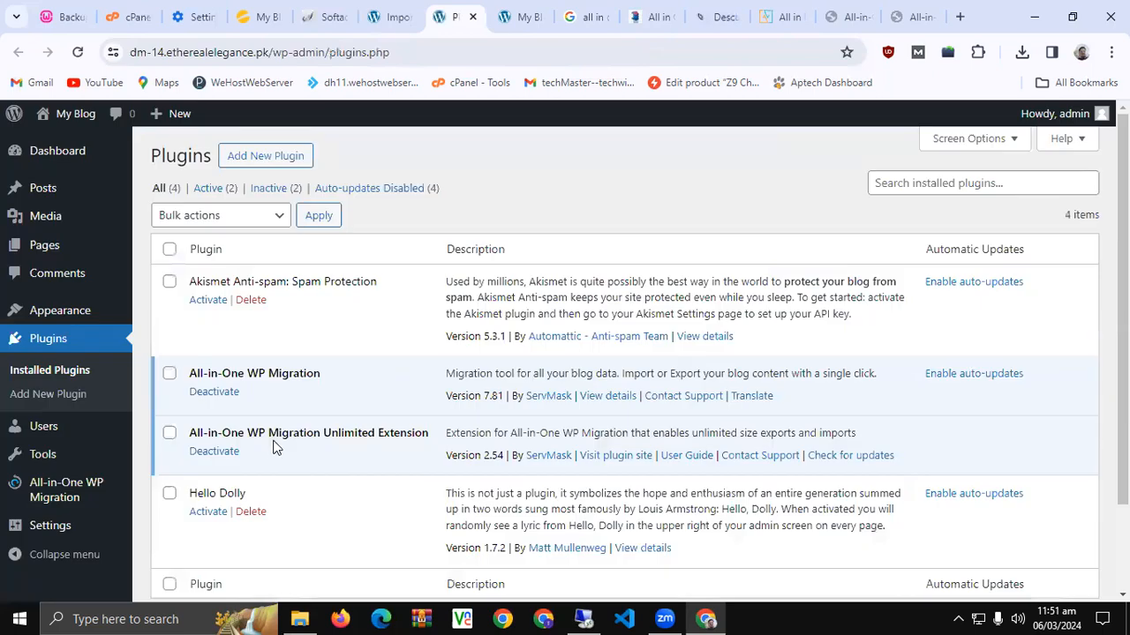
{"action": "left_click", "coordinate": [216, 452]}
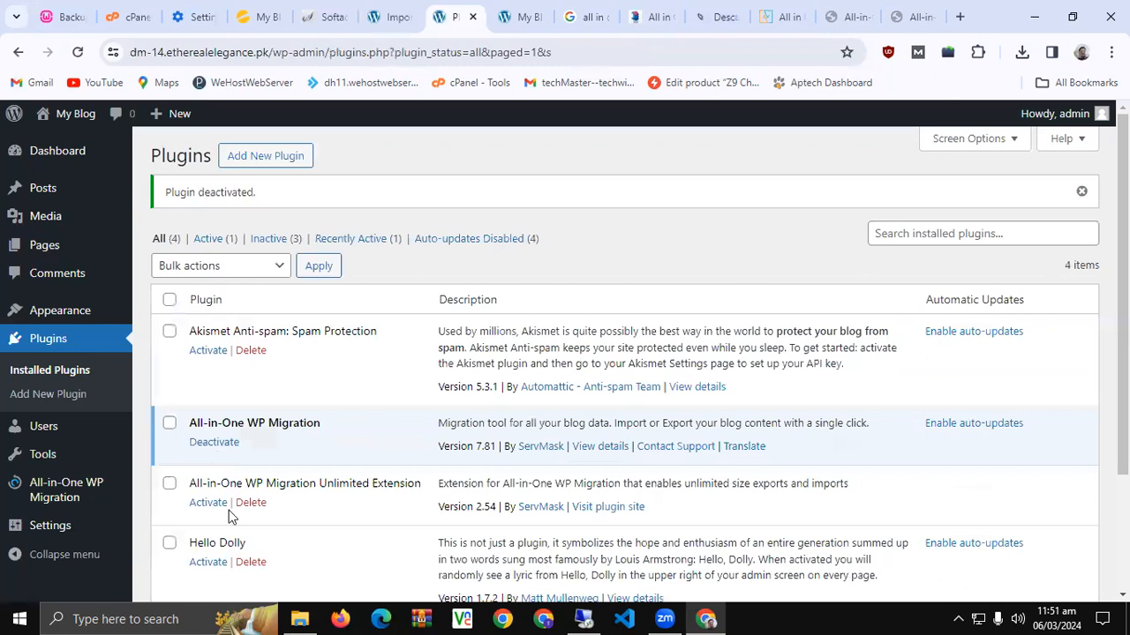
{"action": "left_click", "coordinate": [250, 502]}
{"action": "key", "text": "Return"}
Upload and install the new 335 KB all-in-one-wp-migration-unlimited-extension.zip plugin
{"action": "left_click", "coordinate": [268, 165]}
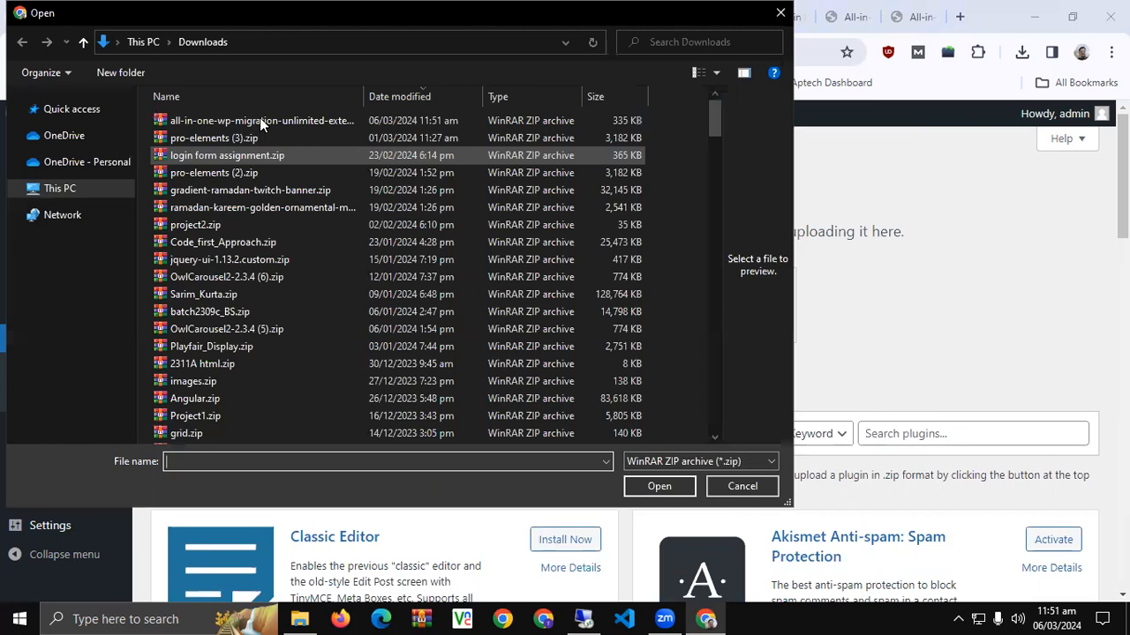
{"action": "double_click", "coordinate": [289, 121]}
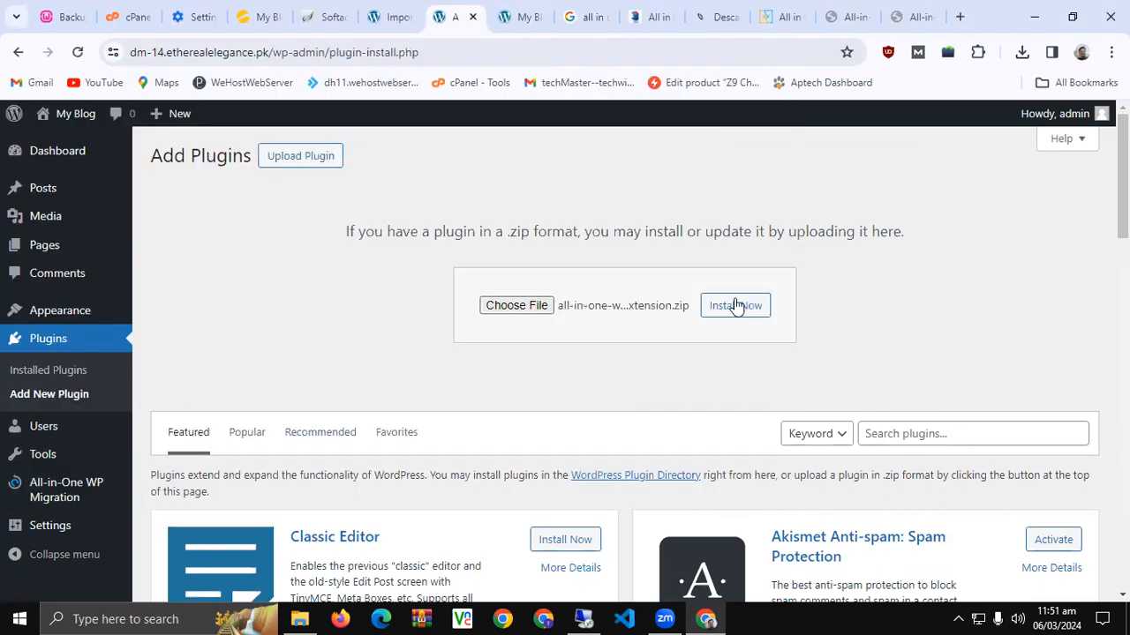
{"action": "key", "text": "Tab"}
{"action": "key", "text": "Return"}
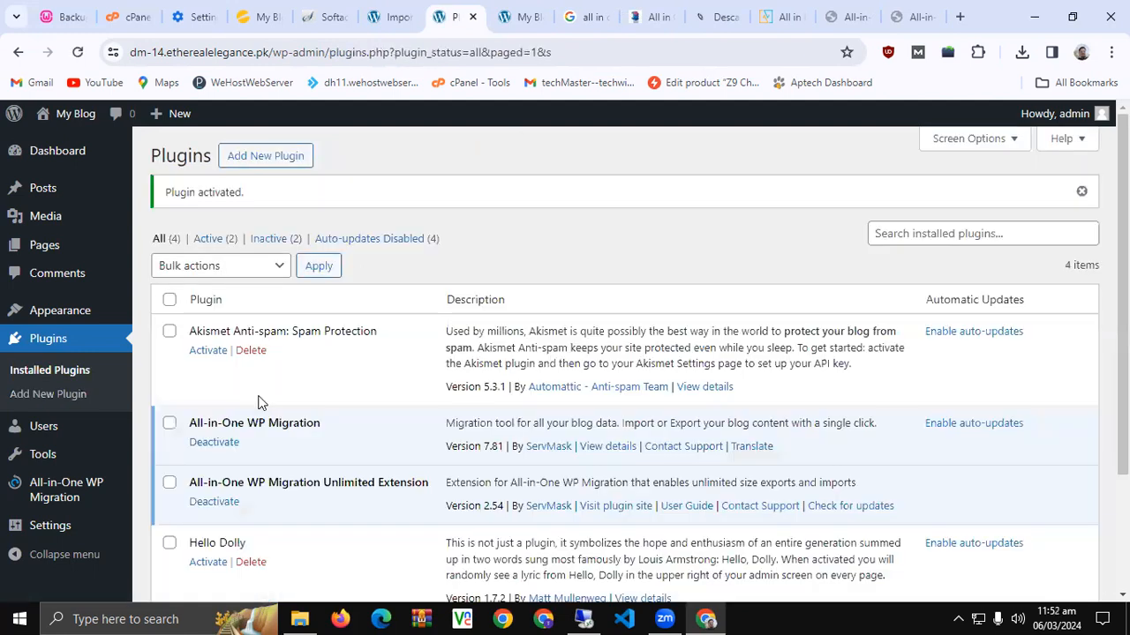
Retry importing the .wpress backup from a local file, dismiss the outdated Unlimited Extension refusal
{"action": "left_click", "coordinate": [408, 12]}
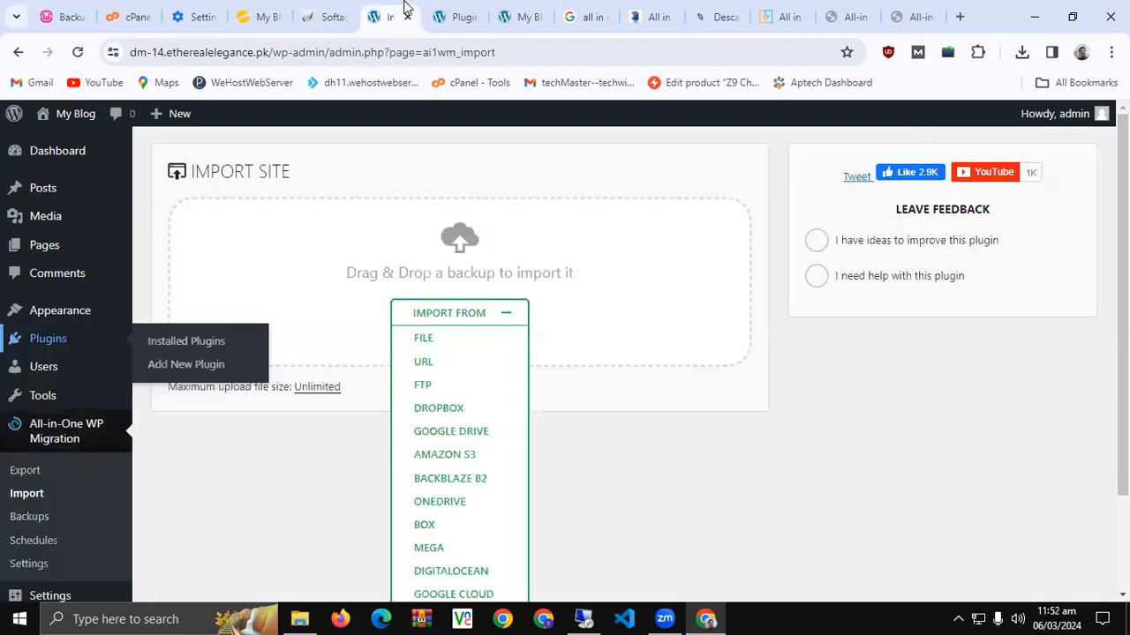
{"action": "left_click", "coordinate": [459, 323]}
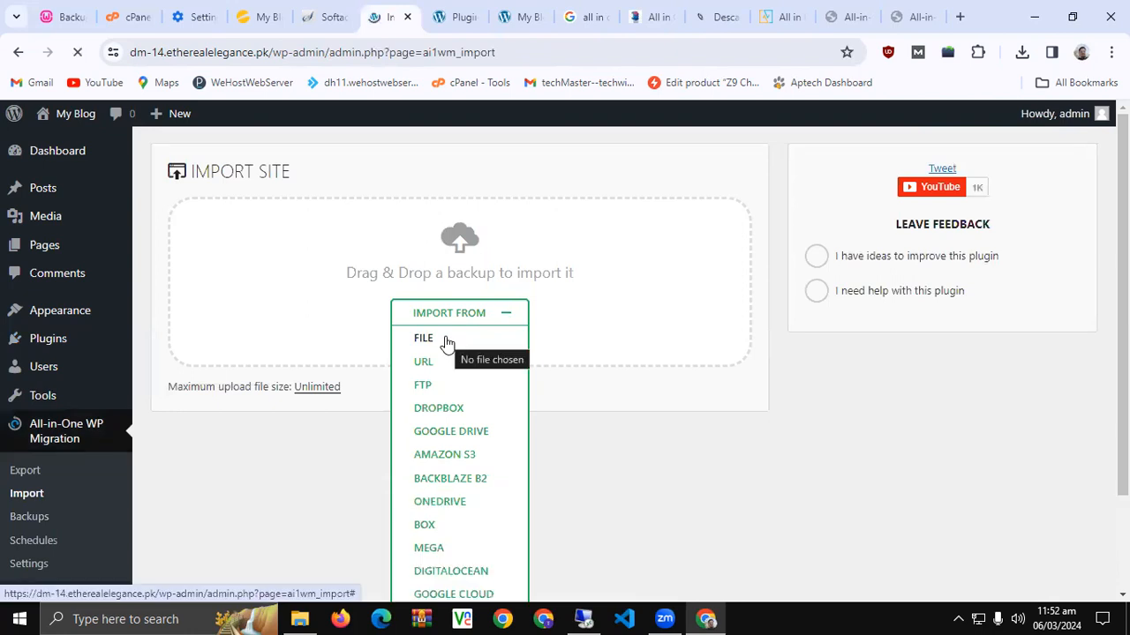
{"action": "left_click", "coordinate": [447, 341]}
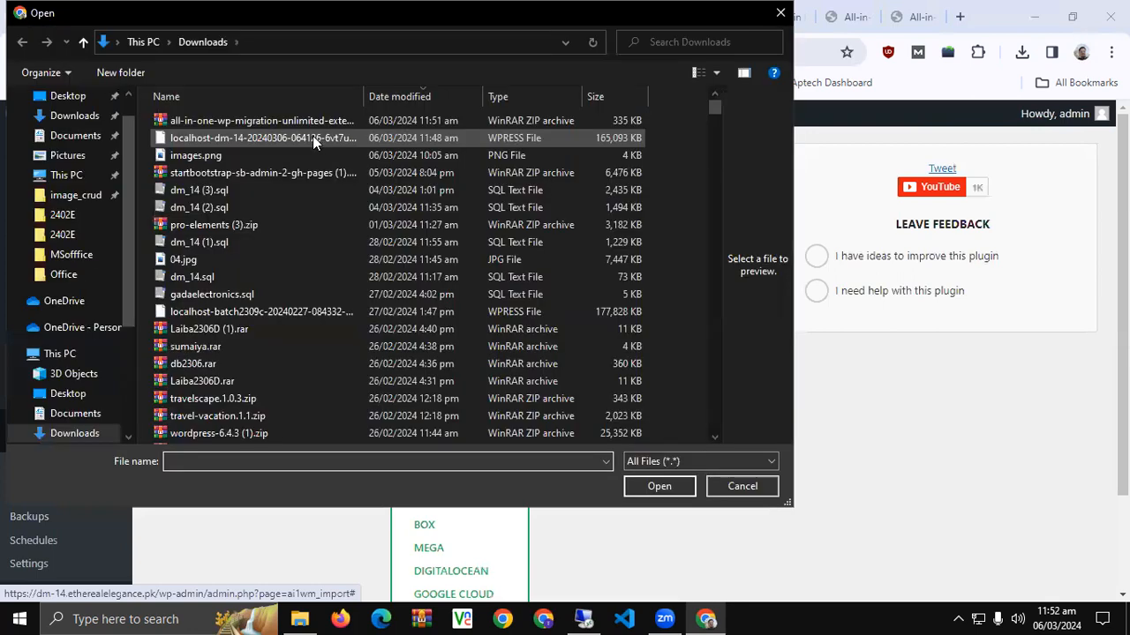
{"action": "double_click", "coordinate": [312, 138]}
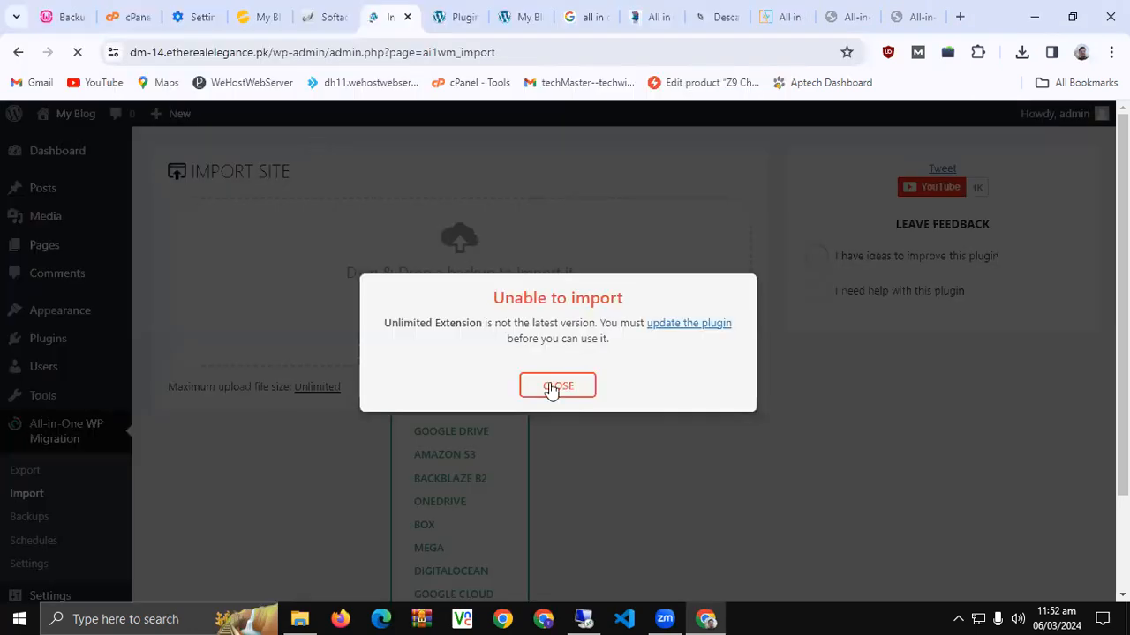
{"action": "left_click", "coordinate": [583, 389]}
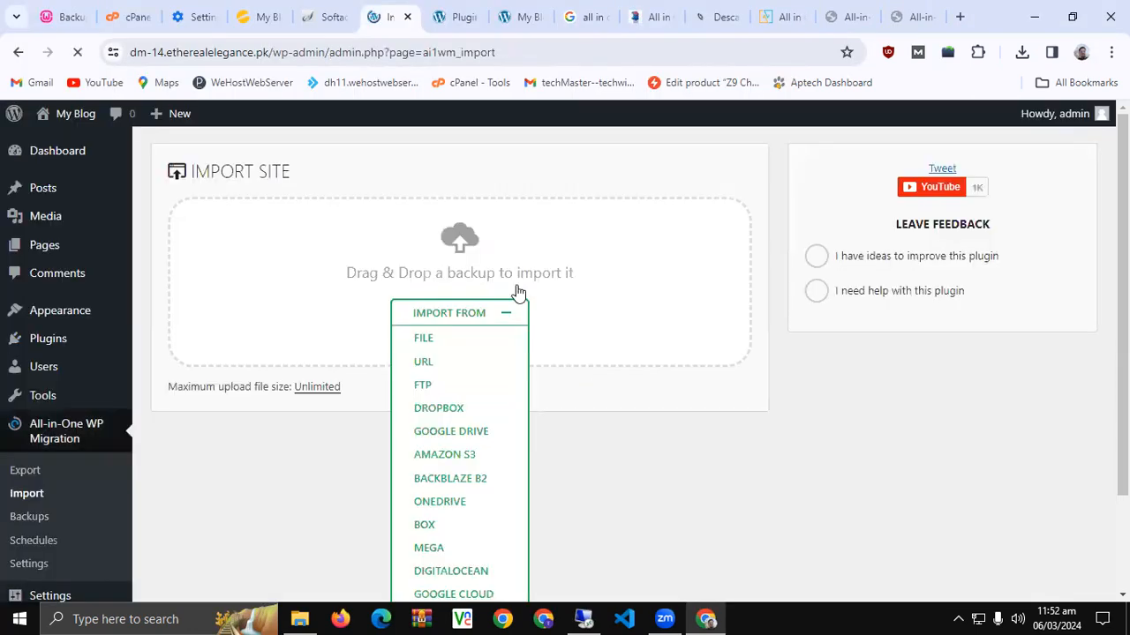
{"action": "left_click", "coordinate": [675, 19]}
{"action": "left_click", "coordinate": [671, 17]}
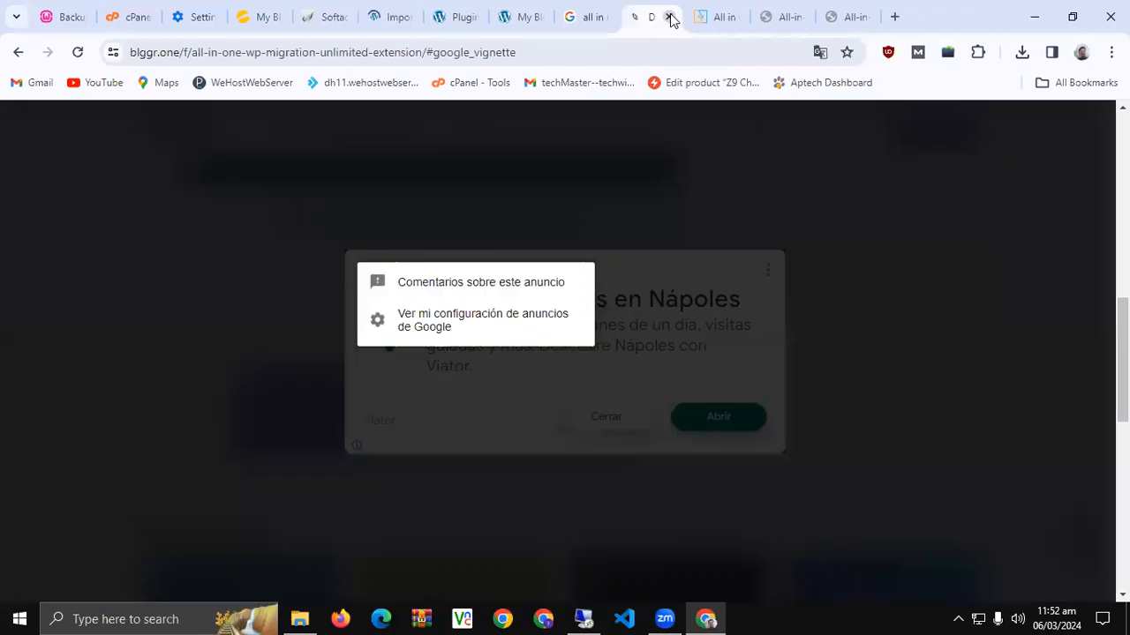
Close the old bloggr, advanceversion and pluginnext extension download tabs
{"action": "left_click", "coordinate": [671, 17]}
{"action": "scroll", "coordinate": [491, 378], "scroll_direction": "down", "scroll_amount": 5}
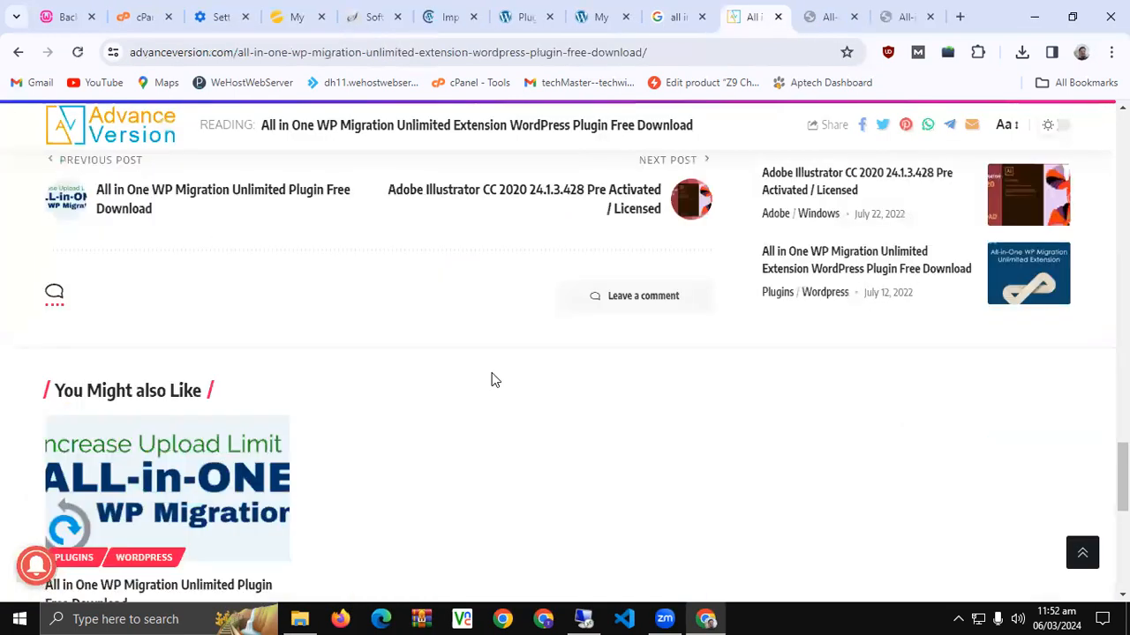
{"action": "scroll", "coordinate": [494, 380], "scroll_direction": "up", "scroll_amount": 5}
{"action": "scroll", "coordinate": [493, 378], "scroll_direction": "up", "scroll_amount": 3}
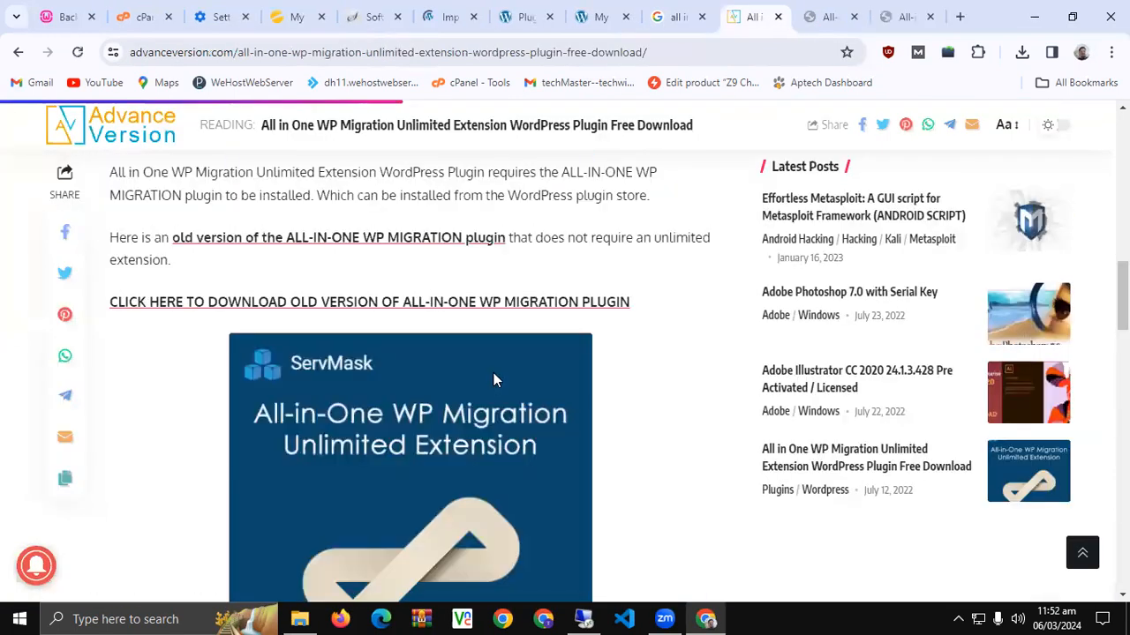
{"action": "scroll", "coordinate": [494, 379], "scroll_direction": "up", "scroll_amount": 5}
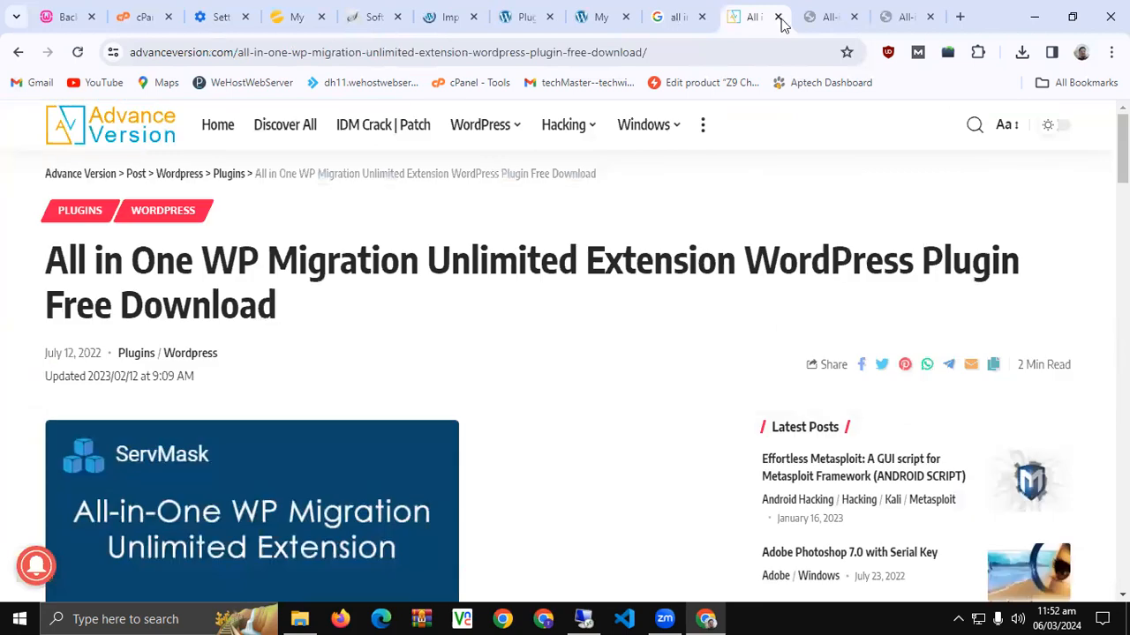
{"action": "left_click", "coordinate": [777, 18]}
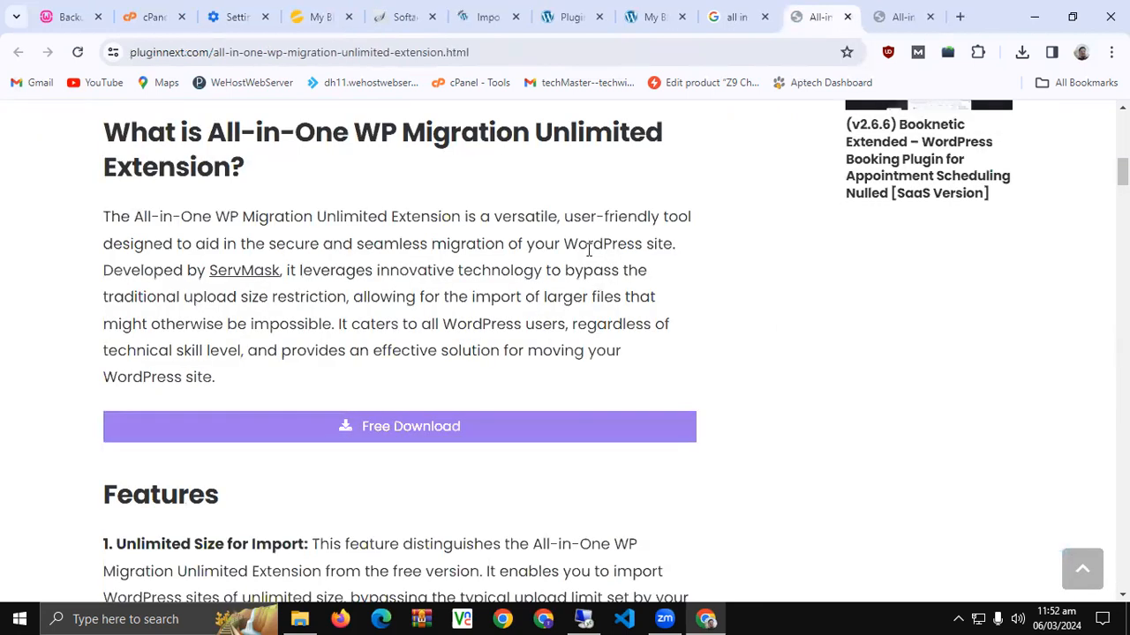
{"action": "left_click", "coordinate": [497, 432]}
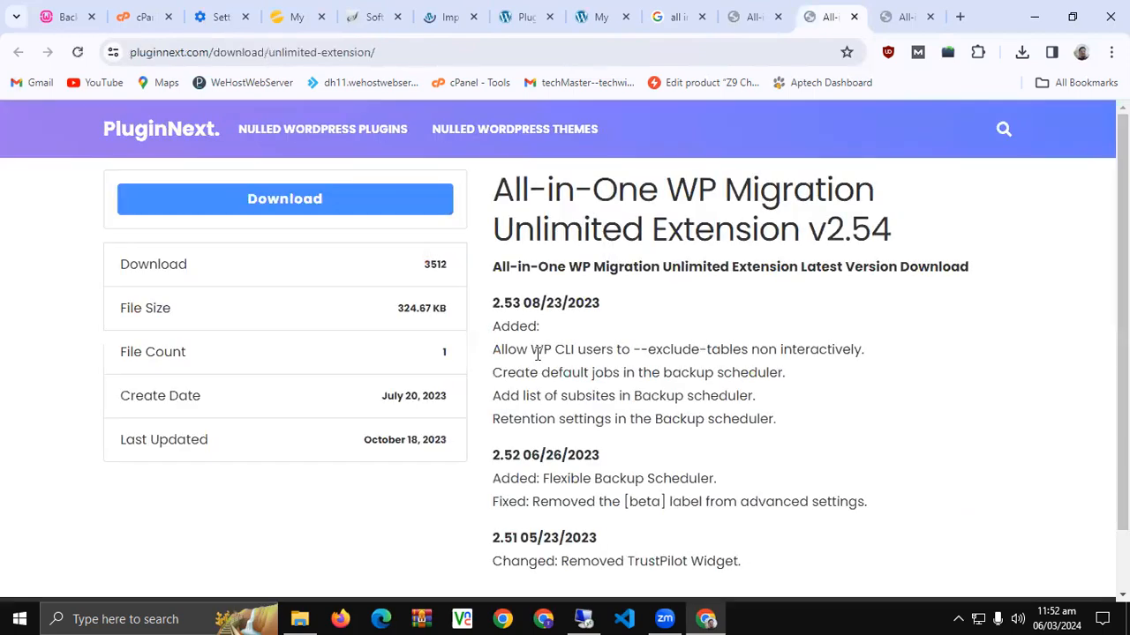
{"action": "scroll", "coordinate": [540, 354], "scroll_direction": "down", "scroll_amount": 2}
{"action": "scroll", "coordinate": [538, 354], "scroll_direction": "up", "scroll_amount": 2}
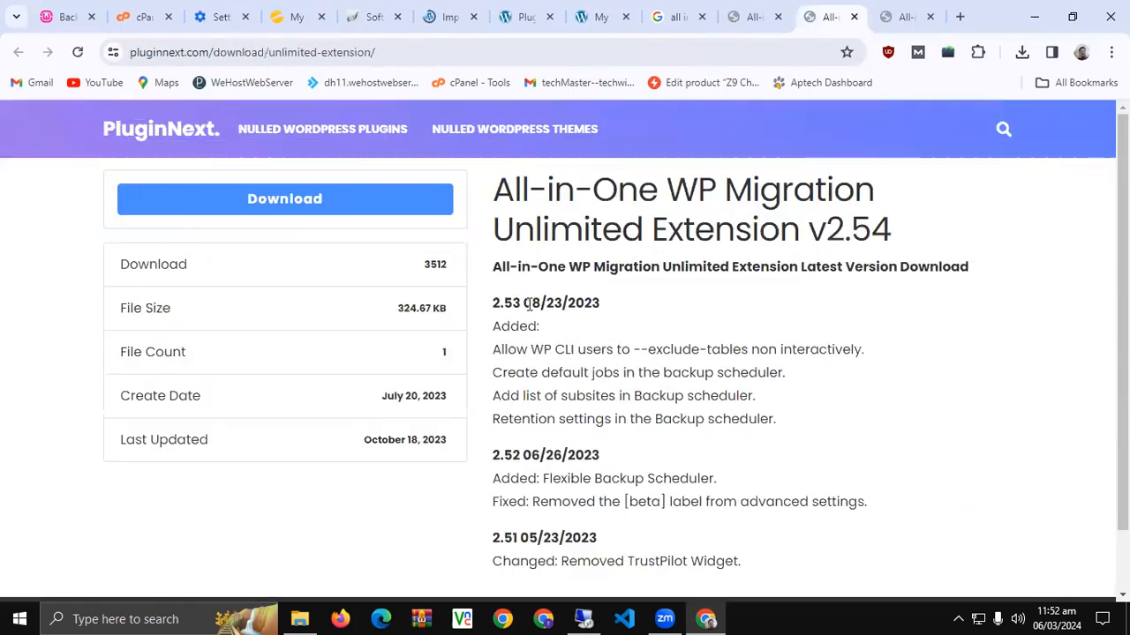
{"action": "double_click", "coordinate": [563, 303]}
{"action": "triple_click", "coordinate": [563, 302]}
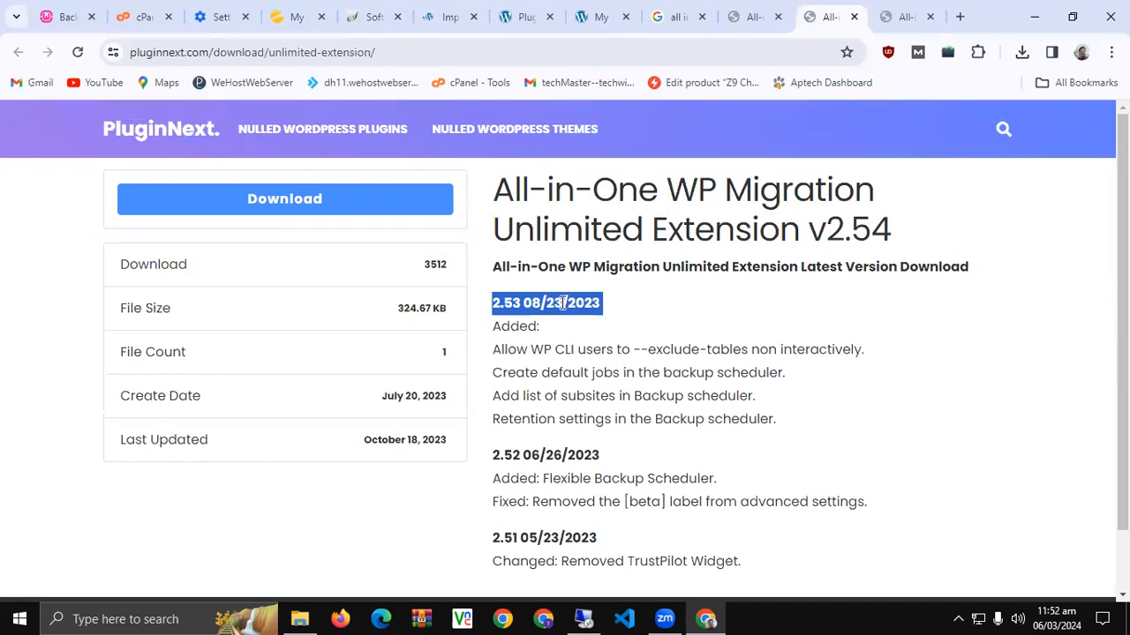
{"action": "left_click", "coordinate": [854, 19]}
{"action": "left_click", "coordinate": [828, 13]}
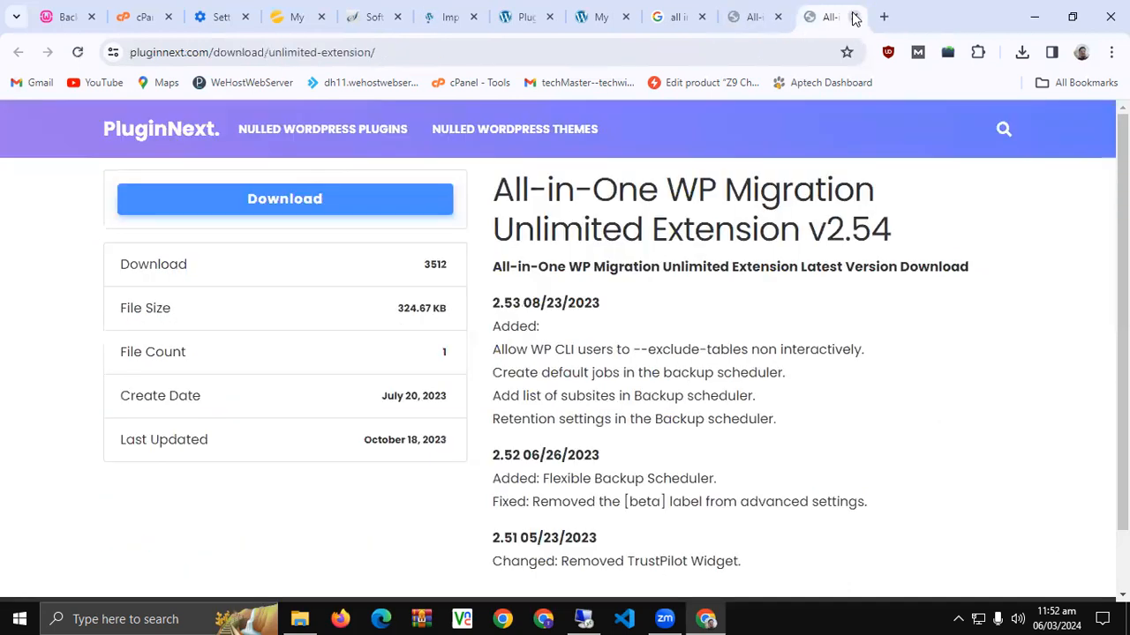
{"action": "left_click", "coordinate": [853, 18]}
{"action": "left_click", "coordinate": [930, 17]}
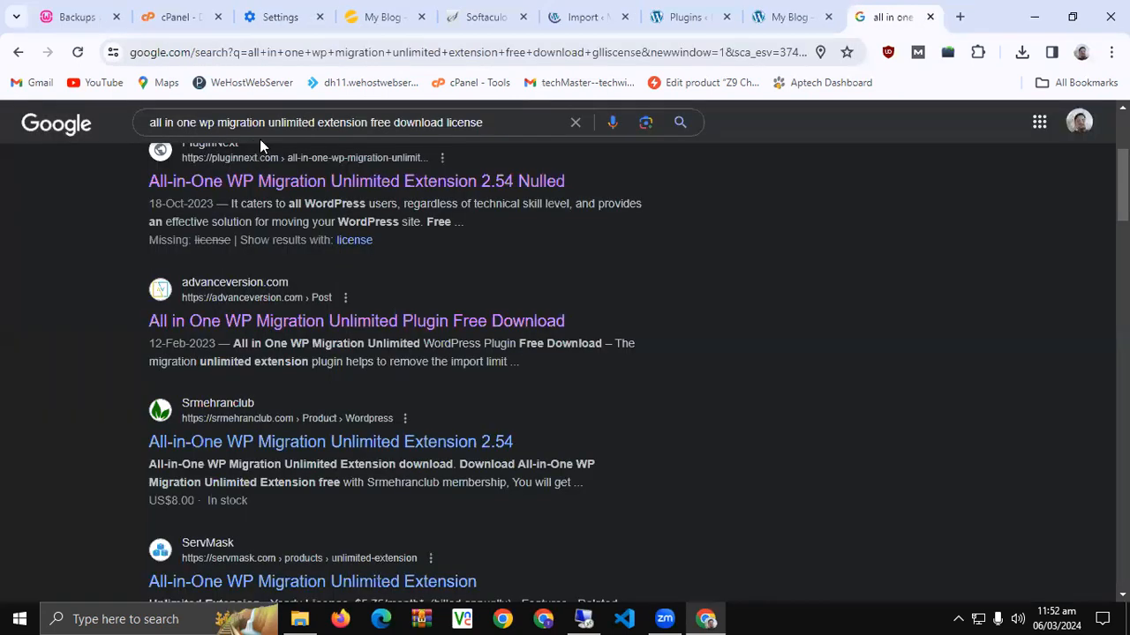
Search Google for 'all in one wp migration unlimited extension pack' and open the Technical Meer result
{"action": "left_click_drag", "start_coordinate": [369, 123], "coordinate": [714, 131]}
{"action": "type", "text": "pack"}
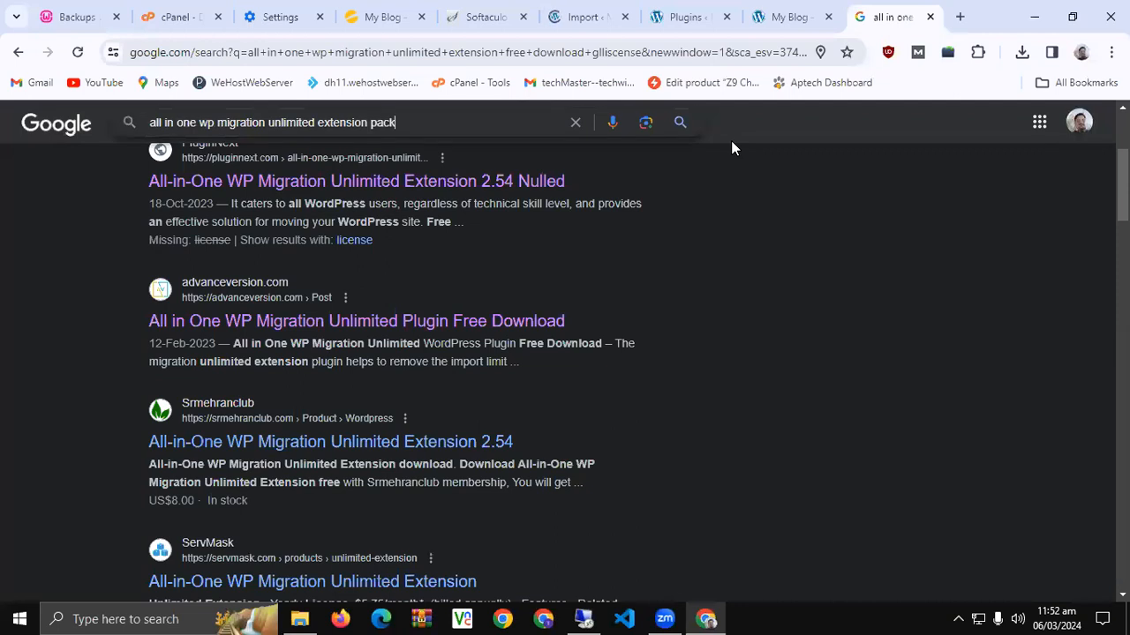
{"action": "key", "text": "Return"}
{"action": "scroll", "coordinate": [323, 353], "scroll_direction": "down", "scroll_amount": 4}
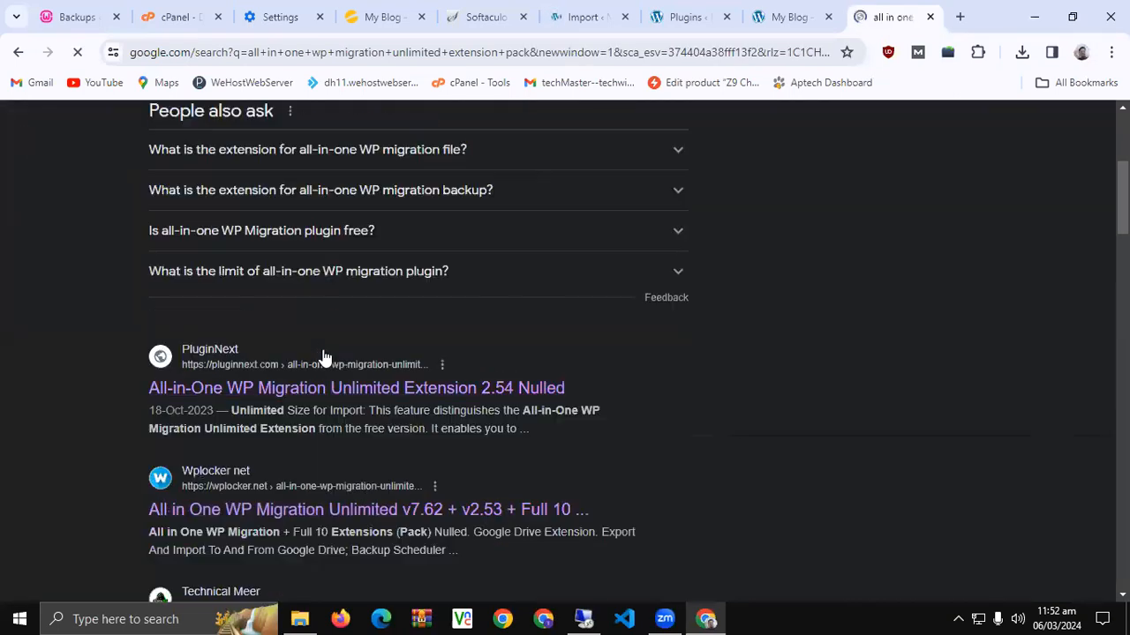
{"action": "scroll", "coordinate": [335, 353], "scroll_direction": "down", "scroll_amount": 3}
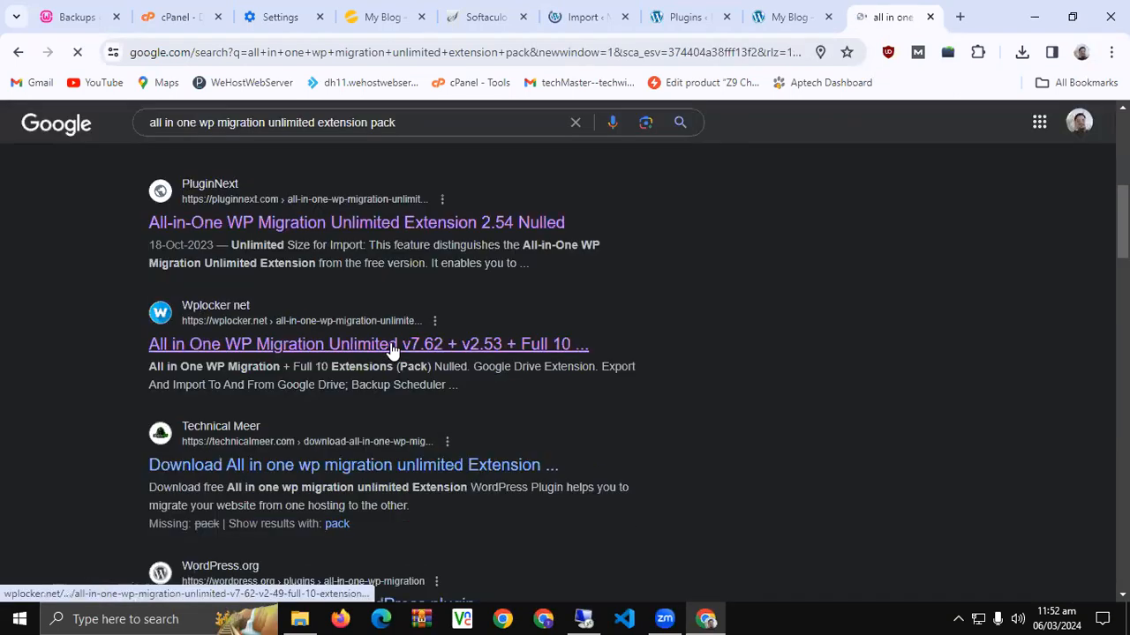
{"action": "middle_click", "coordinate": [375, 381]}
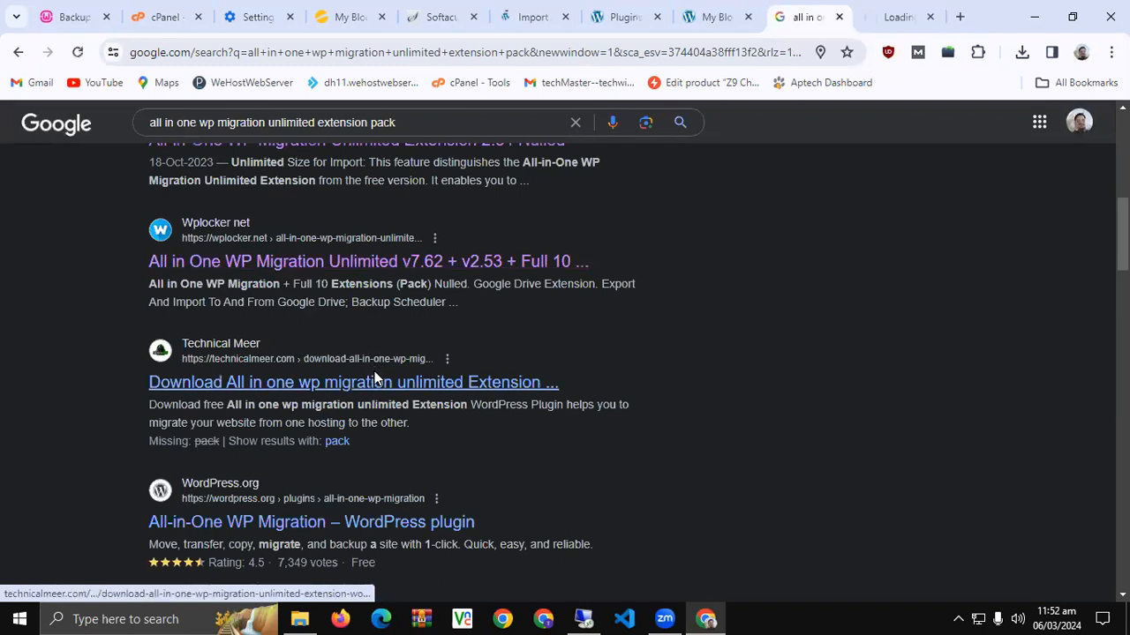
{"action": "left_click", "coordinate": [883, 16]}
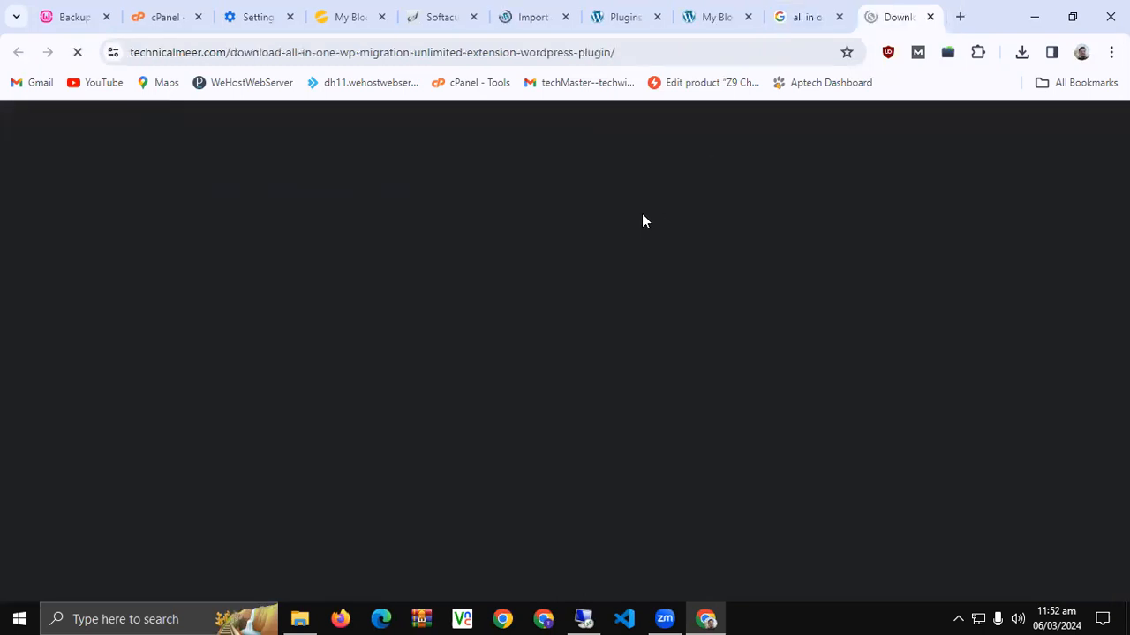
Review the Technical Meer extension page, decline its newsletter popup, then return to cPanel Domains
{"action": "scroll", "coordinate": [517, 387], "scroll_direction": "down", "scroll_amount": 3}
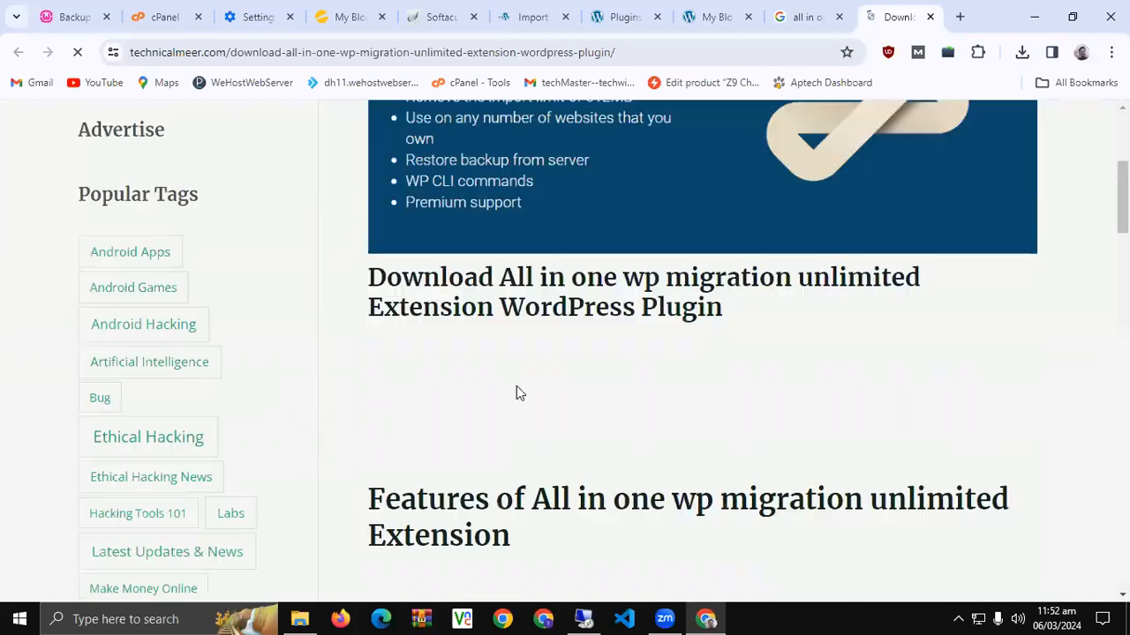
{"action": "scroll", "coordinate": [517, 391], "scroll_direction": "down", "scroll_amount": 8}
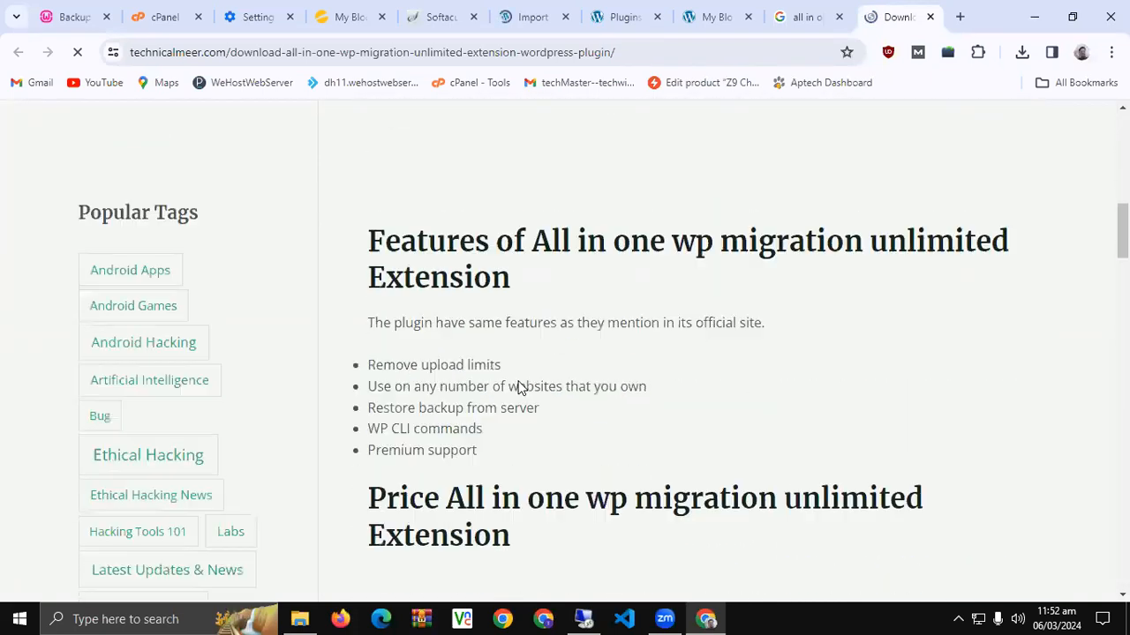
{"action": "scroll", "coordinate": [519, 389], "scroll_direction": "down", "scroll_amount": 3}
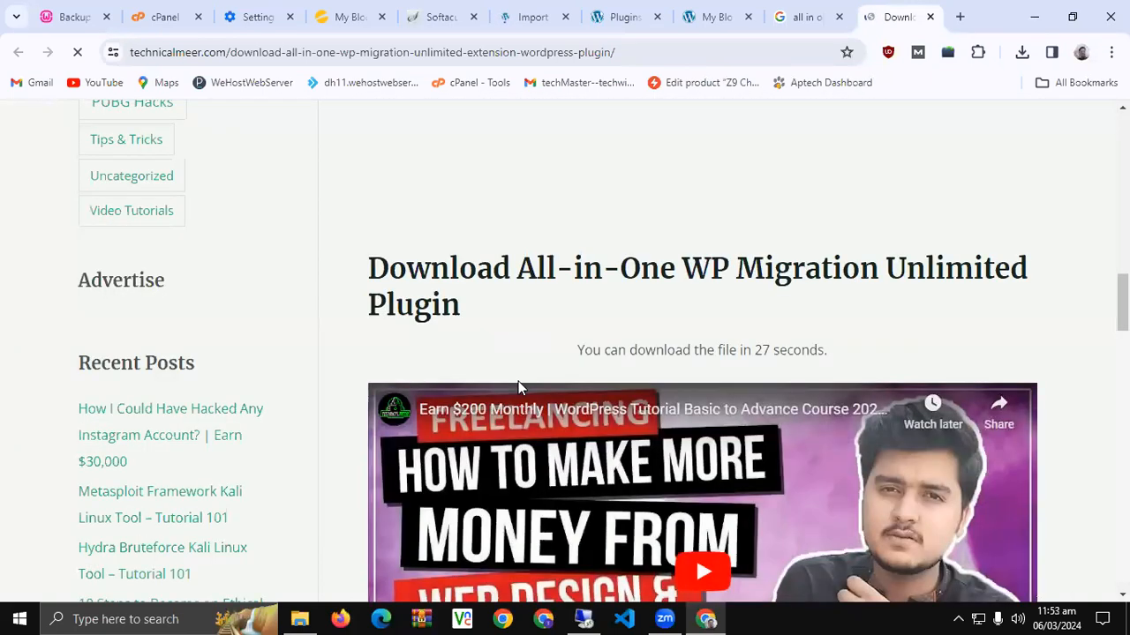
{"action": "scroll", "coordinate": [519, 388], "scroll_direction": "down", "scroll_amount": 7}
{"action": "scroll", "coordinate": [519, 386], "scroll_direction": "down", "scroll_amount": 3}
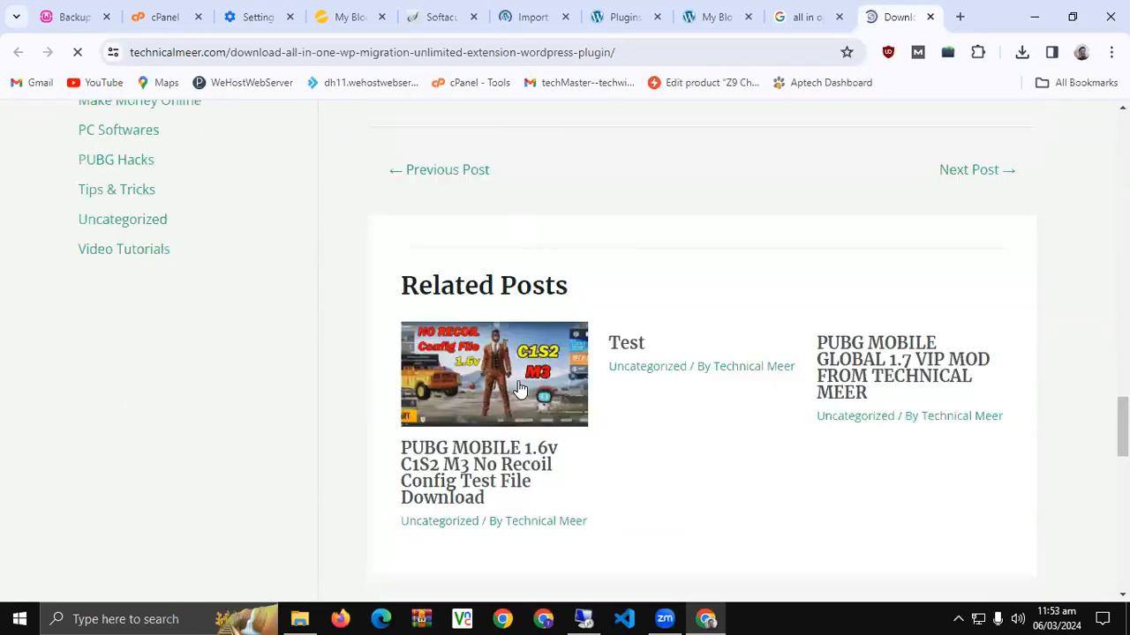
{"action": "scroll", "coordinate": [519, 380], "scroll_direction": "down", "scroll_amount": 4}
{"action": "scroll", "coordinate": [519, 380], "scroll_direction": "up", "scroll_amount": 4}
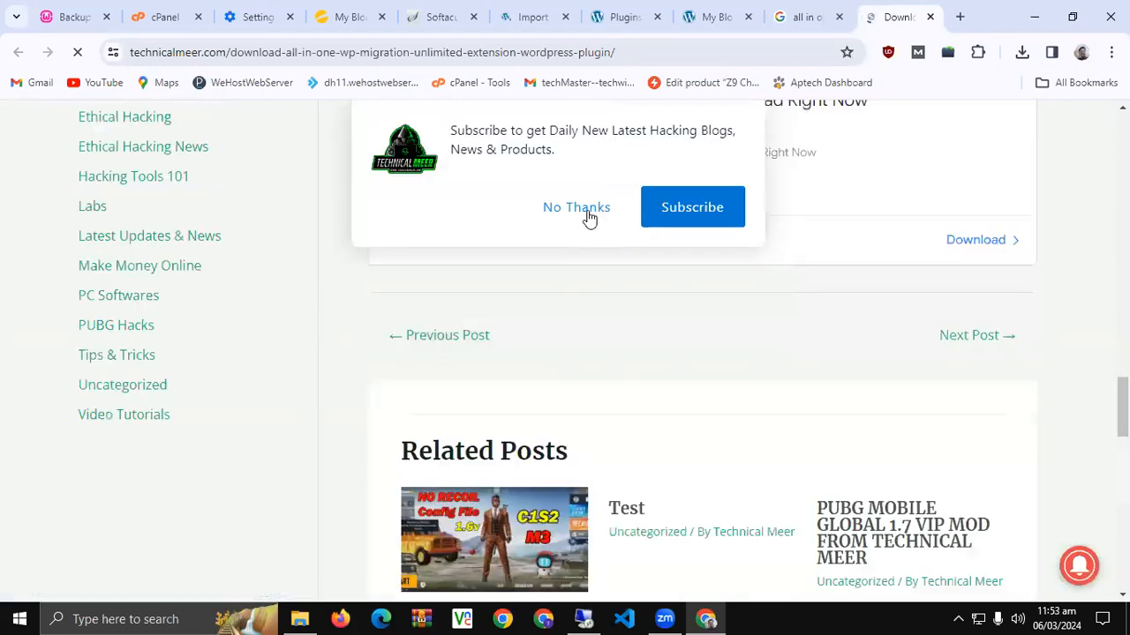
{"action": "left_click", "coordinate": [586, 215]}
{"action": "scroll", "coordinate": [555, 411], "scroll_direction": "down", "scroll_amount": 4}
{"action": "scroll", "coordinate": [555, 413], "scroll_direction": "up", "scroll_amount": 10}
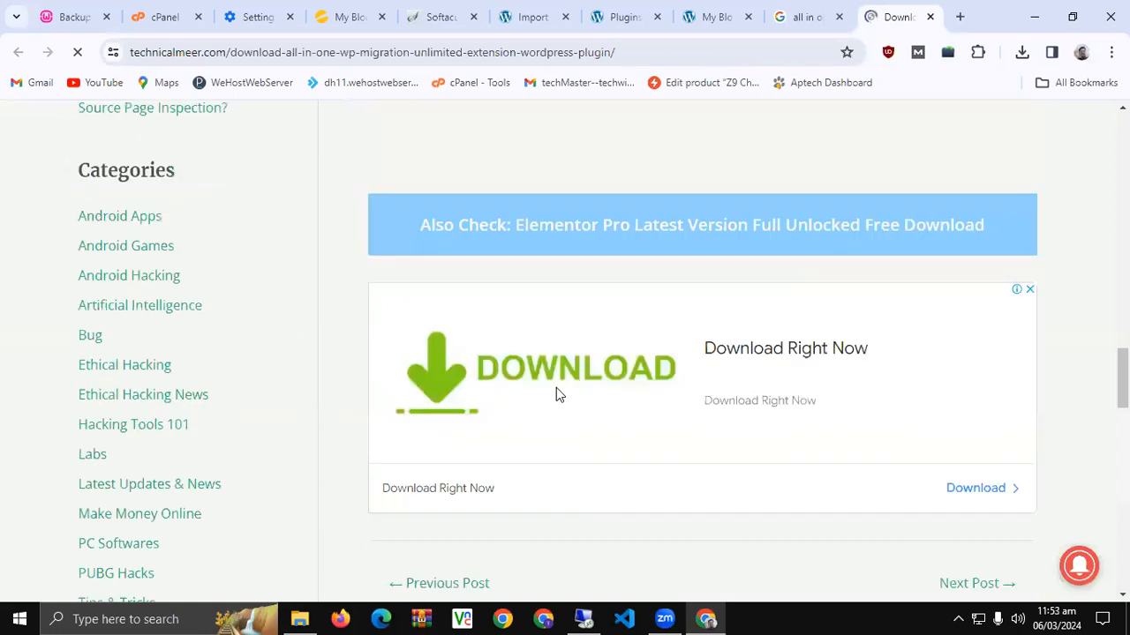
{"action": "scroll", "coordinate": [539, 358], "scroll_direction": "up", "scroll_amount": 3}
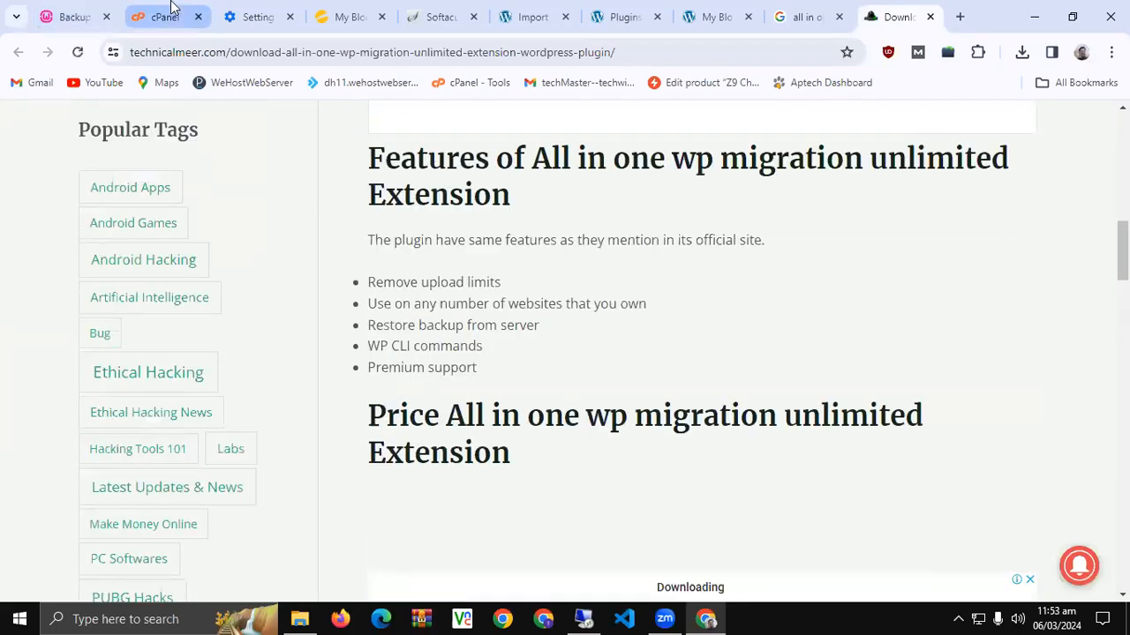
{"action": "left_click", "coordinate": [168, 16]}
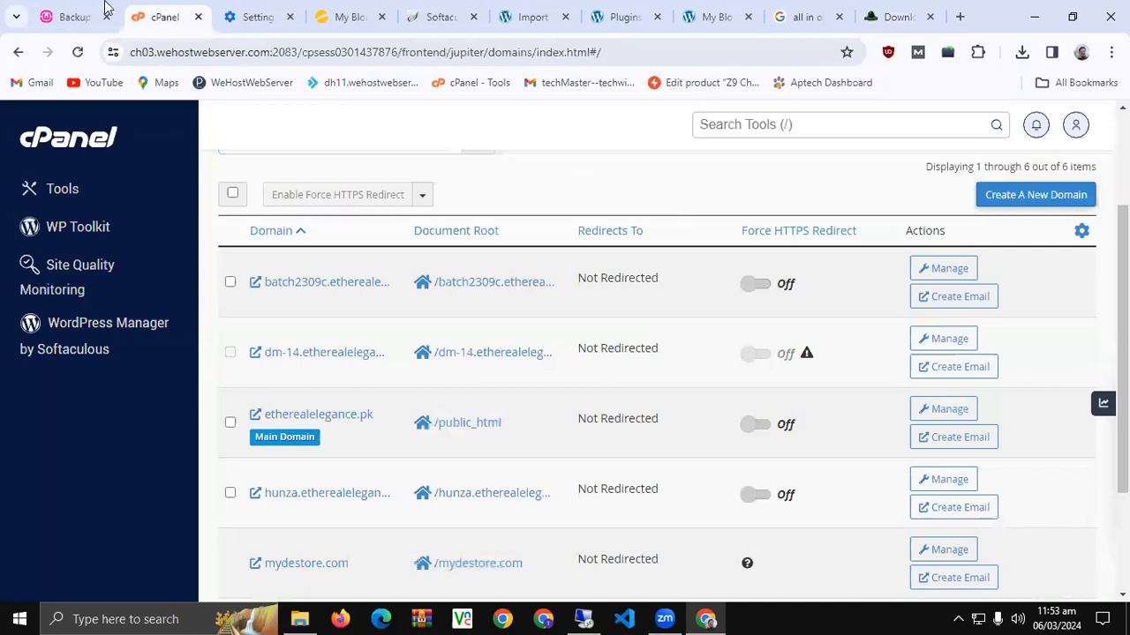
Delete the All-in-One WP Migration Unlimited Extension plugin and reload the Import page, now capped at 2 MB
{"action": "left_click", "coordinate": [519, 13]}
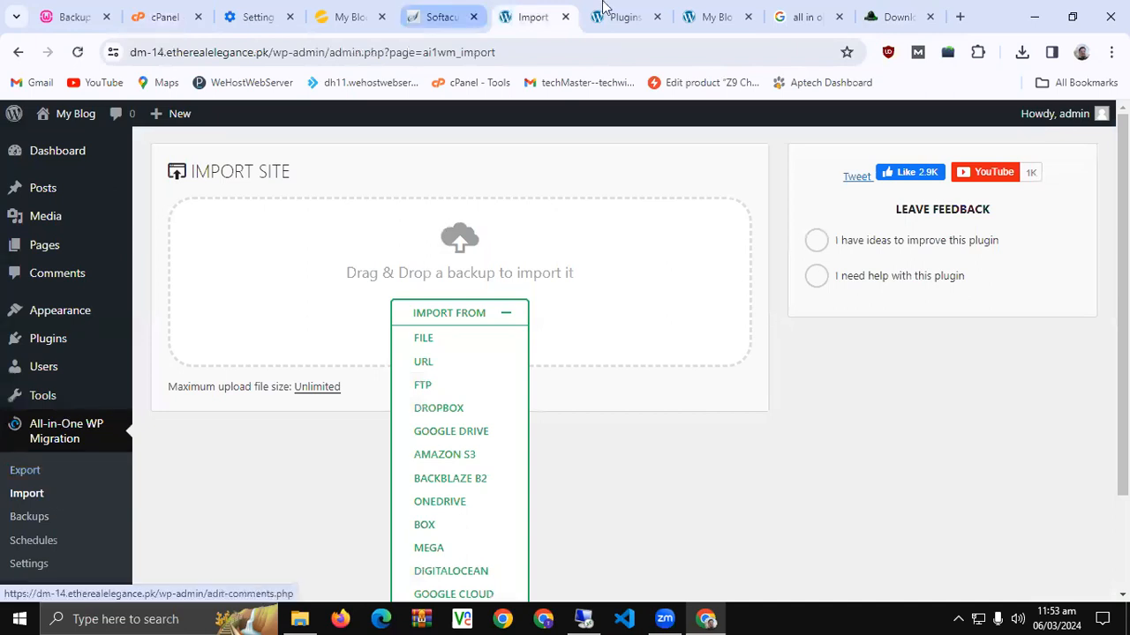
{"action": "key", "text": "ctrl+Tab"}
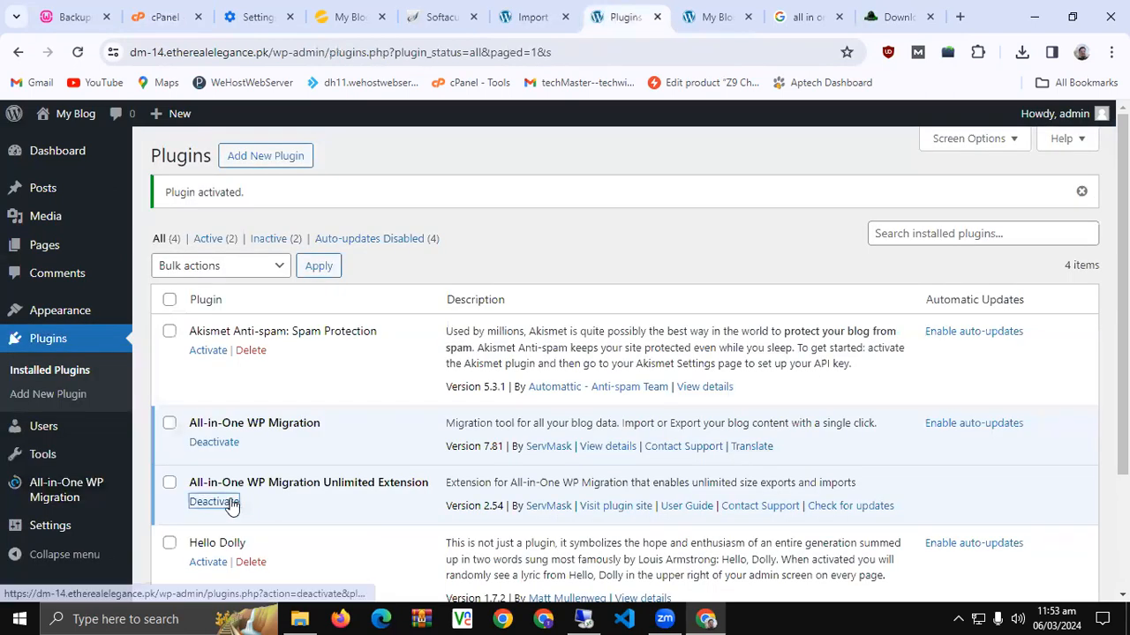
{"action": "left_click", "coordinate": [251, 502]}
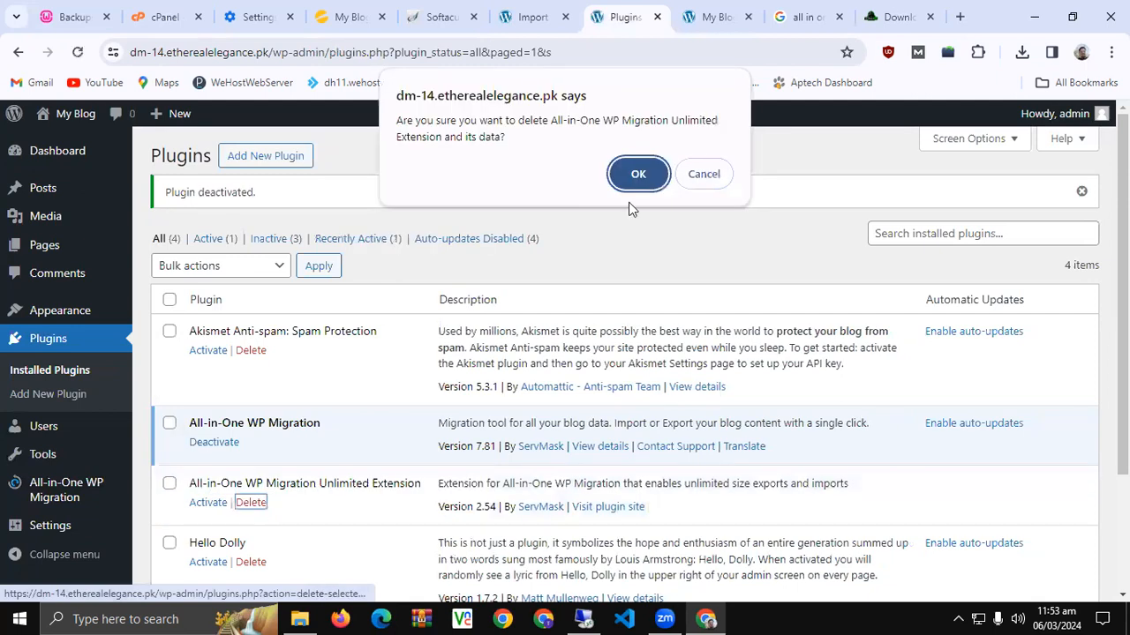
{"action": "left_click", "coordinate": [638, 175]}
{"action": "left_click", "coordinate": [539, 11]}
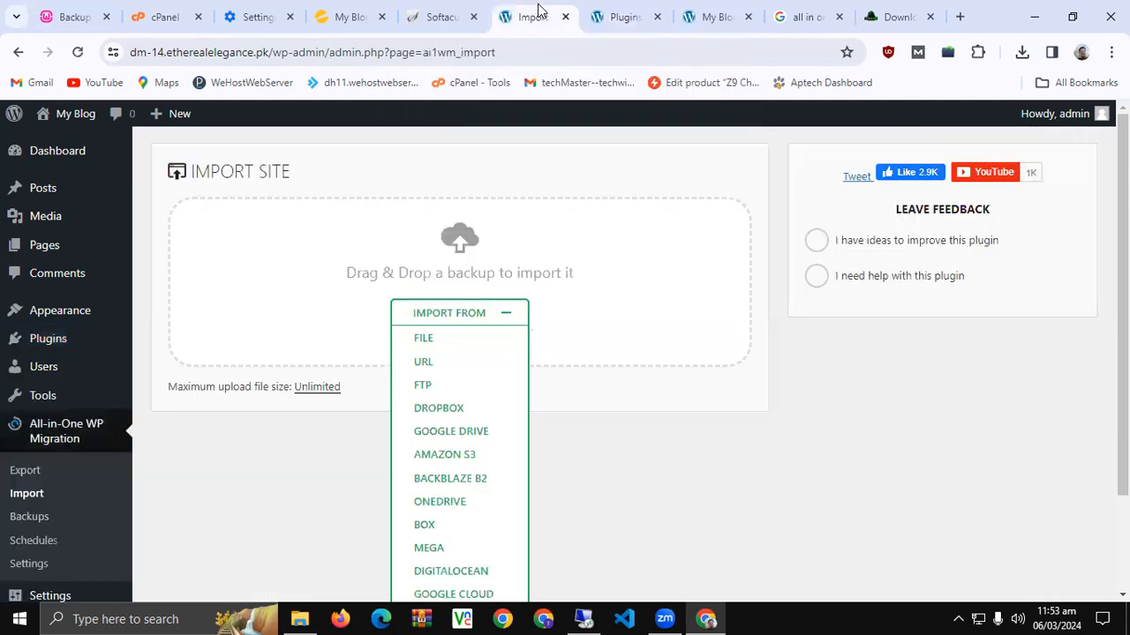
{"action": "key", "text": "F5"}
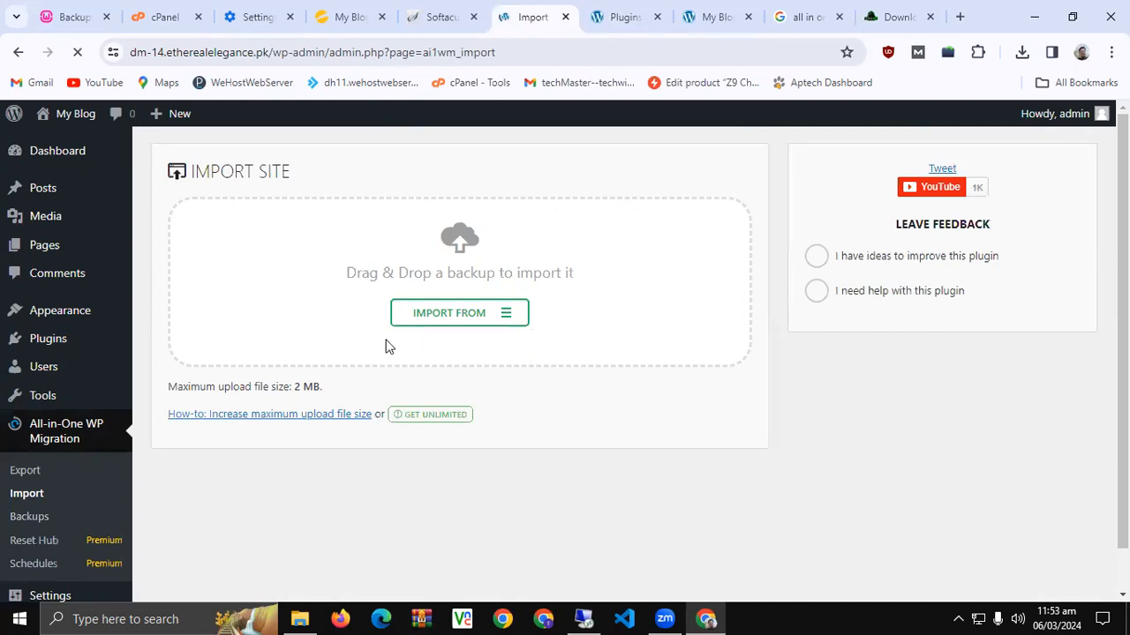
{"action": "left_click", "coordinate": [166, 17]}
Open the MultiPHP INI Editor via an 'ini' search and select dm-14.etherealelegance.pk
{"action": "left_click", "coordinate": [890, 130]}
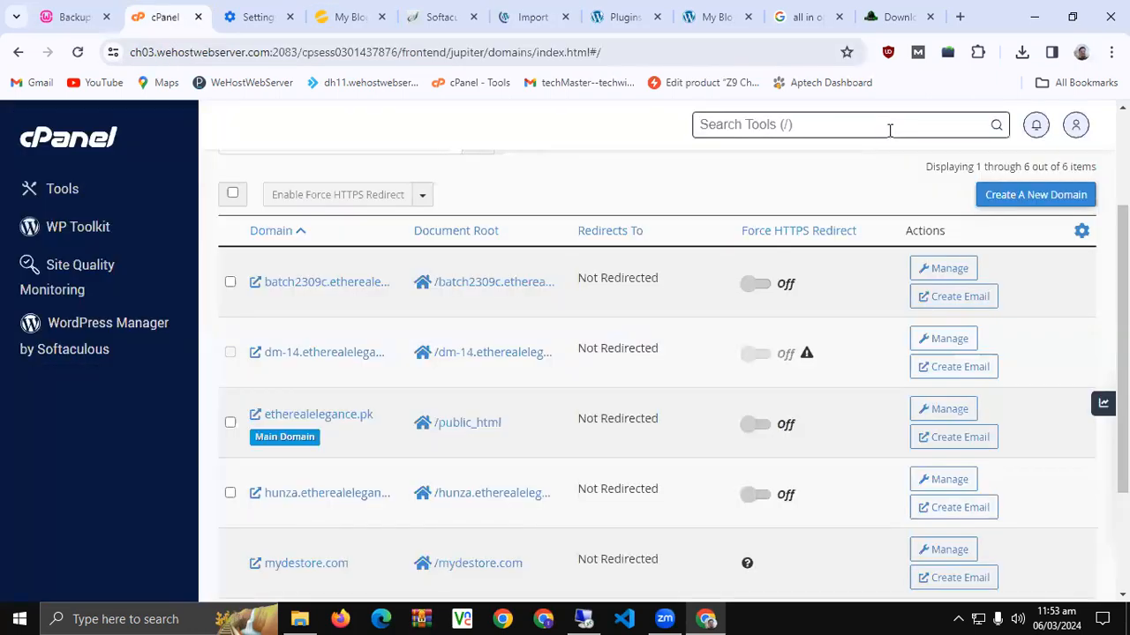
{"action": "type", "text": "ini"}
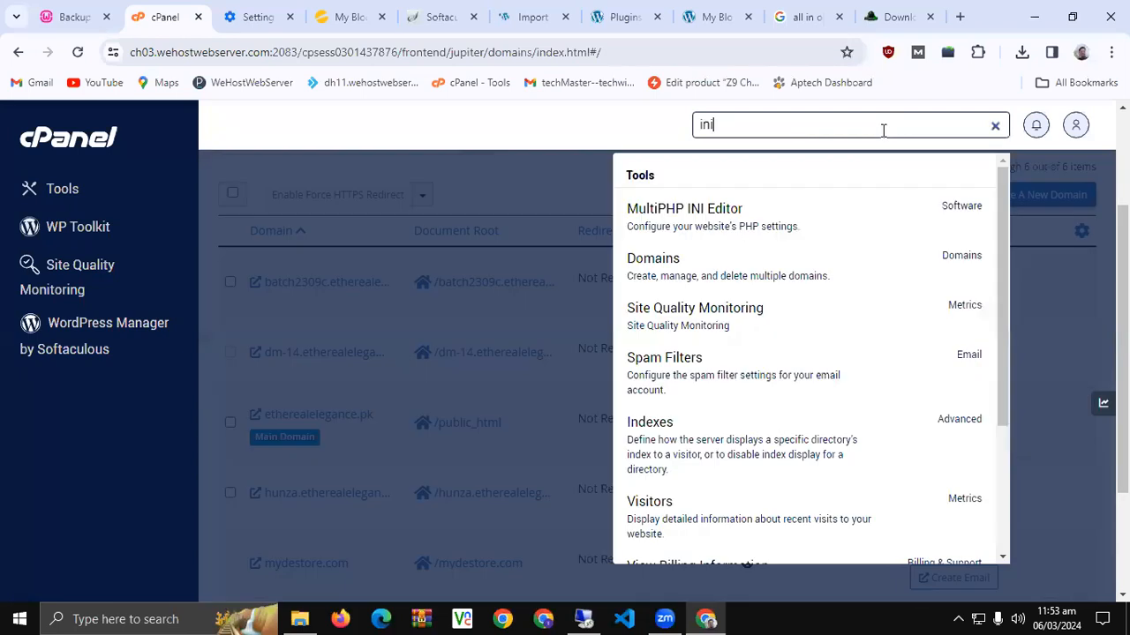
{"action": "left_click", "coordinate": [746, 227]}
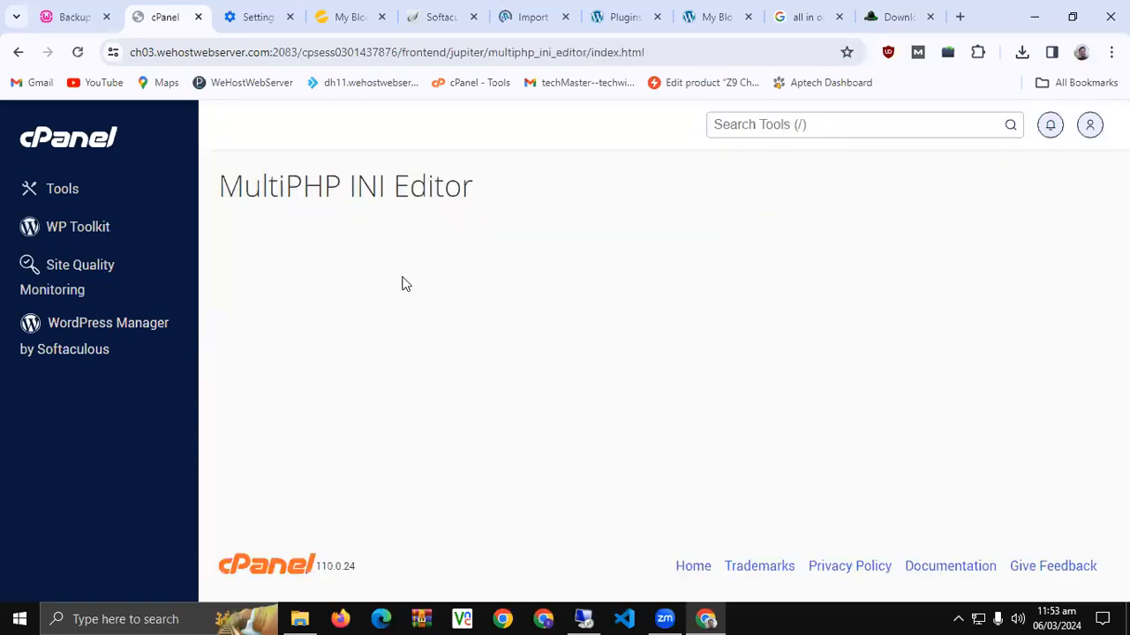
{"action": "scroll", "coordinate": [405, 272], "scroll_direction": "down", "scroll_amount": 1}
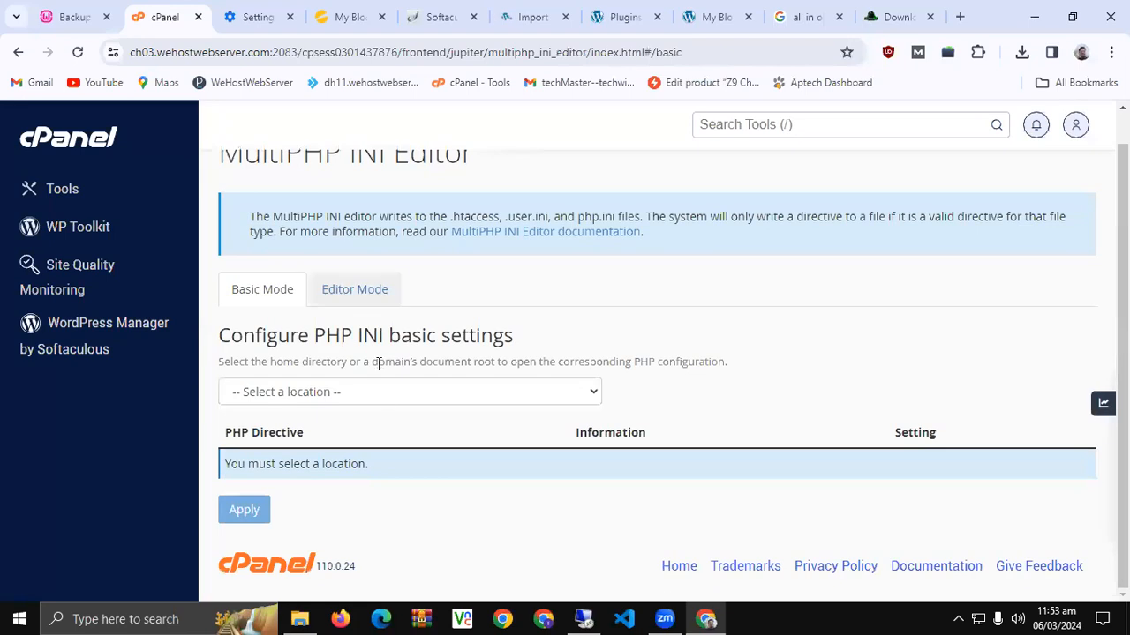
{"action": "left_click", "coordinate": [384, 392]}
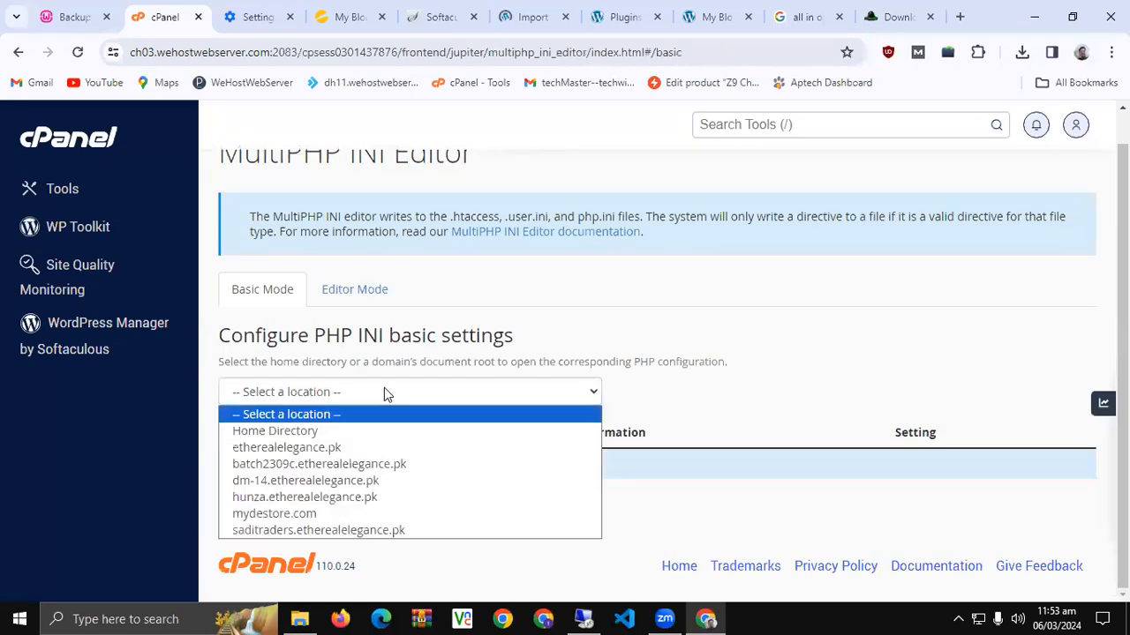
{"action": "left_click", "coordinate": [283, 480]}
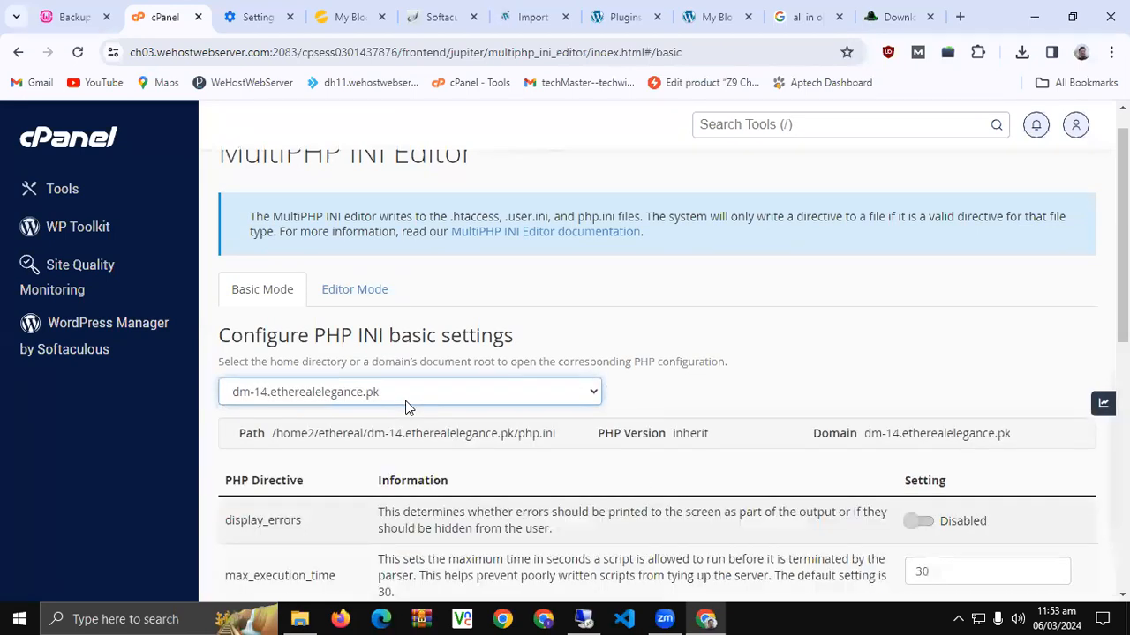
Set upload_max_filesize to 256M and post_max_size to 512M, then apply the changes
{"action": "scroll", "coordinate": [409, 408], "scroll_direction": "down", "scroll_amount": 5}
{"action": "scroll", "coordinate": [408, 408], "scroll_direction": "up", "scroll_amount": 1}
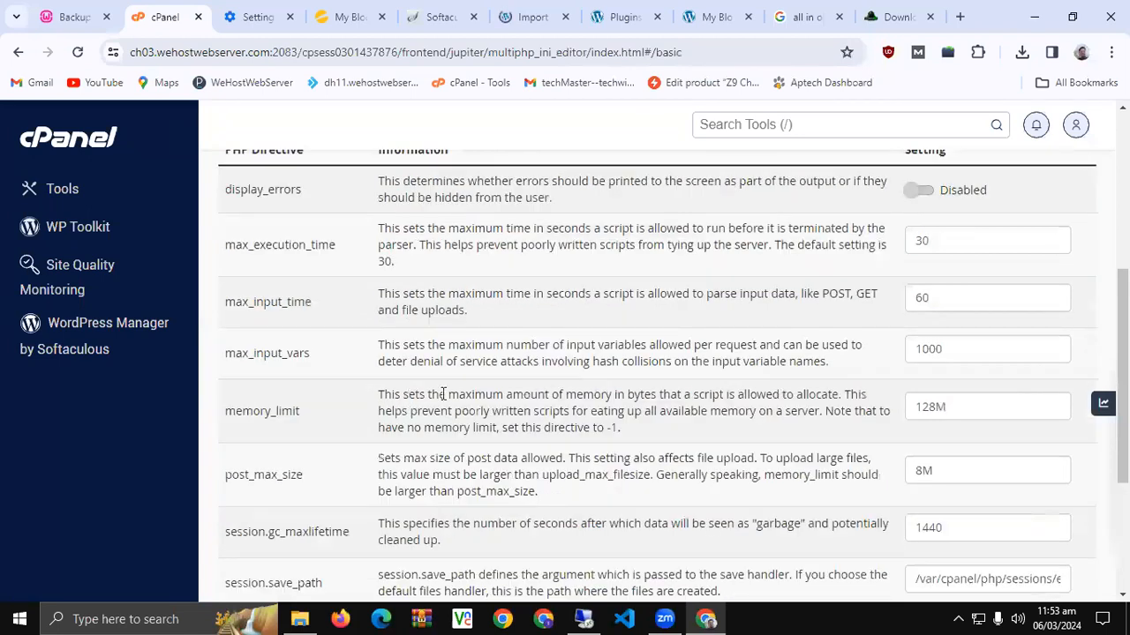
{"action": "scroll", "coordinate": [424, 401], "scroll_direction": "down", "scroll_amount": 1}
{"action": "left_click", "coordinate": [924, 547]}
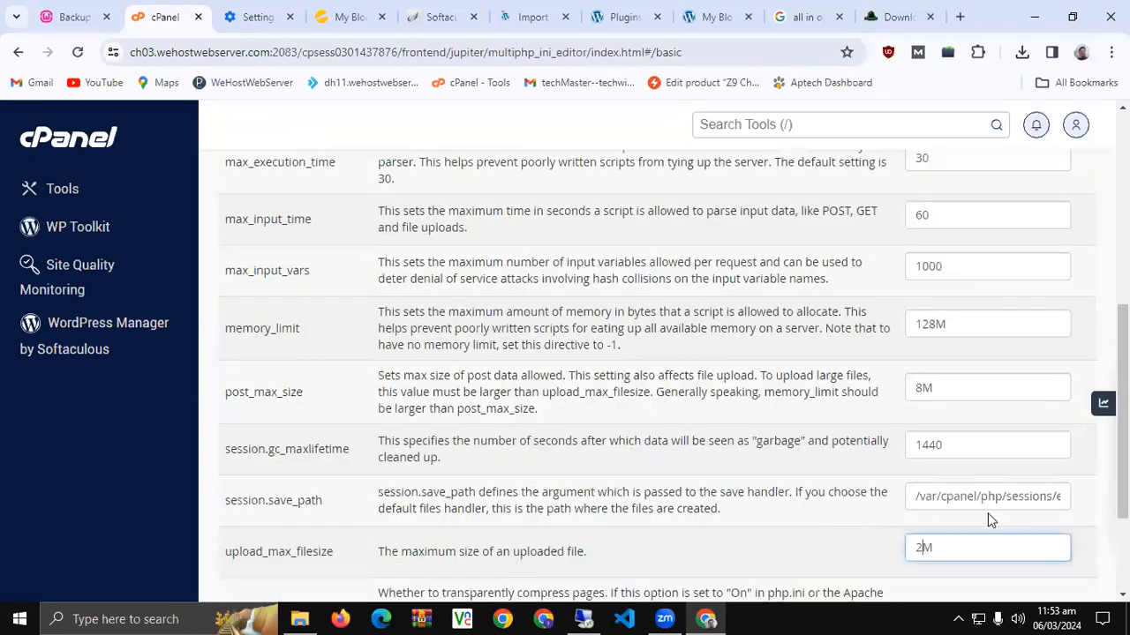
{"action": "type", "text": "56"}
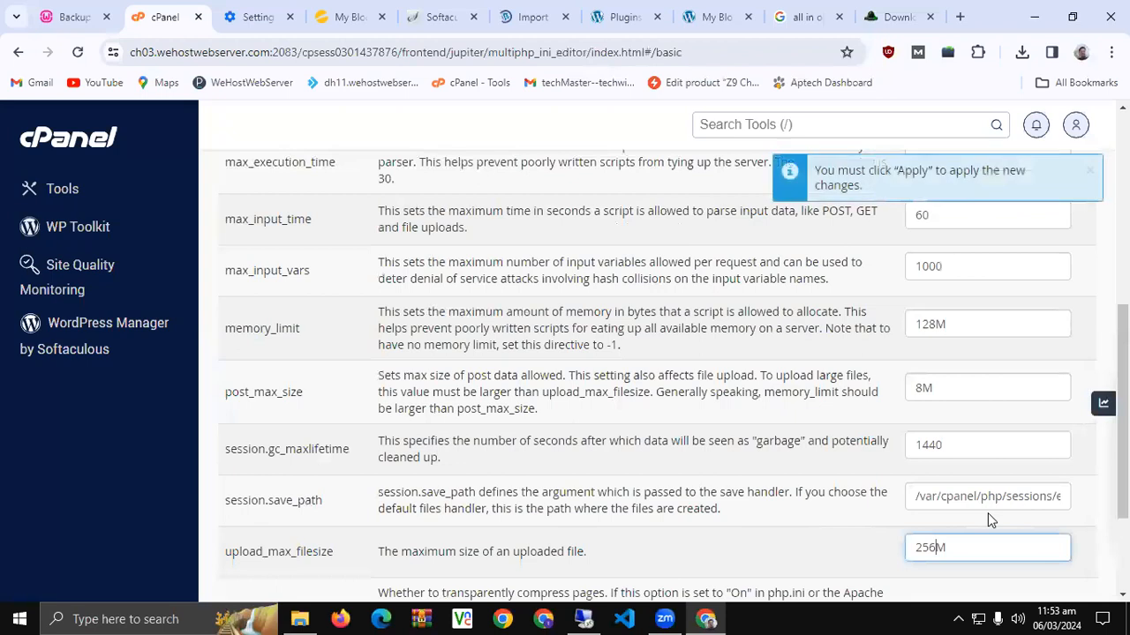
{"action": "left_click_drag", "start_coordinate": [945, 548], "coordinate": [824, 550]}
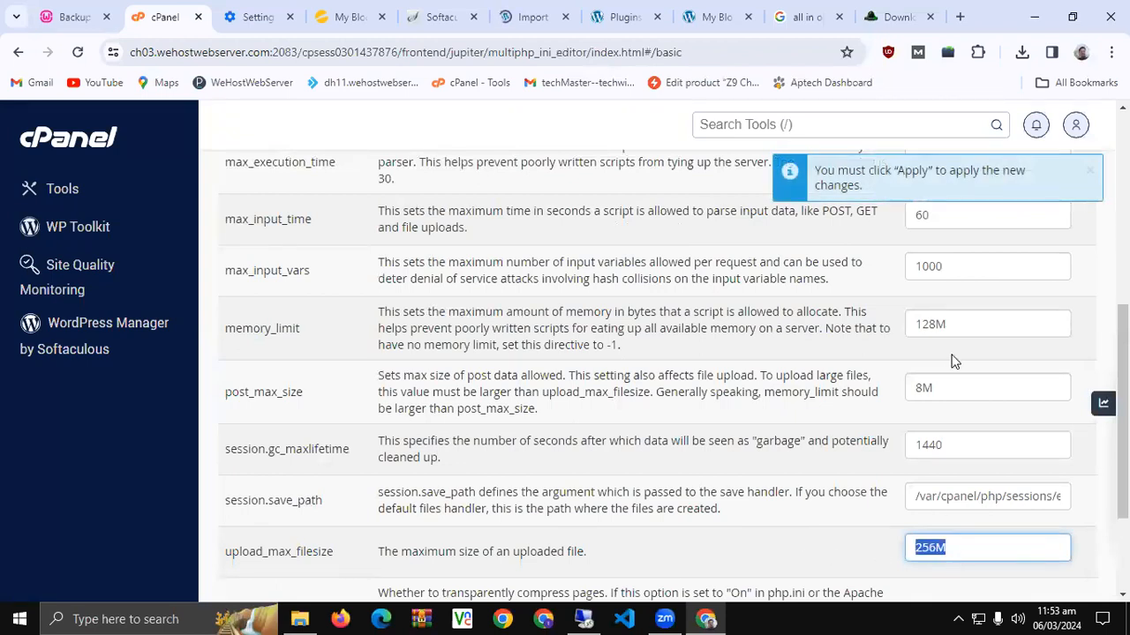
{"action": "left_click", "coordinate": [923, 388]}
{"action": "key", "text": "BackSpace"}
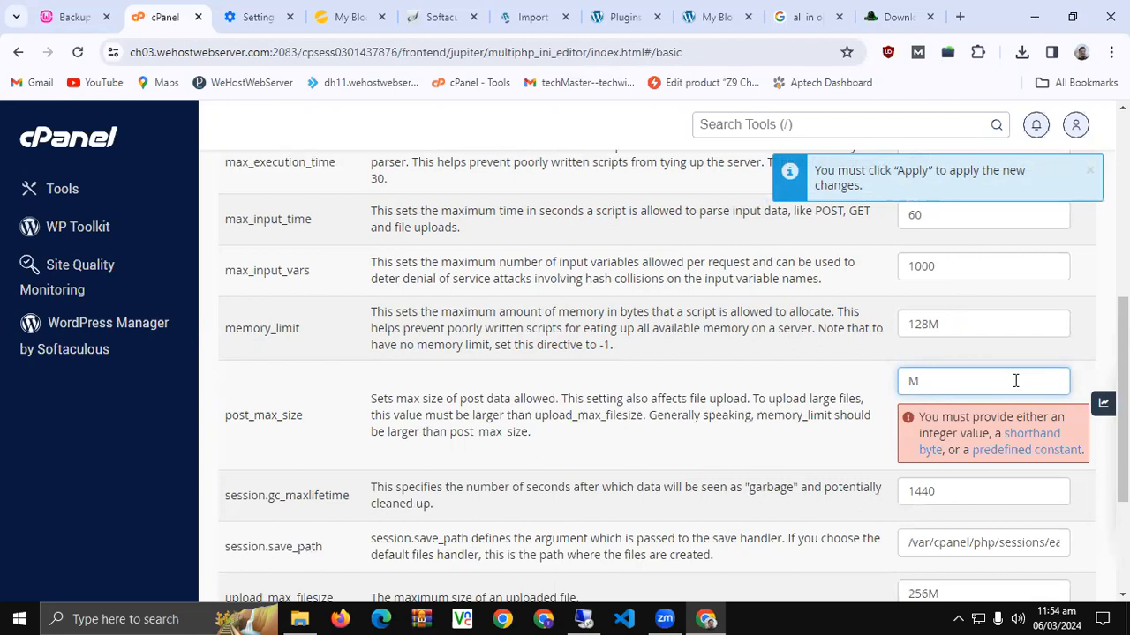
{"action": "type", "text": "512"}
{"action": "scroll", "coordinate": [844, 418], "scroll_direction": "down", "scroll_amount": 3}
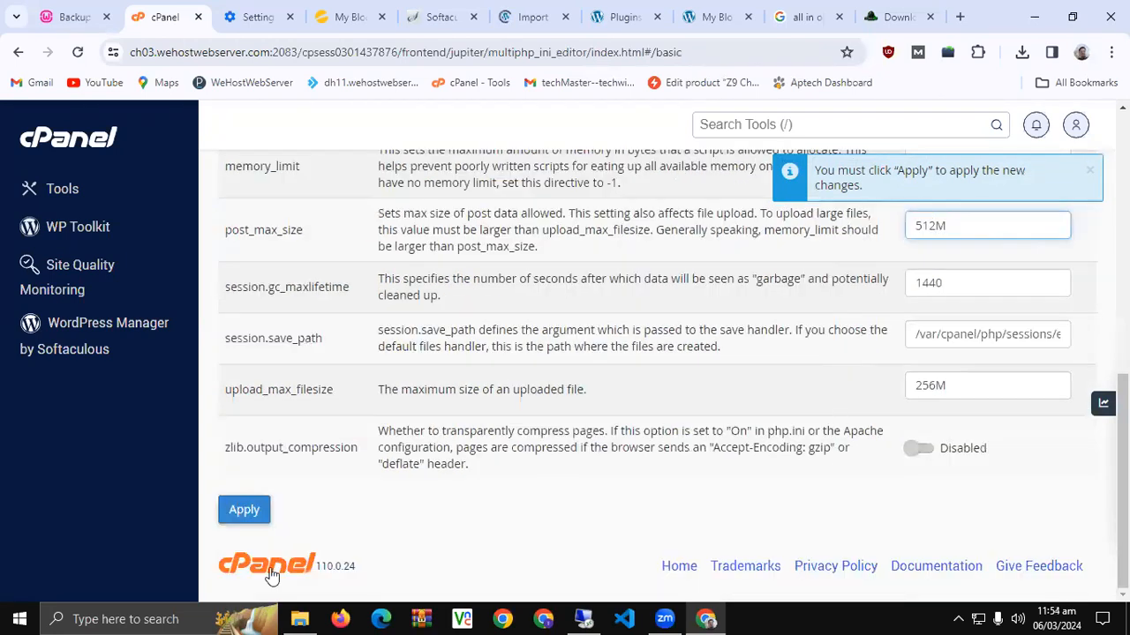
{"action": "left_click", "coordinate": [244, 509]}
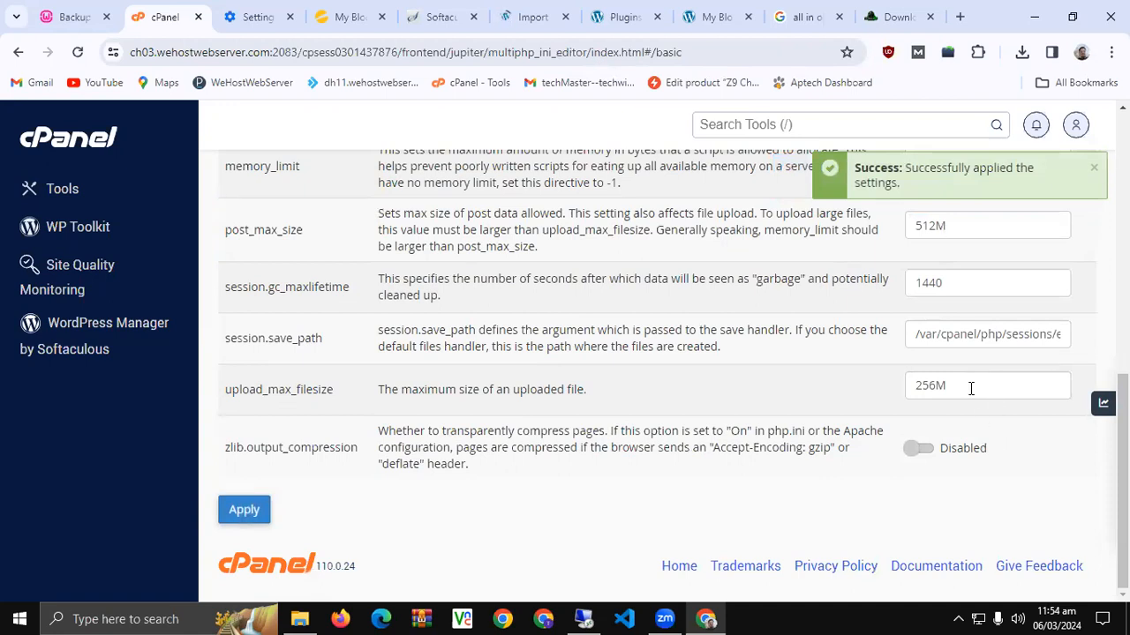
{"action": "left_click", "coordinate": [533, 17]}
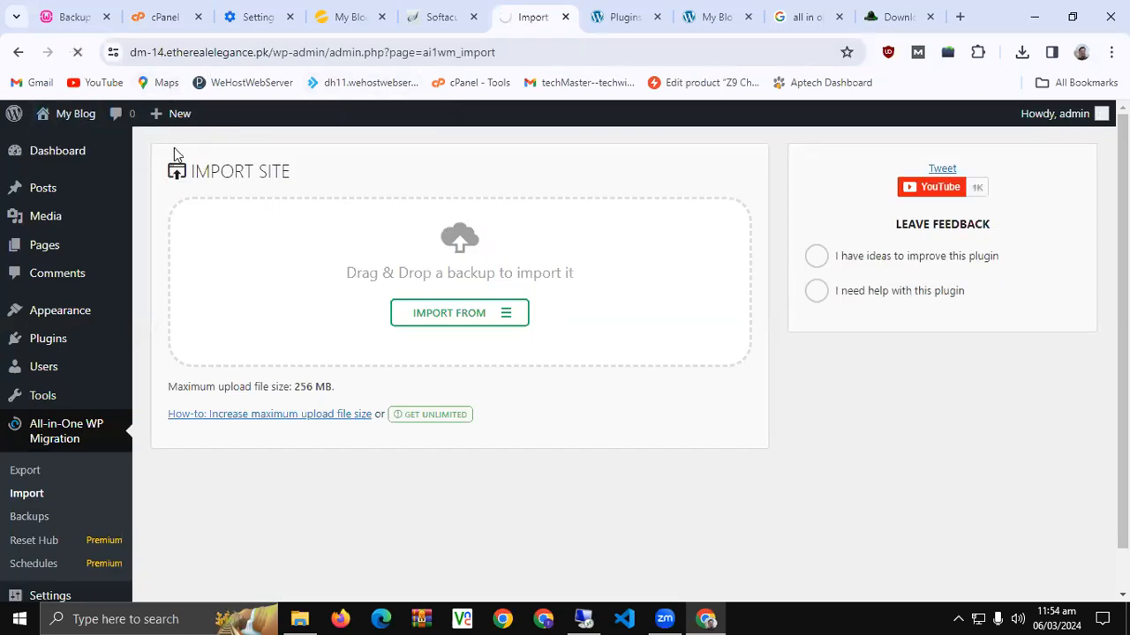
Import the localhost-dm-14 .wpress file from Downloads, letting the upload reach 100%
{"action": "left_click", "coordinate": [474, 329]}
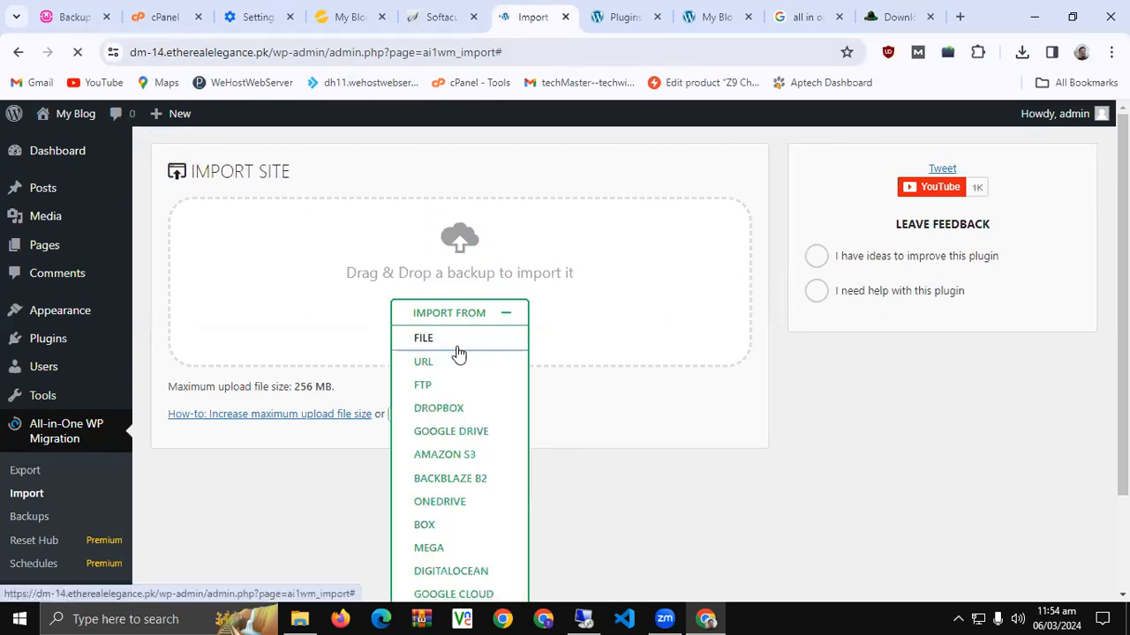
{"action": "left_click", "coordinate": [439, 338]}
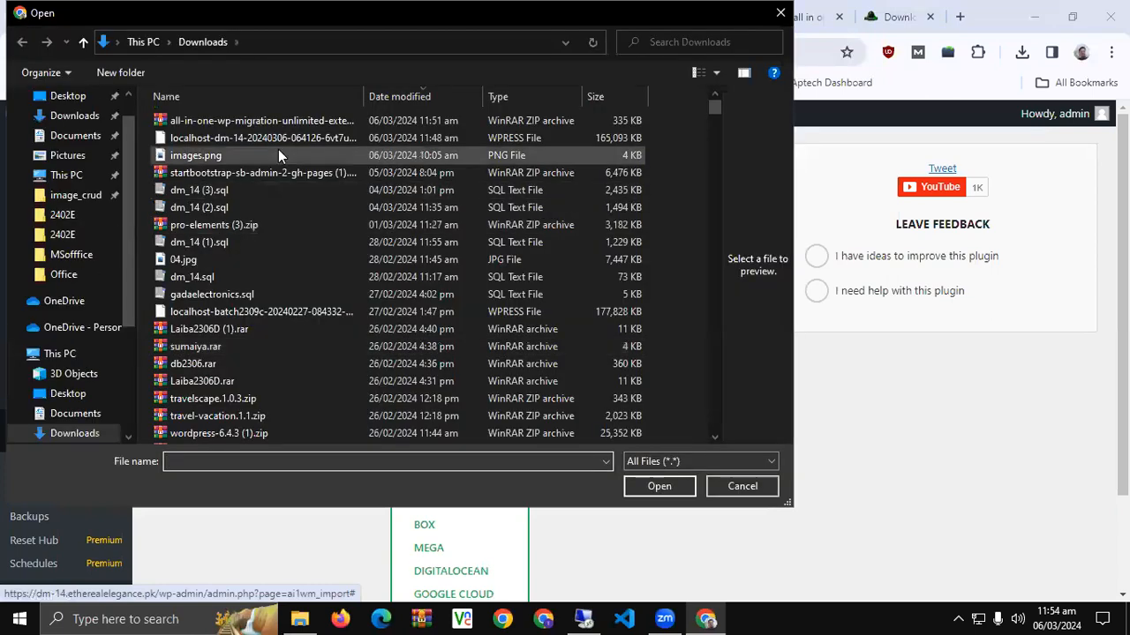
{"action": "double_click", "coordinate": [282, 138]}
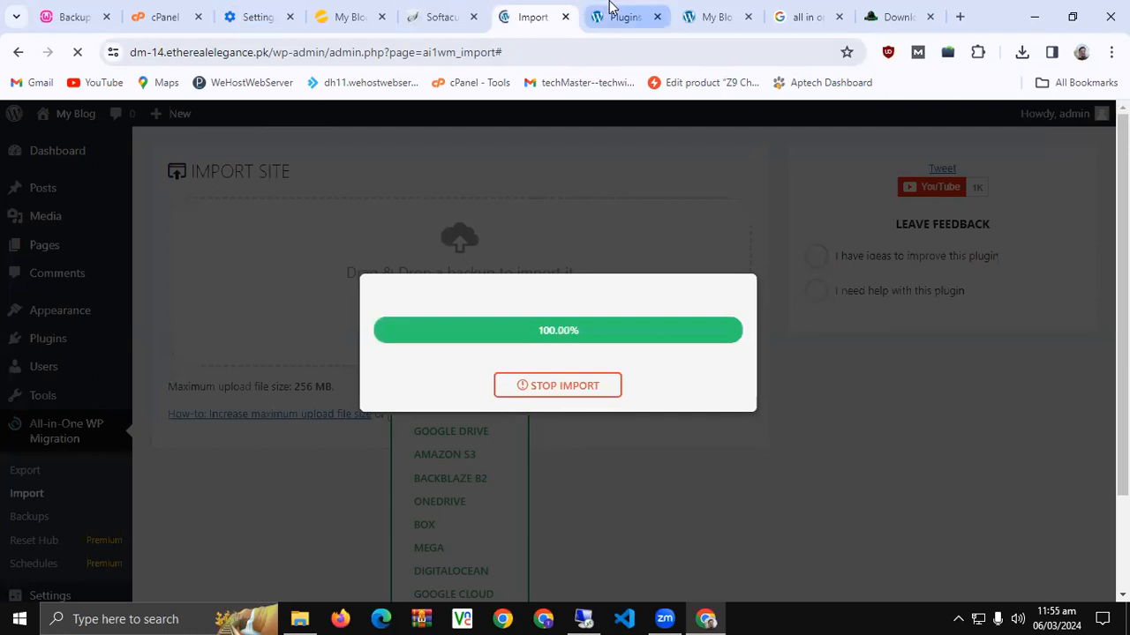
Reload the blog front page, check Plugins and the import progress, then close the downloads tab
{"action": "left_click", "coordinate": [706, 19]}
{"action": "left_click", "coordinate": [78, 52]}
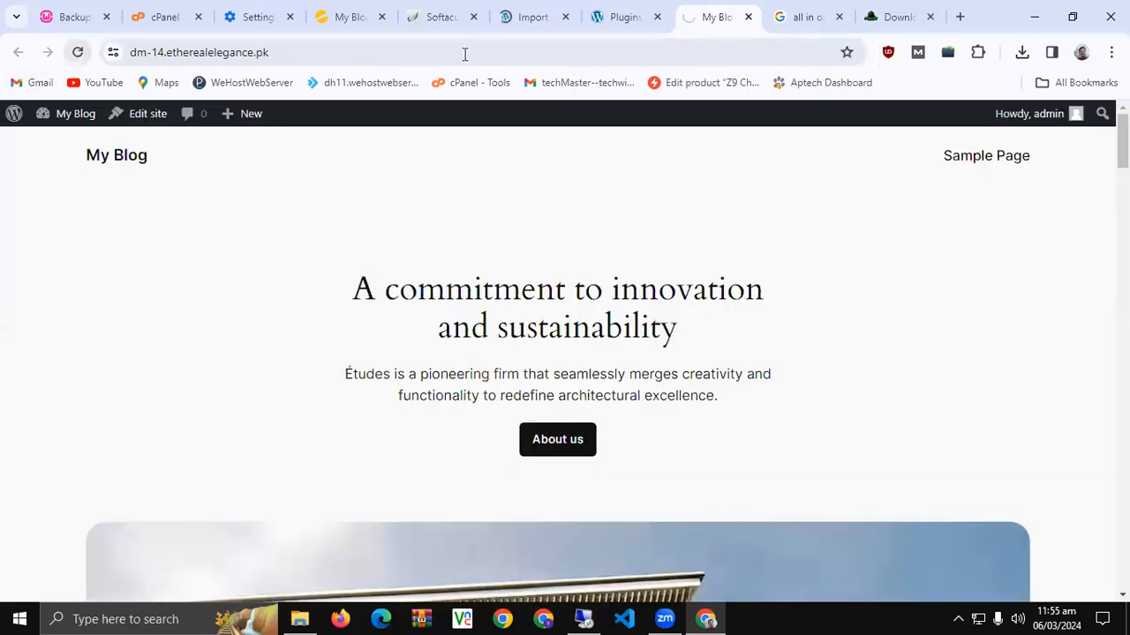
{"action": "left_click", "coordinate": [620, 17]}
{"action": "left_click", "coordinate": [672, 11]}
{"action": "left_click", "coordinate": [618, 12]}
{"action": "left_click", "coordinate": [516, 11]}
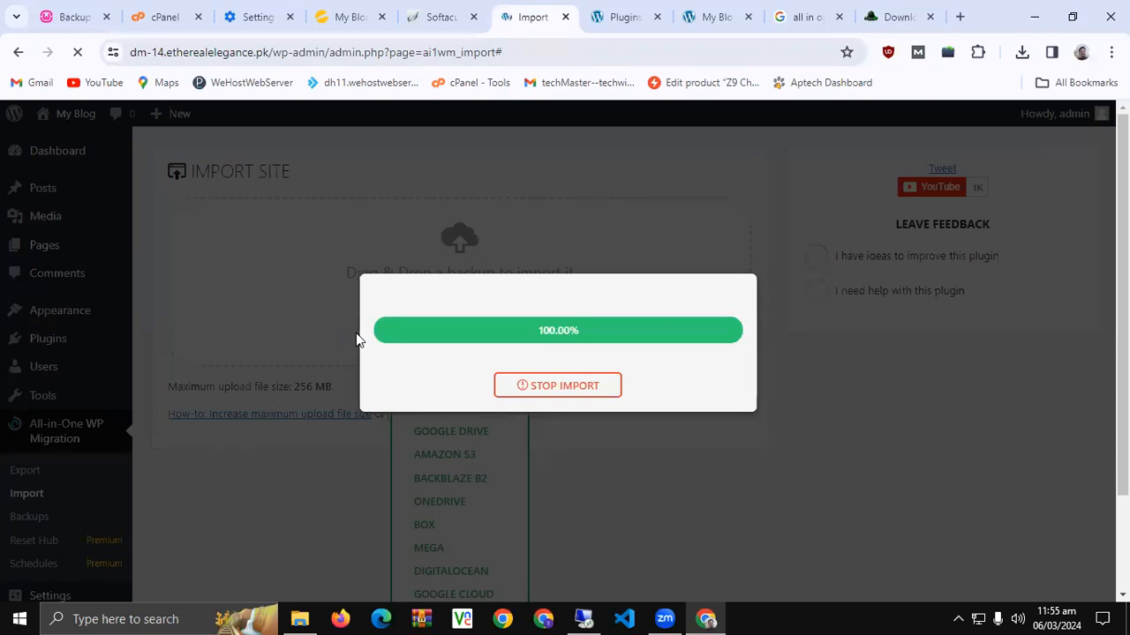
{"action": "left_click", "coordinate": [930, 17]}
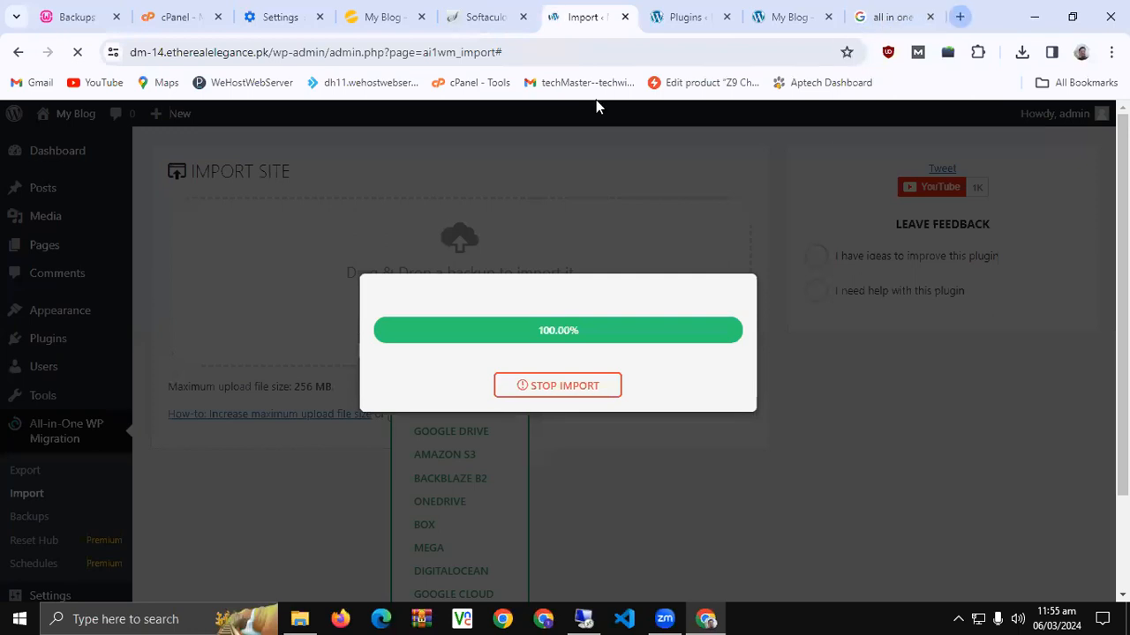
{"action": "key", "text": "ctrl+t"}
Open the WeHostWebServer Plesk login at ph01.wehostwebserver.com:8443 and sign in with the saved credentials
{"action": "left_click", "coordinate": [225, 85]}
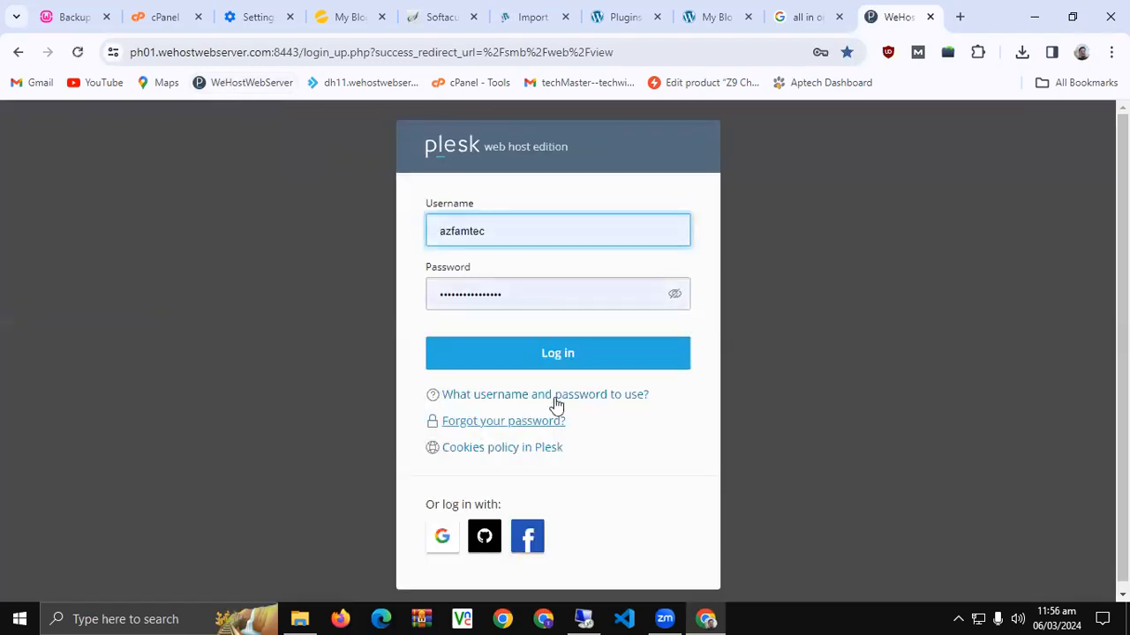
{"action": "left_click", "coordinate": [575, 360]}
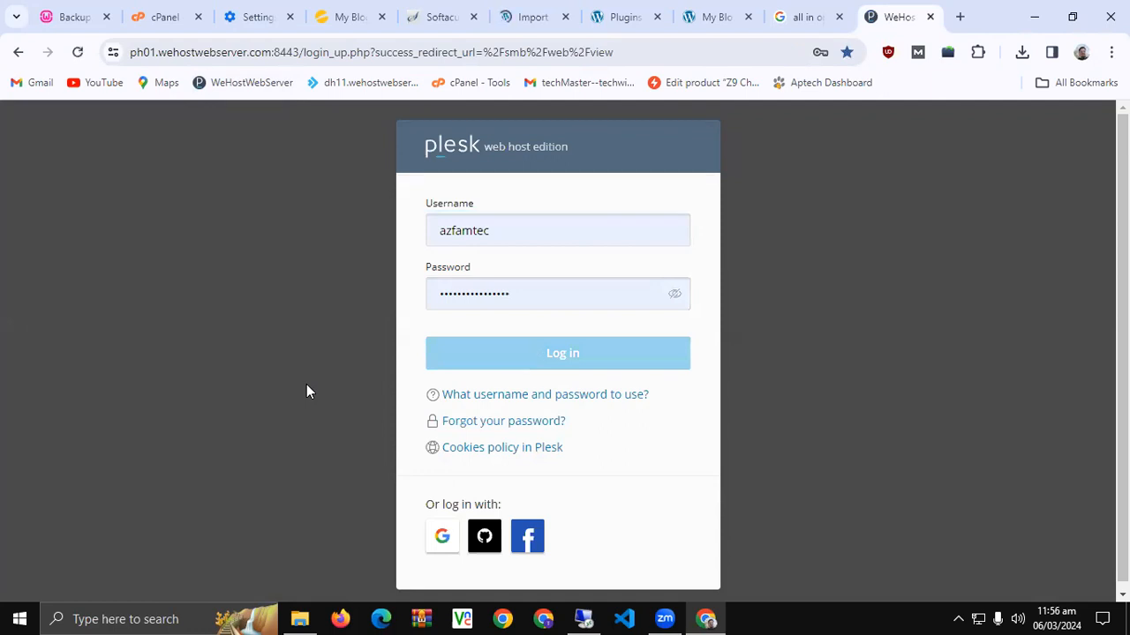
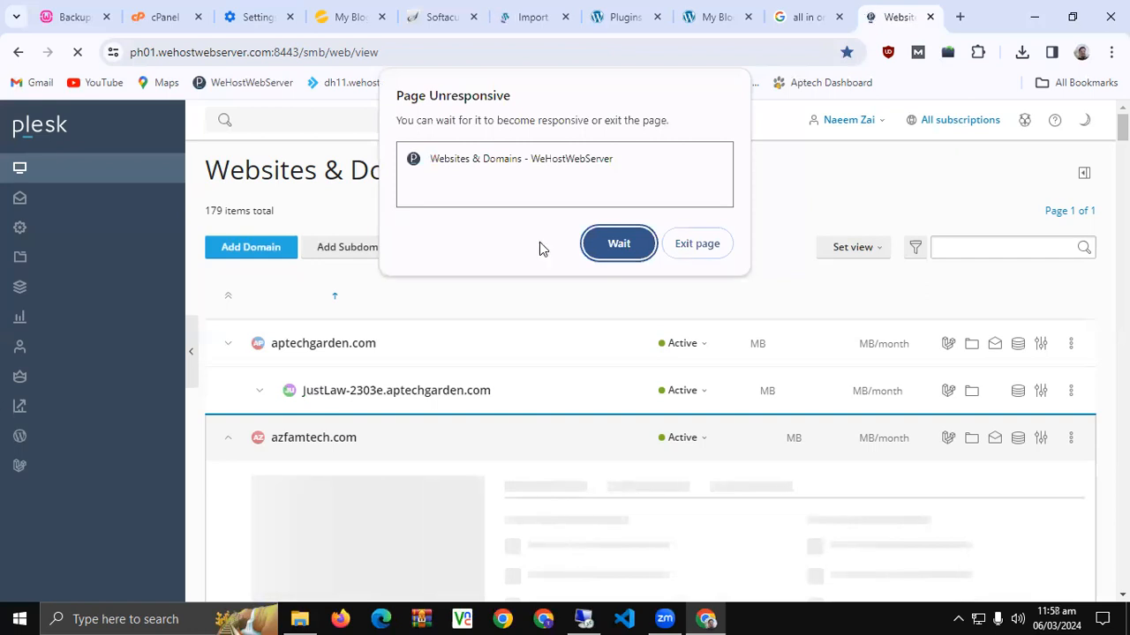
Wait out the unresponsive page, then reload the finished Import tab
{"action": "left_click", "coordinate": [618, 245]}
{"action": "left_click", "coordinate": [523, 15]}
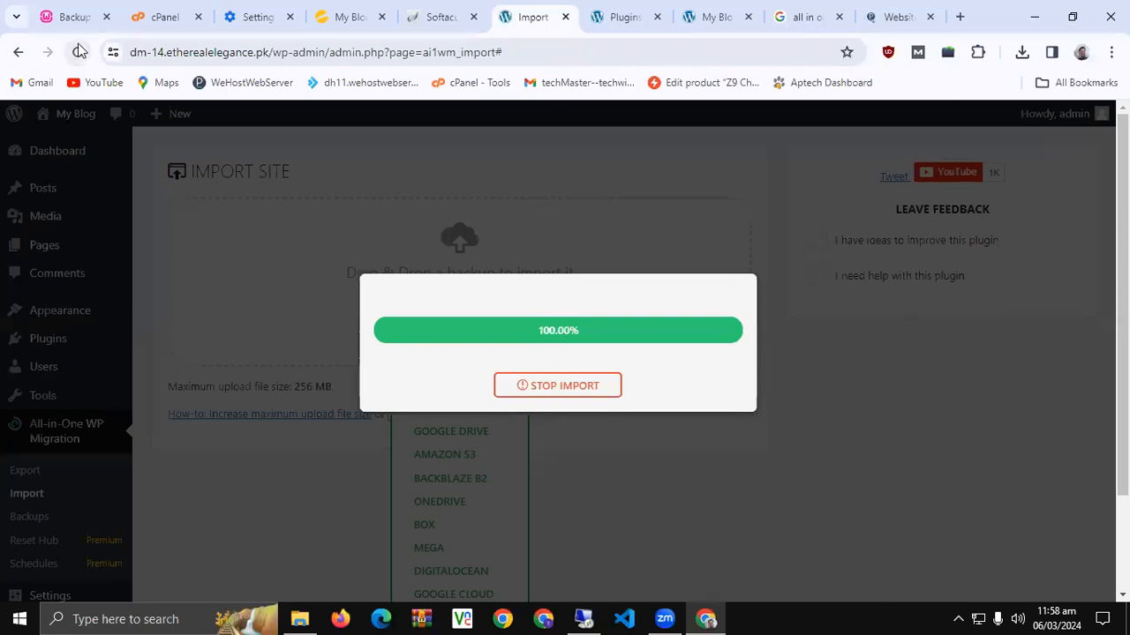
{"action": "left_click", "coordinate": [79, 52]}
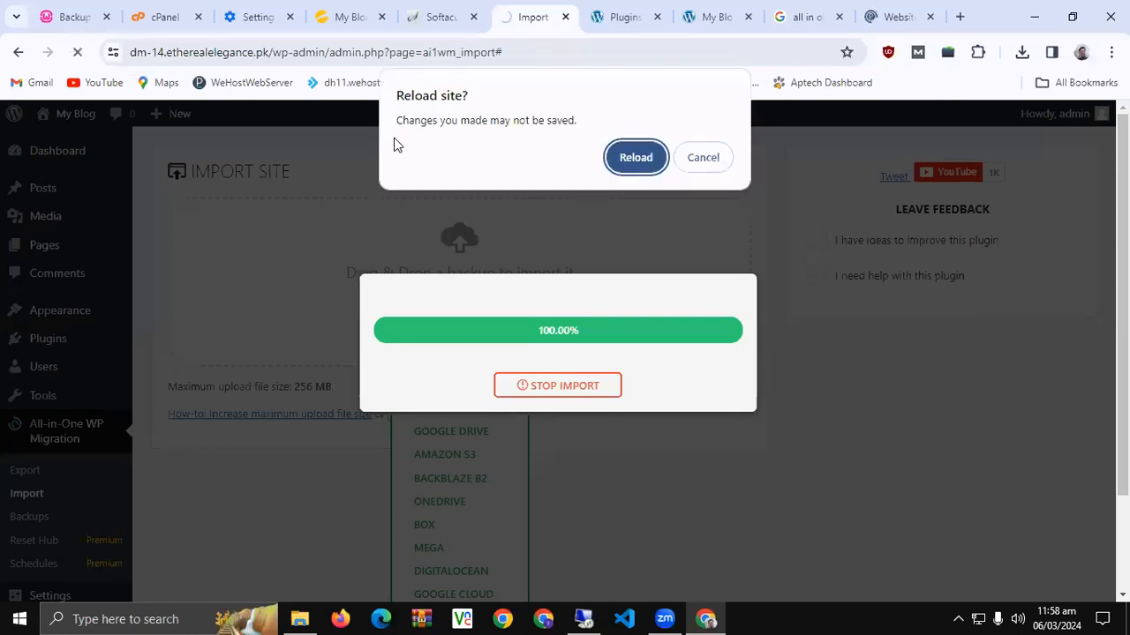
{"action": "left_click", "coordinate": [628, 166]}
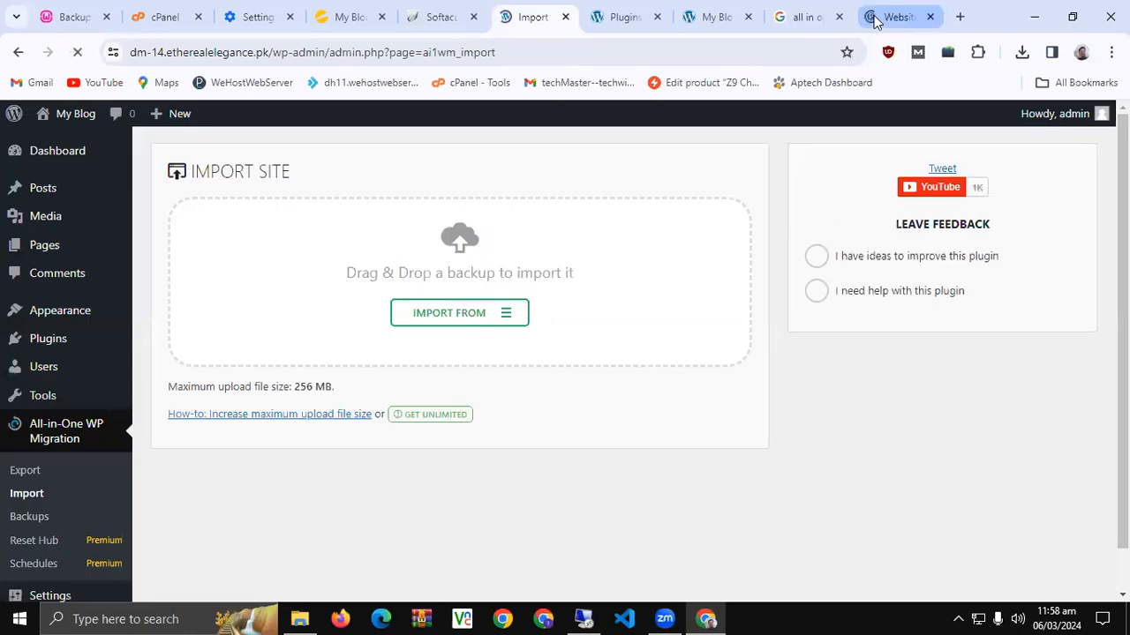
Return to Plesk's Websites & Domains list and look through the expanded azfamtech.com entry
{"action": "key", "text": "ctrl+9"}
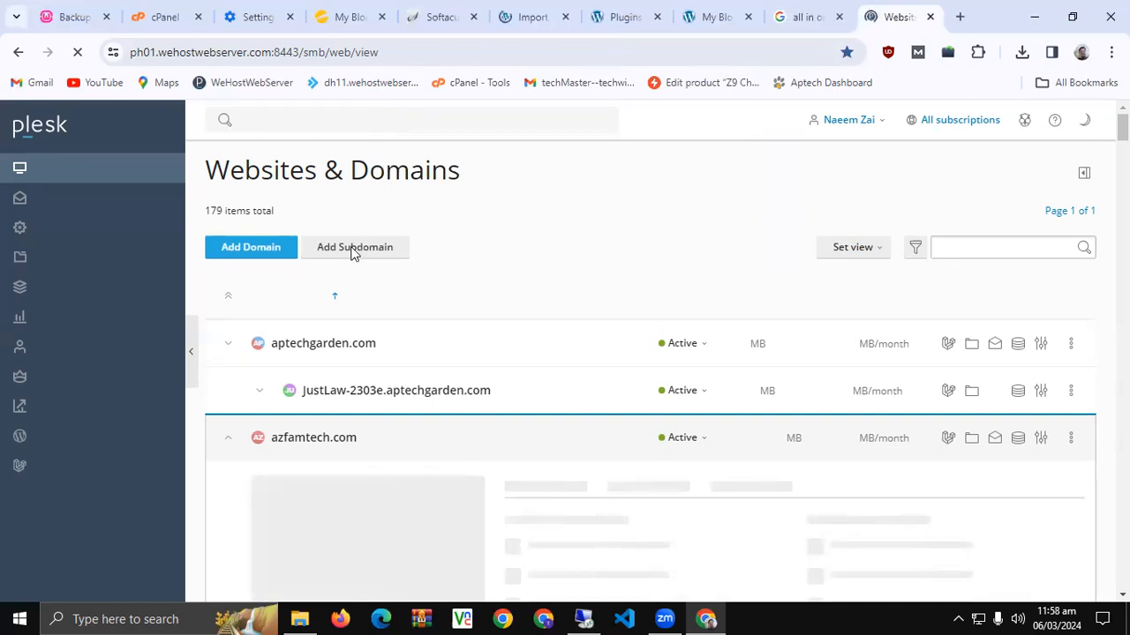
{"action": "scroll", "coordinate": [126, 351], "scroll_direction": "down", "scroll_amount": 2}
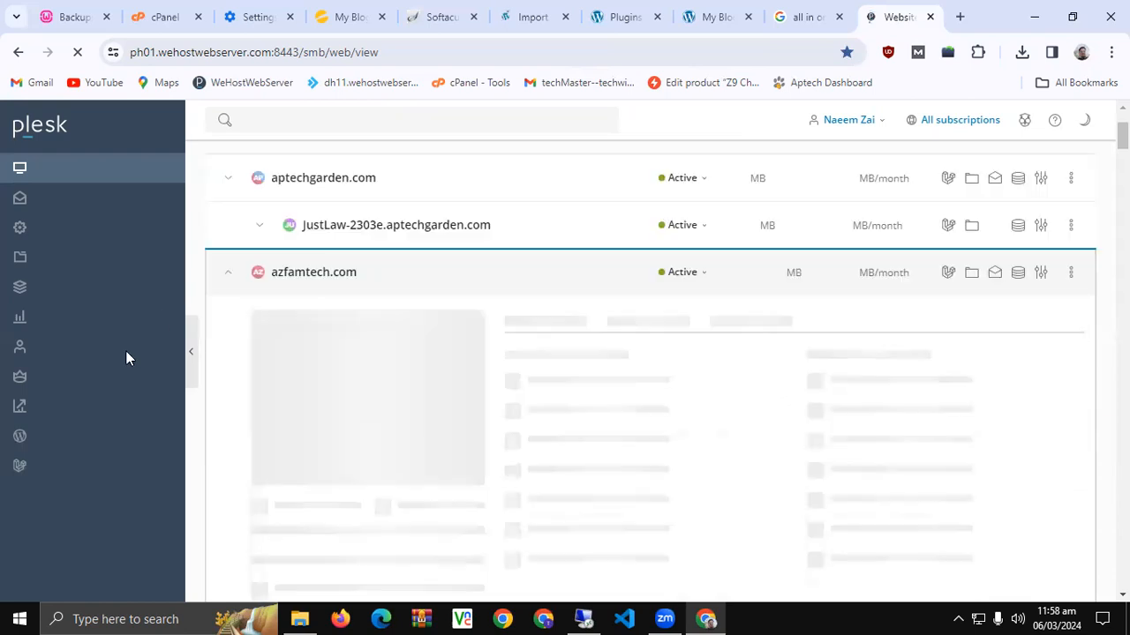
{"action": "scroll", "coordinate": [101, 355], "scroll_direction": "down", "scroll_amount": 5}
{"action": "scroll", "coordinate": [299, 398], "scroll_direction": "down", "scroll_amount": 6}
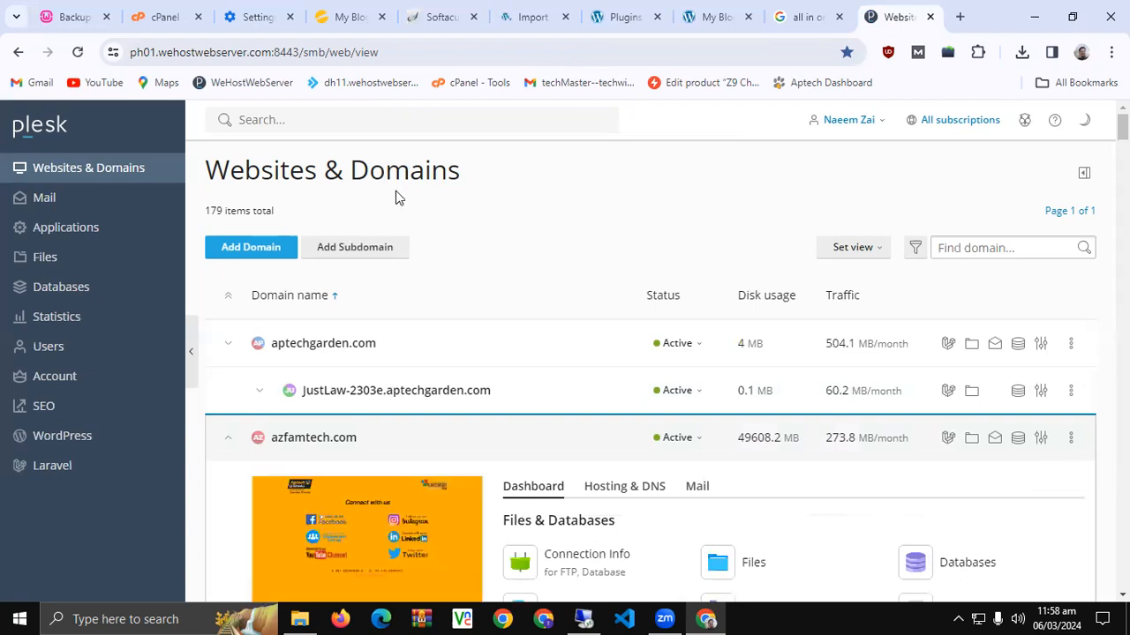
{"action": "scroll", "coordinate": [426, 300], "scroll_direction": "down", "scroll_amount": 5}
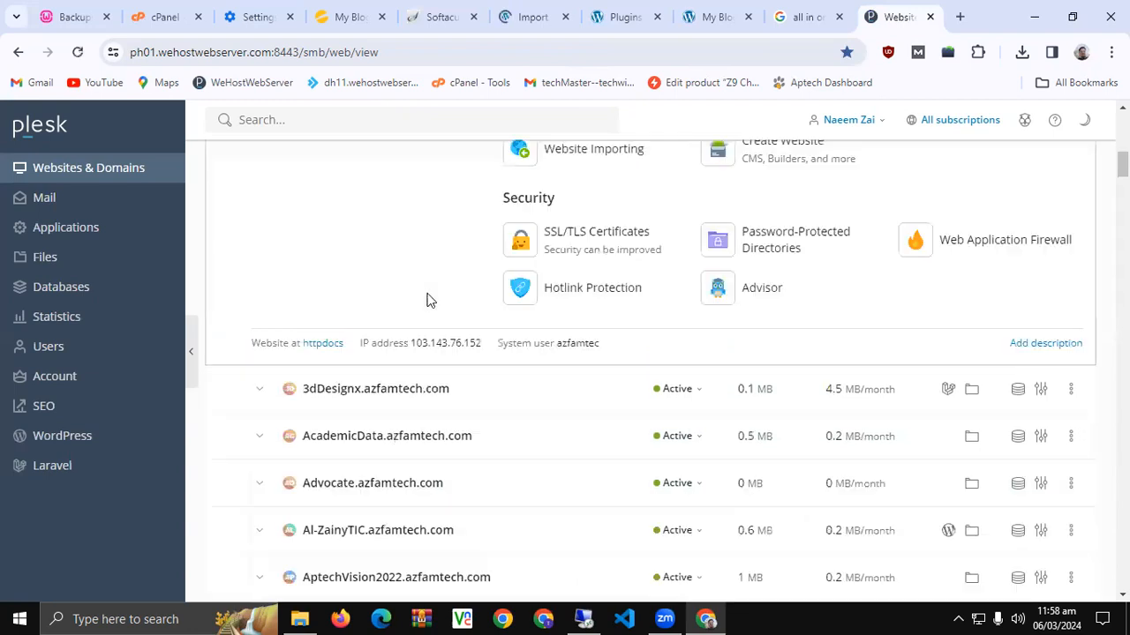
{"action": "scroll", "coordinate": [427, 296], "scroll_direction": "down", "scroll_amount": 5}
{"action": "scroll", "coordinate": [463, 331], "scroll_direction": "up", "scroll_amount": 13}
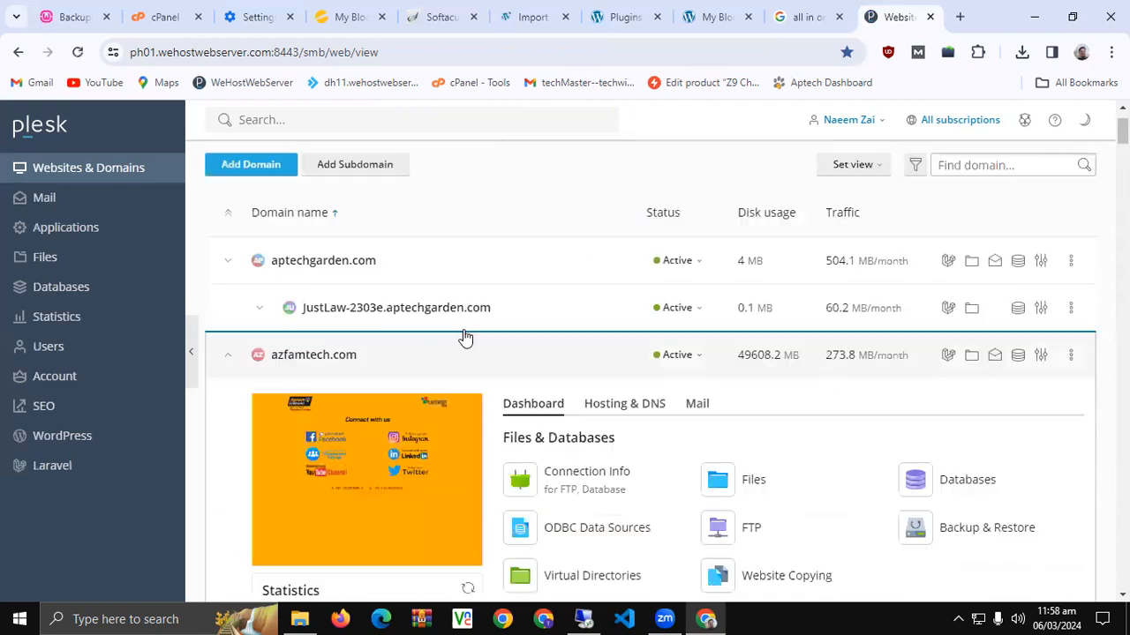
{"action": "scroll", "coordinate": [465, 337], "scroll_direction": "up", "scroll_amount": 2}
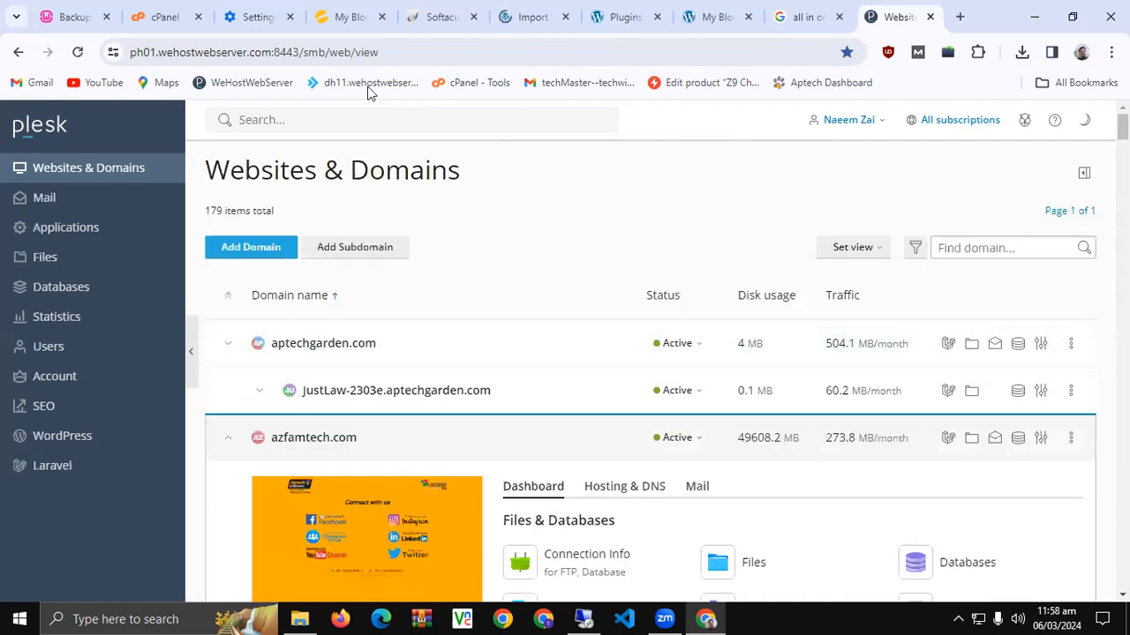
Add subdomain dm-14 with aptechgarden.com as its parent domain
{"action": "left_click", "coordinate": [354, 248]}
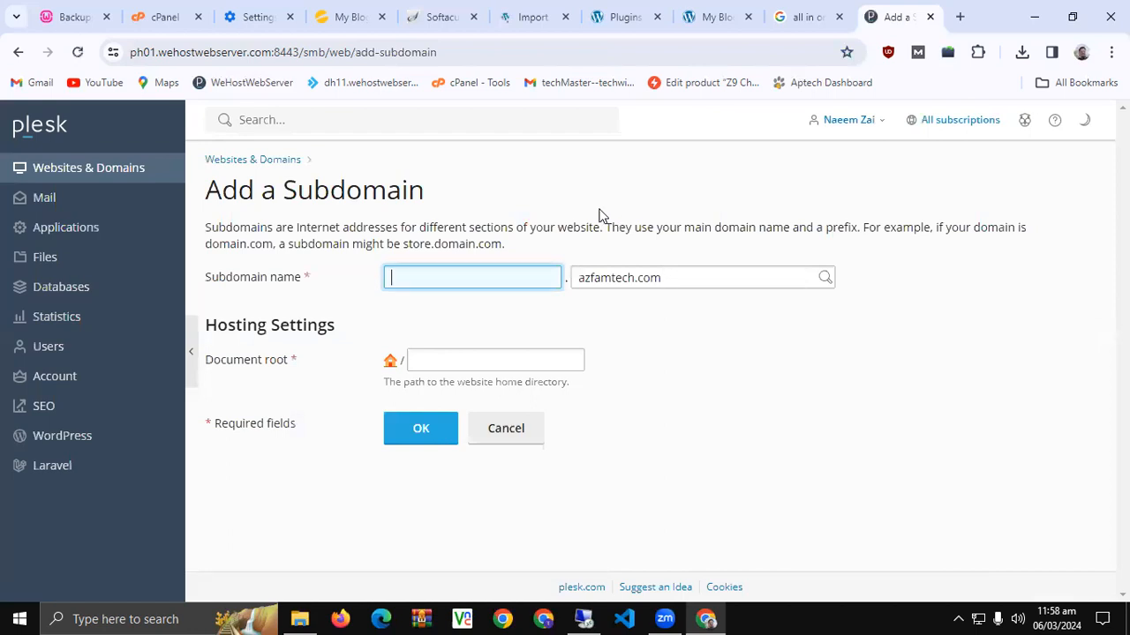
{"action": "type", "text": "dm-1"}
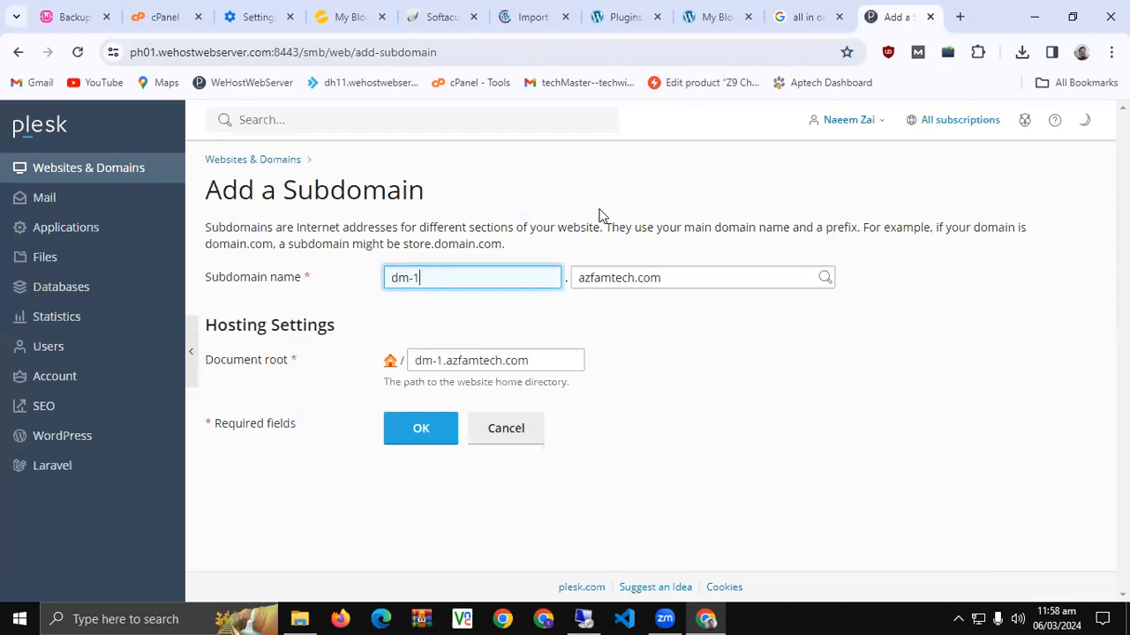
{"action": "type", "text": "4"}
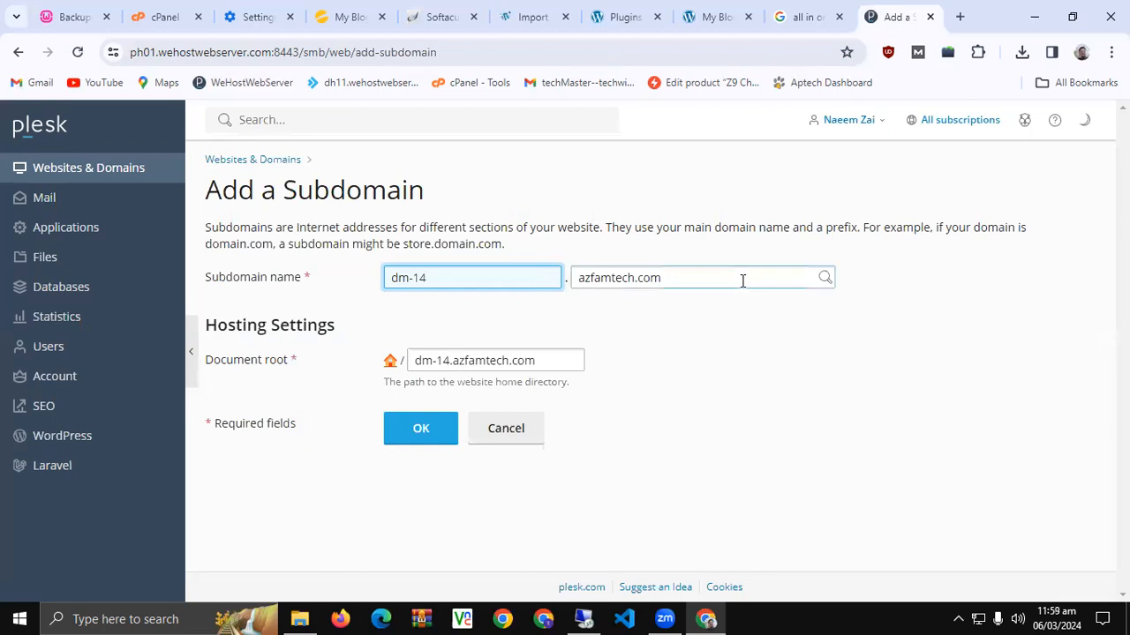
{"action": "key", "text": "Tab"}
{"action": "left_click", "coordinate": [689, 310]}
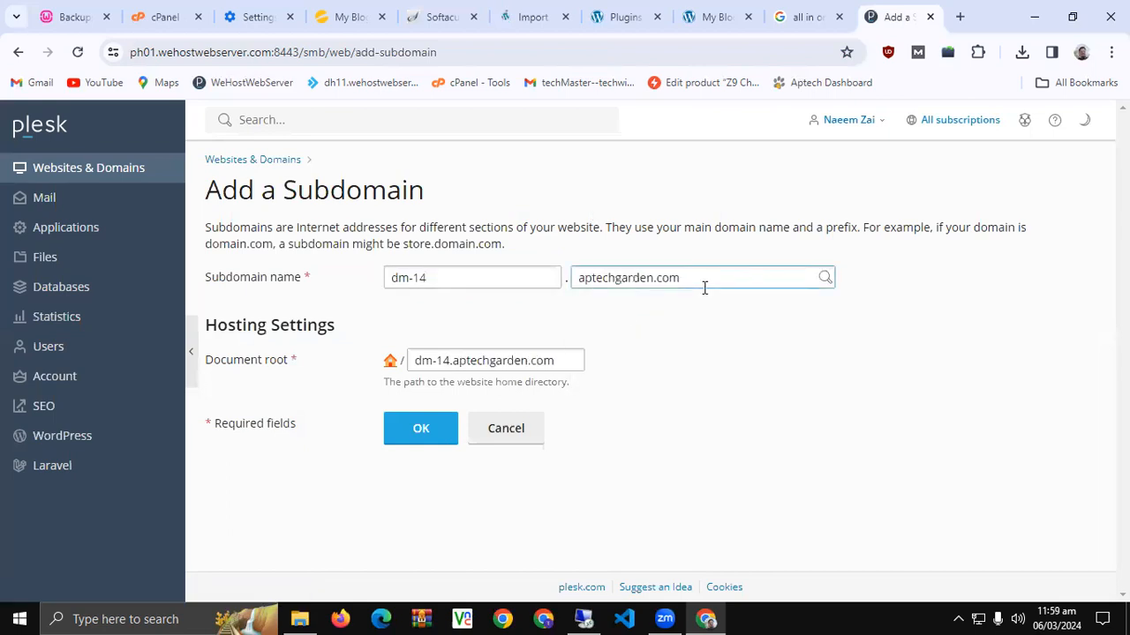
{"action": "left_click", "coordinate": [424, 440]}
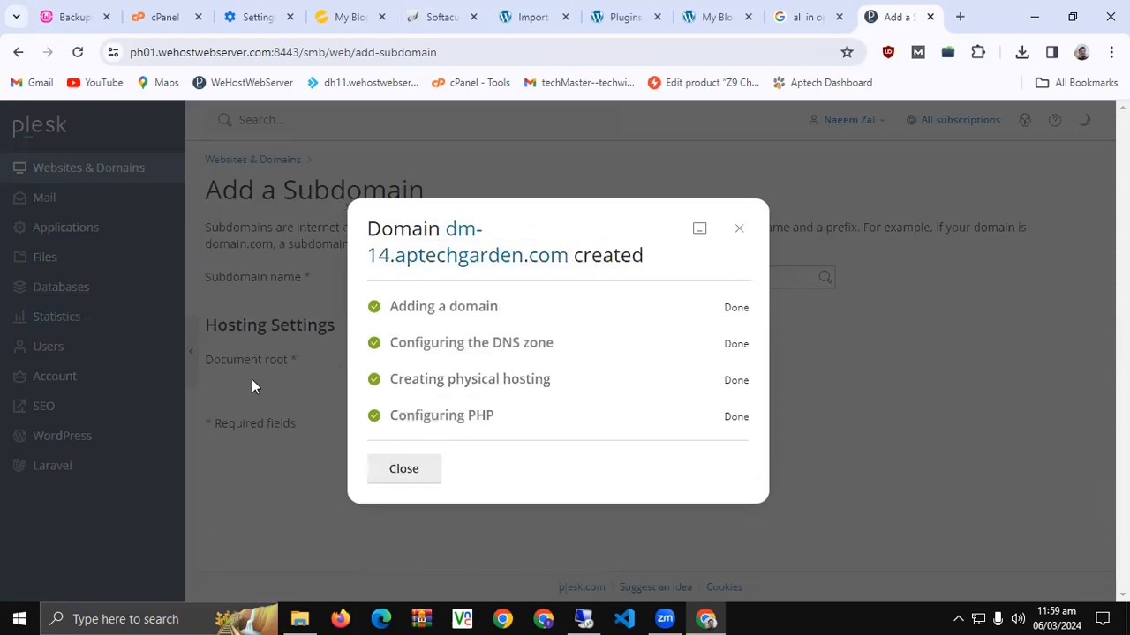
Close the 'Domain created' dialog and review the dm-14.aptechgarden.com dashboard (PHP 8.2.16, SSL not secured)
{"action": "left_click", "coordinate": [436, 477]}
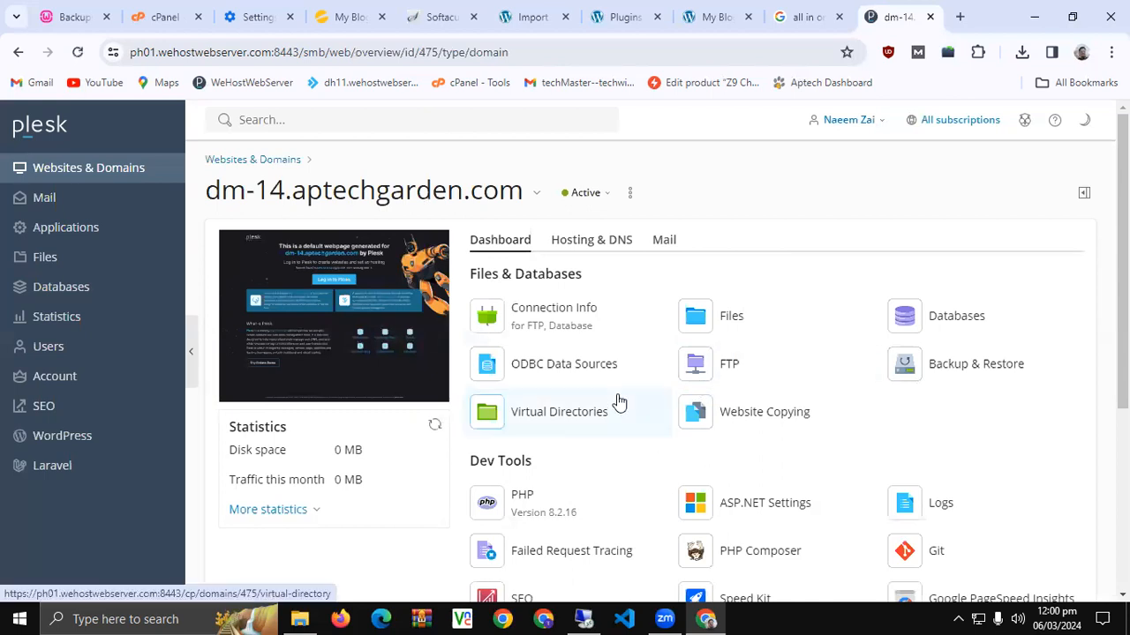
{"action": "scroll", "coordinate": [617, 396], "scroll_direction": "down", "scroll_amount": 1}
{"action": "scroll", "coordinate": [617, 396], "scroll_direction": "down", "scroll_amount": 1}
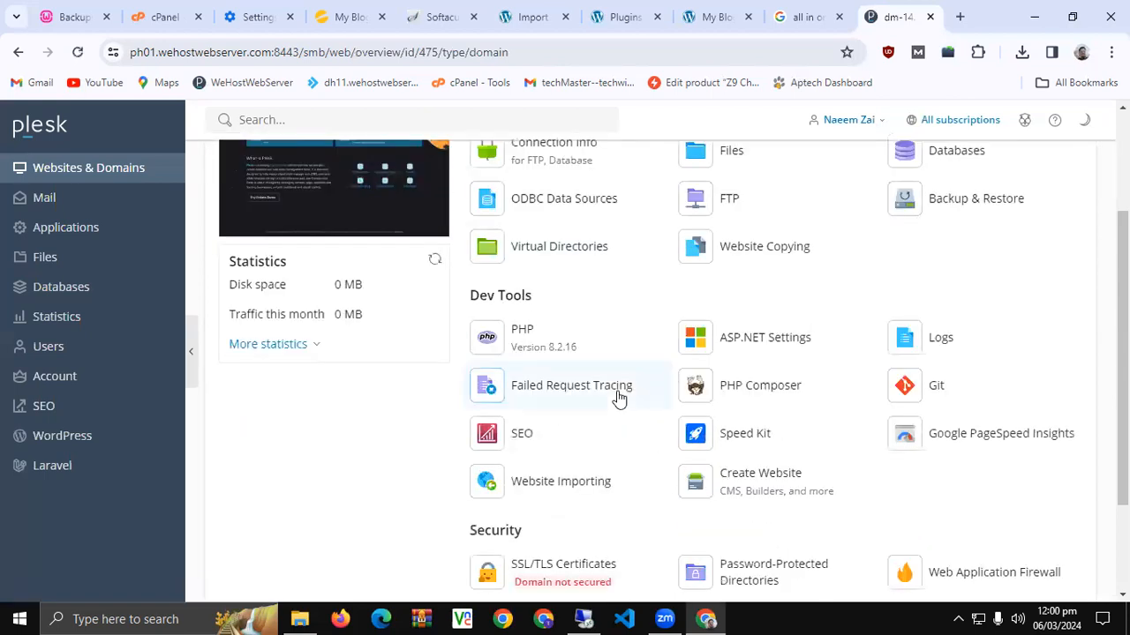
{"action": "scroll", "coordinate": [558, 434], "scroll_direction": "down", "scroll_amount": 1}
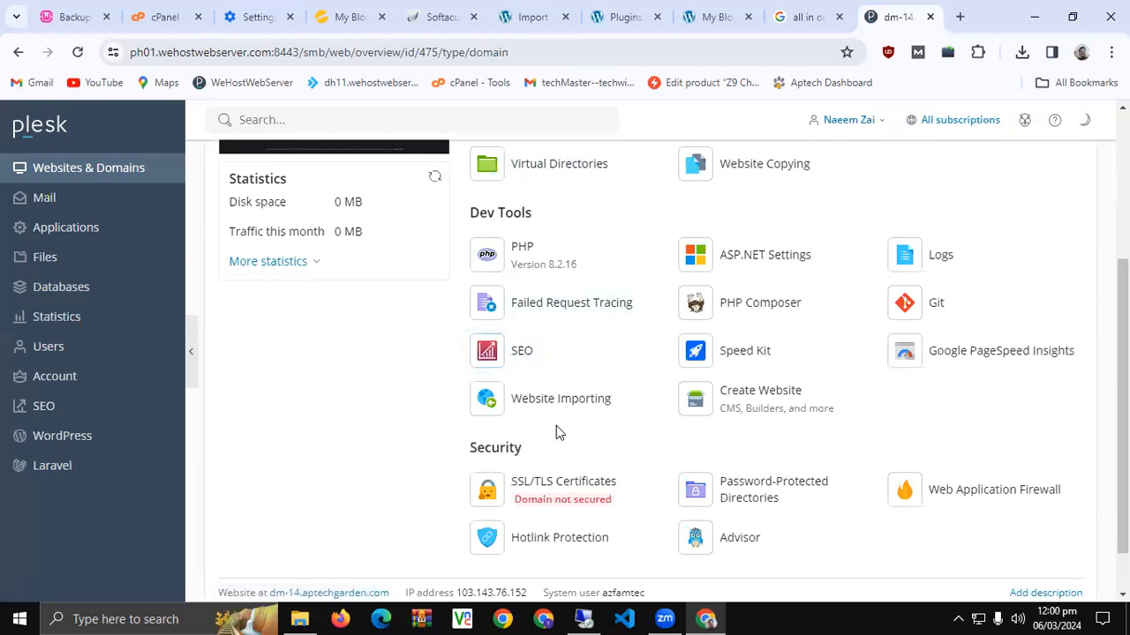
{"action": "scroll", "coordinate": [556, 427], "scroll_direction": "up", "scroll_amount": 2}
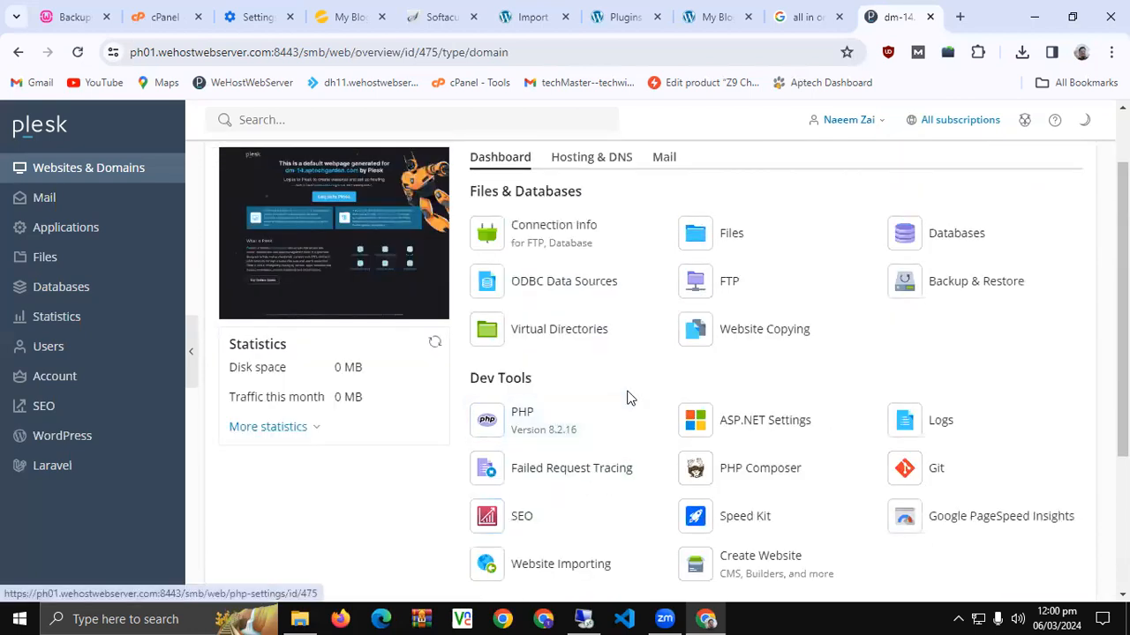
{"action": "scroll", "coordinate": [837, 380], "scroll_direction": "down", "scroll_amount": 2}
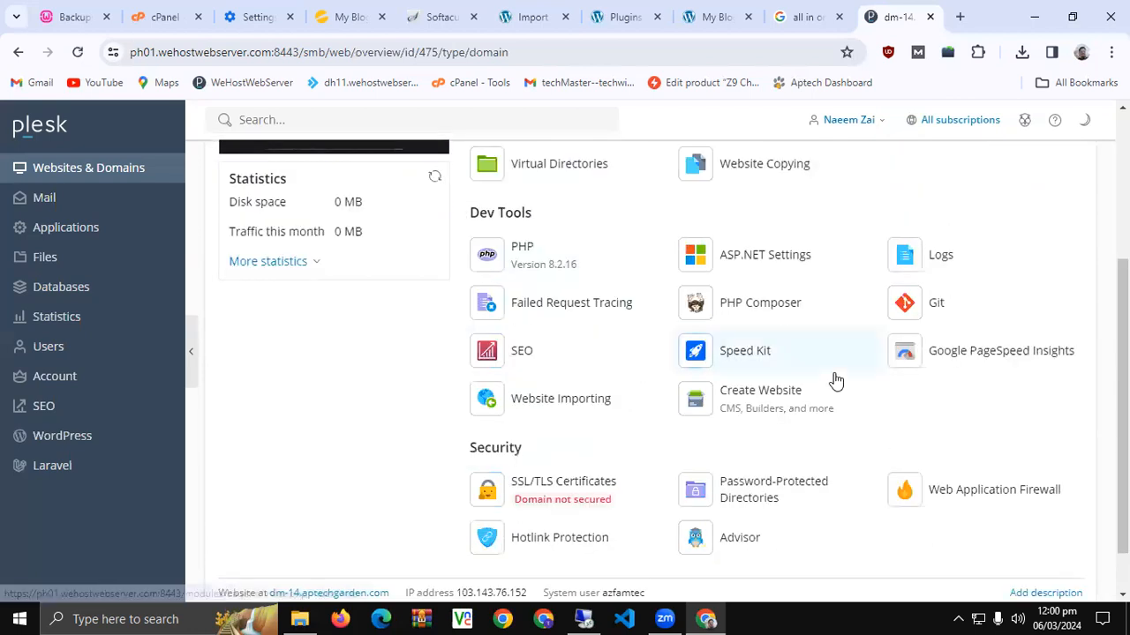
{"action": "scroll", "coordinate": [836, 380], "scroll_direction": "down", "scroll_amount": 1}
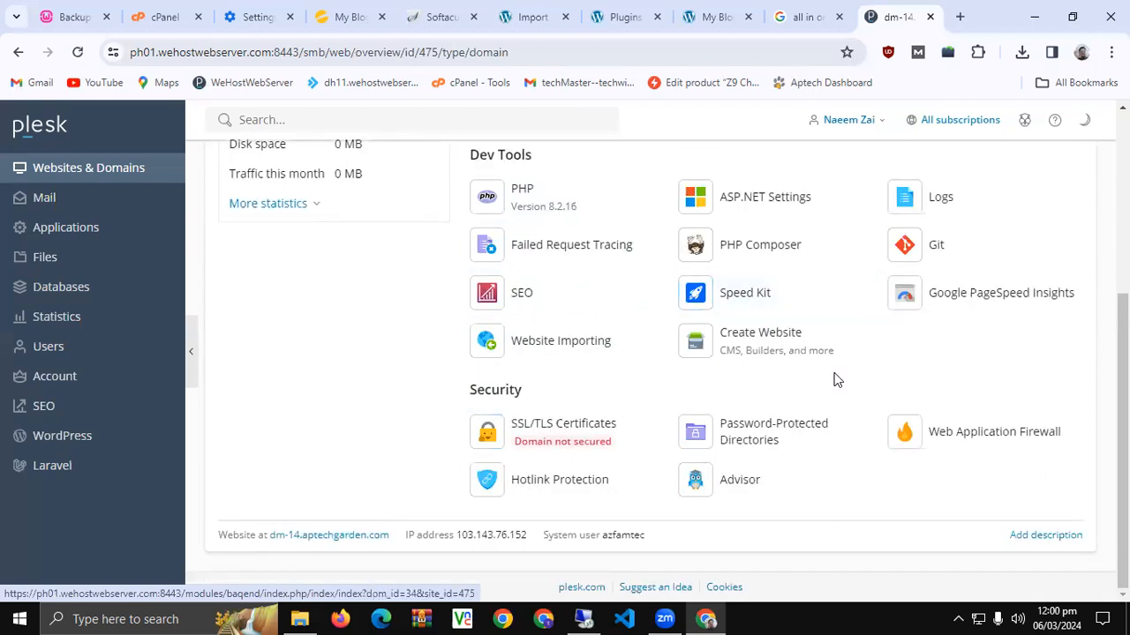
{"action": "scroll", "coordinate": [834, 380], "scroll_direction": "up", "scroll_amount": 1}
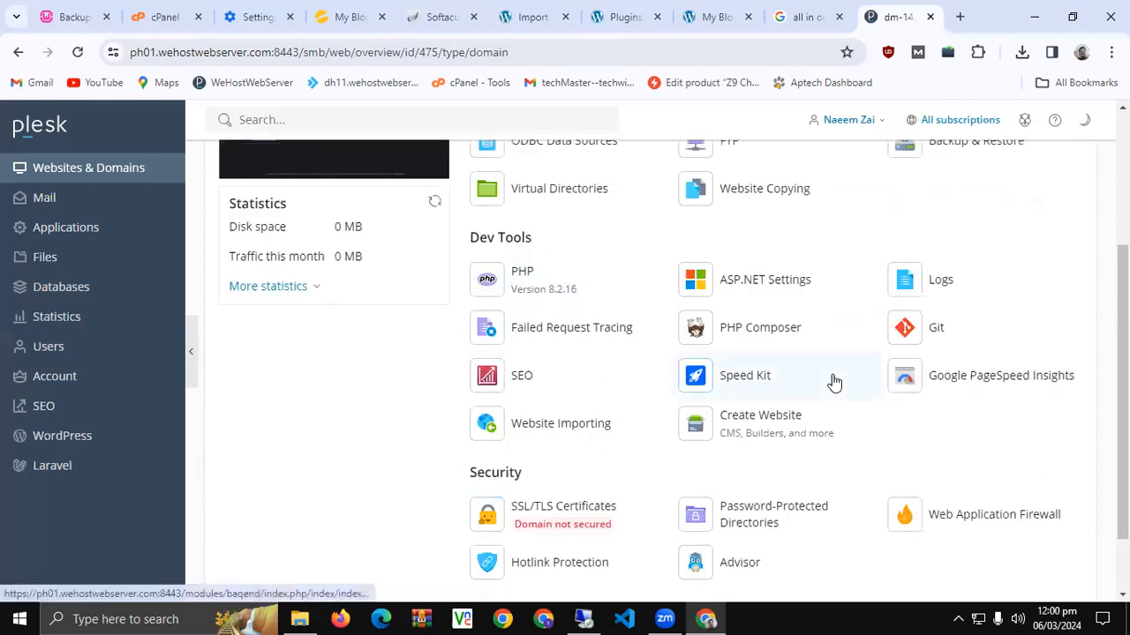
{"action": "scroll", "coordinate": [834, 381], "scroll_direction": "up", "scroll_amount": 1}
{"action": "scroll", "coordinate": [834, 381], "scroll_direction": "up", "scroll_amount": 1}
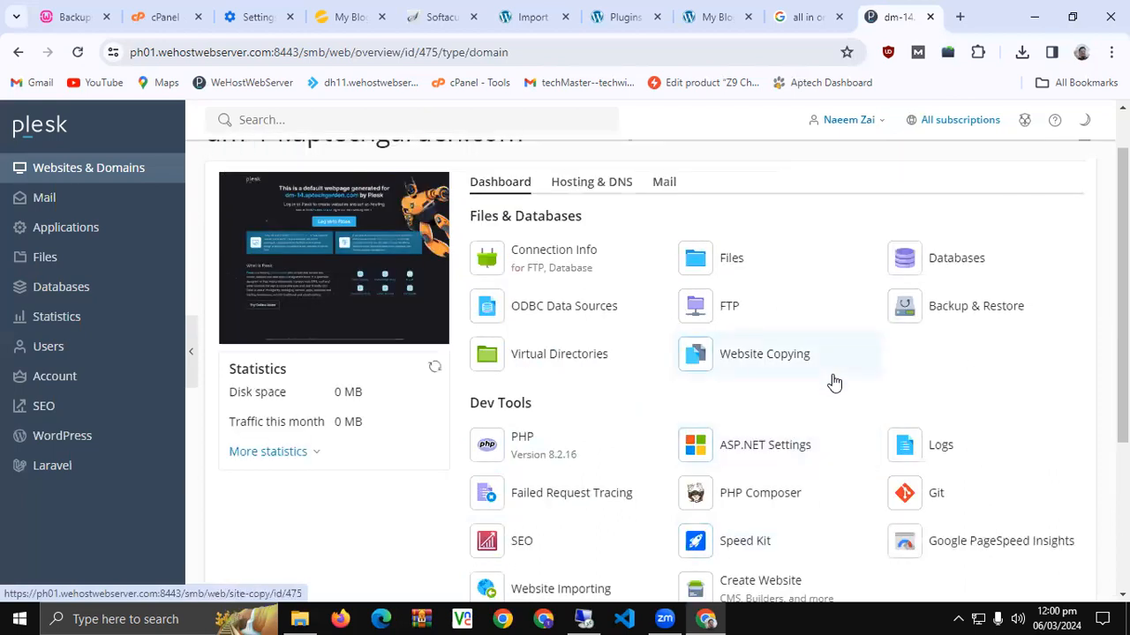
{"action": "scroll", "coordinate": [834, 382], "scroll_direction": "down", "scroll_amount": 1}
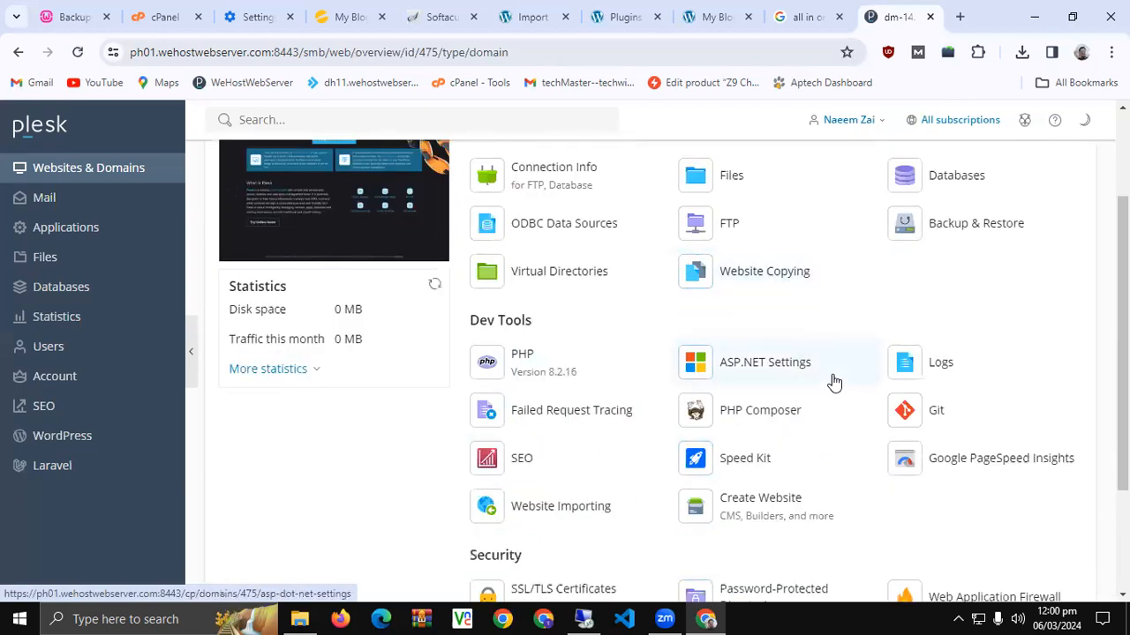
Choose Create Website for dm-14.aptechgarden.com and select WordPress
{"action": "left_click", "coordinate": [760, 510]}
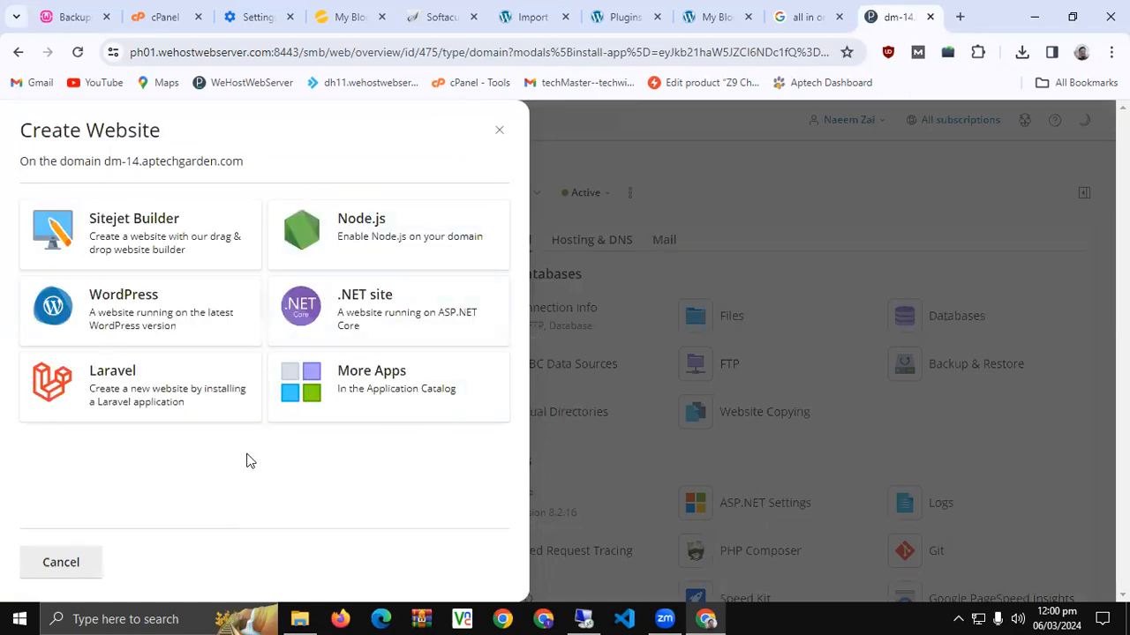
{"action": "left_click", "coordinate": [194, 318]}
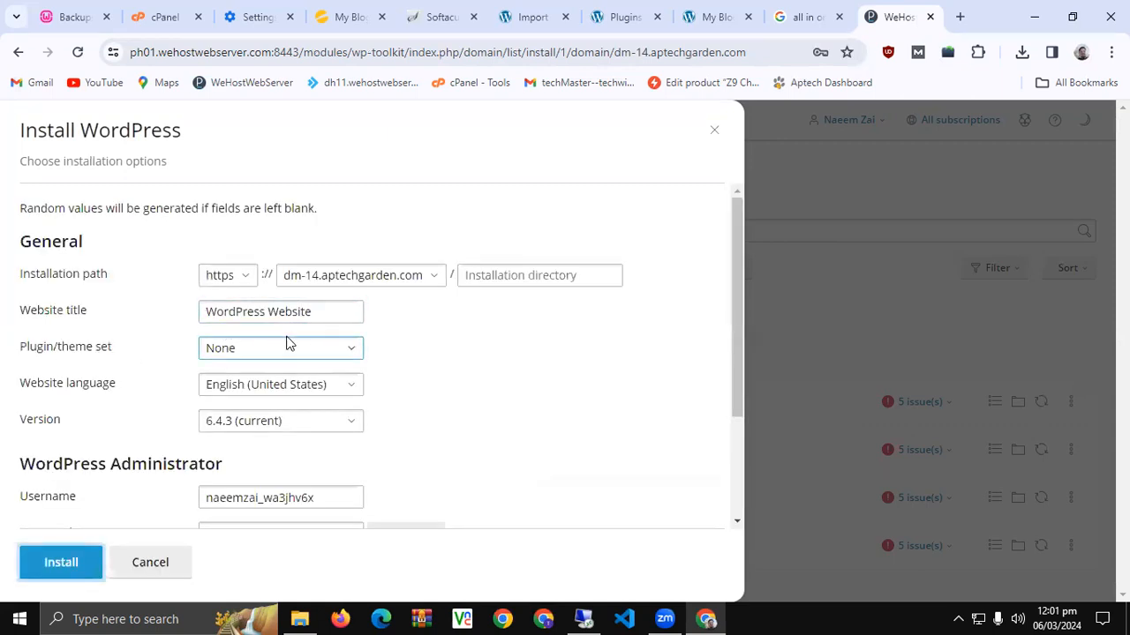
Enter the administrator e-mail and set the admin username to 'admin' in Install WordPress
{"action": "scroll", "coordinate": [286, 334], "scroll_direction": "down", "scroll_amount": 2}
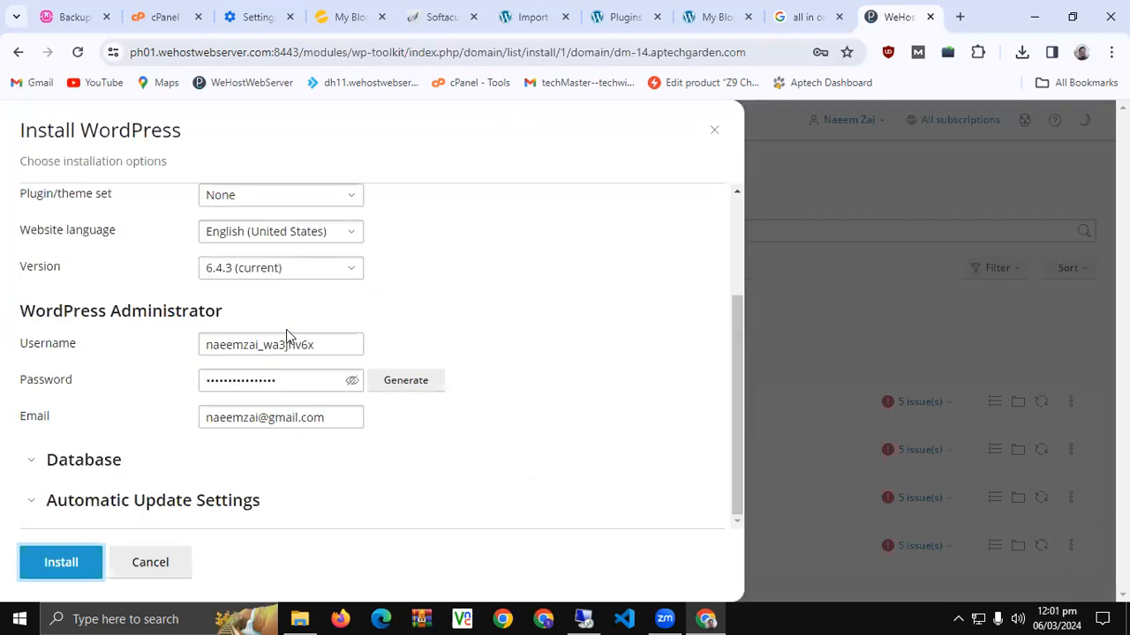
{"action": "left_click", "coordinate": [353, 383]}
{"action": "left_click", "coordinate": [353, 381]}
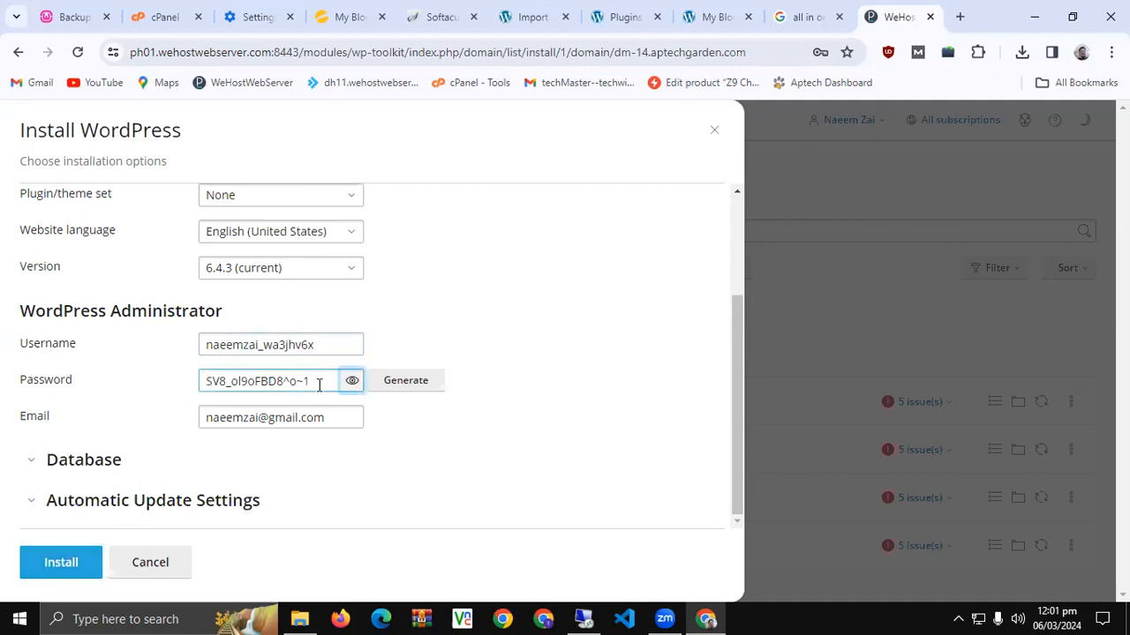
{"action": "left_click_drag", "start_coordinate": [341, 419], "coordinate": [39, 394]}
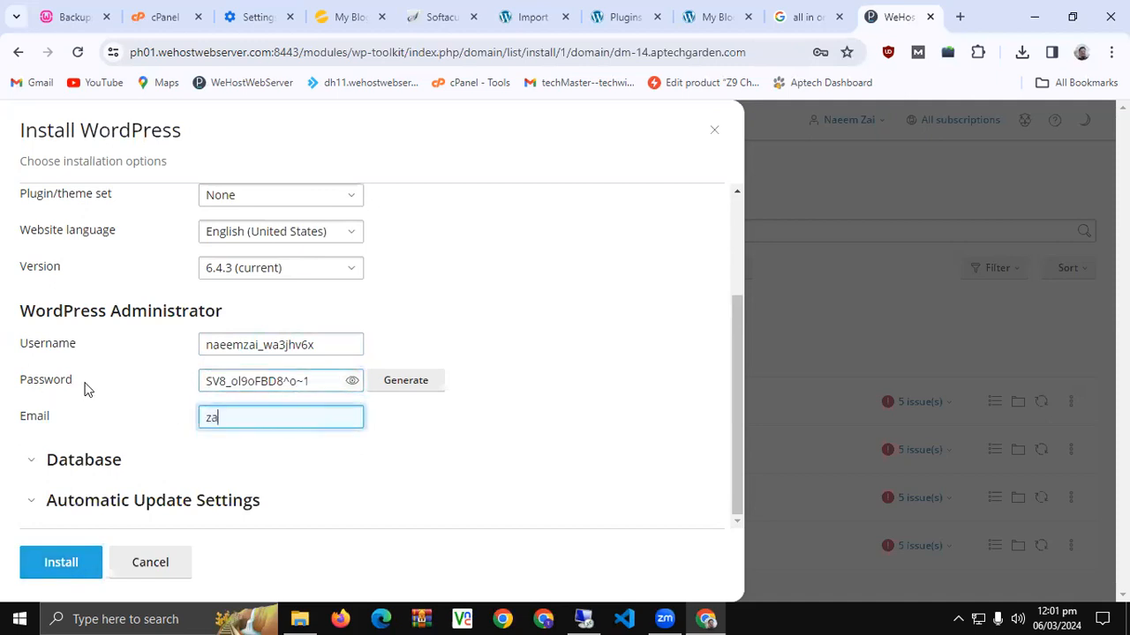
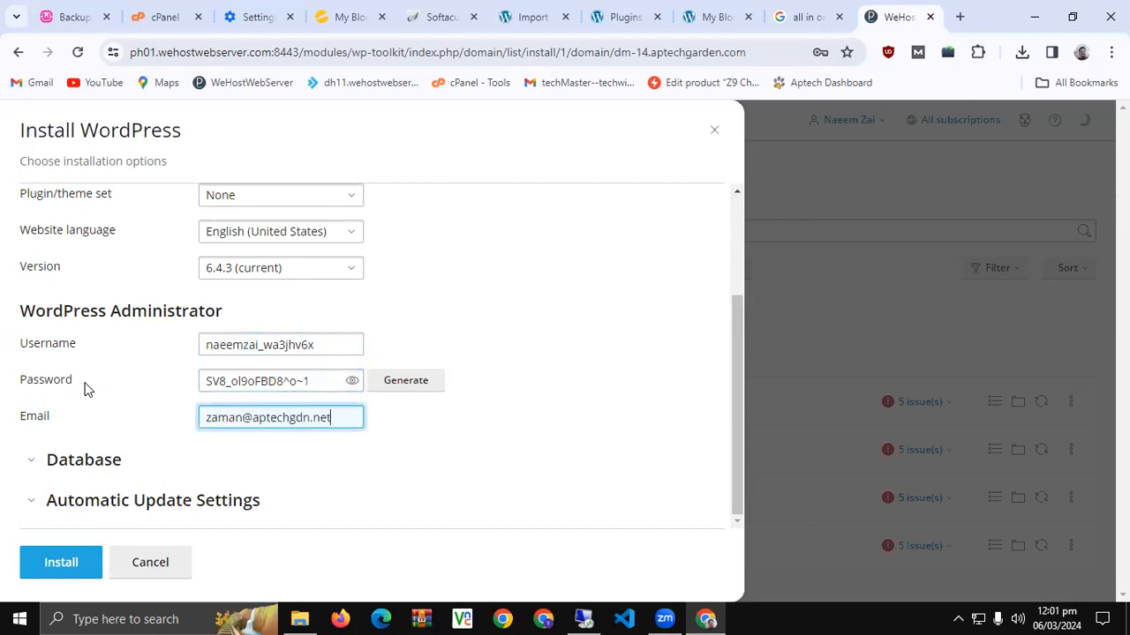
{"action": "double_click", "coordinate": [258, 345]}
{"action": "type", "text": "admin"}
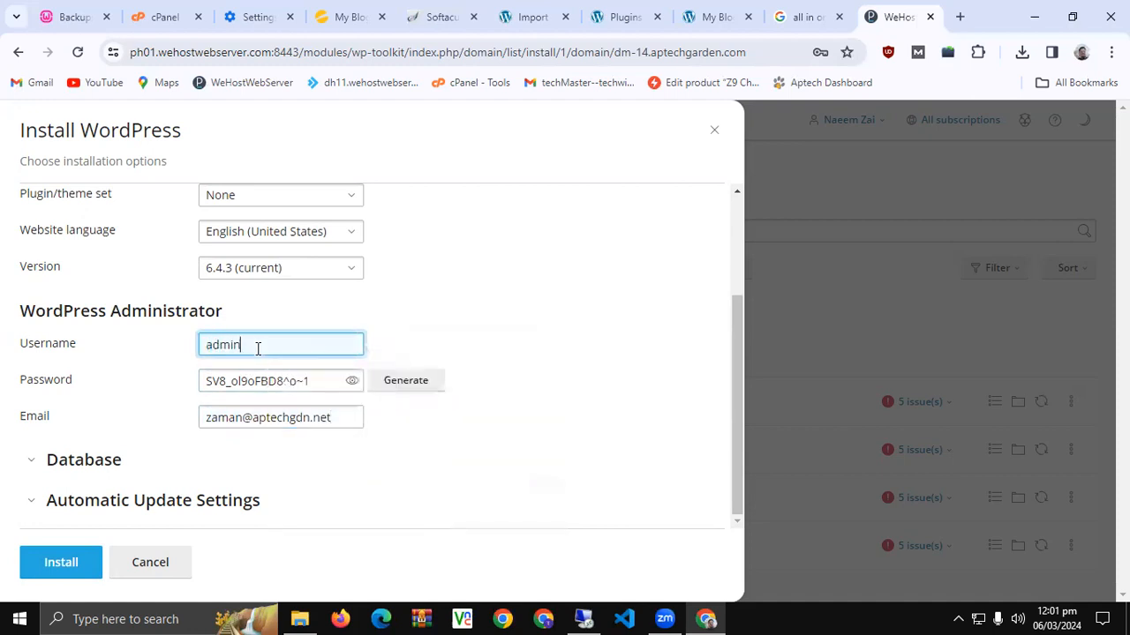
{"action": "key", "text": "Tab"}
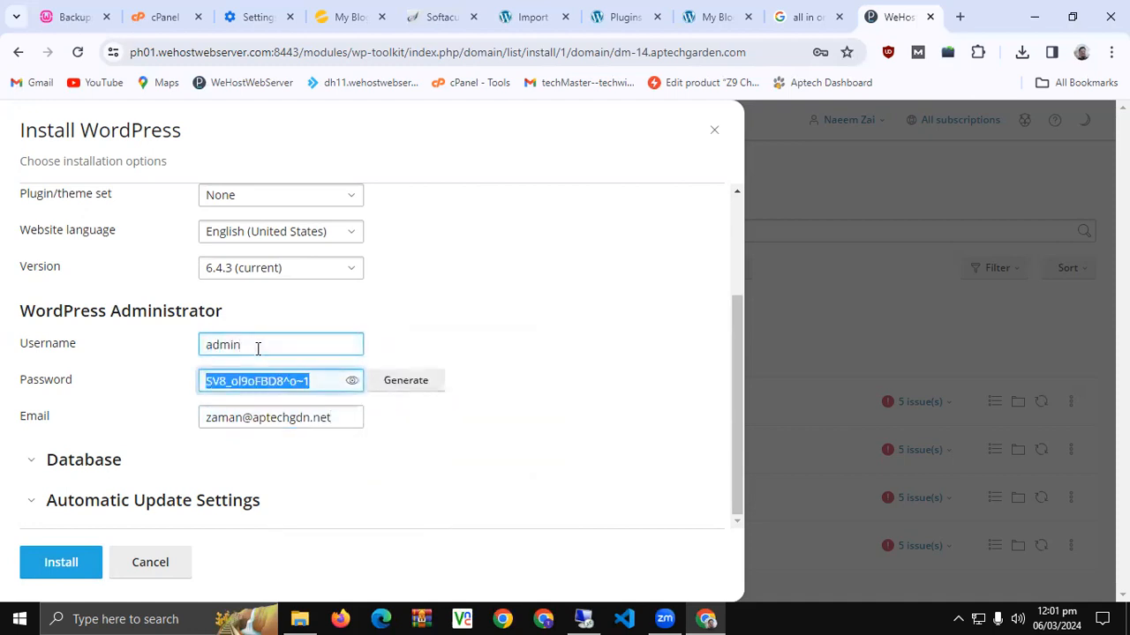
Write a custom strong password in Notepad and paste it over the generated admin password
{"action": "key", "text": "super+r"}
{"action": "key", "text": "Down"}
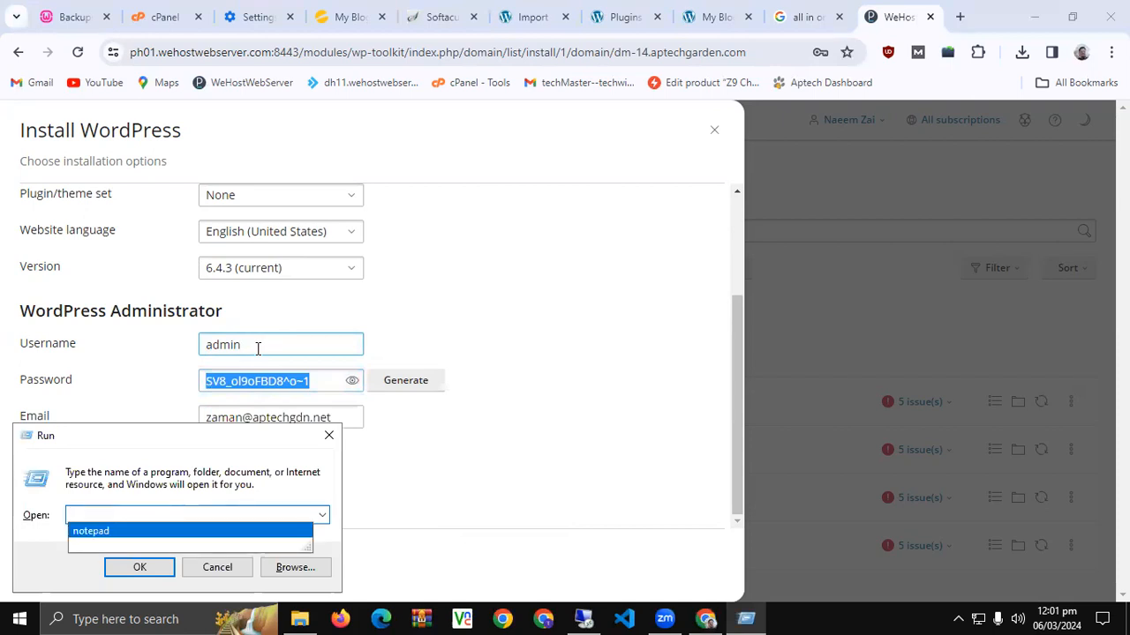
{"action": "key", "text": "Return"}
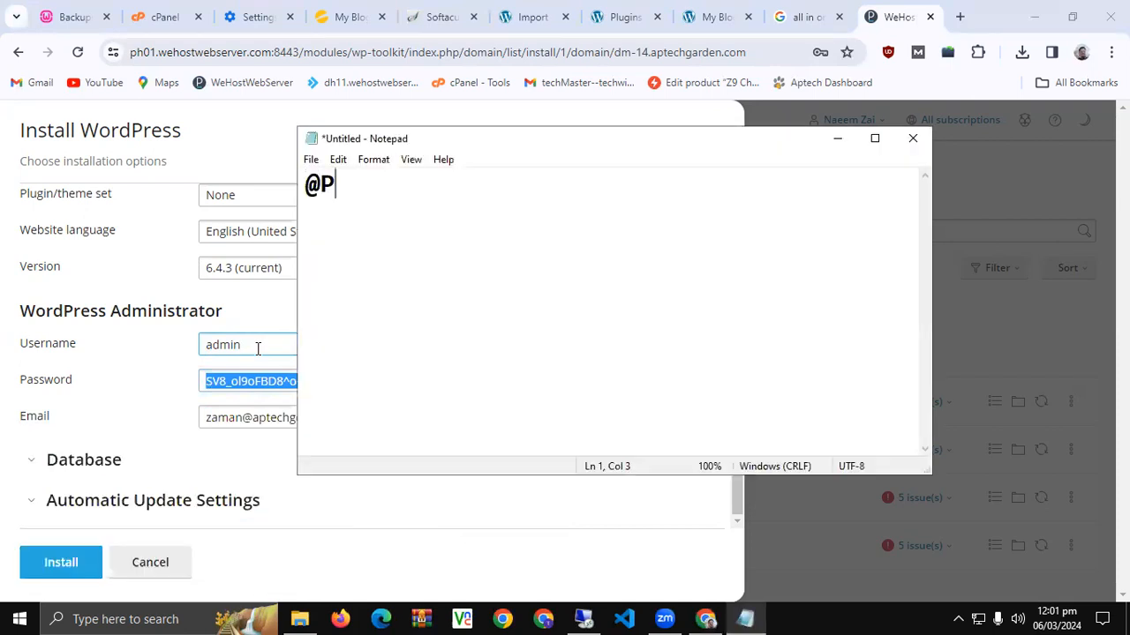
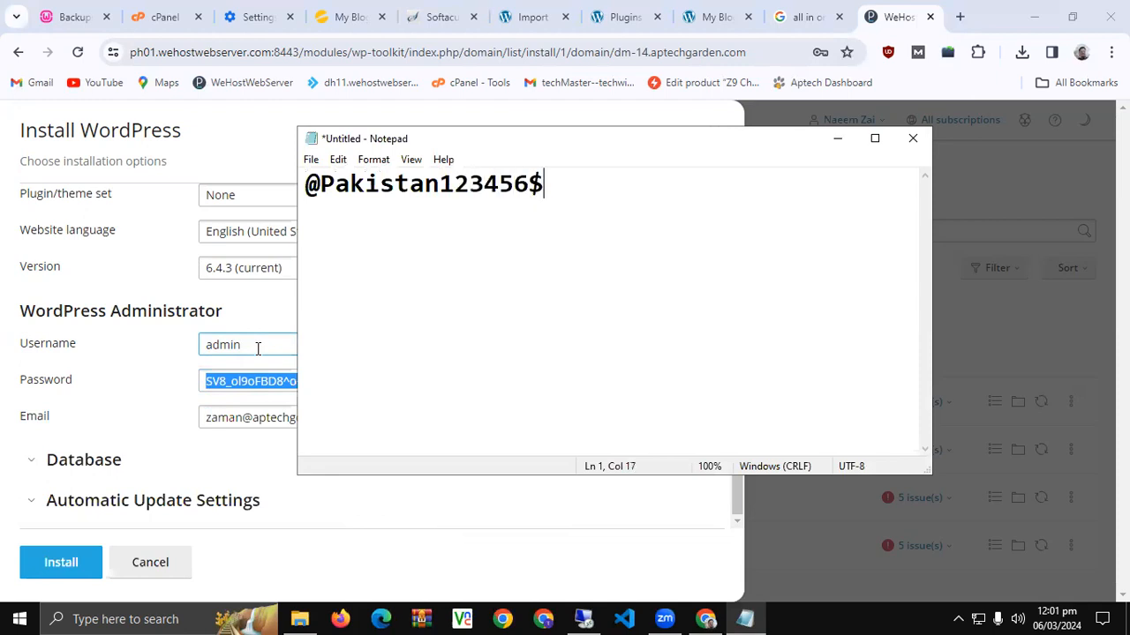
{"action": "key", "text": "ctrl+a"}
{"action": "key", "text": "ctrl+c"}
{"action": "left_click", "coordinate": [258, 348]}
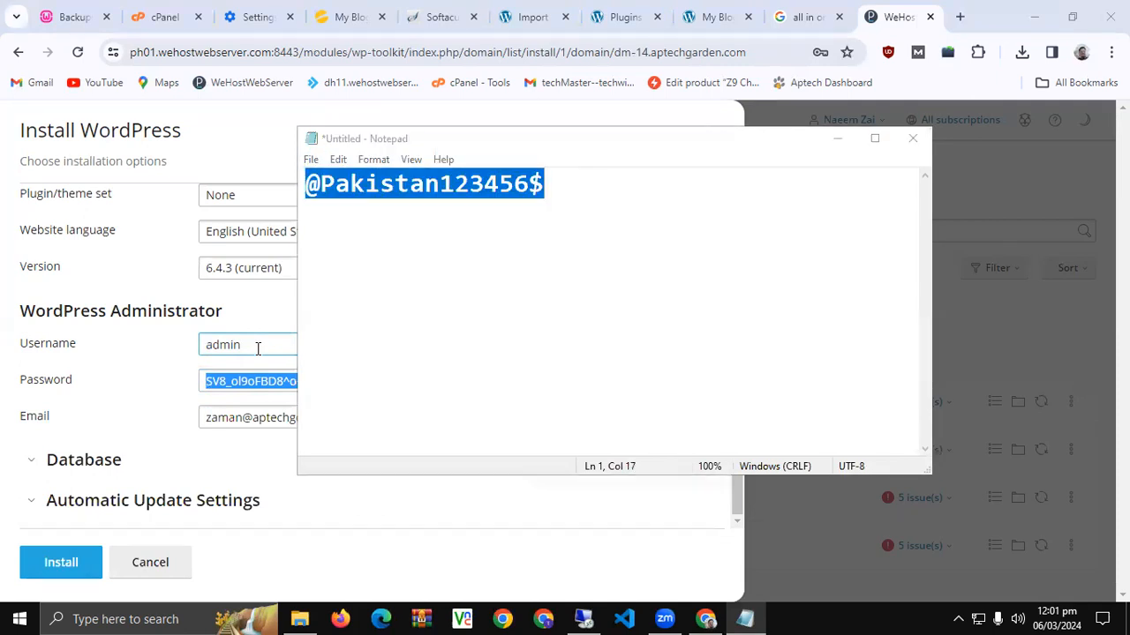
{"action": "left_click", "coordinate": [237, 383]}
{"action": "key", "text": "ctrl+a"}
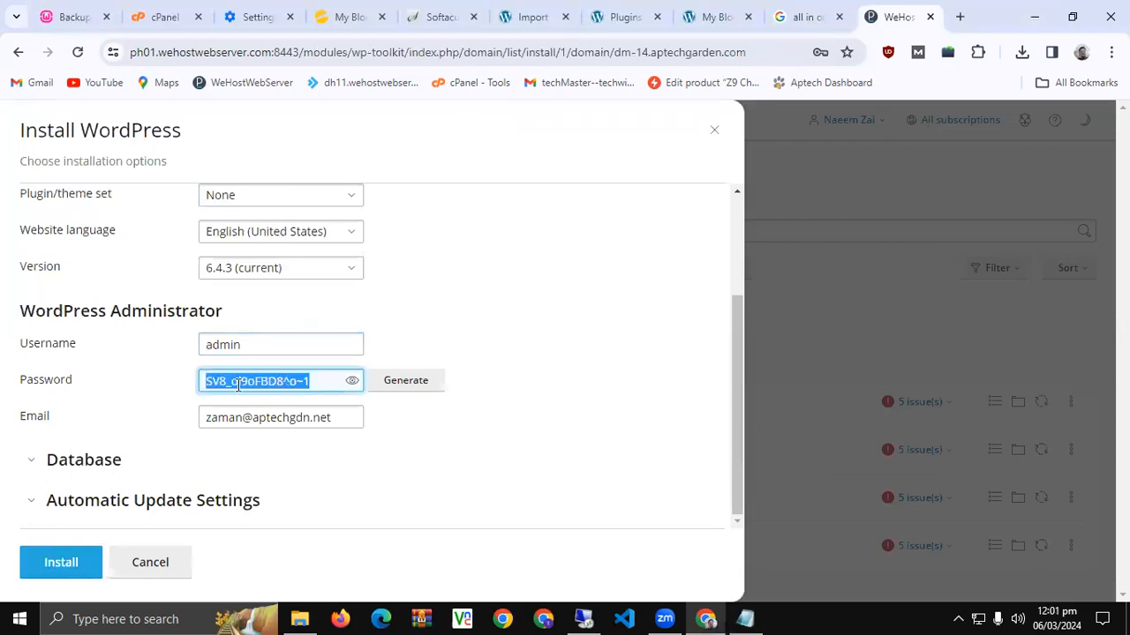
{"action": "key", "text": "ctrl+v"}
{"action": "left_click", "coordinate": [574, 416]}
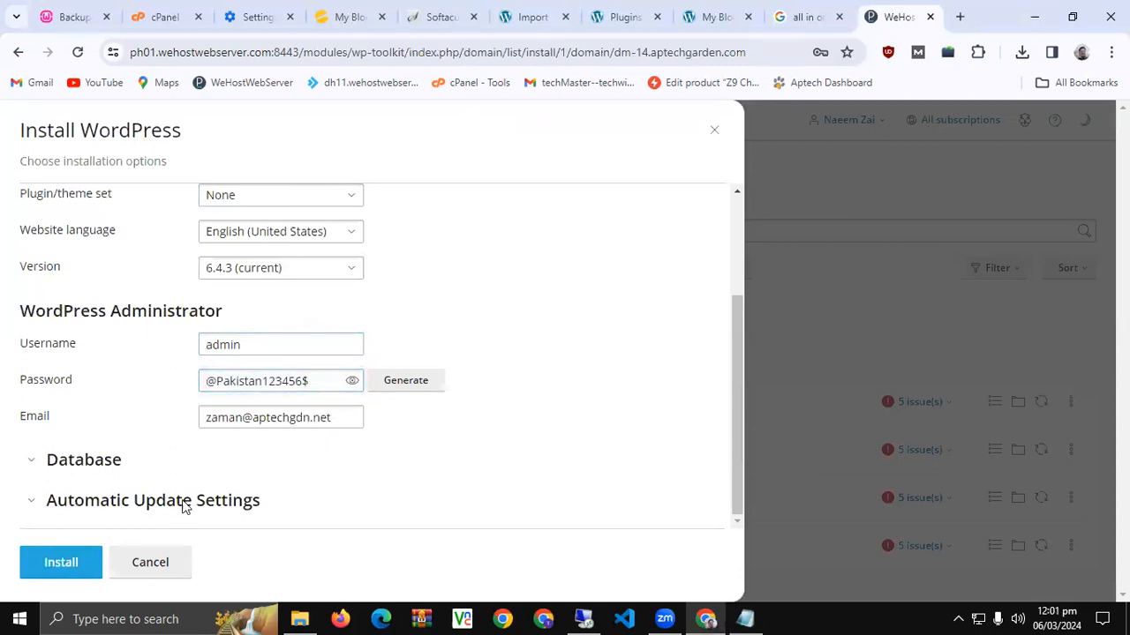
Install WordPress 6.4.3, refuse browser password saving, and decline the plugin offer afterward
{"action": "left_click", "coordinate": [70, 565]}
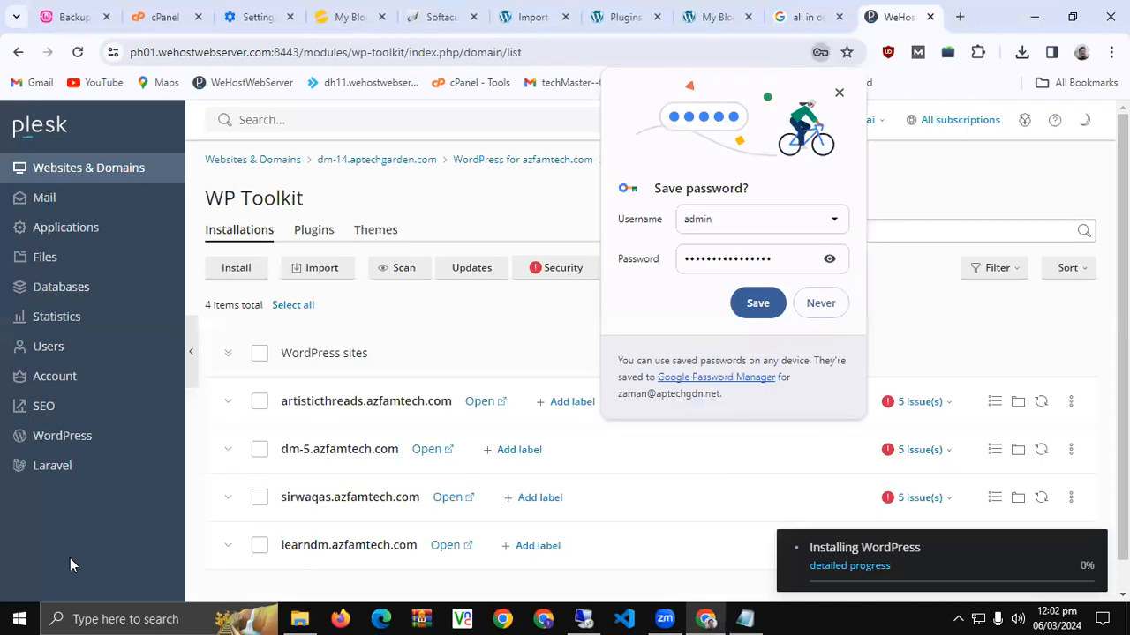
{"action": "left_click", "coordinate": [819, 304]}
{"action": "left_click", "coordinate": [849, 566]}
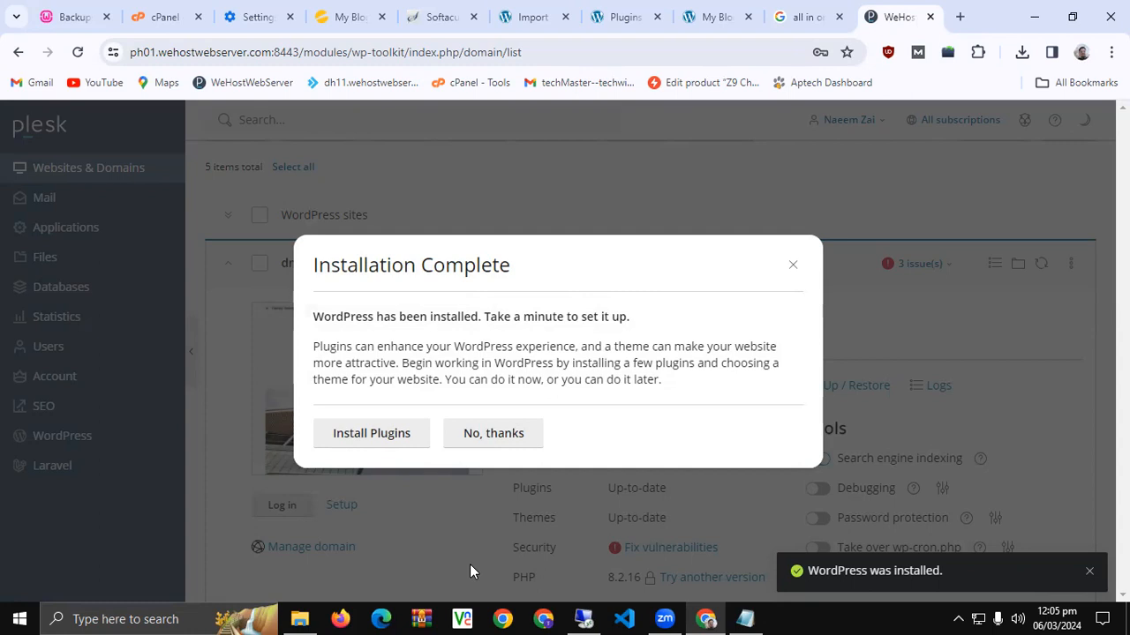
{"action": "left_click", "coordinate": [494, 439]}
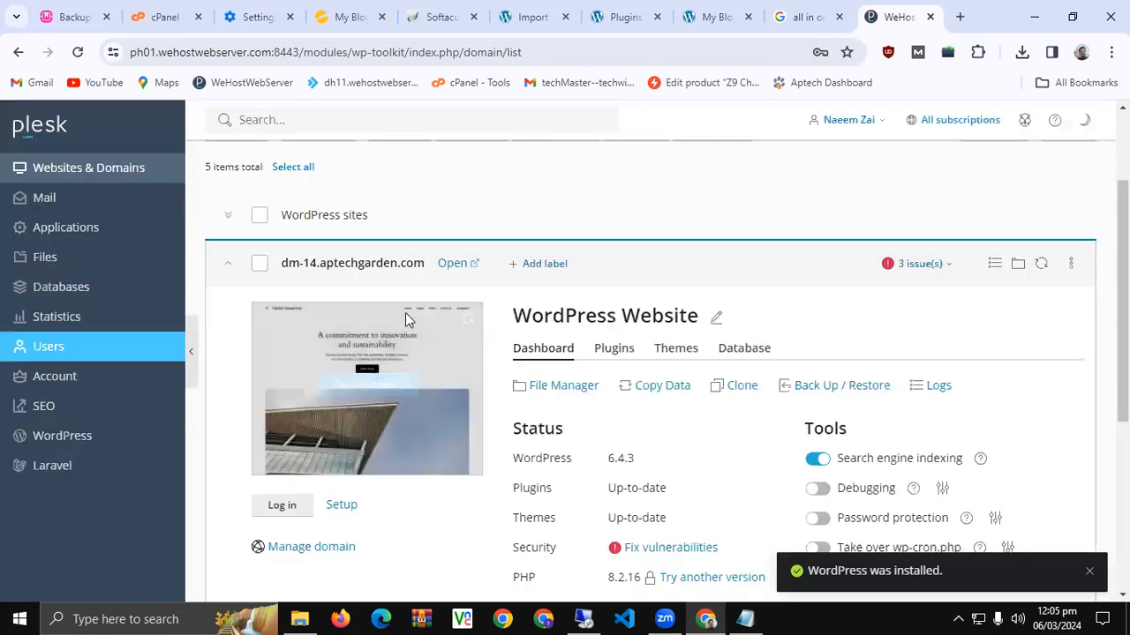
Launch the new site's WordPress admin login and review its login setup details in Plesk
{"action": "scroll", "coordinate": [582, 375], "scroll_direction": "down", "scroll_amount": 1}
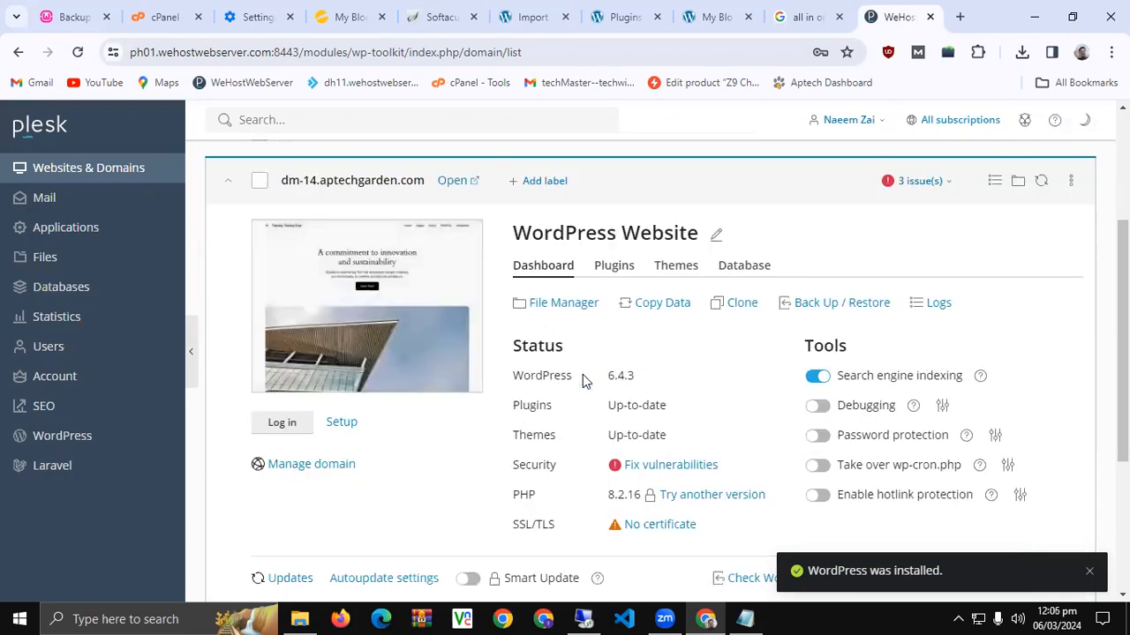
{"action": "mouse_move", "coordinate": [376, 303]}
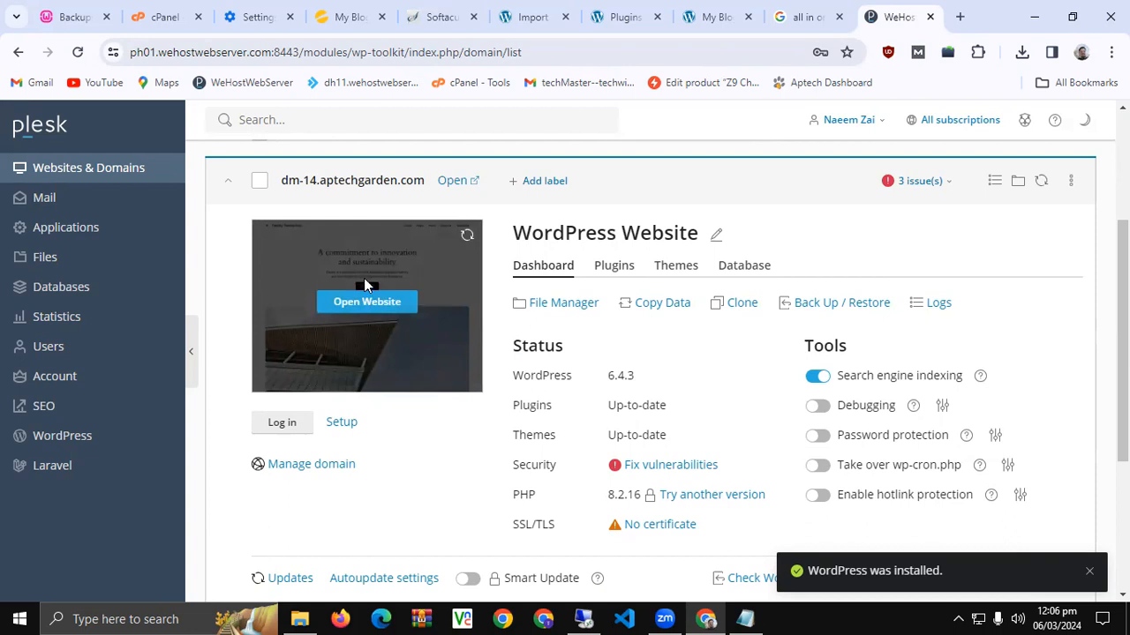
{"action": "left_click", "coordinate": [279, 425]}
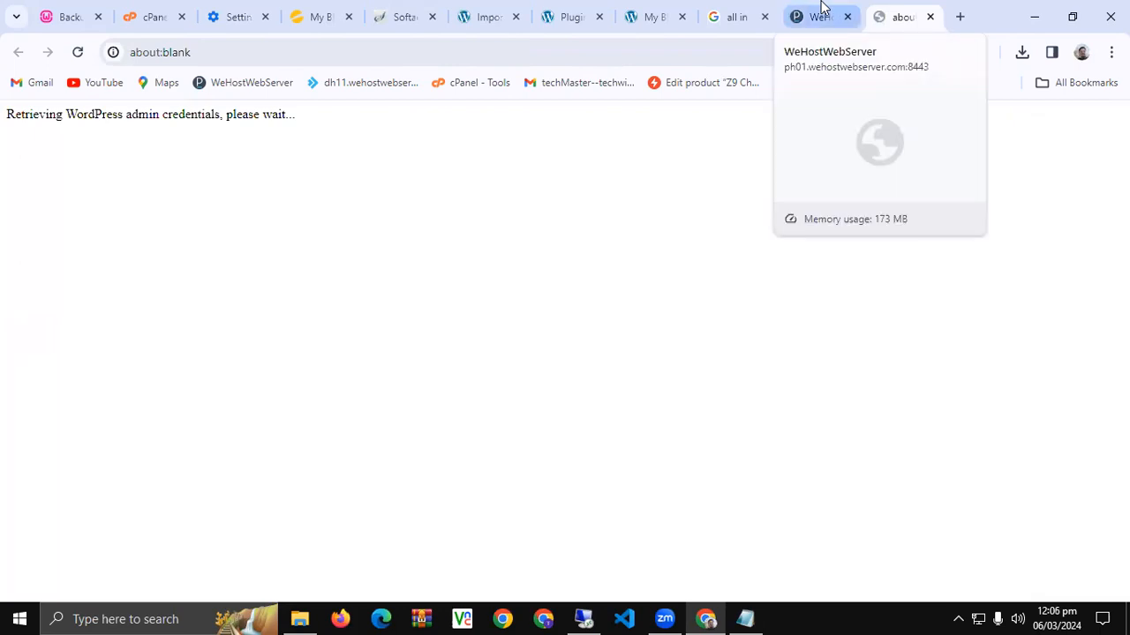
{"action": "left_click", "coordinate": [819, 10]}
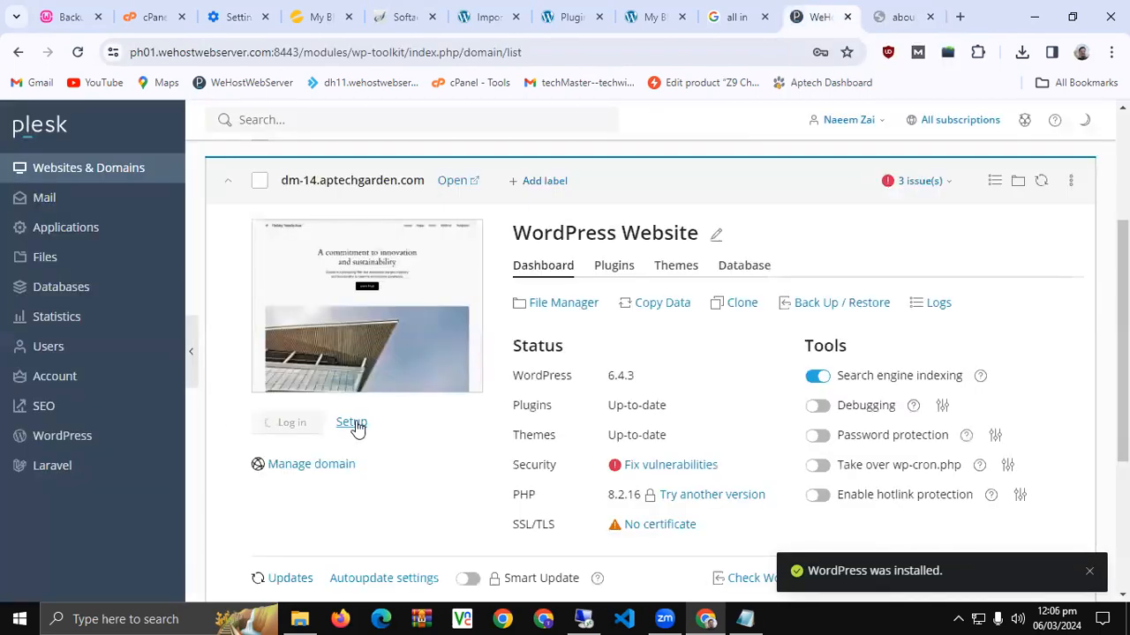
{"action": "left_click", "coordinate": [354, 423]}
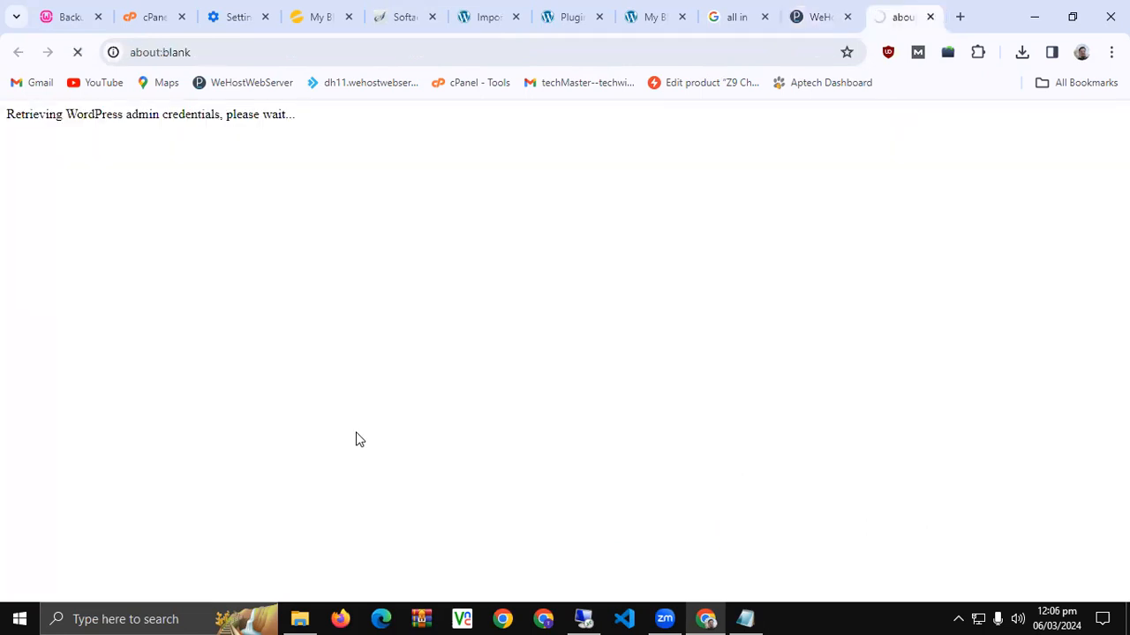
{"action": "left_click", "coordinate": [808, 13]}
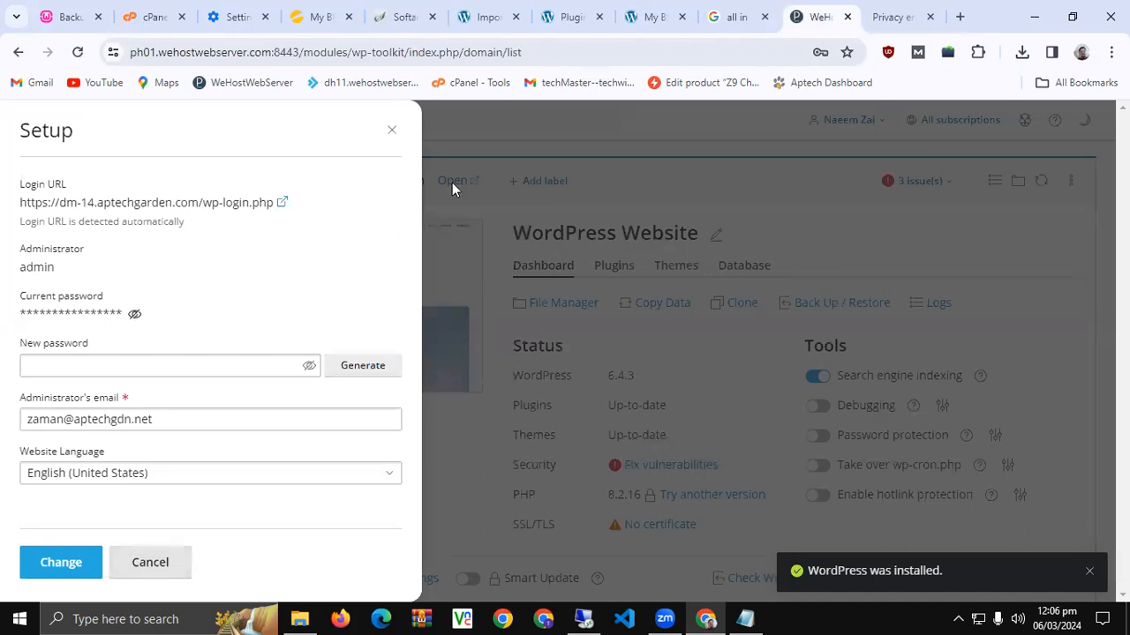
{"action": "left_click", "coordinate": [457, 114]}
Bypass the certificate privacy warning and resubmit the login to reach wp-admin
{"action": "left_click", "coordinate": [893, 17]}
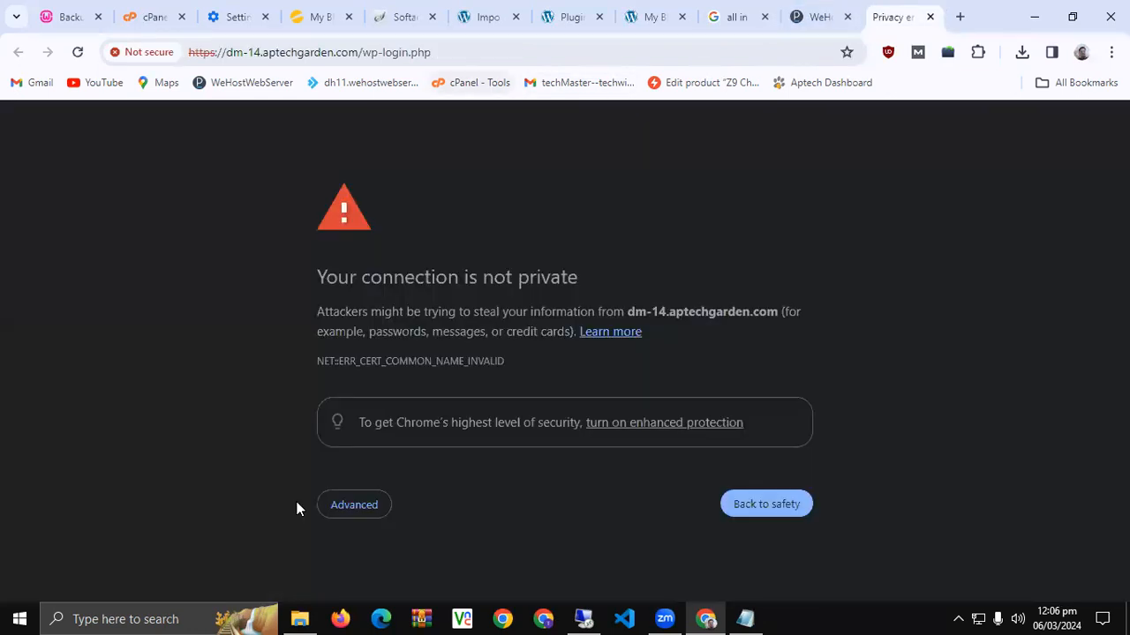
{"action": "left_click", "coordinate": [383, 507]}
{"action": "left_click", "coordinate": [422, 557]}
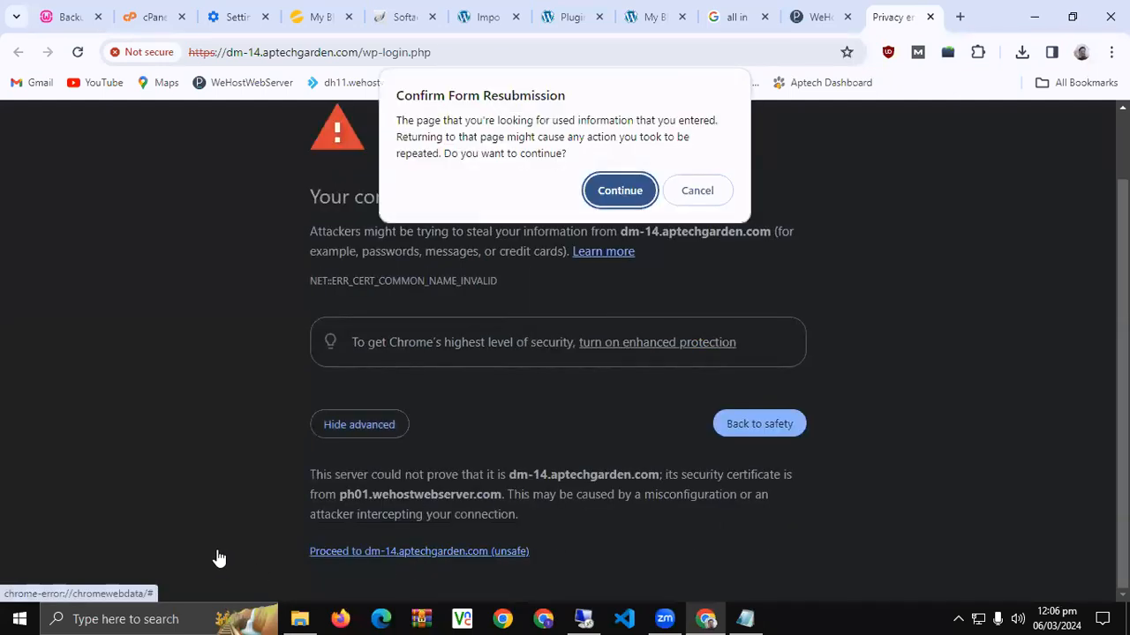
{"action": "left_click", "coordinate": [621, 189]}
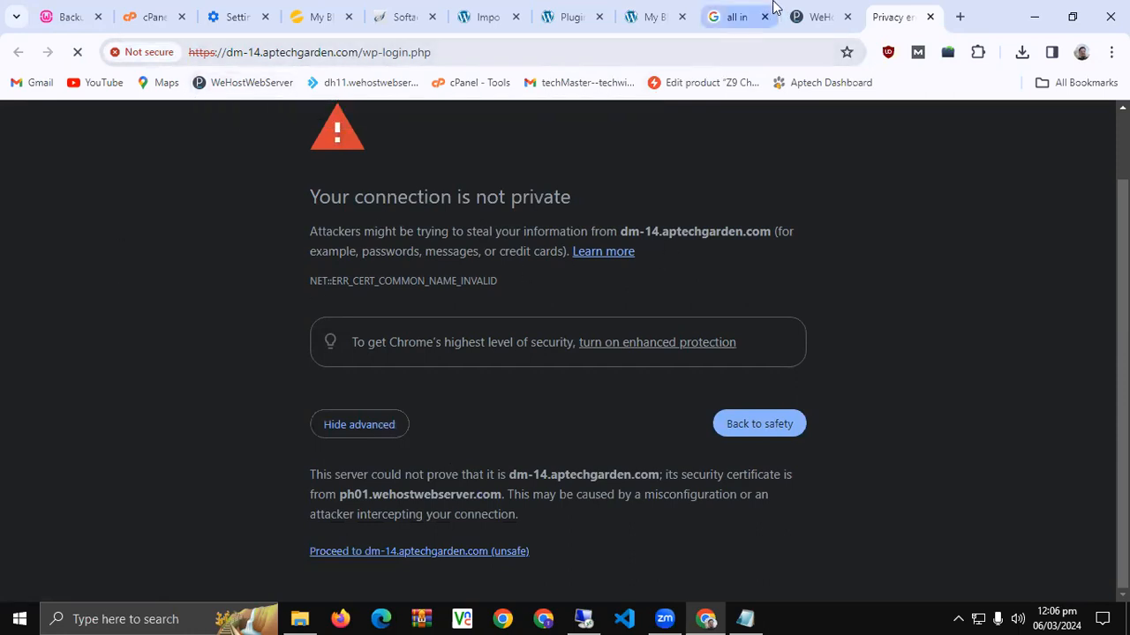
{"action": "left_click", "coordinate": [823, 15]}
{"action": "left_click", "coordinate": [873, 11]}
{"action": "left_click", "coordinate": [834, 13]}
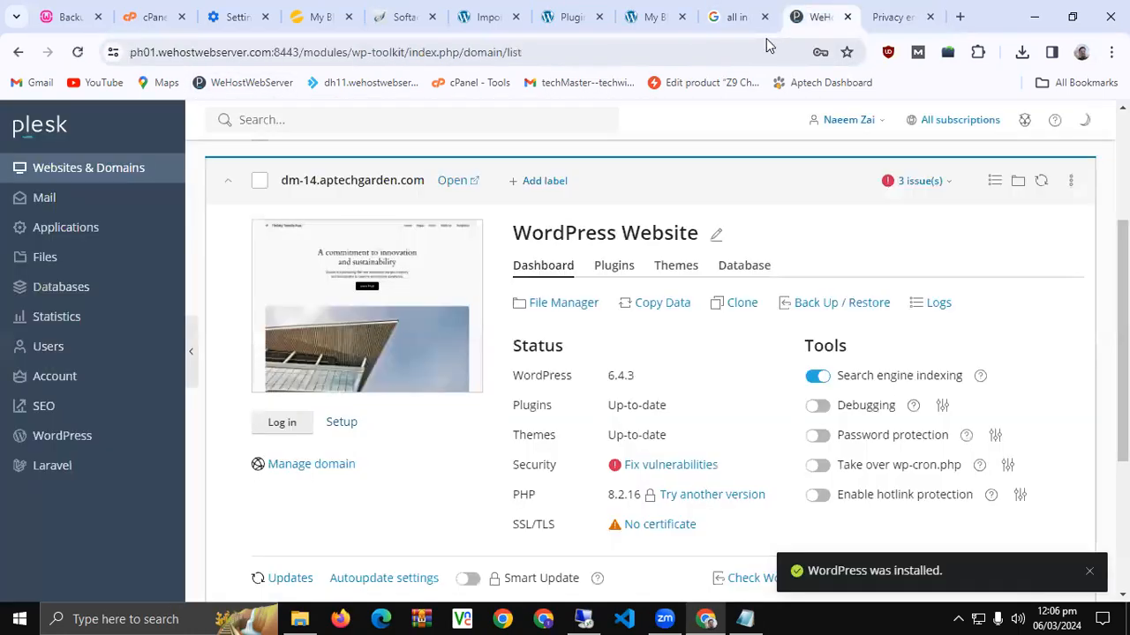
{"action": "left_click", "coordinate": [874, 13]}
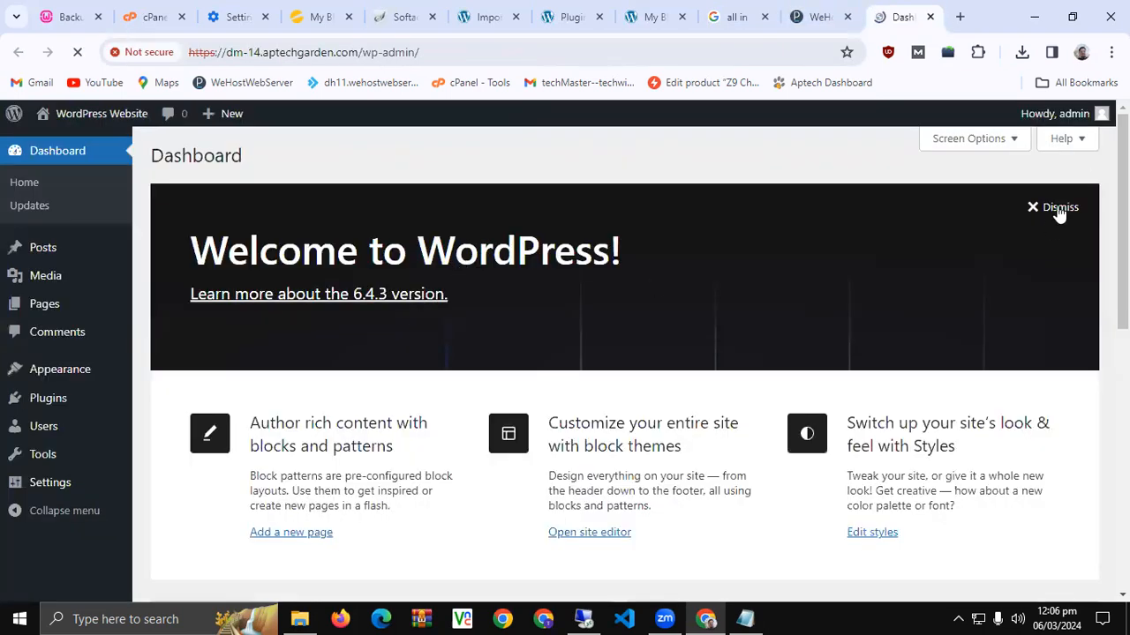
Dismiss the Welcome to WordPress panel and check the Plesk WordPress Toolkit page
{"action": "left_click", "coordinate": [1056, 209]}
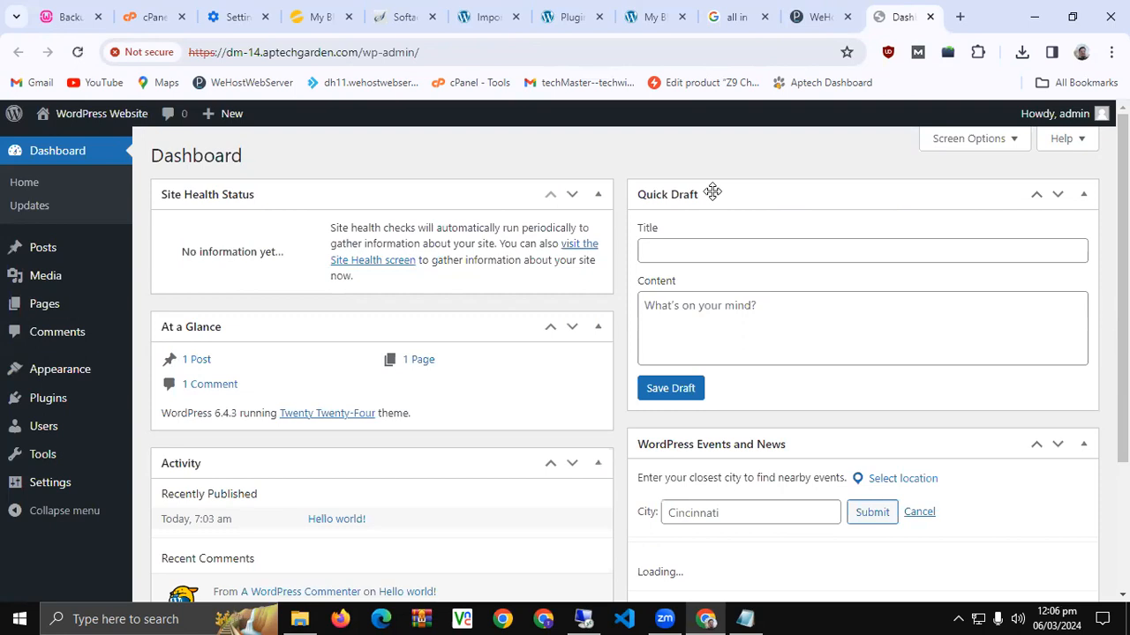
{"action": "left_click", "coordinate": [819, 16]}
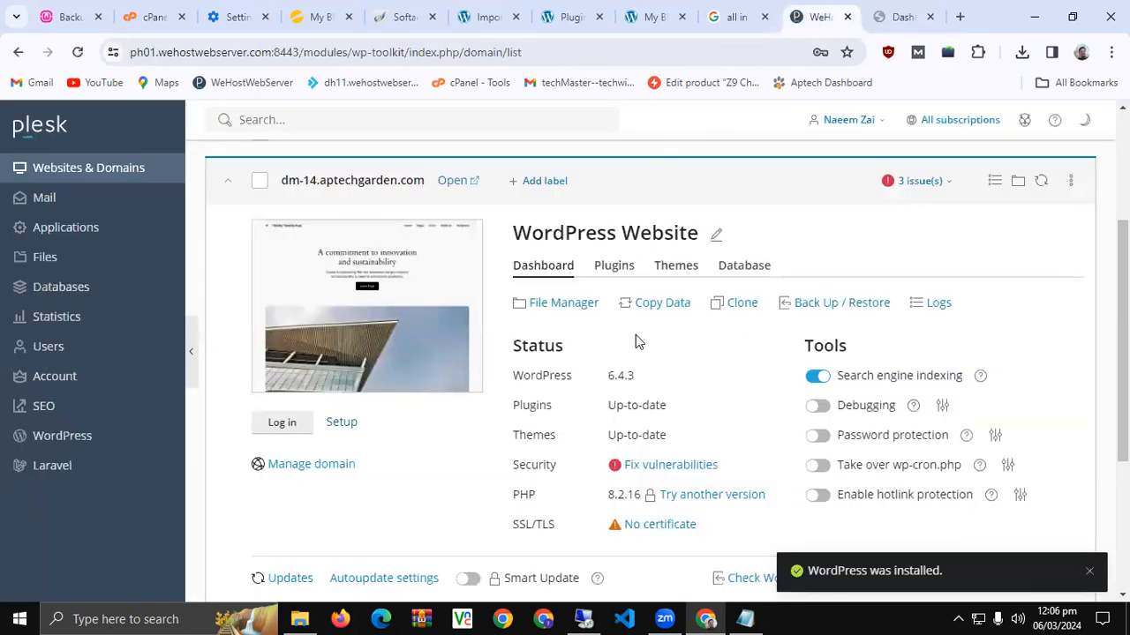
{"action": "scroll", "coordinate": [636, 335], "scroll_direction": "down", "scroll_amount": 1}
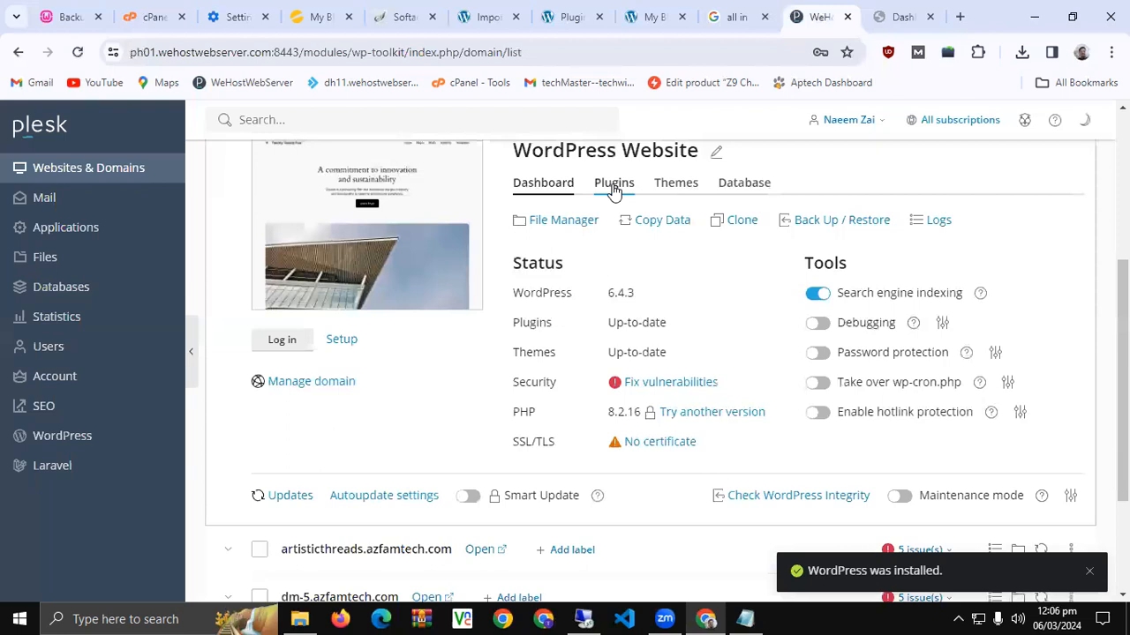
{"action": "scroll", "coordinate": [522, 441], "scroll_direction": "down", "scroll_amount": 2}
{"action": "scroll", "coordinate": [521, 441], "scroll_direction": "up", "scroll_amount": 3}
{"action": "scroll", "coordinate": [524, 444], "scroll_direction": "down", "scroll_amount": 3}
{"action": "scroll", "coordinate": [525, 444], "scroll_direction": "up", "scroll_amount": 2}
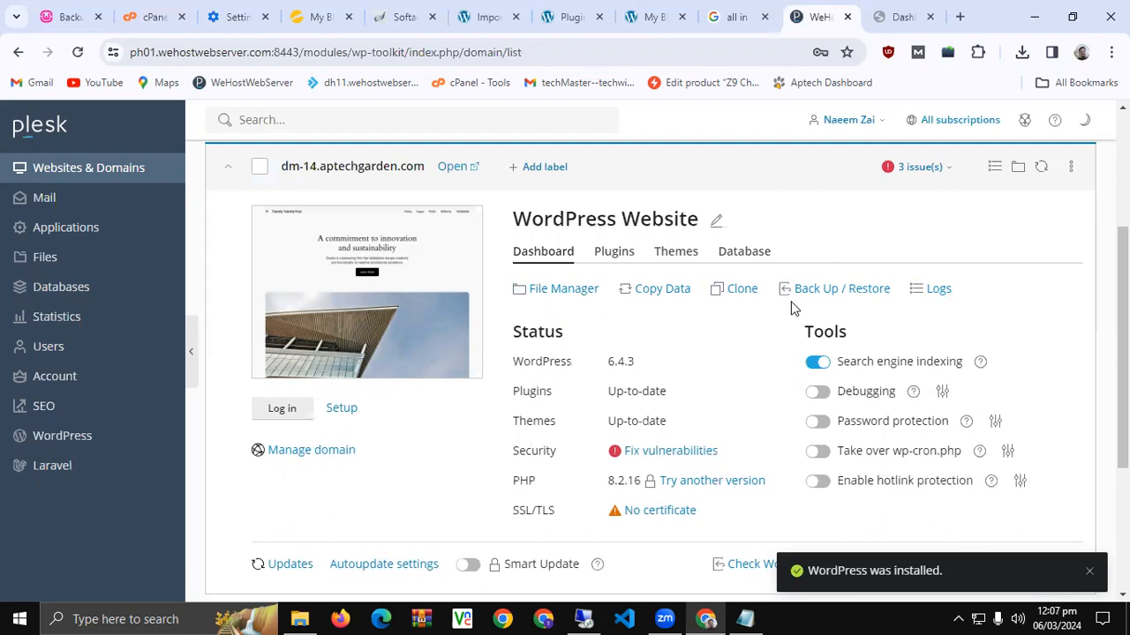
Go to Plugins > Add New Plugin in the WordPress admin
{"action": "left_click", "coordinate": [904, 16]}
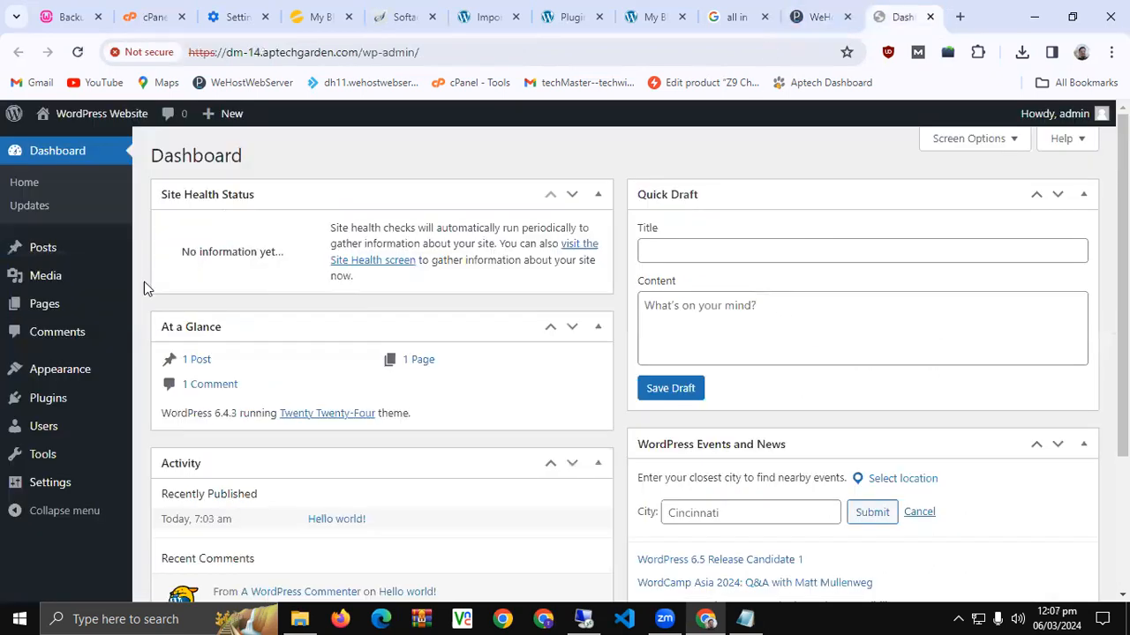
{"action": "mouse_move", "coordinate": [68, 395]}
{"action": "left_click", "coordinate": [186, 425]}
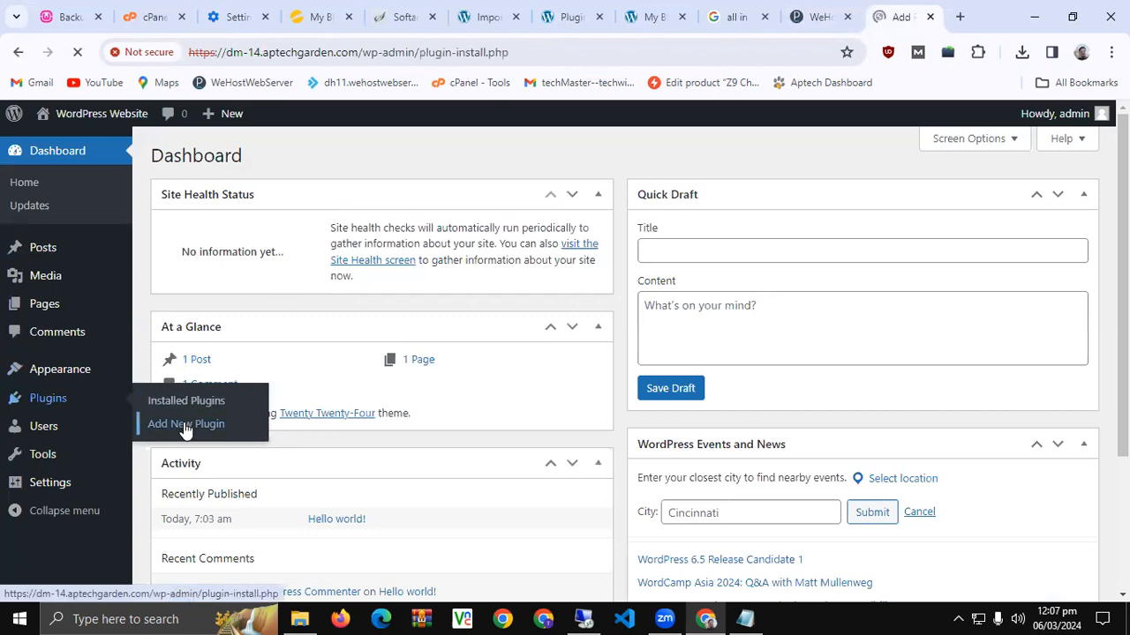
Search plugins for 'all in one wp' and install All-in-One WP Migration
{"action": "left_click", "coordinate": [893, 209]}
{"action": "type", "text": "al"}
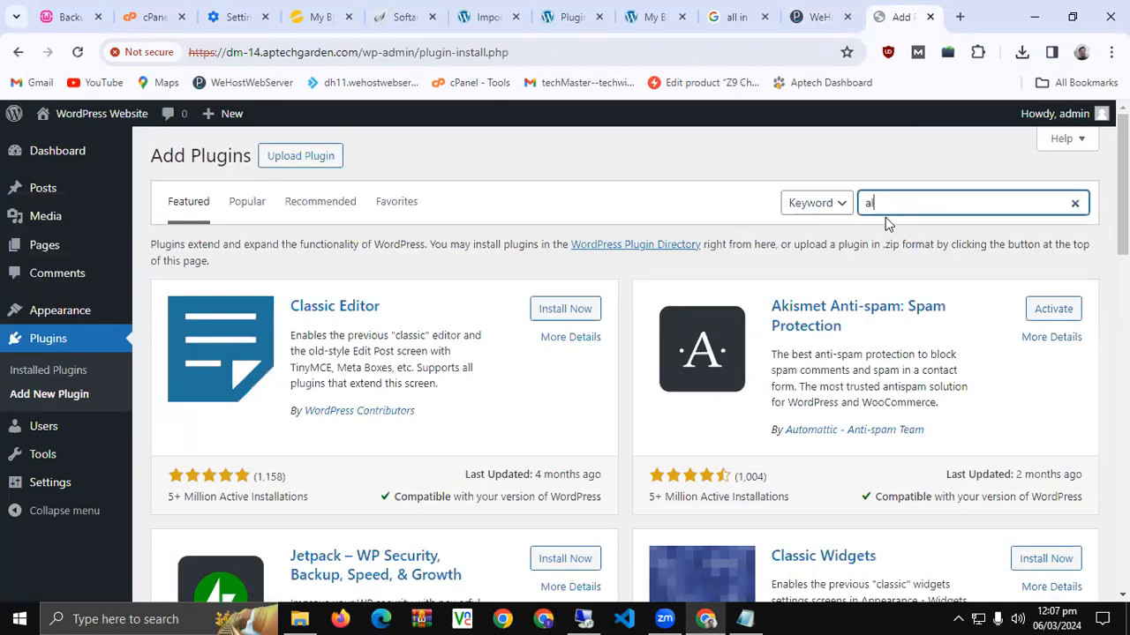
{"action": "type", "text": "l in one wp"}
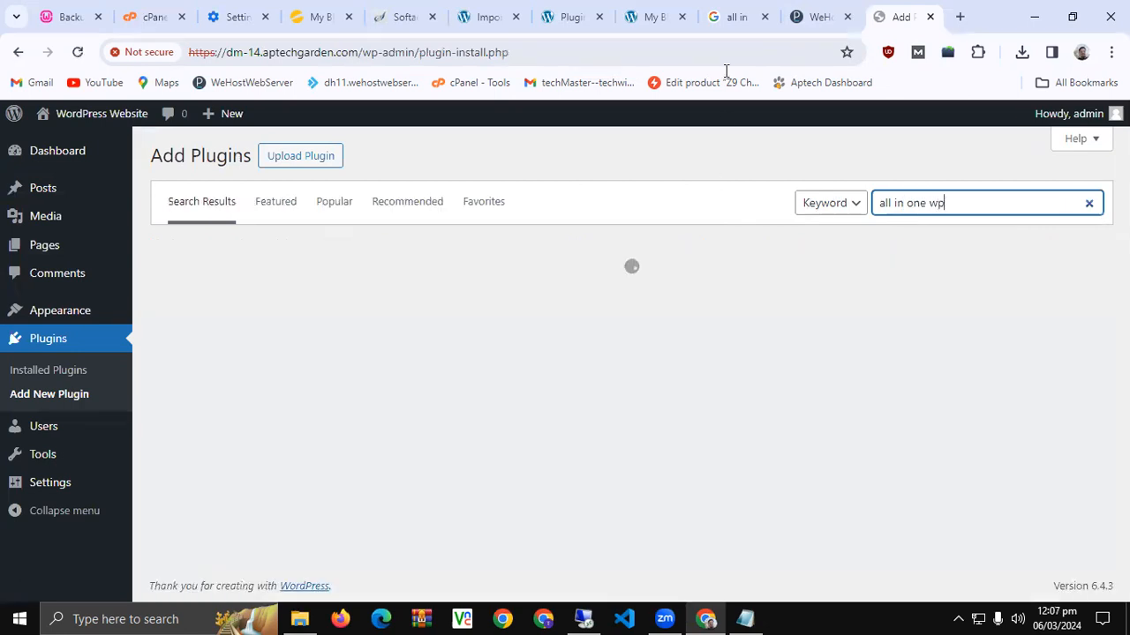
{"action": "left_click", "coordinate": [807, 14]}
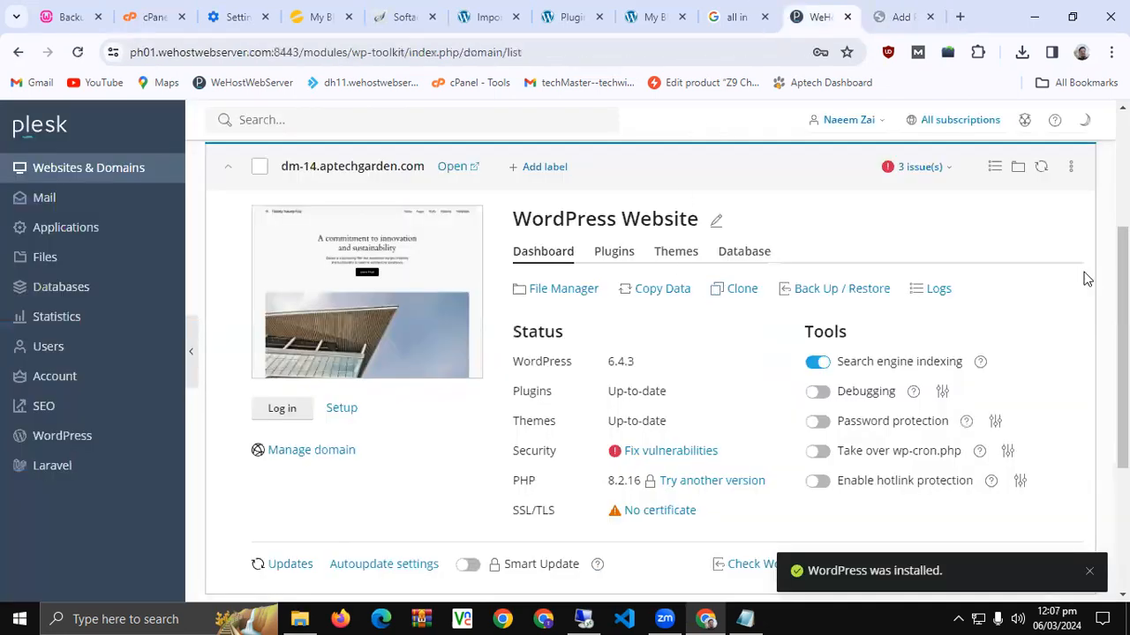
{"action": "scroll", "coordinate": [1049, 285], "scroll_direction": "down", "scroll_amount": 3}
{"action": "scroll", "coordinate": [1048, 285], "scroll_direction": "up", "scroll_amount": 3}
{"action": "left_click", "coordinate": [344, 412]}
{"action": "left_click", "coordinate": [909, 10]}
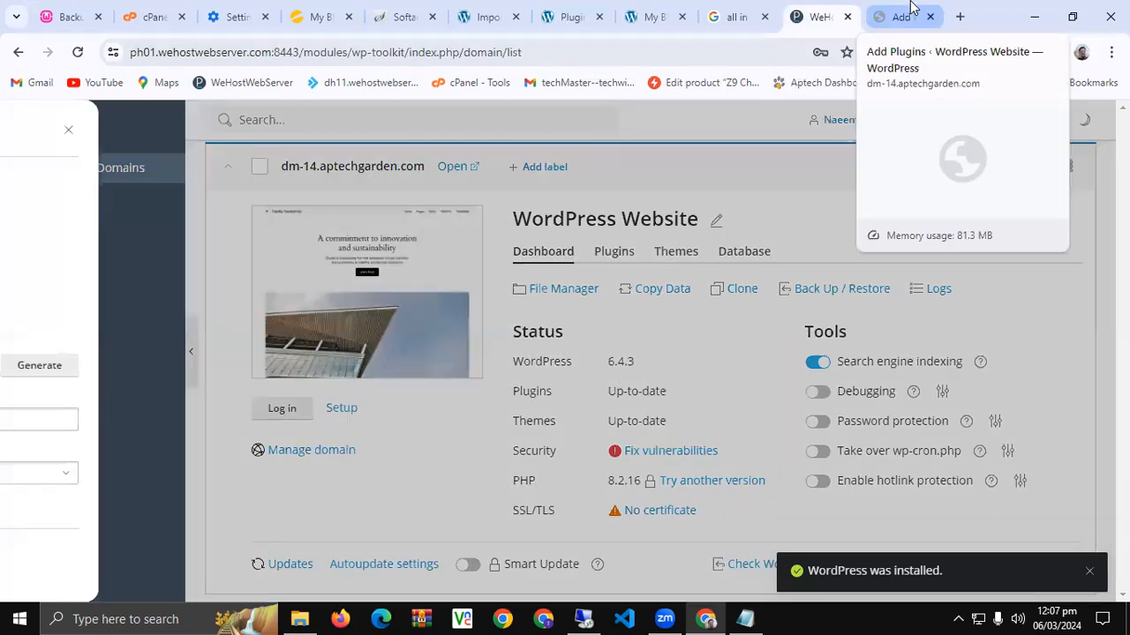
{"action": "scroll", "coordinate": [830, 365], "scroll_direction": "down", "scroll_amount": 8}
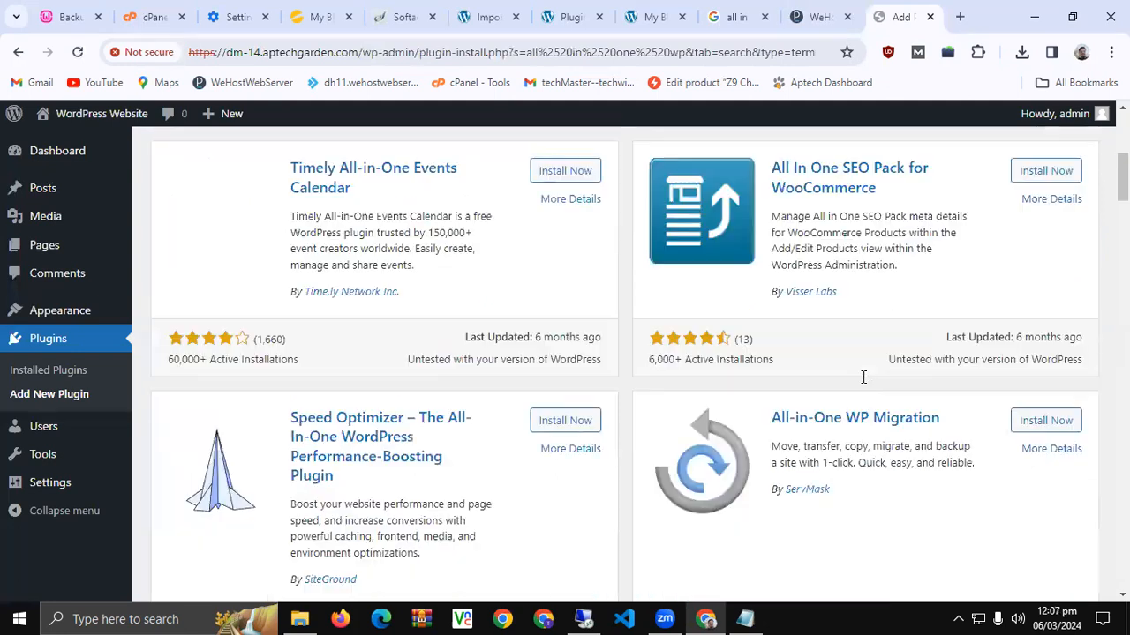
{"action": "scroll", "coordinate": [863, 377], "scroll_direction": "up", "scroll_amount": 2}
{"action": "left_click", "coordinate": [1046, 336]}
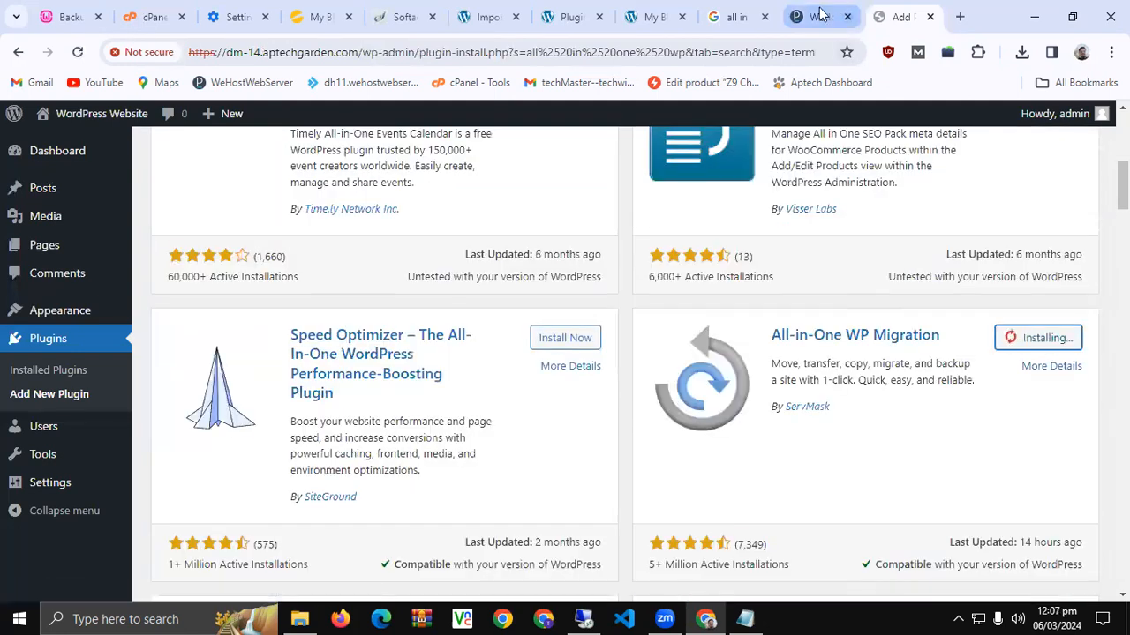
Close the Plesk site setup panel, review the toolkit list, and return to Add Plugins
{"action": "left_click", "coordinate": [820, 16]}
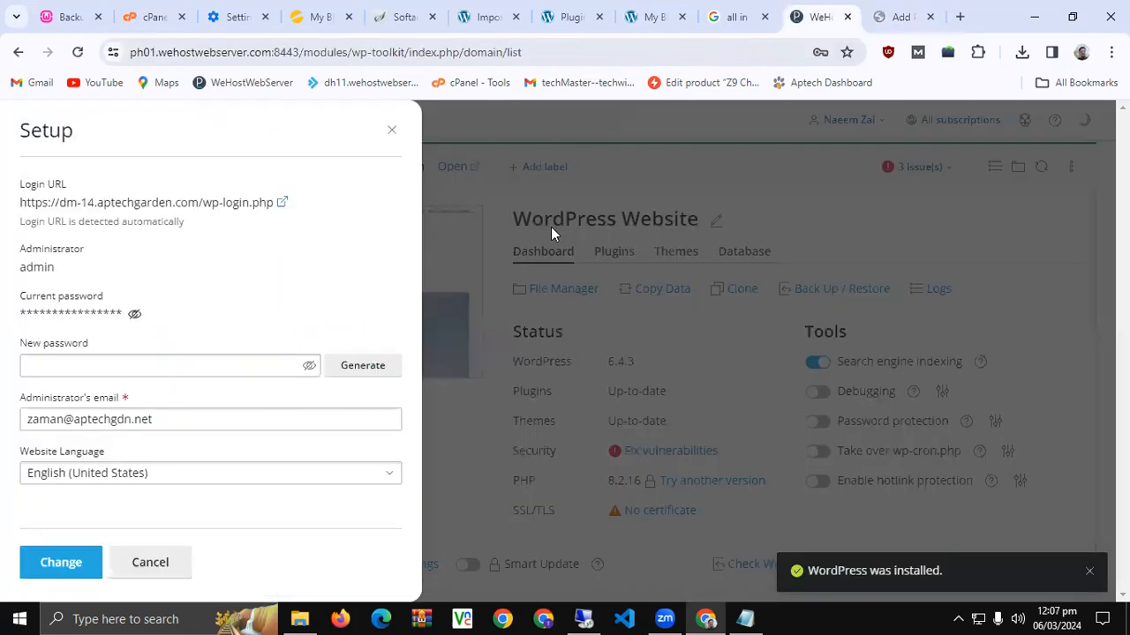
{"action": "left_click", "coordinate": [164, 565]}
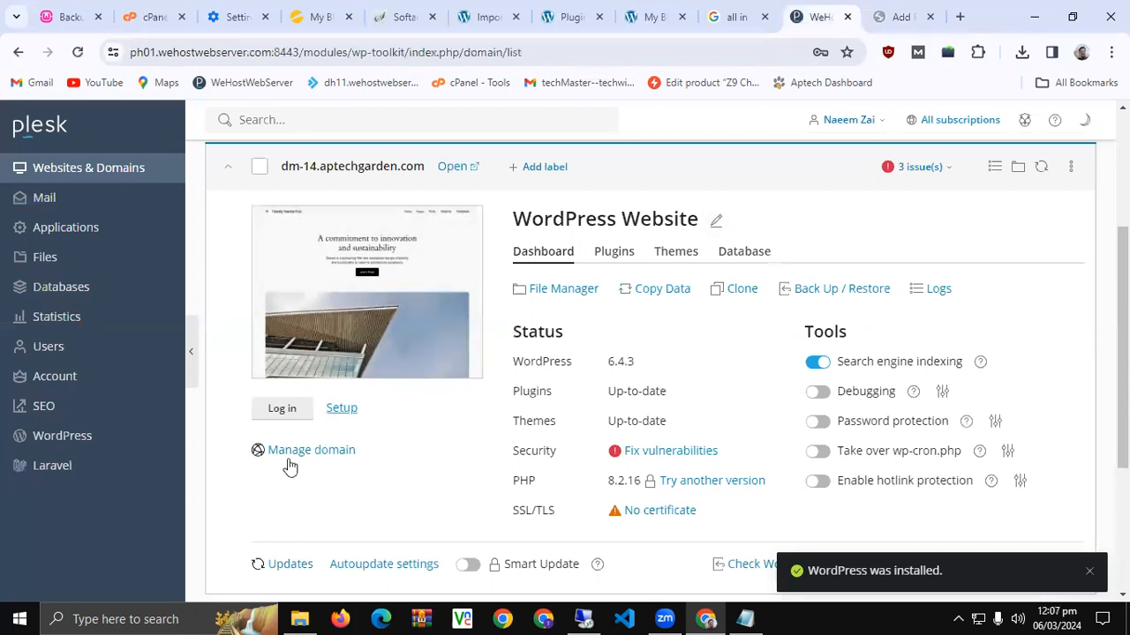
{"action": "scroll", "coordinate": [314, 454], "scroll_direction": "down", "scroll_amount": 3}
{"action": "scroll", "coordinate": [318, 445], "scroll_direction": "up", "scroll_amount": 5}
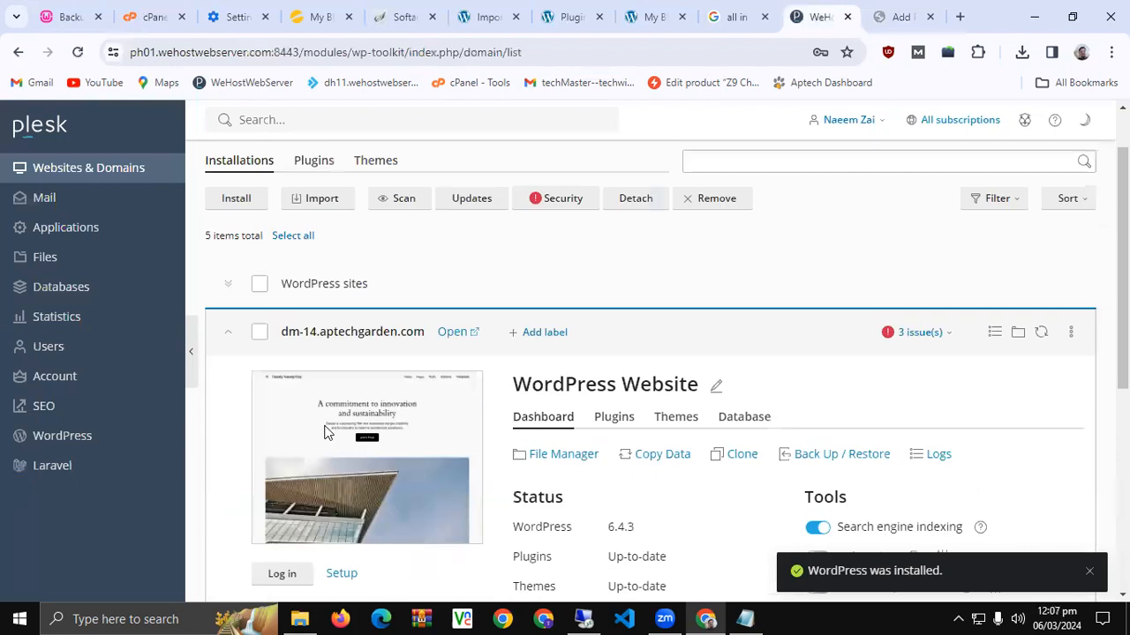
{"action": "mouse_move", "coordinate": [324, 427]}
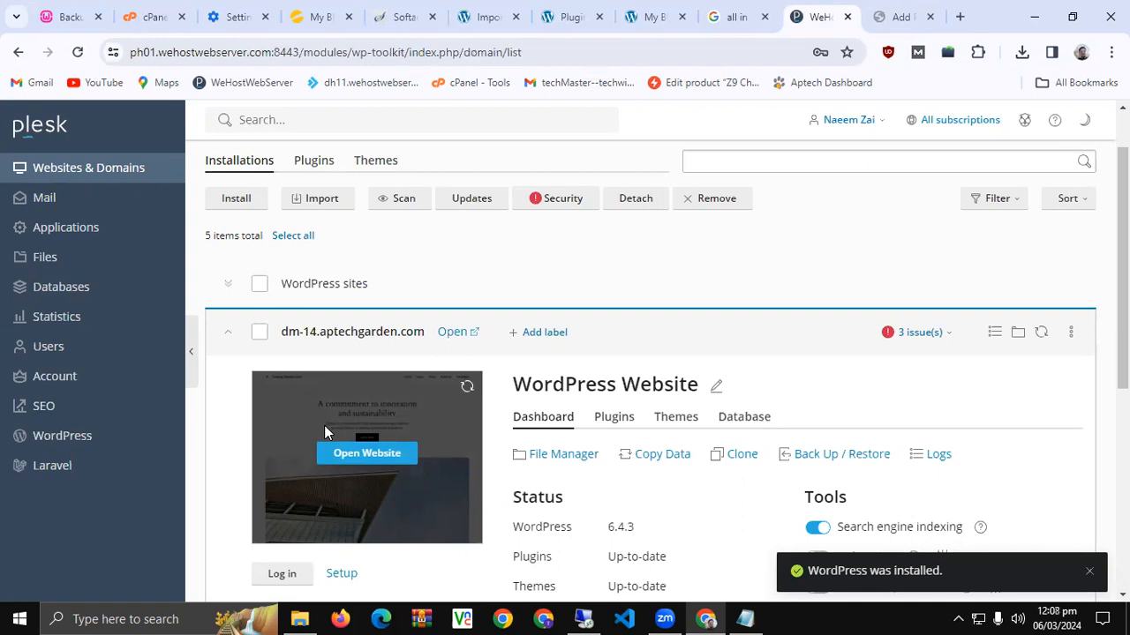
{"action": "scroll", "coordinate": [323, 469], "scroll_direction": "down", "scroll_amount": 3}
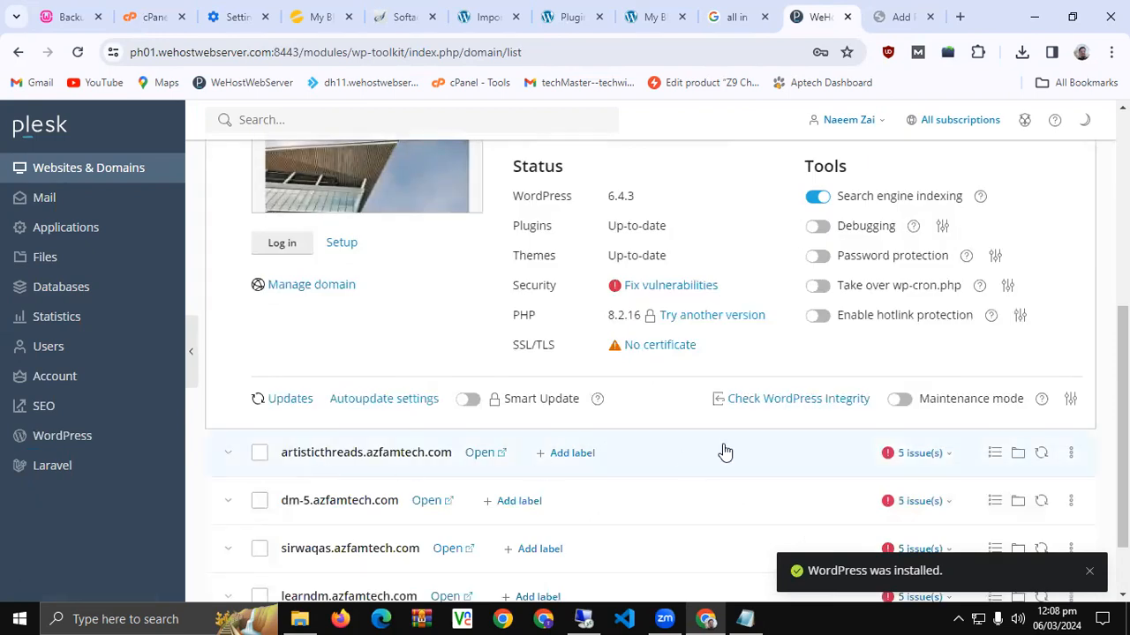
{"action": "scroll", "coordinate": [725, 452], "scroll_direction": "up", "scroll_amount": 1}
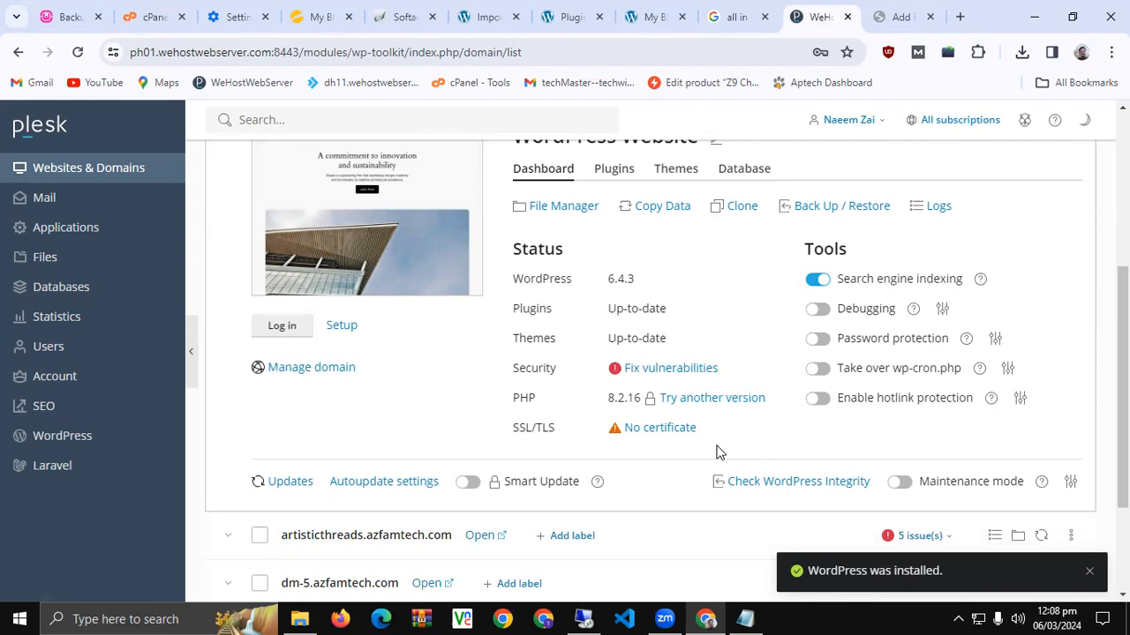
{"action": "left_click", "coordinate": [901, 16]}
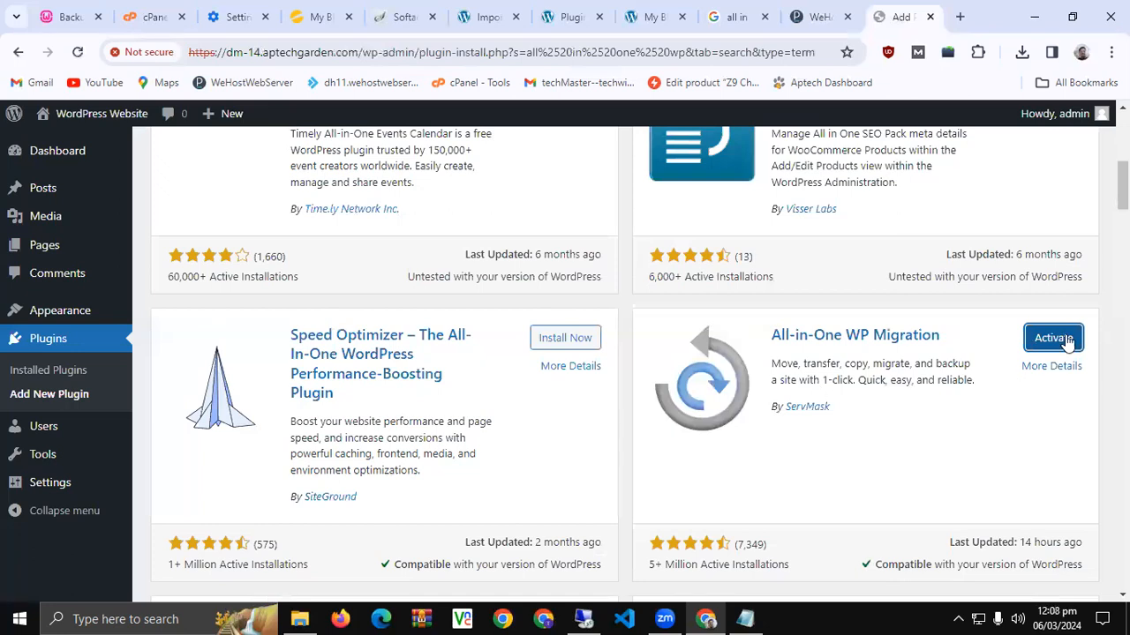
Activate All-in-One WP Migration and open its Import page
{"action": "left_click", "coordinate": [1060, 341]}
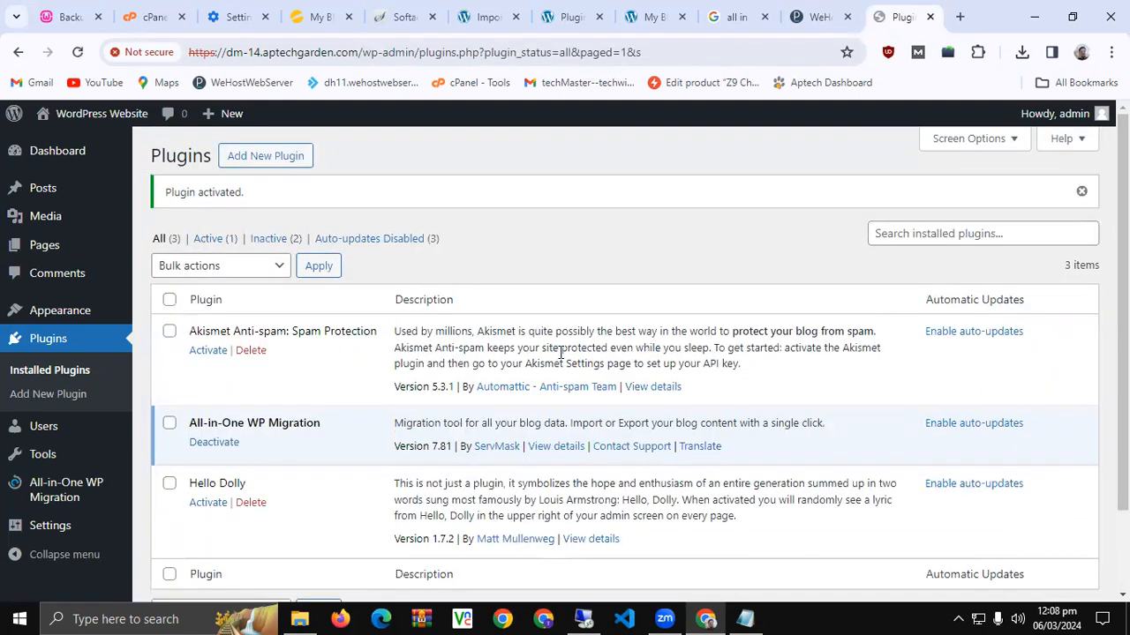
{"action": "scroll", "coordinate": [558, 353], "scroll_direction": "down", "scroll_amount": 2}
{"action": "mouse_move", "coordinate": [62, 491]}
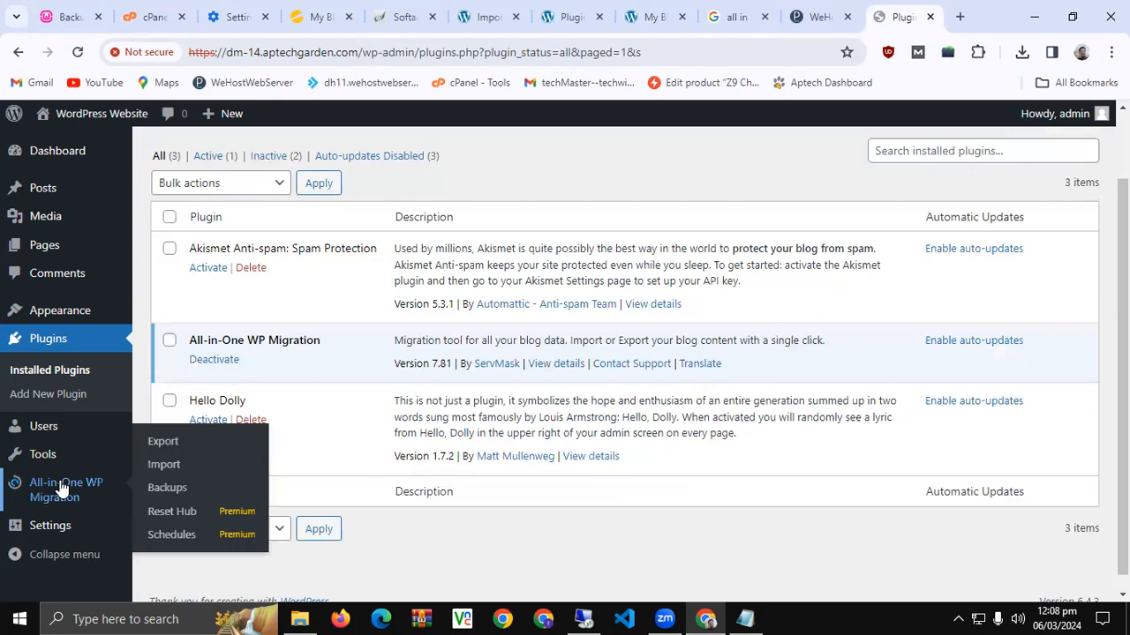
{"action": "left_click", "coordinate": [187, 468]}
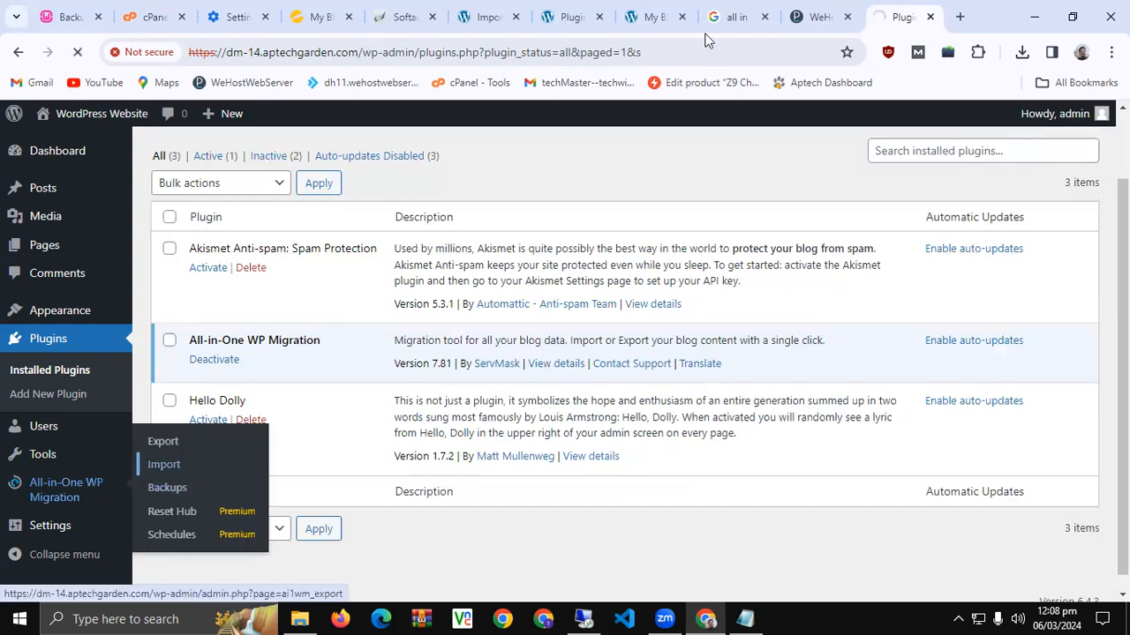
In Plesk, collapse the dm-14.aptechgarden.com row and open Websites & Domains in a new tab
{"action": "left_click", "coordinate": [816, 17]}
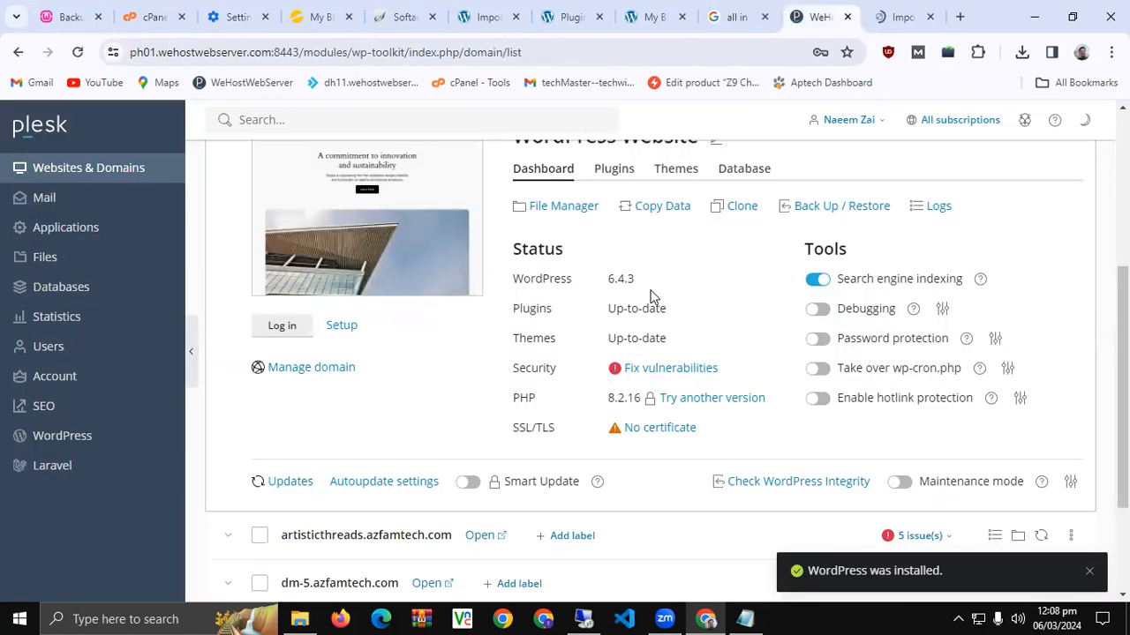
{"action": "scroll", "coordinate": [656, 362], "scroll_direction": "up", "scroll_amount": 4}
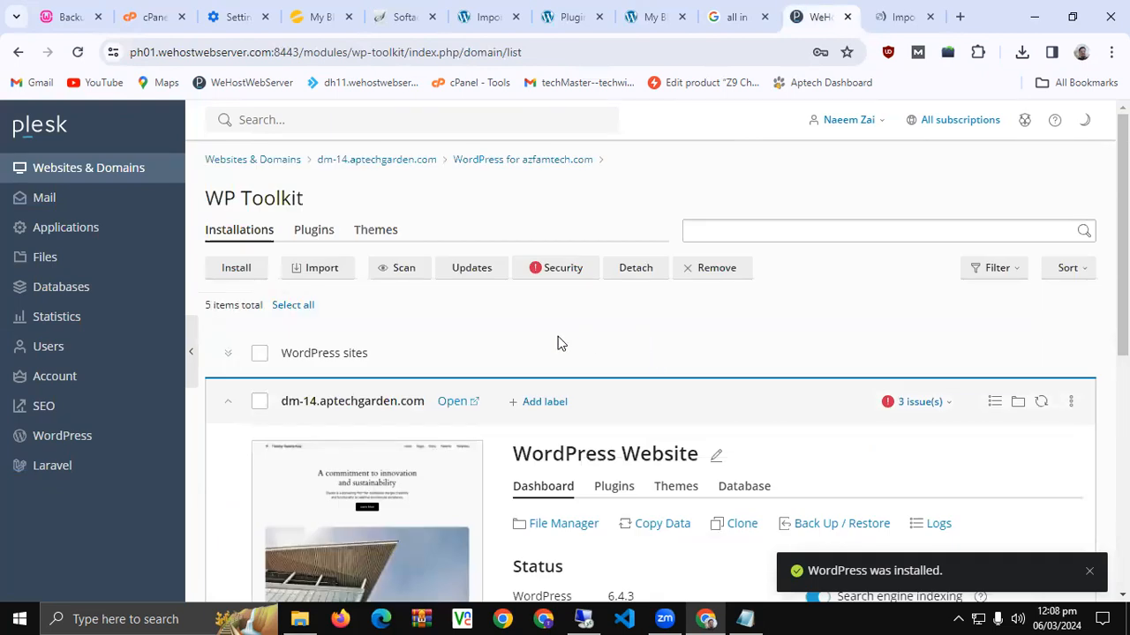
{"action": "scroll", "coordinate": [556, 343], "scroll_direction": "down", "scroll_amount": 2}
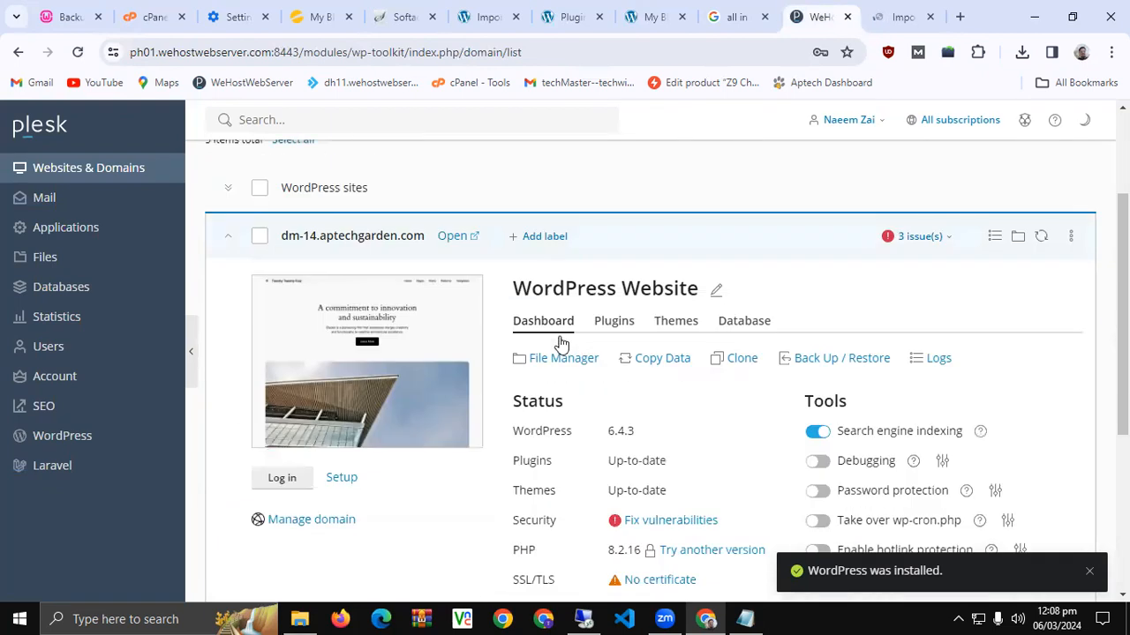
{"action": "left_click", "coordinate": [357, 243]}
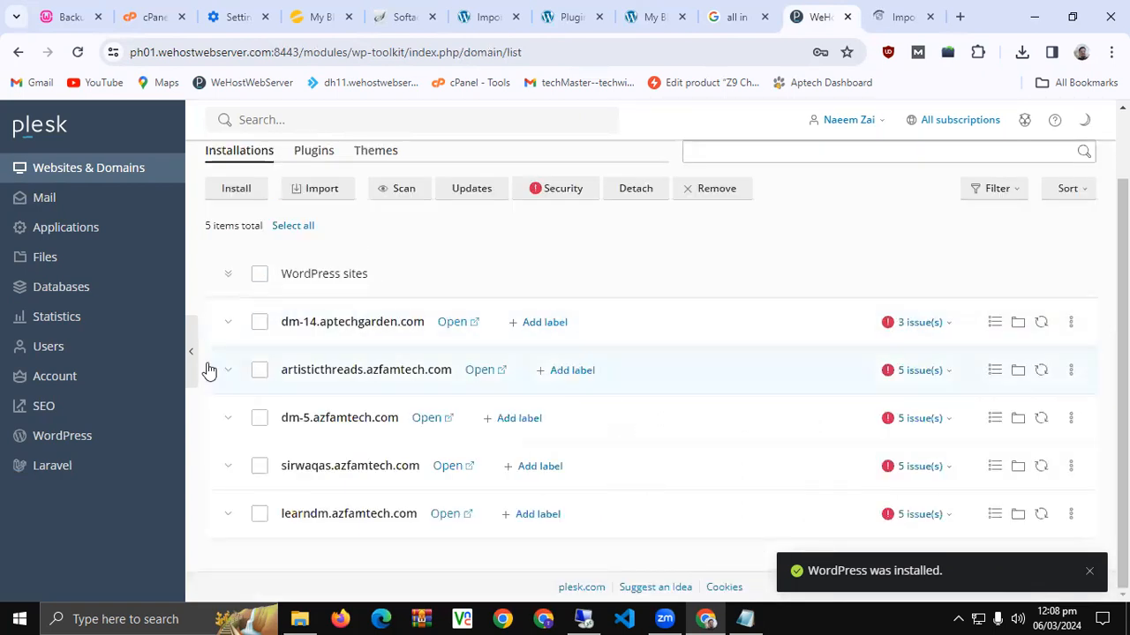
{"action": "middle_click", "coordinate": [131, 171]}
{"action": "left_click", "coordinate": [918, 10]}
Go to the All-in-One WP Migration Import page, highlight the 256 MB upload limit, and expand Import From
{"action": "left_click", "coordinate": [845, 8]}
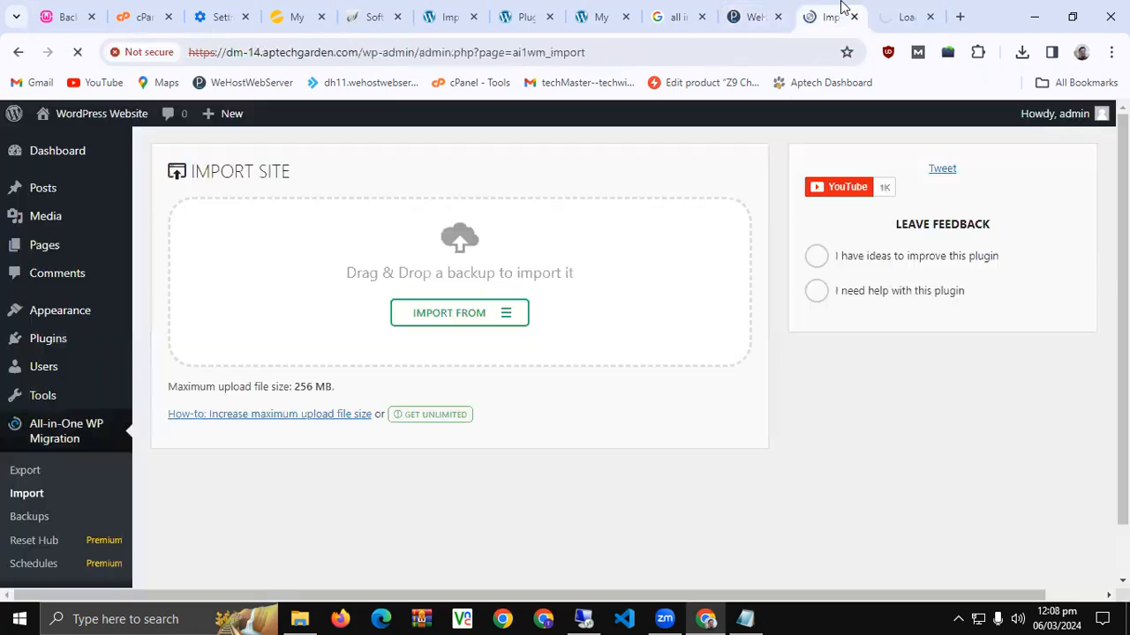
{"action": "triple_click", "coordinate": [184, 388]}
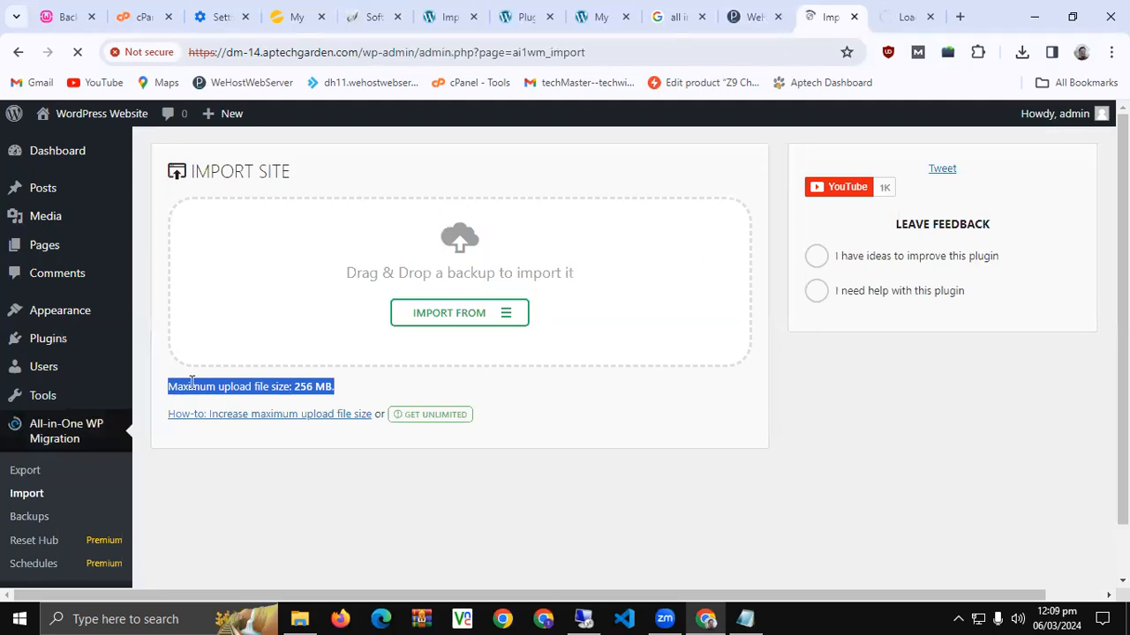
{"action": "left_click", "coordinate": [300, 388]}
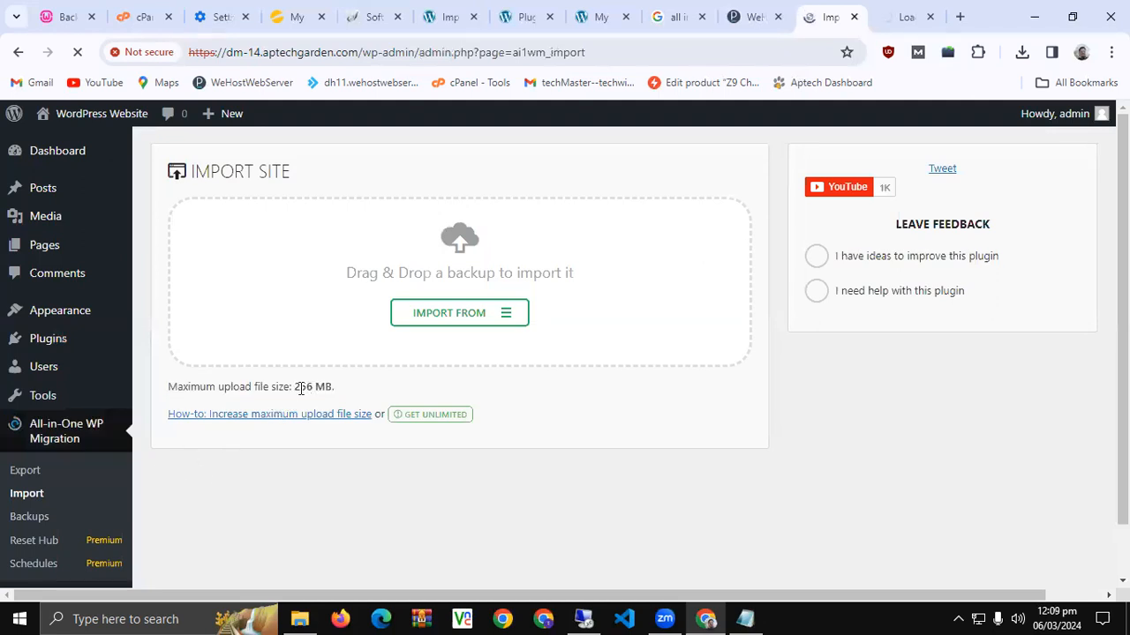
{"action": "triple_click", "coordinate": [300, 388]}
{"action": "left_click", "coordinate": [444, 344]}
{"action": "left_click", "coordinate": [466, 315]}
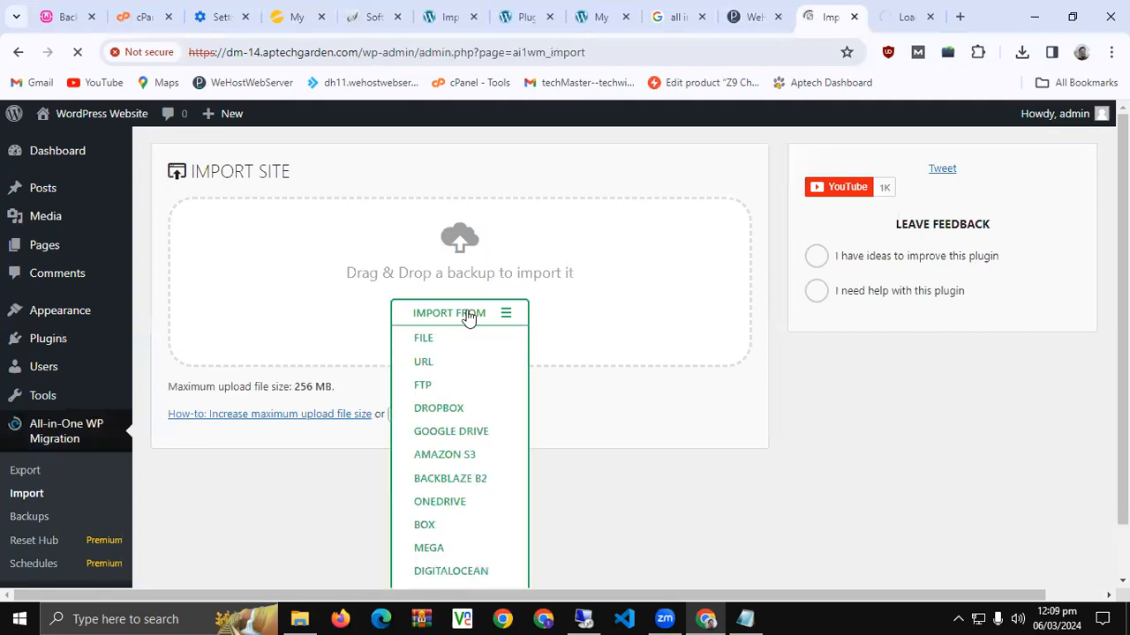
Import the downloaded .wpress backup from Downloads as a File and confirm the overwrite warning with Proceed
{"action": "left_click", "coordinate": [465, 336]}
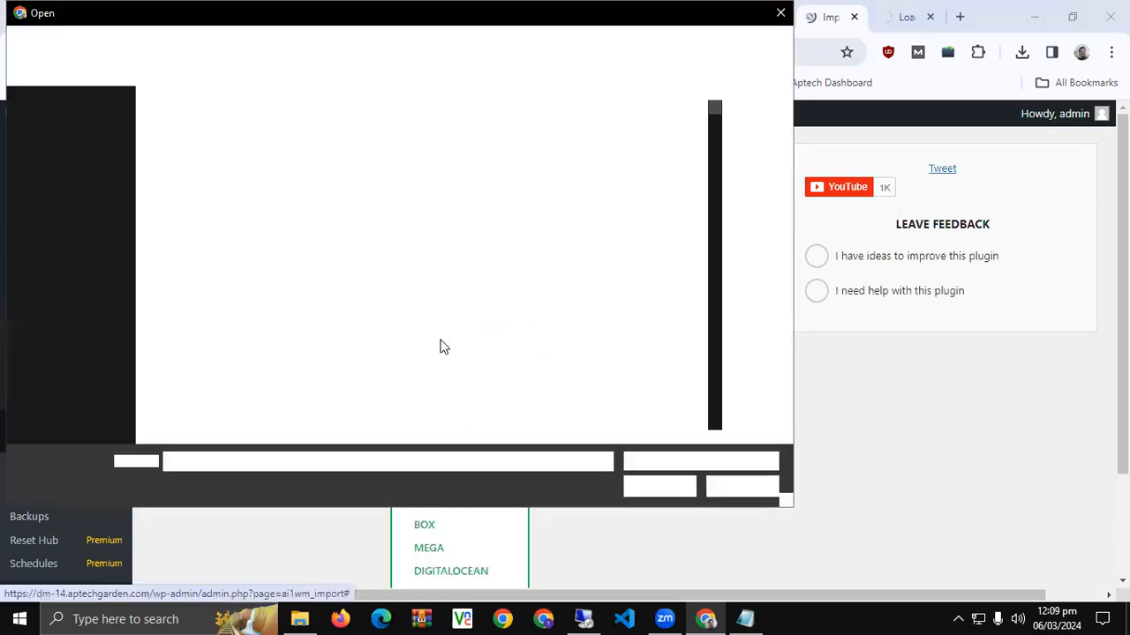
{"action": "left_click", "coordinate": [235, 138]}
{"action": "double_click", "coordinate": [235, 137]}
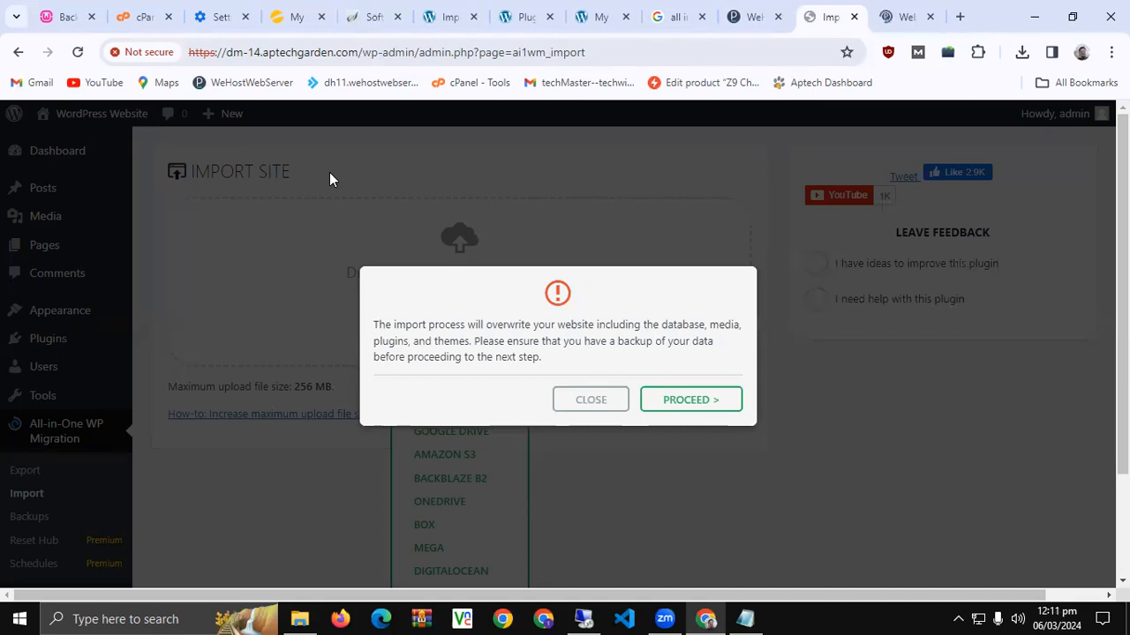
{"action": "left_click", "coordinate": [668, 399]}
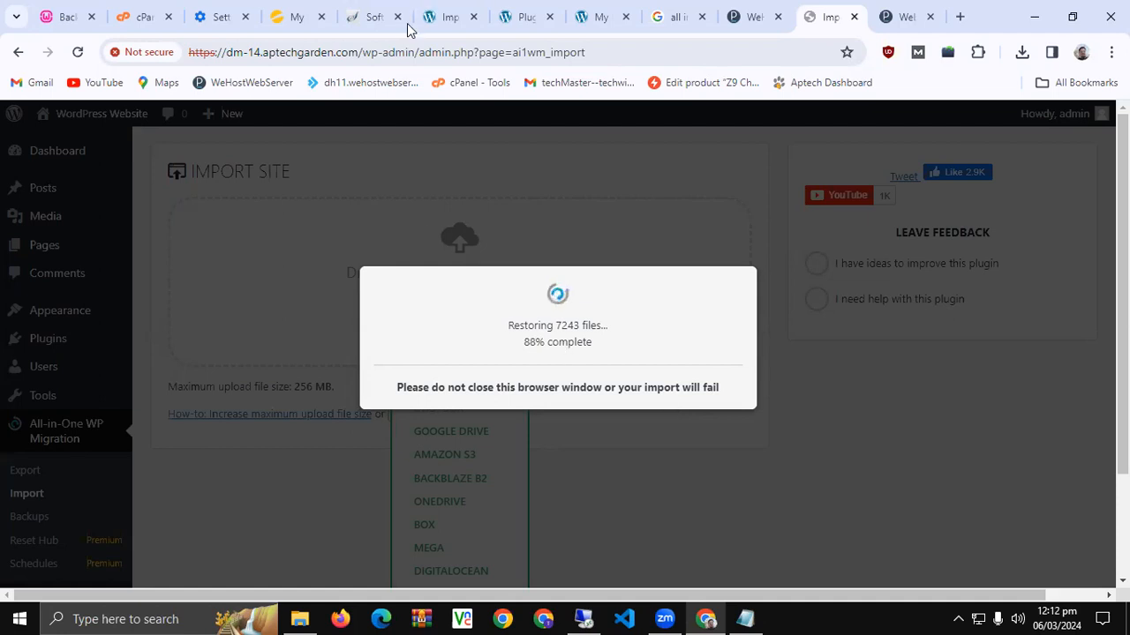
Switch to the dm-14.etherealelegance.pk Import page and expand its Import From source list
{"action": "left_click", "coordinate": [437, 18]}
{"action": "left_click", "coordinate": [465, 315]}
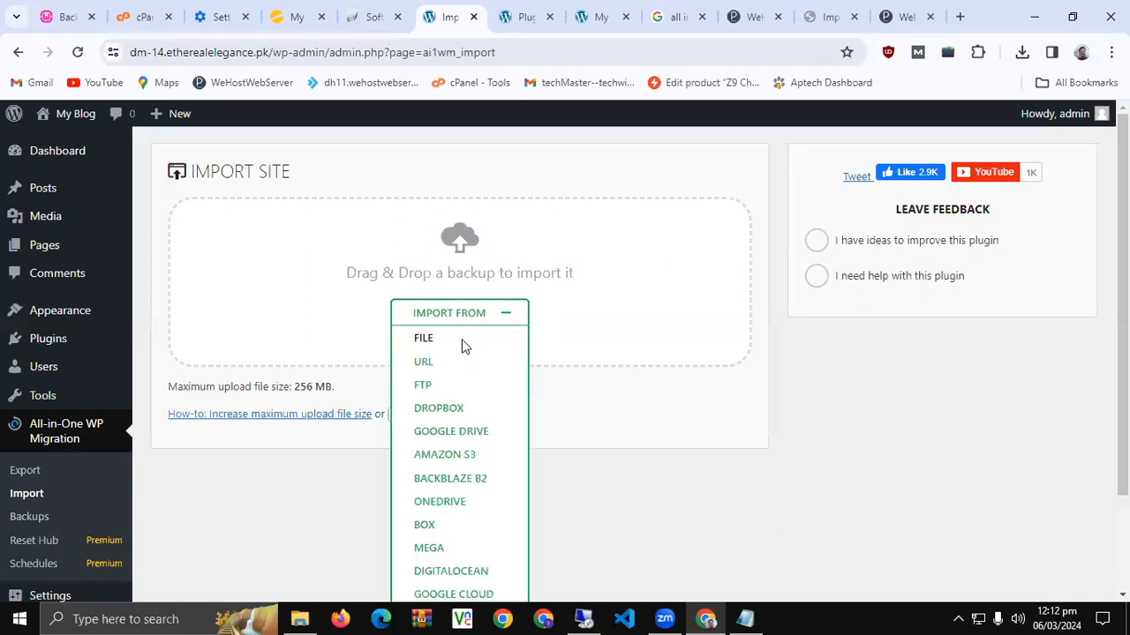
Pick a .wpress backup from Downloads as a File, then return to the dm-14.aptechgarden.com import progress
{"action": "left_click", "coordinate": [465, 346]}
{"action": "double_click", "coordinate": [253, 129]}
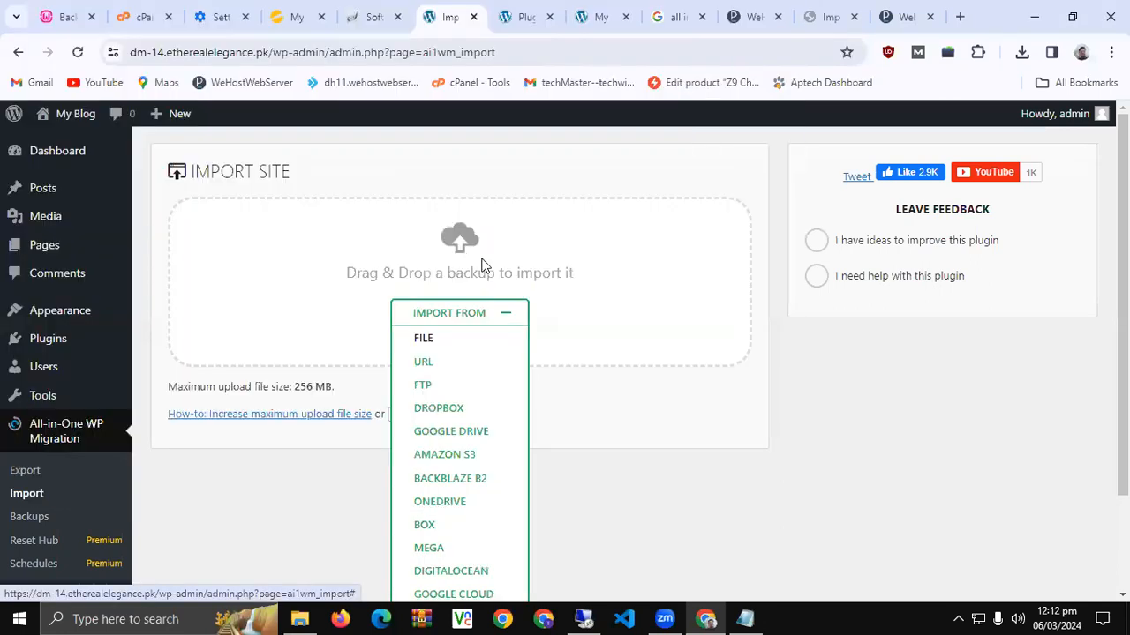
{"action": "left_click", "coordinate": [907, 16]}
{"action": "left_click", "coordinate": [819, 11]}
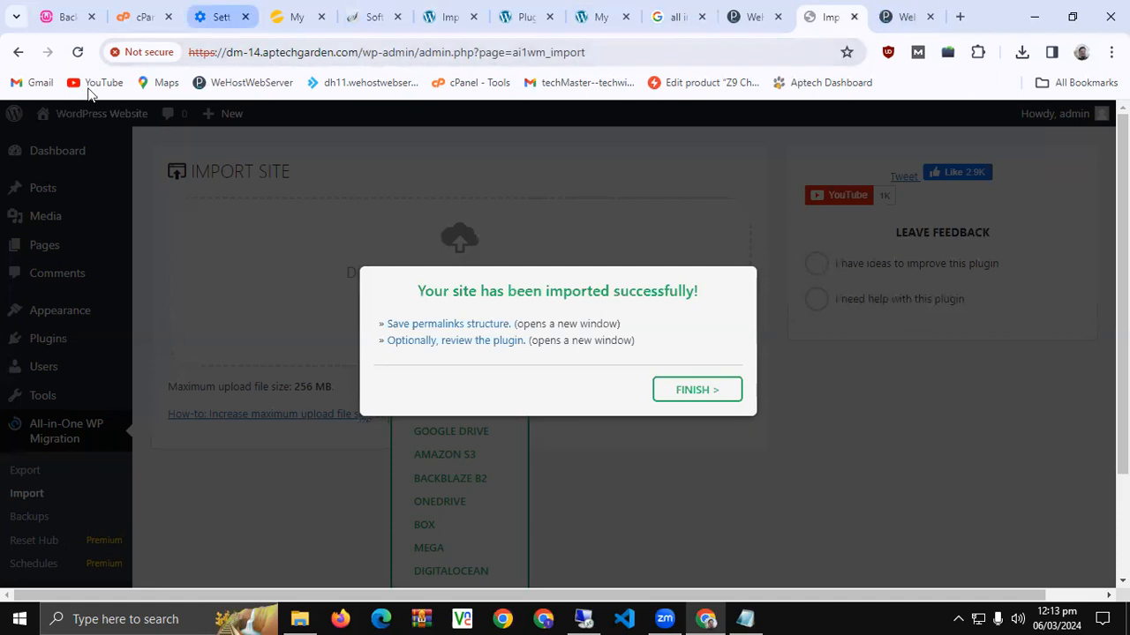
Dismiss the 'imported successfully' message and check the Plesk Websites & Domains and WordPress tabs
{"action": "left_click", "coordinate": [705, 394]}
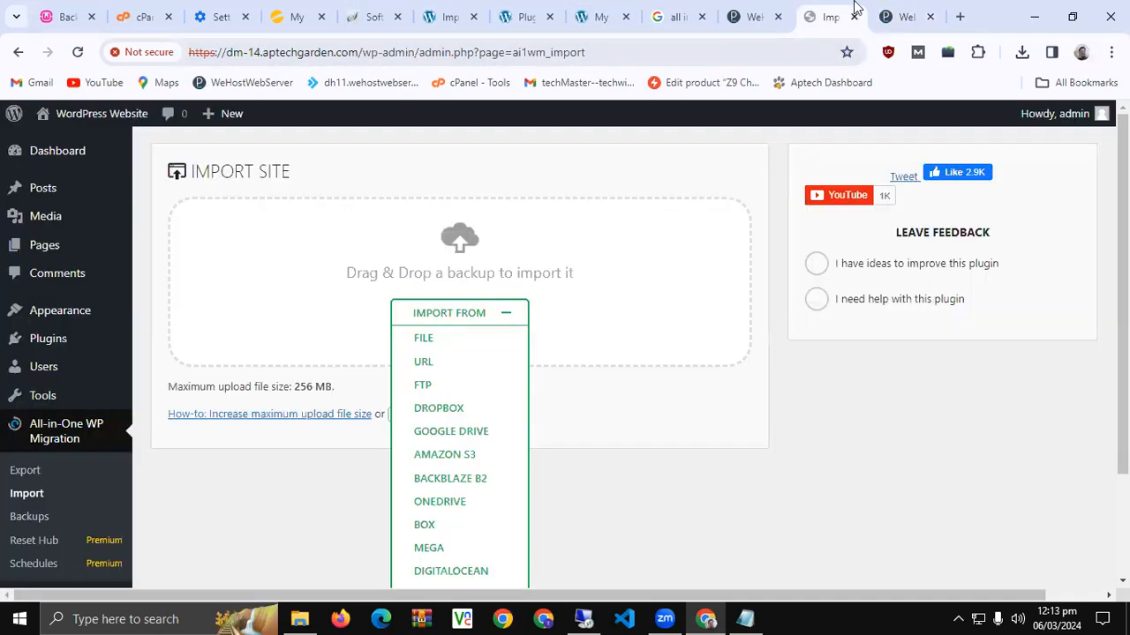
{"action": "left_click", "coordinate": [904, 17]}
{"action": "left_click", "coordinate": [785, 9]}
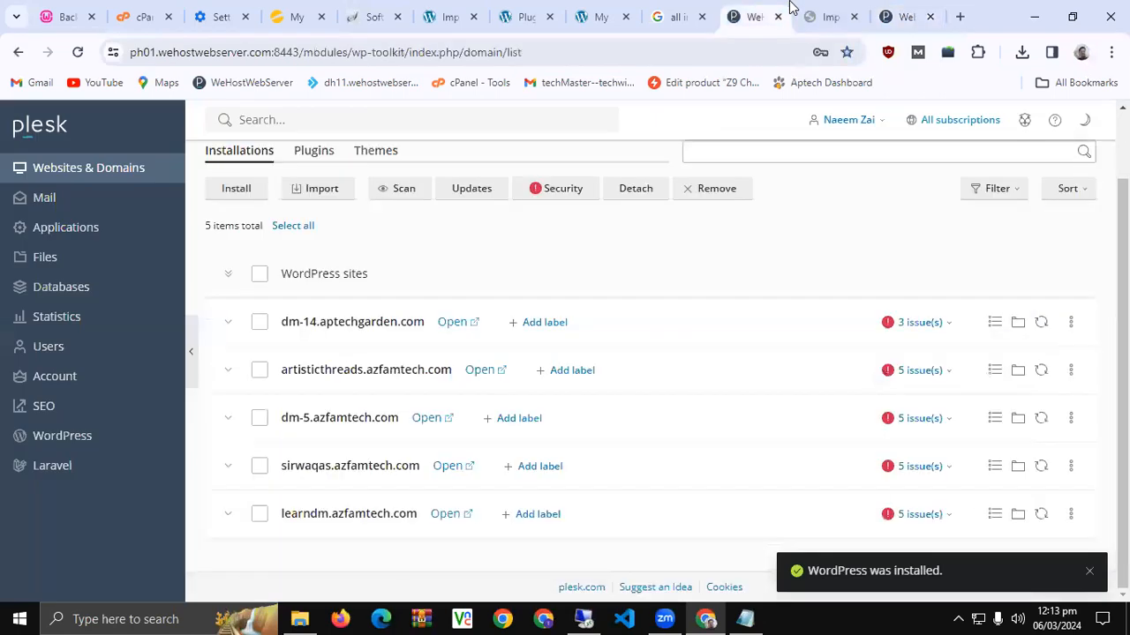
{"action": "left_click", "coordinate": [820, 11]}
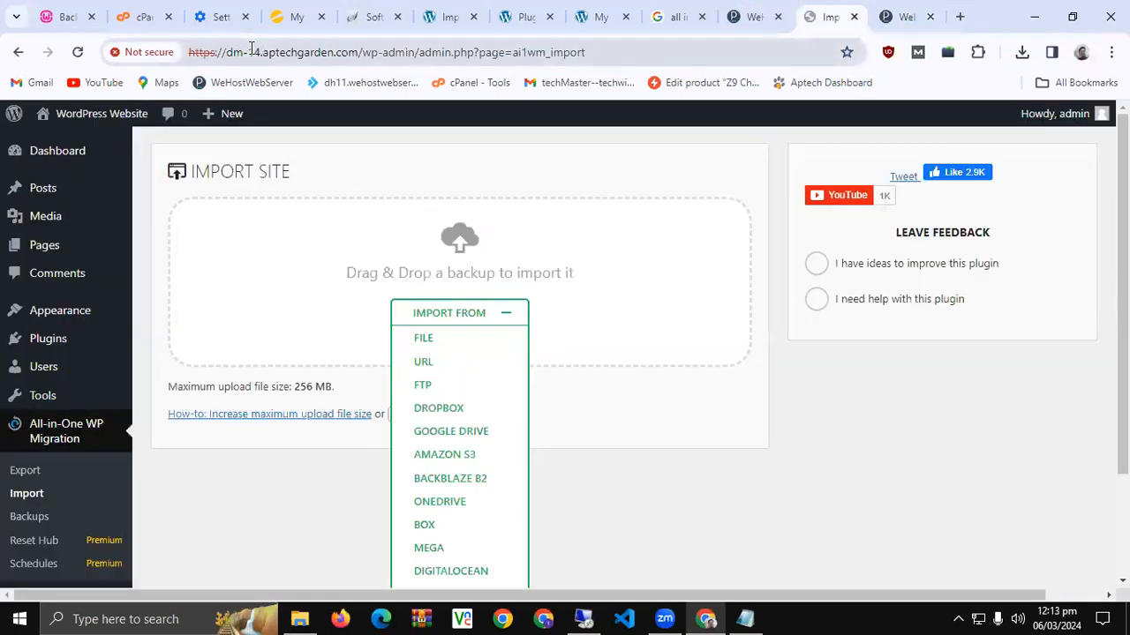
Copy the dm-14.aptechgarden.com domain into a new tab and load the imported storefront
{"action": "left_click_drag", "start_coordinate": [225, 53], "coordinate": [357, 54]}
{"action": "key", "text": "ctrl+c"}
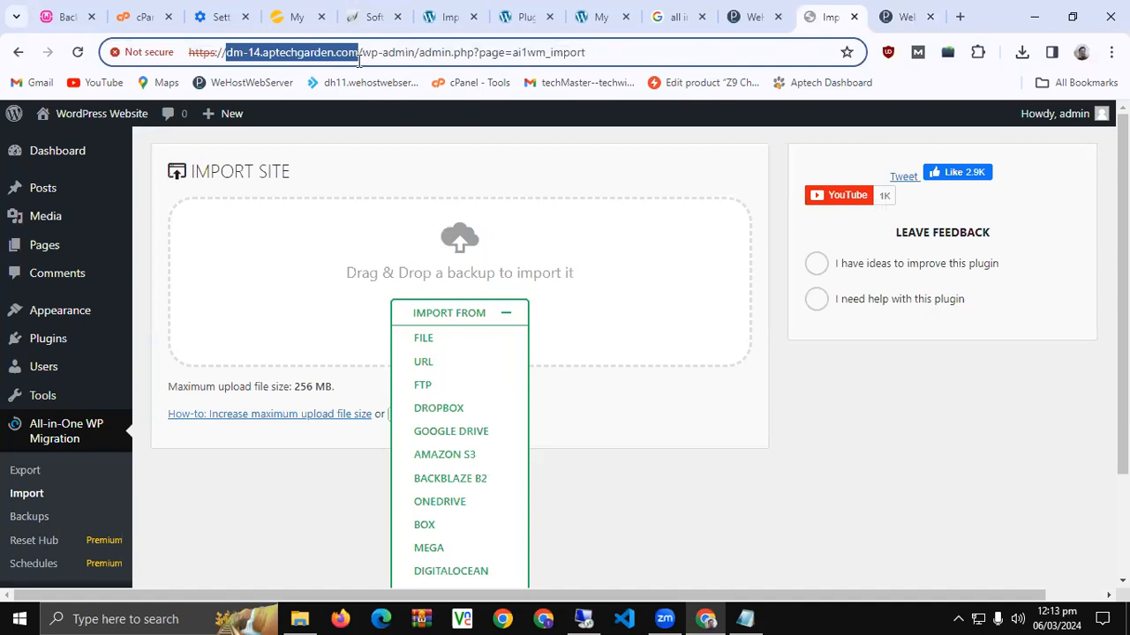
{"action": "left_click", "coordinate": [959, 16]}
{"action": "key", "text": "ctrl+v"}
{"action": "key", "text": "Return"}
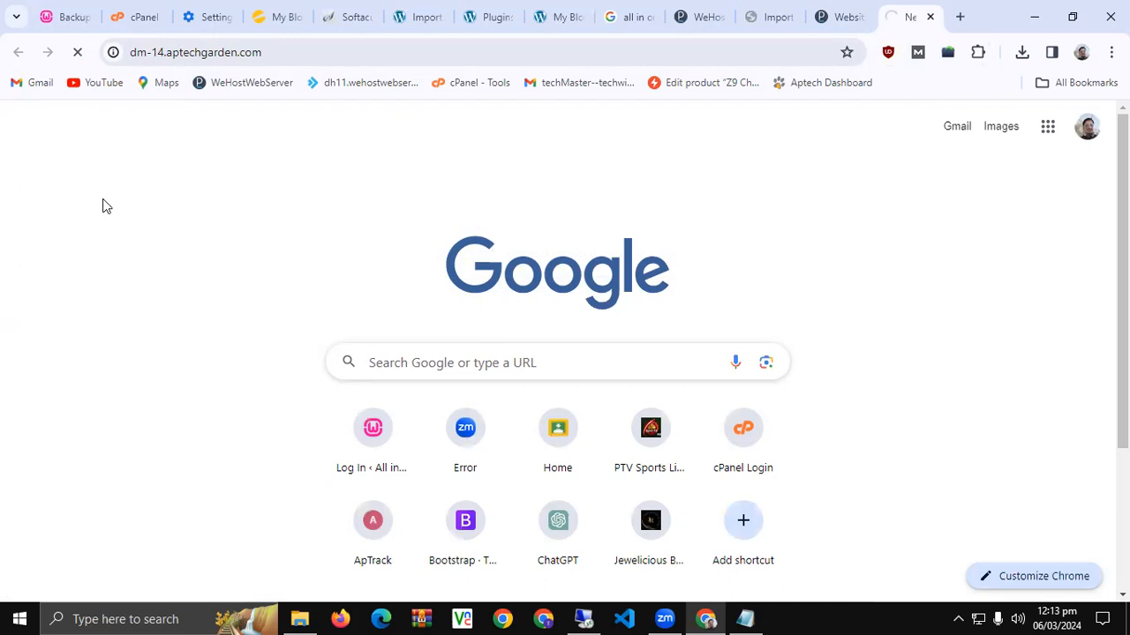
{"action": "left_click", "coordinate": [764, 12]}
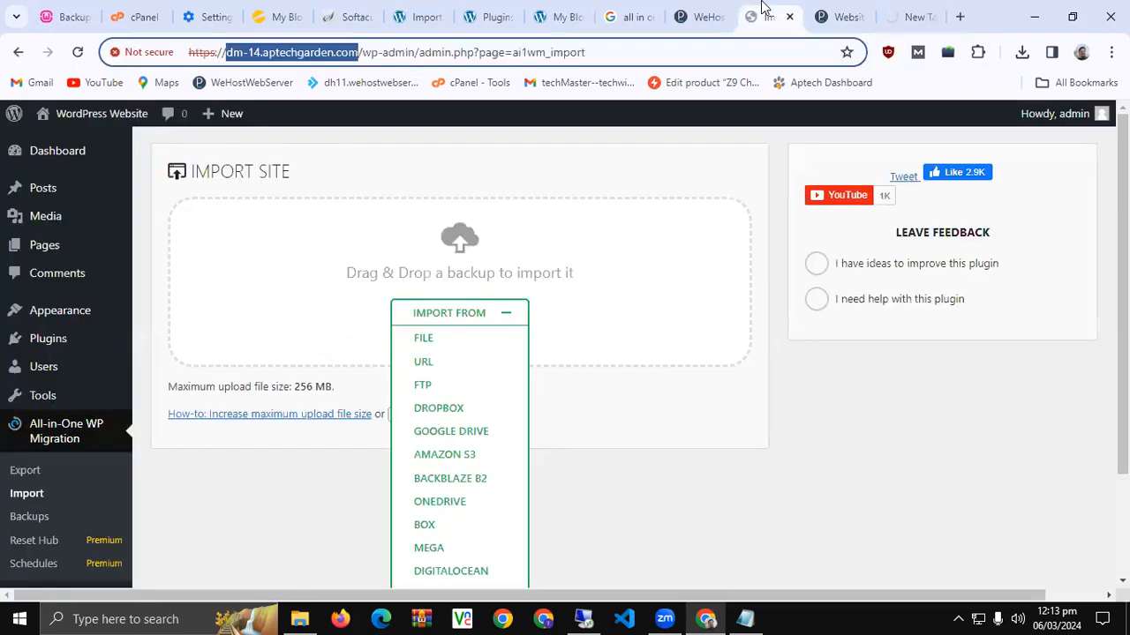
{"action": "left_click", "coordinate": [822, 14]}
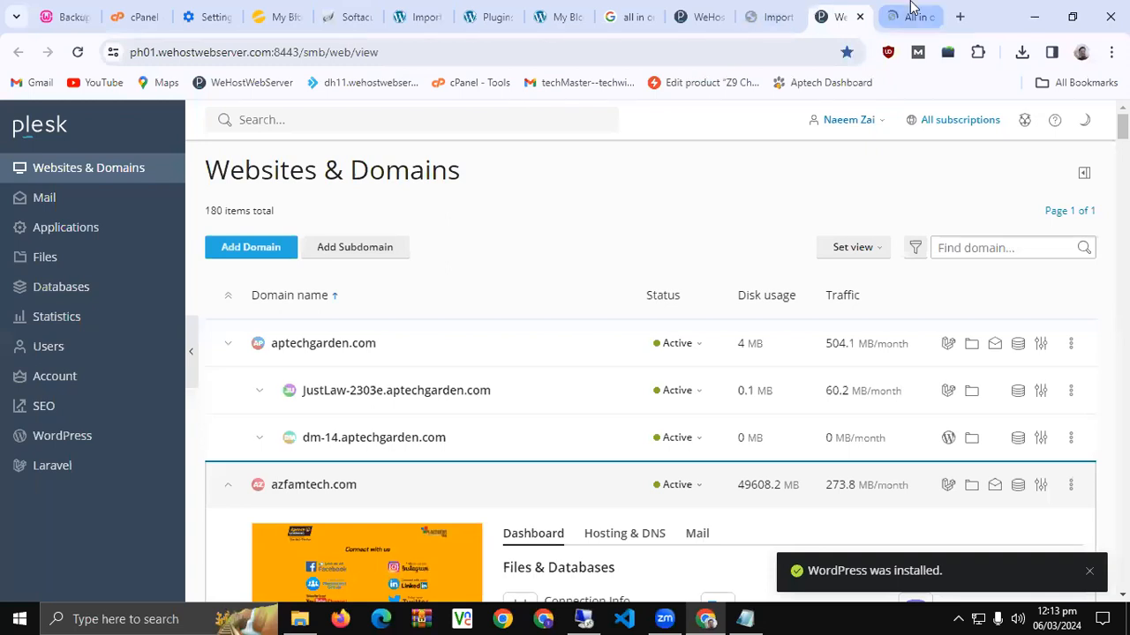
{"action": "left_click", "coordinate": [912, 11]}
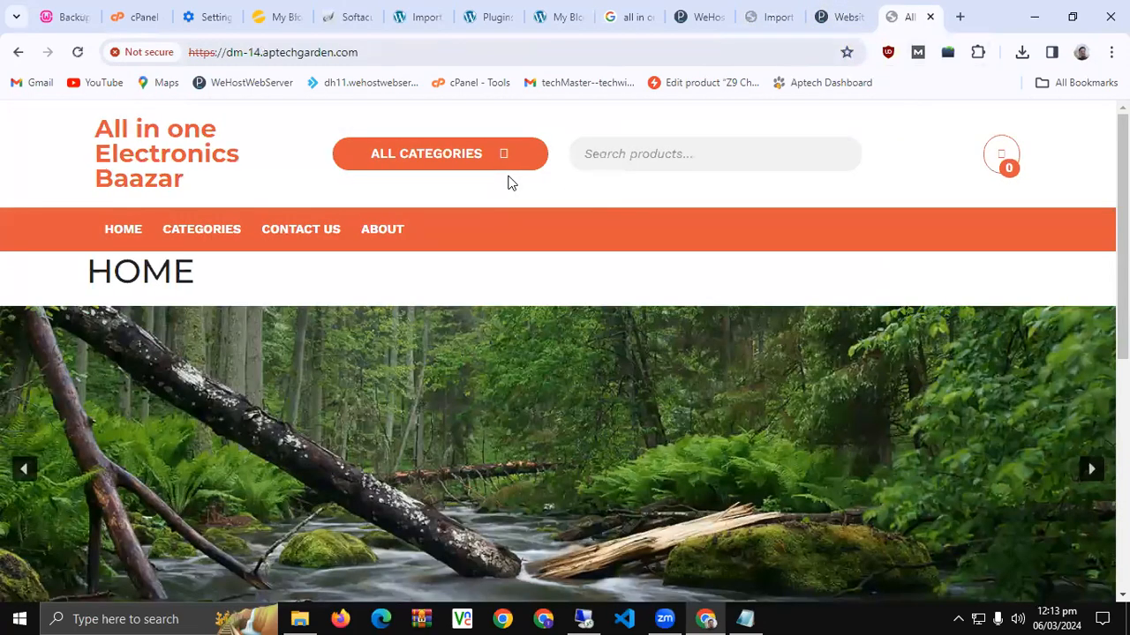
Append /wp-login.php to the dm-14.aptechgarden.com address and reload the resulting 403 Forbidden page
{"action": "left_click", "coordinate": [411, 51]}
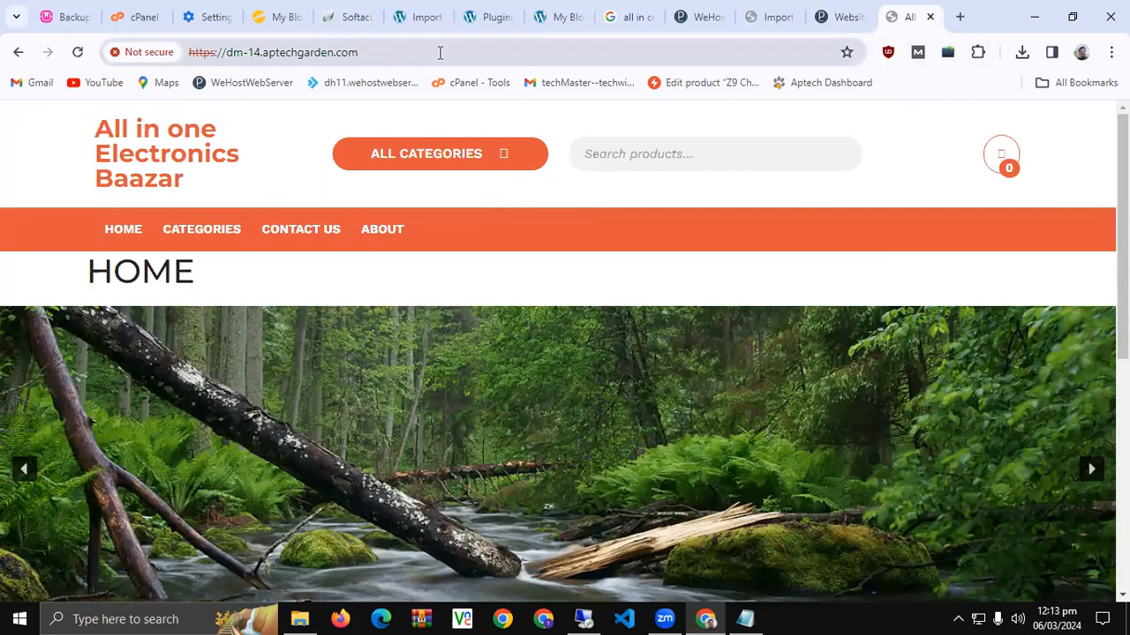
{"action": "left_click", "coordinate": [482, 56]}
{"action": "type", "text": "/"}
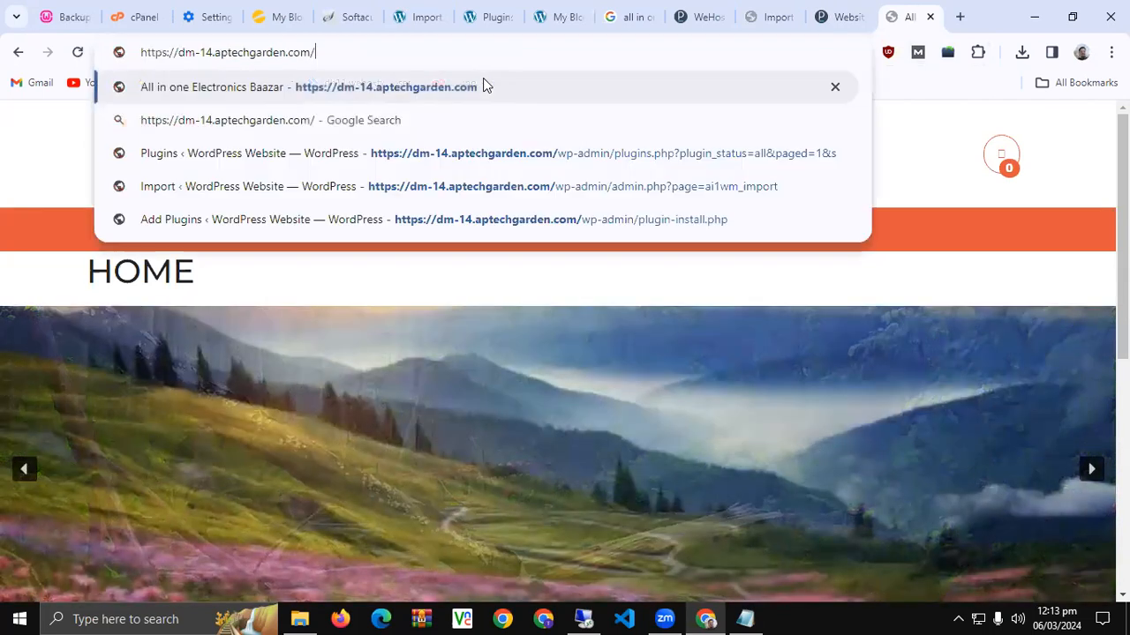
{"action": "type", "text": "wp-log"}
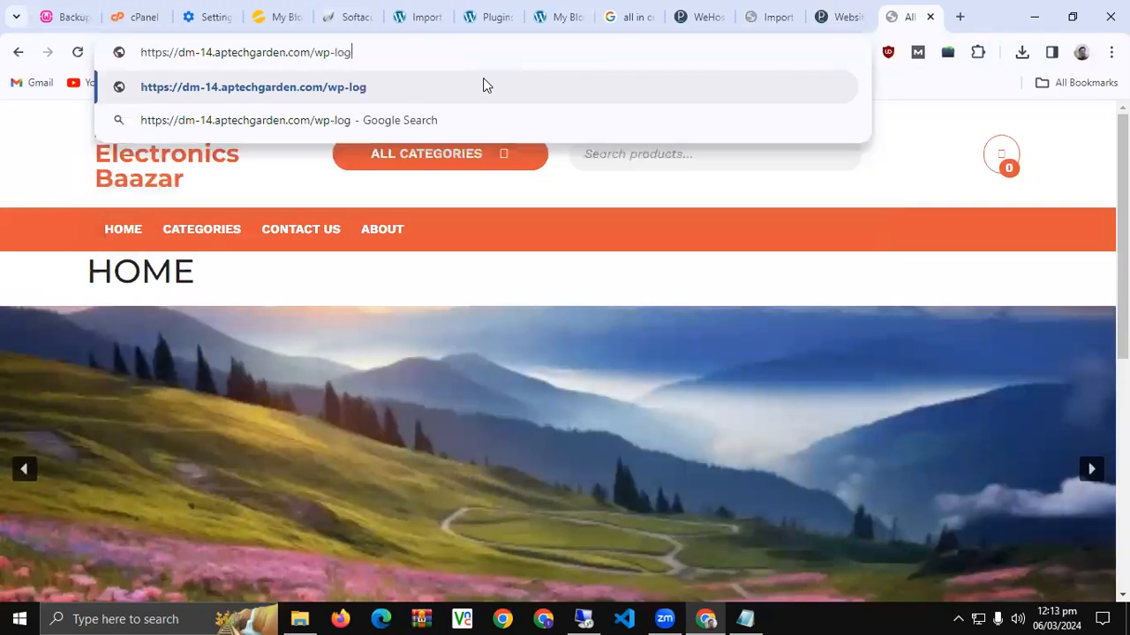
{"action": "type", "text": "in.php"}
{"action": "key", "text": "Return"}
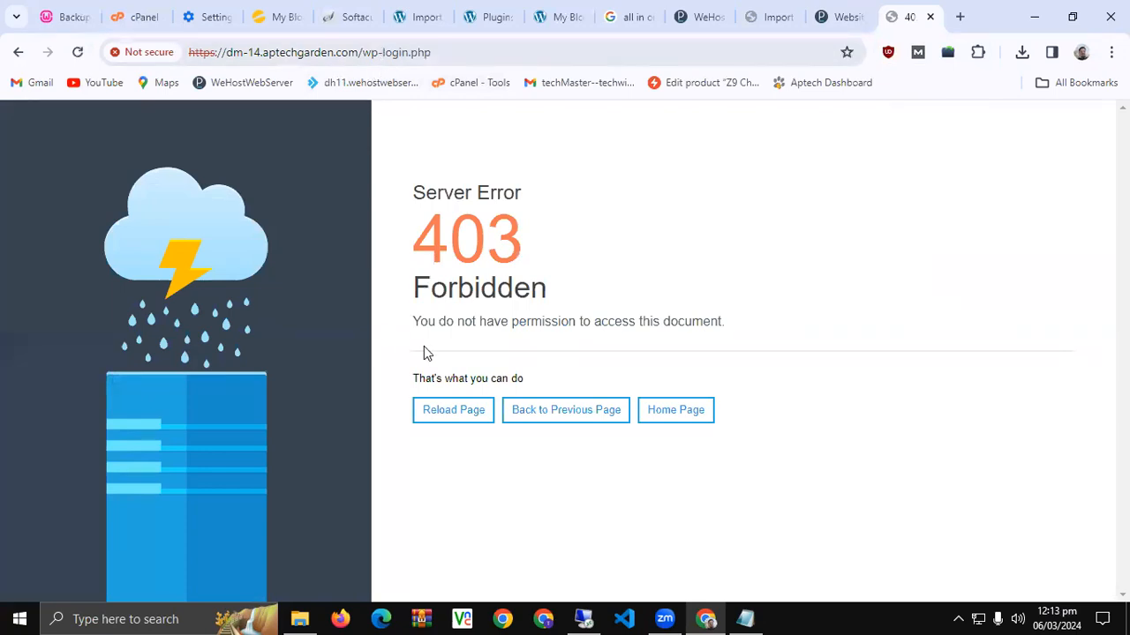
{"action": "left_click", "coordinate": [467, 412]}
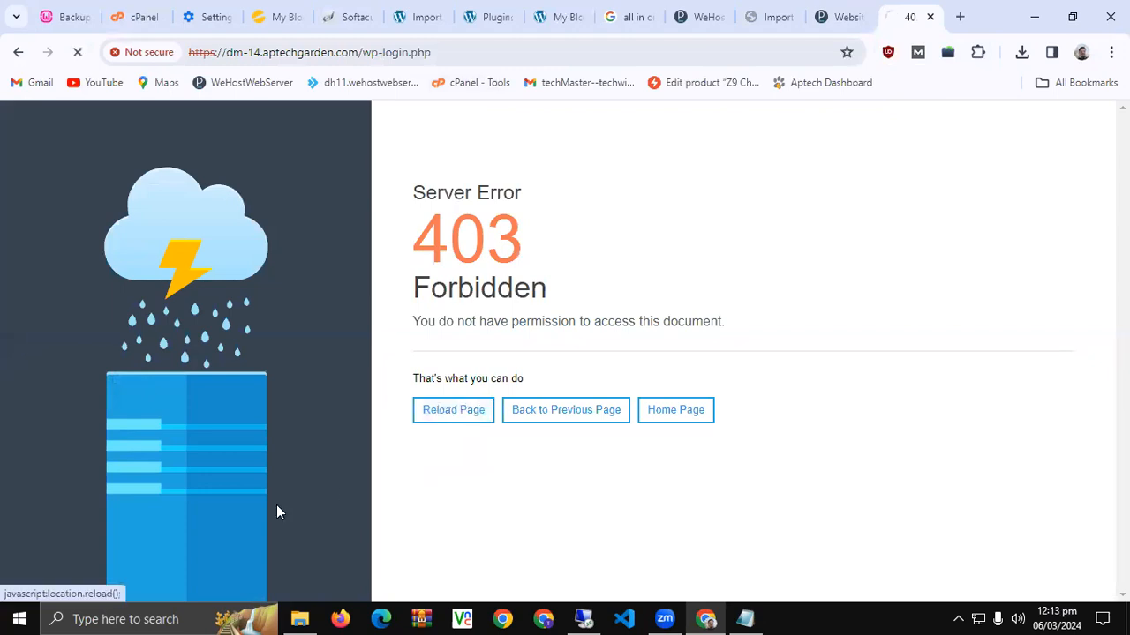
Open dm-14.aptechgarden.com in a separate tab from Plesk's Websites & Domains list
{"action": "left_click", "coordinate": [777, 12]}
{"action": "left_click", "coordinate": [710, 12]}
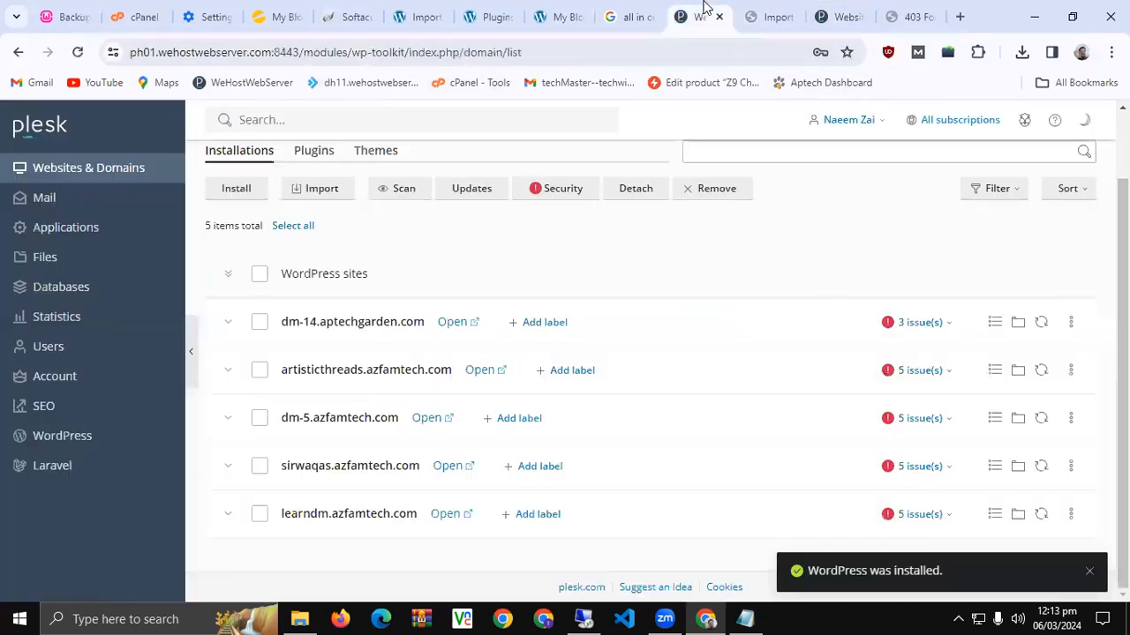
{"action": "left_click", "coordinate": [825, 13]}
{"action": "left_click", "coordinate": [774, 12]}
{"action": "left_click", "coordinate": [845, 8]}
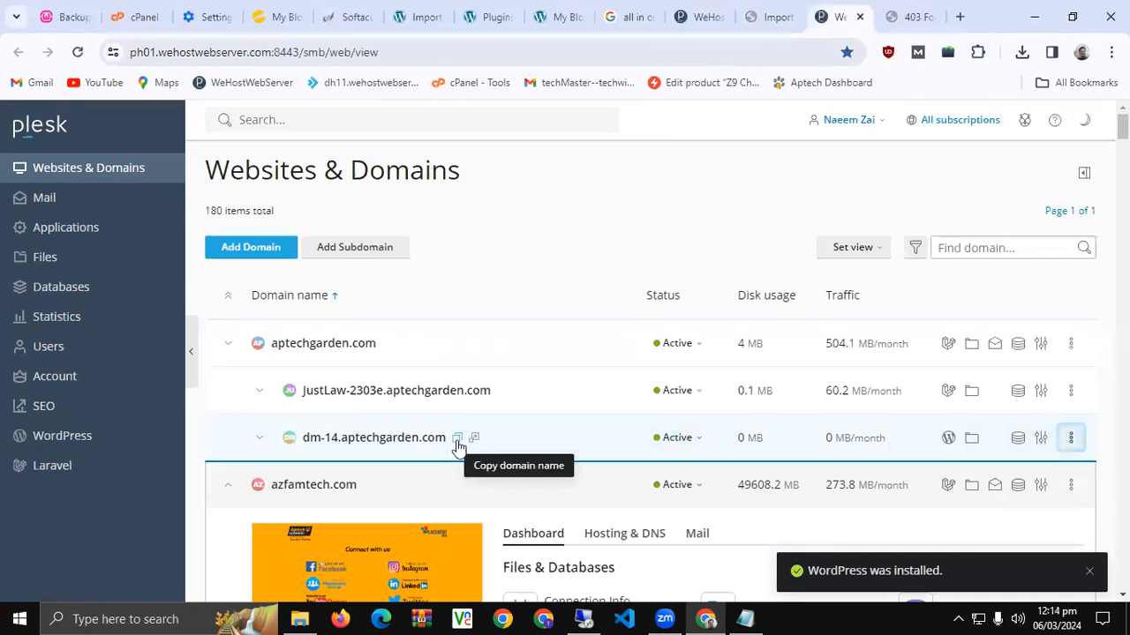
{"action": "left_click", "coordinate": [475, 439]}
{"action": "left_click", "coordinate": [918, 12]}
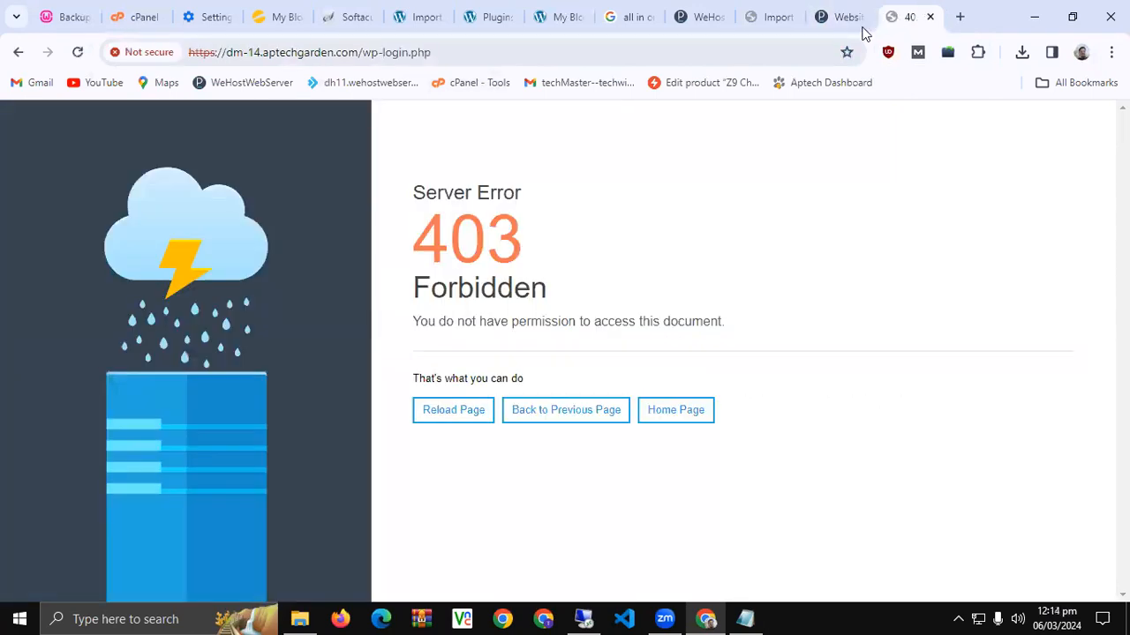
Return to the store home page and scroll through it and the Plesk Websites & Domains list
{"action": "left_click", "coordinate": [19, 53]}
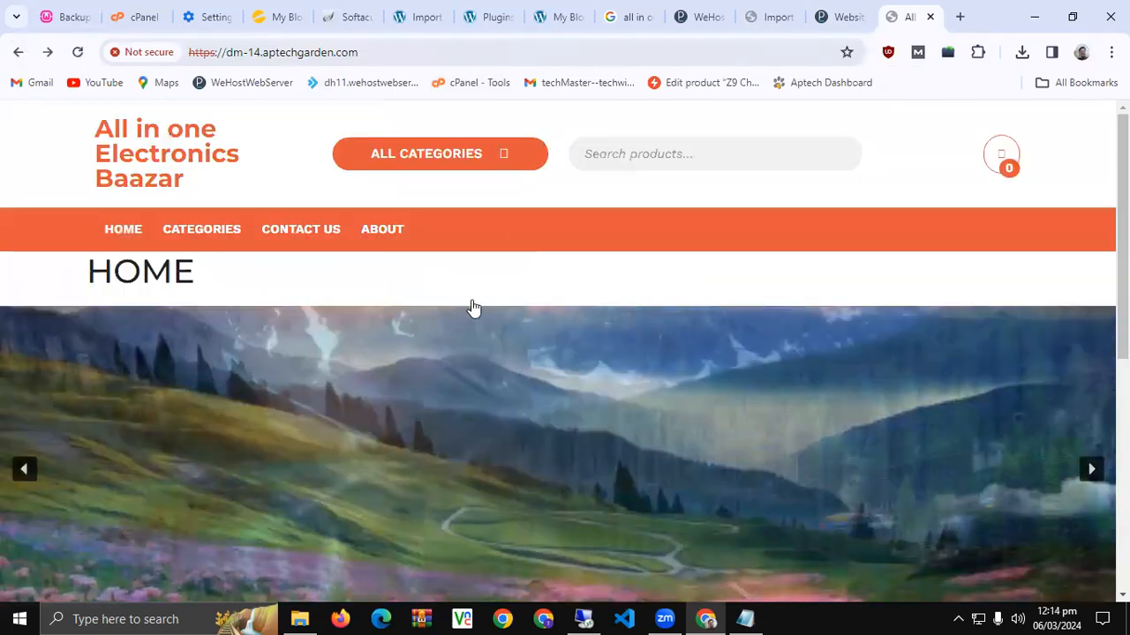
{"action": "scroll", "coordinate": [468, 308], "scroll_direction": "down", "scroll_amount": 5}
{"action": "scroll", "coordinate": [444, 321], "scroll_direction": "up", "scroll_amount": 5}
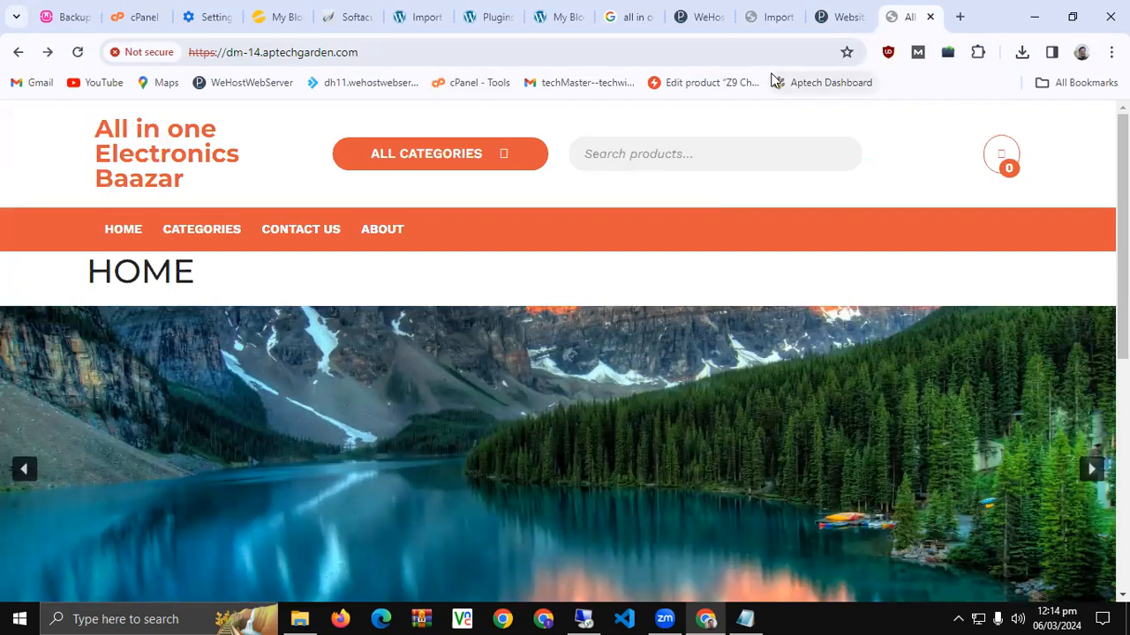
{"action": "left_click", "coordinate": [852, 11]}
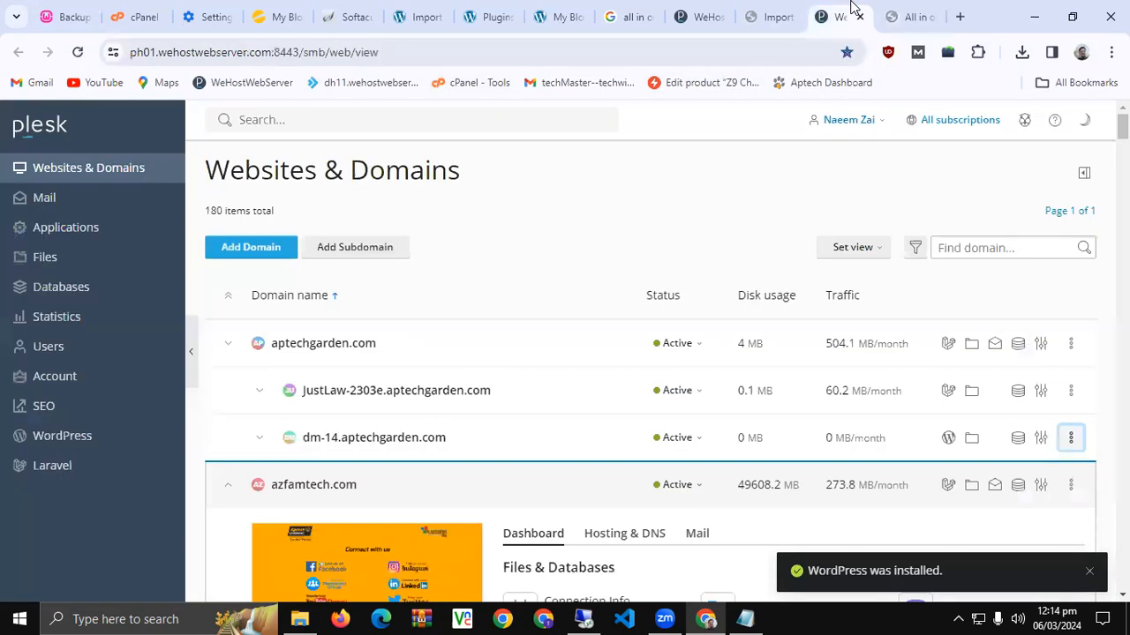
{"action": "scroll", "coordinate": [547, 322], "scroll_direction": "down", "scroll_amount": 2}
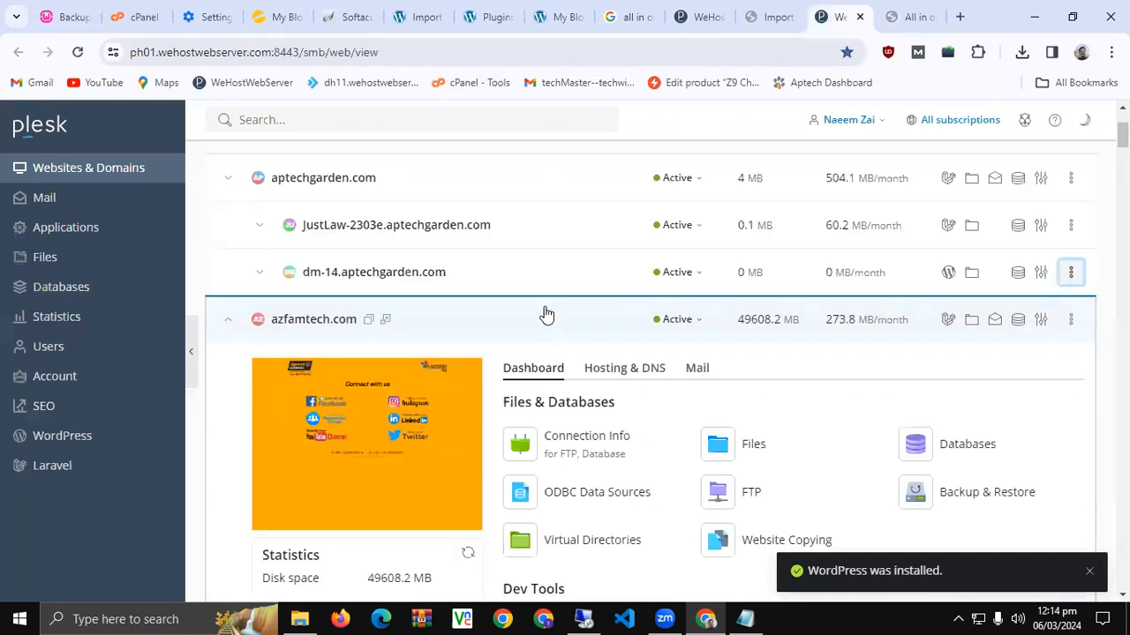
{"action": "scroll", "coordinate": [545, 315], "scroll_direction": "up", "scroll_amount": 2}
Try Home Page from the import page, close the 403 error tab, and return to etherealelegance.pk's import
{"action": "left_click", "coordinate": [766, 17]}
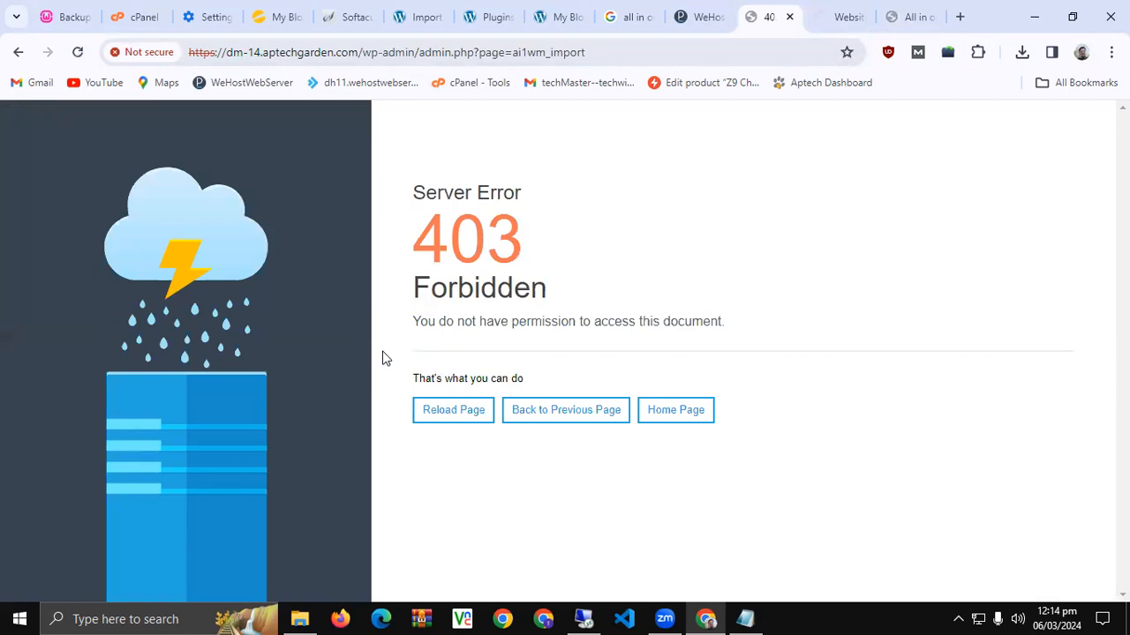
{"action": "left_click", "coordinate": [676, 413]}
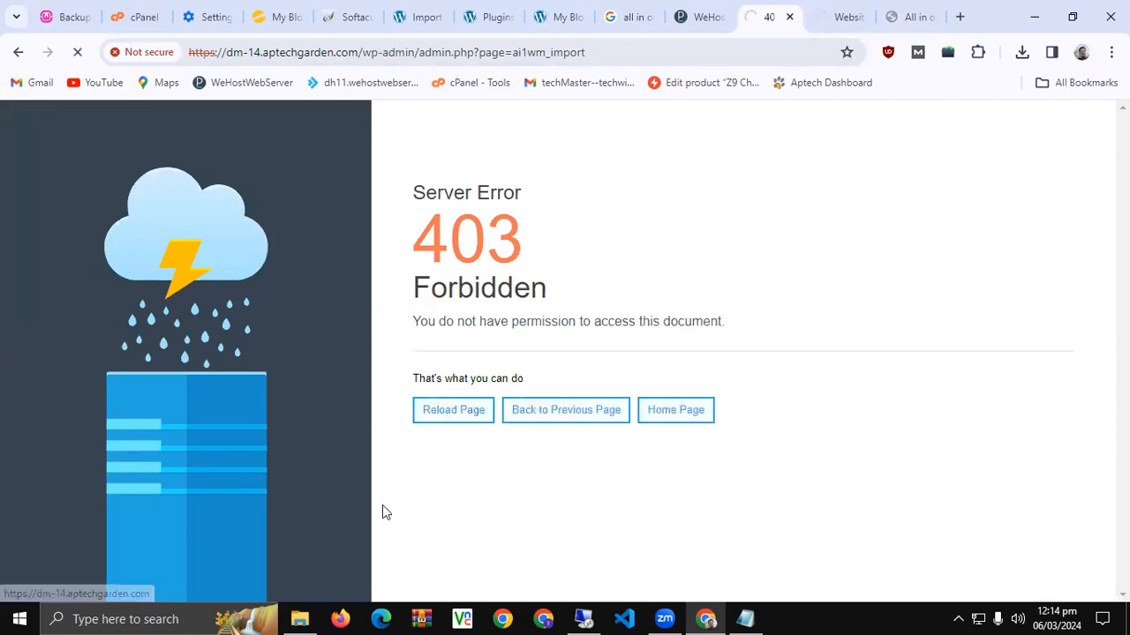
{"action": "left_click", "coordinate": [686, 417]}
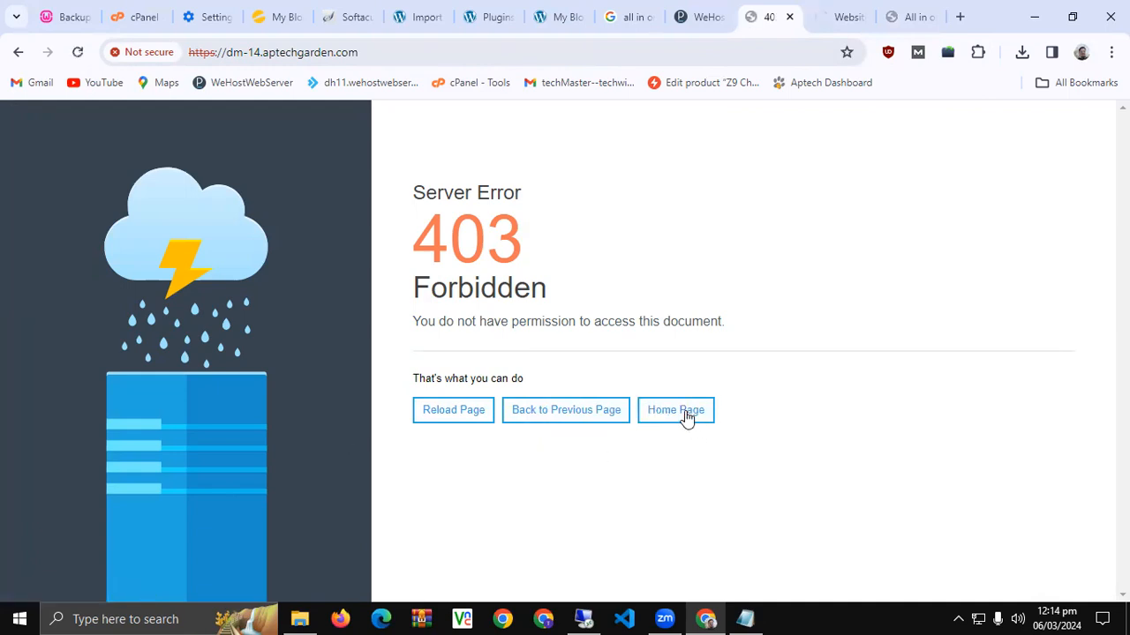
{"action": "left_click", "coordinate": [789, 18]}
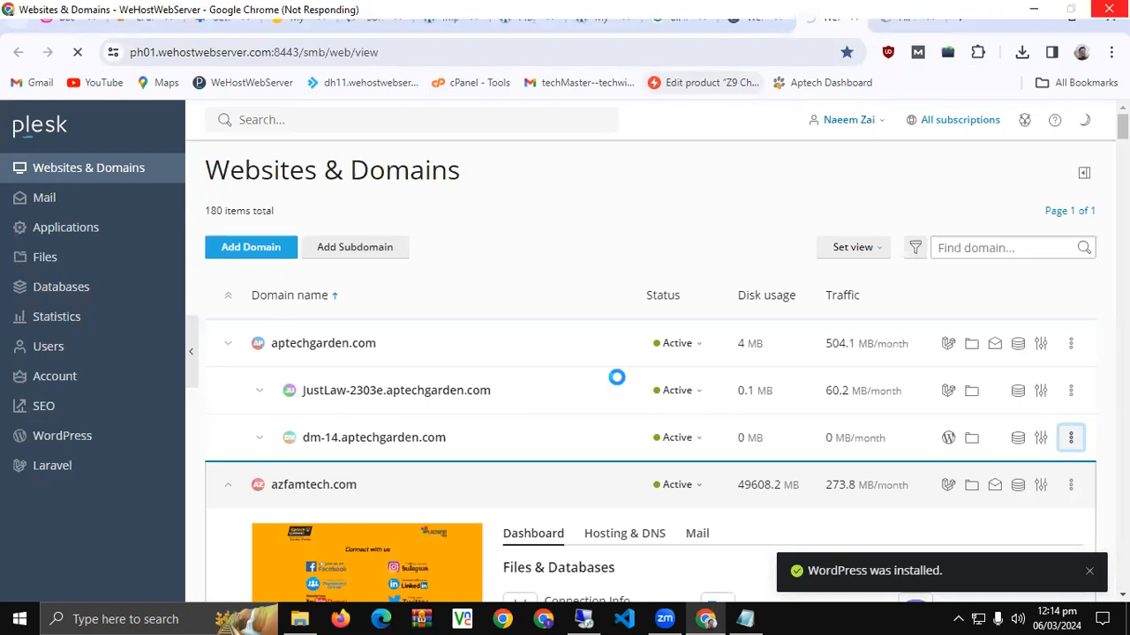
{"action": "scroll", "coordinate": [617, 382], "scroll_direction": "down", "scroll_amount": 2}
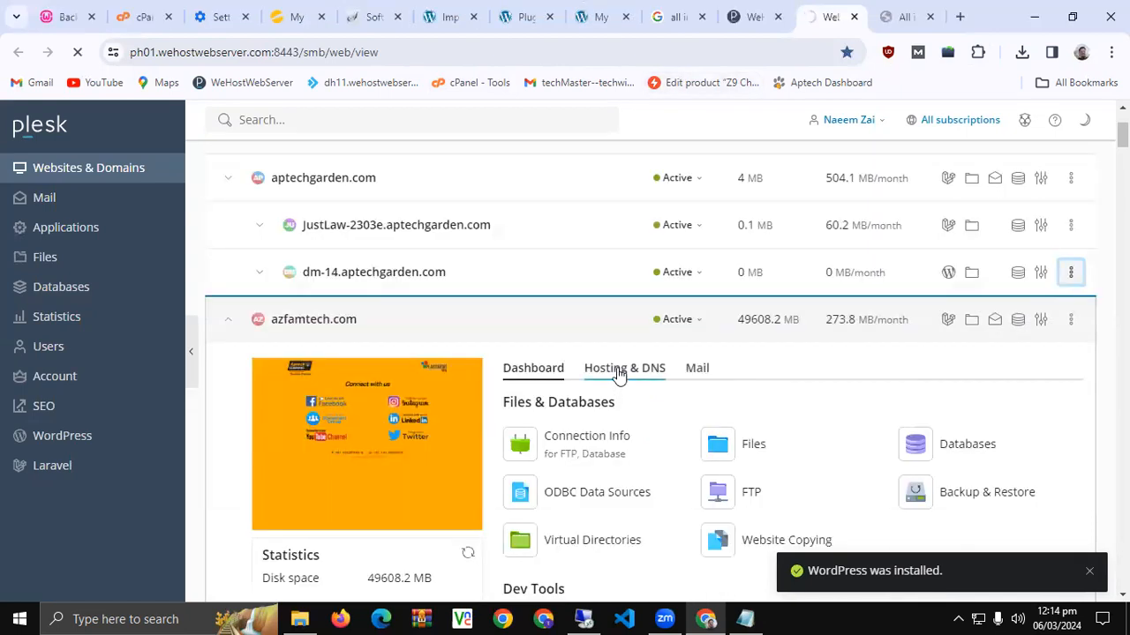
{"action": "left_click", "coordinate": [450, 17]}
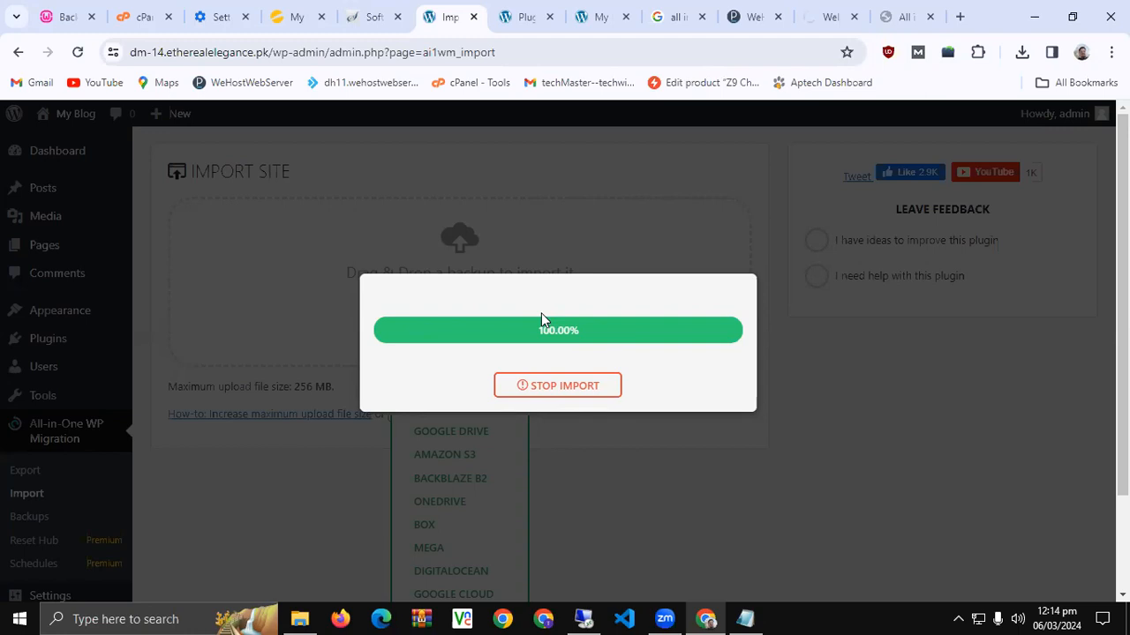
Stop the dm-14.etherealelegance.pk import, reload the Import page, and copy the site's domain
{"action": "left_click", "coordinate": [522, 386]}
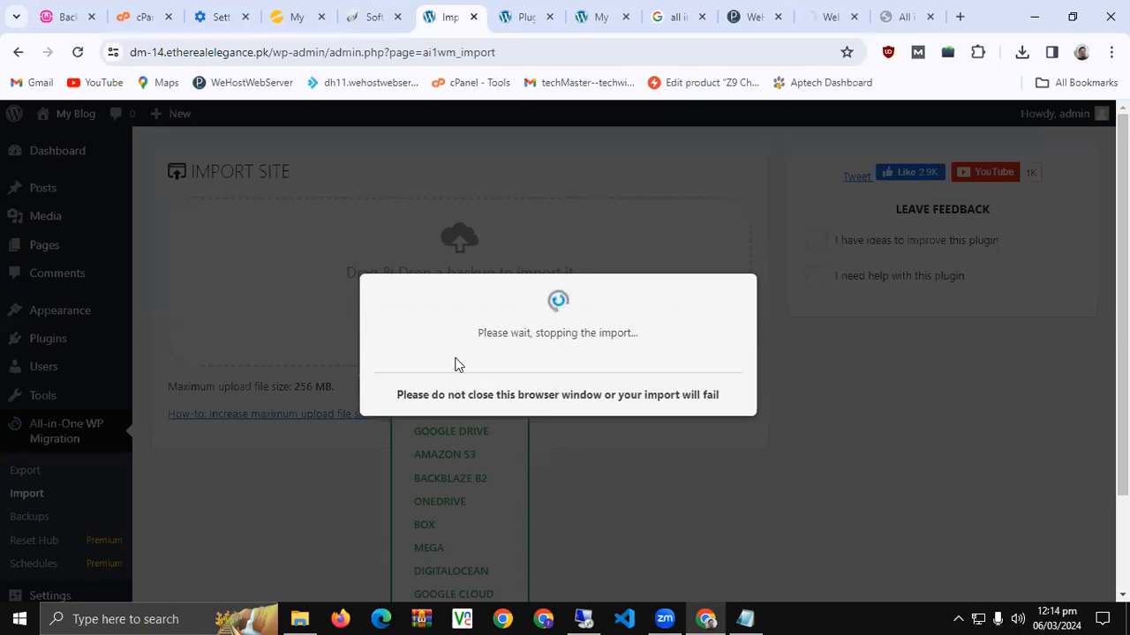
{"action": "key", "text": "F5"}
{"action": "left_click", "coordinate": [653, 158]}
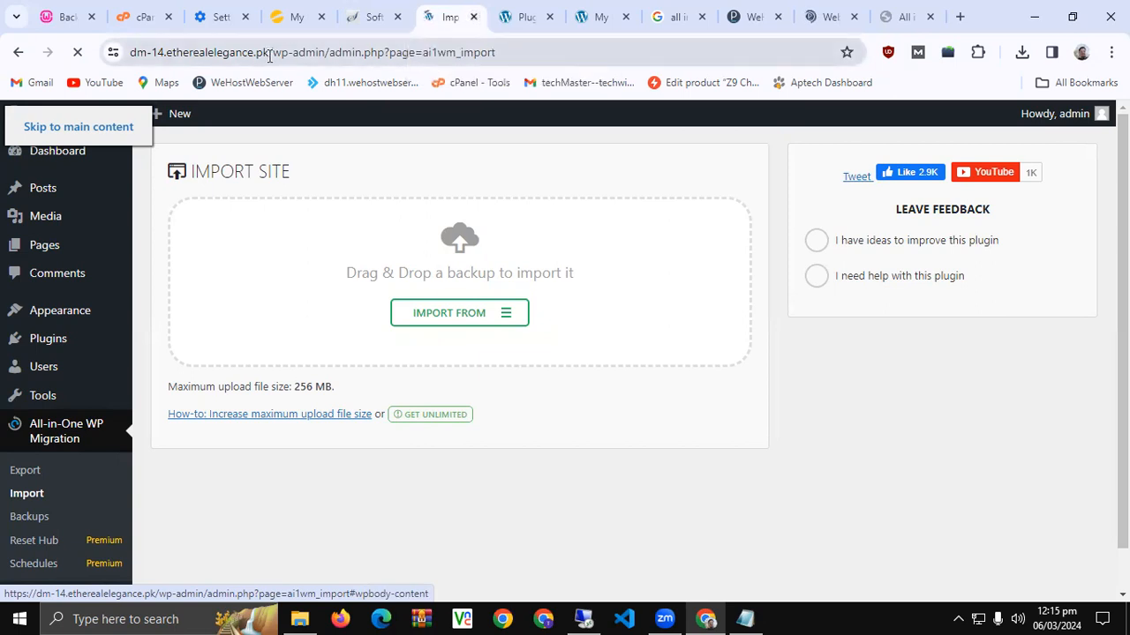
{"action": "left_click_drag", "start_coordinate": [270, 56], "coordinate": [57, 51]}
{"action": "key", "text": "ctrl+c"}
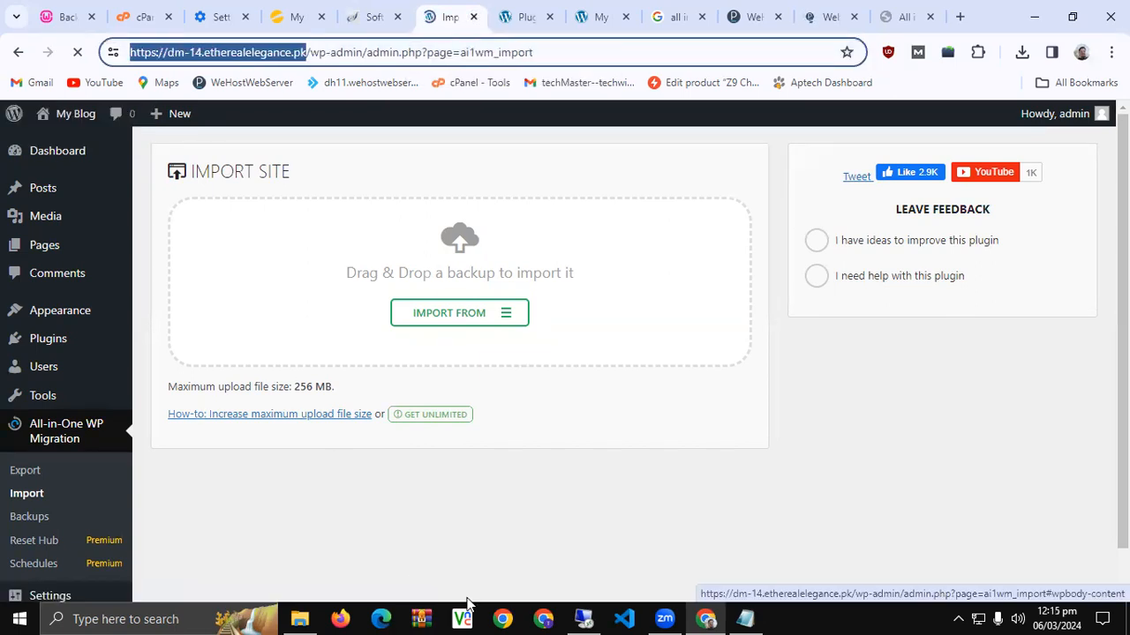
{"action": "left_click", "coordinate": [583, 618]}
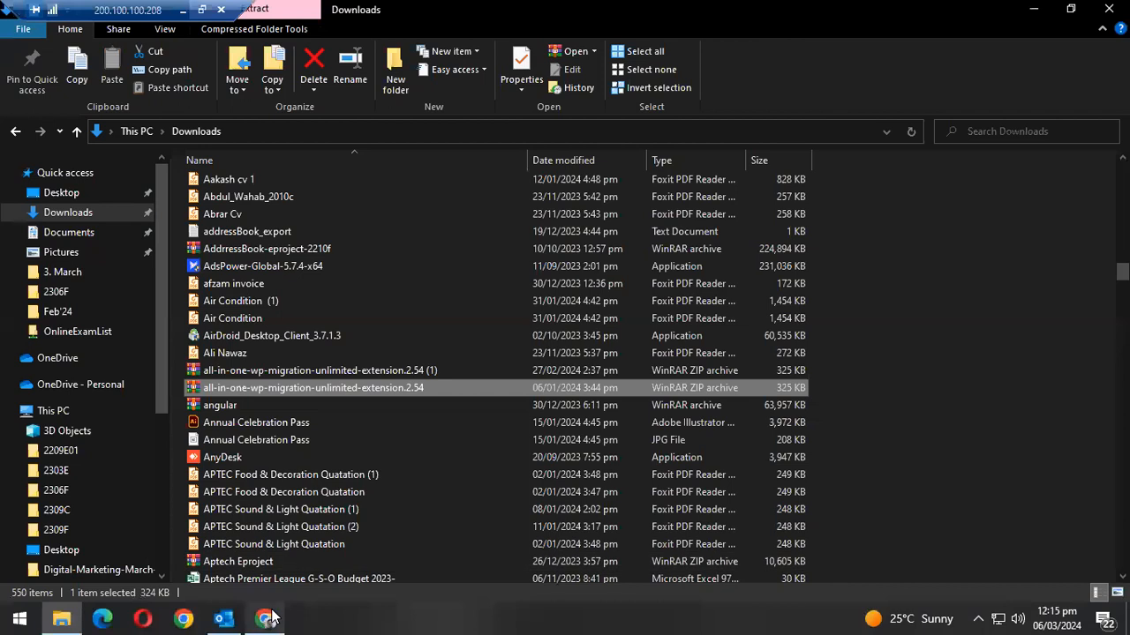
Load dm-14.etherealelegance.pk/wp-login.php in a new browser tab from the copied domain
{"action": "left_click", "coordinate": [304, 561]}
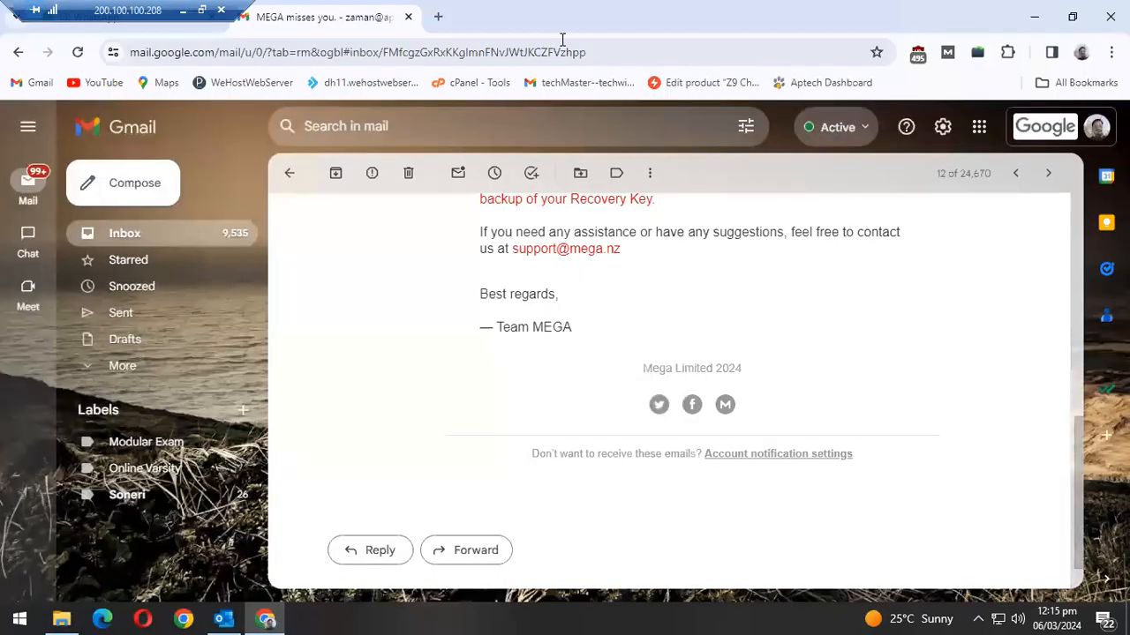
{"action": "left_click", "coordinate": [437, 17]}
{"action": "key", "text": "ctrl+v"}
{"action": "key", "text": "Return"}
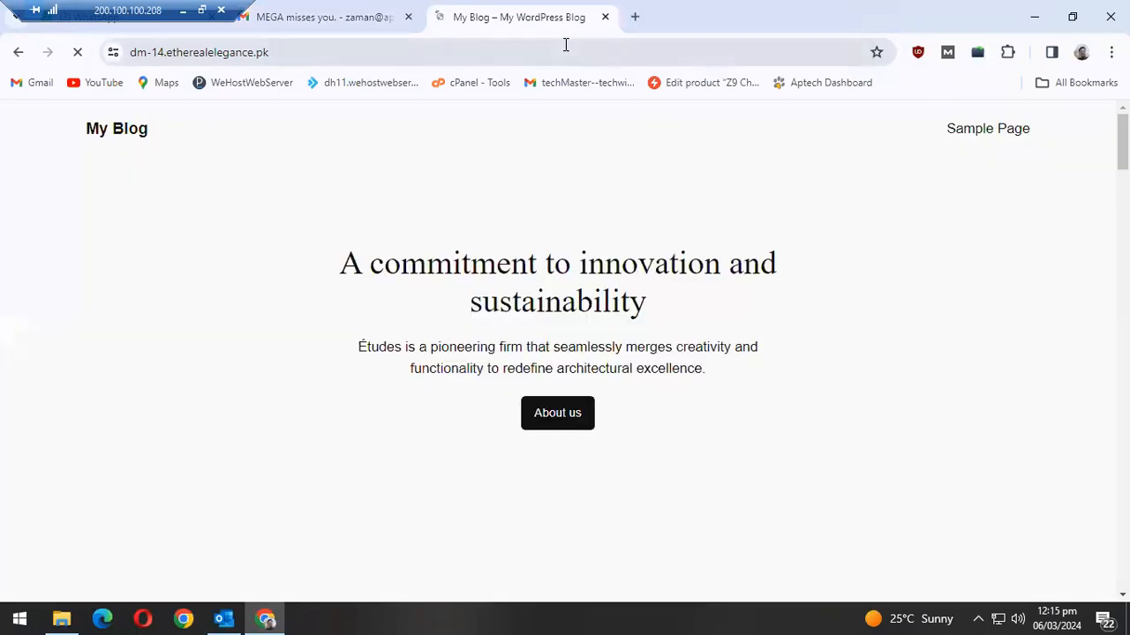
{"action": "left_click", "coordinate": [577, 49]}
{"action": "type", "text": "wp-login.php"}
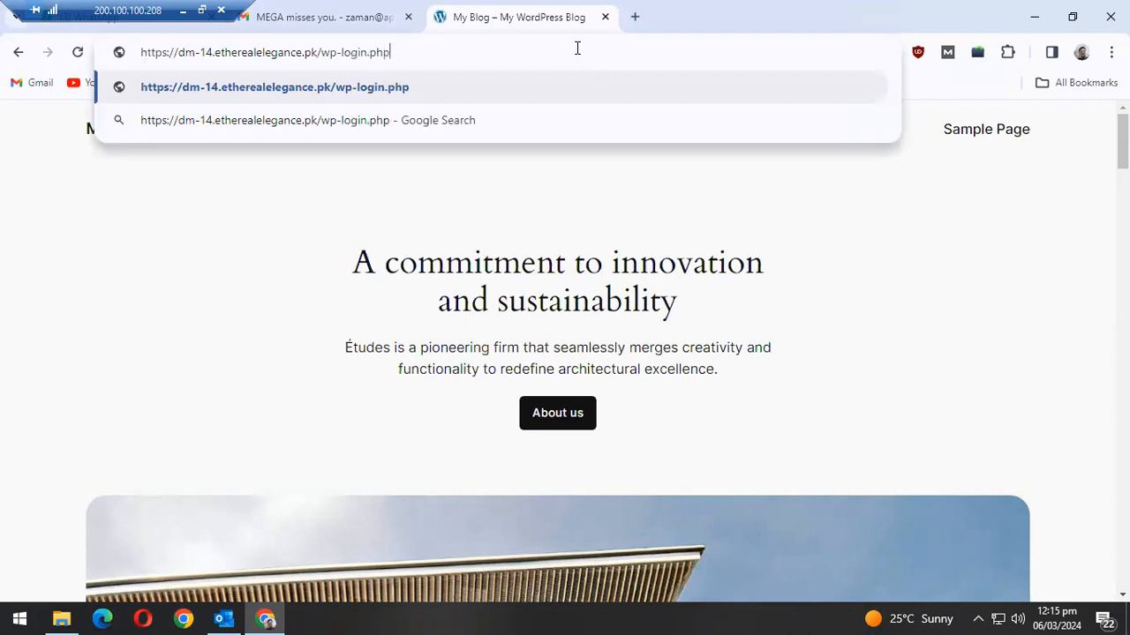
{"action": "key", "text": "Return"}
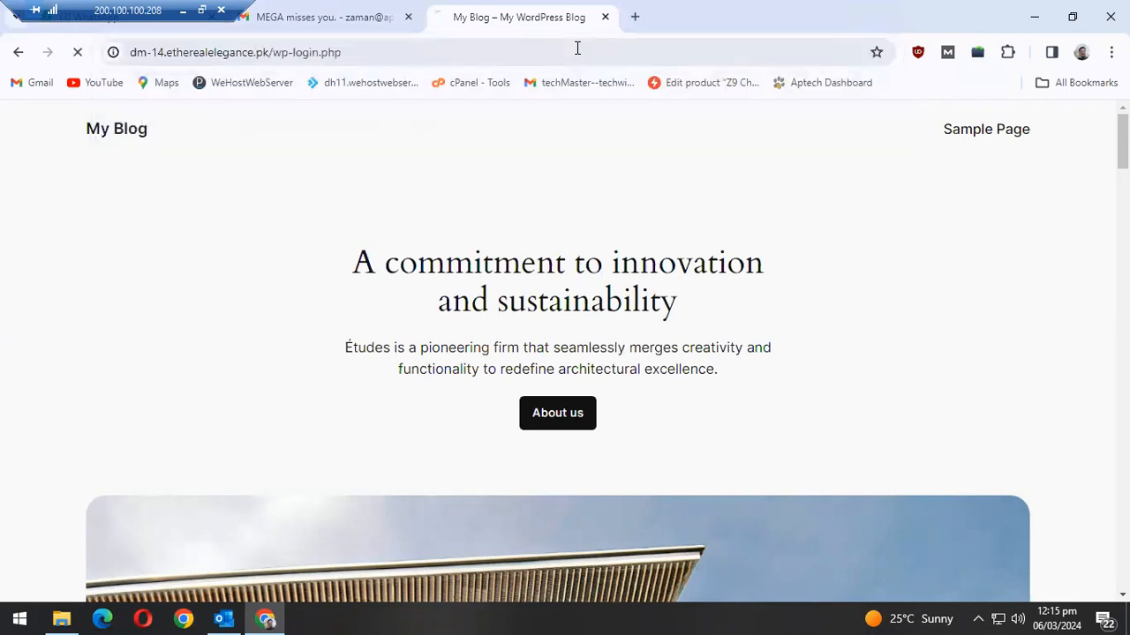
Log in as 'admin' with the administrator password
{"action": "type", "text": "ad"}
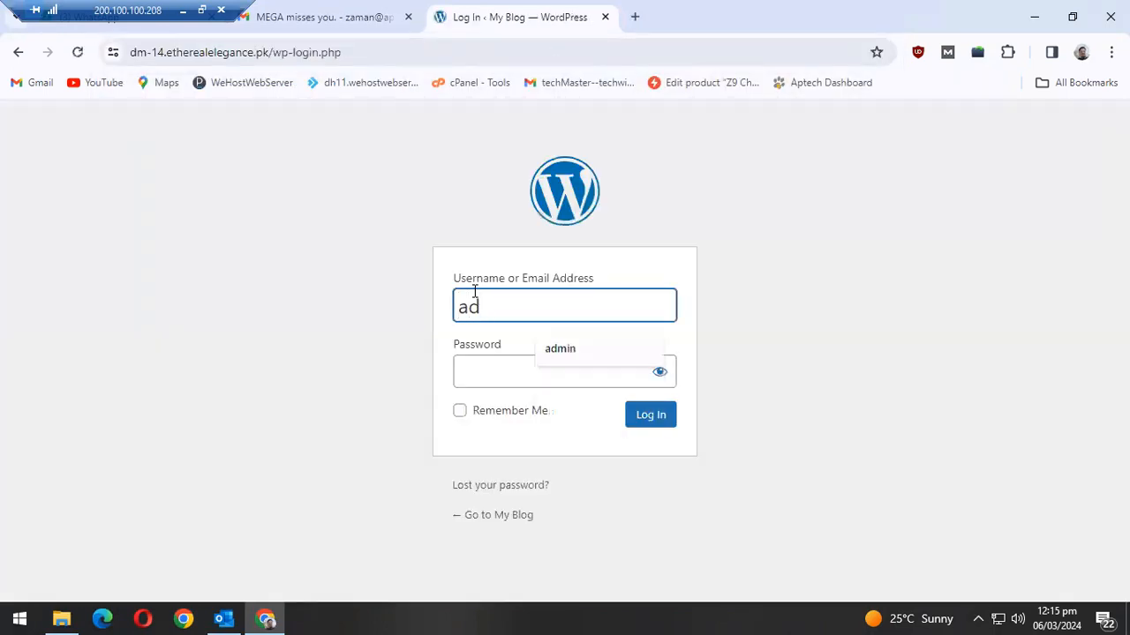
{"action": "type", "text": "min"}
{"action": "key", "text": "Tab"}
{"action": "type", "text": "••••"}
{"action": "key", "text": "Return"}
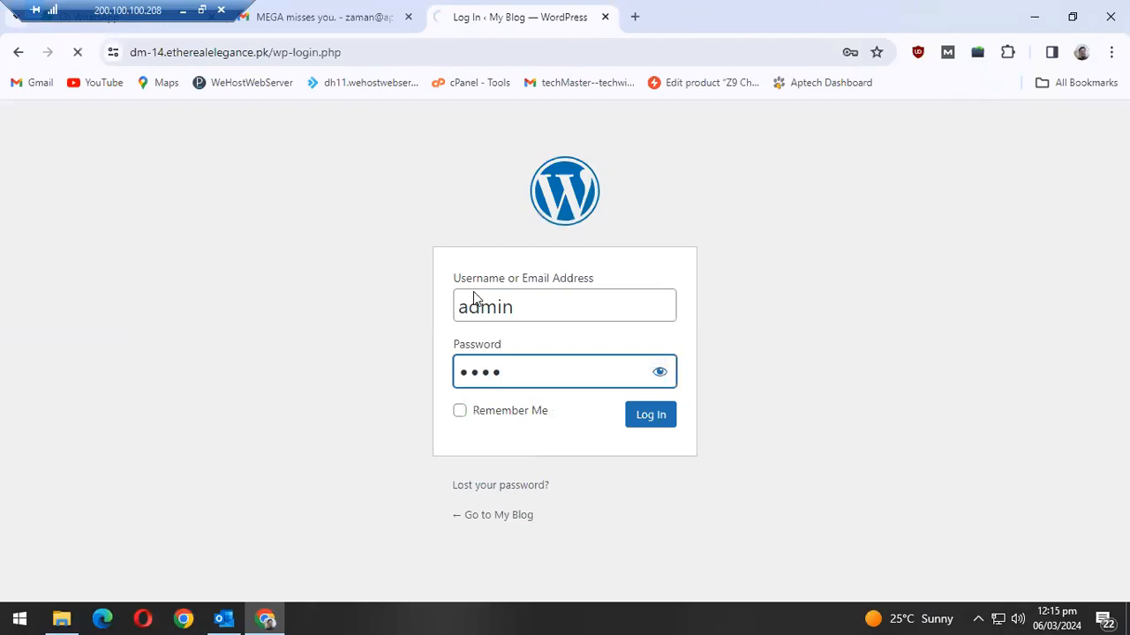
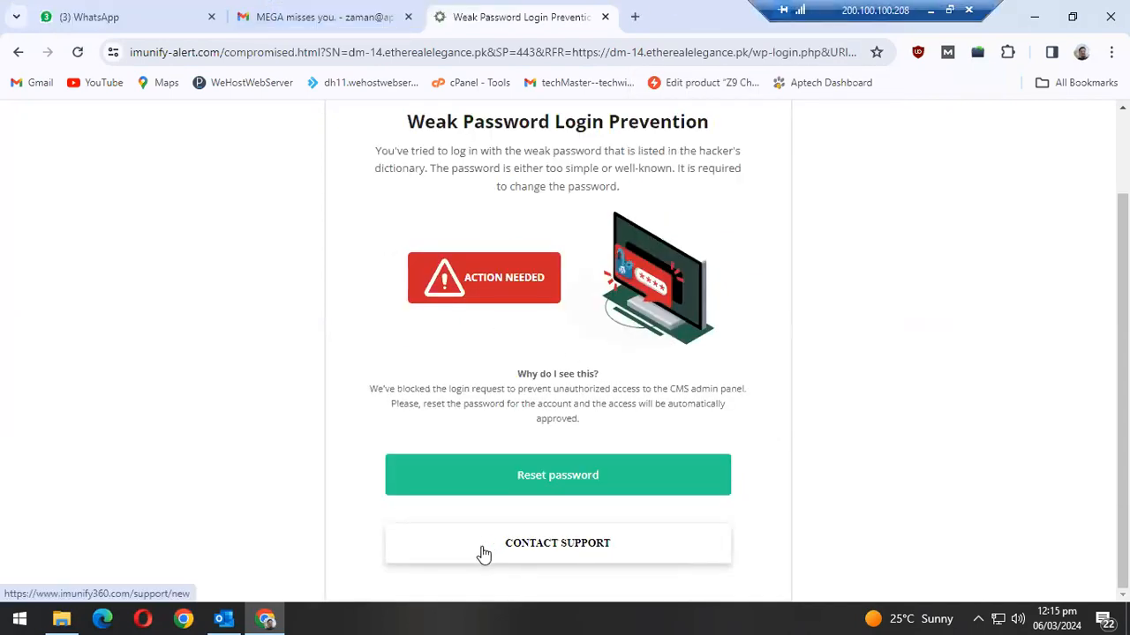
Close the weak-password warning, log back into cPanel, and open WordPress Manager by Softaculous in a new tab
{"action": "left_click", "coordinate": [634, 17]}
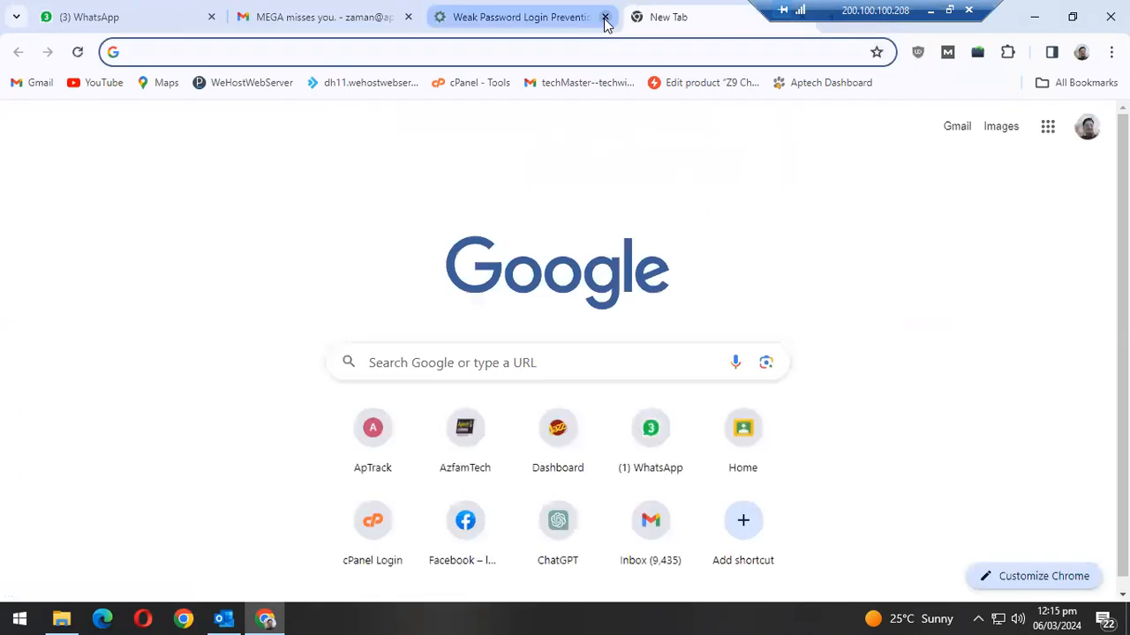
{"action": "left_click", "coordinate": [606, 18]}
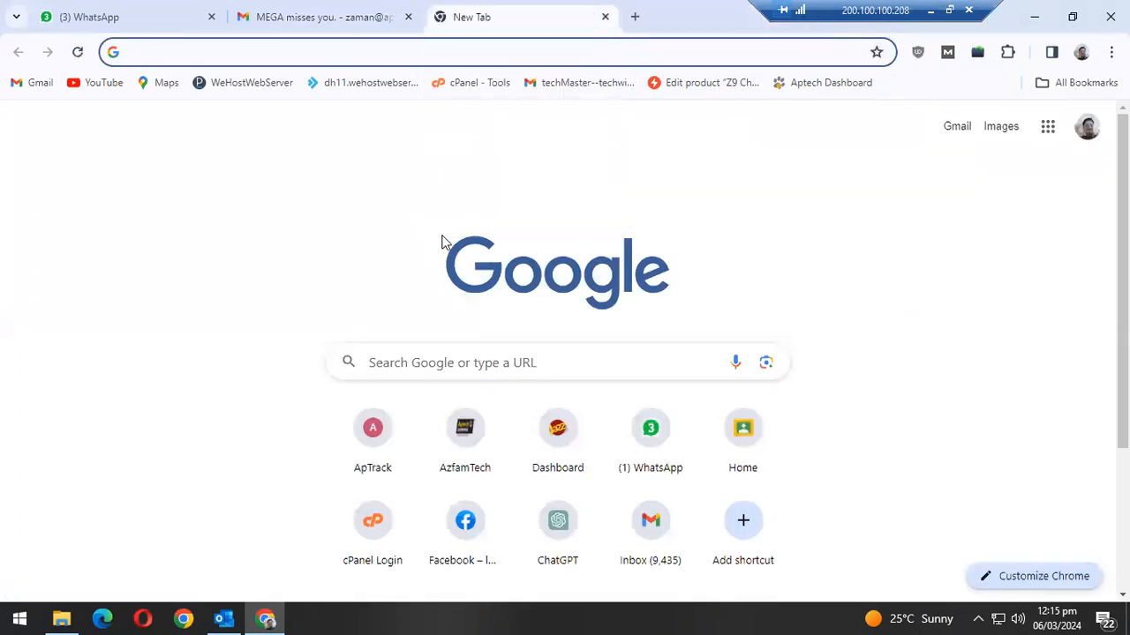
{"action": "left_click", "coordinate": [362, 536]}
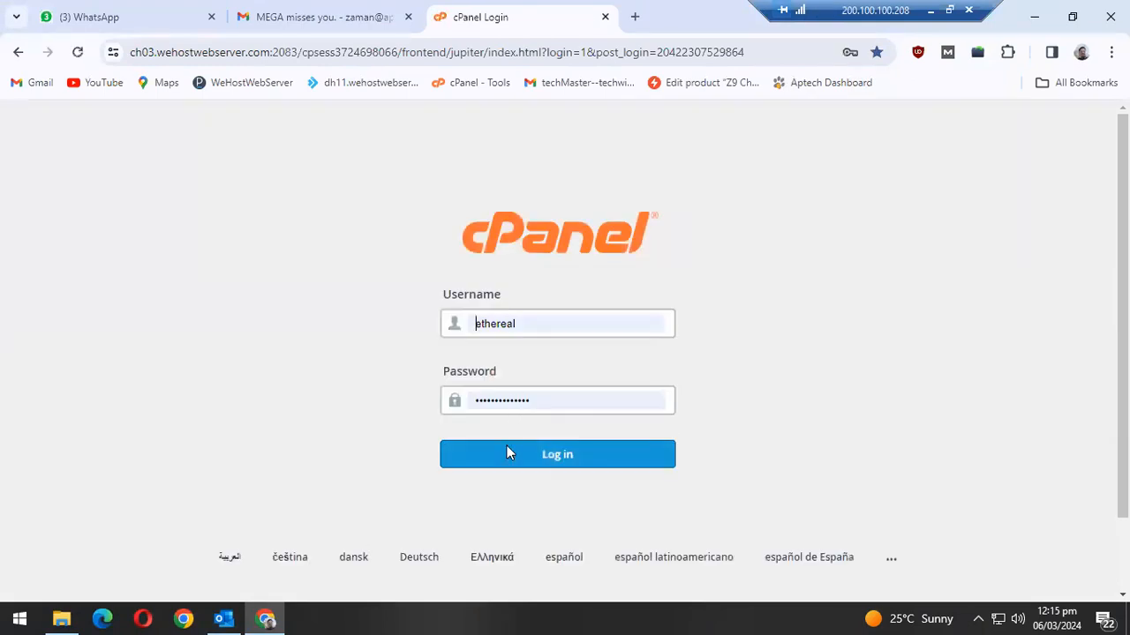
{"action": "left_click", "coordinate": [507, 450]}
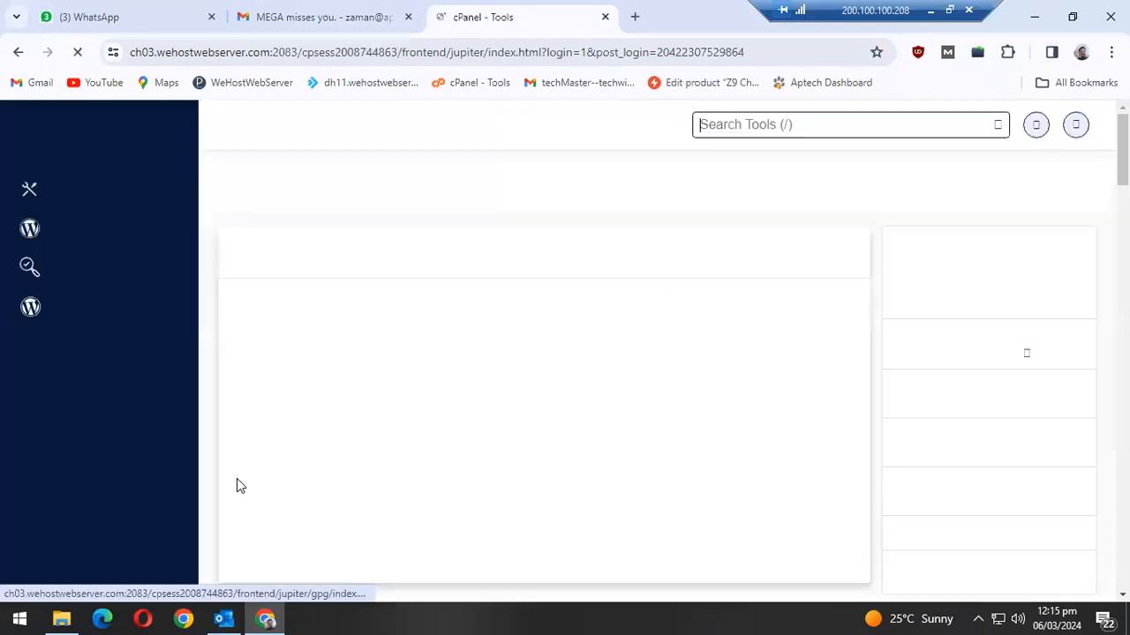
{"action": "middle_click", "coordinate": [89, 327]}
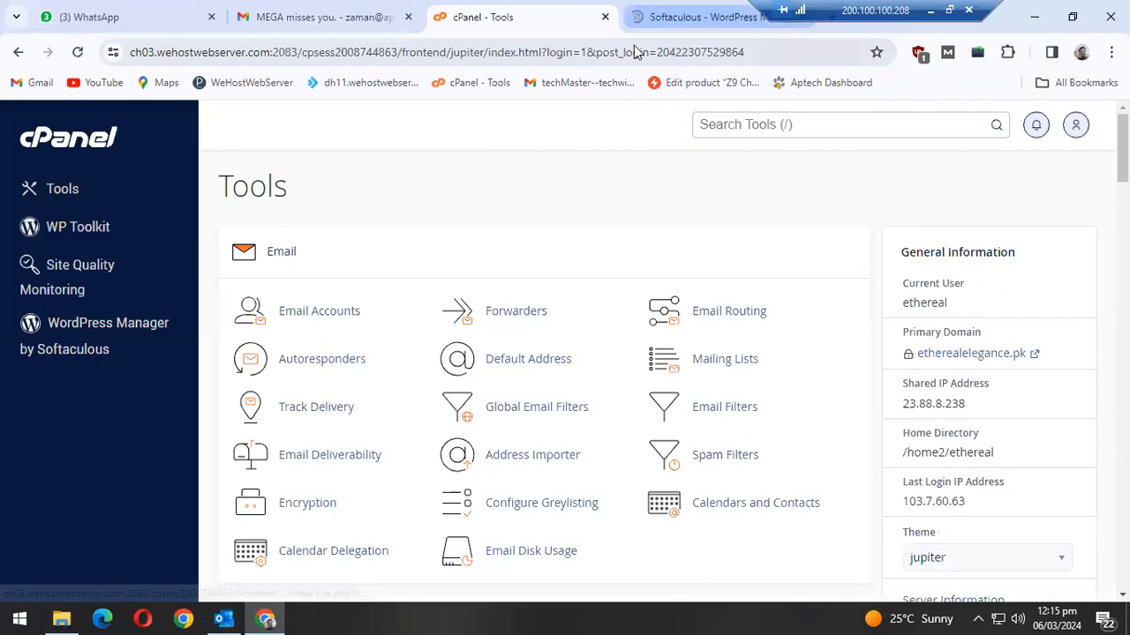
{"action": "left_click", "coordinate": [643, 17]}
Uninstall dm-14.etherealelegance.pk, removing its directory, database and database user, then return to the list
{"action": "scroll", "coordinate": [415, 441], "scroll_direction": "down", "scroll_amount": 3}
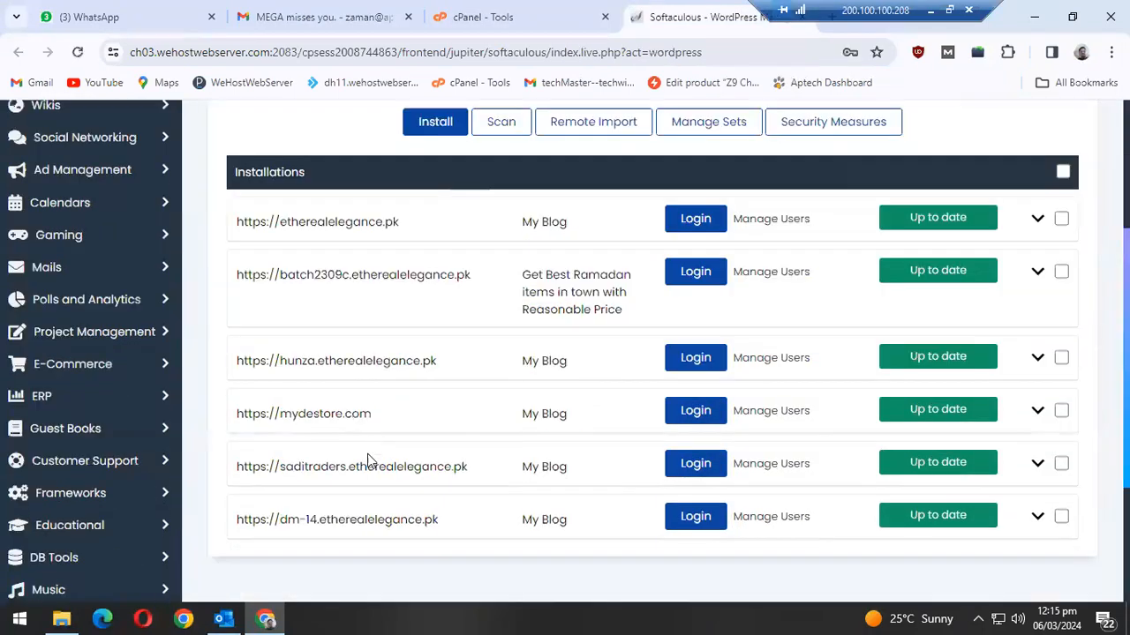
{"action": "left_click", "coordinate": [1039, 516]}
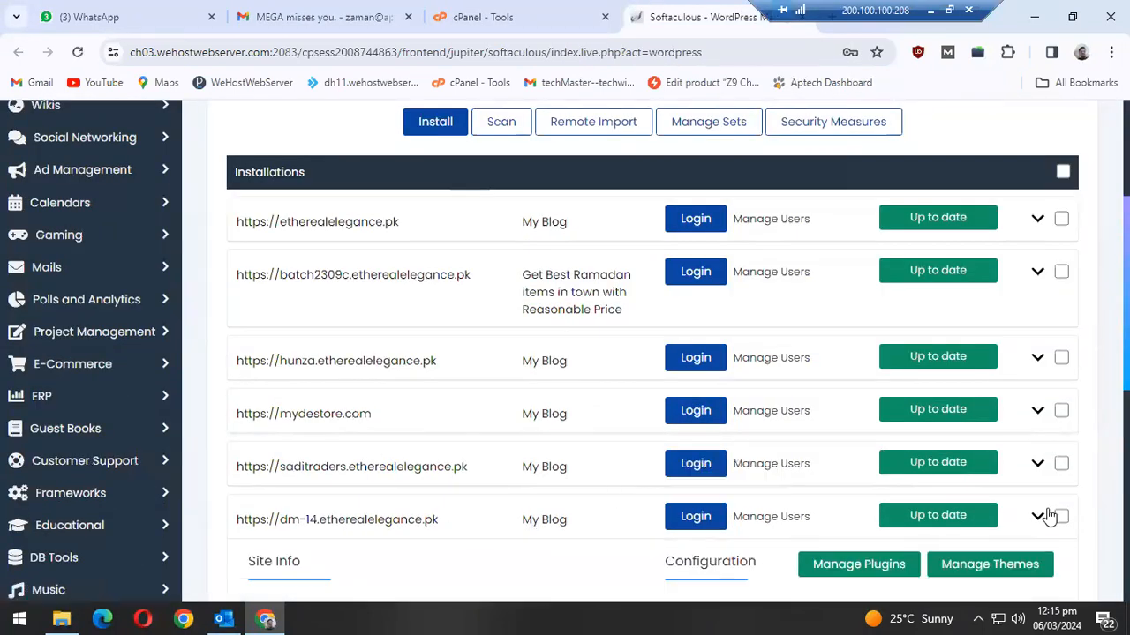
{"action": "scroll", "coordinate": [925, 481], "scroll_direction": "down", "scroll_amount": 3}
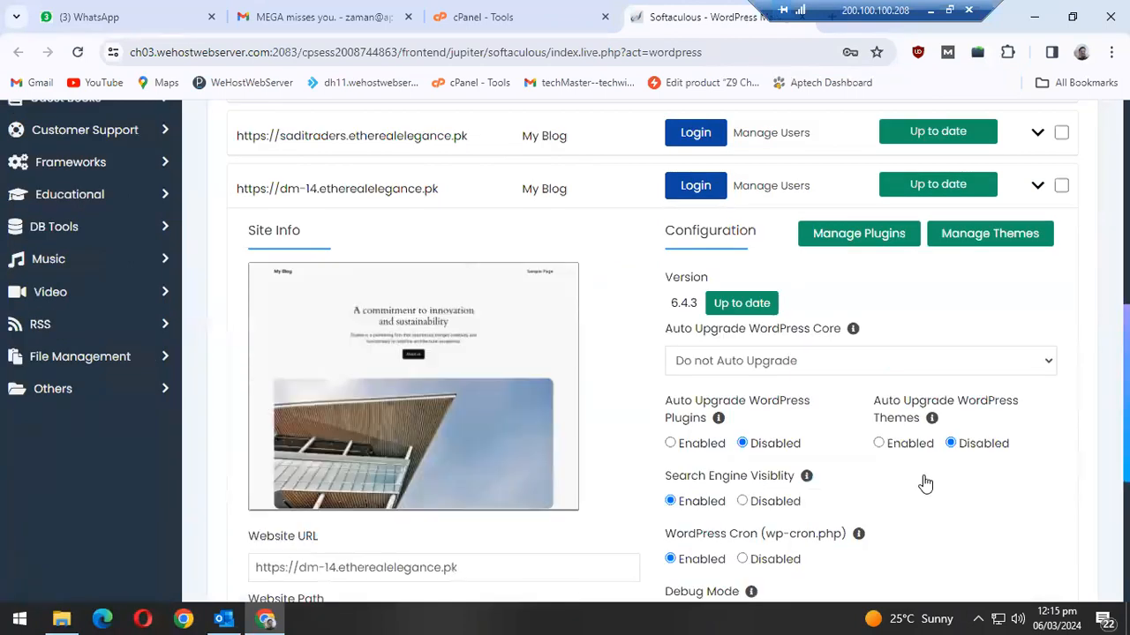
{"action": "scroll", "coordinate": [909, 489], "scroll_direction": "down", "scroll_amount": 3}
{"action": "left_click", "coordinate": [913, 538]}
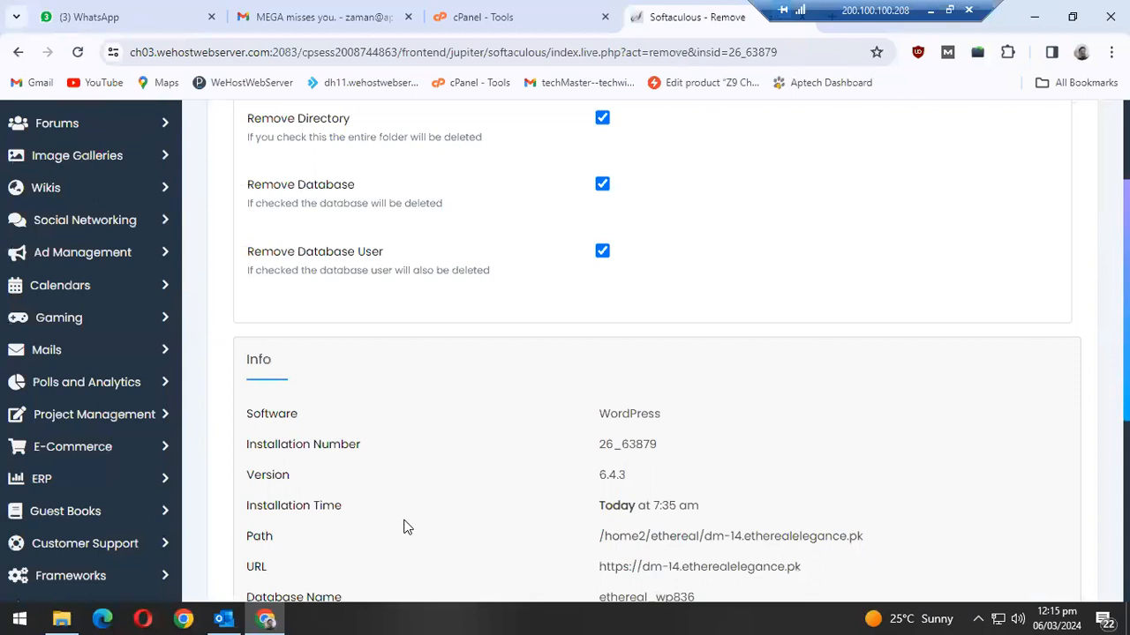
{"action": "scroll", "coordinate": [618, 415], "scroll_direction": "down", "scroll_amount": 4}
{"action": "left_click", "coordinate": [652, 384]}
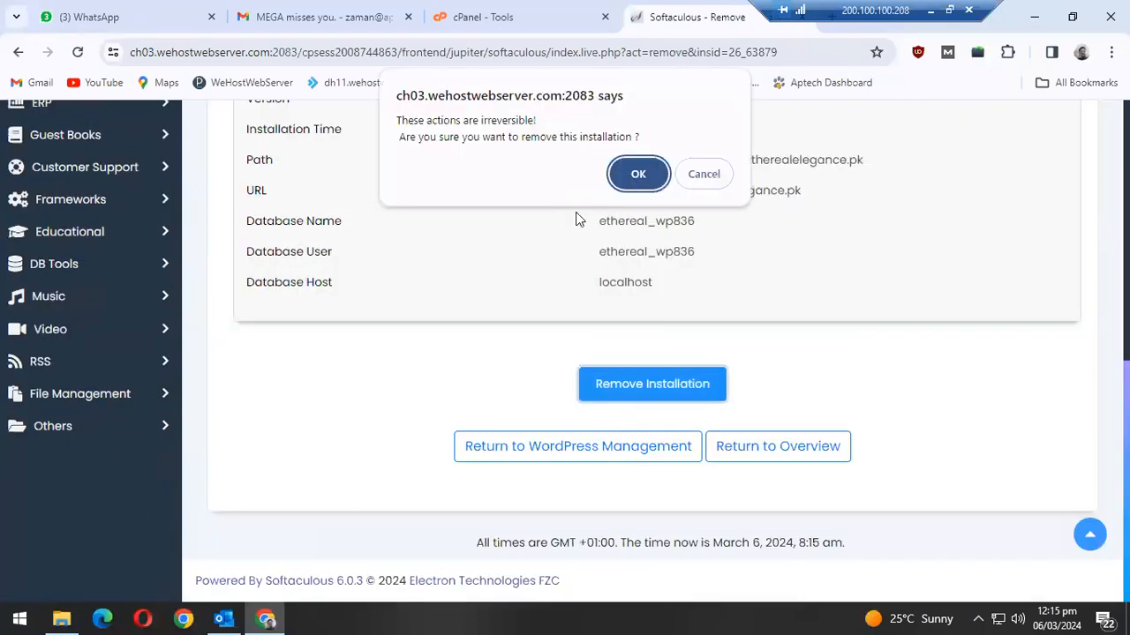
{"action": "key", "text": "Return"}
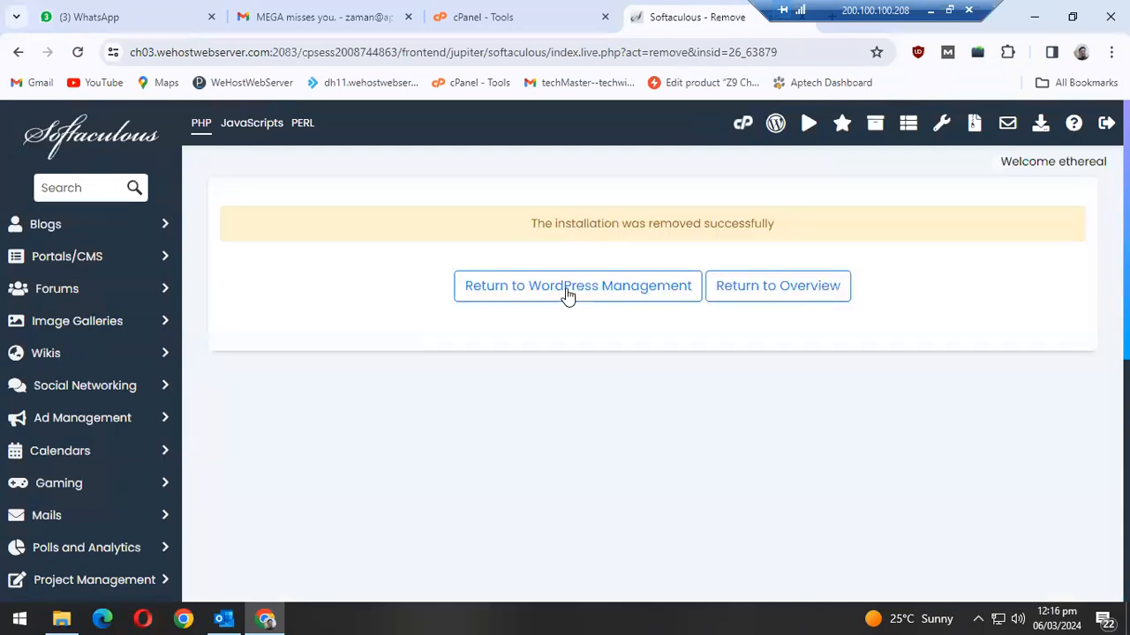
{"action": "left_click", "coordinate": [569, 295]}
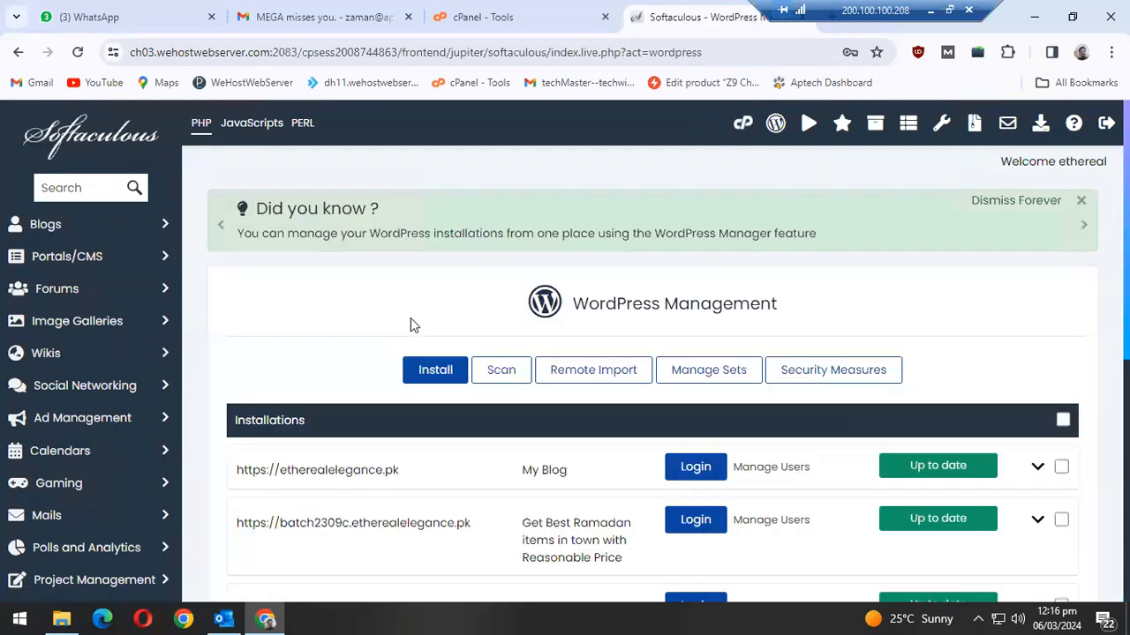
Submit a fresh WordPress install at the domain root with the suggested admin e-mail
{"action": "scroll", "coordinate": [411, 319], "scroll_direction": "down", "scroll_amount": 2}
{"action": "left_click", "coordinate": [441, 212]}
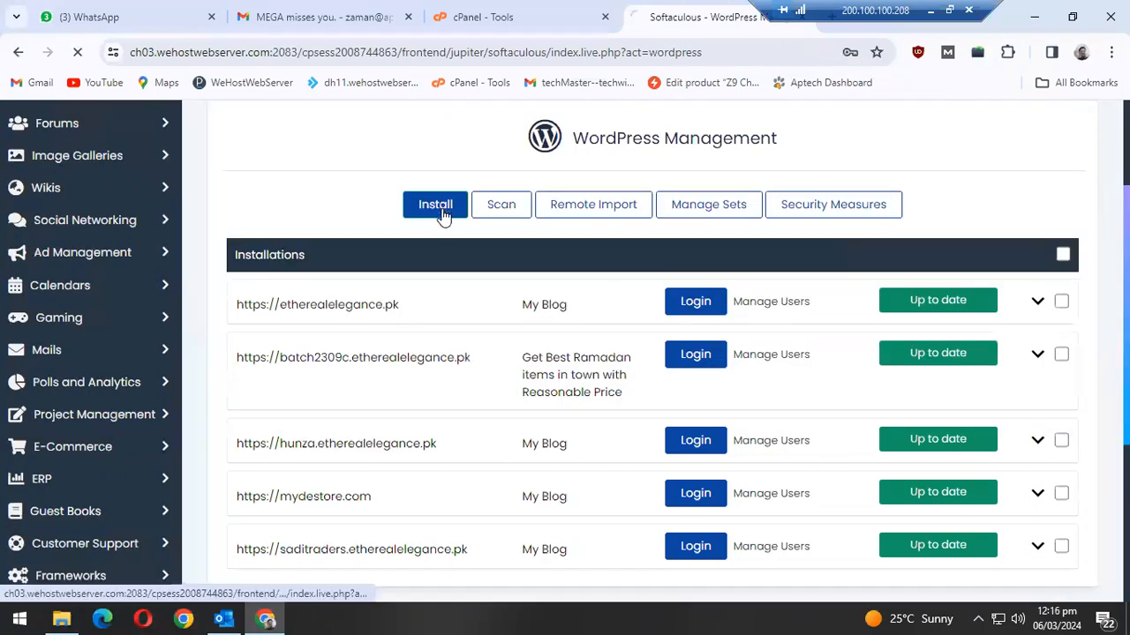
{"action": "scroll", "coordinate": [573, 406], "scroll_direction": "down", "scroll_amount": 2}
{"action": "left_click", "coordinate": [640, 397]}
{"action": "key", "text": "BackSpace"}
{"action": "key", "text": "BackSpace"}
{"action": "scroll", "coordinate": [794, 446], "scroll_direction": "down", "scroll_amount": 4}
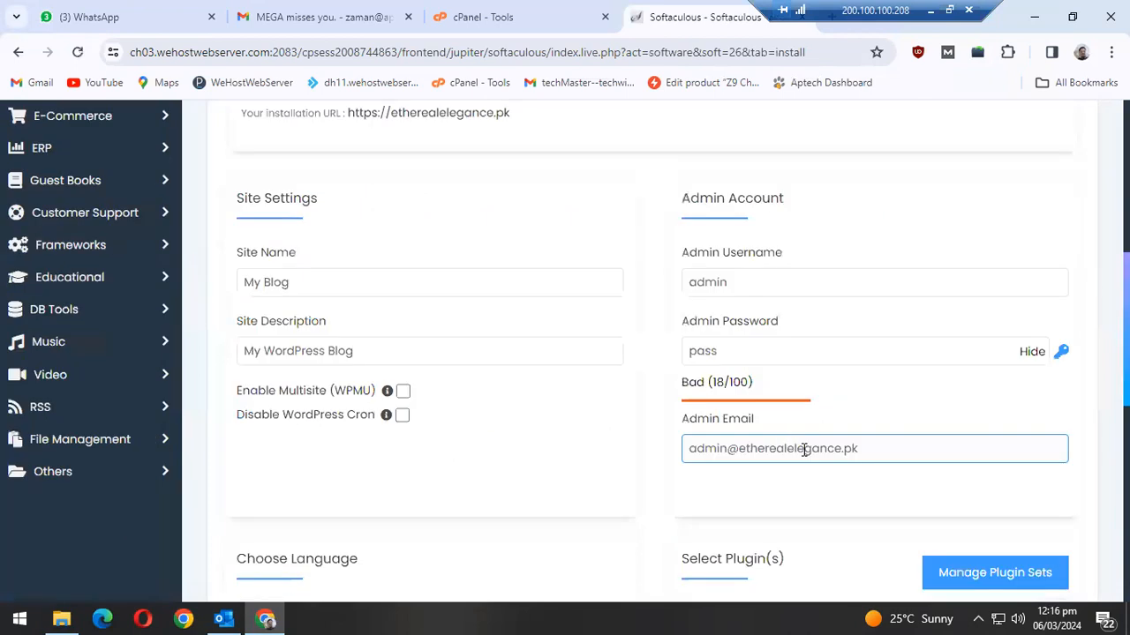
{"action": "triple_click", "coordinate": [803, 449]}
{"action": "type", "text": "za"}
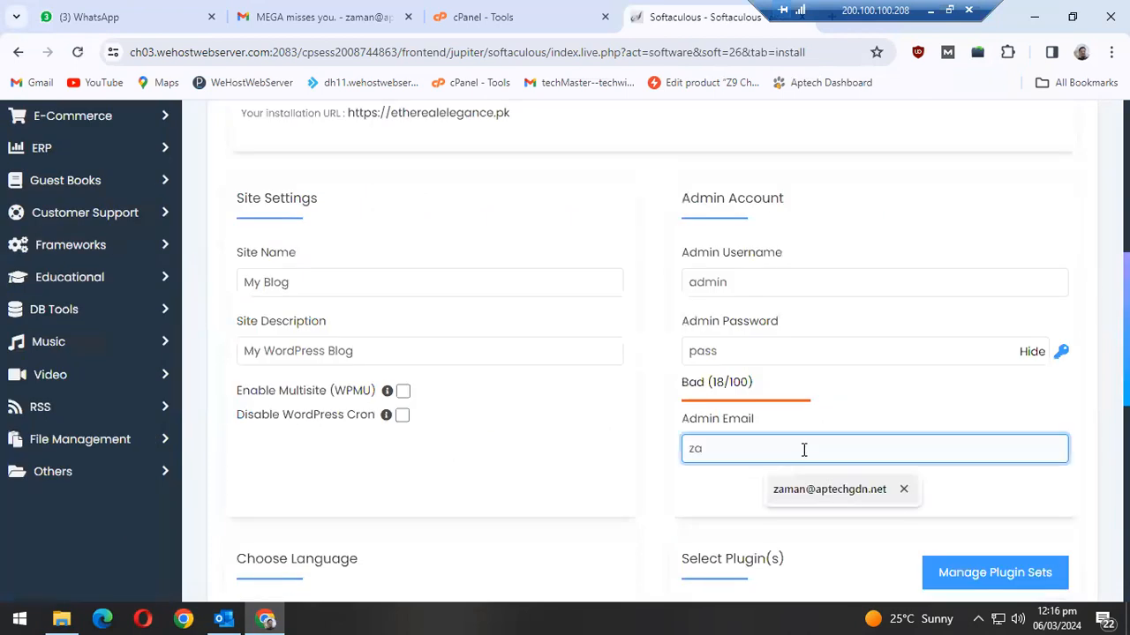
{"action": "key", "text": "Down"}
{"action": "key", "text": "Return"}
{"action": "scroll", "coordinate": [567, 404], "scroll_direction": "down", "scroll_amount": 4}
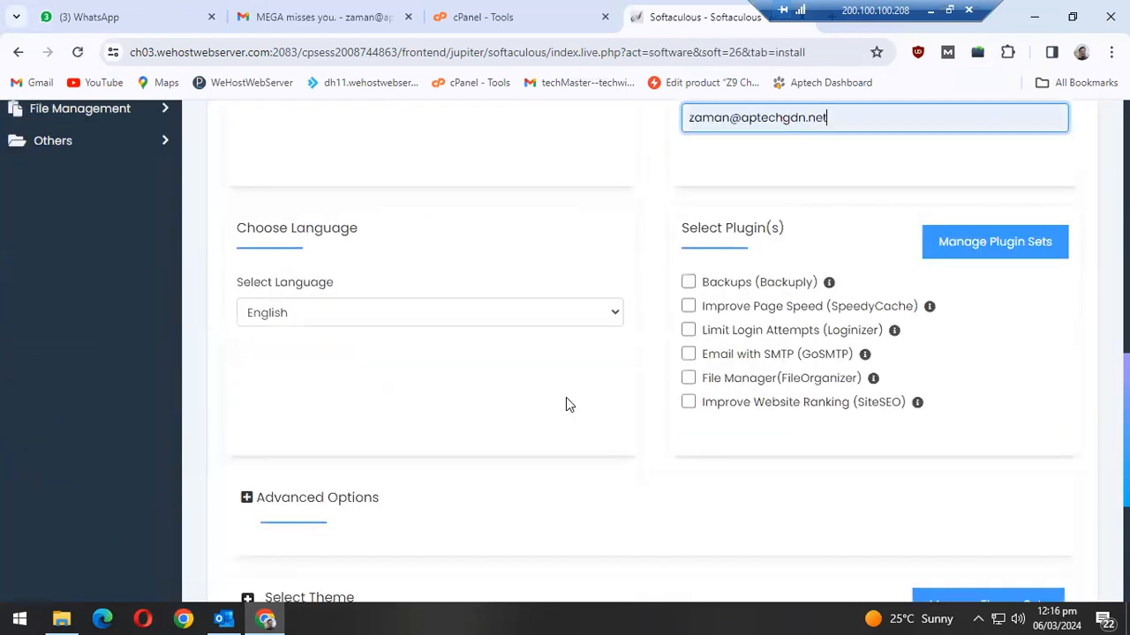
{"action": "scroll", "coordinate": [653, 450], "scroll_direction": "down", "scroll_amount": 3}
{"action": "left_click", "coordinate": [654, 435]}
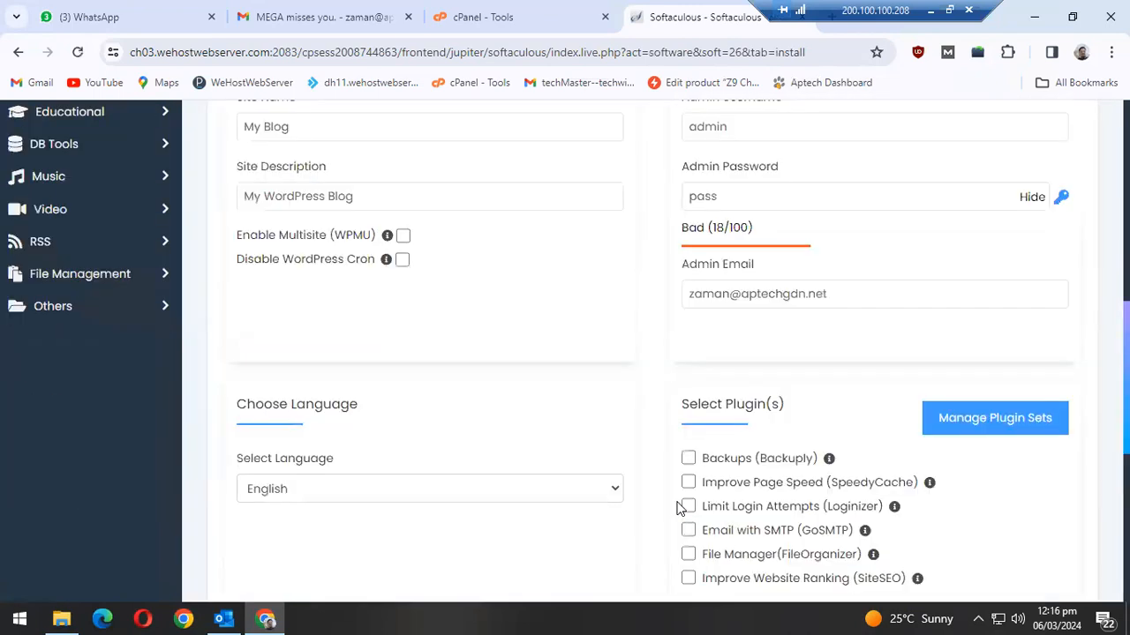
Switch the form to Quick Install, view the WordPress overview, and go back to the installations list
{"action": "scroll", "coordinate": [679, 509], "scroll_direction": "down", "scroll_amount": 3}
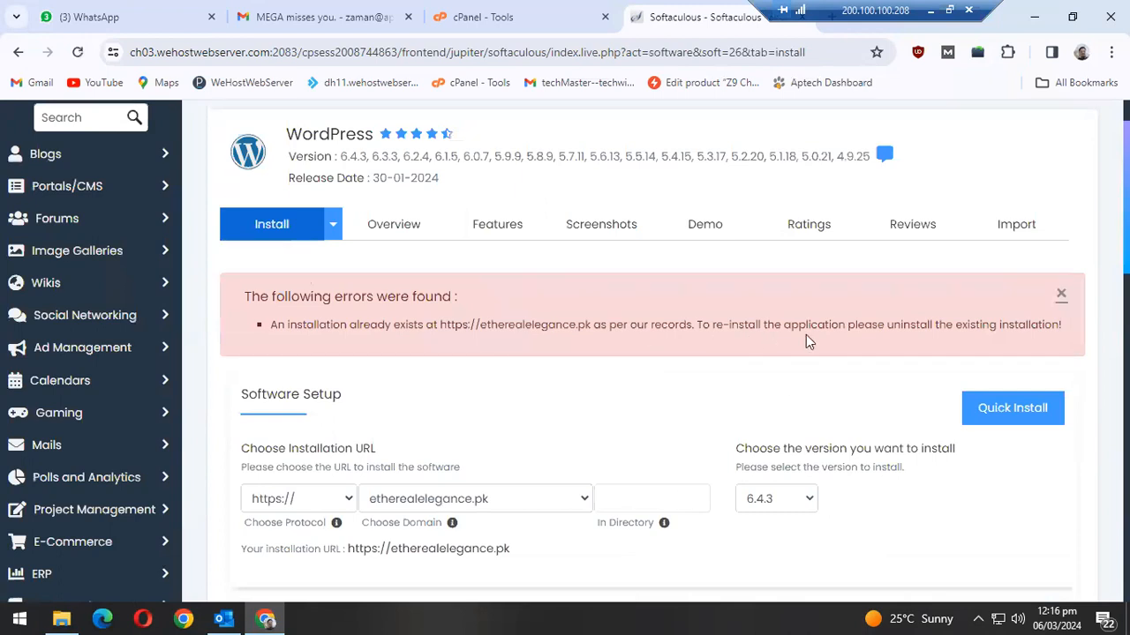
{"action": "scroll", "coordinate": [752, 498], "scroll_direction": "down", "scroll_amount": 8}
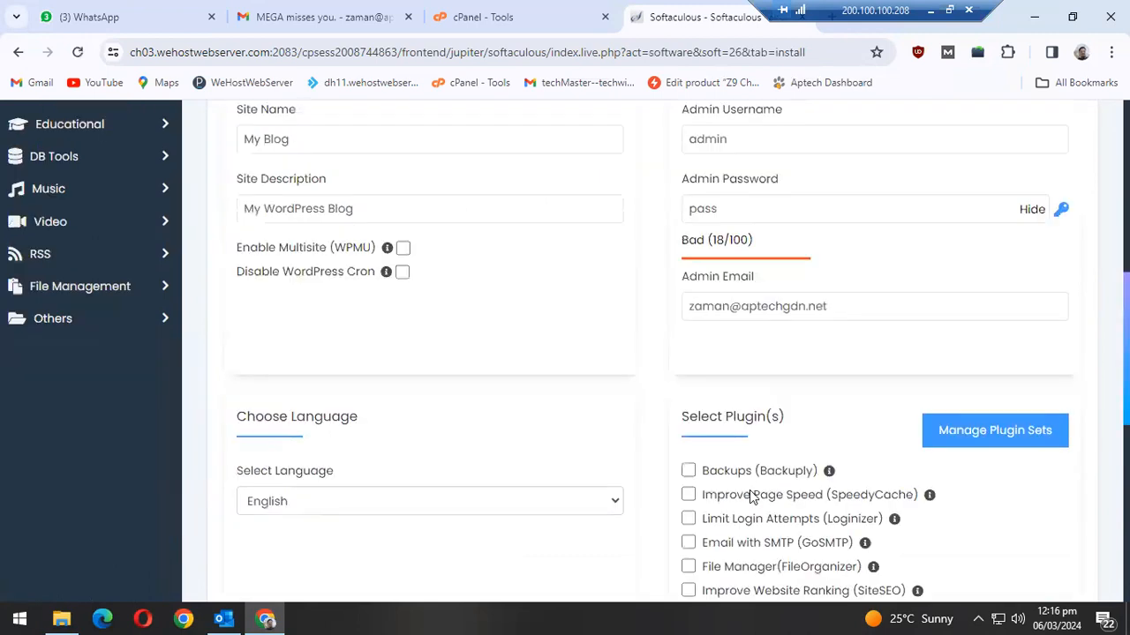
{"action": "scroll", "coordinate": [375, 261], "scroll_direction": "up", "scroll_amount": 8}
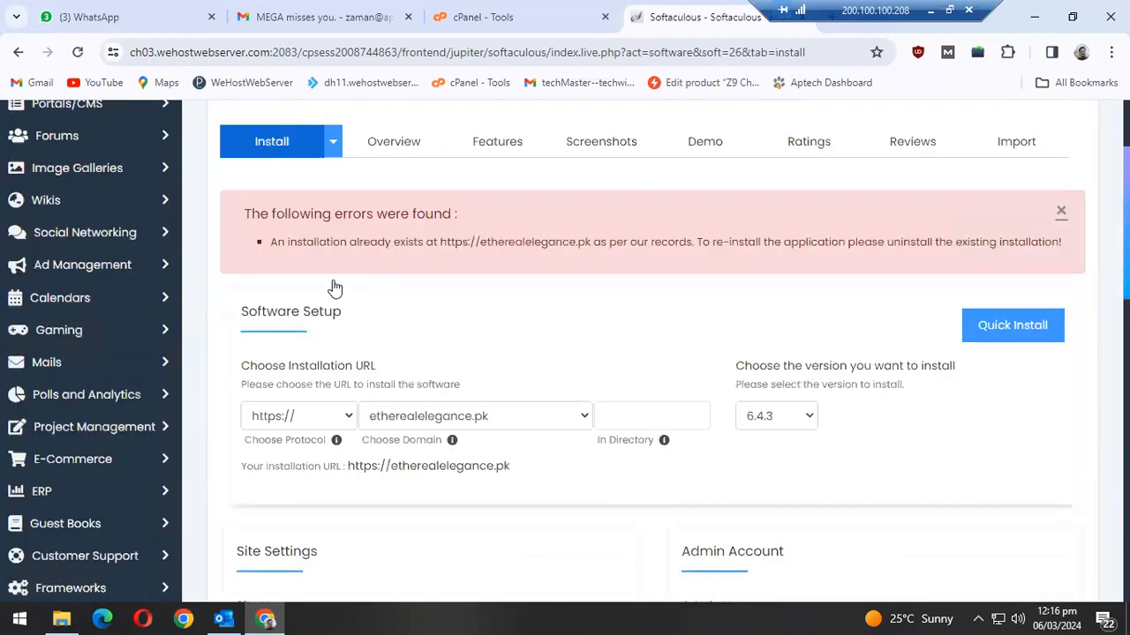
{"action": "scroll", "coordinate": [335, 291], "scroll_direction": "up", "scroll_amount": 2}
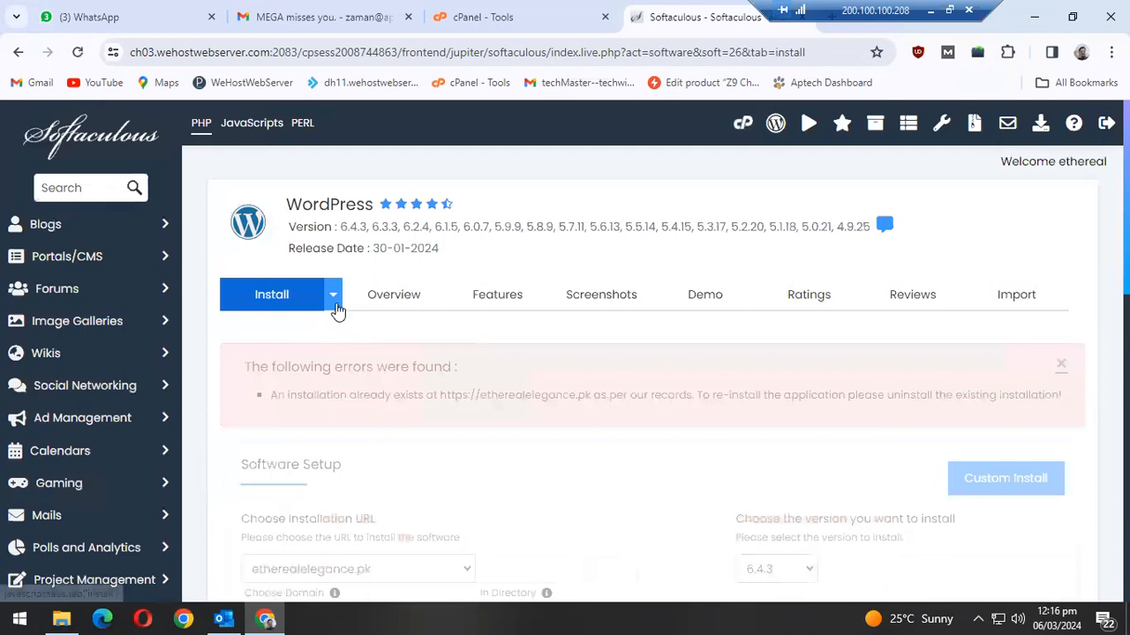
{"action": "left_click", "coordinate": [333, 305]}
{"action": "left_click", "coordinate": [282, 300]}
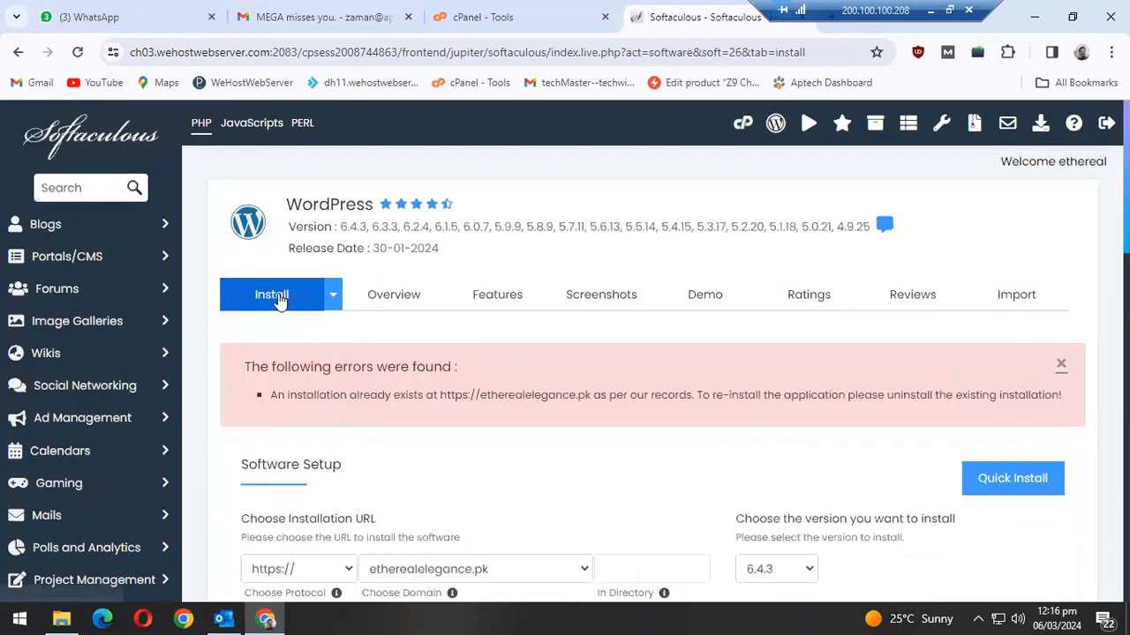
{"action": "left_click", "coordinate": [391, 297]}
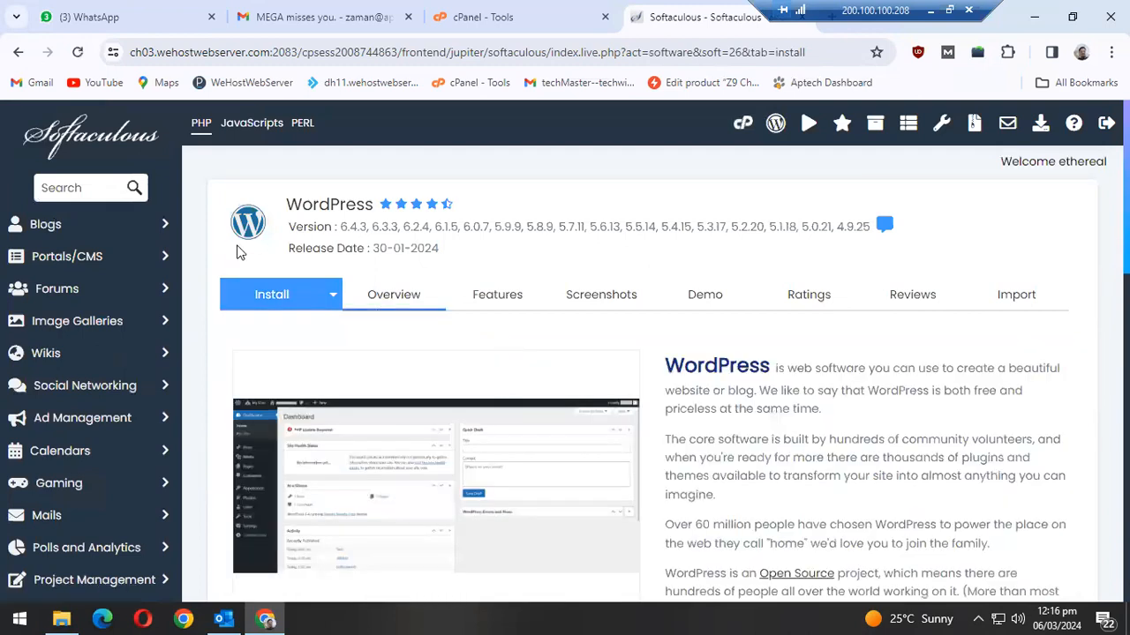
{"action": "left_click", "coordinate": [16, 53]}
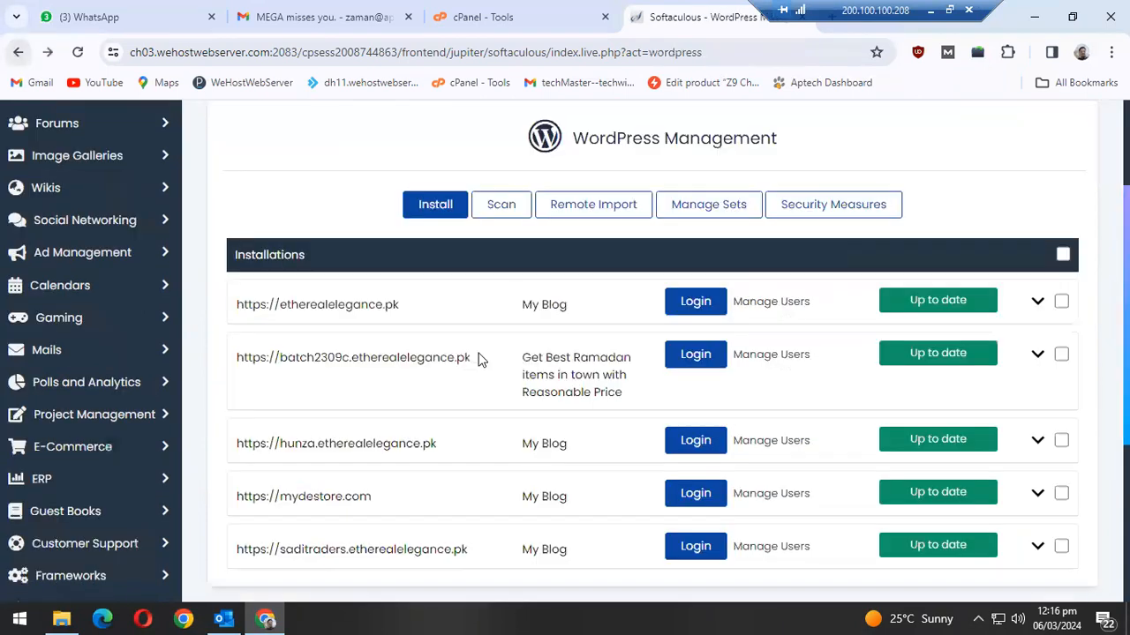
Refresh the installations list and start a new WordPress installation again
{"action": "scroll", "coordinate": [481, 358], "scroll_direction": "down", "scroll_amount": 3}
{"action": "scroll", "coordinate": [491, 349], "scroll_direction": "up", "scroll_amount": 2}
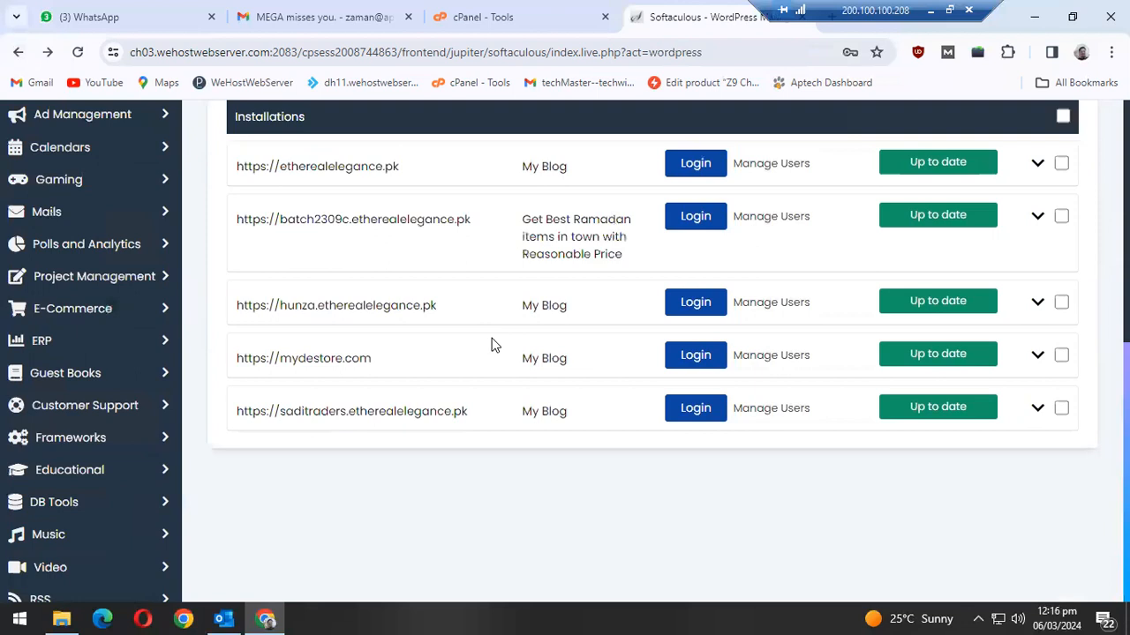
{"action": "key", "text": "F5"}
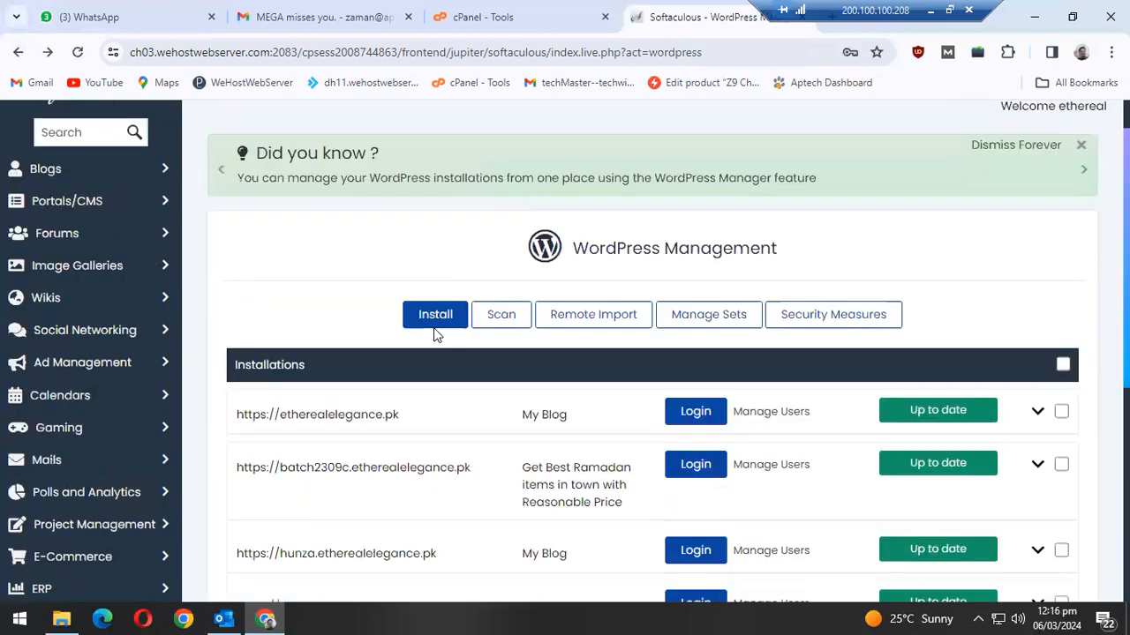
{"action": "scroll", "coordinate": [415, 256], "scroll_direction": "down", "scroll_amount": 2}
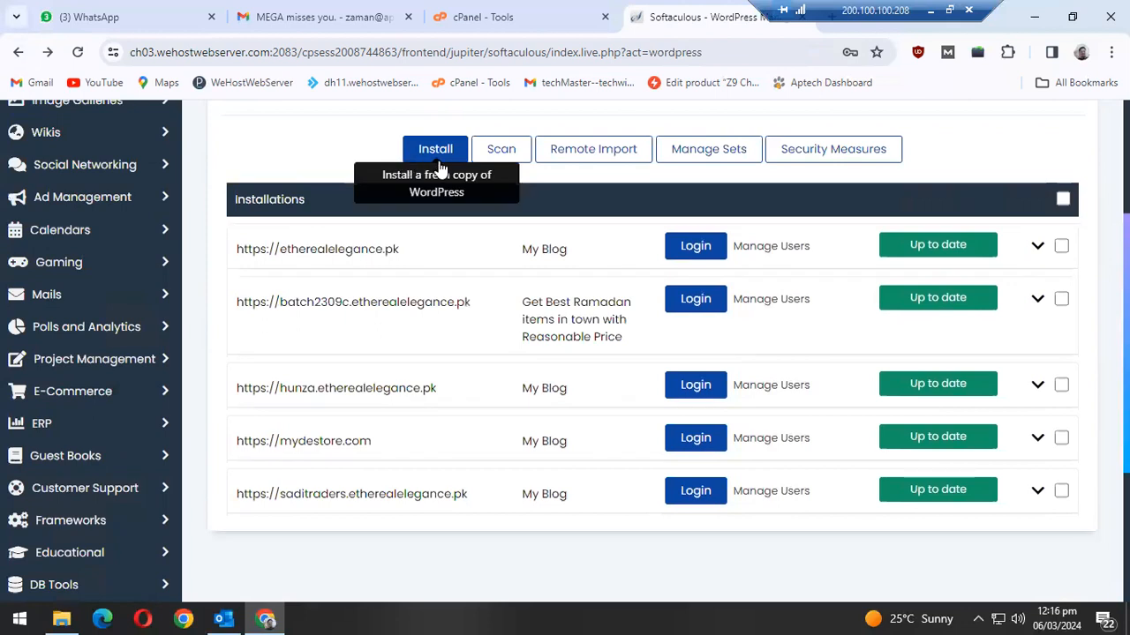
{"action": "left_click", "coordinate": [439, 166]}
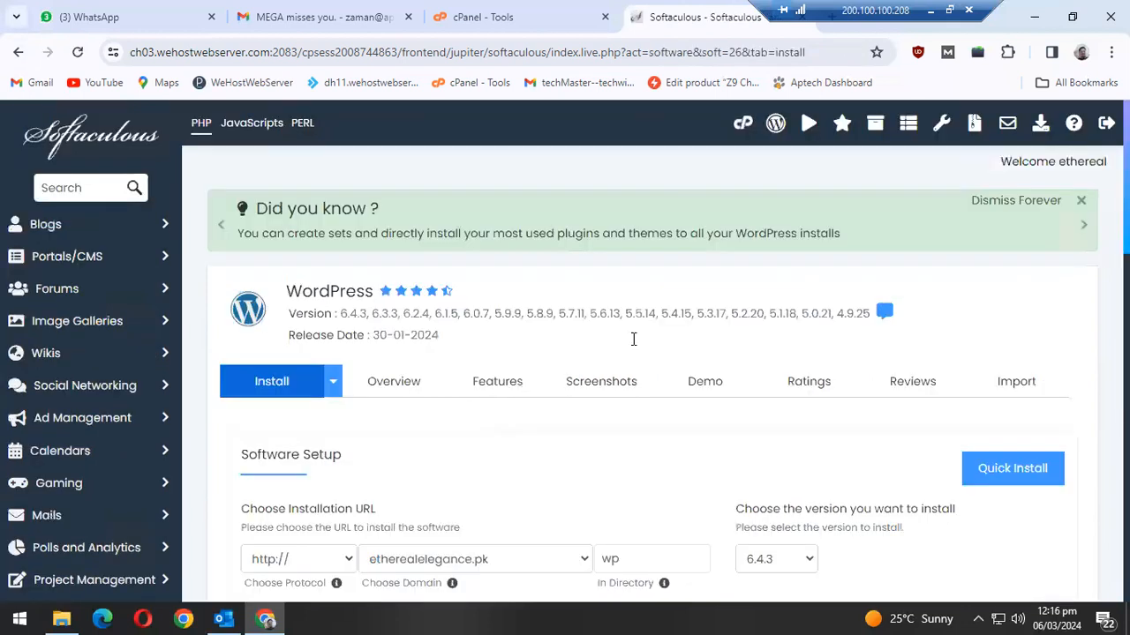
Replace the admin e-mail and submit the install for etherealelegance.pk
{"action": "scroll", "coordinate": [643, 329], "scroll_direction": "down", "scroll_amount": 3}
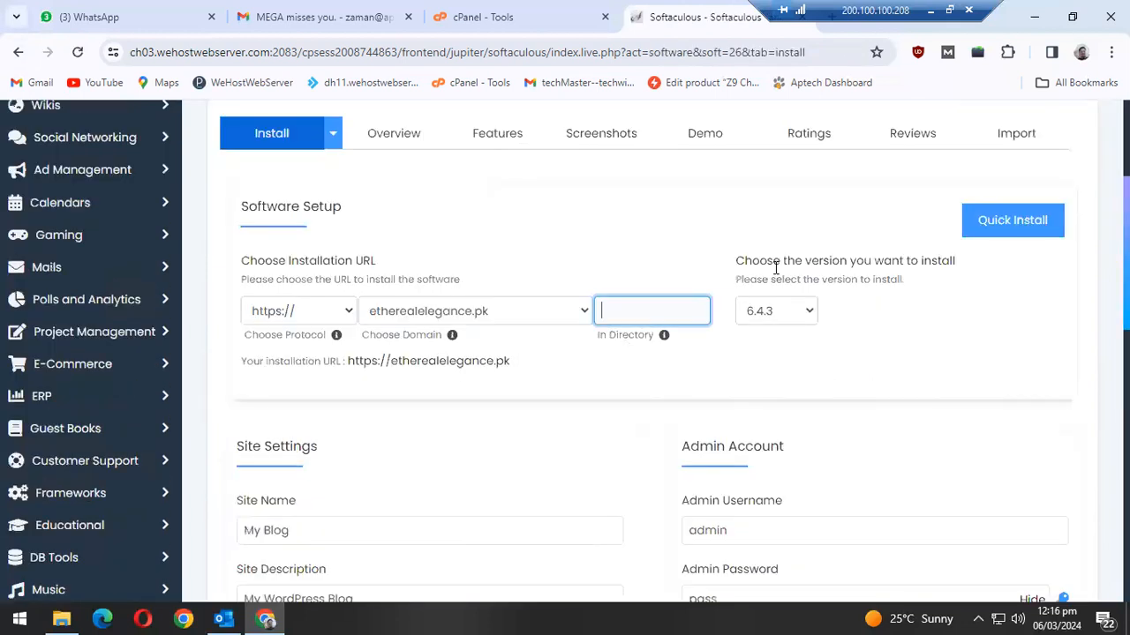
{"action": "scroll", "coordinate": [772, 353], "scroll_direction": "down", "scroll_amount": 4}
{"action": "triple_click", "coordinate": [772, 354]}
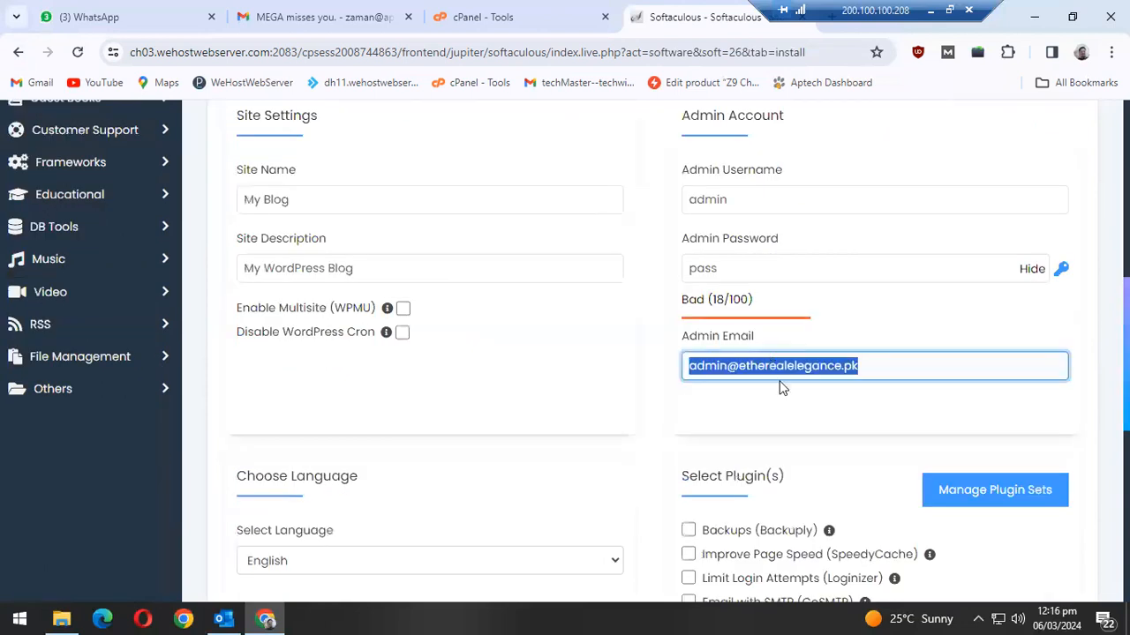
{"action": "type", "text": "z"}
{"action": "key", "text": "Down"}
{"action": "scroll", "coordinate": [670, 431], "scroll_direction": "down", "scroll_amount": 4}
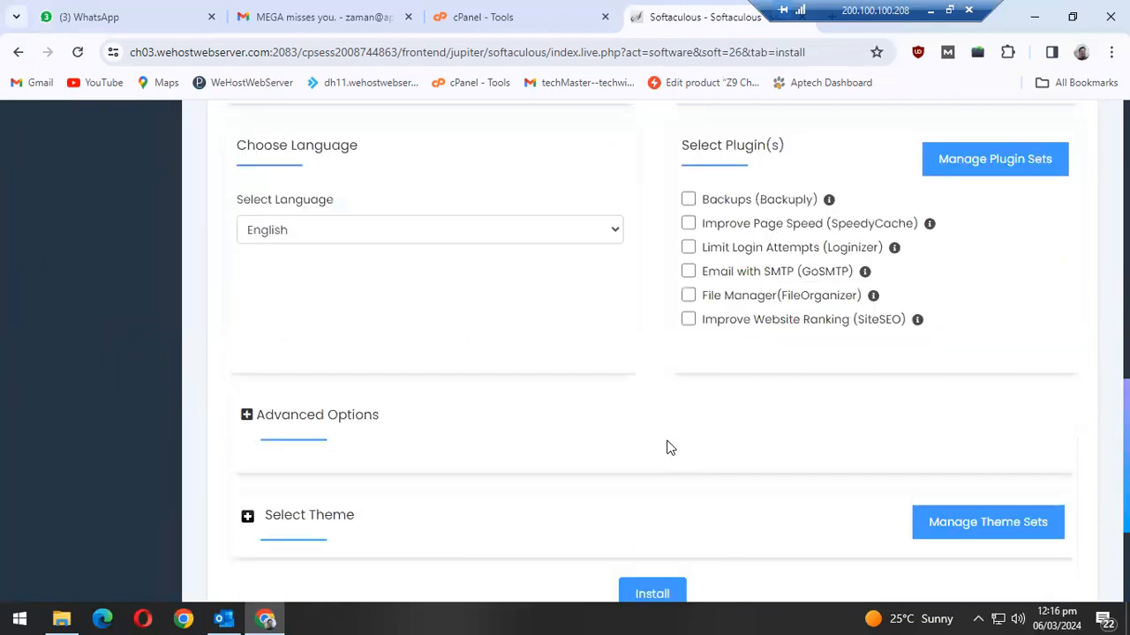
{"action": "scroll", "coordinate": [653, 508], "scroll_direction": "down", "scroll_amount": 1}
{"action": "left_click", "coordinate": [653, 512]}
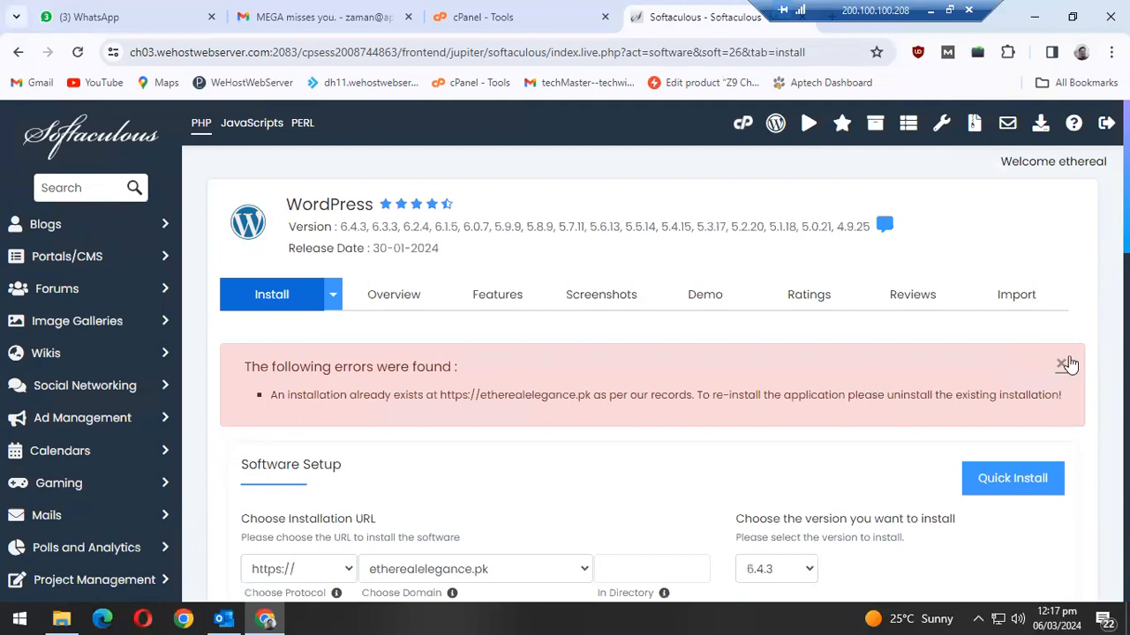
Choose dm-14.etherealelegance.pk as the domain, refill the admin e-mail from autofill, and submit the install
{"action": "left_click", "coordinate": [524, 481]}
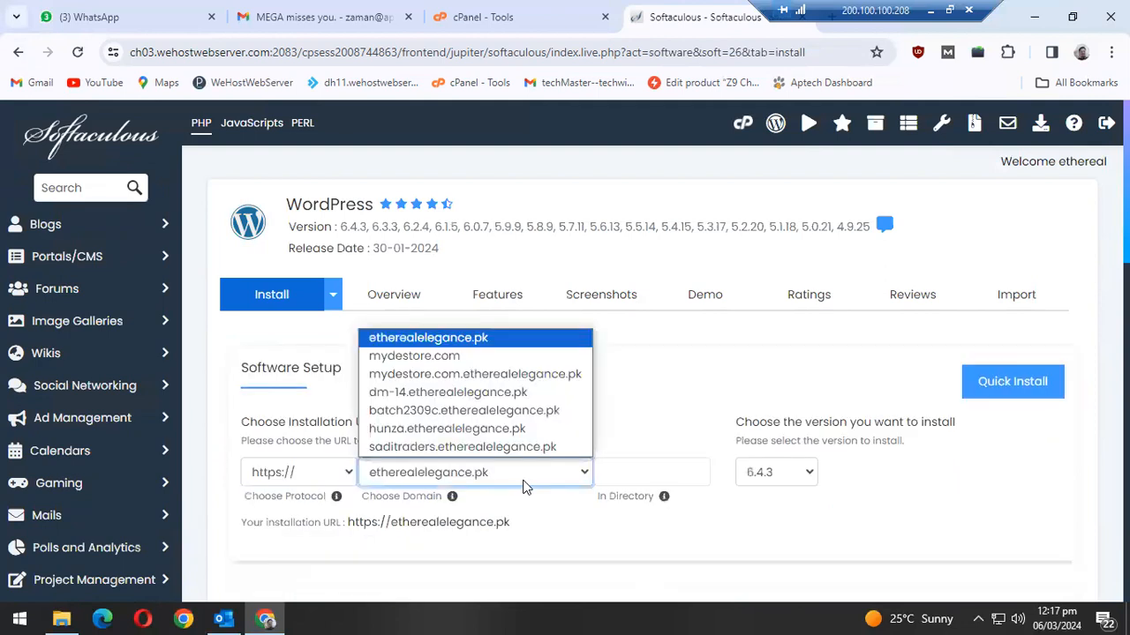
{"action": "left_click", "coordinate": [523, 393]}
{"action": "scroll", "coordinate": [524, 399], "scroll_direction": "down", "scroll_amount": 2}
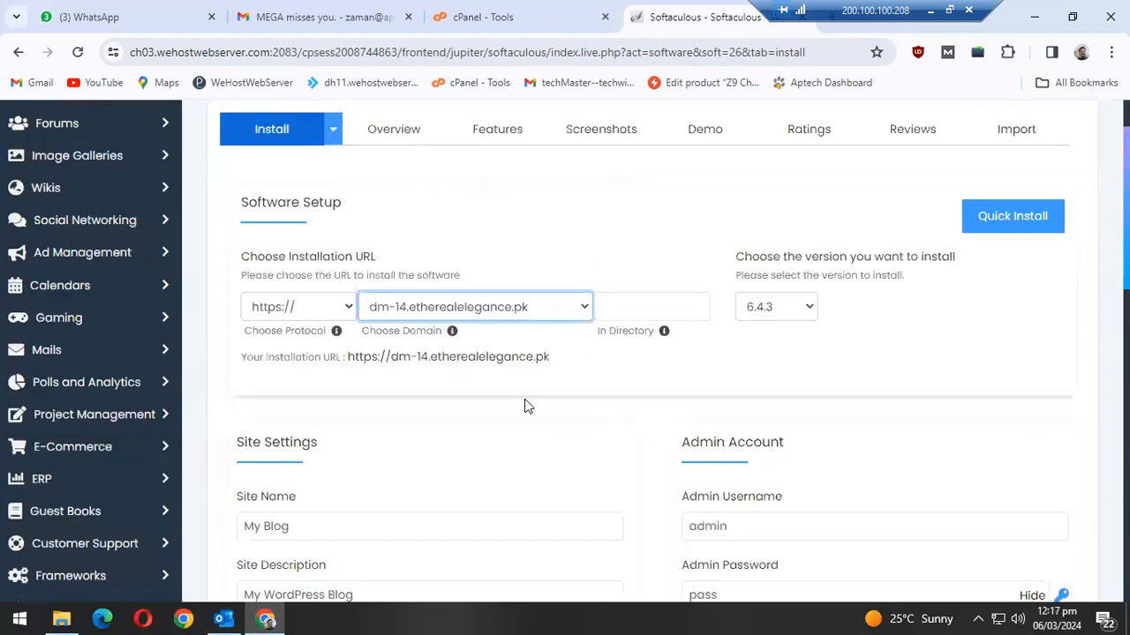
{"action": "scroll", "coordinate": [524, 399], "scroll_direction": "down", "scroll_amount": 5}
{"action": "triple_click", "coordinate": [792, 202]}
{"action": "type", "text": "z"}
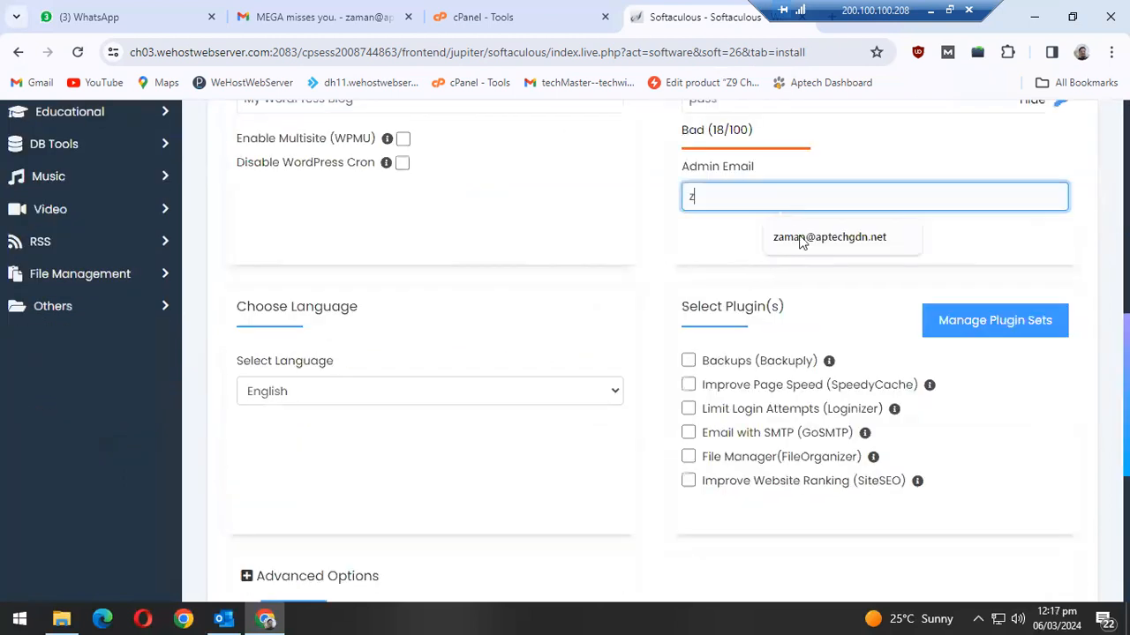
{"action": "left_click", "coordinate": [801, 238]}
{"action": "scroll", "coordinate": [597, 538], "scroll_direction": "down", "scroll_amount": 4}
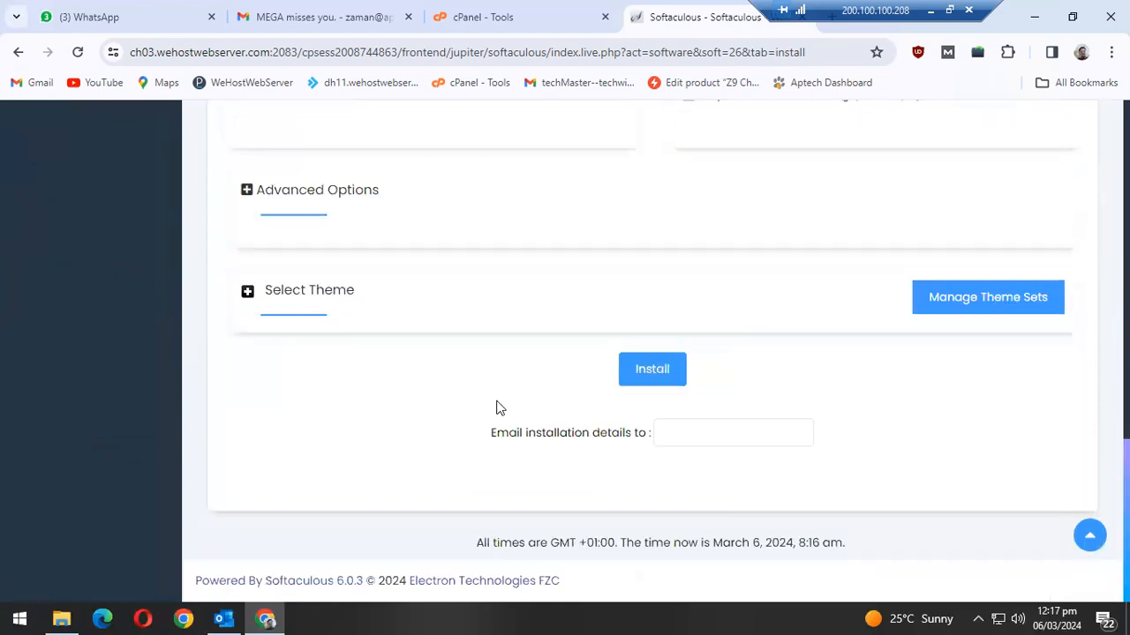
{"action": "key", "text": "Return"}
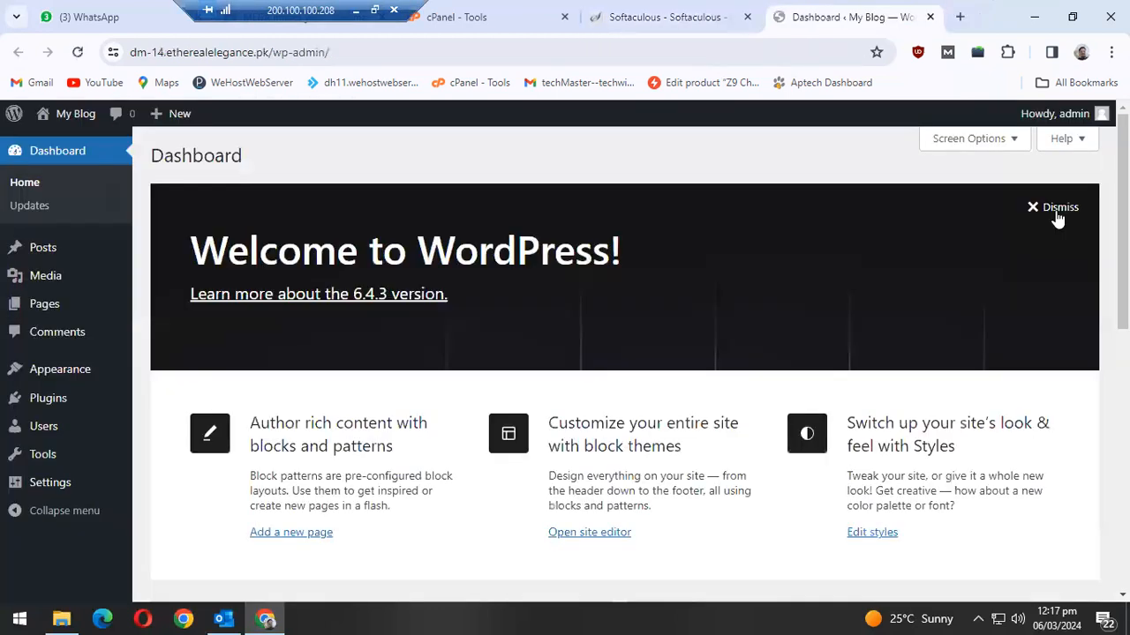
Search plugins for 'all in one', then install and activate All-in-One WP Migration
{"action": "left_click", "coordinate": [1053, 211]}
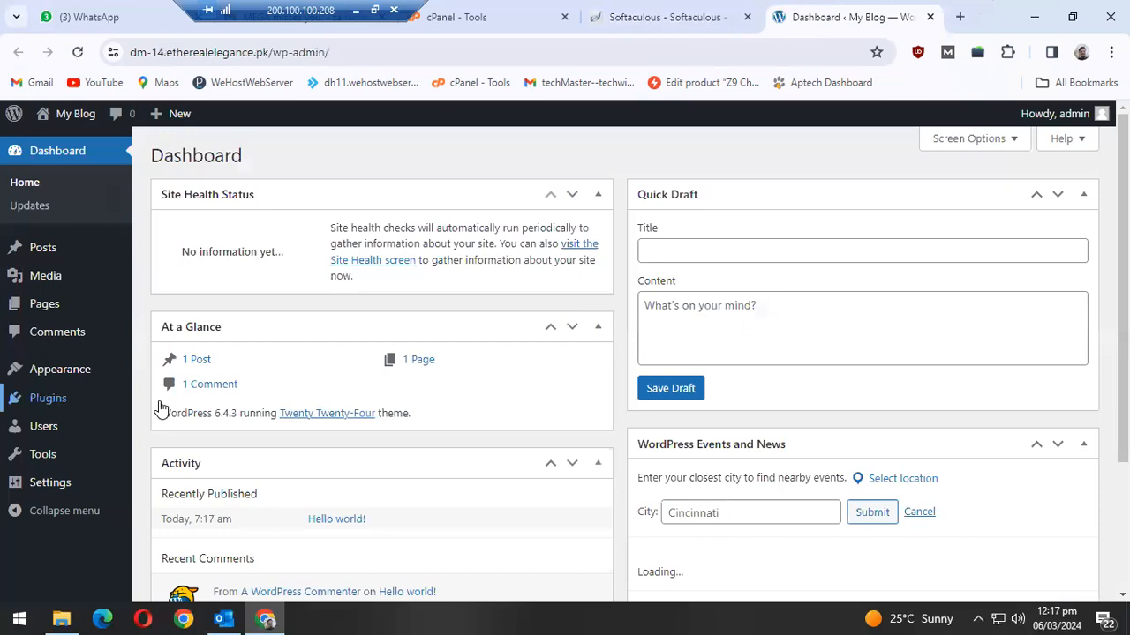
{"action": "left_click", "coordinate": [174, 425]}
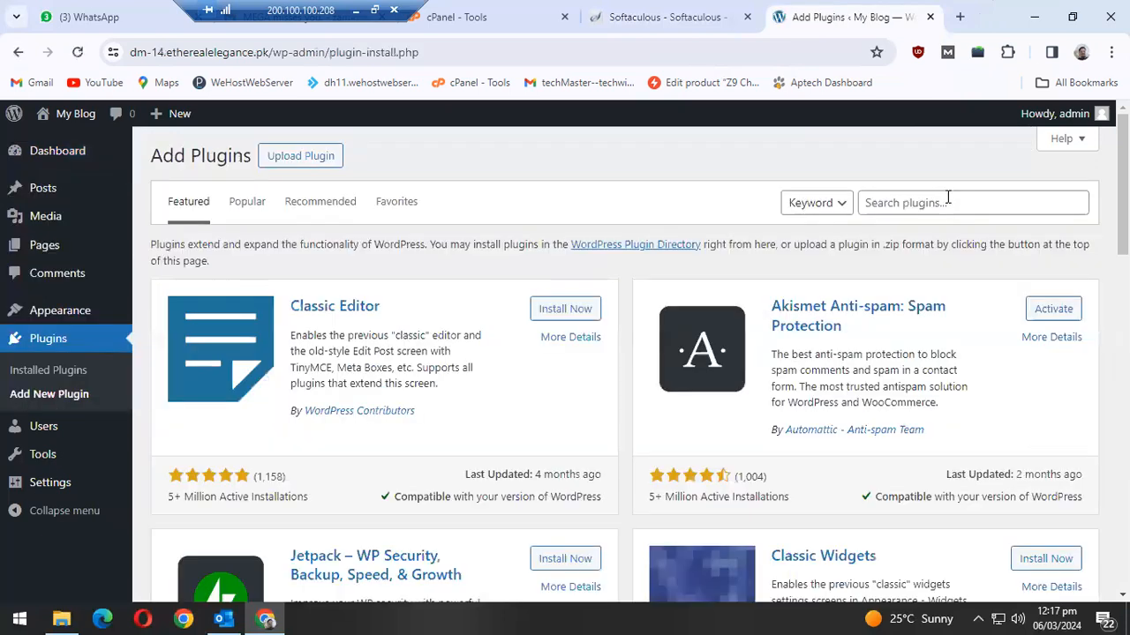
{"action": "left_click", "coordinate": [948, 197]}
{"action": "type", "text": "all in one"}
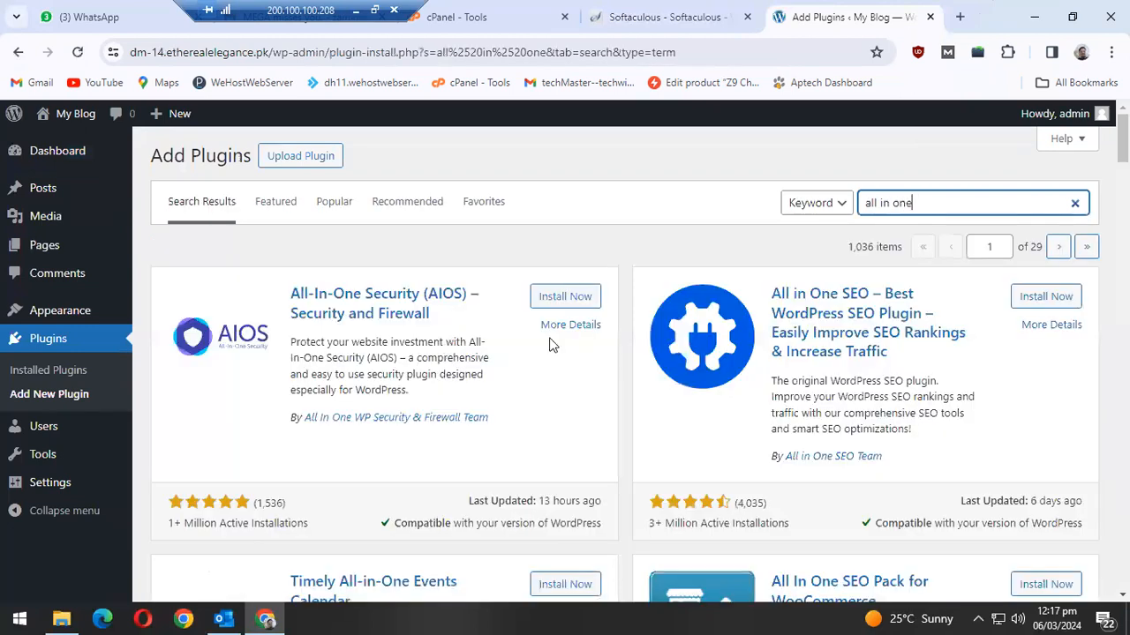
{"action": "scroll", "coordinate": [497, 353], "scroll_direction": "down", "scroll_amount": 5}
{"action": "scroll", "coordinate": [496, 352], "scroll_direction": "down", "scroll_amount": 3}
{"action": "left_click", "coordinate": [1041, 462]}
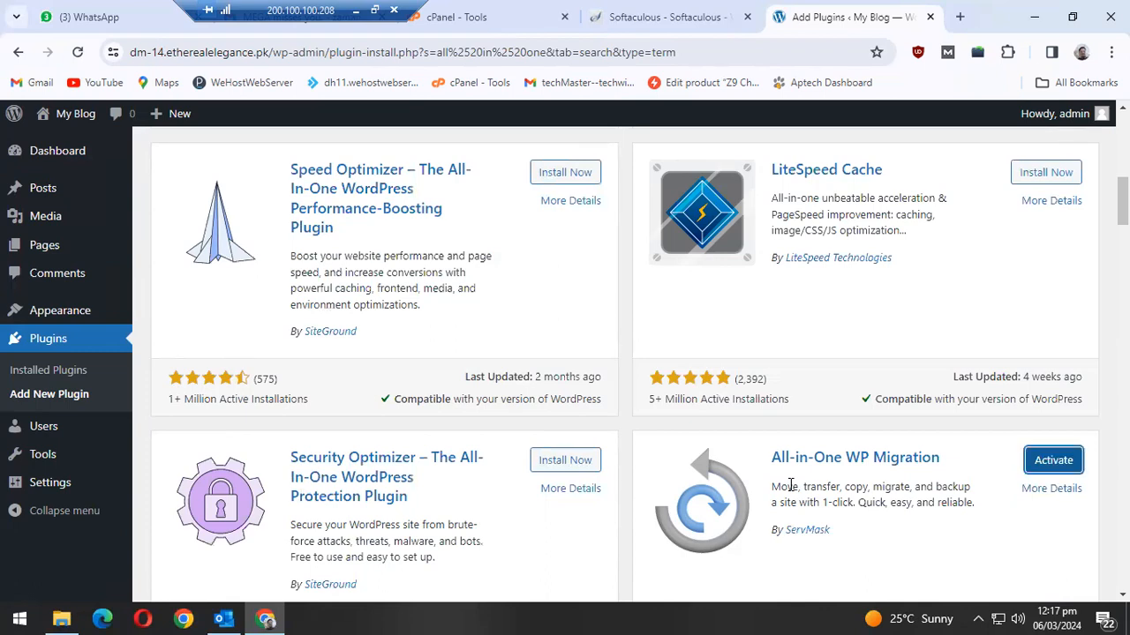
{"action": "left_click", "coordinate": [1041, 461]}
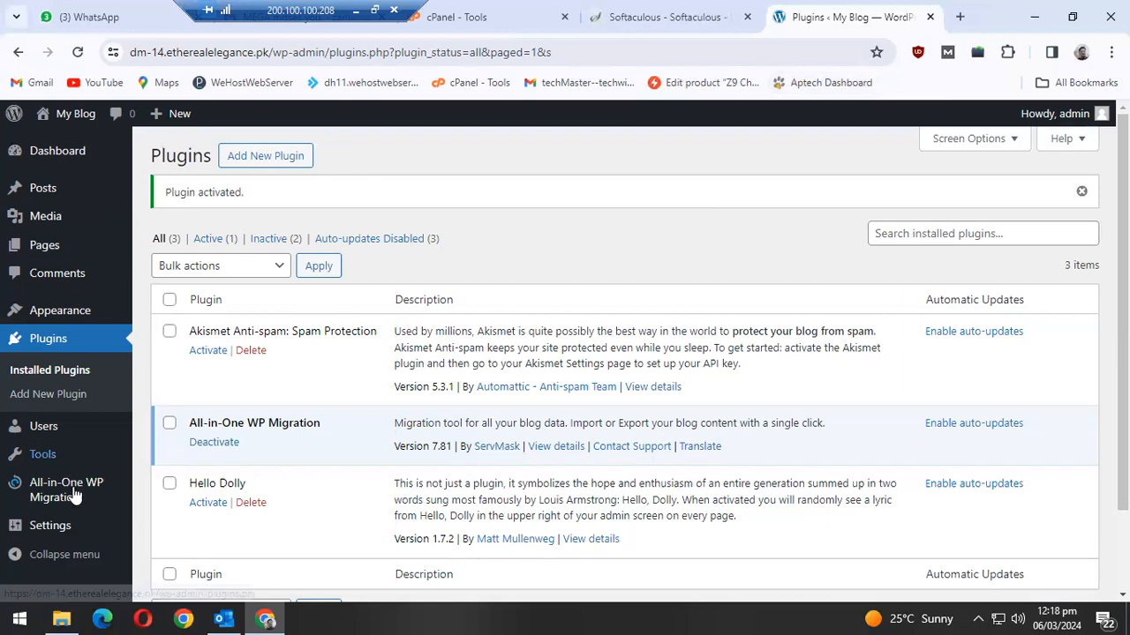
Open the plugin's Schedules page and follow the scheduled-backups upgrade offer
{"action": "mouse_move", "coordinate": [97, 493]}
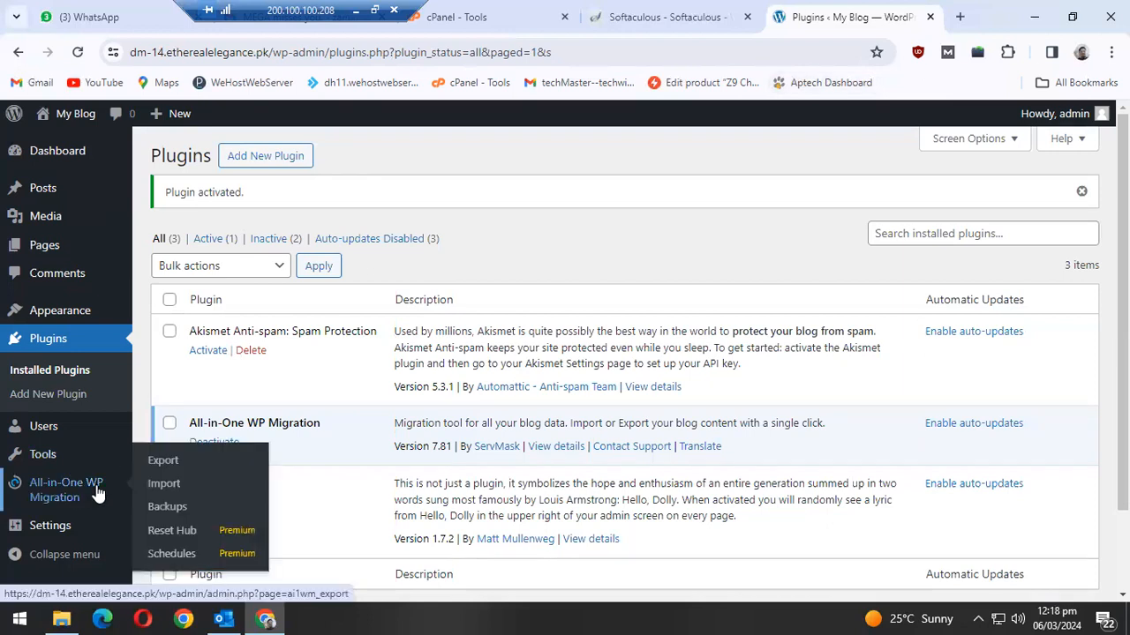
{"action": "left_click", "coordinate": [195, 553]}
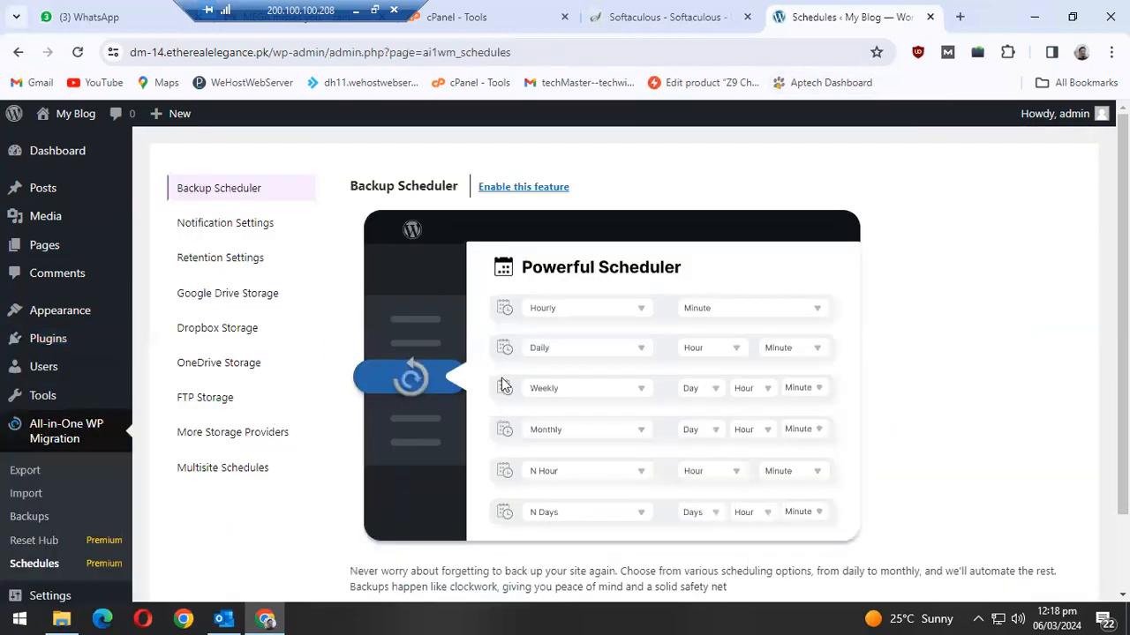
{"action": "scroll", "coordinate": [511, 408], "scroll_direction": "down", "scroll_amount": 2}
{"action": "scroll", "coordinate": [511, 401], "scroll_direction": "up", "scroll_amount": 2}
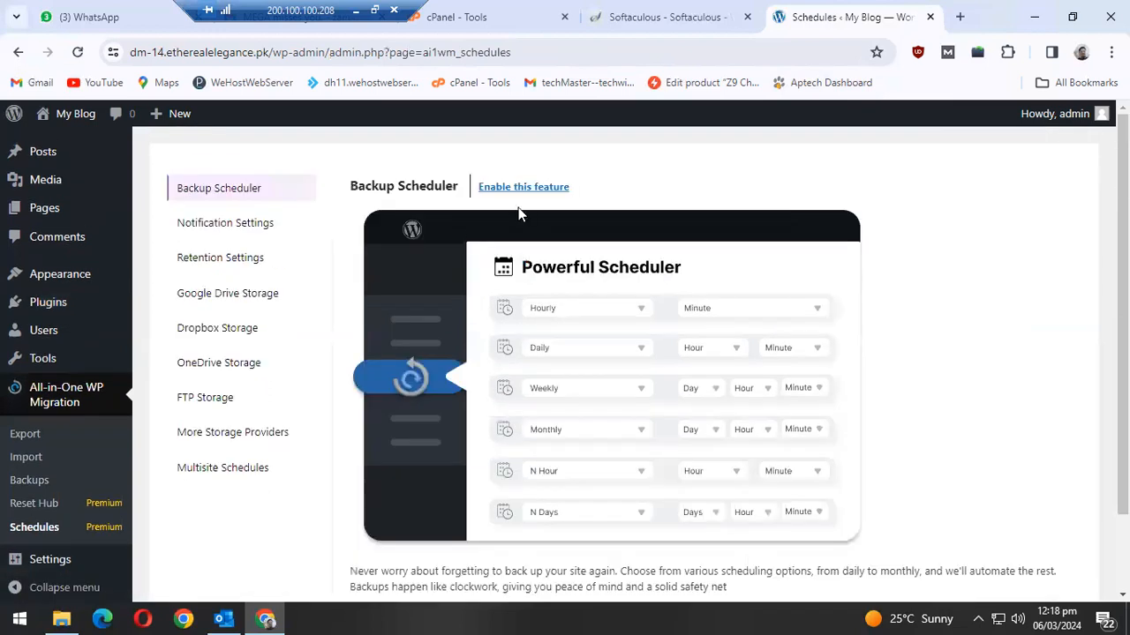
{"action": "left_click", "coordinate": [496, 291]}
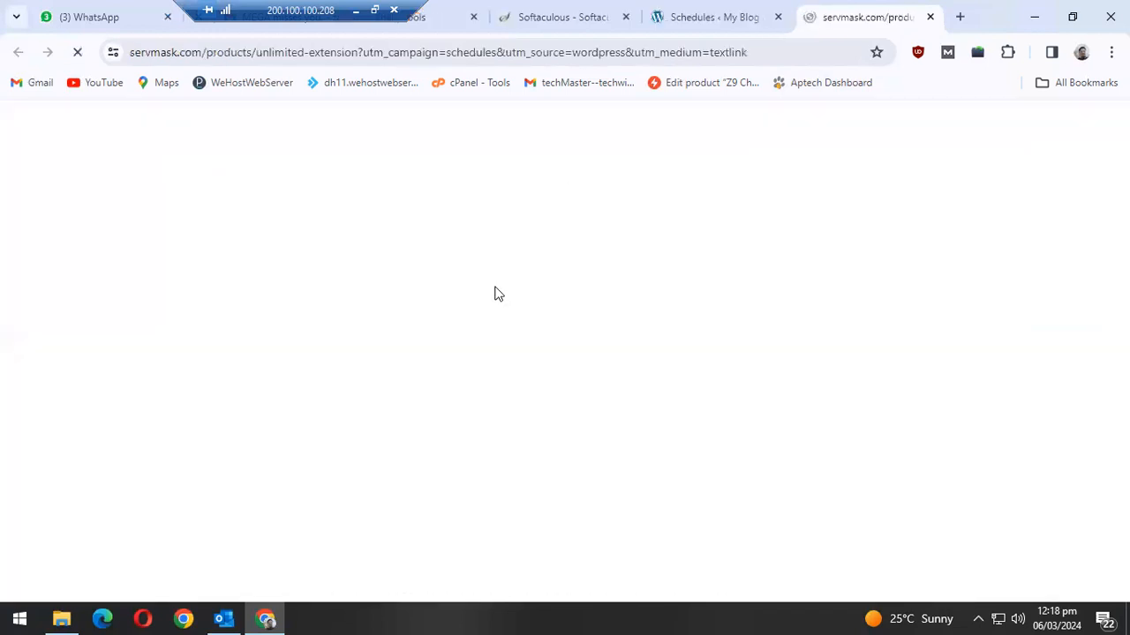
Choose the $69 yearly Unlimited Extension licence, review the checkout form, and return to the Schedules tab
{"action": "scroll", "coordinate": [445, 366], "scroll_direction": "down", "scroll_amount": 3}
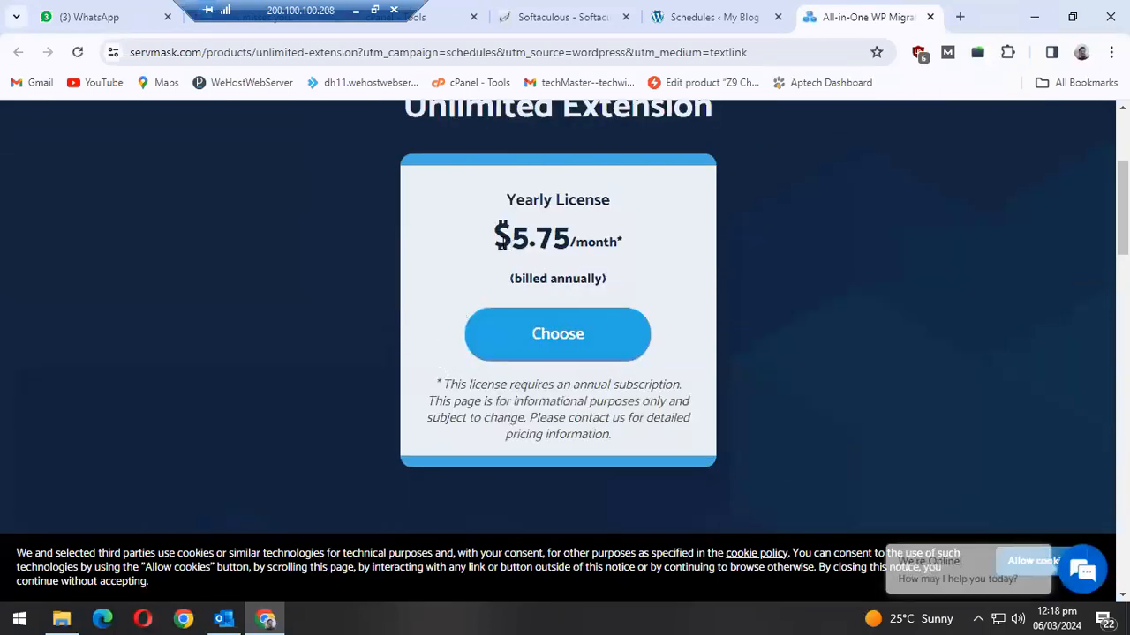
{"action": "left_click", "coordinate": [555, 344]}
{"action": "scroll", "coordinate": [441, 396], "scroll_direction": "down", "scroll_amount": 4}
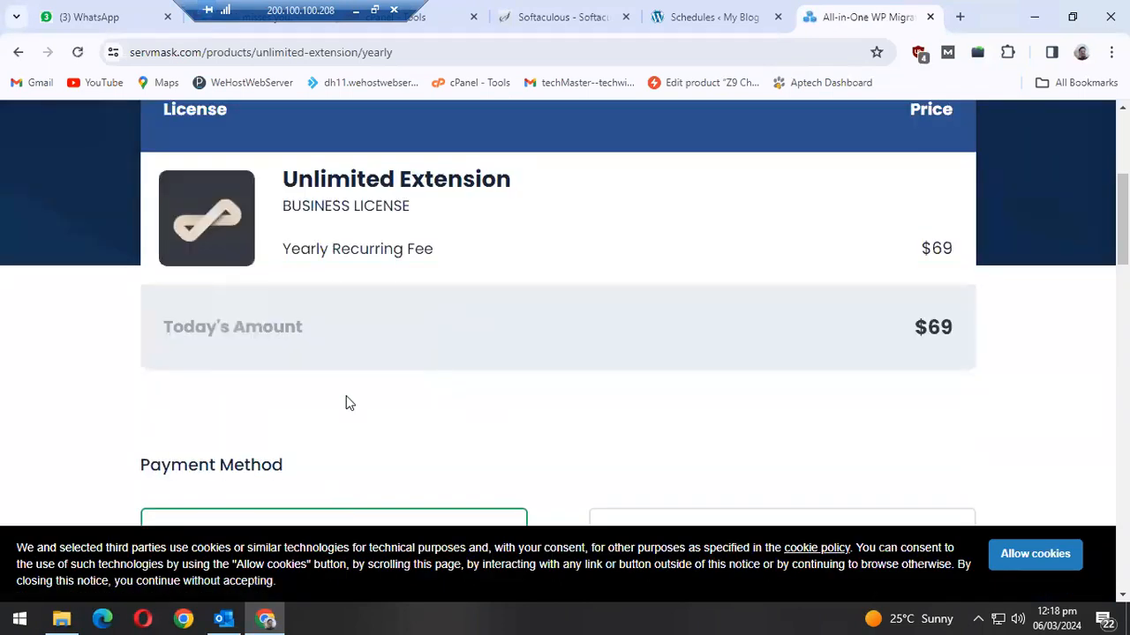
{"action": "scroll", "coordinate": [878, 351], "scroll_direction": "down", "scroll_amount": 2}
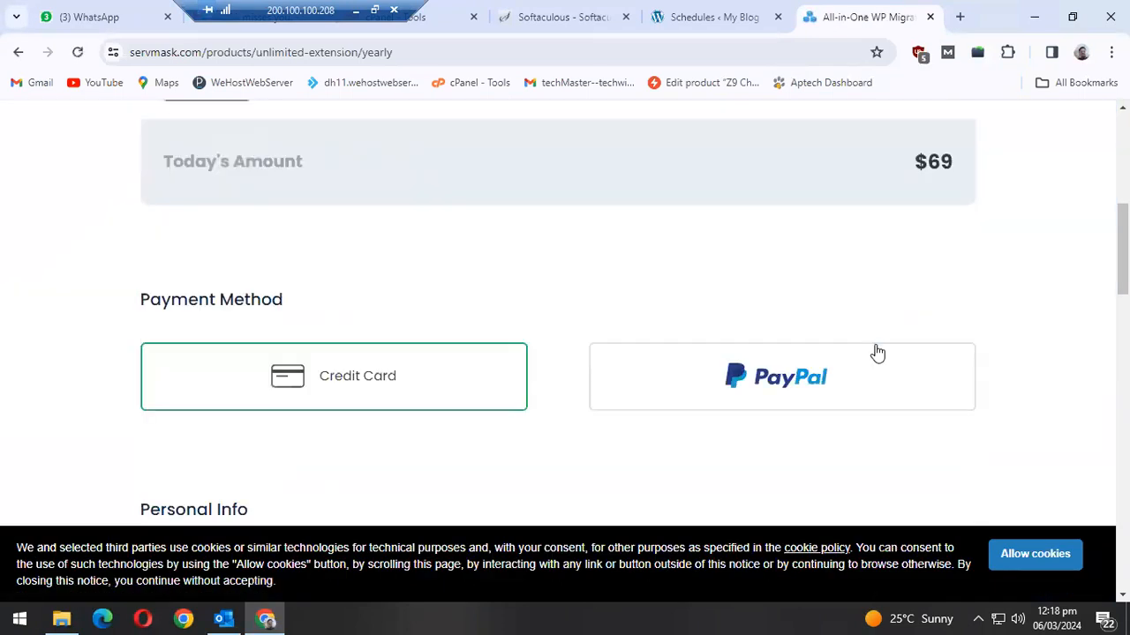
{"action": "scroll", "coordinate": [706, 332], "scroll_direction": "down", "scroll_amount": 3}
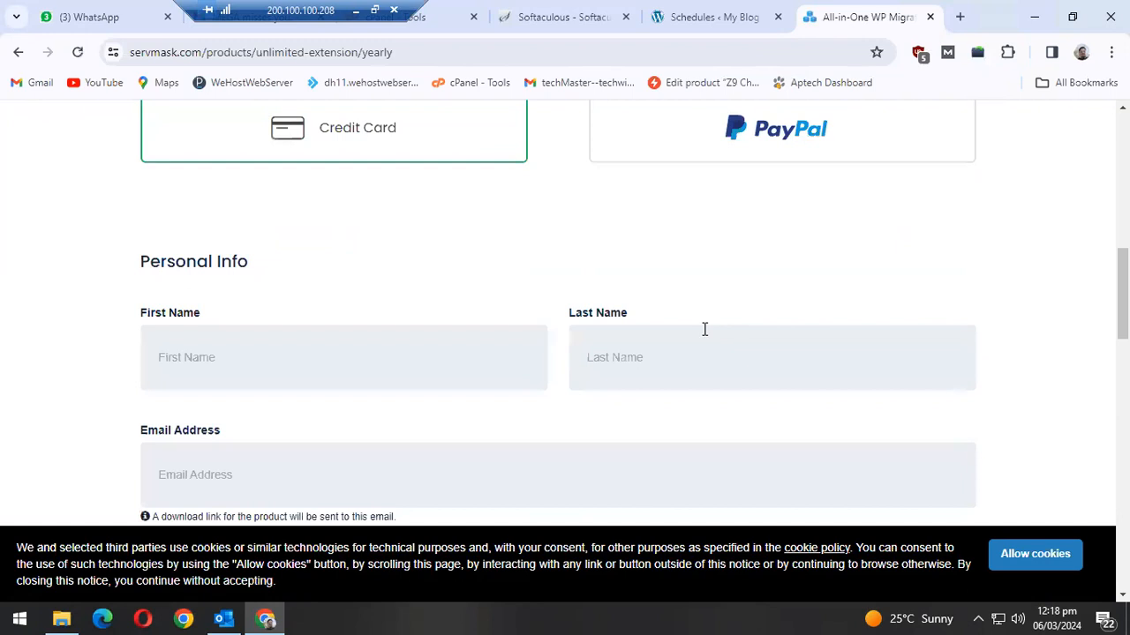
{"action": "scroll", "coordinate": [704, 329], "scroll_direction": "up", "scroll_amount": 9}
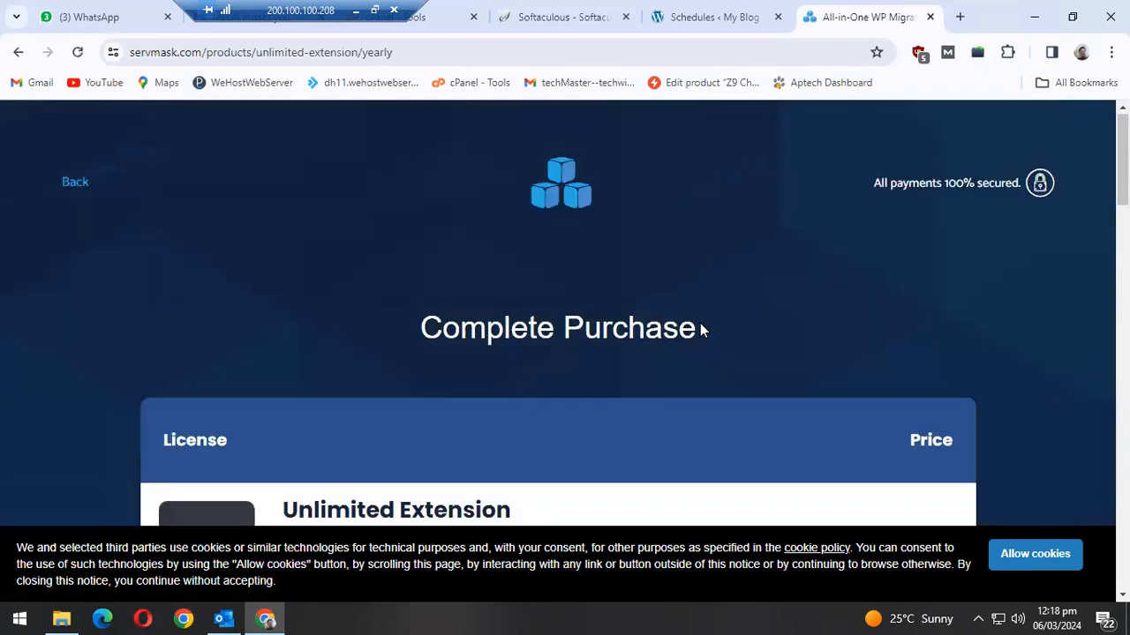
{"action": "scroll", "coordinate": [625, 358], "scroll_direction": "down", "scroll_amount": 14}
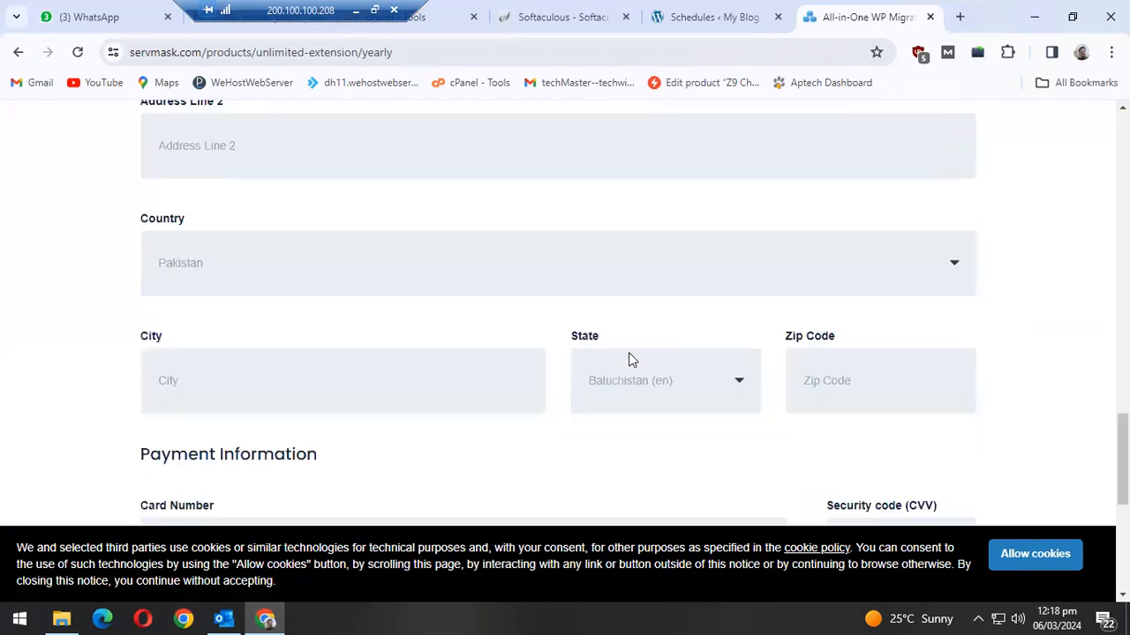
{"action": "scroll", "coordinate": [628, 358], "scroll_direction": "down", "scroll_amount": 5}
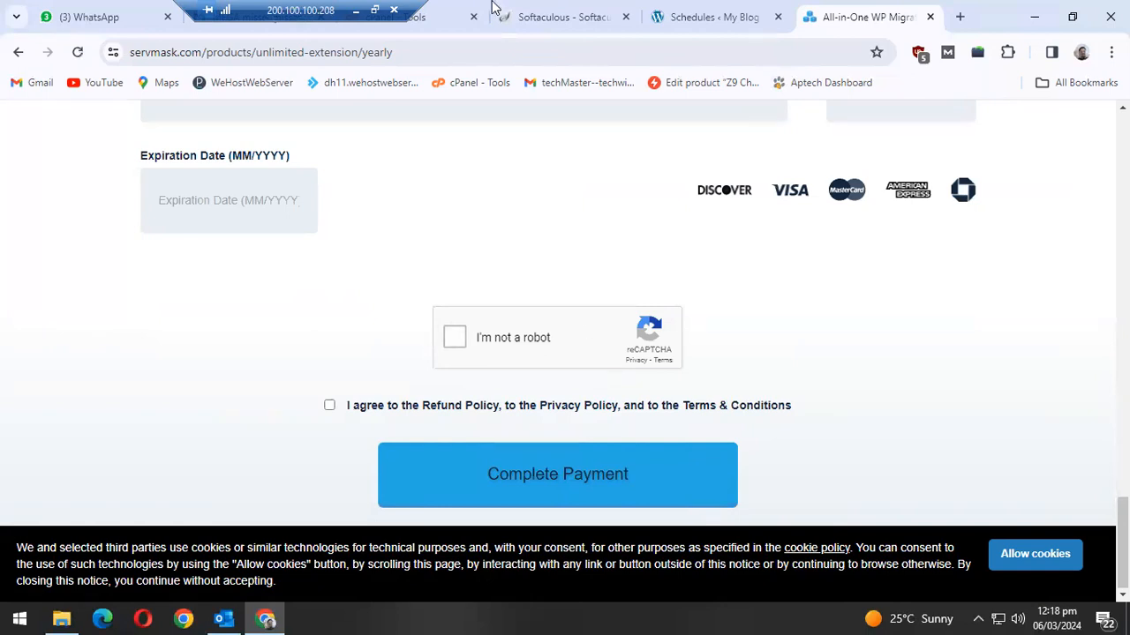
{"action": "left_click", "coordinate": [695, 9]}
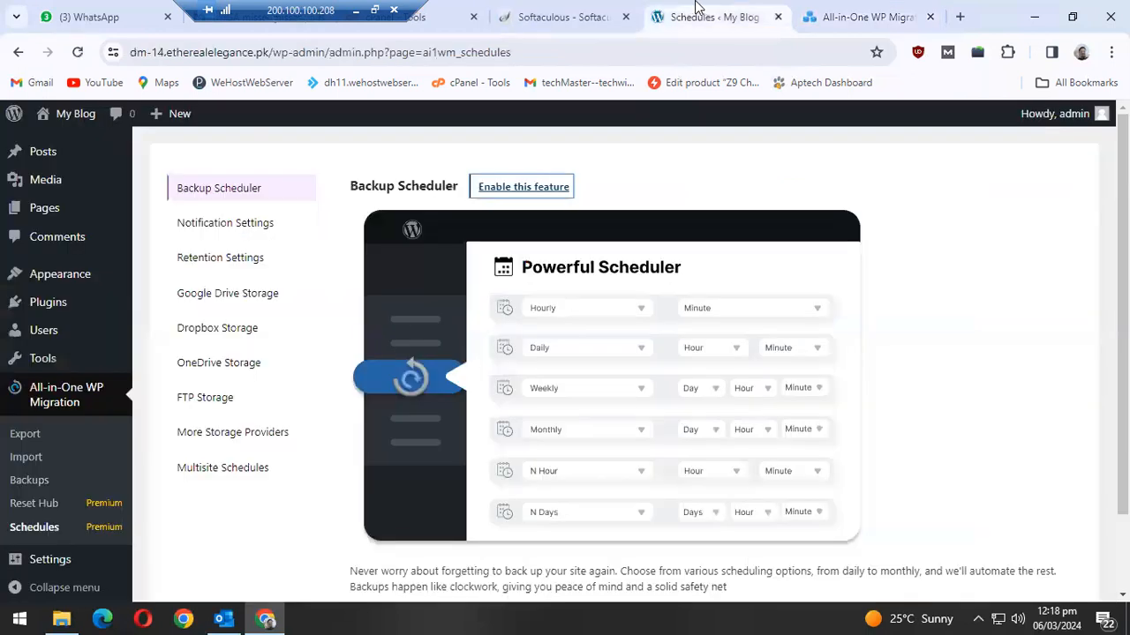
Open the migration Import page, plus the Add Plugins page in a new tab
{"action": "left_click", "coordinate": [23, 460]}
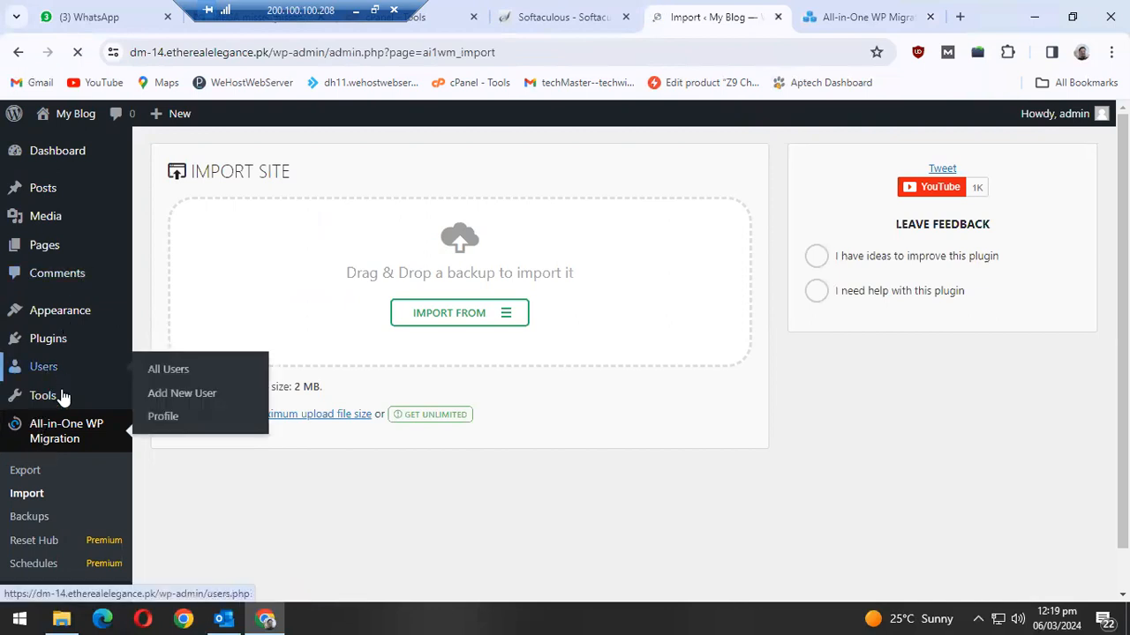
{"action": "scroll", "coordinate": [61, 397], "scroll_direction": "down", "scroll_amount": 1}
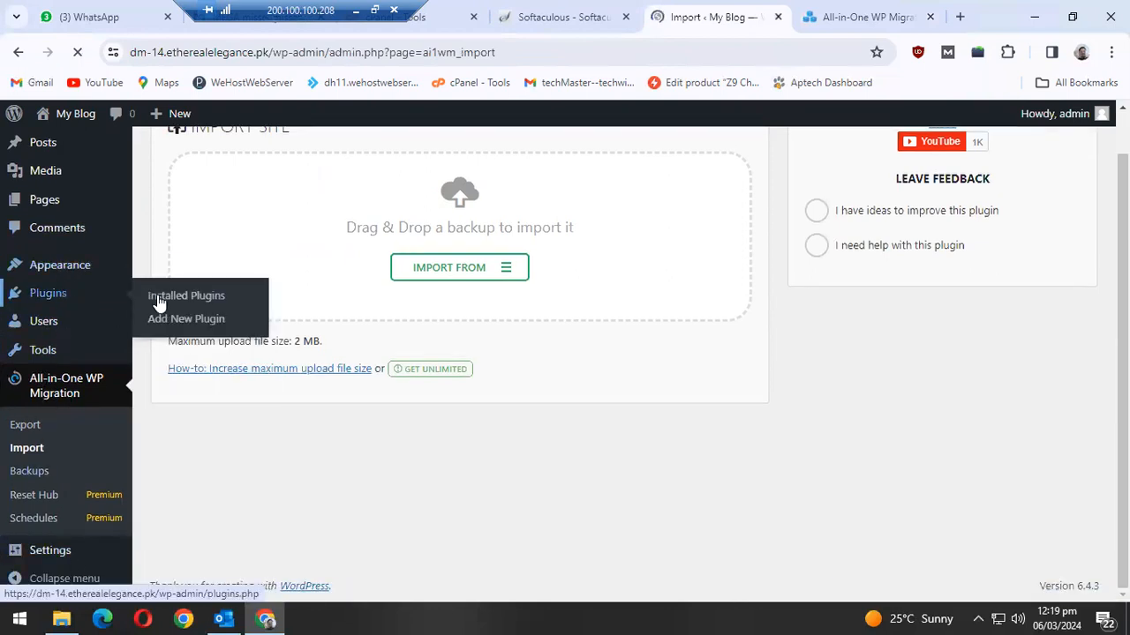
{"action": "middle_click", "coordinate": [162, 319]}
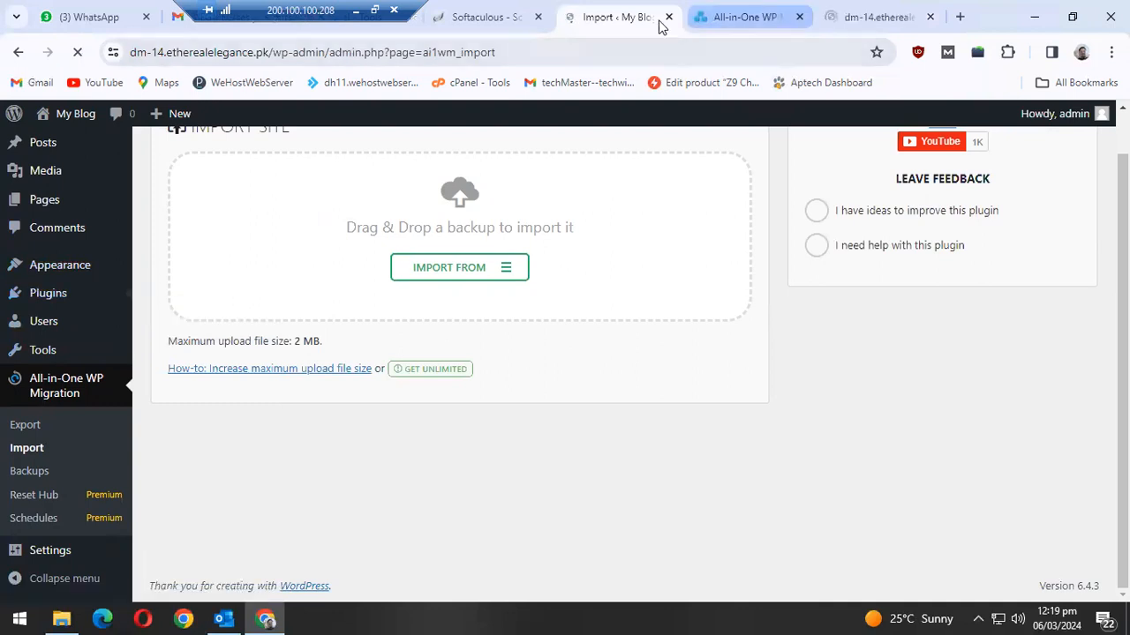
{"action": "left_click", "coordinate": [849, 7]}
{"action": "left_click_drag", "start_coordinate": [704, 11], "coordinate": [845, 11]}
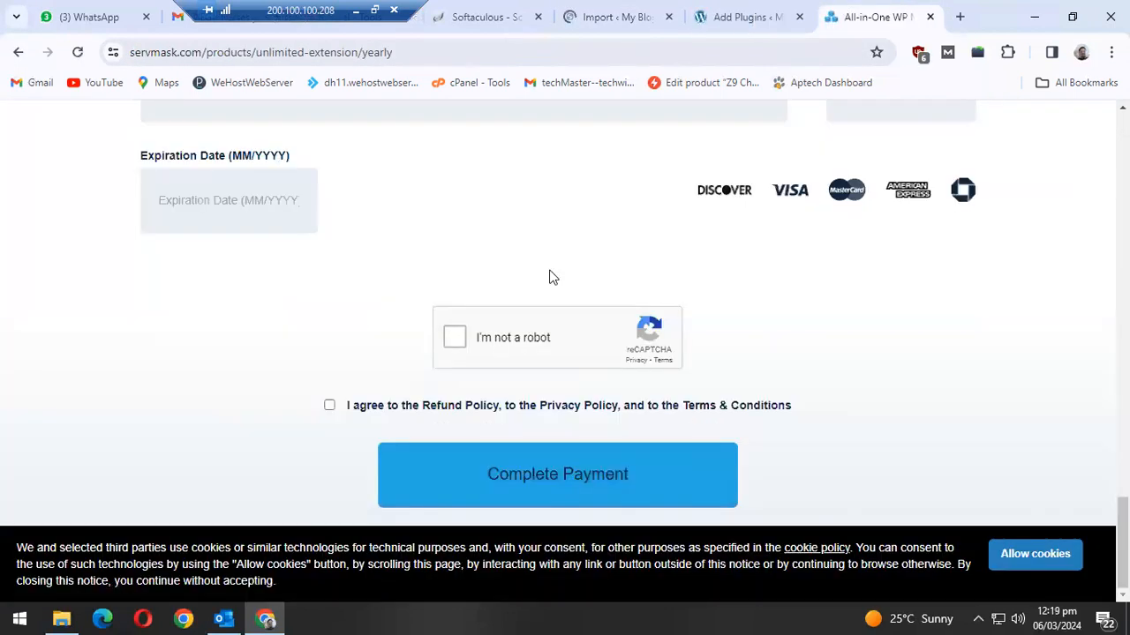
{"action": "key", "text": "ctrl+shift+Tab"}
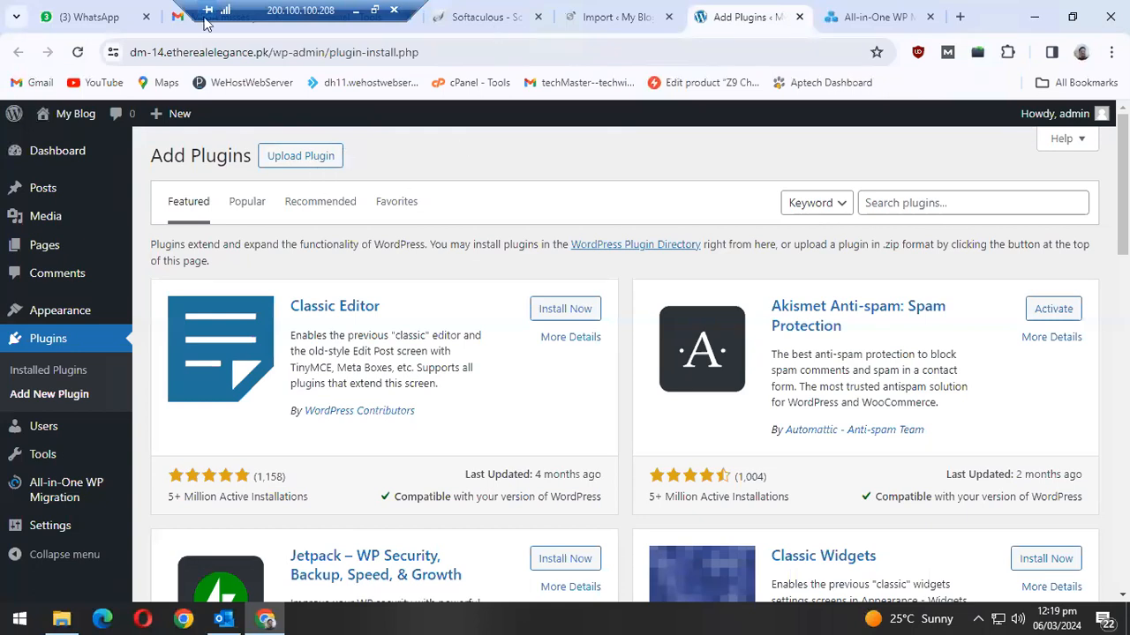
Upload and install the all-in-one-wp-migration extension zip from Downloads
{"action": "left_click", "coordinate": [322, 161]}
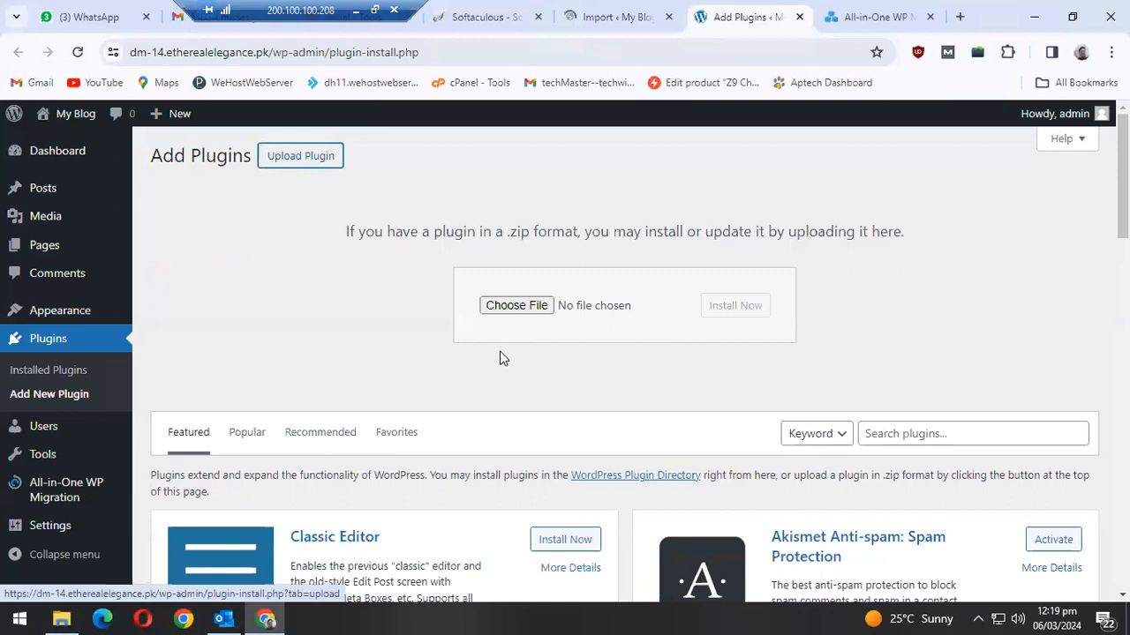
{"action": "left_click", "coordinate": [507, 306]}
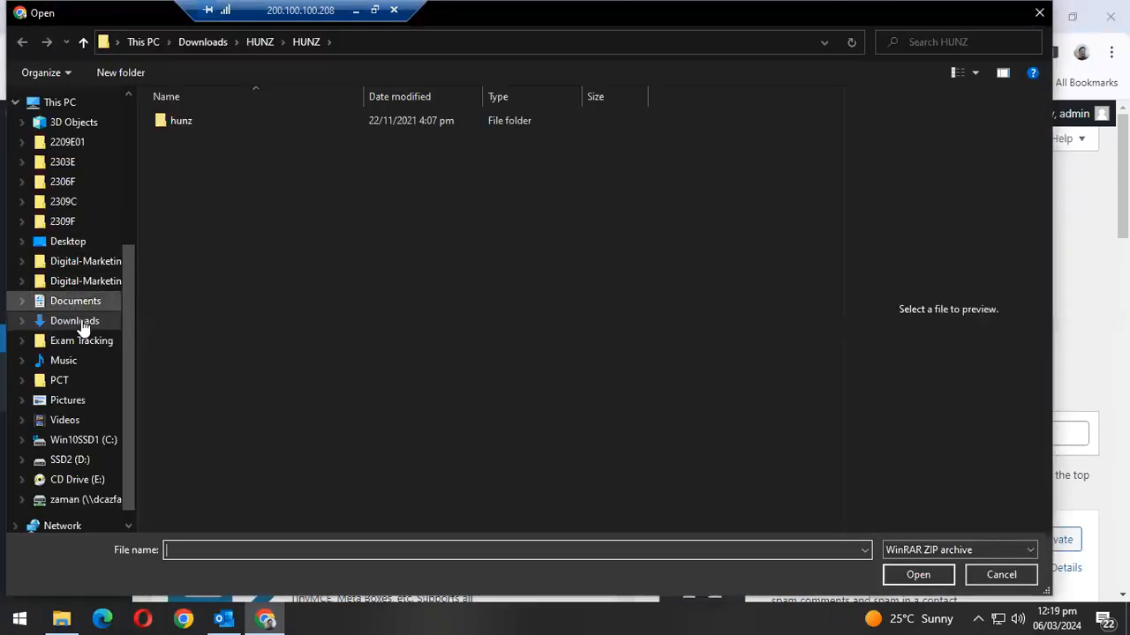
{"action": "left_click", "coordinate": [78, 322]}
{"action": "scroll", "coordinate": [328, 237], "scroll_direction": "up", "scroll_amount": 10}
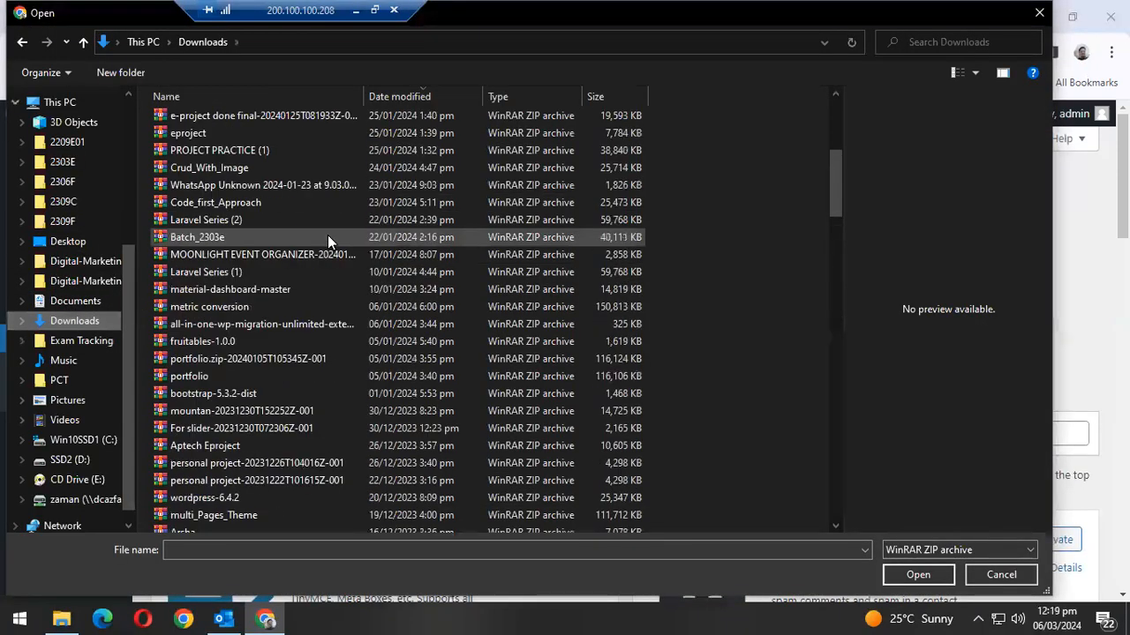
{"action": "scroll", "coordinate": [327, 235], "scroll_direction": "up", "scroll_amount": 6}
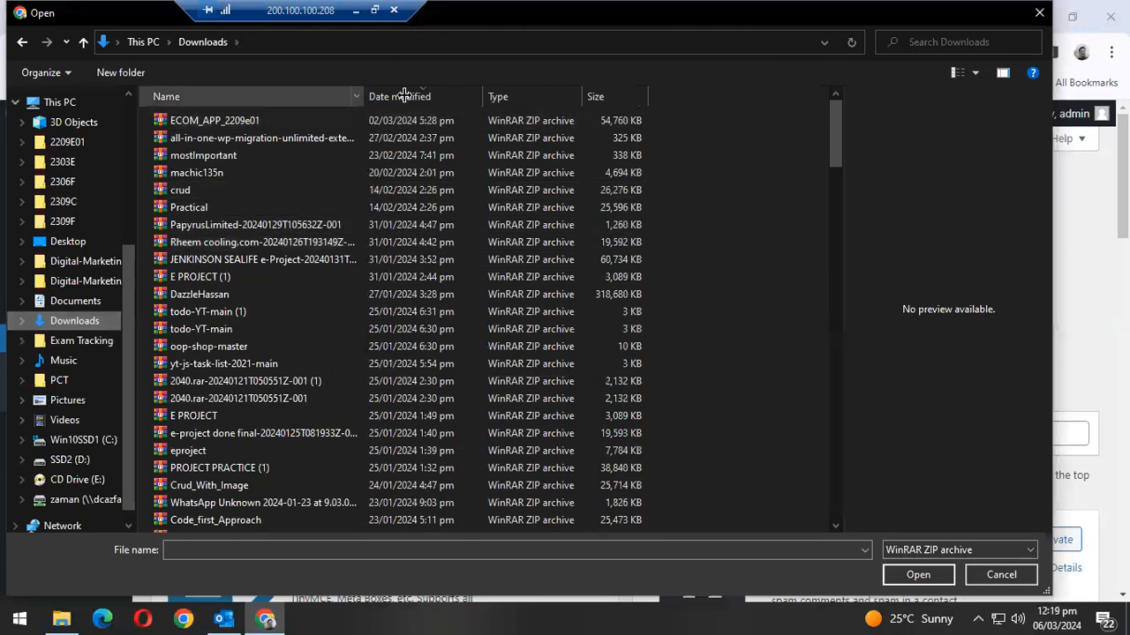
{"action": "left_click_drag", "start_coordinate": [363, 96], "coordinate": [447, 96]}
{"action": "double_click", "coordinate": [397, 137]}
{"action": "left_click", "coordinate": [715, 304]}
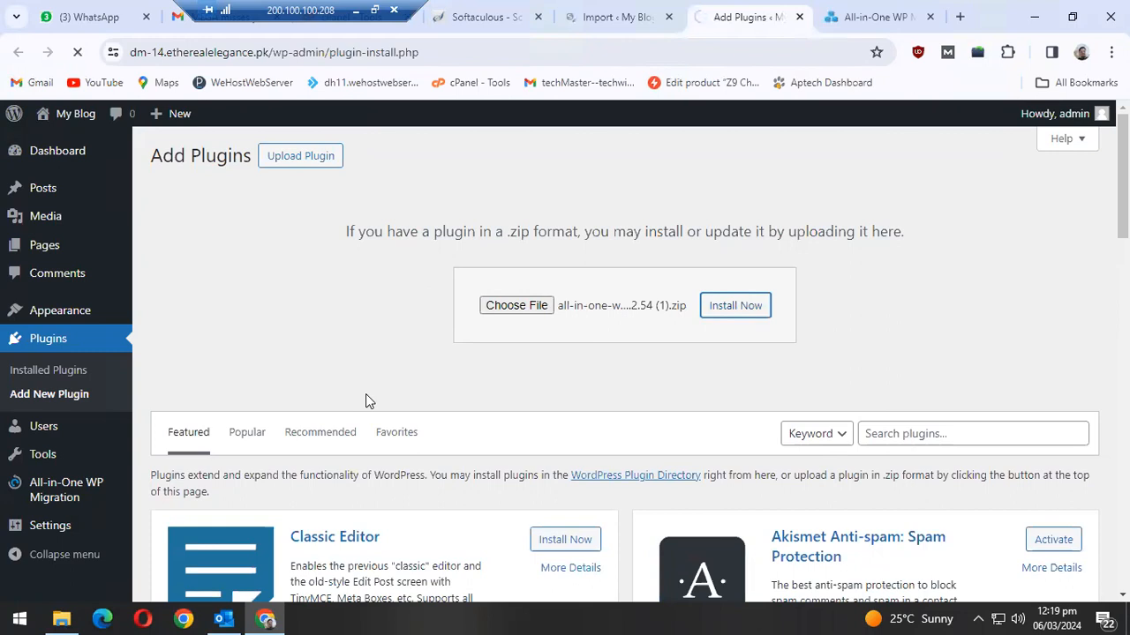
Activate the Unlimited Extension 2.54, then return to the migration Import page
{"action": "left_click", "coordinate": [623, 16]}
{"action": "left_click", "coordinate": [744, 16]}
{"action": "left_click", "coordinate": [194, 298]}
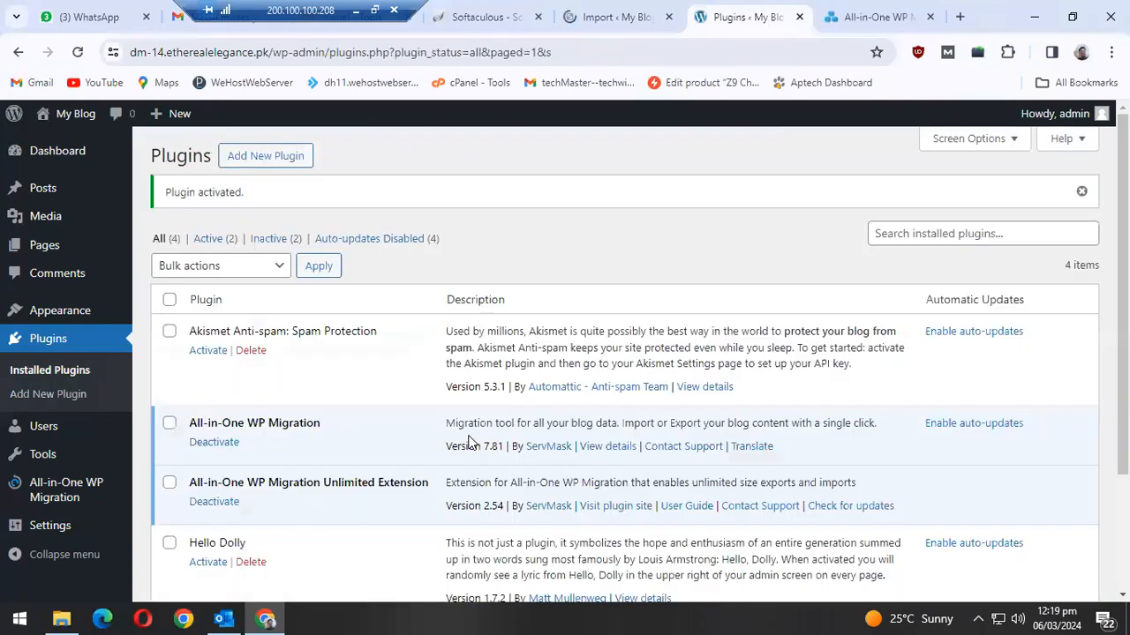
{"action": "left_click", "coordinate": [618, 16]}
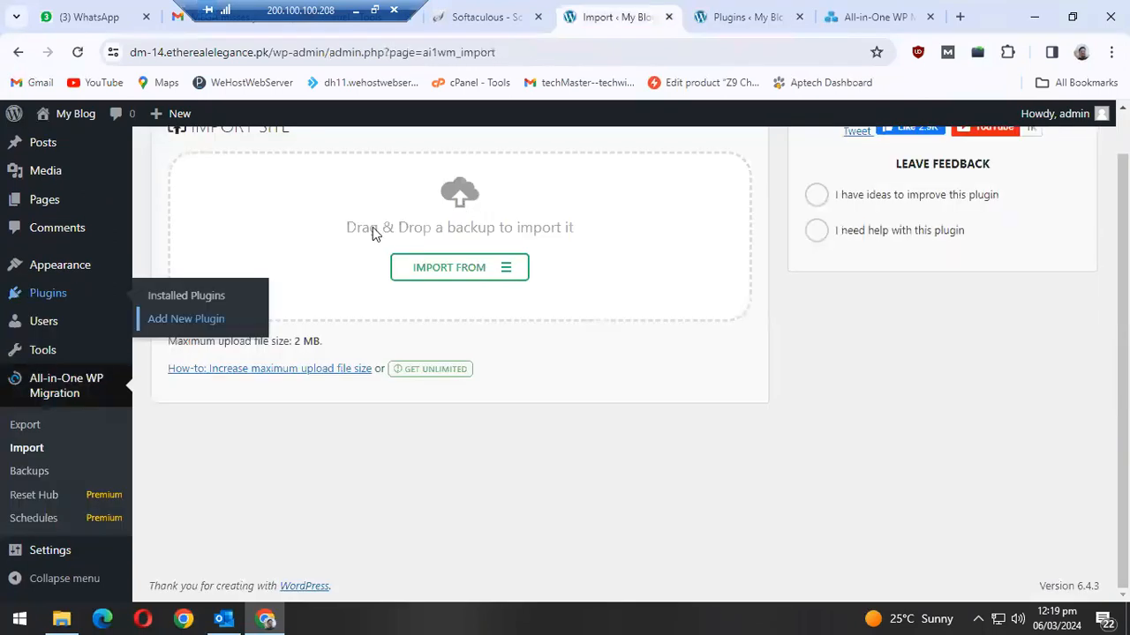
Reload the Import page to show Unlimited upload size, then open IMPORT FROM > FILE and cancel it
{"action": "key", "text": "F5"}
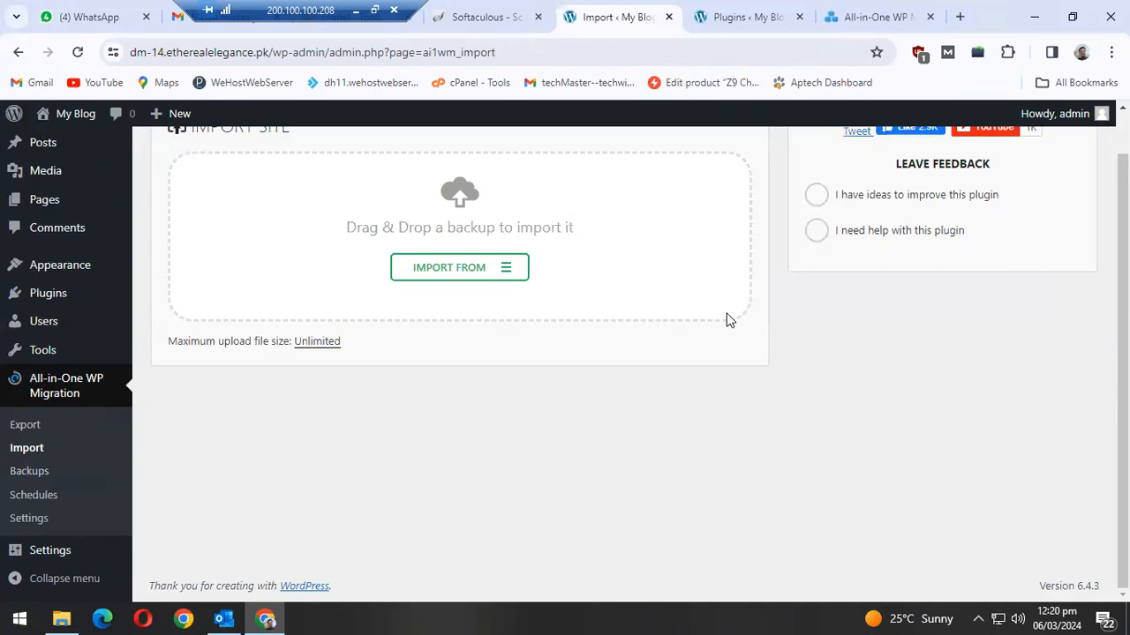
{"action": "left_click", "coordinate": [486, 281]}
{"action": "left_click", "coordinate": [467, 299]}
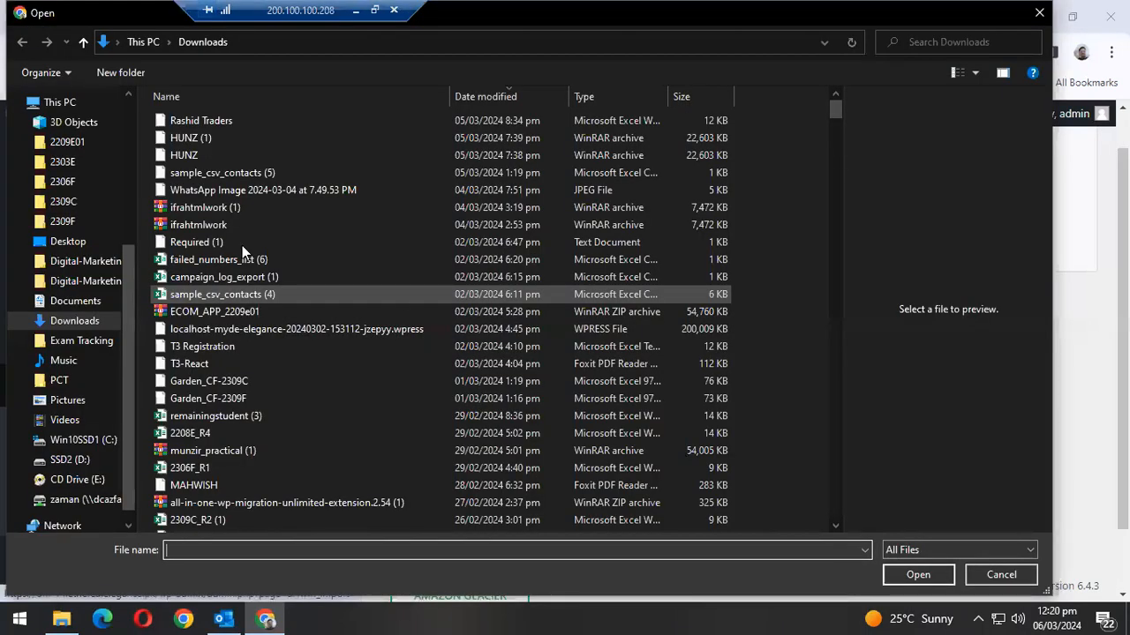
{"action": "left_click", "coordinate": [1038, 14]}
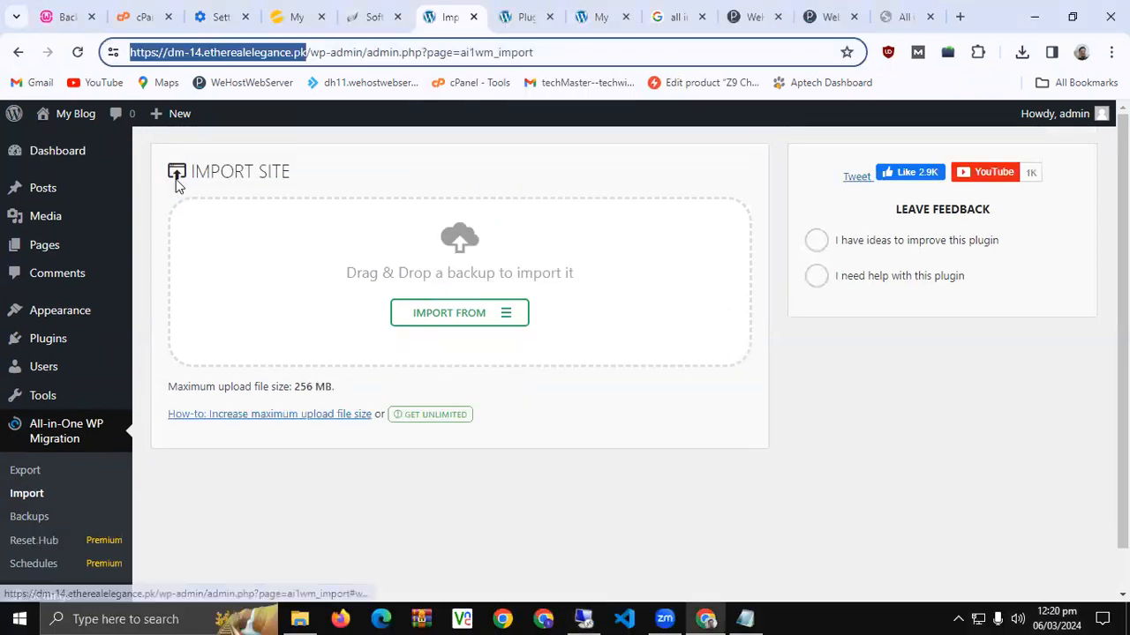
Select the localhost-dm-14 .wpress backup in Downloads and copy it to the remote desktop
{"action": "key", "text": "super+d"}
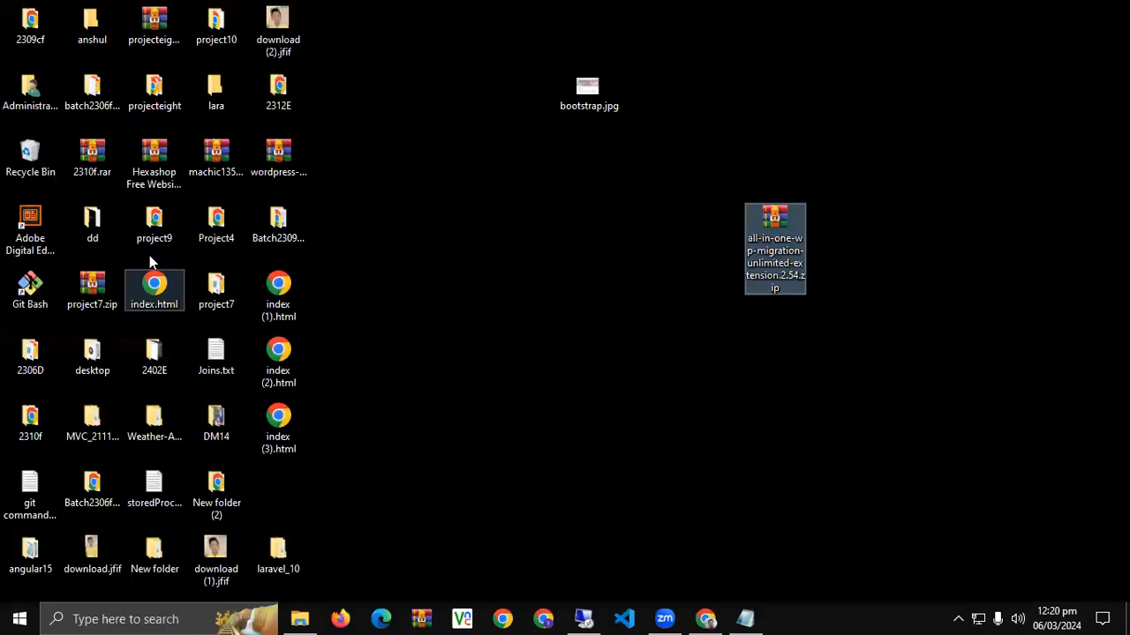
{"action": "left_click", "coordinate": [422, 204]}
{"action": "key", "text": "super+e"}
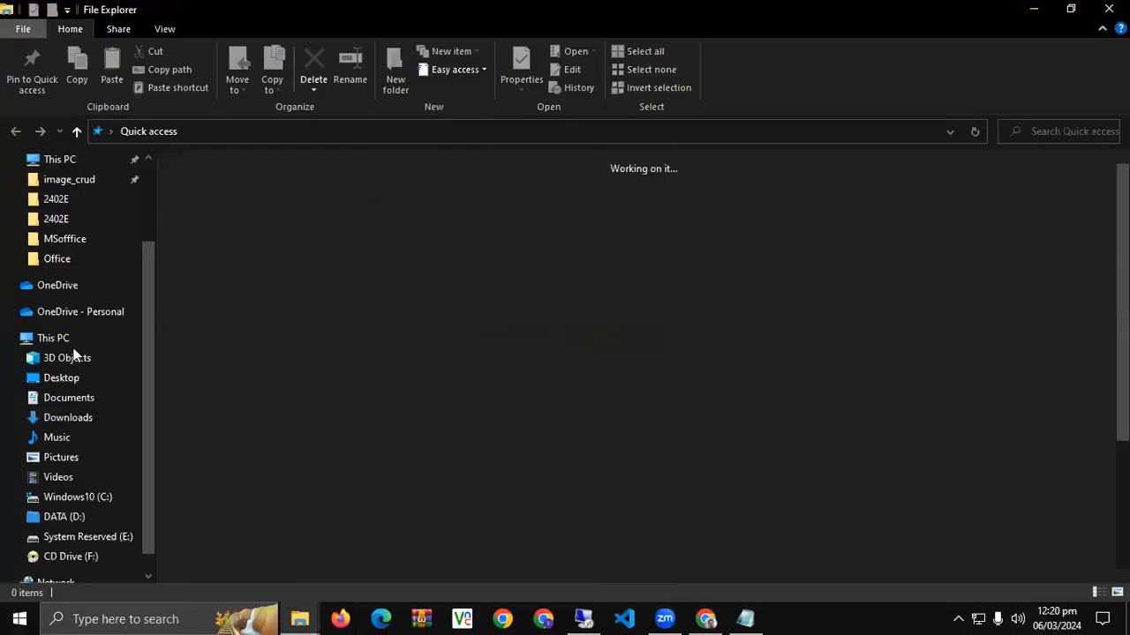
{"action": "left_click", "coordinate": [68, 417]}
{"action": "left_click", "coordinate": [291, 202]}
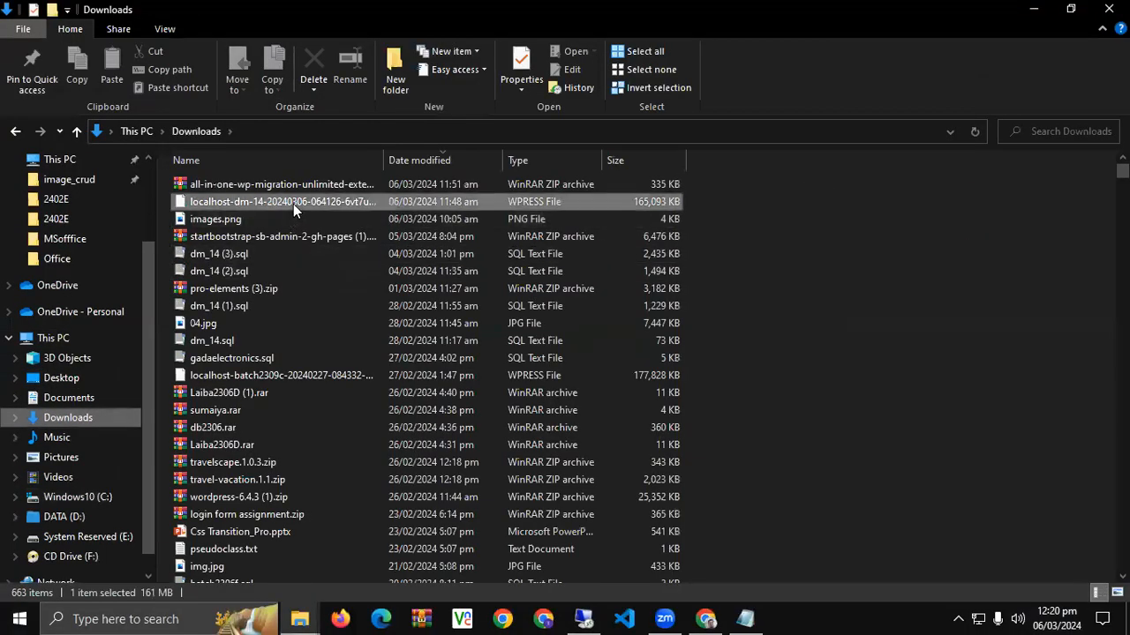
{"action": "left_click", "coordinate": [584, 619]}
{"action": "left_click", "coordinate": [1127, 621]}
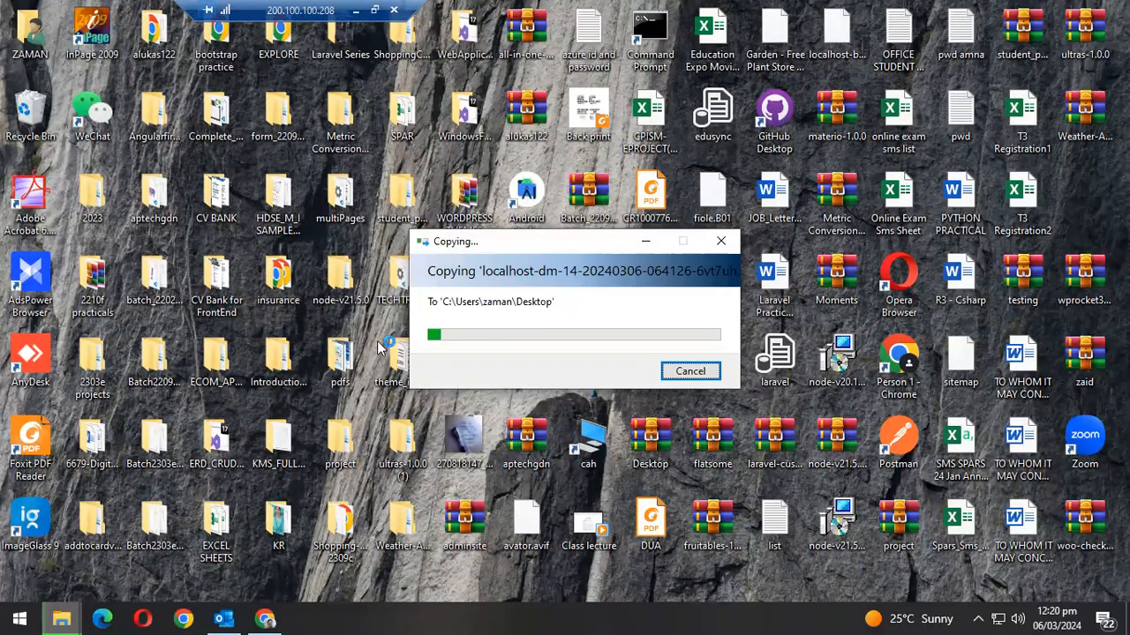
{"action": "left_click", "coordinate": [354, 11]}
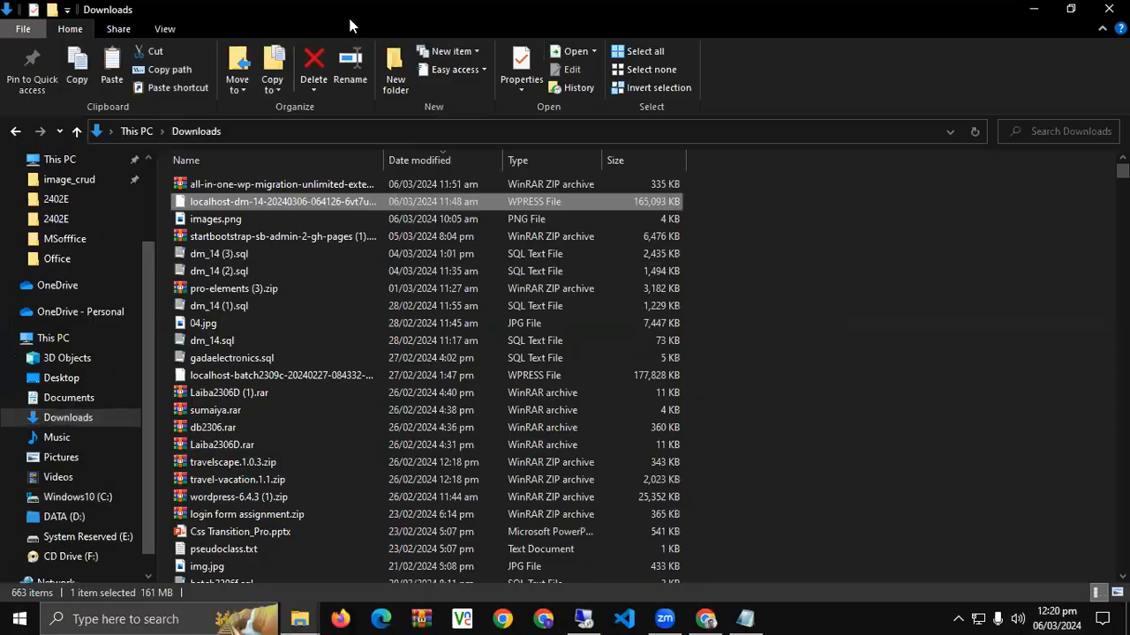
{"action": "left_click", "coordinate": [707, 618]}
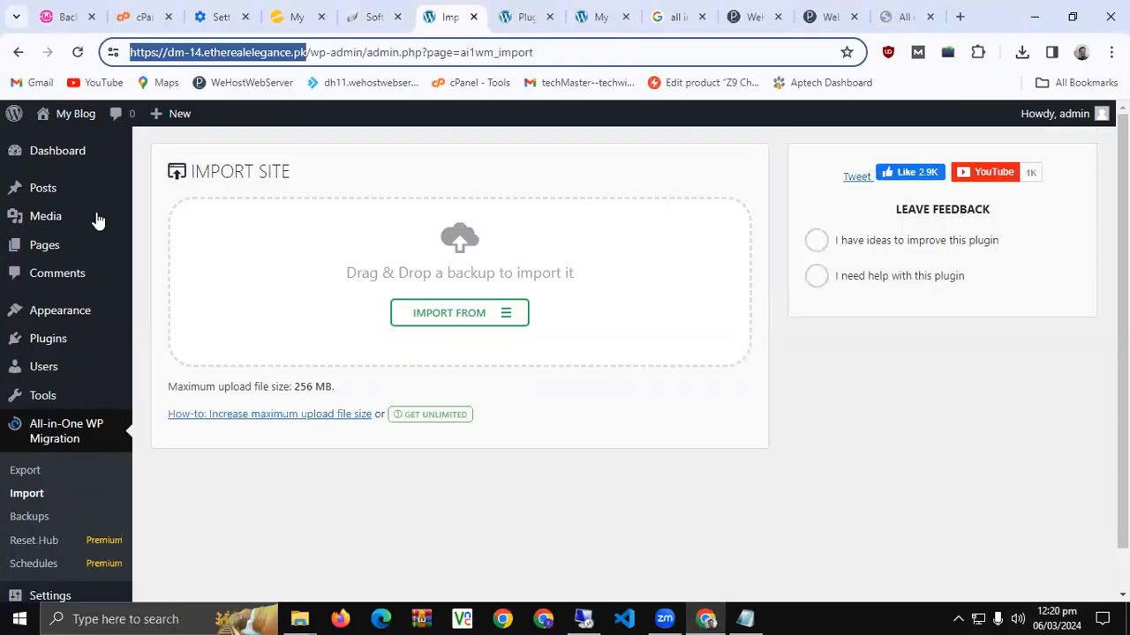
Log out of cPanel from its account menu
{"action": "left_click", "coordinate": [156, 17]}
{"action": "left_click", "coordinate": [1075, 125]}
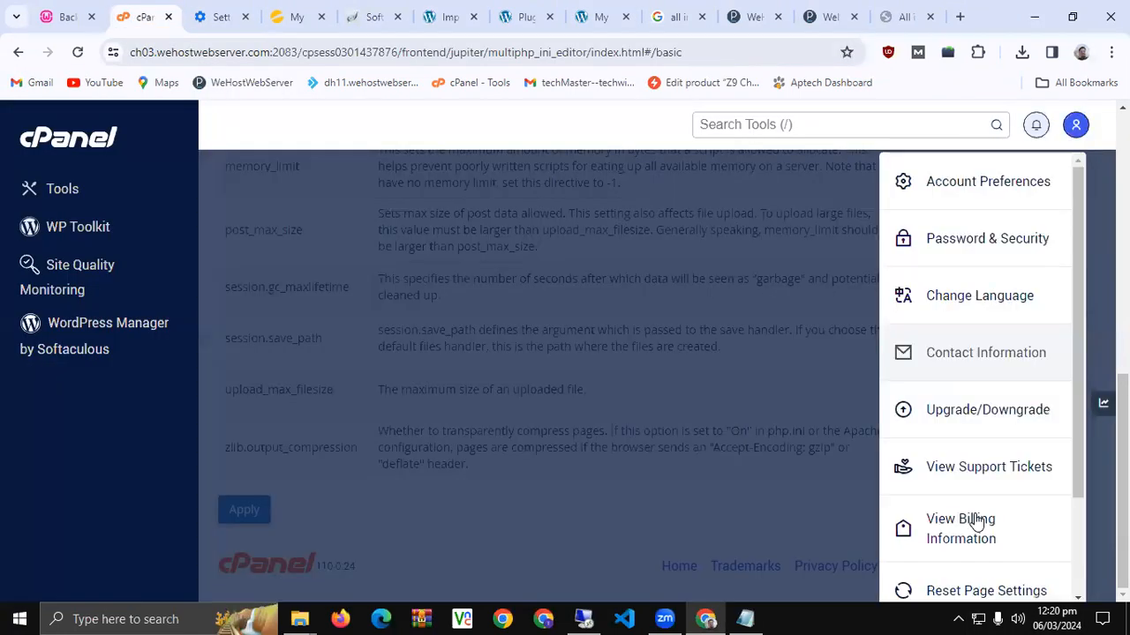
{"action": "scroll", "coordinate": [971, 522], "scroll_direction": "down", "scroll_amount": 3}
{"action": "left_click", "coordinate": [724, 502]}
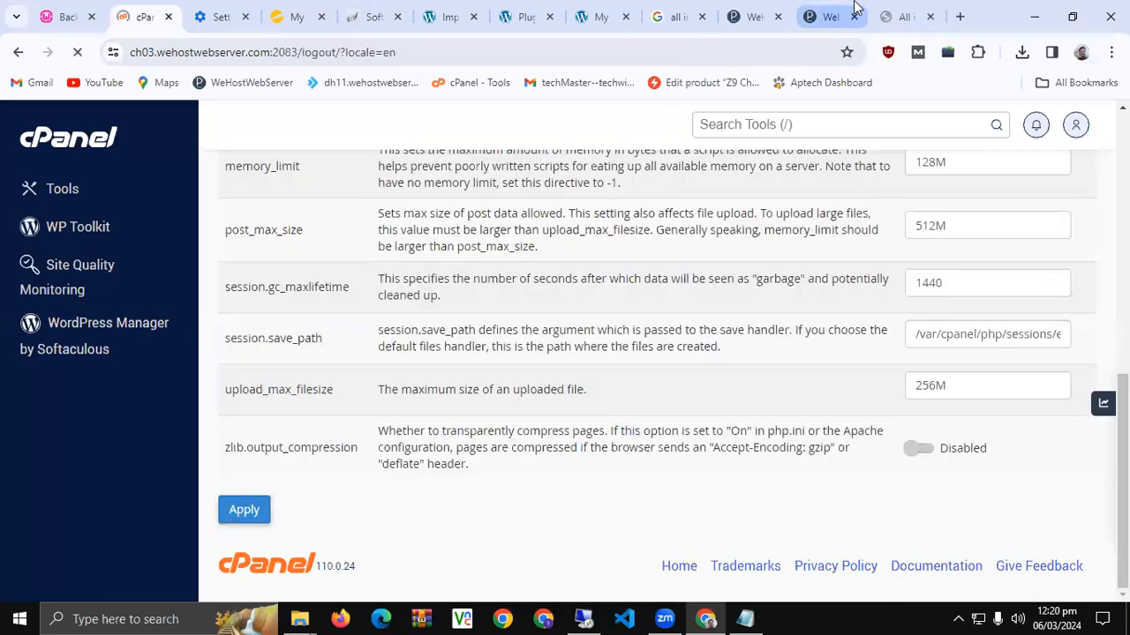
{"action": "left_click", "coordinate": [847, 6]}
Log out of Plesk from its account menu and close the Chrome window
{"action": "left_click", "coordinate": [754, 4]}
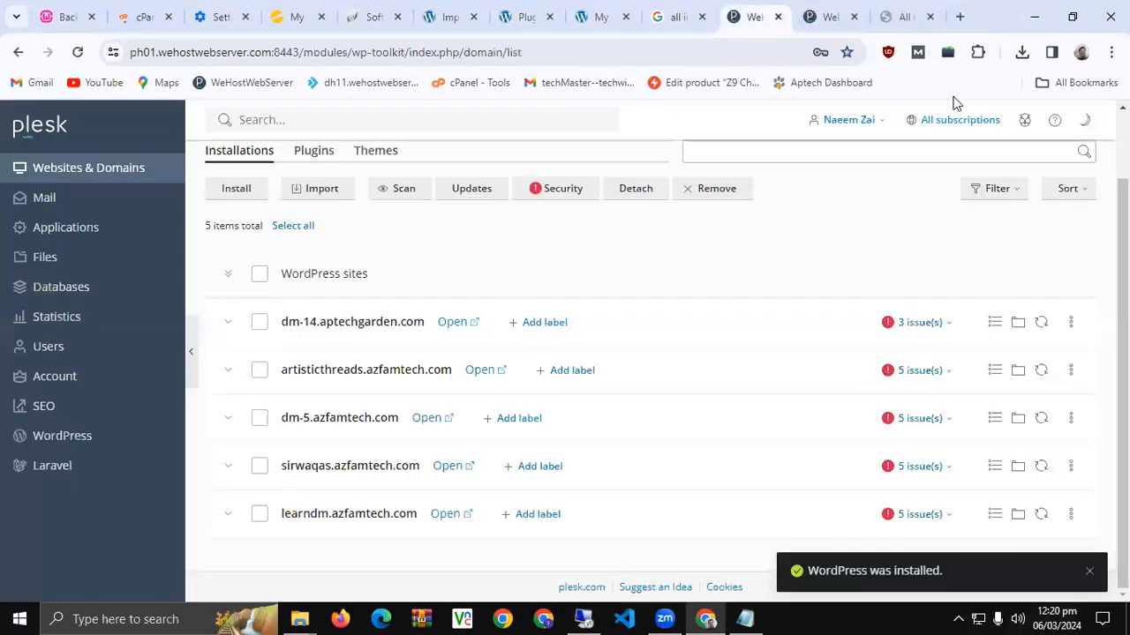
{"action": "left_click", "coordinate": [830, 16]}
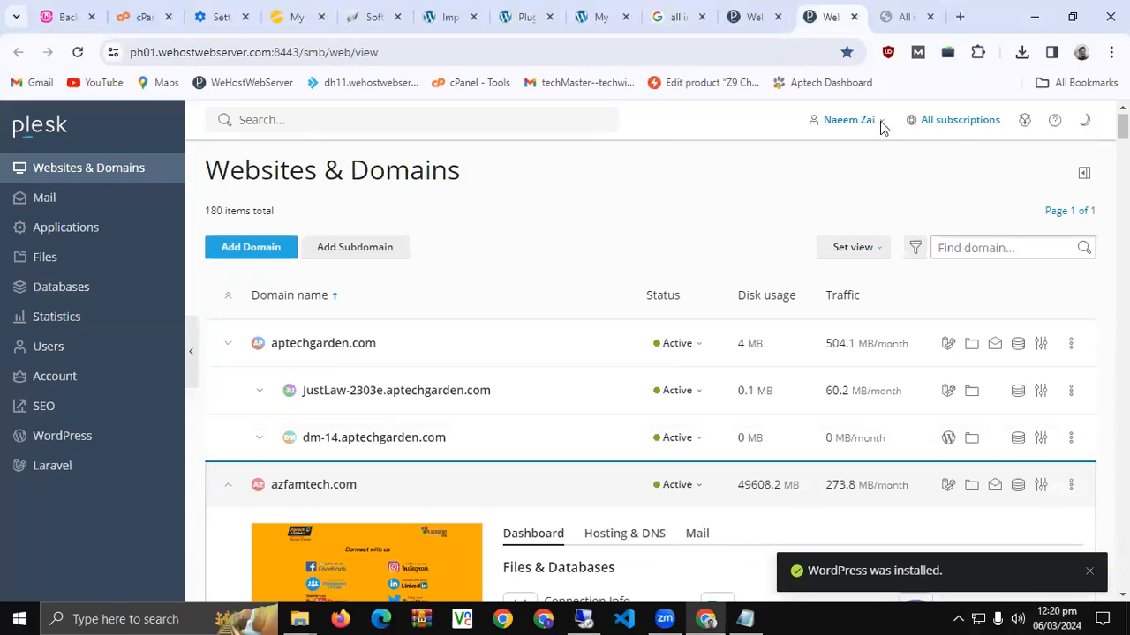
{"action": "left_click", "coordinate": [834, 122]}
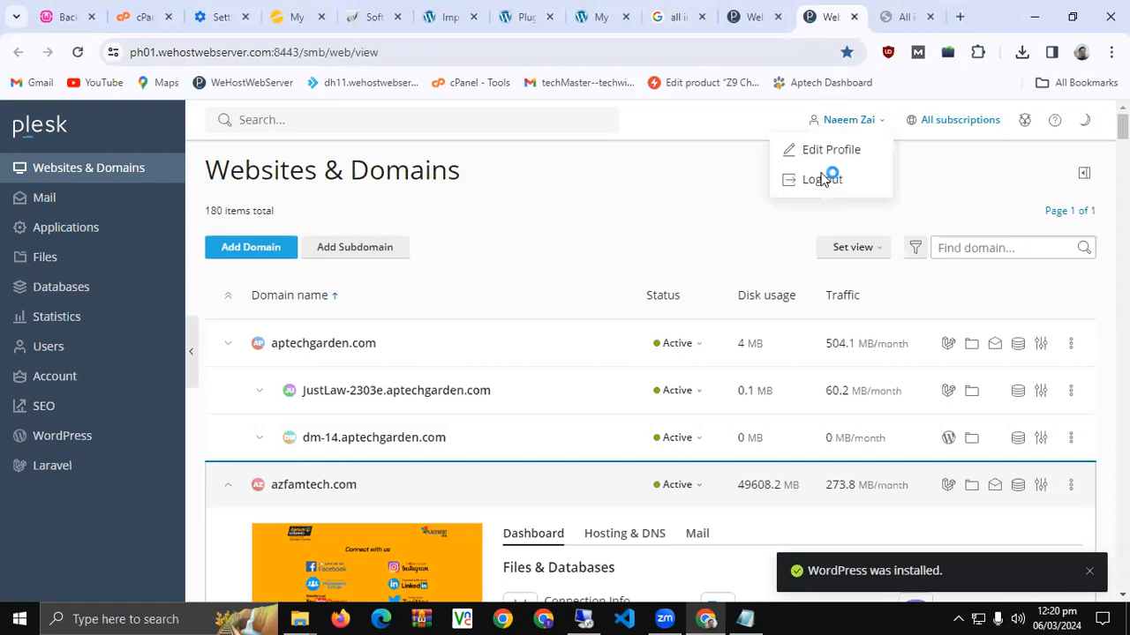
{"action": "left_click", "coordinate": [822, 181]}
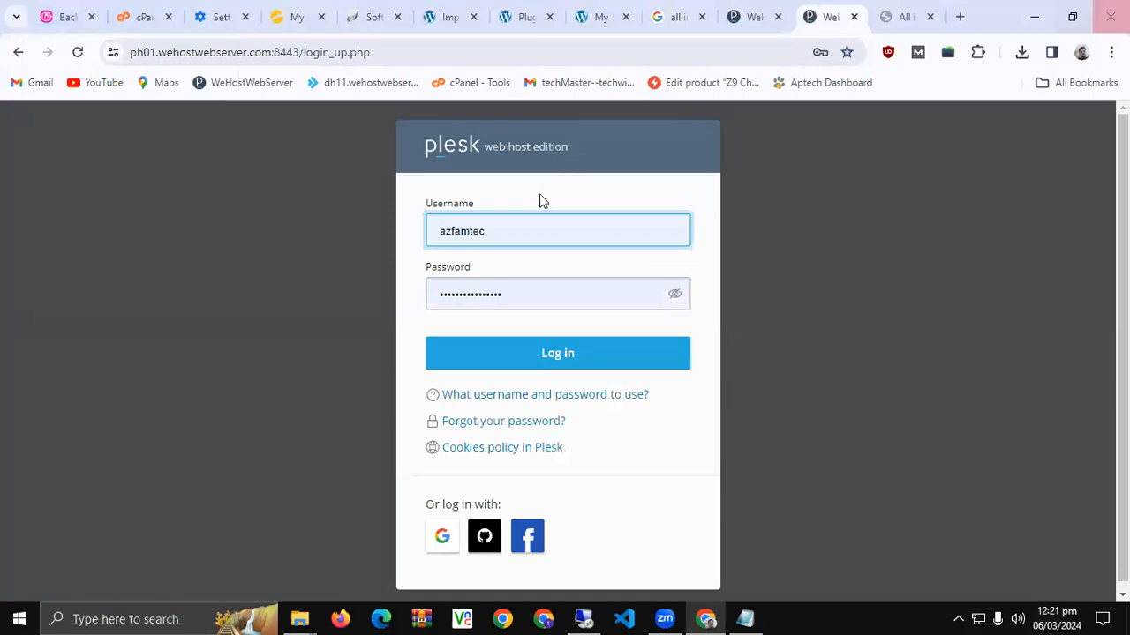
{"action": "left_click", "coordinate": [1110, 17]}
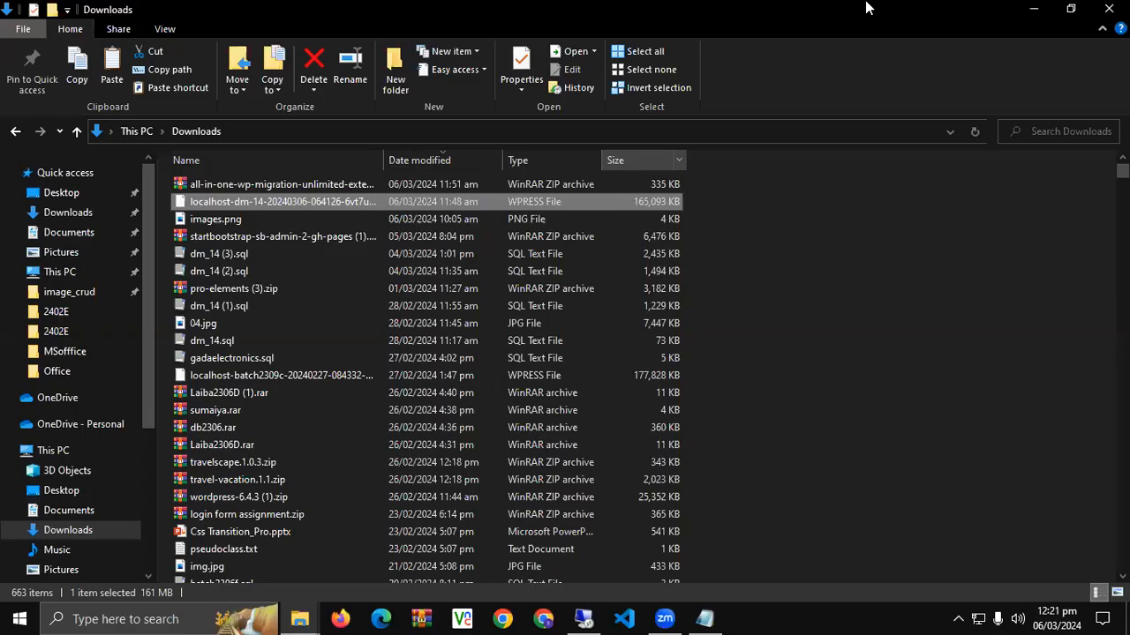
Try importing the dm-14 .wpress backup from the Desktop and dismiss the unable-to-import message
{"action": "left_click", "coordinate": [590, 618]}
{"action": "left_click", "coordinate": [265, 618]}
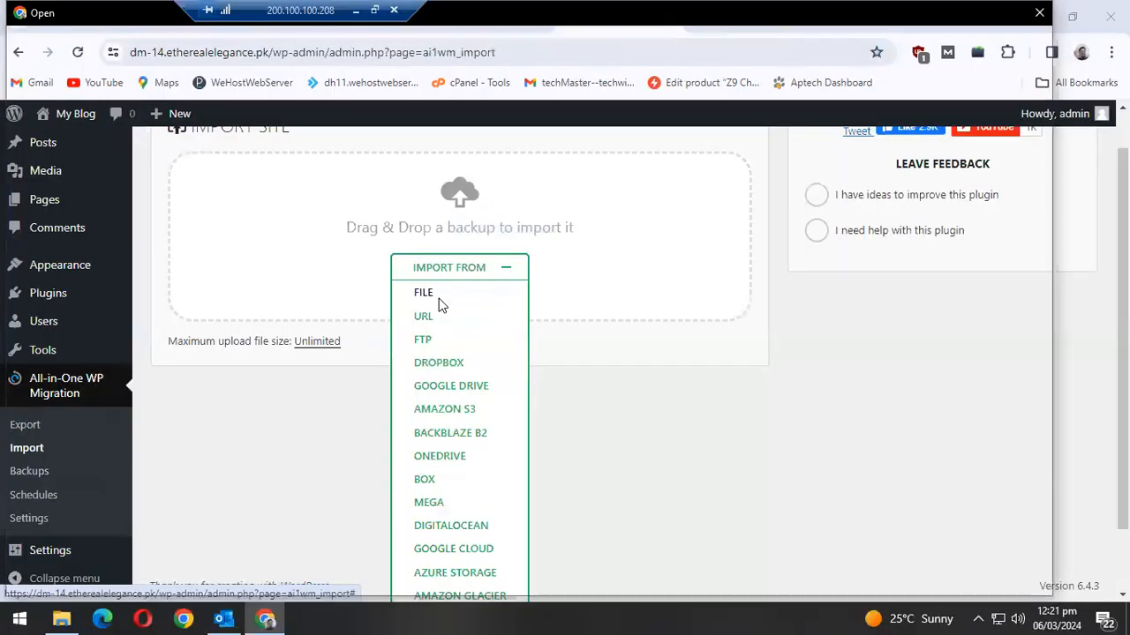
{"action": "left_click", "coordinate": [438, 299]}
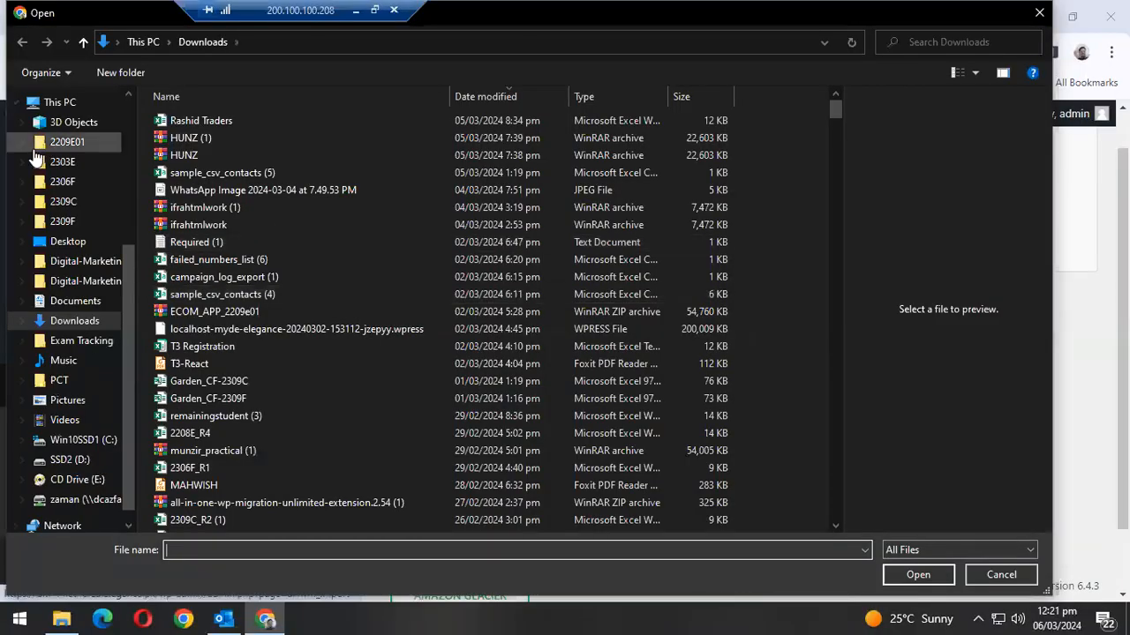
{"action": "left_click", "coordinate": [62, 241]}
{"action": "double_click", "coordinate": [233, 120]}
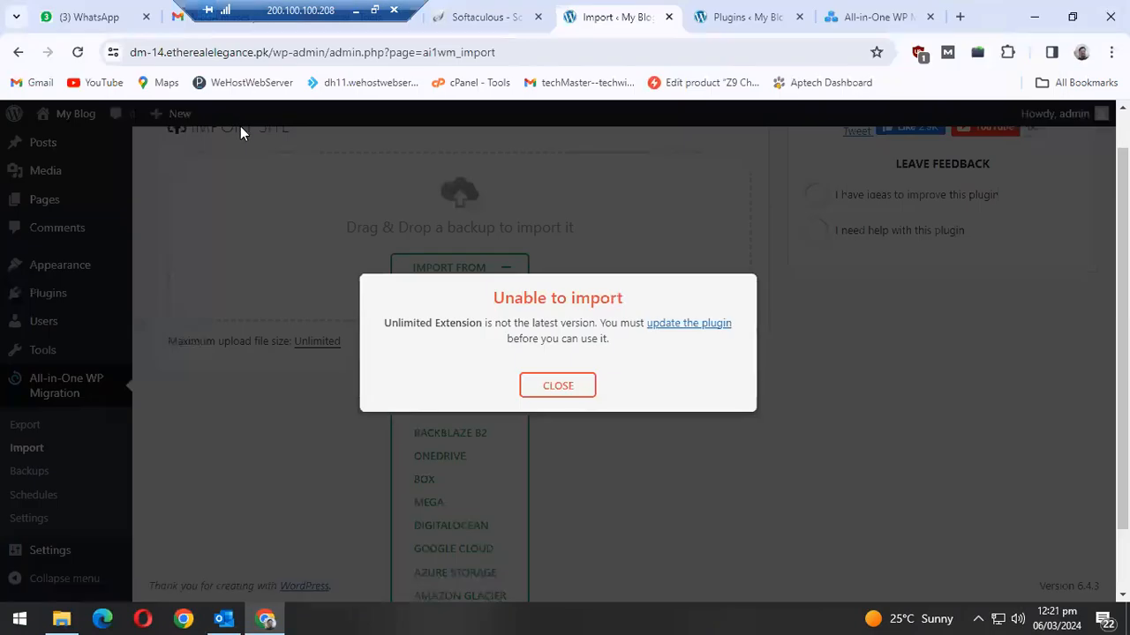
{"action": "left_click", "coordinate": [590, 388]}
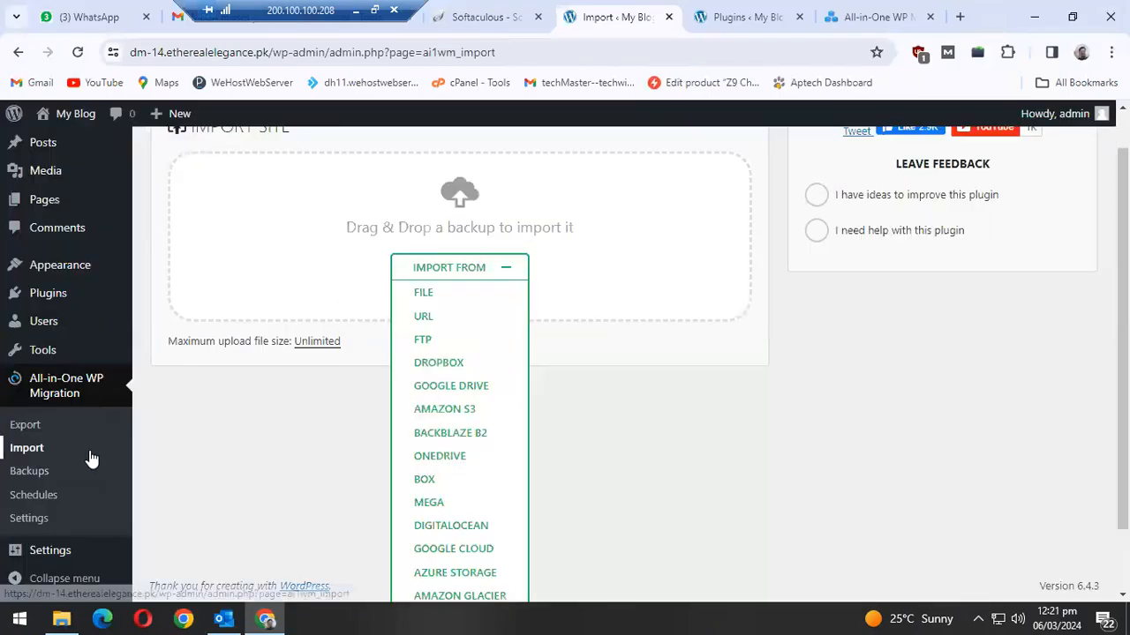
Deactivate the All-in-One WP Migration Unlimited Extension and copy its full plugin name
{"action": "scroll", "coordinate": [92, 389], "scroll_direction": "down", "scroll_amount": 1}
{"action": "mouse_move", "coordinate": [77, 219]}
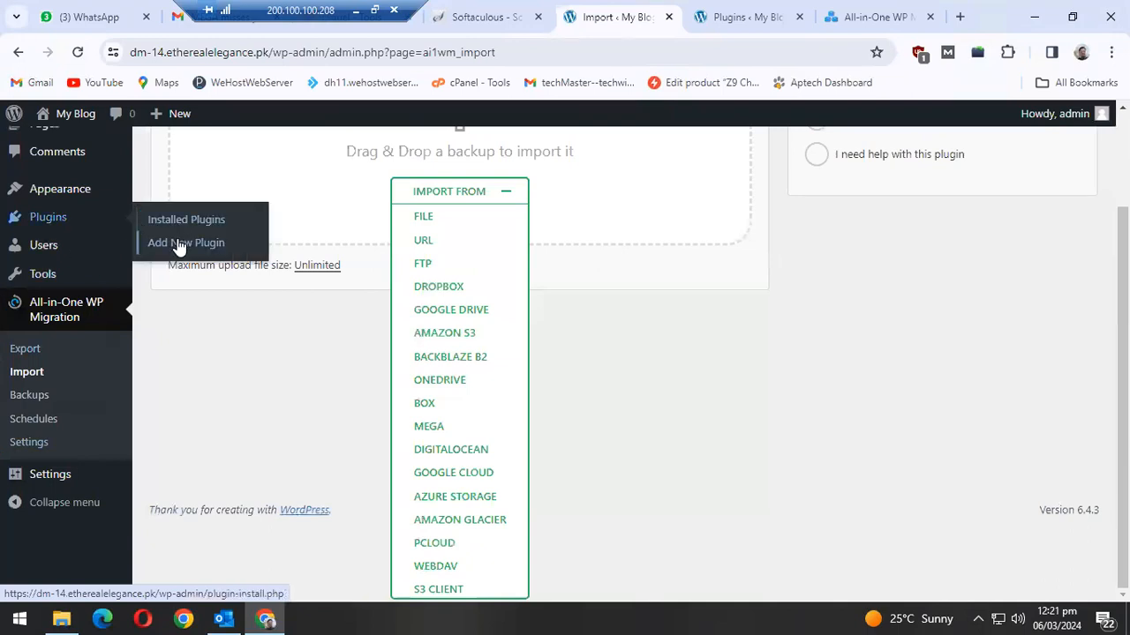
{"action": "left_click", "coordinate": [188, 229]}
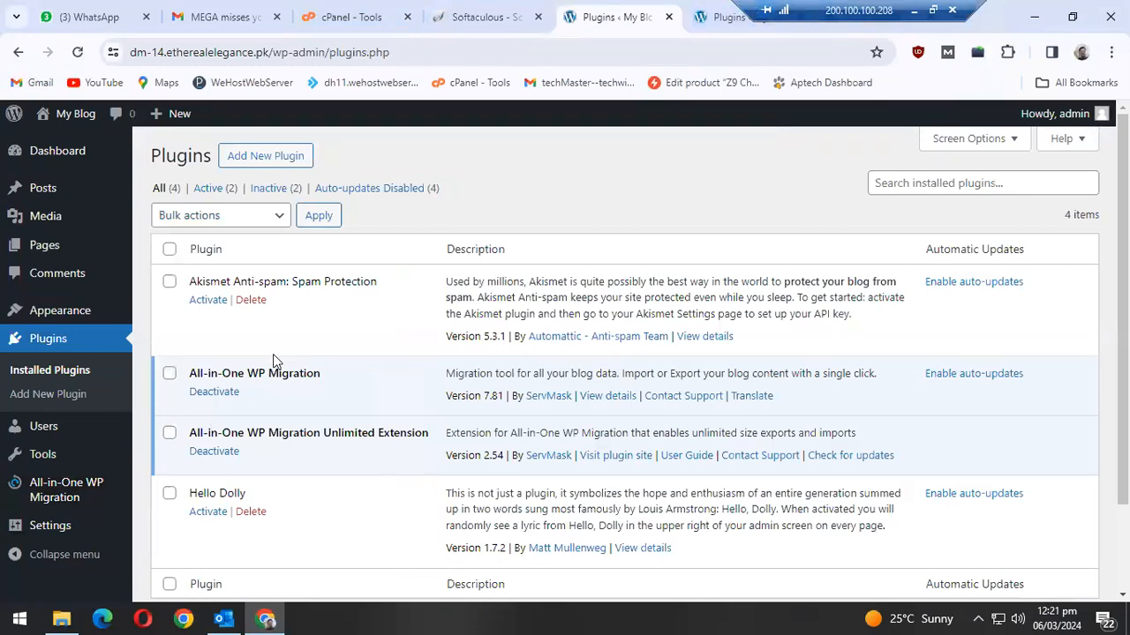
{"action": "left_click", "coordinate": [218, 454]}
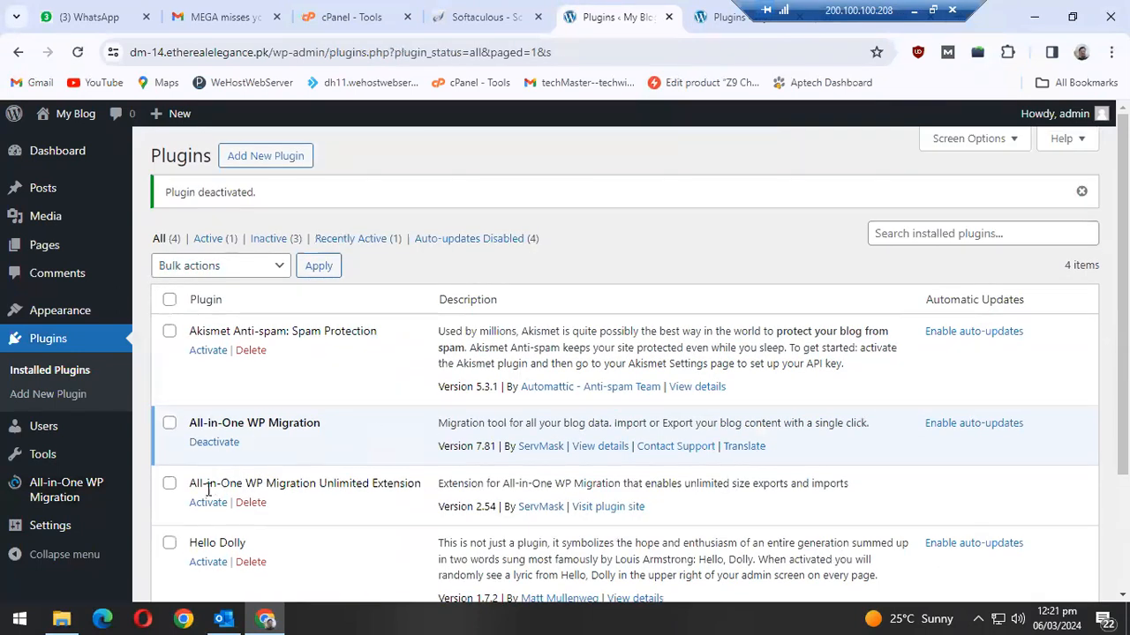
{"action": "left_click_drag", "start_coordinate": [192, 491], "coordinate": [423, 498]}
{"action": "key", "text": "ctrl+c"}
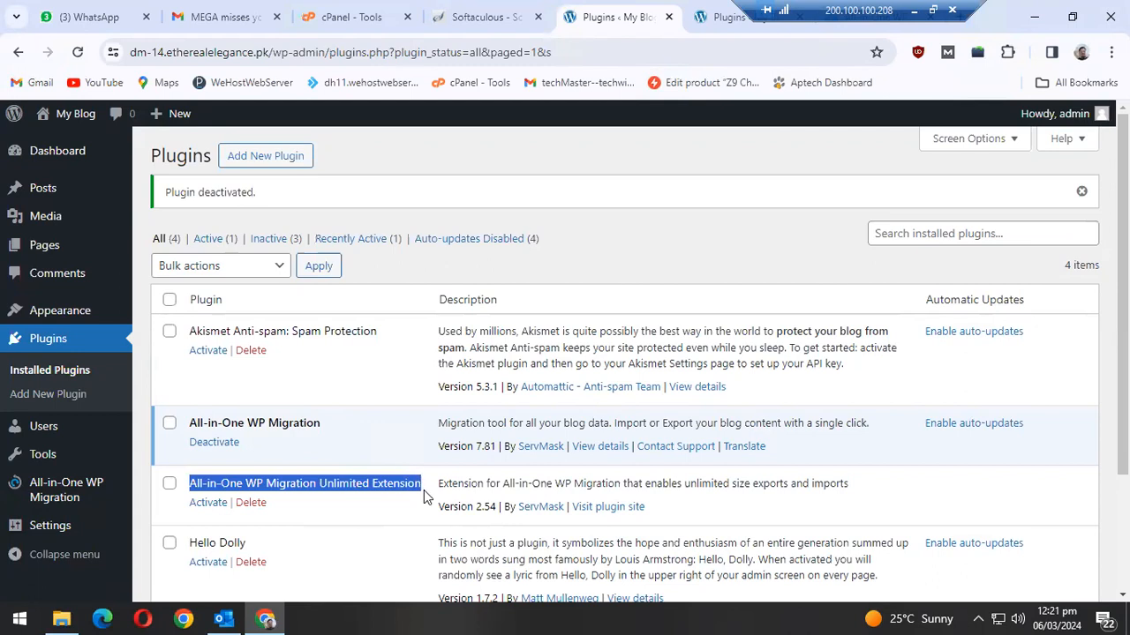
{"action": "left_click_drag", "start_coordinate": [749, 9], "coordinate": [477, 7]}
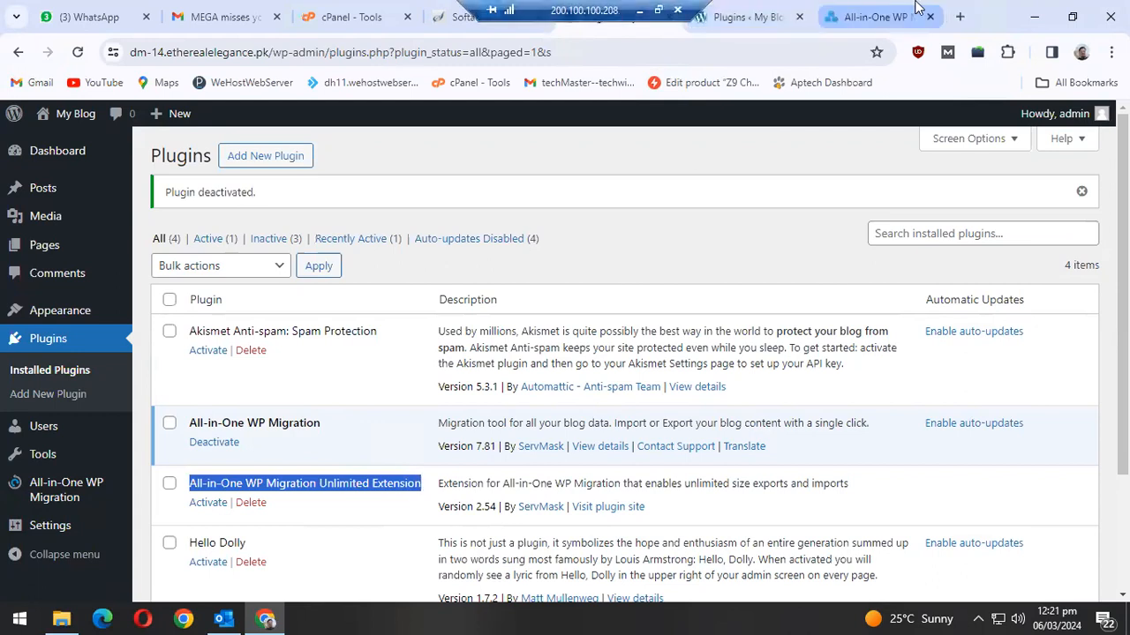
{"action": "left_click", "coordinate": [912, 7]}
Search Google for the pasted extension name, refined to its latest version
{"action": "left_click", "coordinate": [812, 48]}
{"action": "key", "text": "ctrl+v"}
{"action": "key", "text": "Return"}
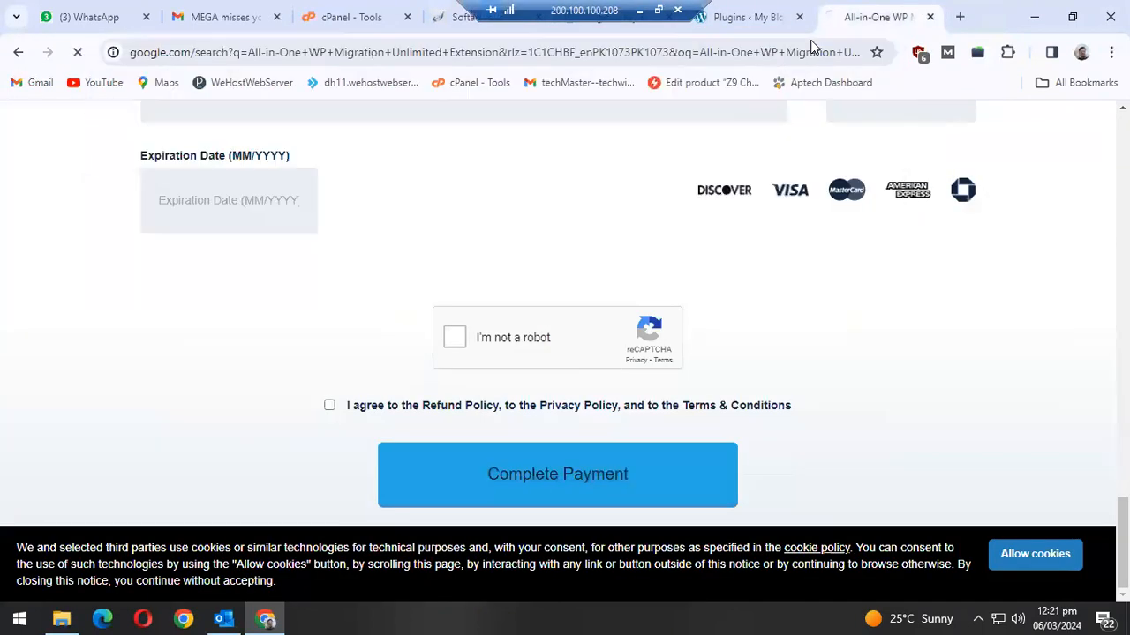
{"action": "left_click", "coordinate": [458, 135]}
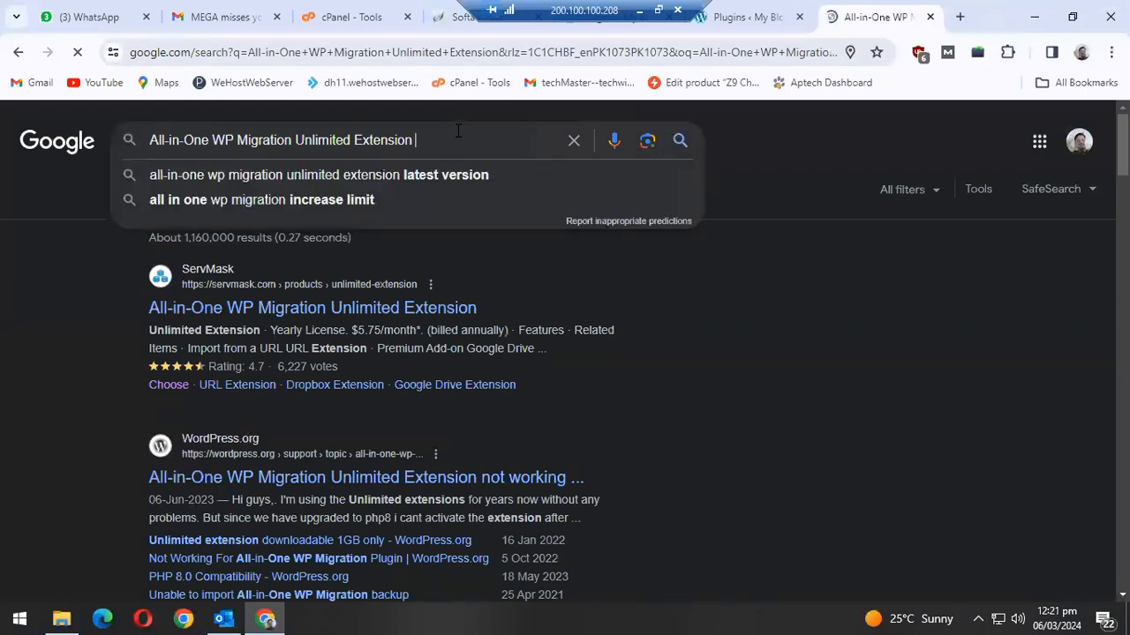
{"action": "left_click", "coordinate": [415, 174]}
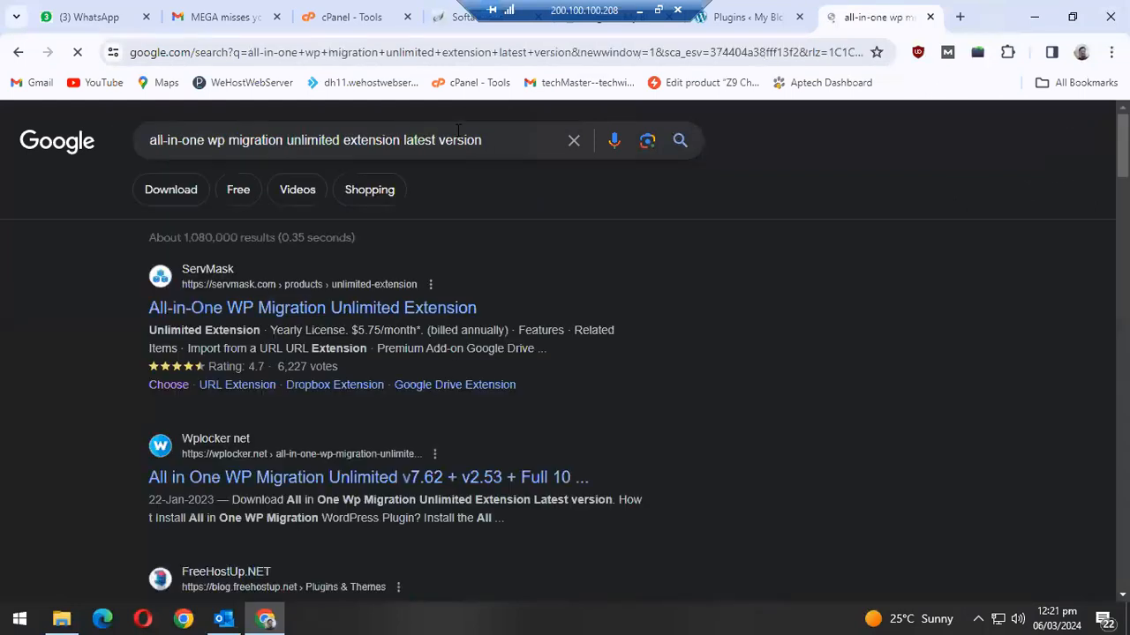
Open the NullGrab result for the Unlimited Extension in a new tab and read it
{"action": "scroll", "coordinate": [350, 257], "scroll_direction": "down", "scroll_amount": 3}
{"action": "scroll", "coordinate": [352, 259], "scroll_direction": "down", "scroll_amount": 8}
{"action": "scroll", "coordinate": [352, 255], "scroll_direction": "down", "scroll_amount": 4}
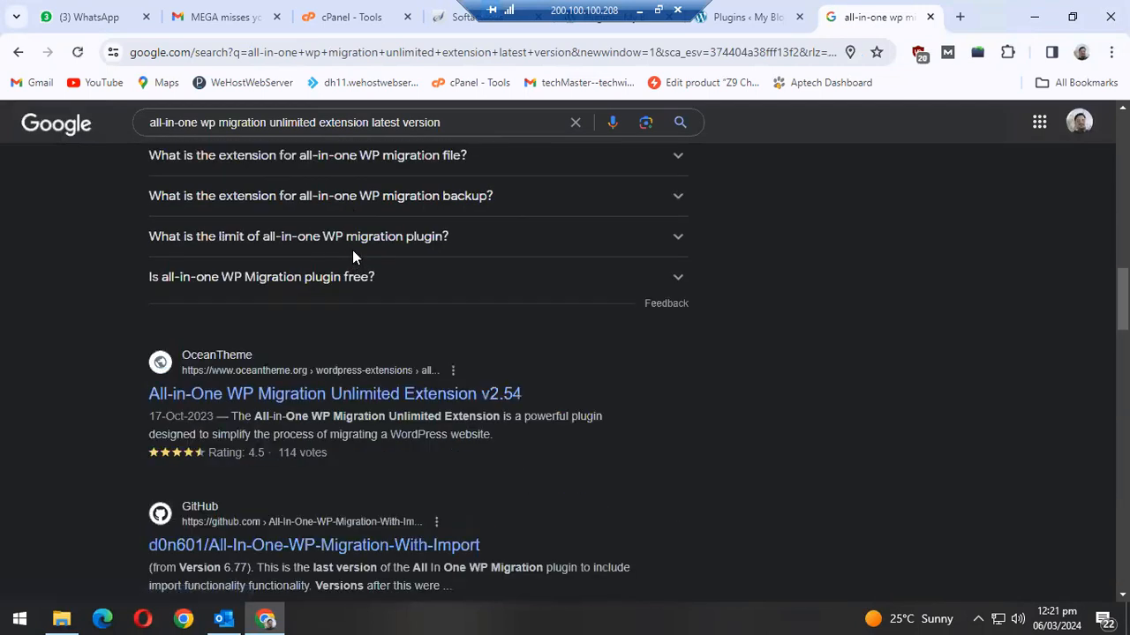
{"action": "scroll", "coordinate": [352, 221], "scroll_direction": "up", "scroll_amount": 2}
{"action": "middle_click", "coordinate": [371, 185]}
{"action": "scroll", "coordinate": [333, 282], "scroll_direction": "down", "scroll_amount": 4}
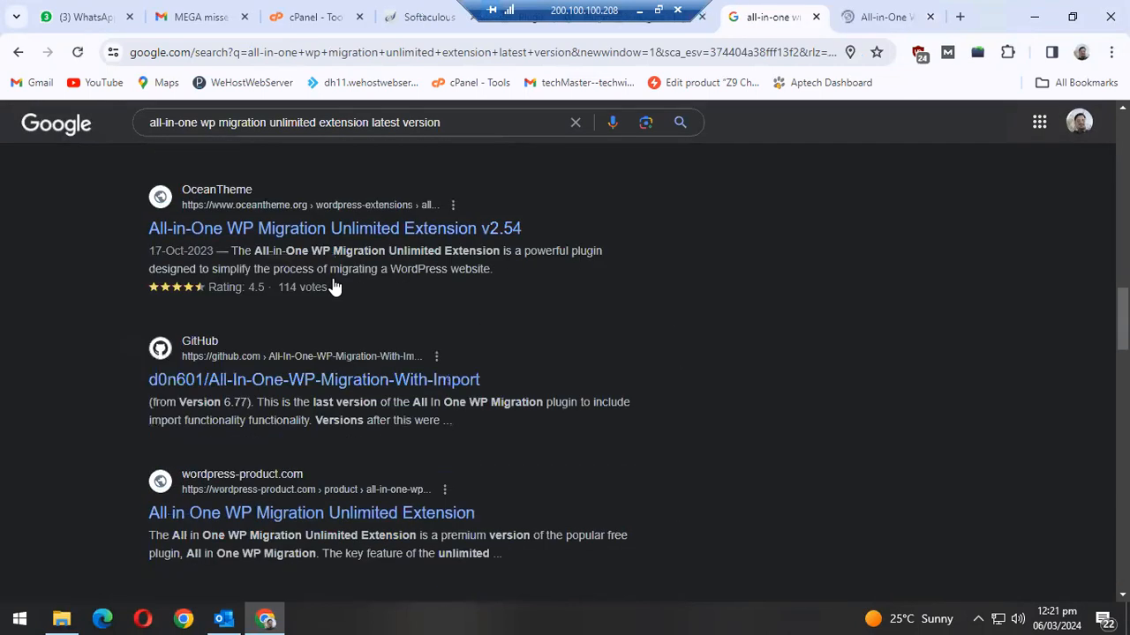
{"action": "key", "text": "ctrl+Tab"}
{"action": "scroll", "coordinate": [381, 318], "scroll_direction": "down", "scroll_amount": 15}
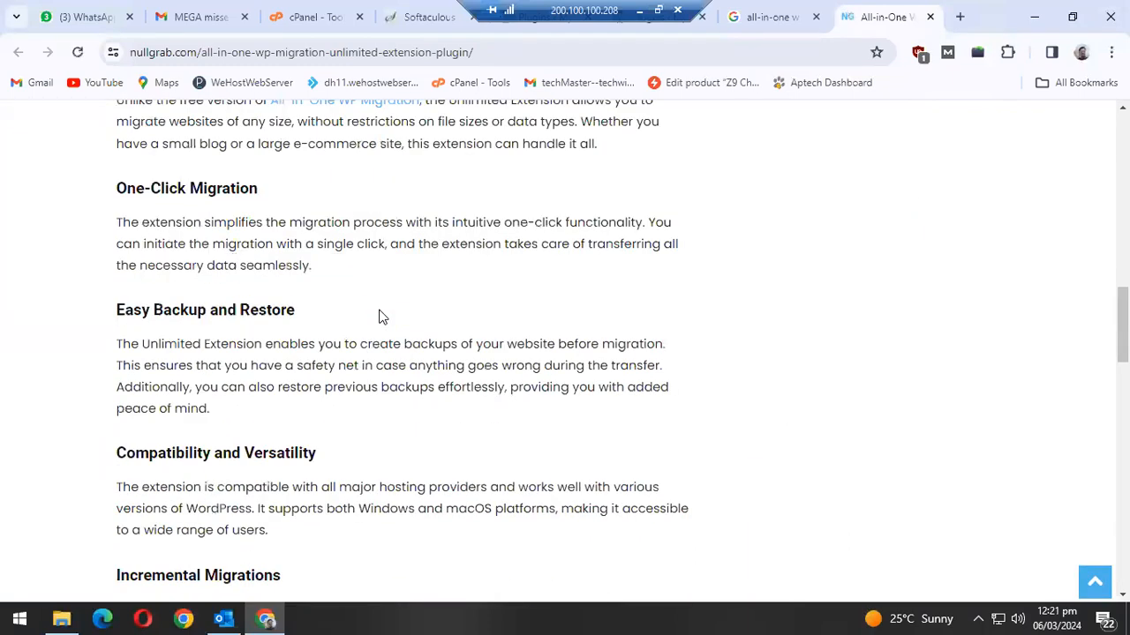
{"action": "scroll", "coordinate": [380, 316], "scroll_direction": "down", "scroll_amount": 8}
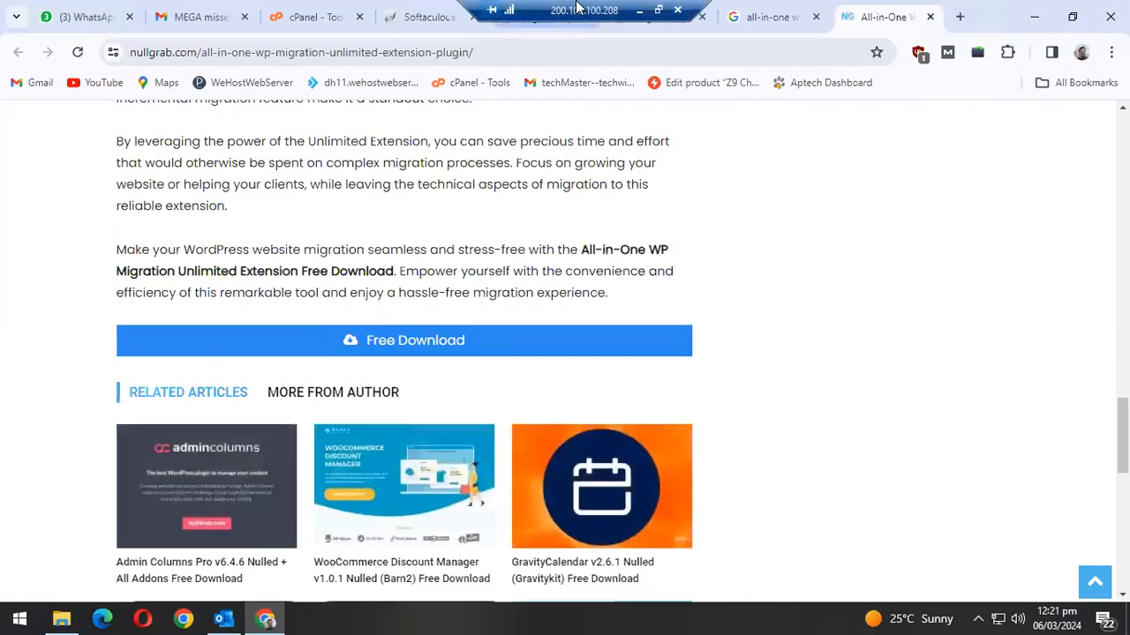
In MultiPHP INI Editor, apply post_max_size 512M and upload_max_filesize 256M to dm-14.etherealelegance.pk
{"action": "left_click", "coordinate": [311, 17]}
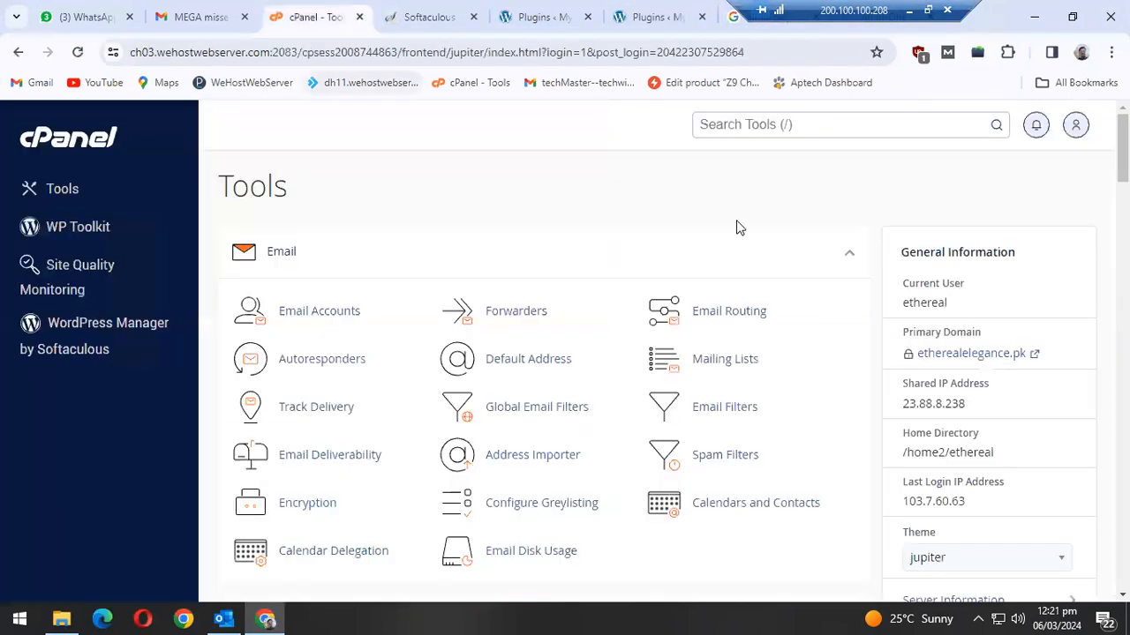
{"action": "left_click", "coordinate": [808, 128]}
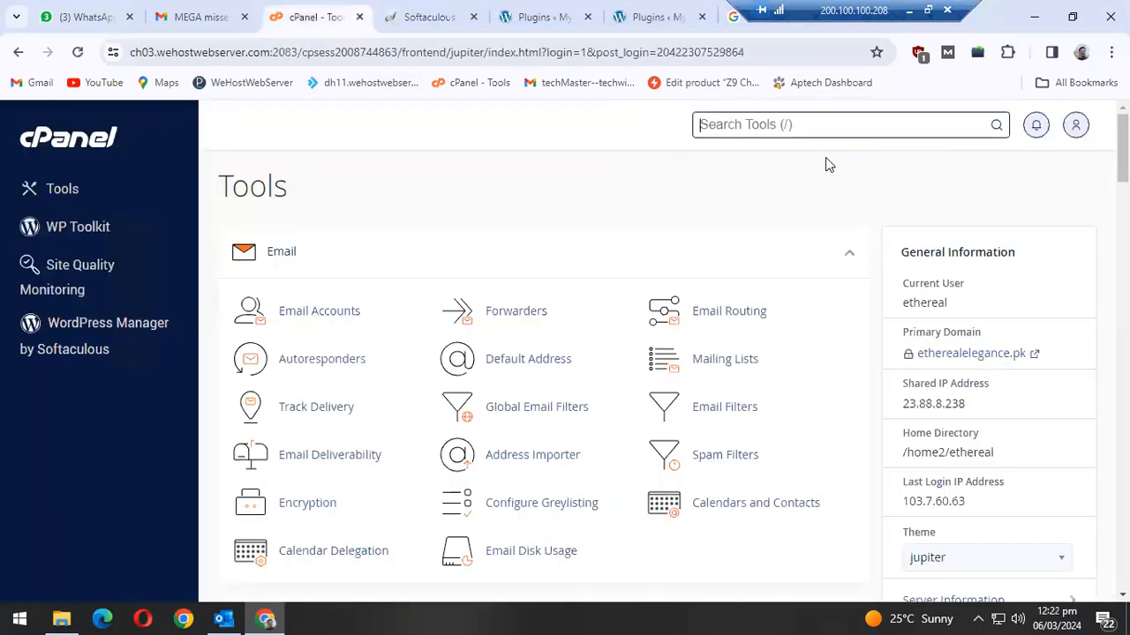
{"action": "type", "text": "ini"}
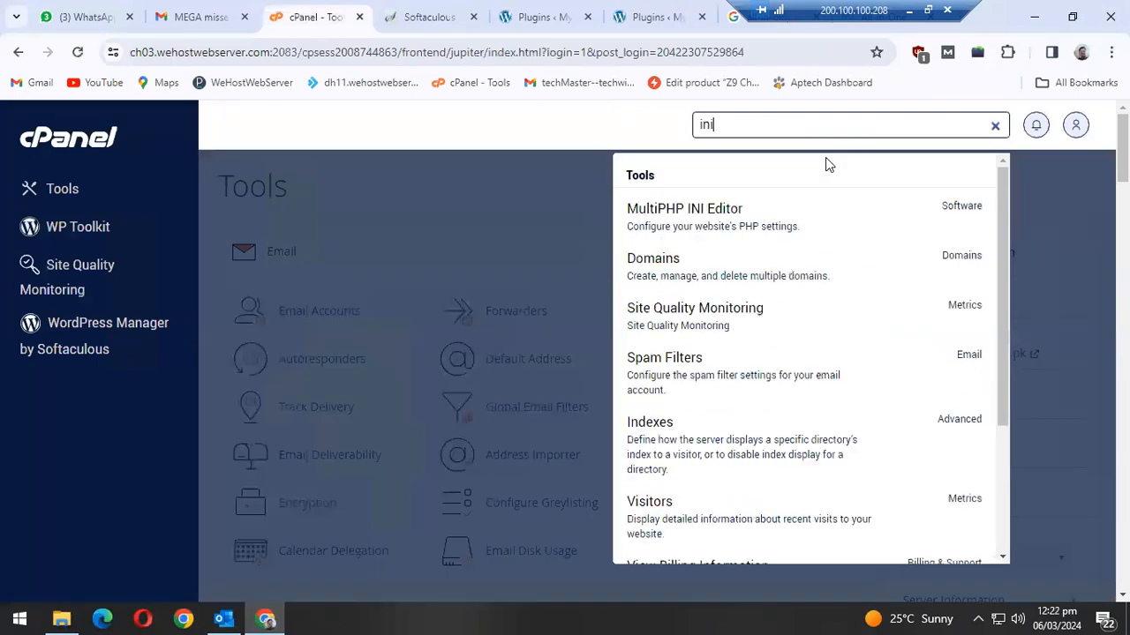
{"action": "left_click", "coordinate": [767, 232]}
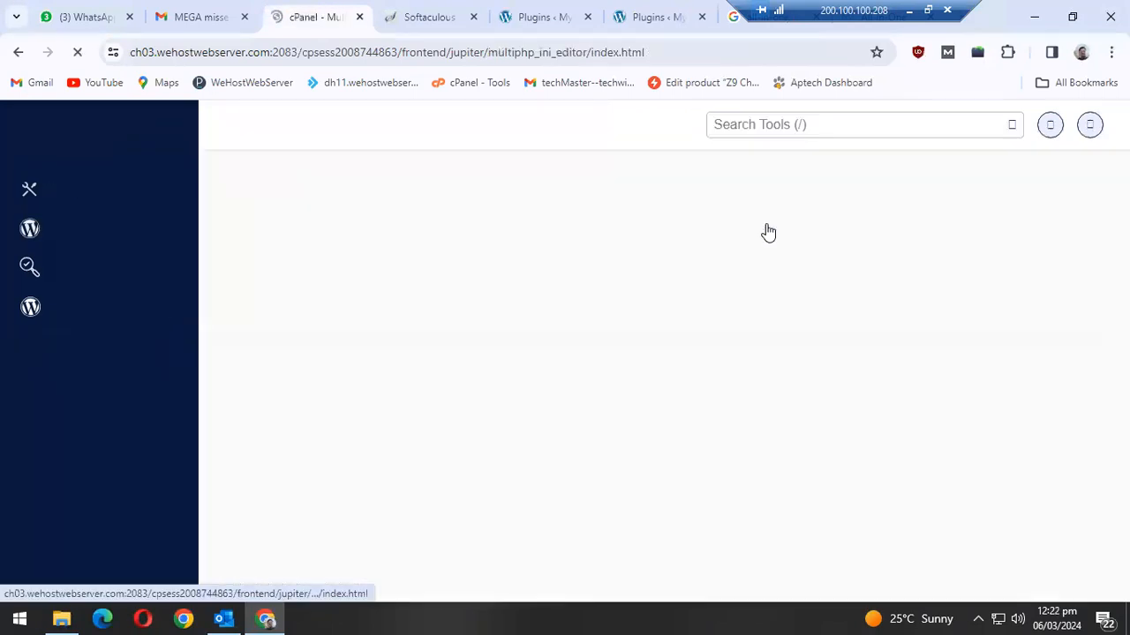
{"action": "left_click", "coordinate": [353, 428]}
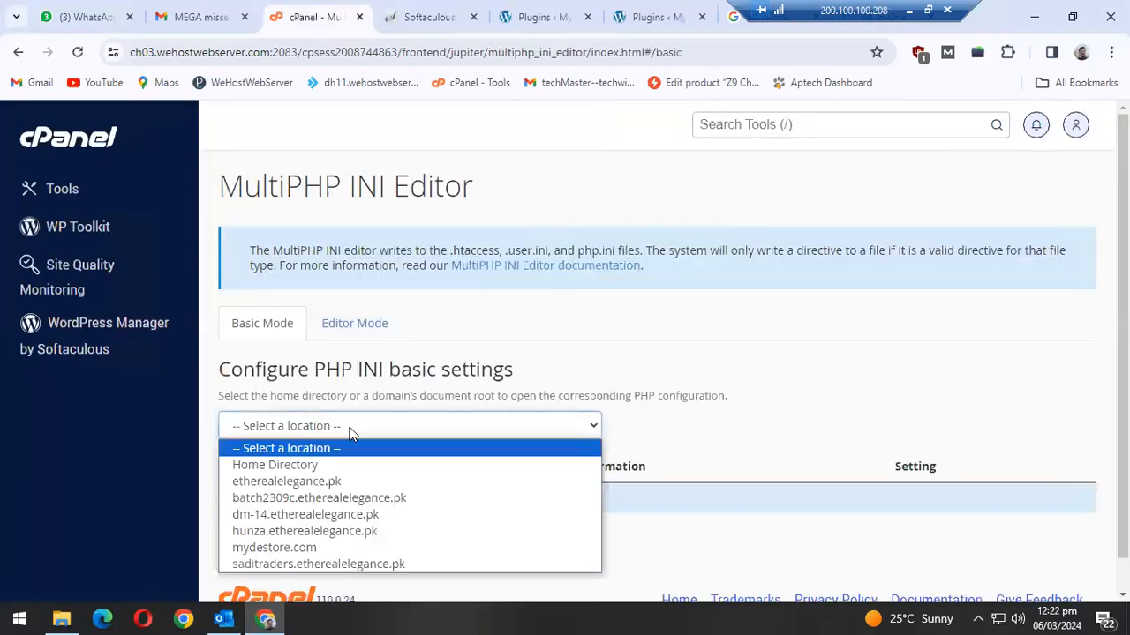
{"action": "left_click", "coordinate": [369, 519]}
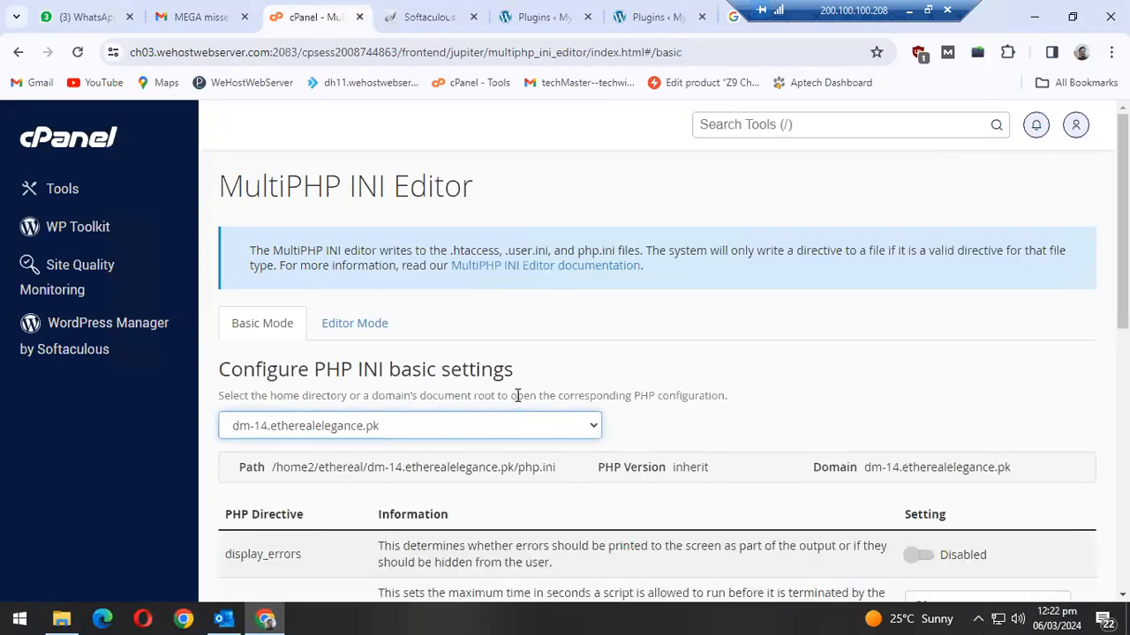
{"action": "scroll", "coordinate": [517, 396], "scroll_direction": "down", "scroll_amount": 5}
{"action": "scroll", "coordinate": [757, 433], "scroll_direction": "down", "scroll_amount": 2}
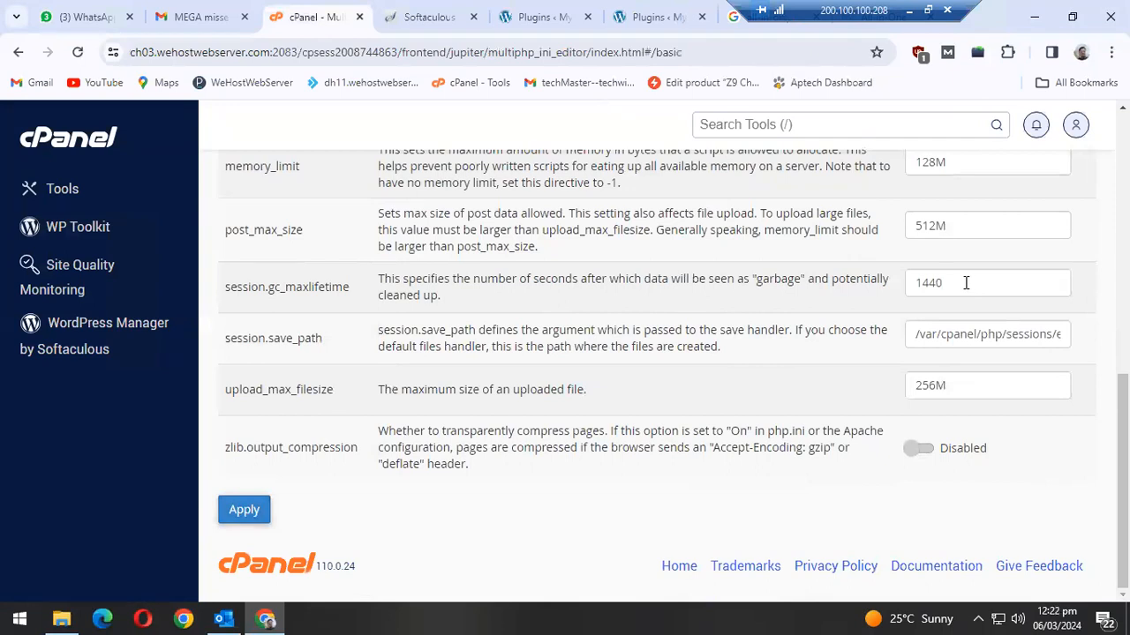
{"action": "left_click", "coordinate": [236, 512]}
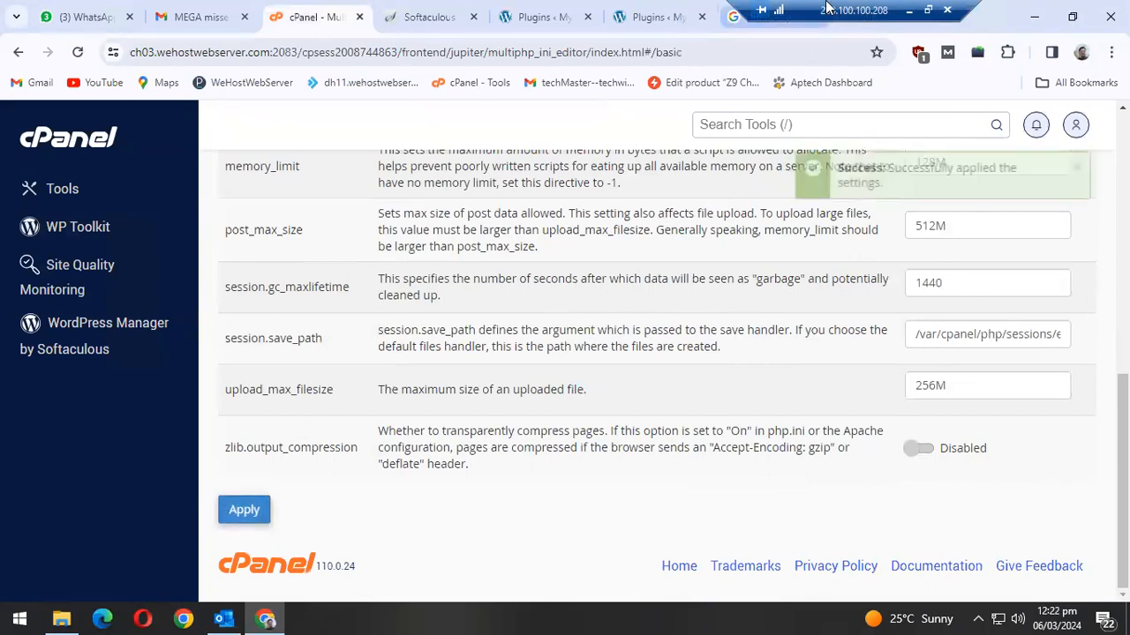
Import the localhost-dm-14 .wpress file from a local file, then return to the extension search results
{"action": "left_click", "coordinate": [566, 10]}
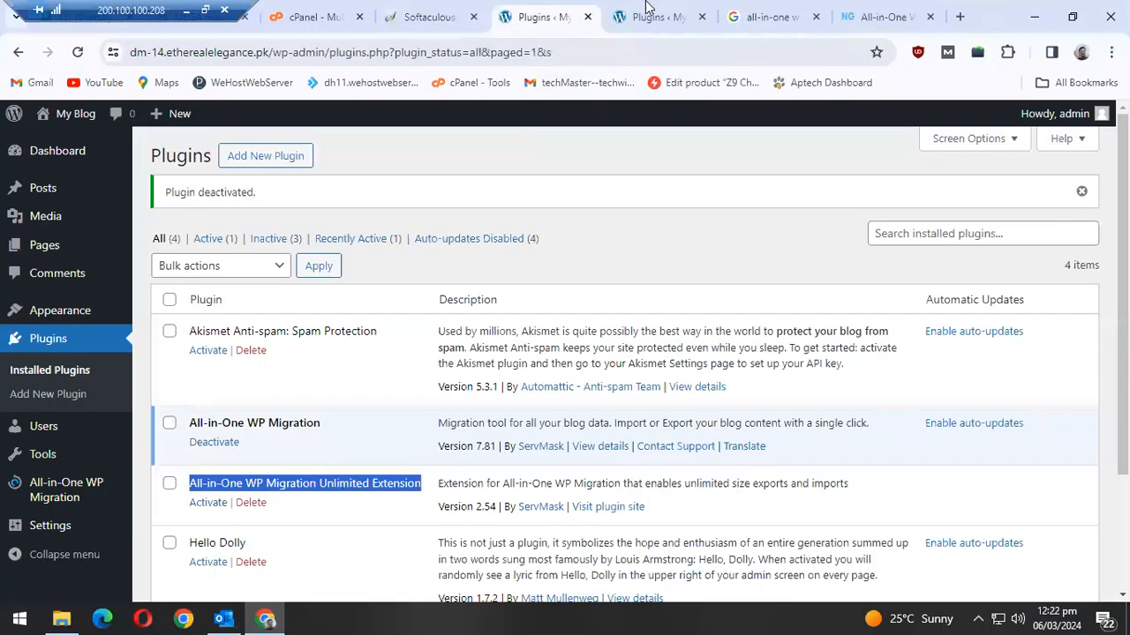
{"action": "left_click", "coordinate": [649, 11]}
{"action": "mouse_move", "coordinate": [89, 494]}
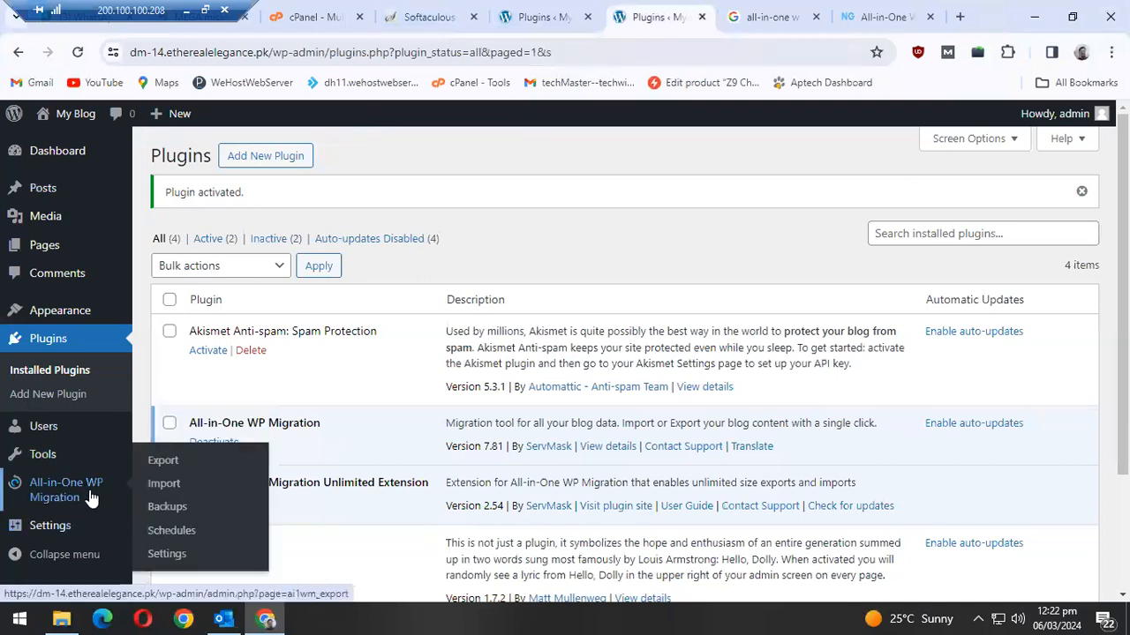
{"action": "left_click", "coordinate": [181, 488]}
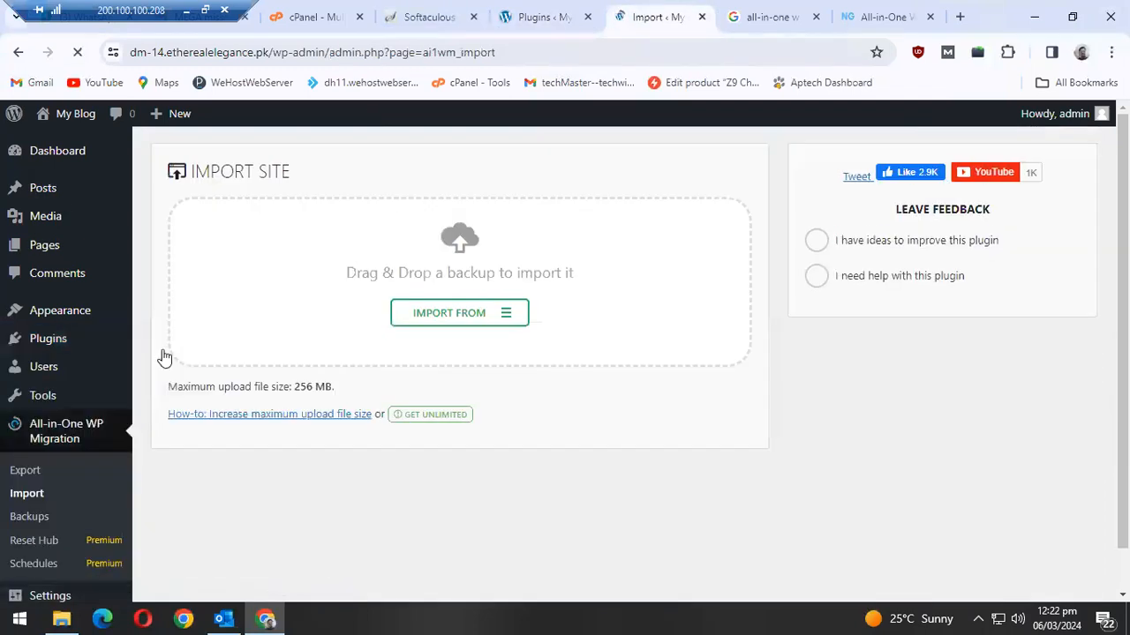
{"action": "left_click", "coordinate": [437, 316]}
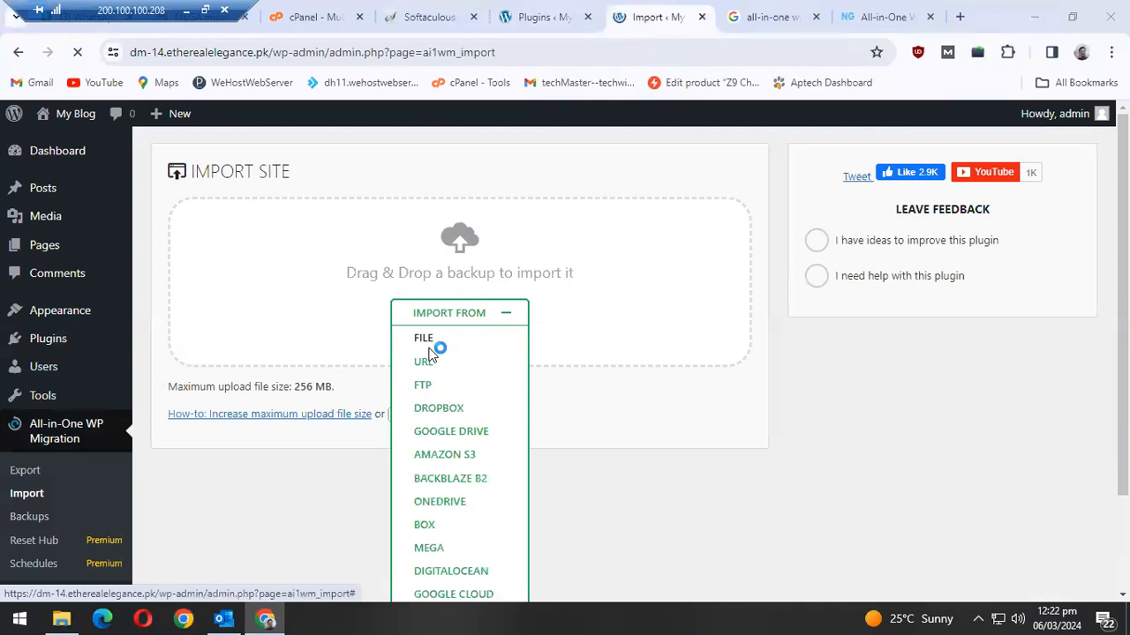
{"action": "left_click", "coordinate": [446, 341]}
{"action": "double_click", "coordinate": [233, 121]}
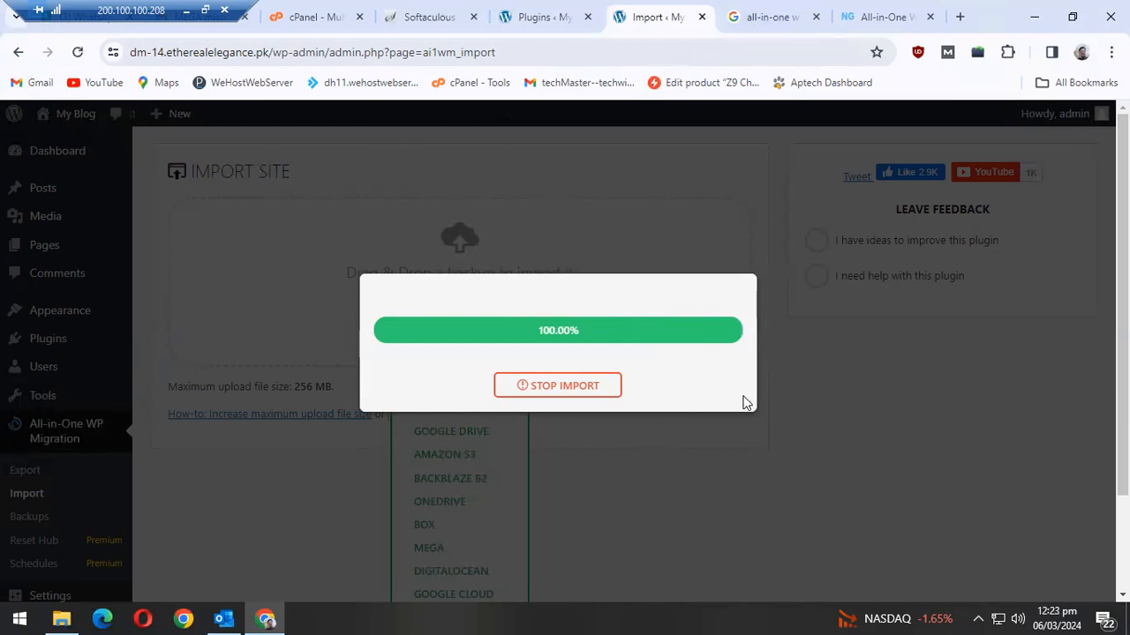
{"action": "left_click", "coordinate": [868, 19]}
{"action": "left_click", "coordinate": [766, 9]}
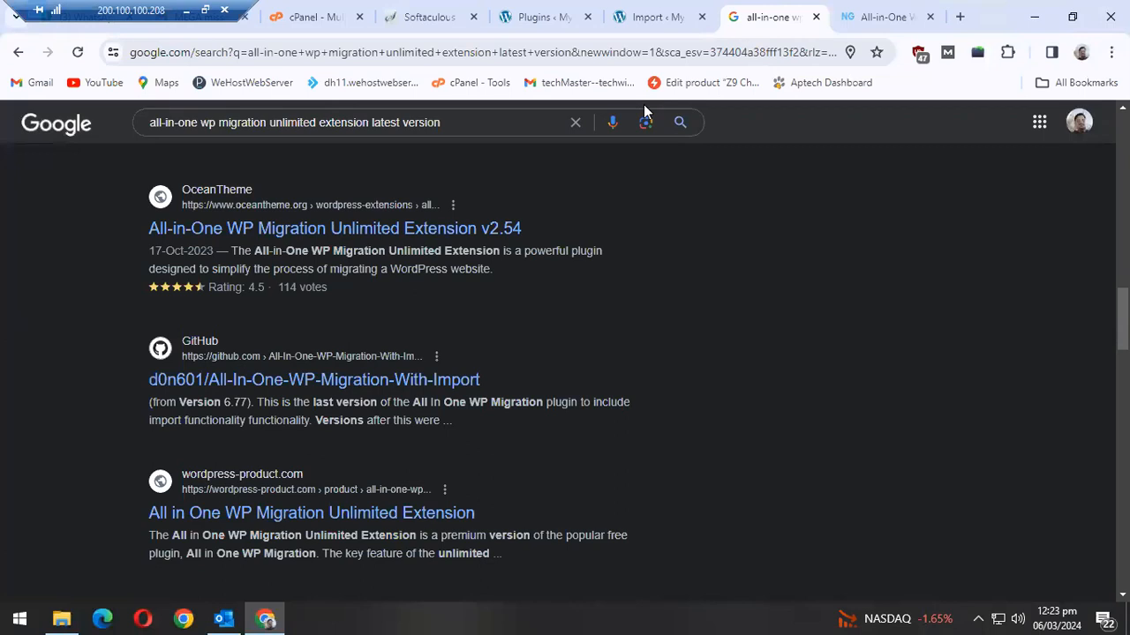
Browse more Unlimited Extension download sources, confirm the import finished, and minimize the remote session
{"action": "scroll", "coordinate": [507, 335], "scroll_direction": "down", "scroll_amount": 4}
{"action": "scroll", "coordinate": [508, 335], "scroll_direction": "down", "scroll_amount": 5}
{"action": "scroll", "coordinate": [508, 335], "scroll_direction": "up", "scroll_amount": 1}
{"action": "scroll", "coordinate": [508, 335], "scroll_direction": "down", "scroll_amount": 1}
{"action": "scroll", "coordinate": [508, 332], "scroll_direction": "down", "scroll_amount": 3}
{"action": "scroll", "coordinate": [508, 332], "scroll_direction": "up", "scroll_amount": 4}
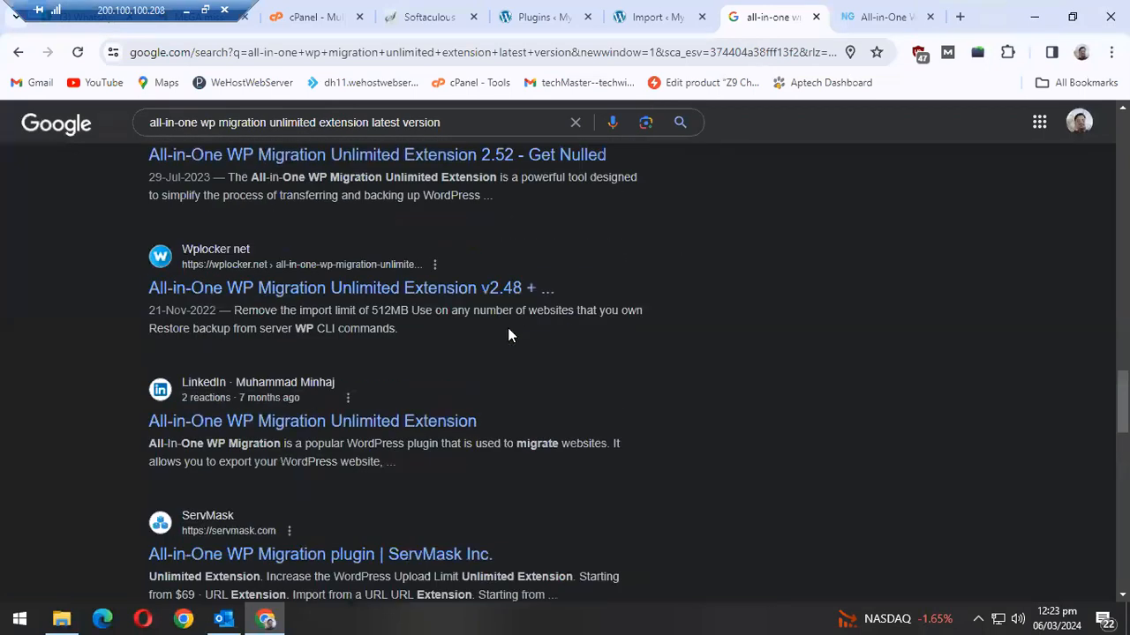
{"action": "scroll", "coordinate": [508, 332], "scroll_direction": "up", "scroll_amount": 1}
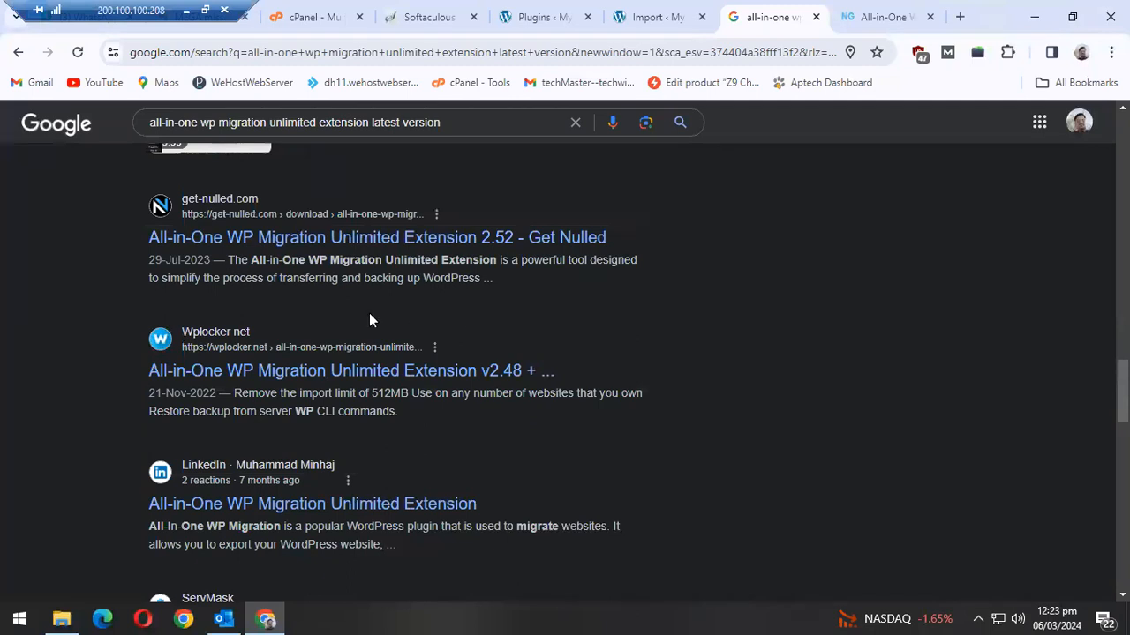
{"action": "scroll", "coordinate": [369, 321], "scroll_direction": "down", "scroll_amount": 2}
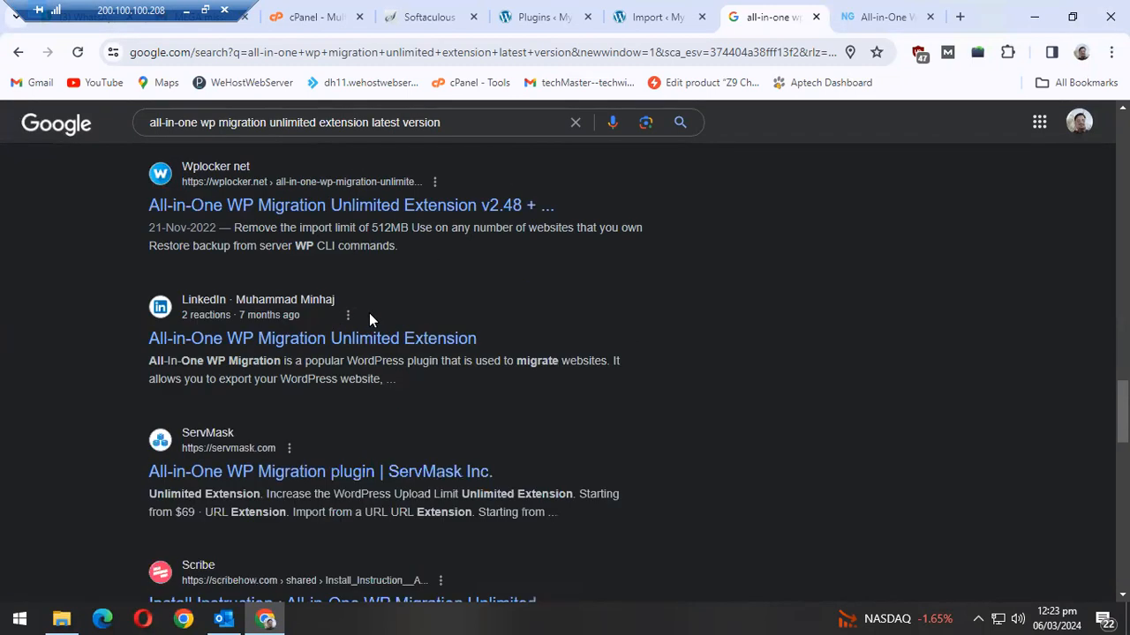
{"action": "scroll", "coordinate": [369, 320], "scroll_direction": "down", "scroll_amount": 2}
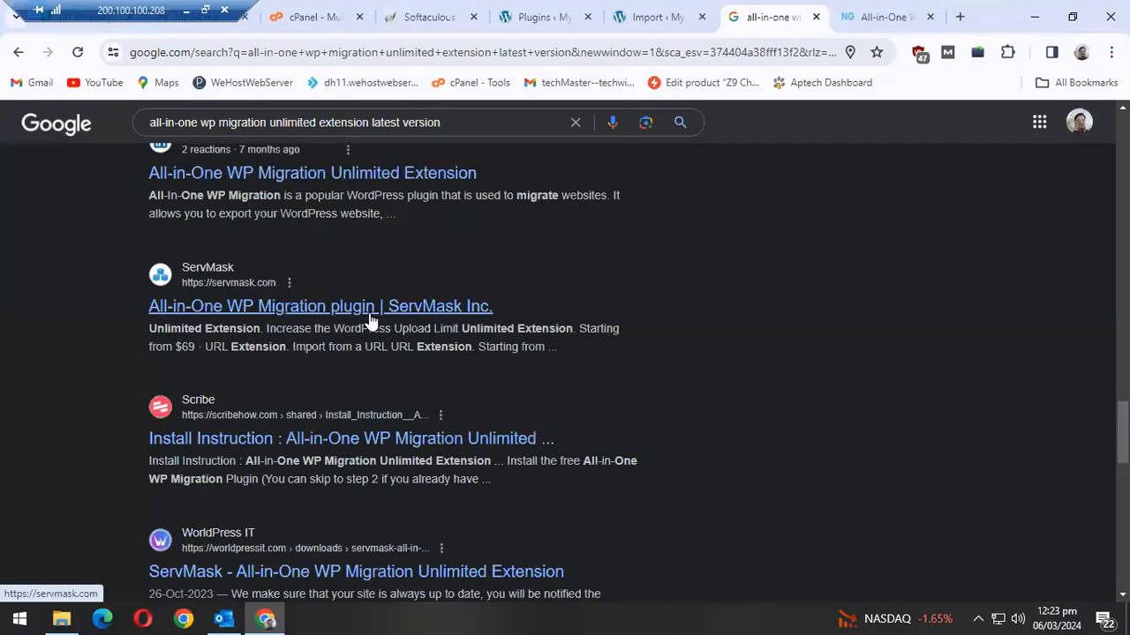
{"action": "scroll", "coordinate": [371, 322], "scroll_direction": "down", "scroll_amount": 2}
{"action": "left_click", "coordinate": [618, 12]}
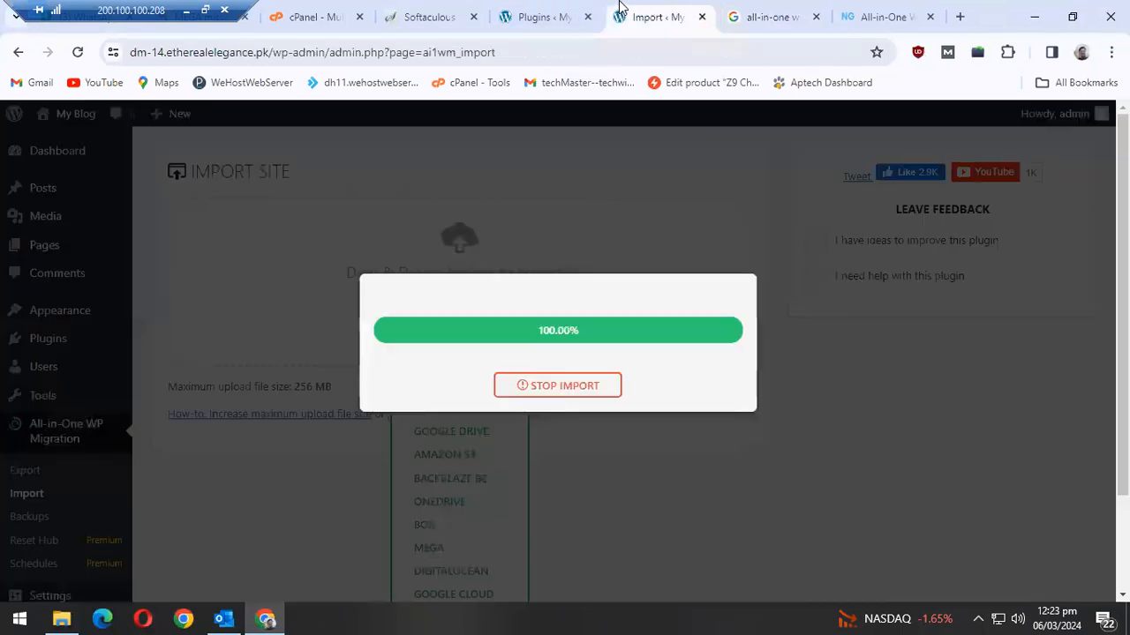
{"action": "left_click", "coordinate": [186, 10]}
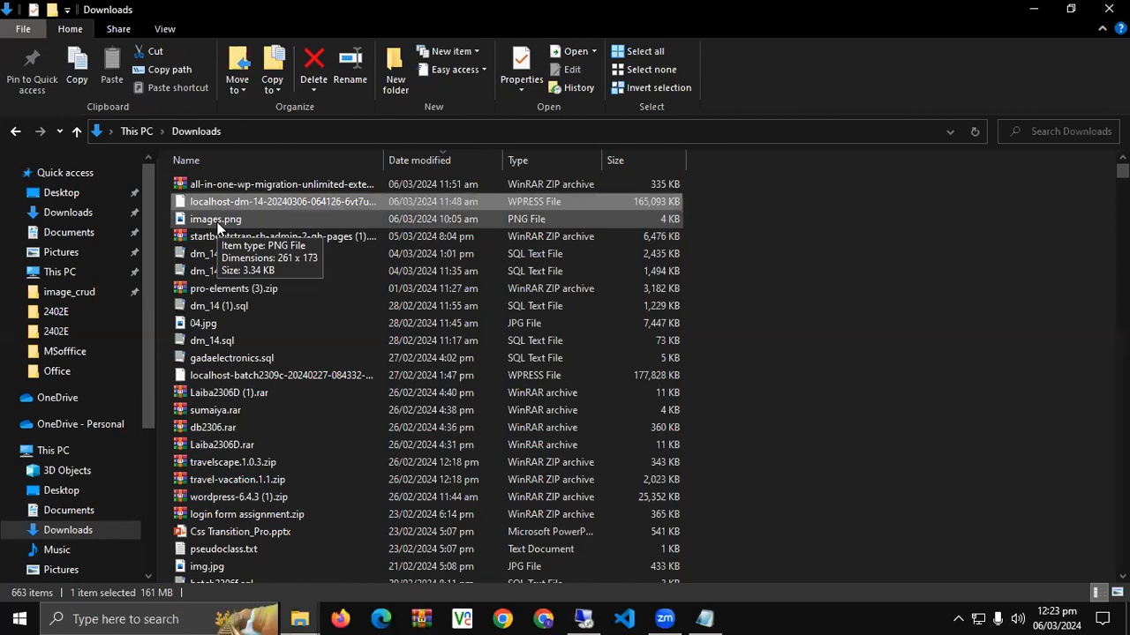